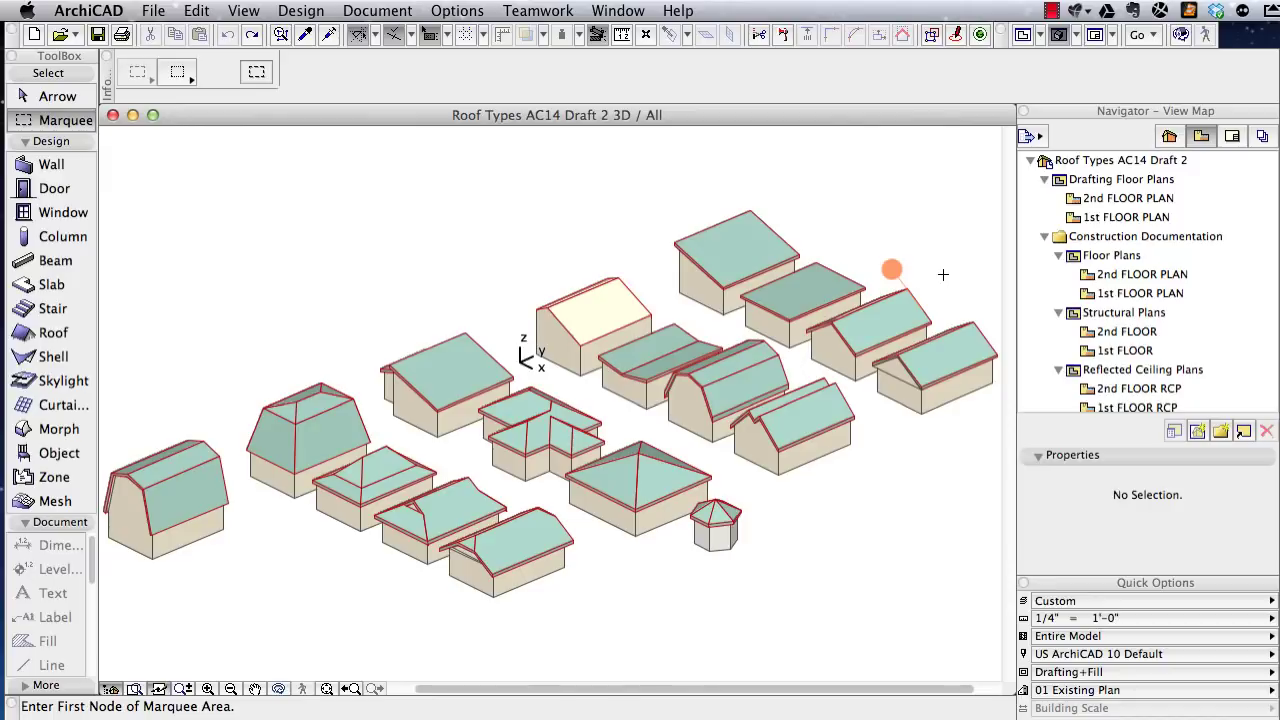
# - On the 1st floor plan, copy all the walls of the sample buildings 180' horizontally to the right, leaving the roofs out
pyautogui.press('F2')
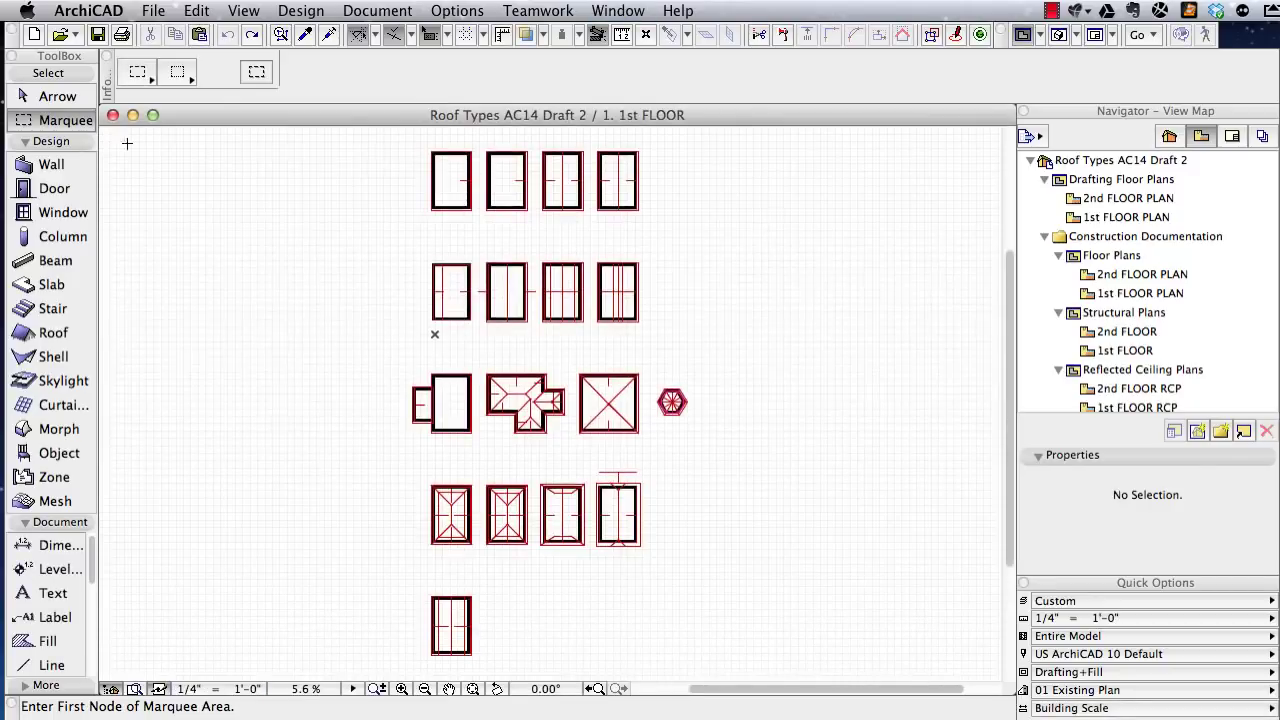
pyautogui.click(394, 135)
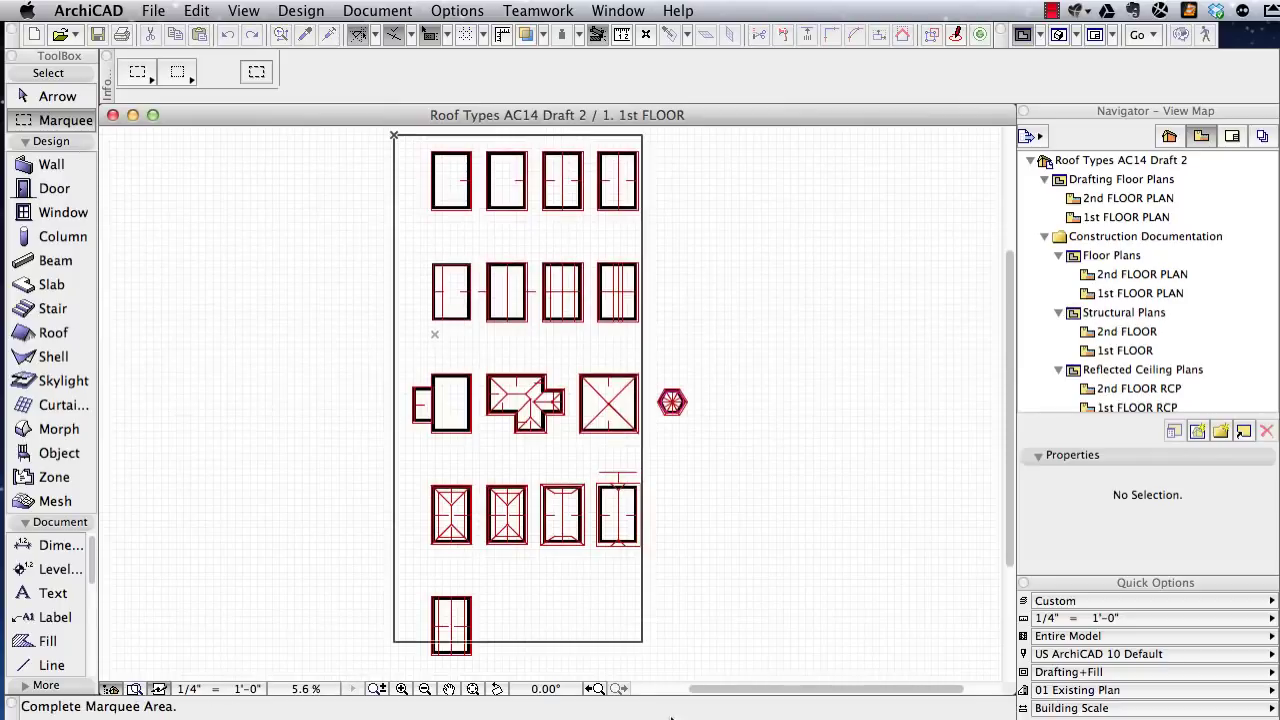
pyautogui.click(704, 660)
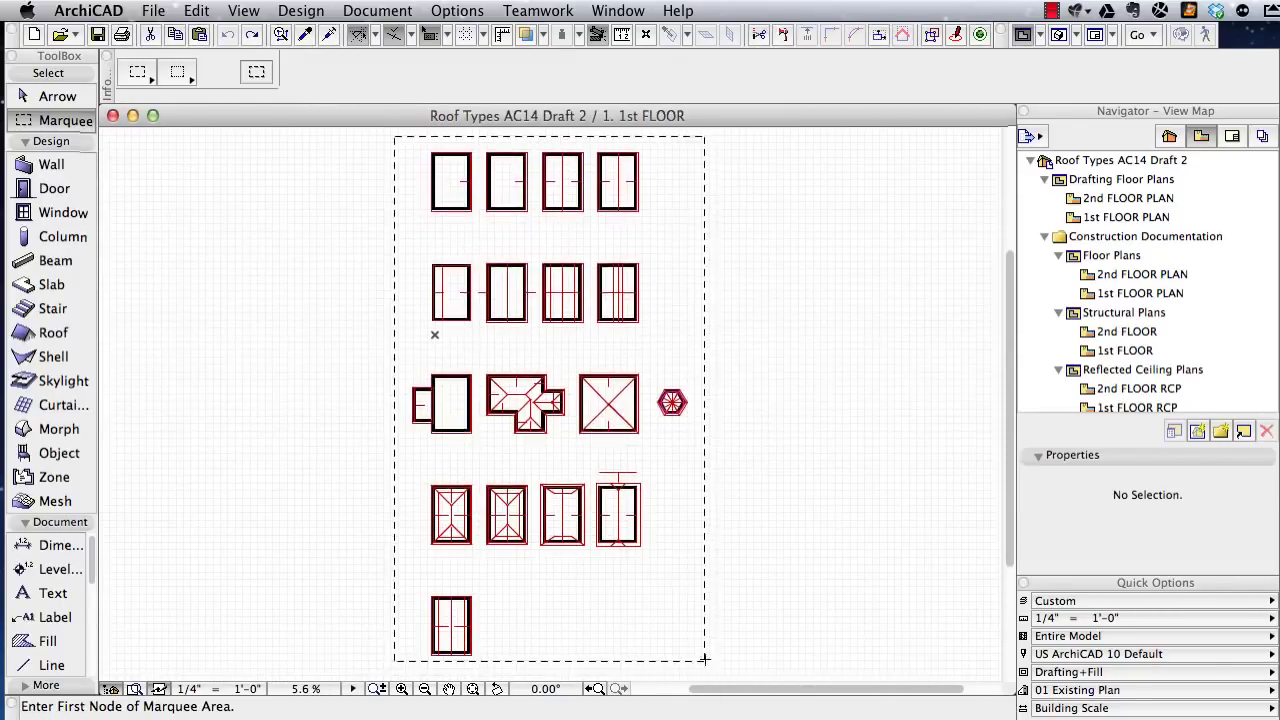
pyautogui.click(55, 166)
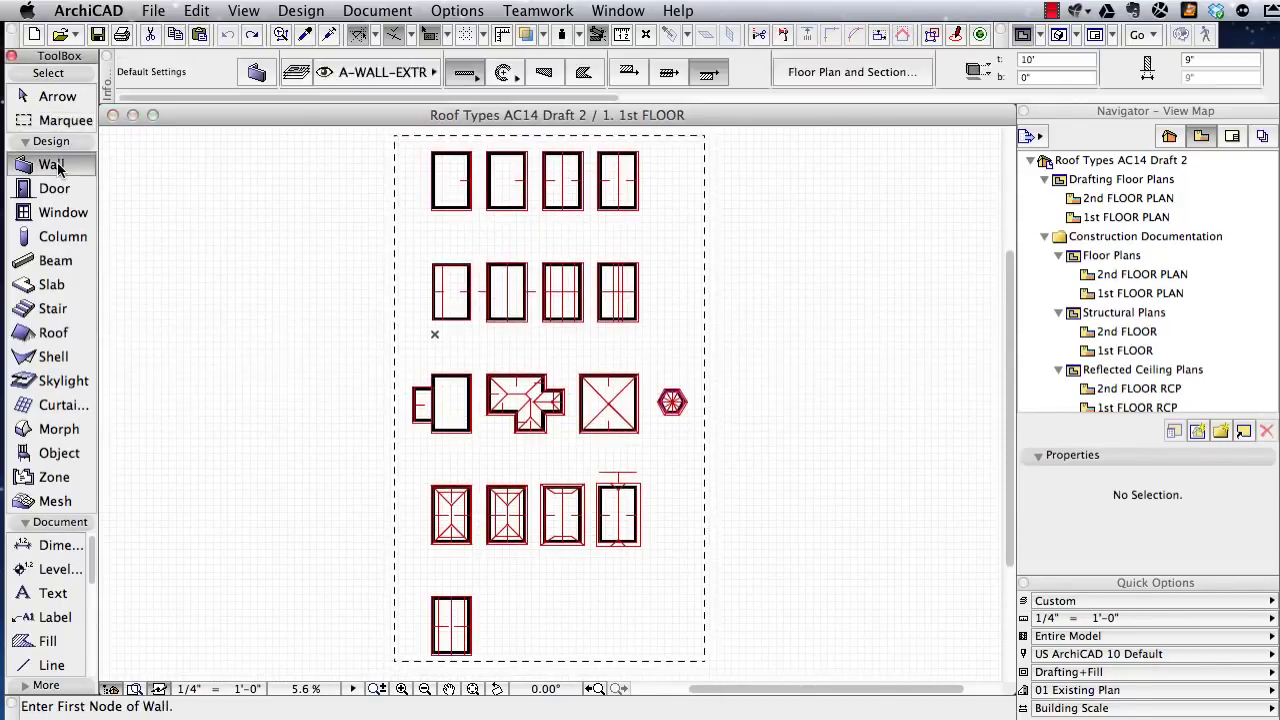
pyautogui.press('super+a')
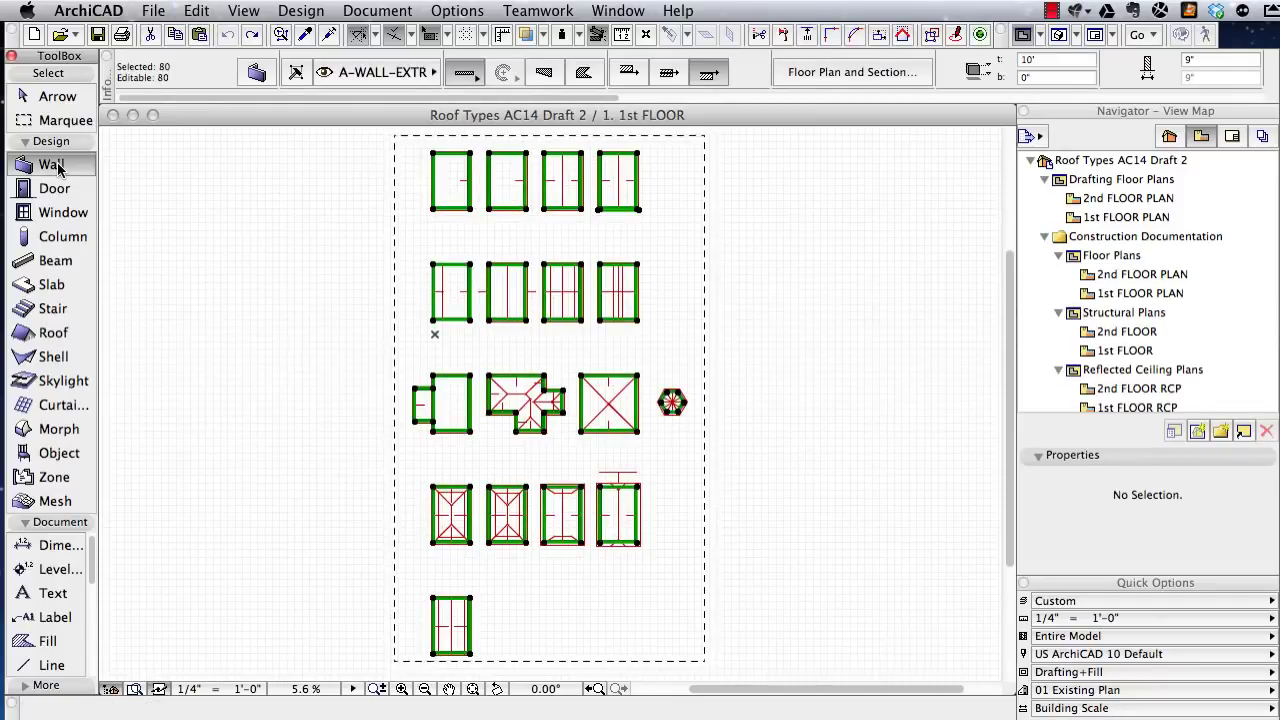
pyautogui.press('super+d')
pyautogui.press('alt')
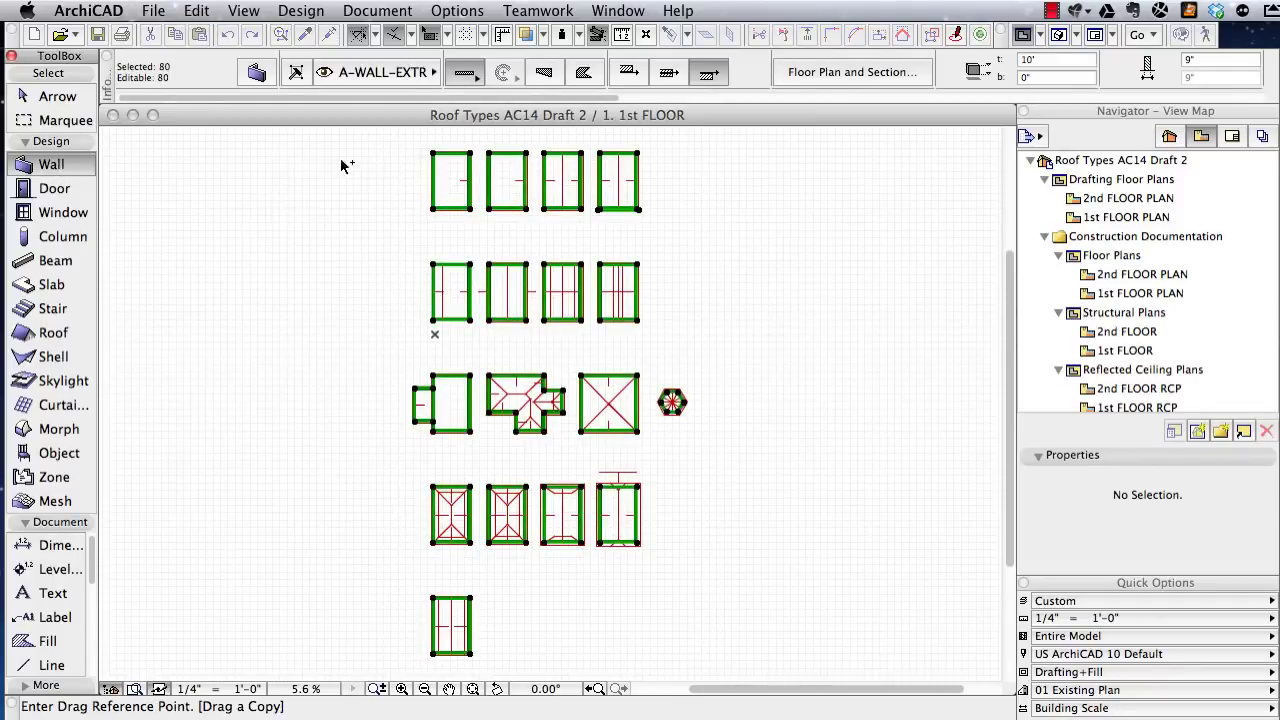
pyautogui.click(432, 154)
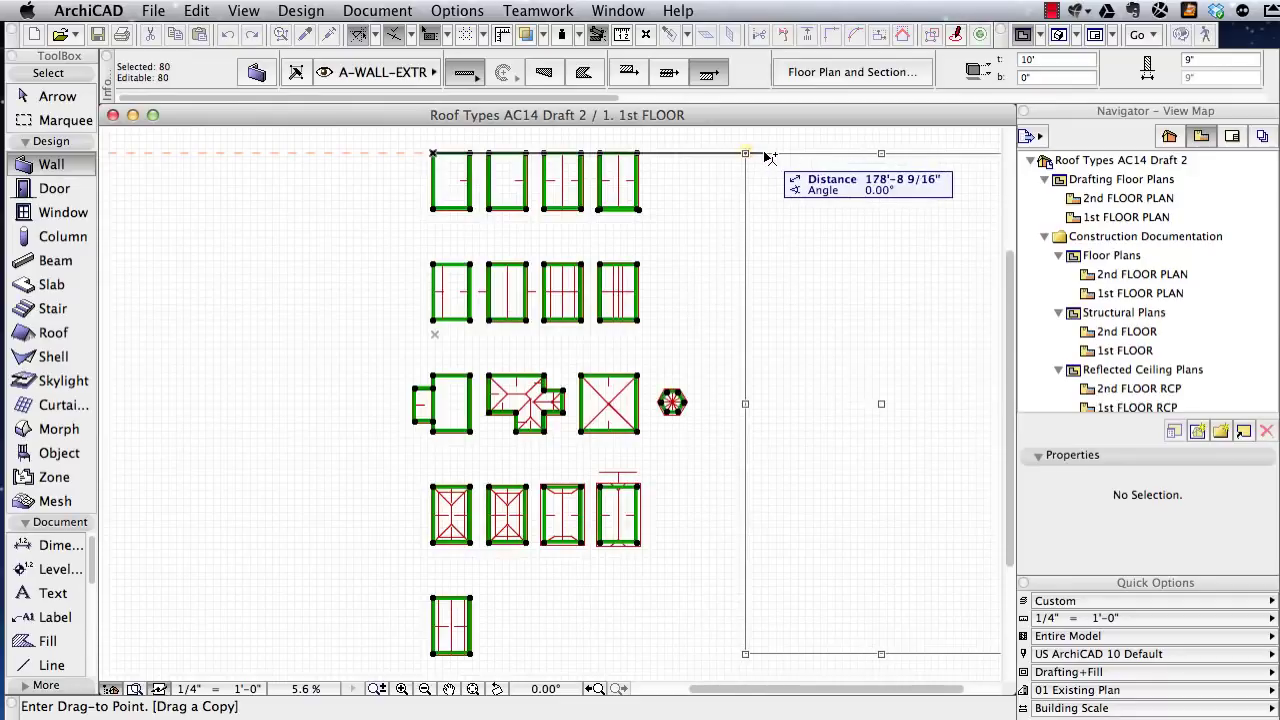
pyautogui.write('180')
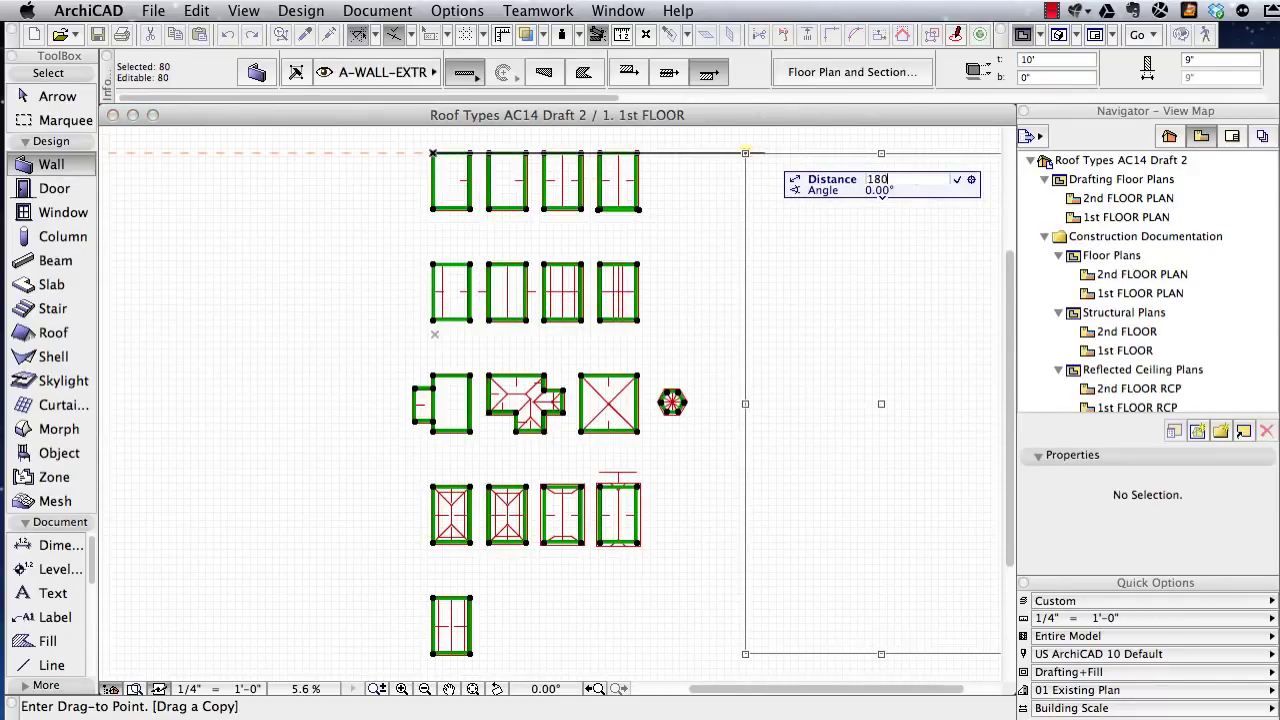
pyautogui.press('Return')
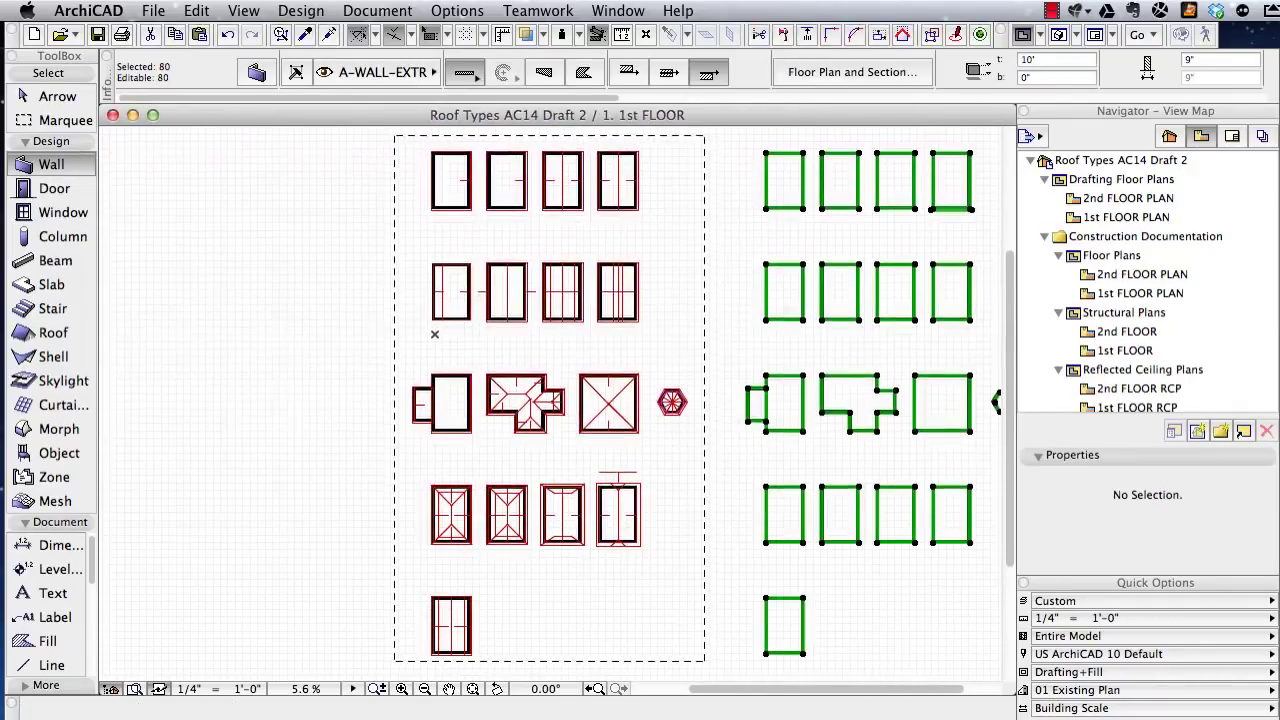
pyautogui.press('Escape')
# - Enclose the copied wall outlines in a marquee on the floor plan and show only that area in 3D
pyautogui.click(65, 120)
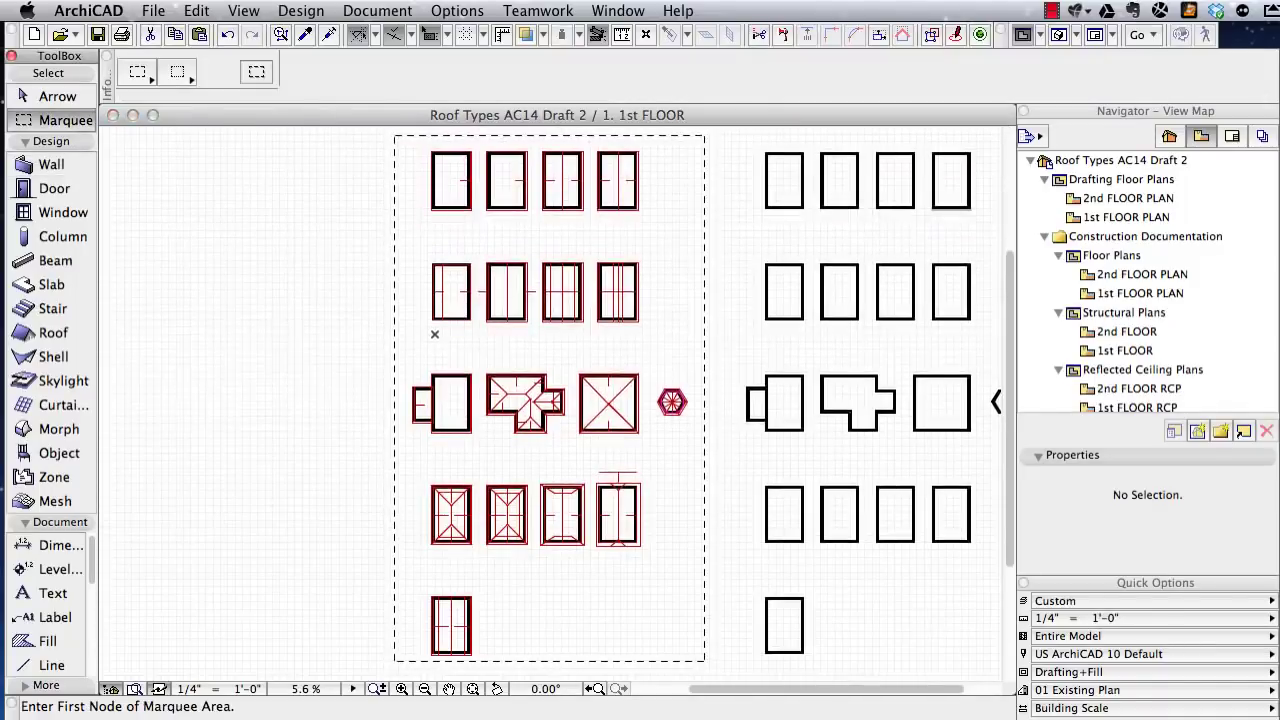
pyautogui.click(726, 139)
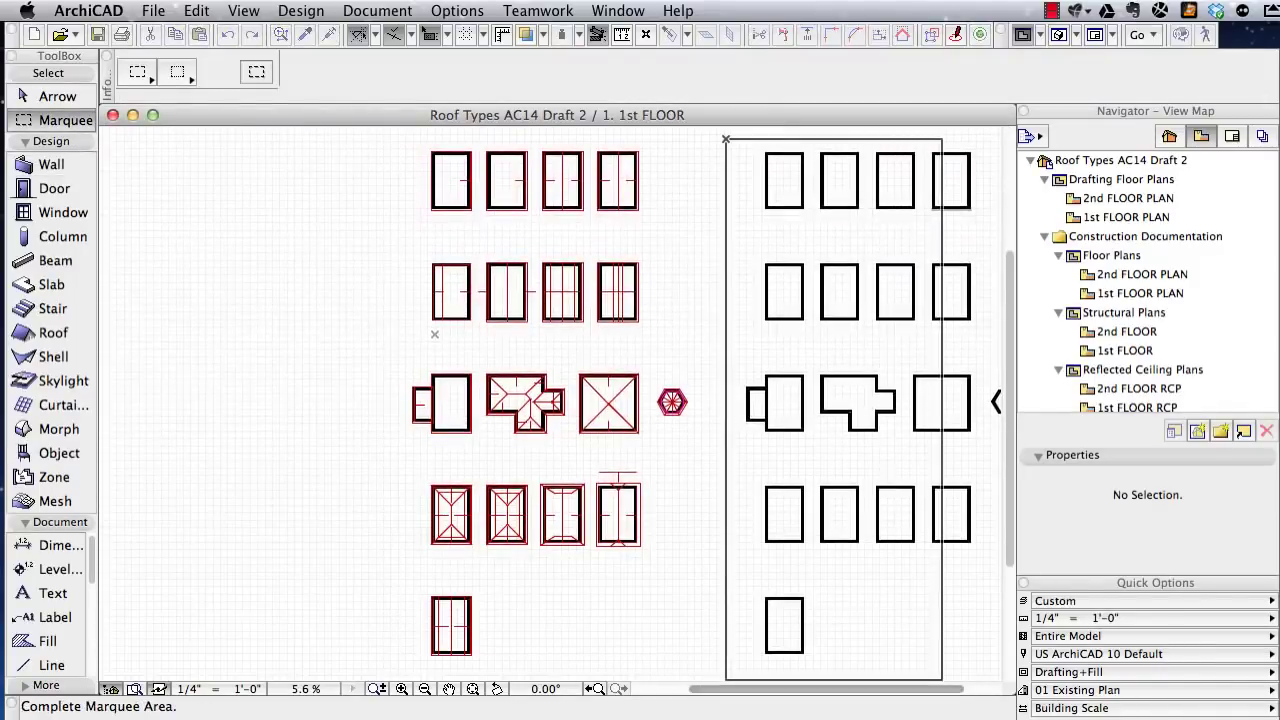
pyautogui.hscroll(3, 941, 680)
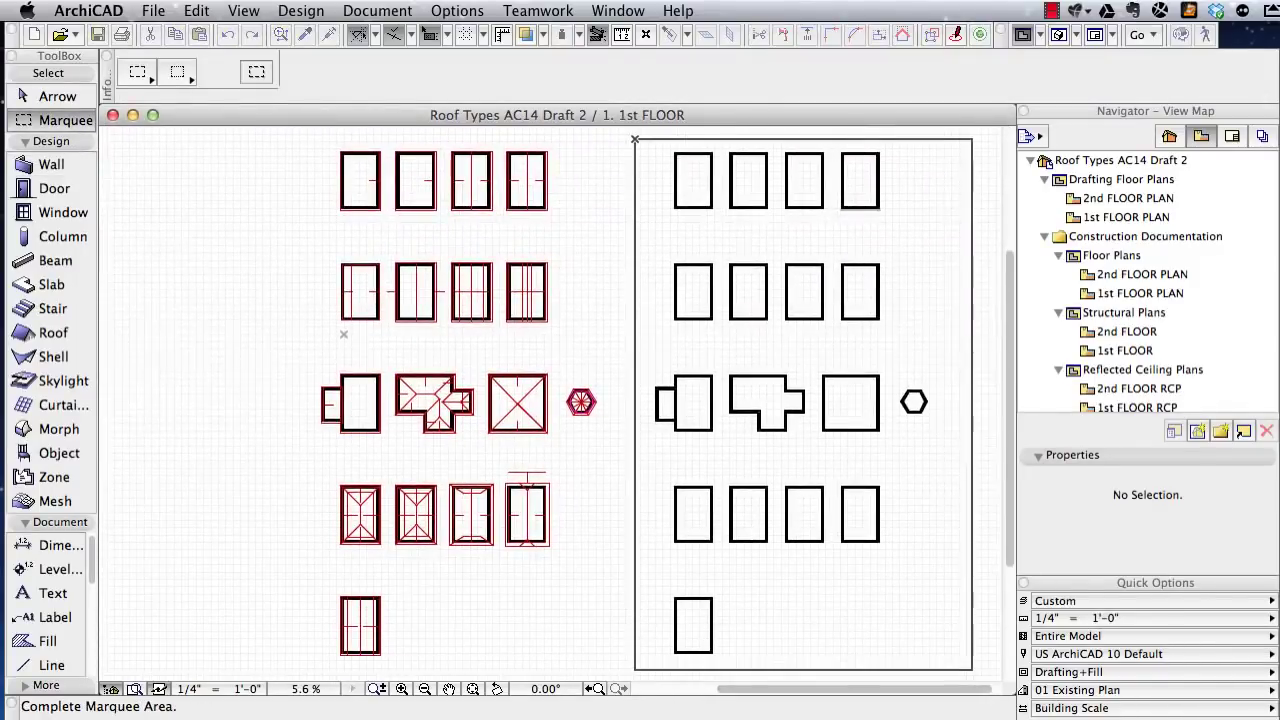
pyautogui.click(971, 669)
pyautogui.press('F5')
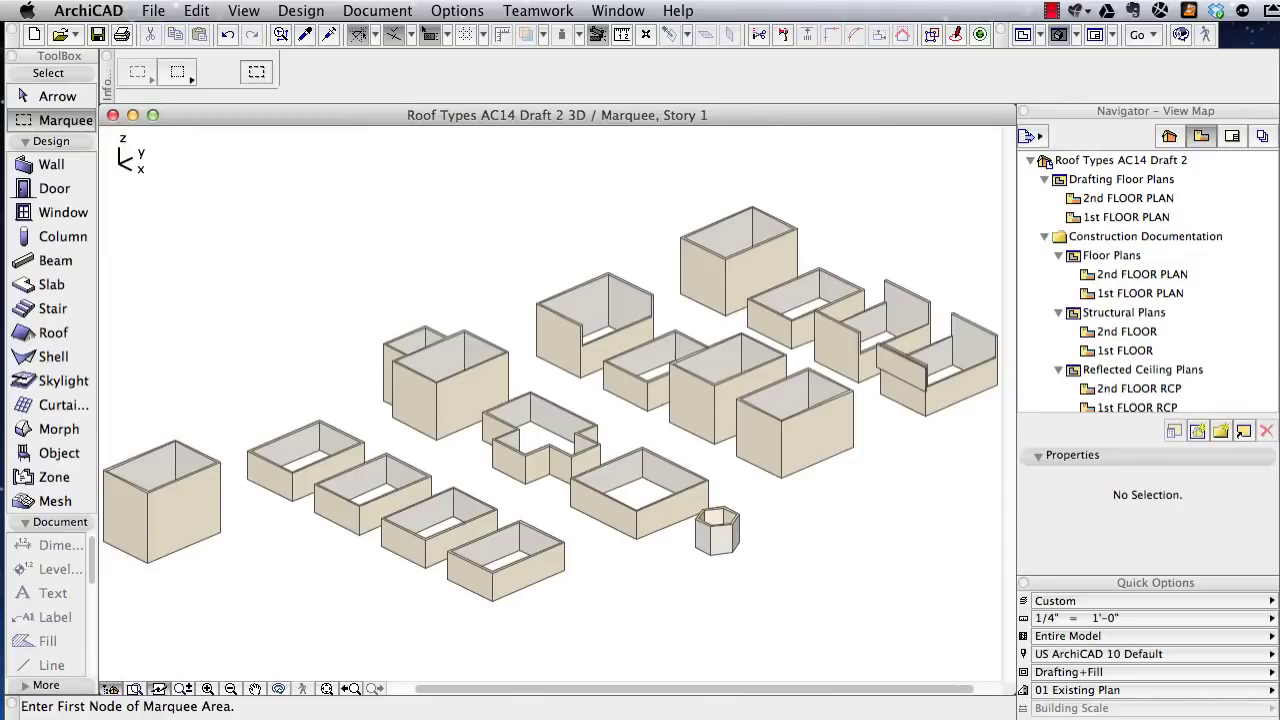
# - Set the height of all the copied walls in the 3D view to 10' and clear the selection
pyautogui.click(51, 164)
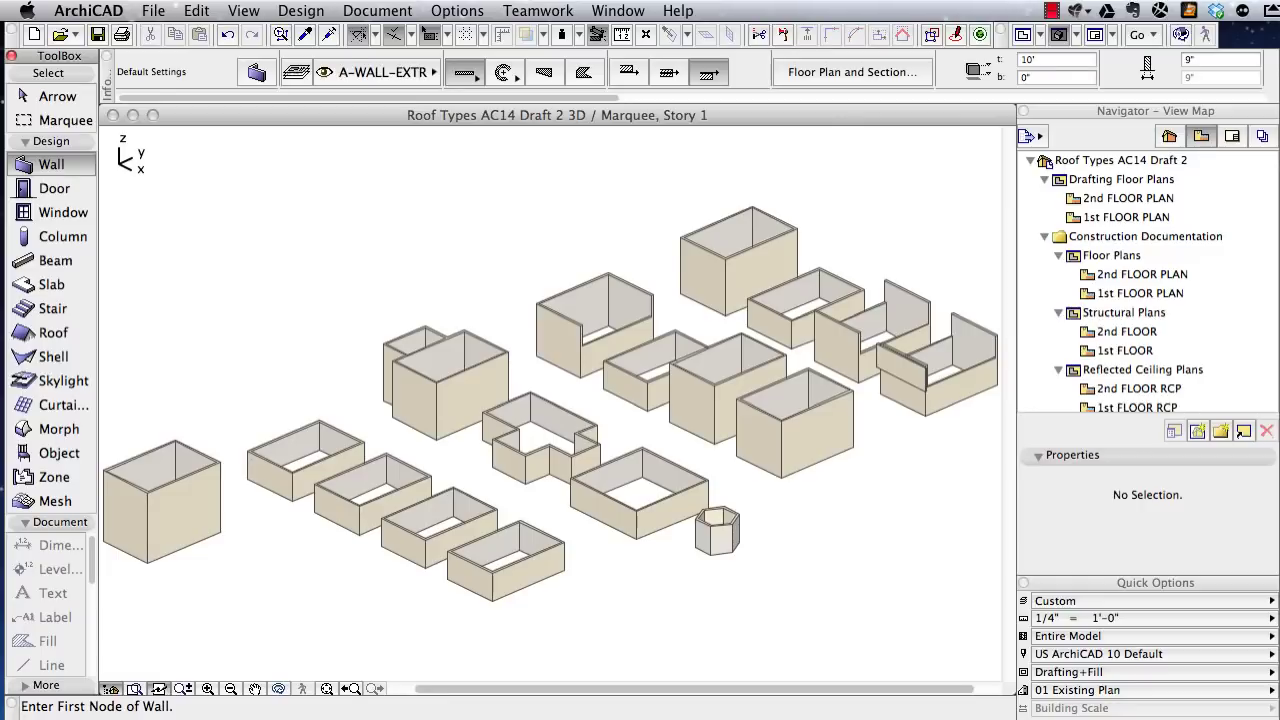
pyautogui.press('super+a')
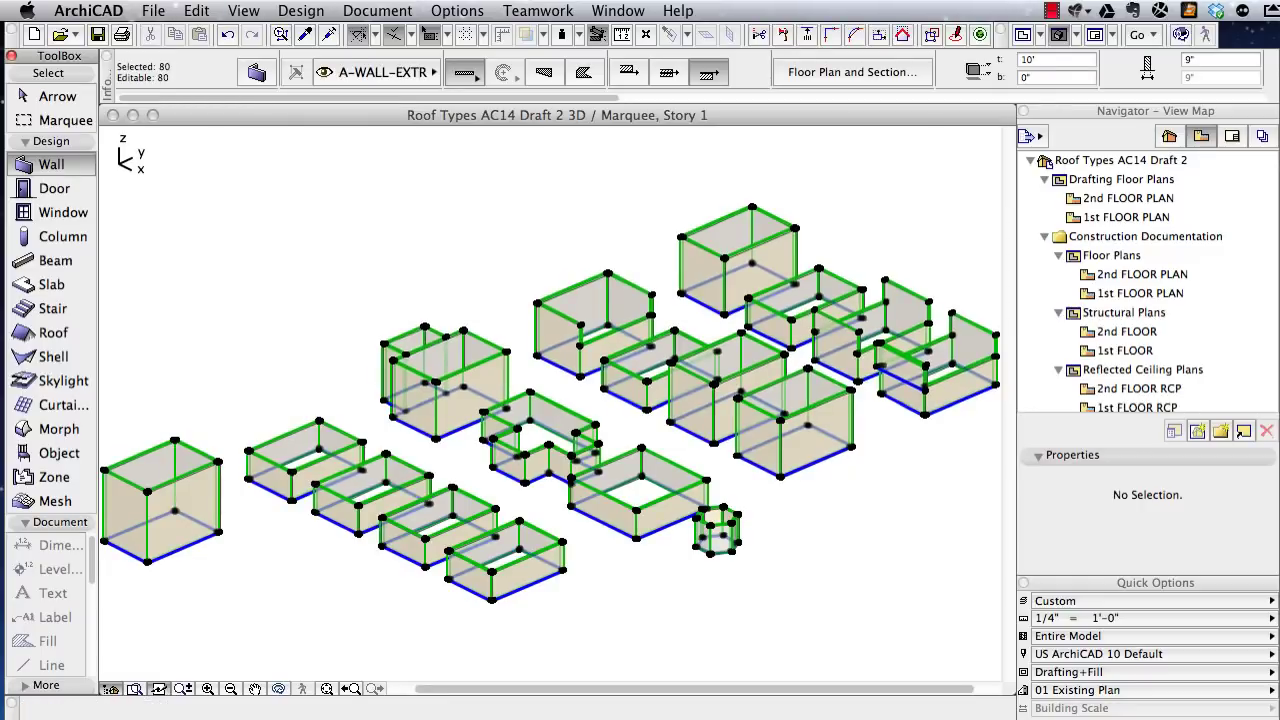
pyautogui.click(1056, 77)
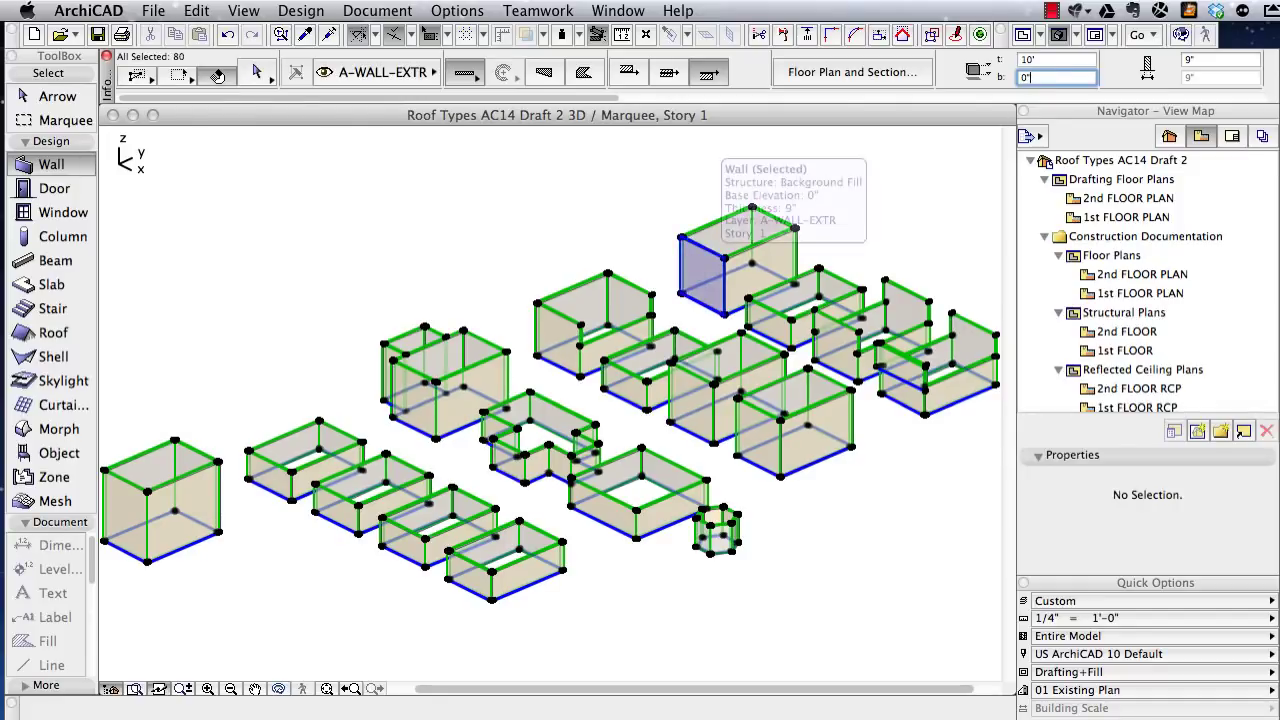
pyautogui.keyDown('shift'); pyautogui.click(702, 272); pyautogui.keyUp('shift')
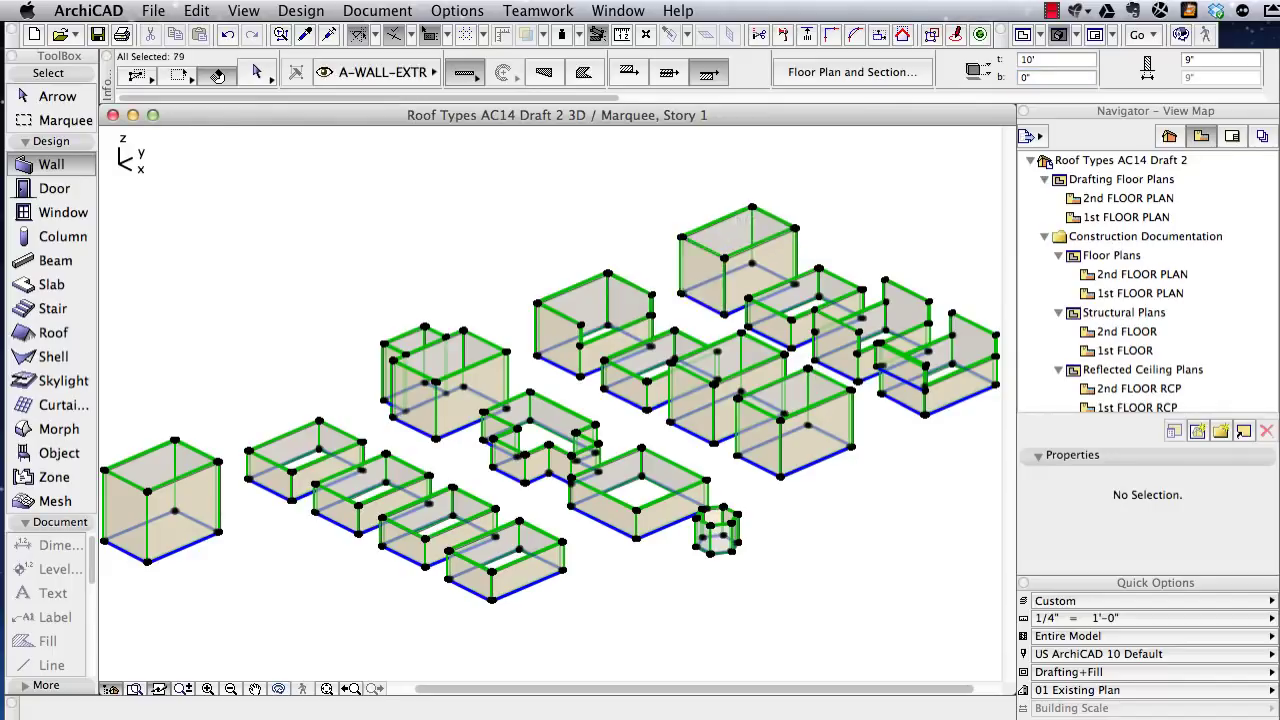
pyautogui.keyDown('shift'); pyautogui.click(705, 262); pyautogui.keyUp('shift')
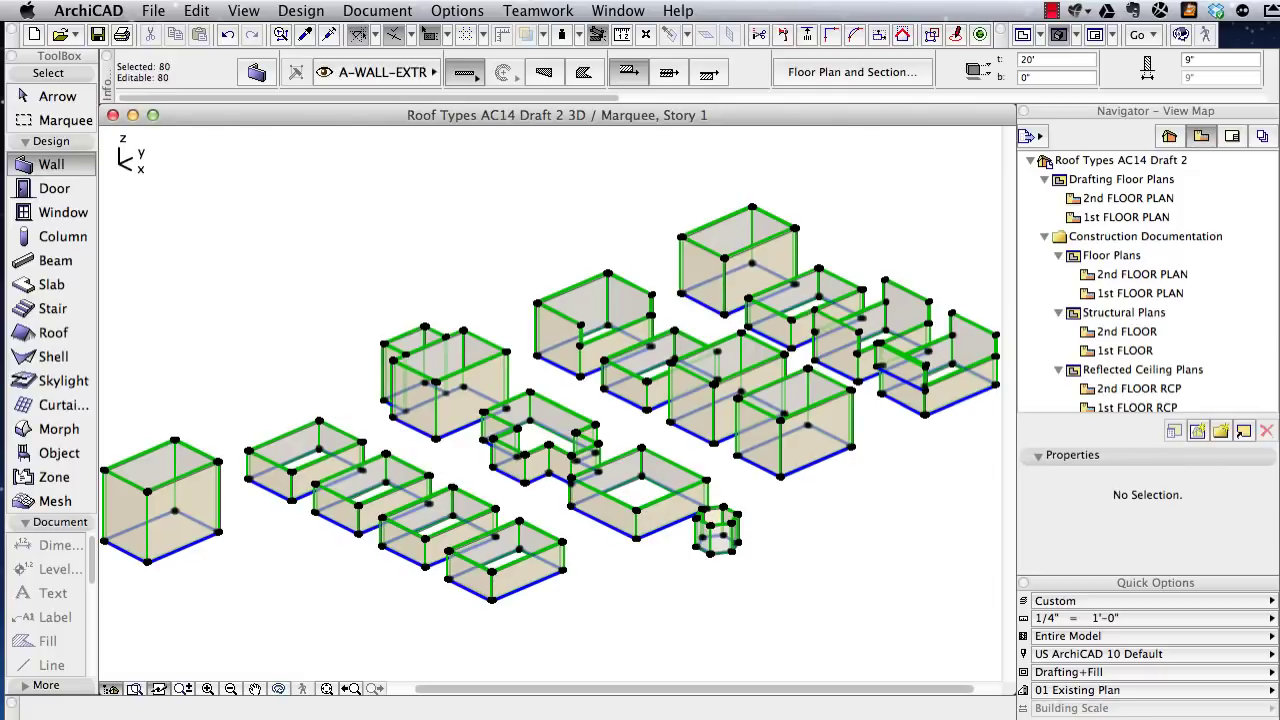
pyautogui.click(1057, 59)
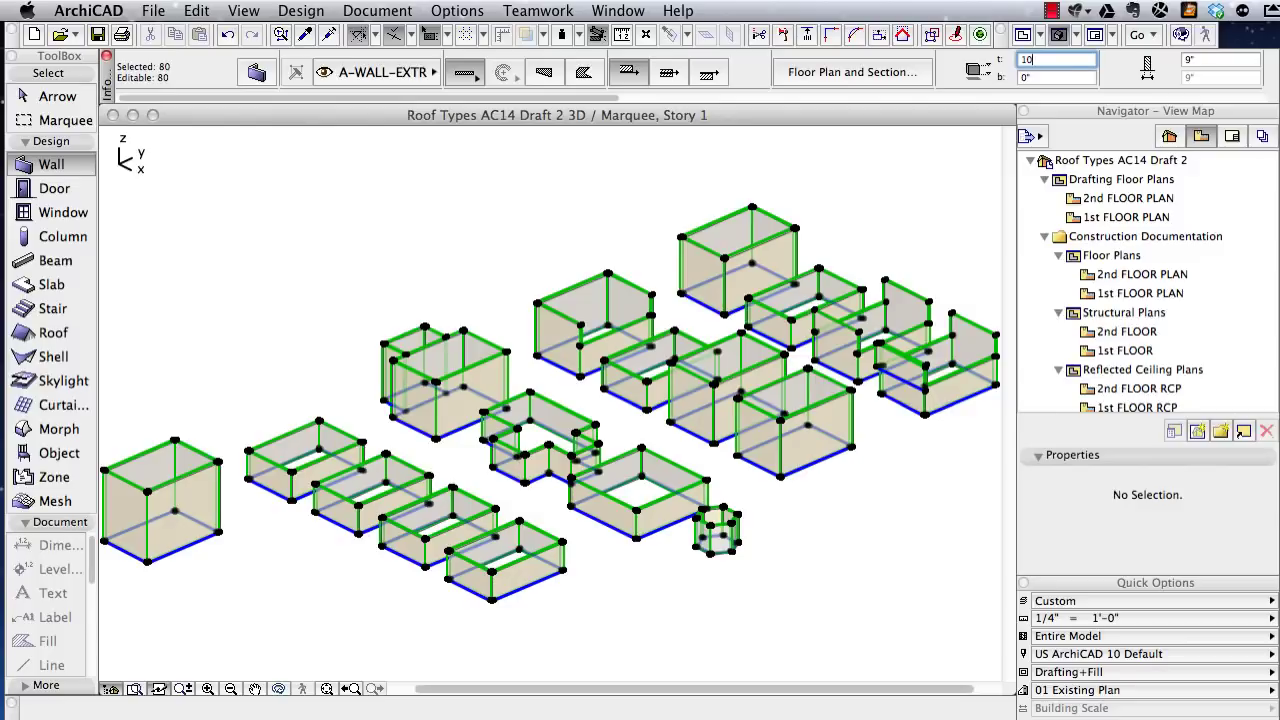
pyautogui.write('10')
pyautogui.press('Return')
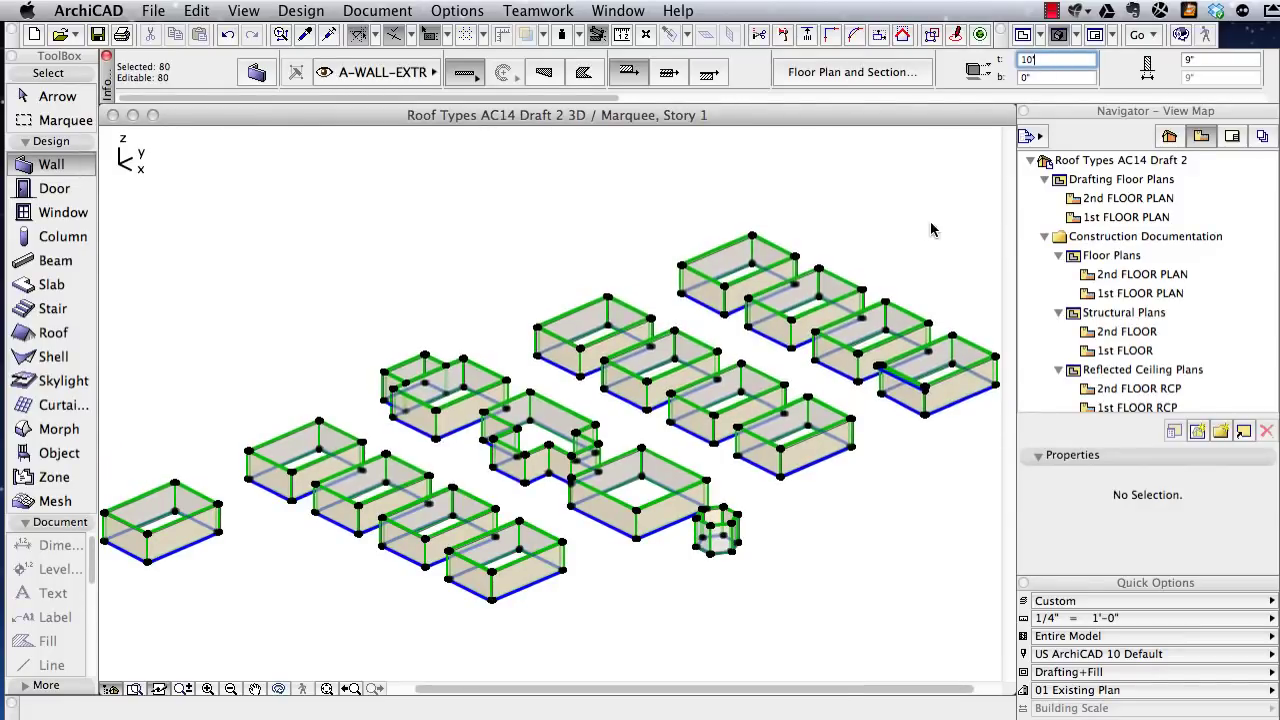
pyautogui.press('Escape')
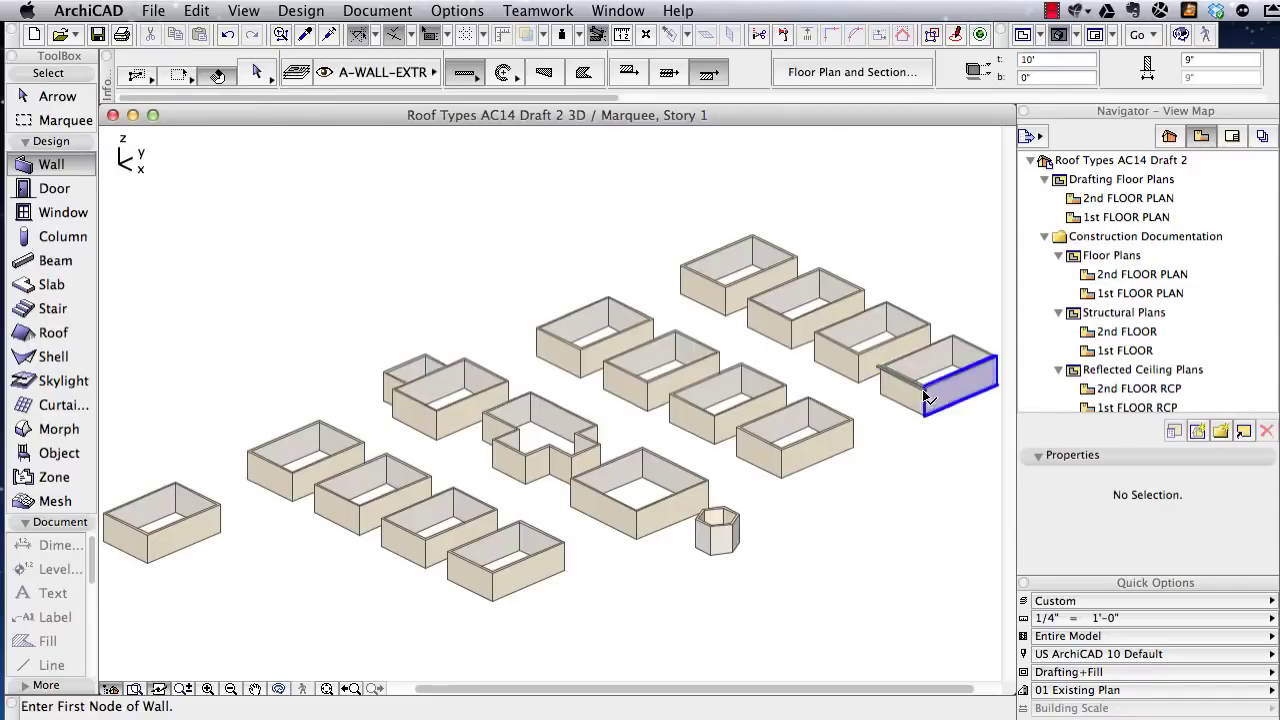
# - Set the base elevation of the thin raised end wall on the far-right building to 0, then fit the model in view
pyautogui.scroll(1, 917, 372)
pyautogui.scroll(2, 917, 372)
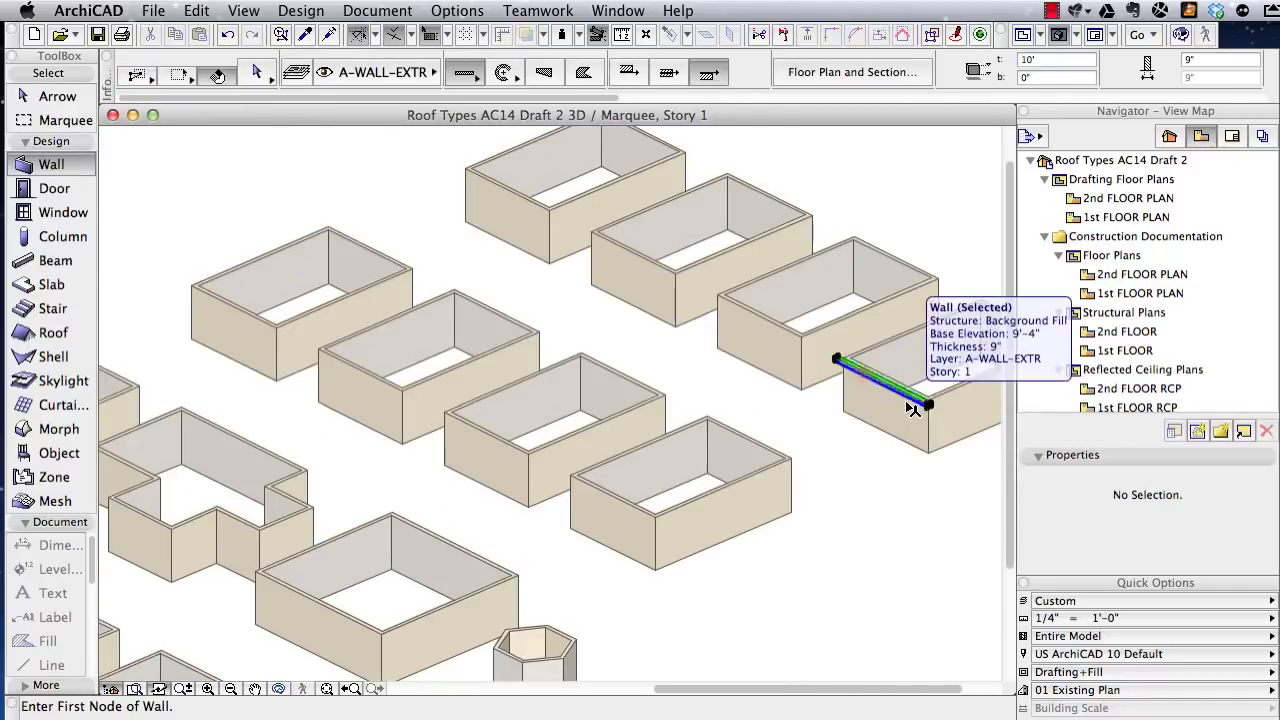
pyautogui.keyDown('shift'); pyautogui.click(910, 404); pyautogui.keyUp('shift')
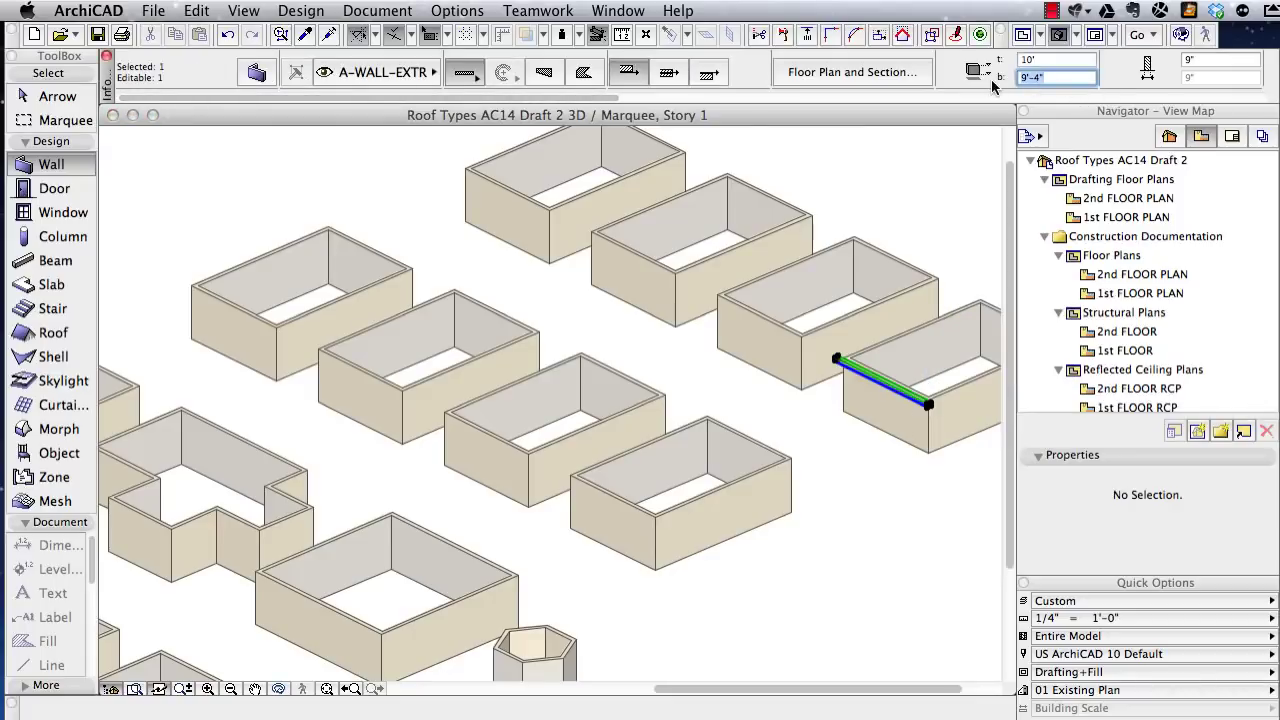
pyautogui.write('0')
pyautogui.press('Return')
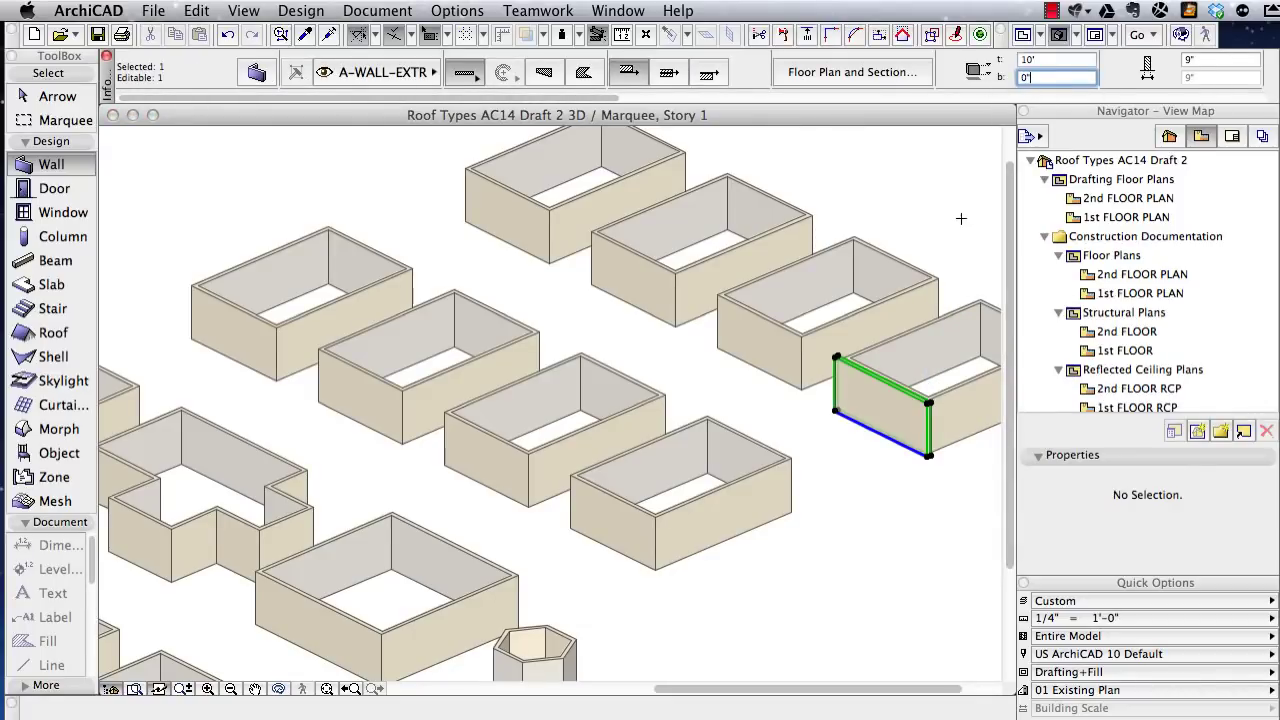
pyautogui.press('super+apostrophe')
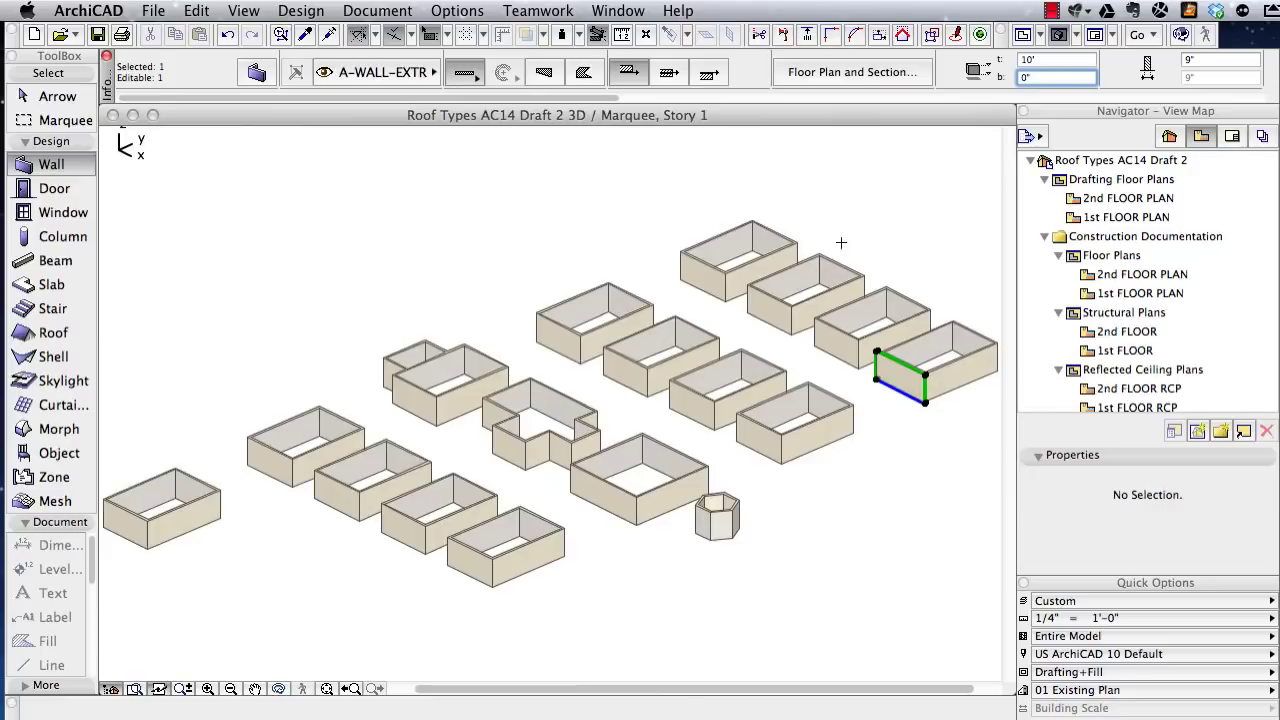
# - Back on the floor plan, set up the Roof tool for a single-plane rectangular roof with a pitch of 4' in 12'
pyautogui.press('F2')
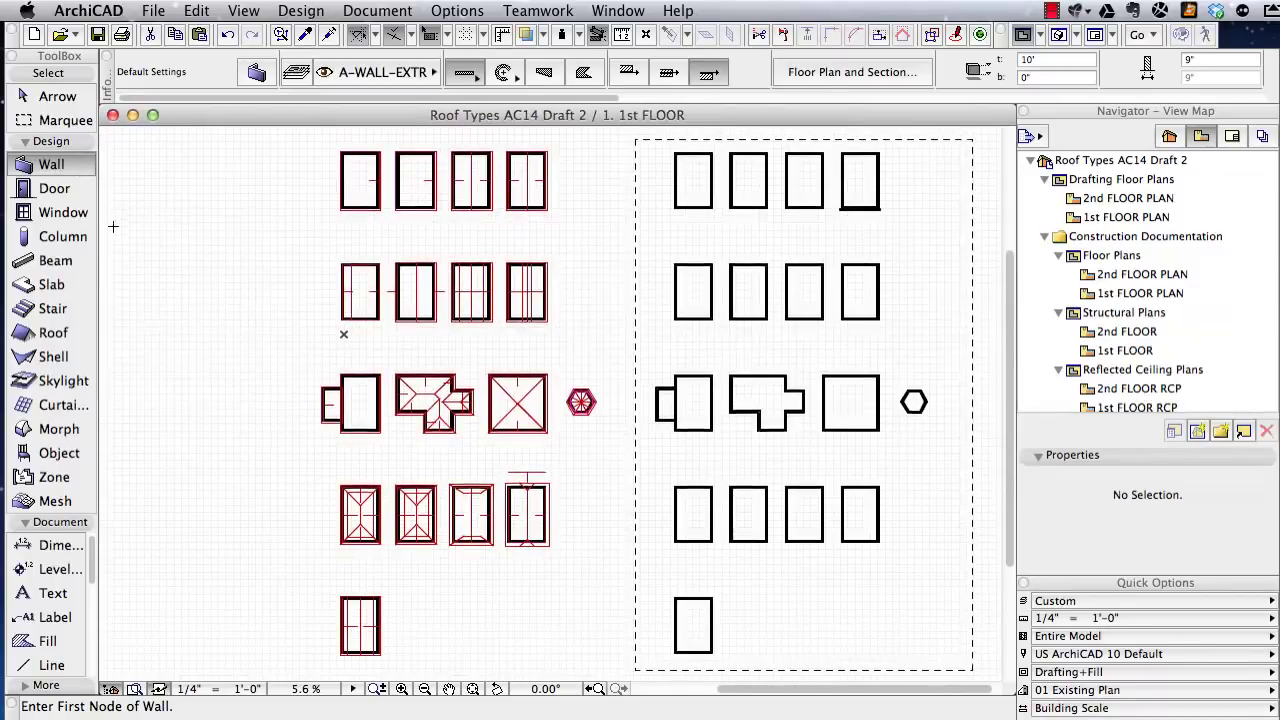
pyautogui.click(52, 332)
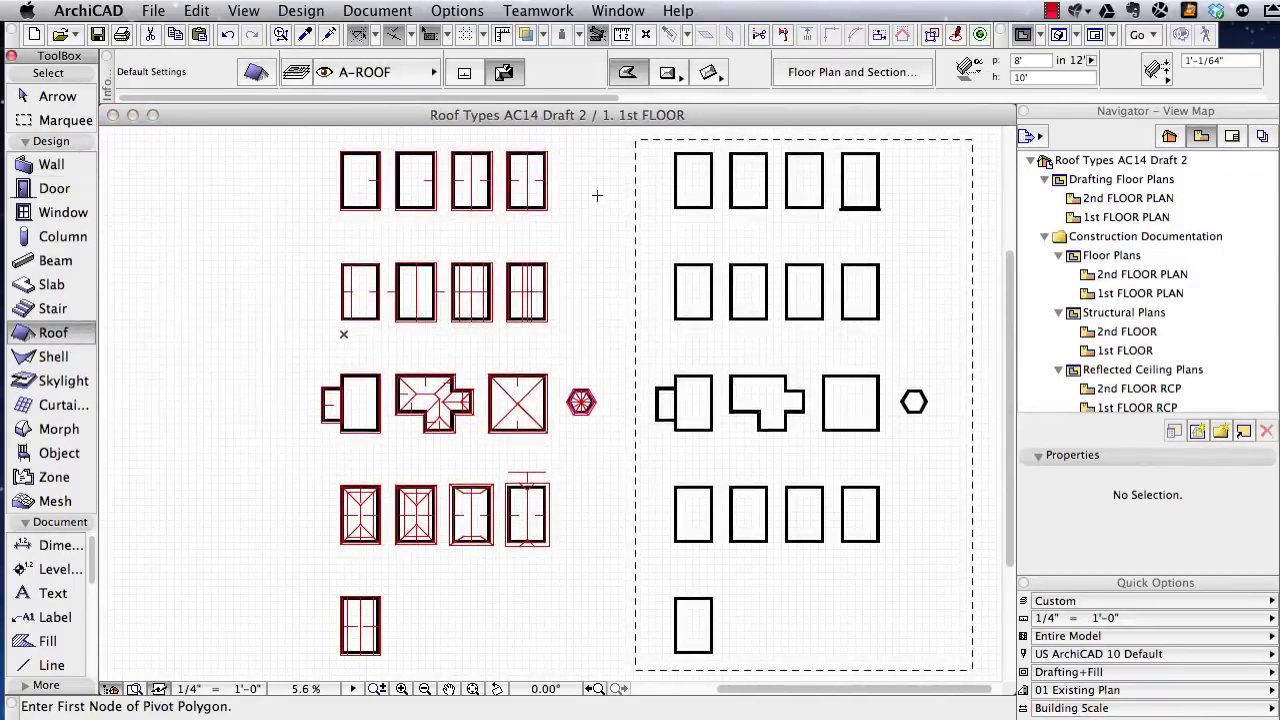
pyautogui.scroll(5, 706, 166)
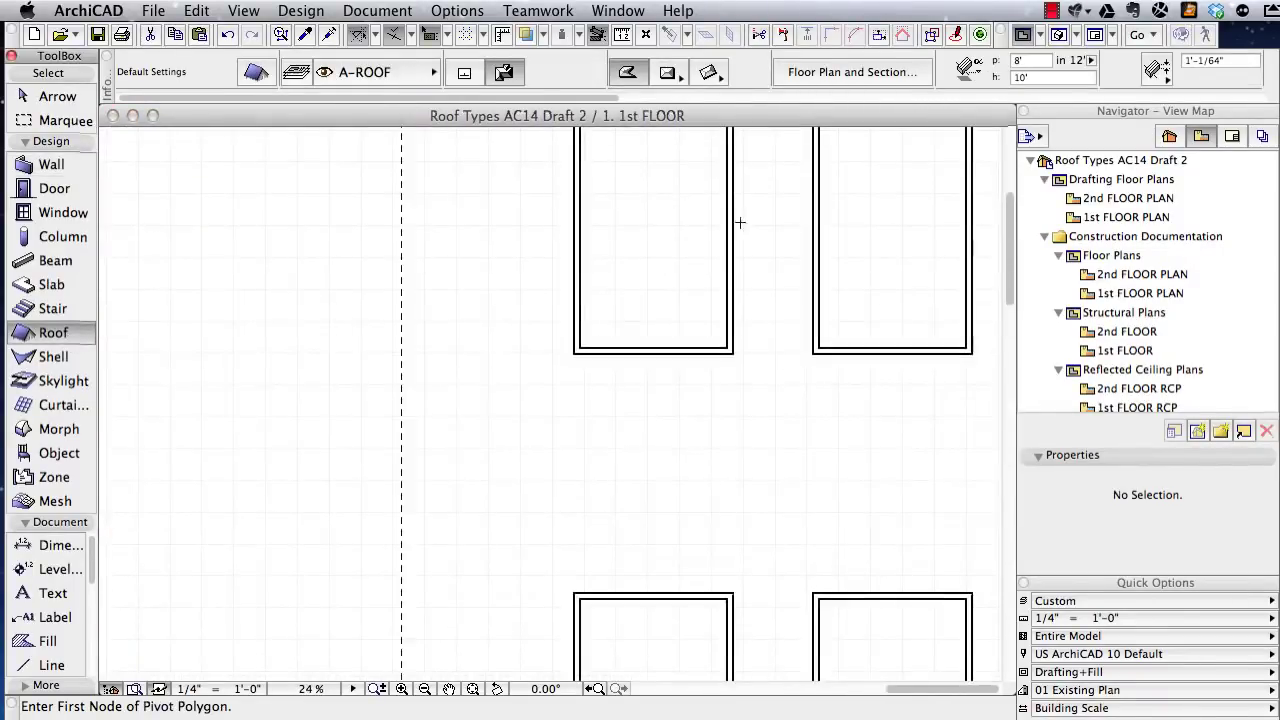
pyautogui.moveTo(740, 222); pyautogui.dragTo(724, 334, button='middle')
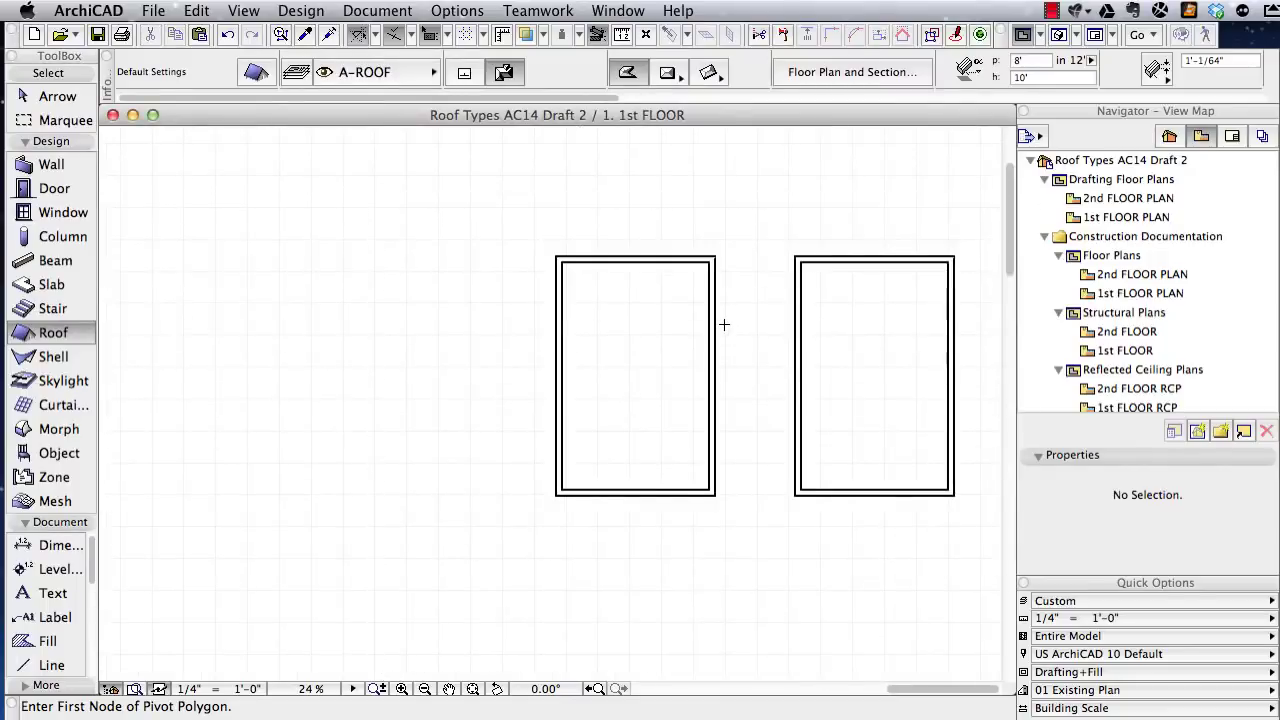
pyautogui.click(464, 73)
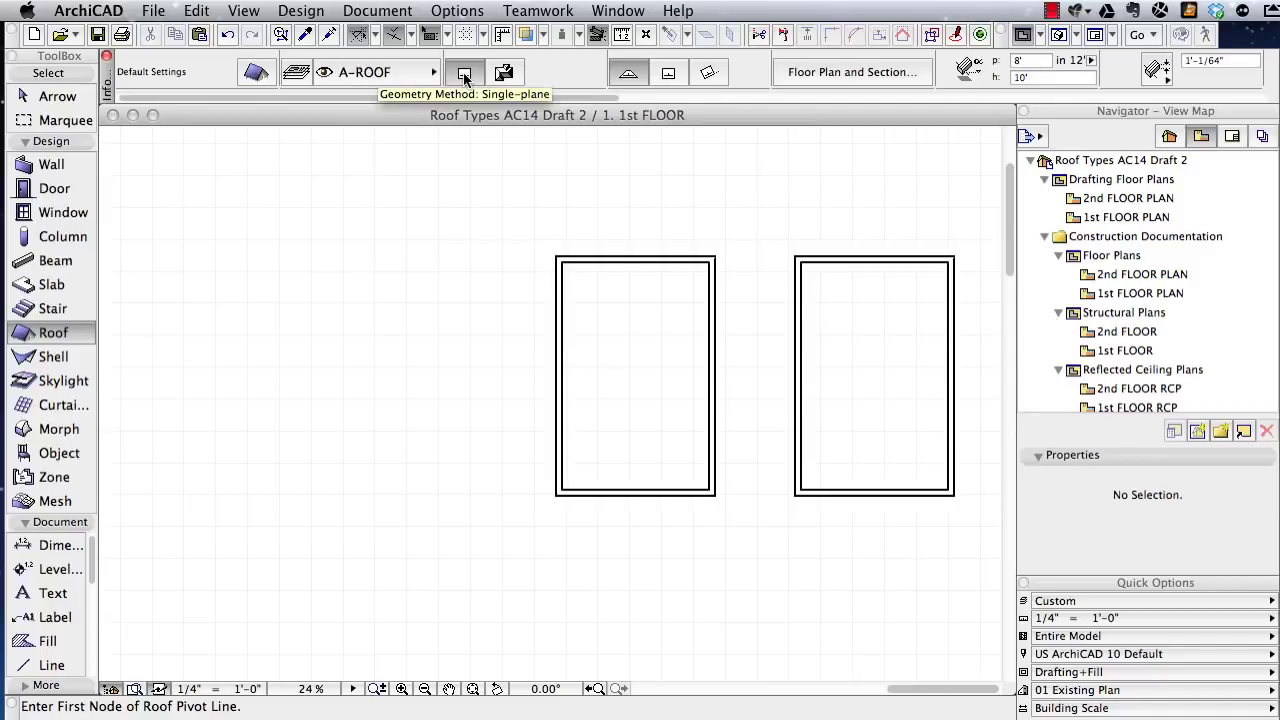
pyautogui.click(667, 74)
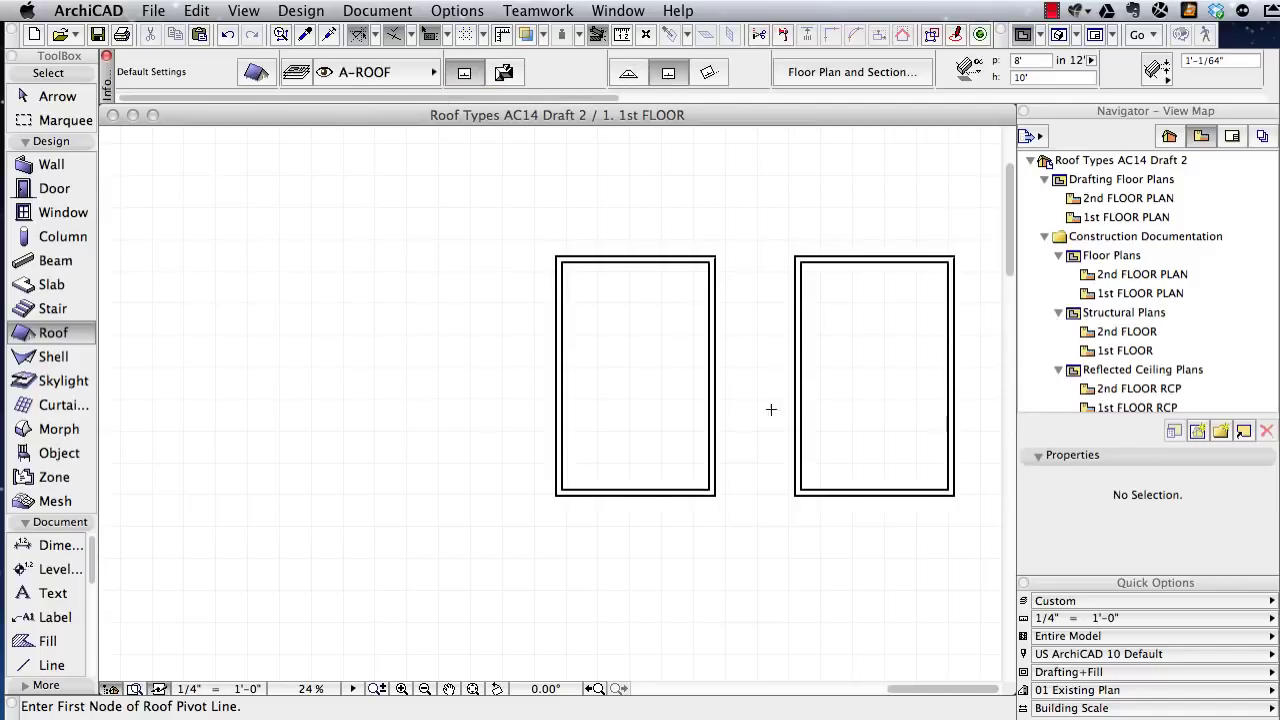
pyautogui.click(1030, 61)
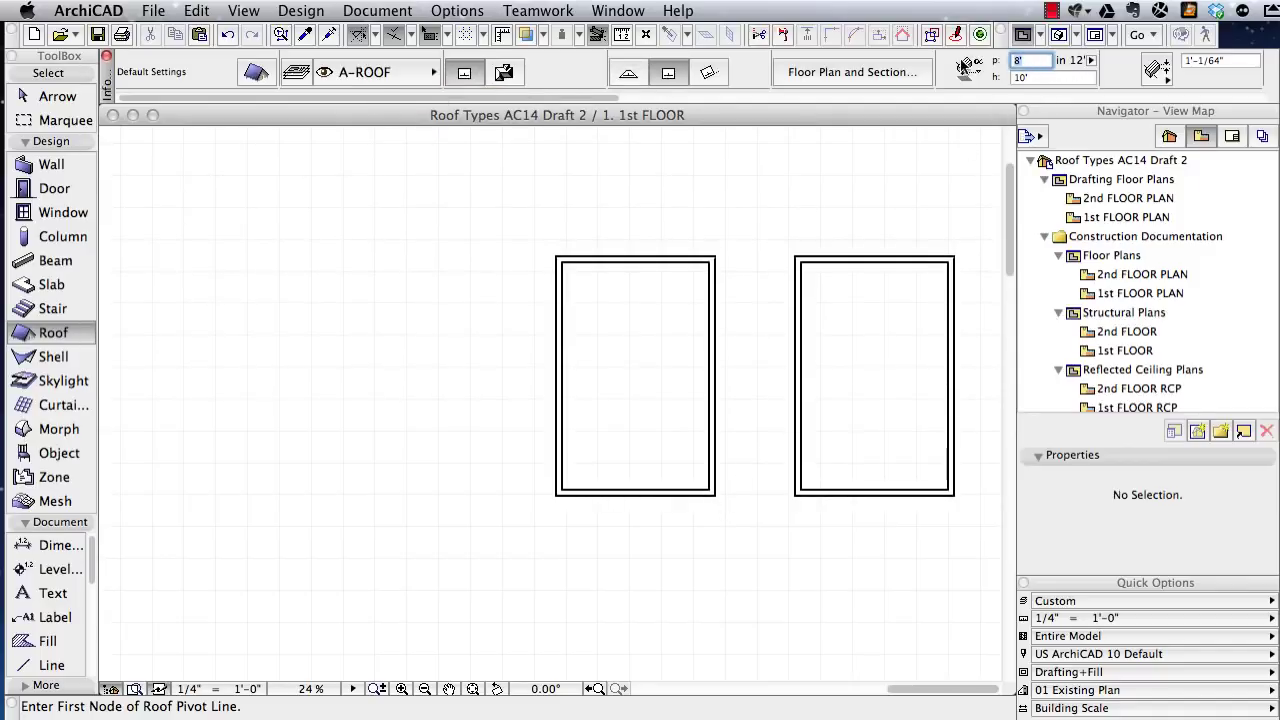
pyautogui.write('4')
# - Draw a 20' by 30' single-plane roof over the left building, with its pivot line on the right outer wall edge, rising to the left
pyautogui.click(715, 494)
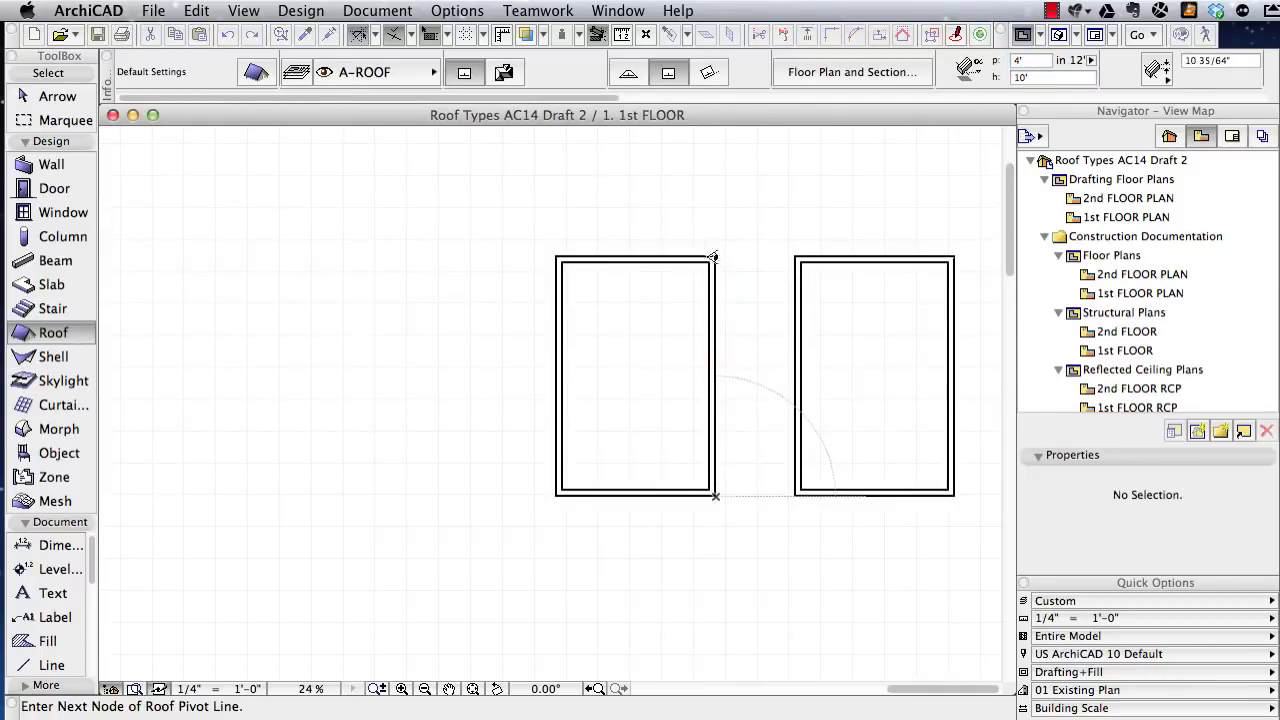
pyautogui.click(713, 257)
pyautogui.click(515, 285)
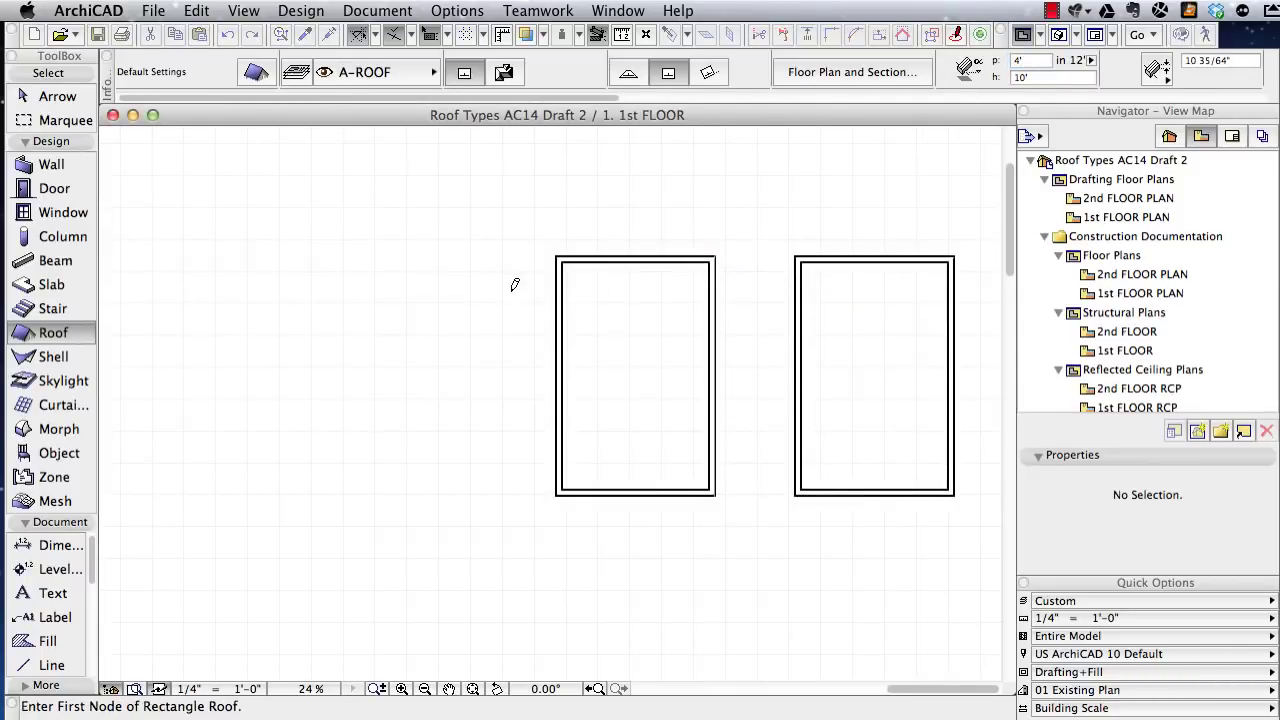
pyautogui.click(715, 494)
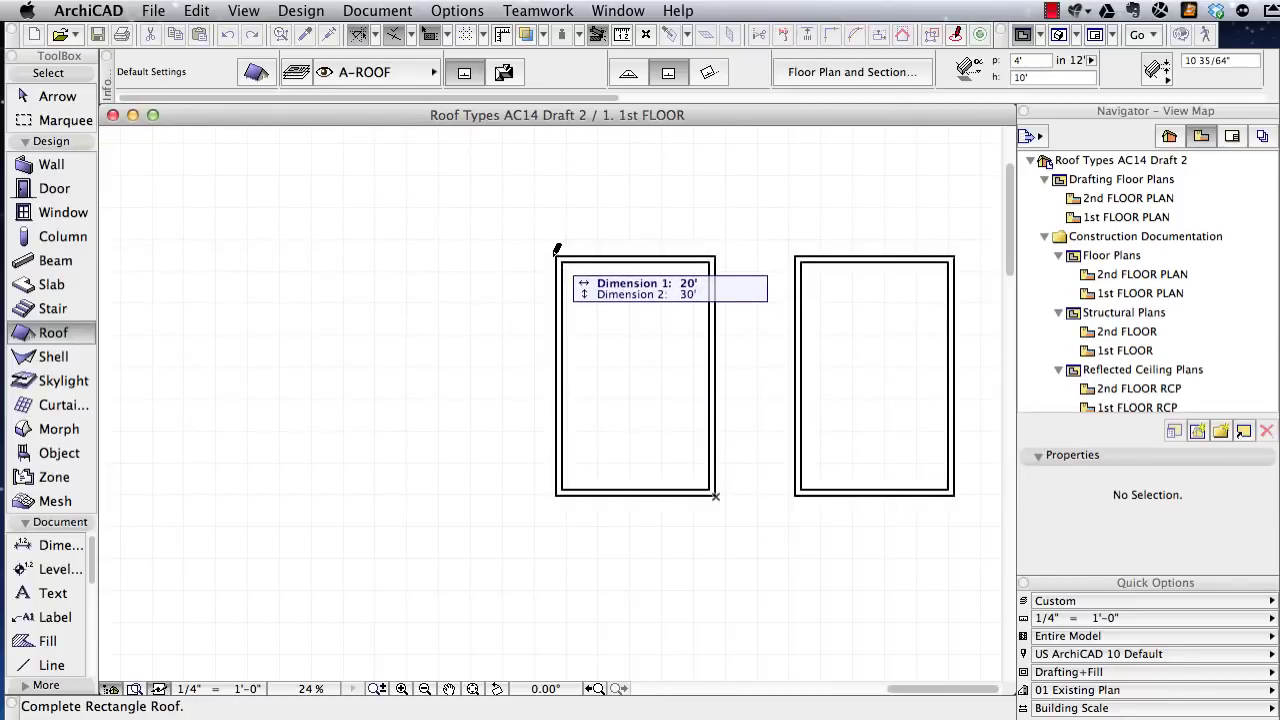
pyautogui.click(557, 254)
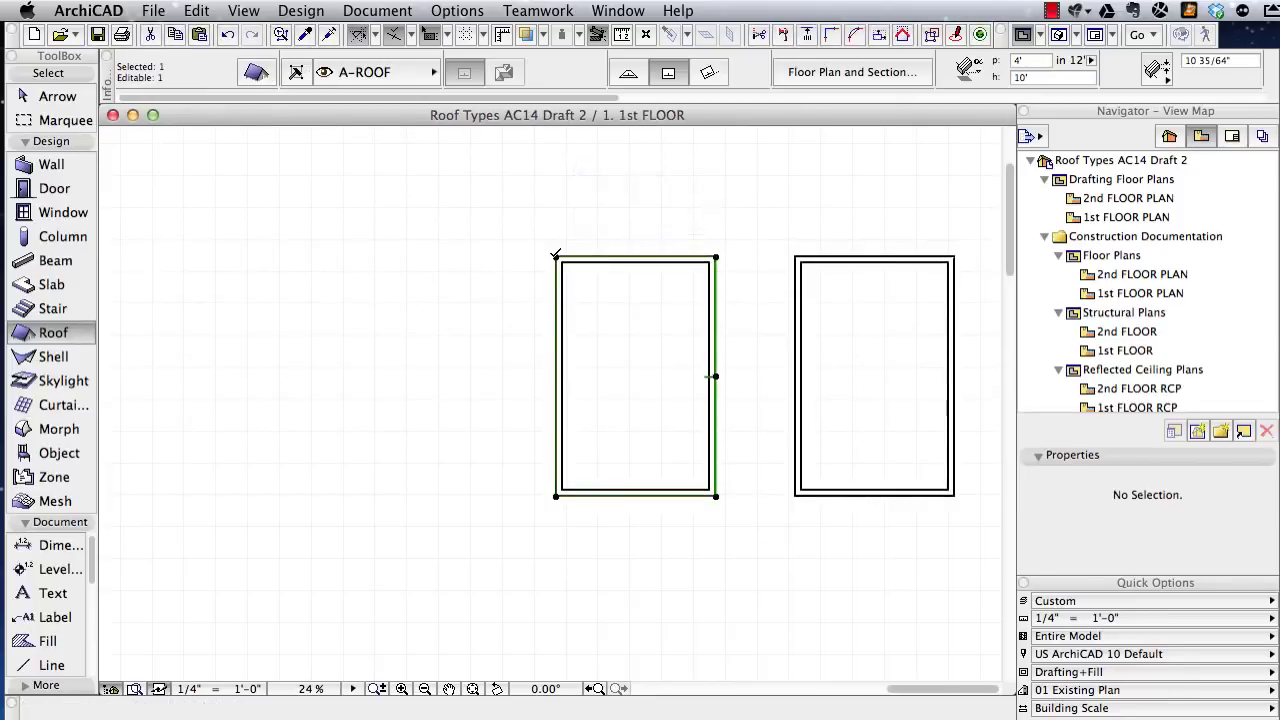
# - Offset all edges of the new roof outward by 1' as an overhang and clear the selection
pyautogui.click(557, 254)
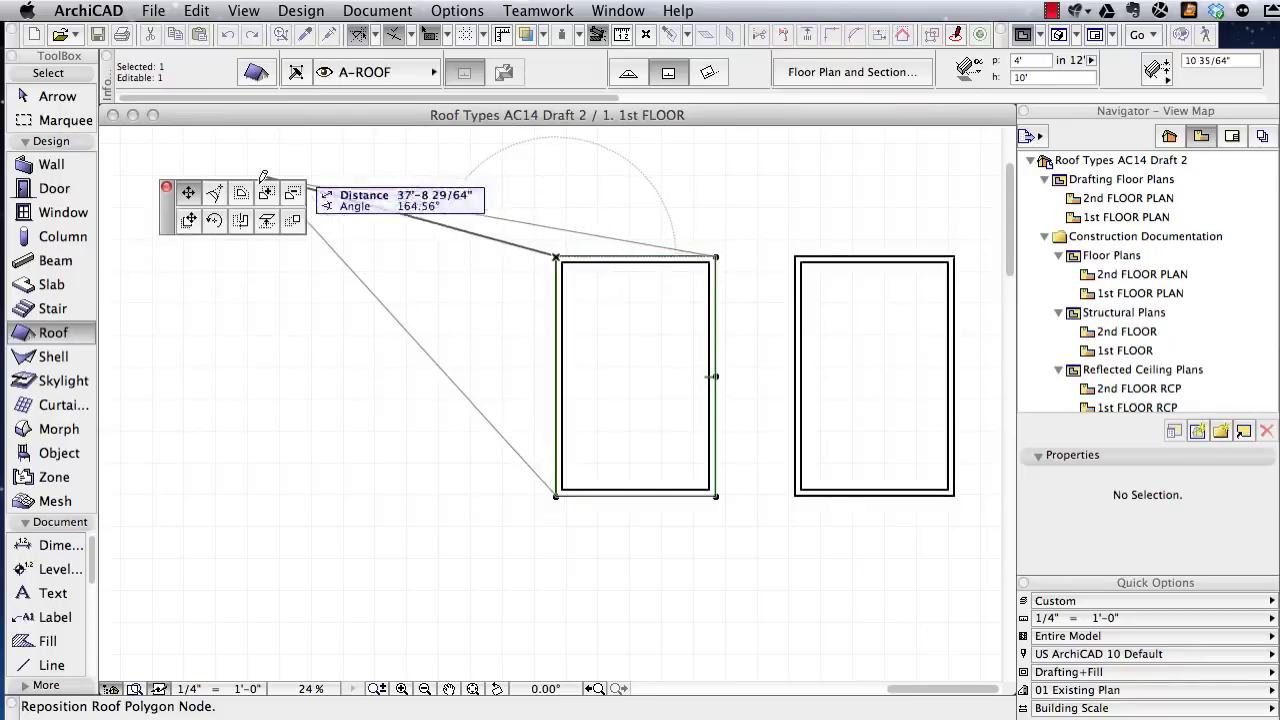
pyautogui.click(240, 192)
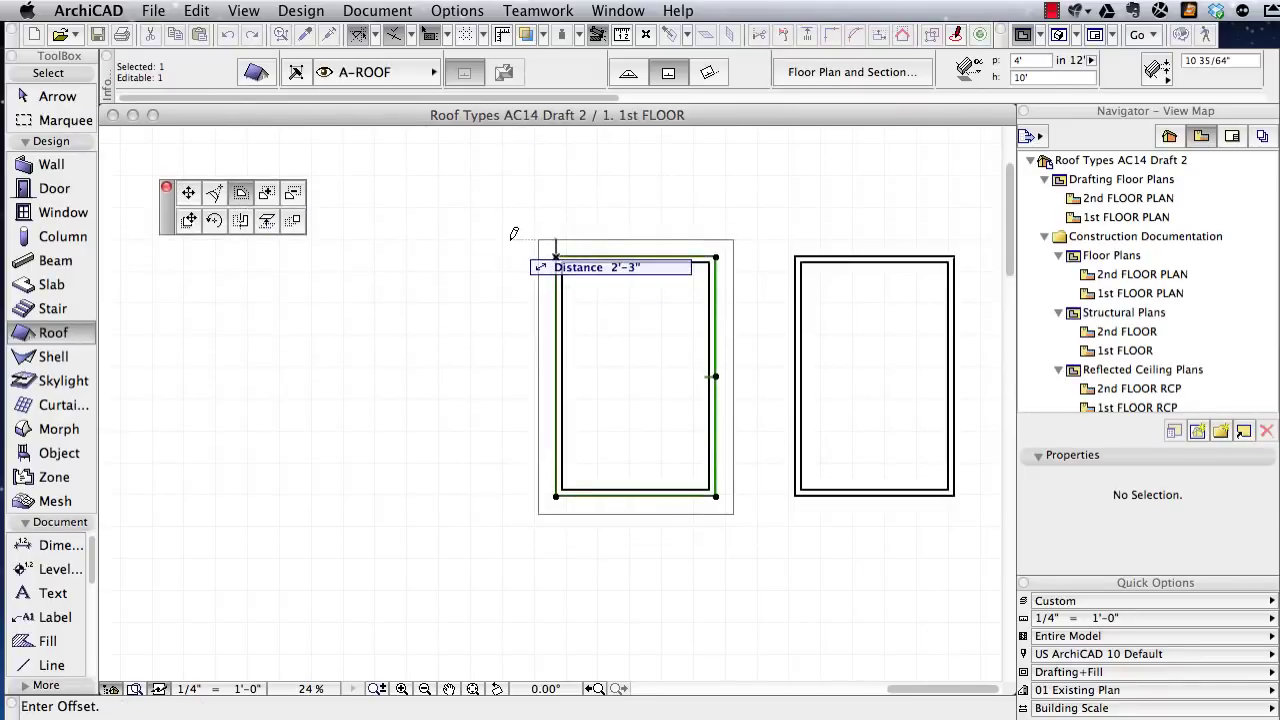
pyautogui.write("1'")
pyautogui.press('Return')
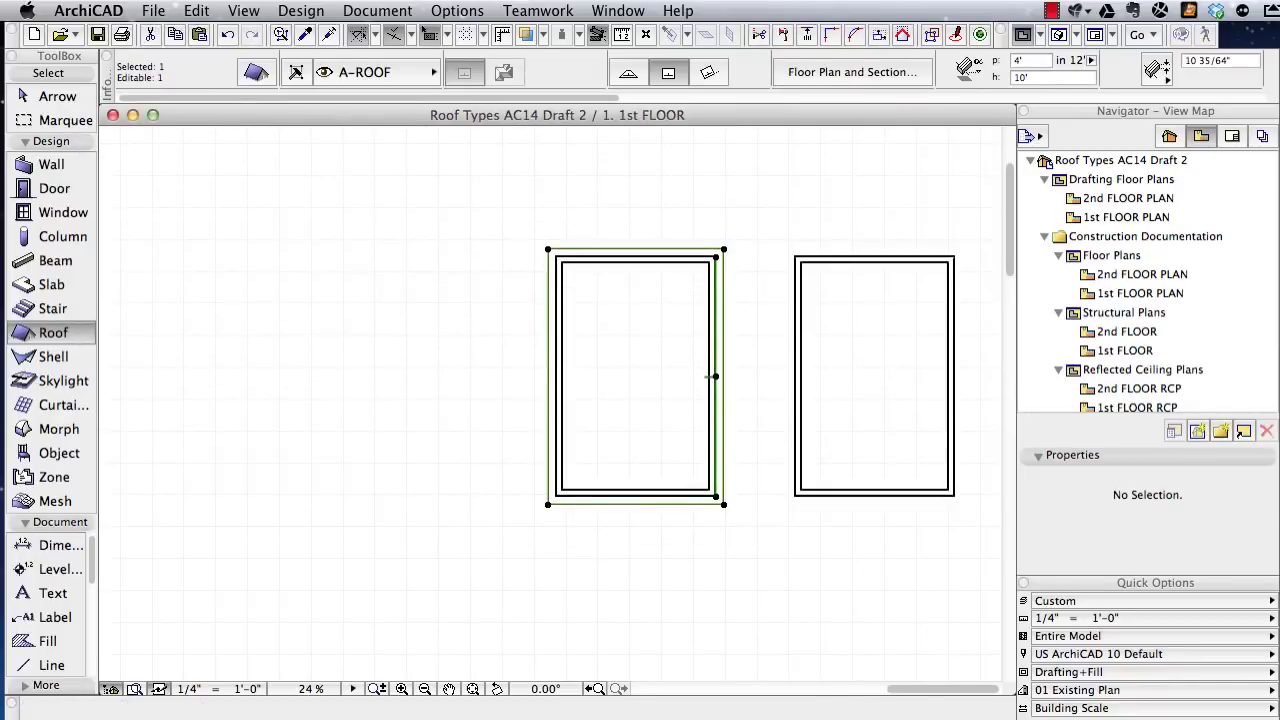
pyautogui.press('Escape')
# - Enclose the roofed left building in a marquee and show only that area in 3D
pyautogui.click(60, 120)
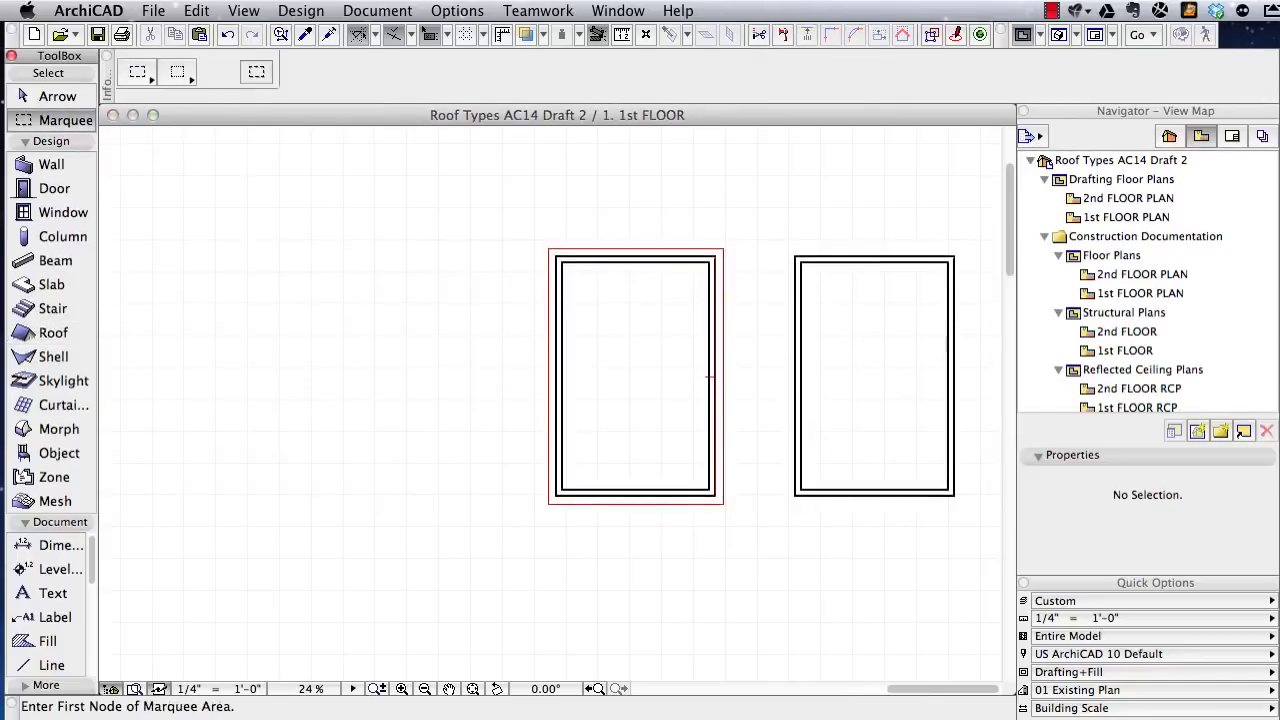
pyautogui.click(518, 209)
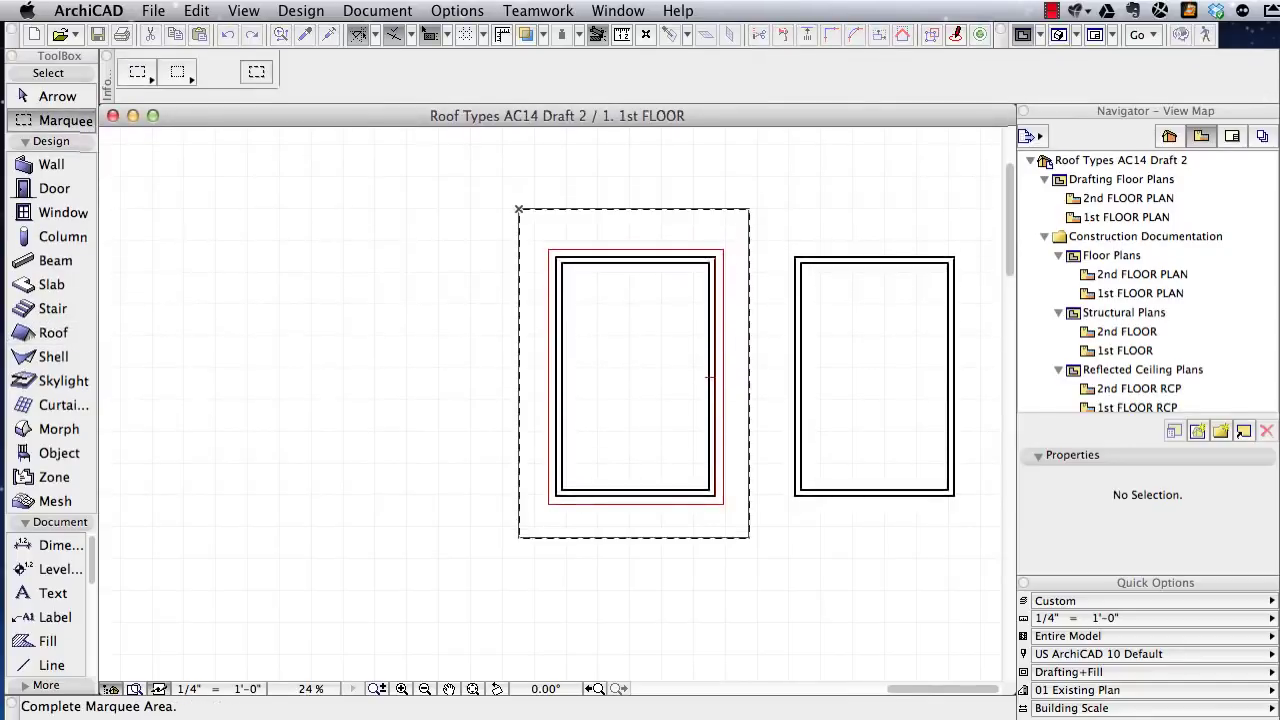
pyautogui.click(749, 537)
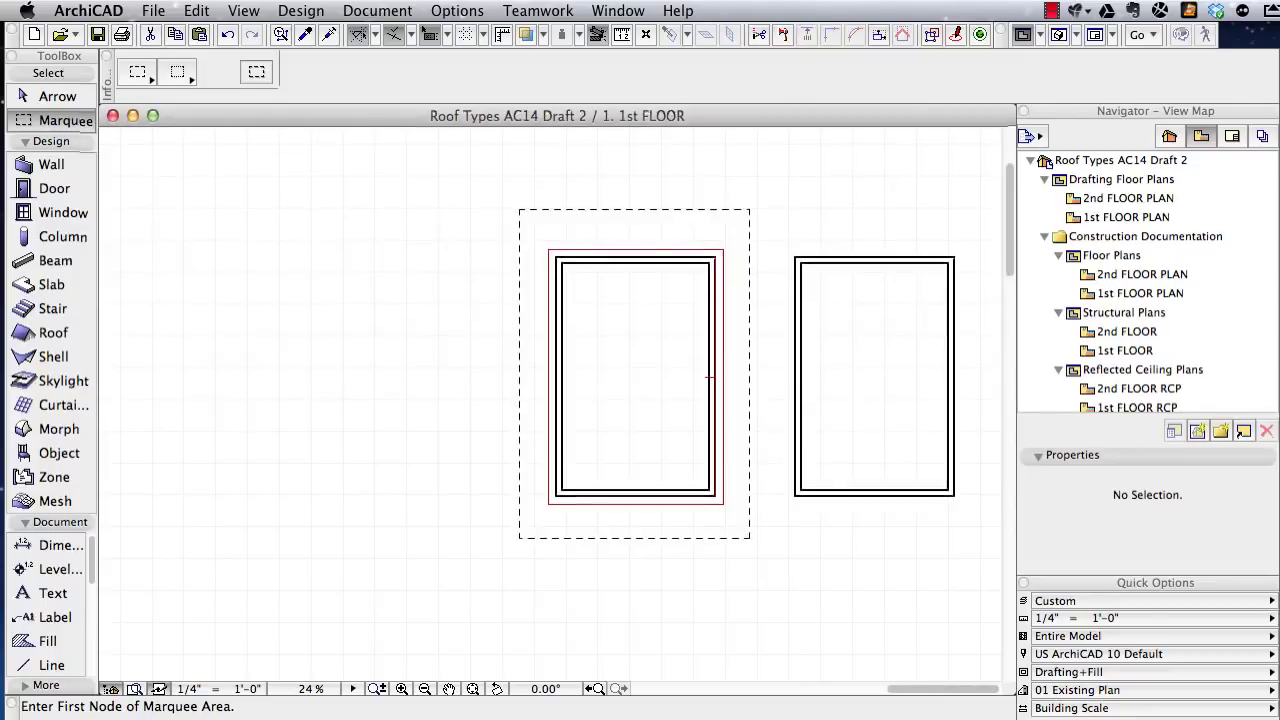
pyautogui.press('F5')
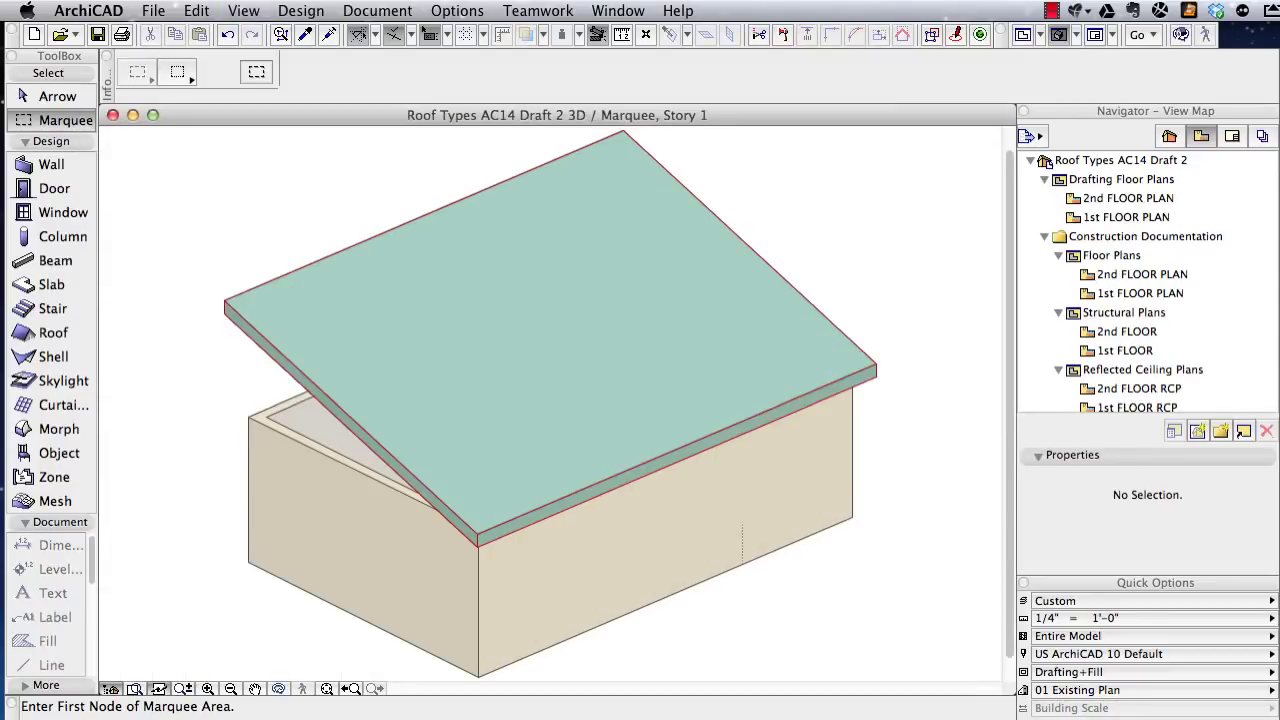
# - Select all four walls of the building in 3D and set their height to 20'
pyautogui.click(51, 164)
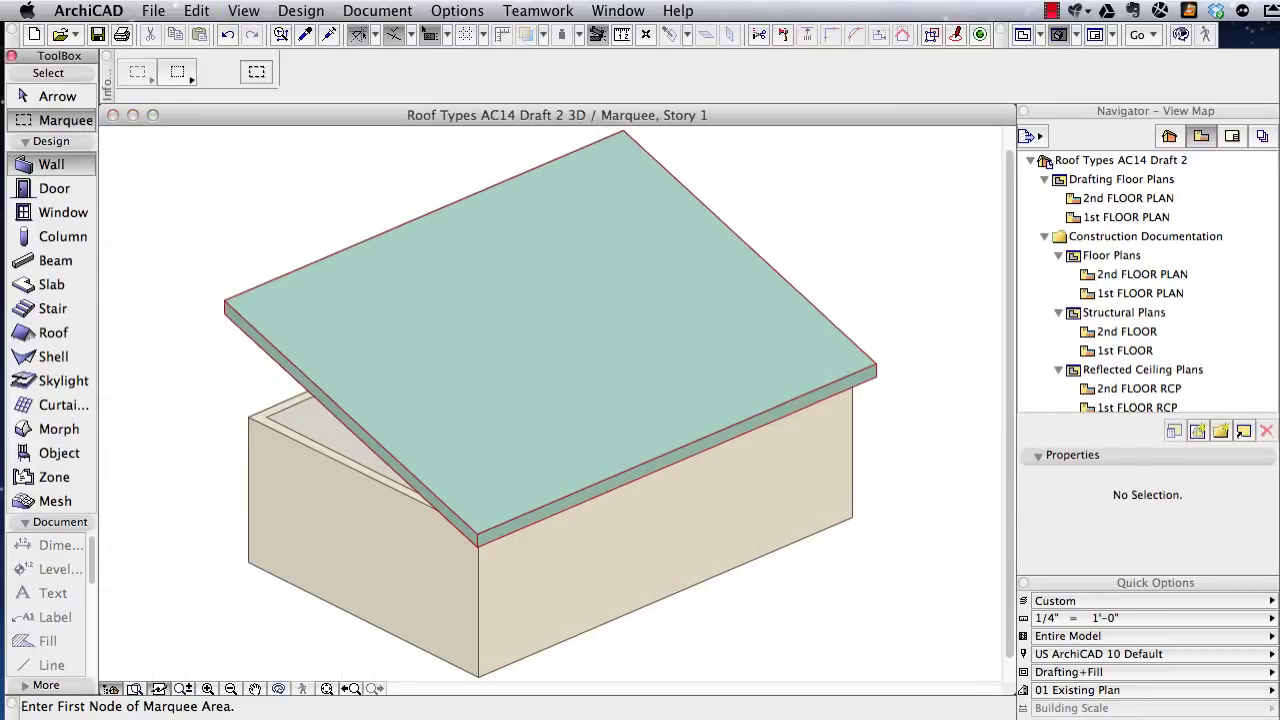
pyautogui.press('super+a')
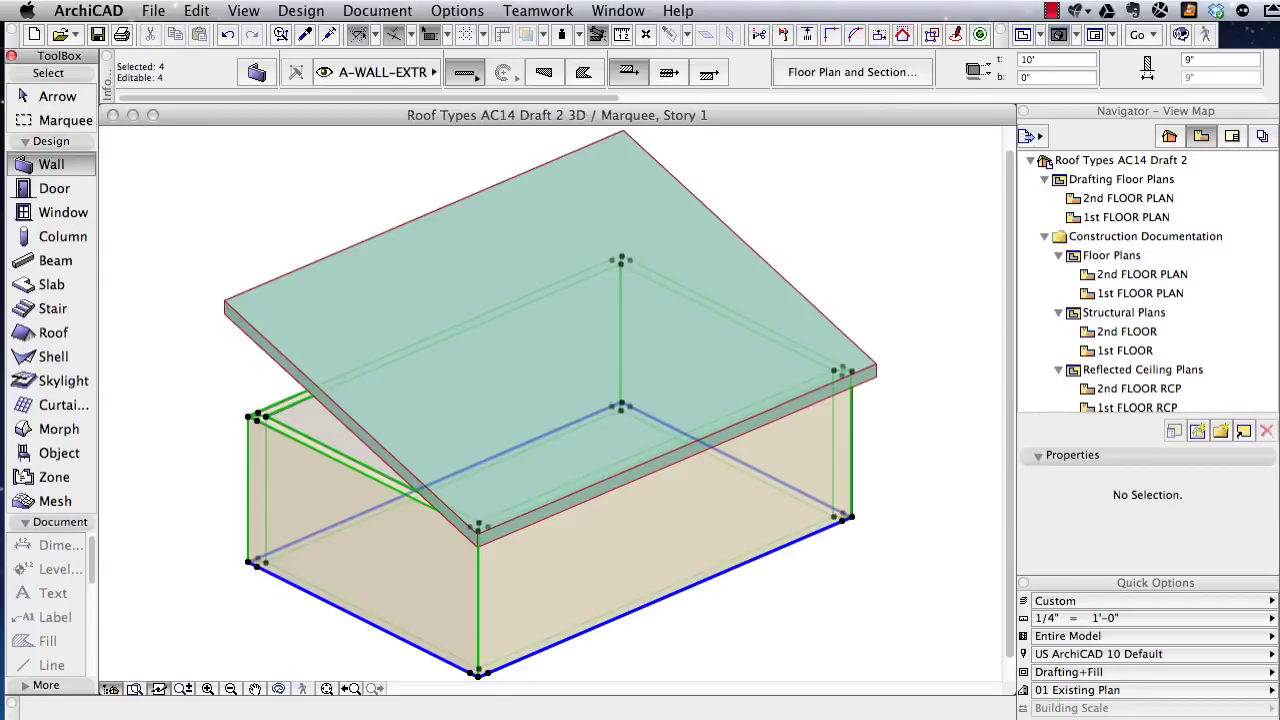
pyautogui.doubleClick(1029, 60)
pyautogui.write('20')
pyautogui.press('Return')
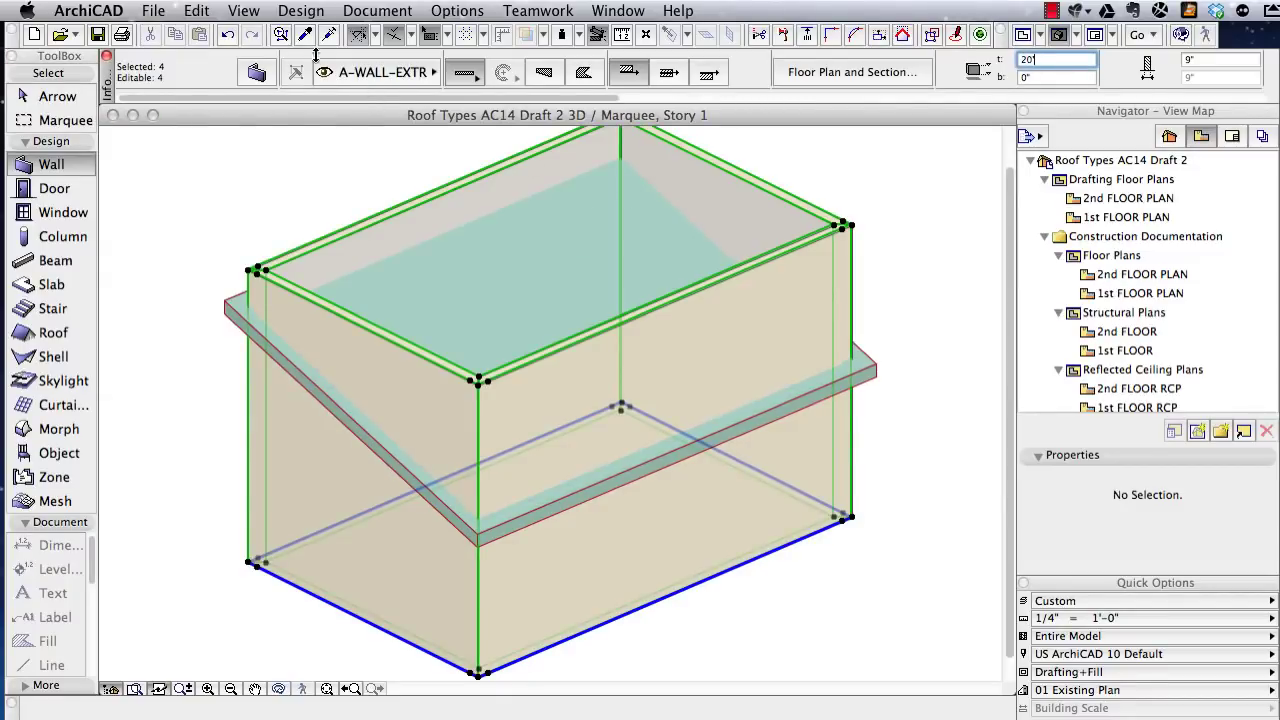
pyautogui.click(305, 11)
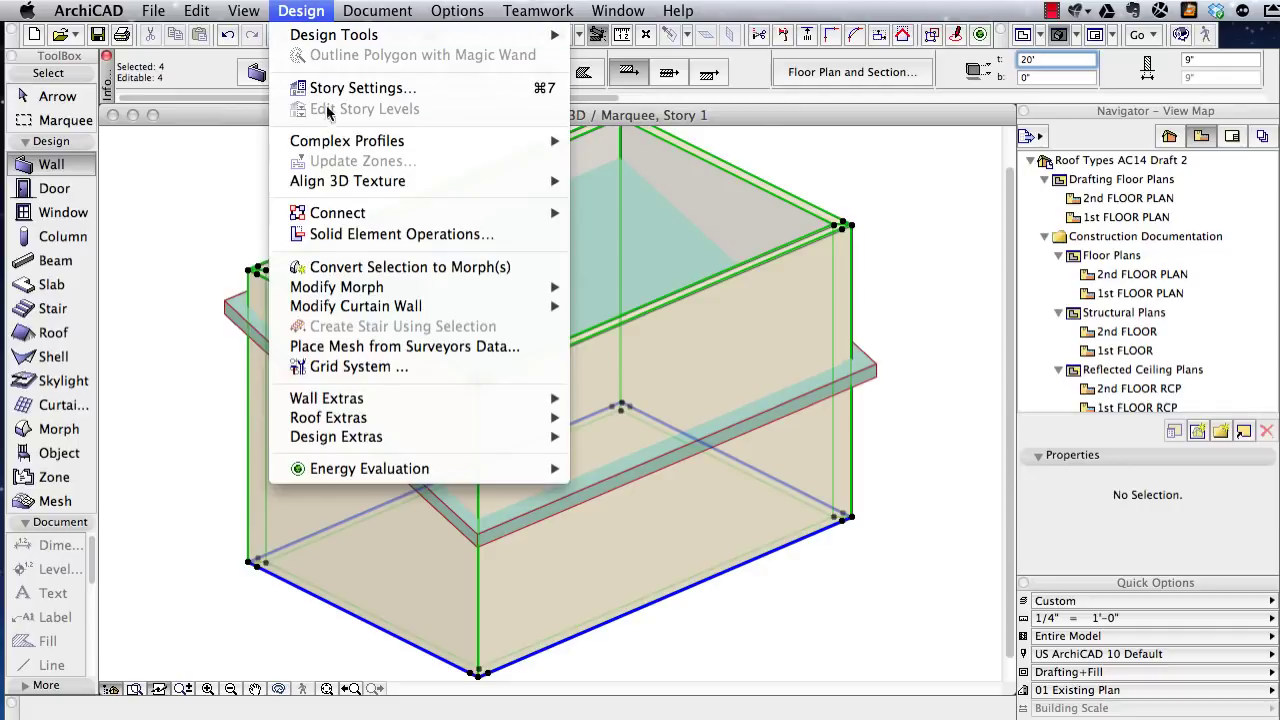
pyautogui.moveTo(335, 214)
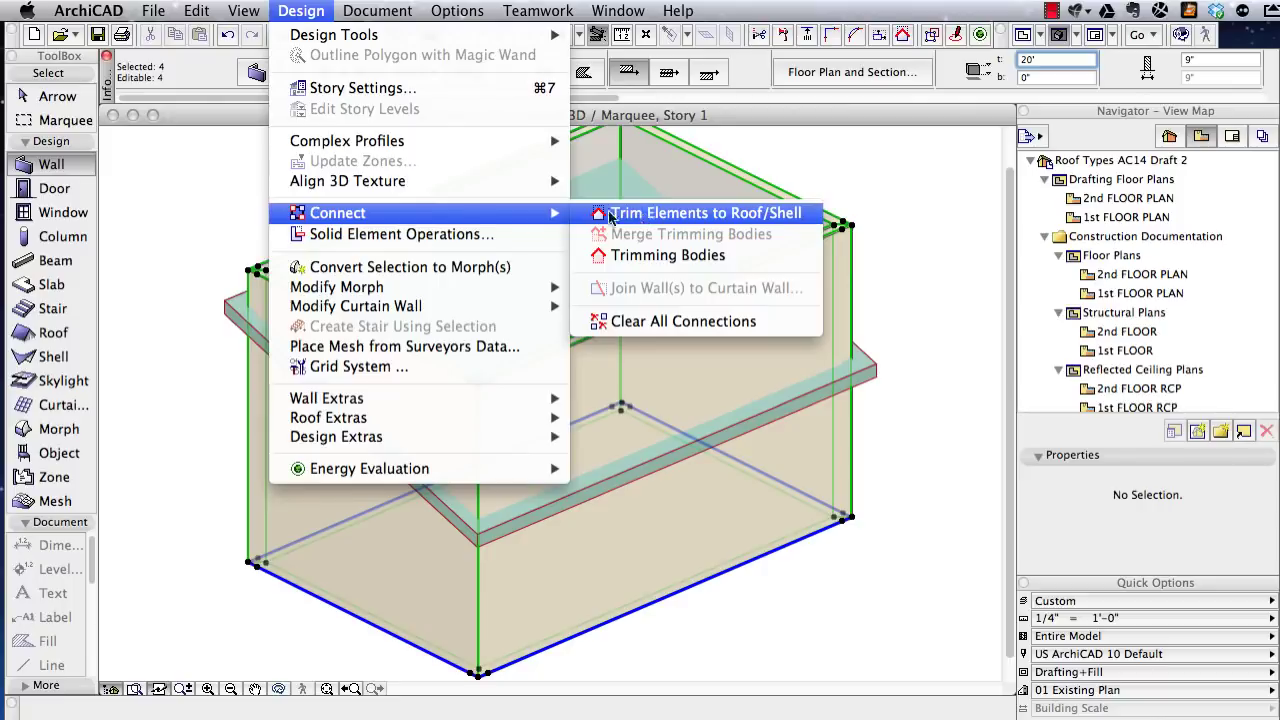
pyautogui.press('Escape')
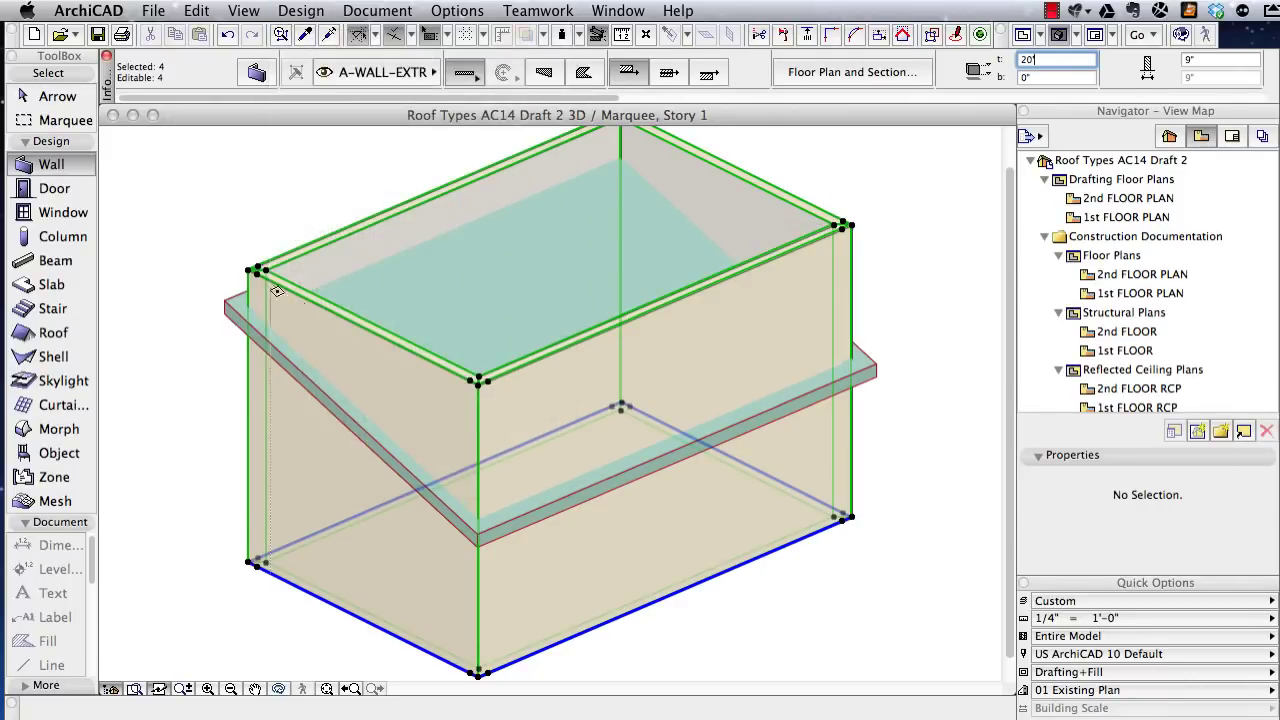
# - Crop the tops of the selected walls to the single-plane roof and clear the selection
pyautogui.rightClick(342, 344)
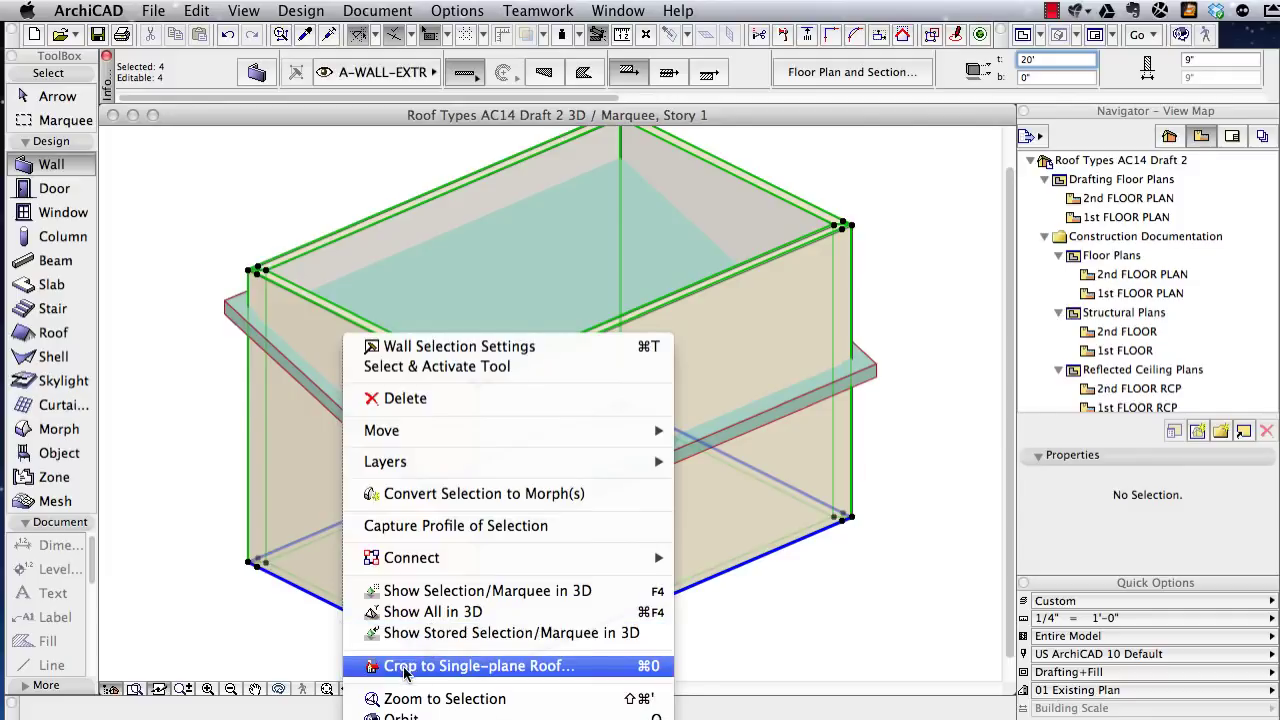
pyautogui.click(548, 666)
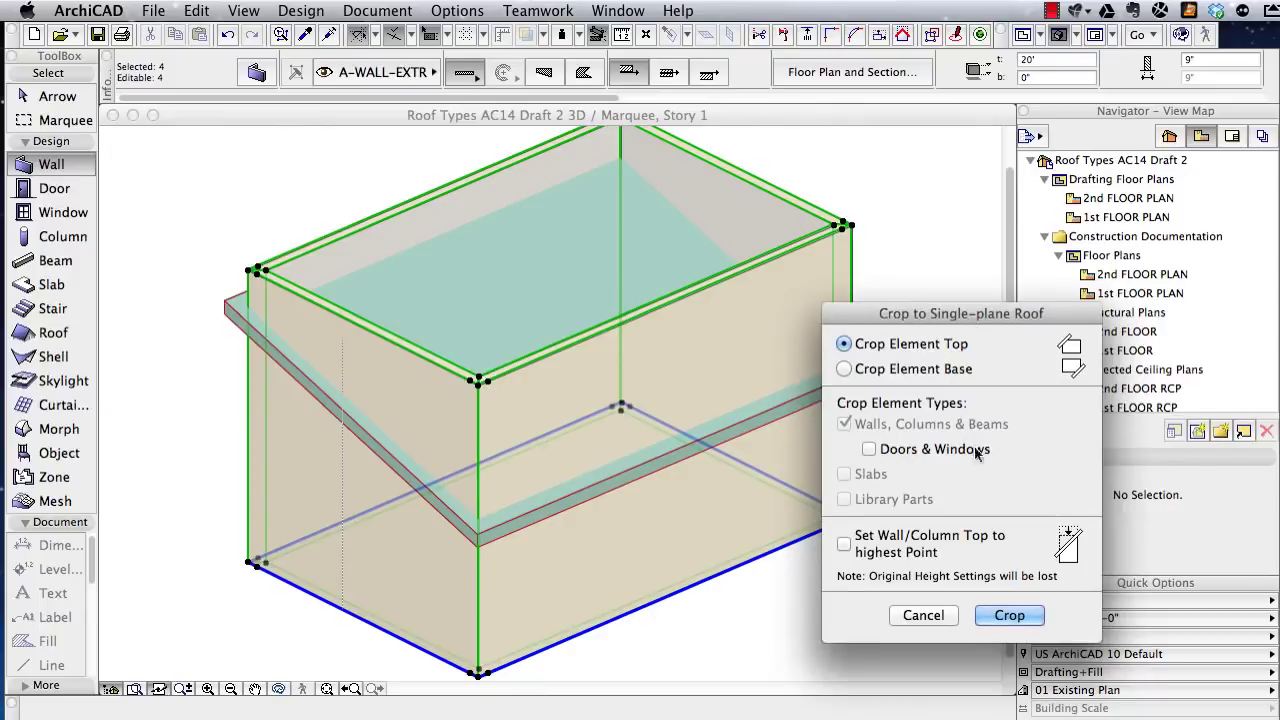
pyautogui.click(1020, 617)
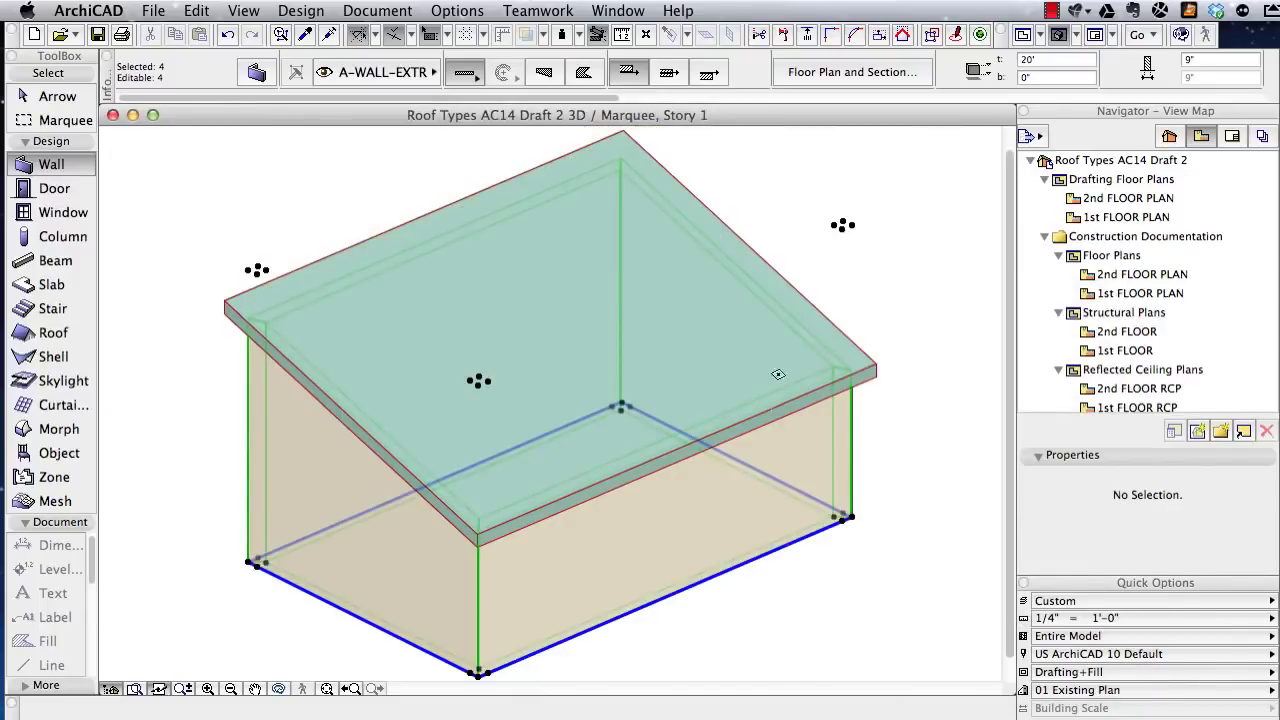
pyautogui.press('Escape')
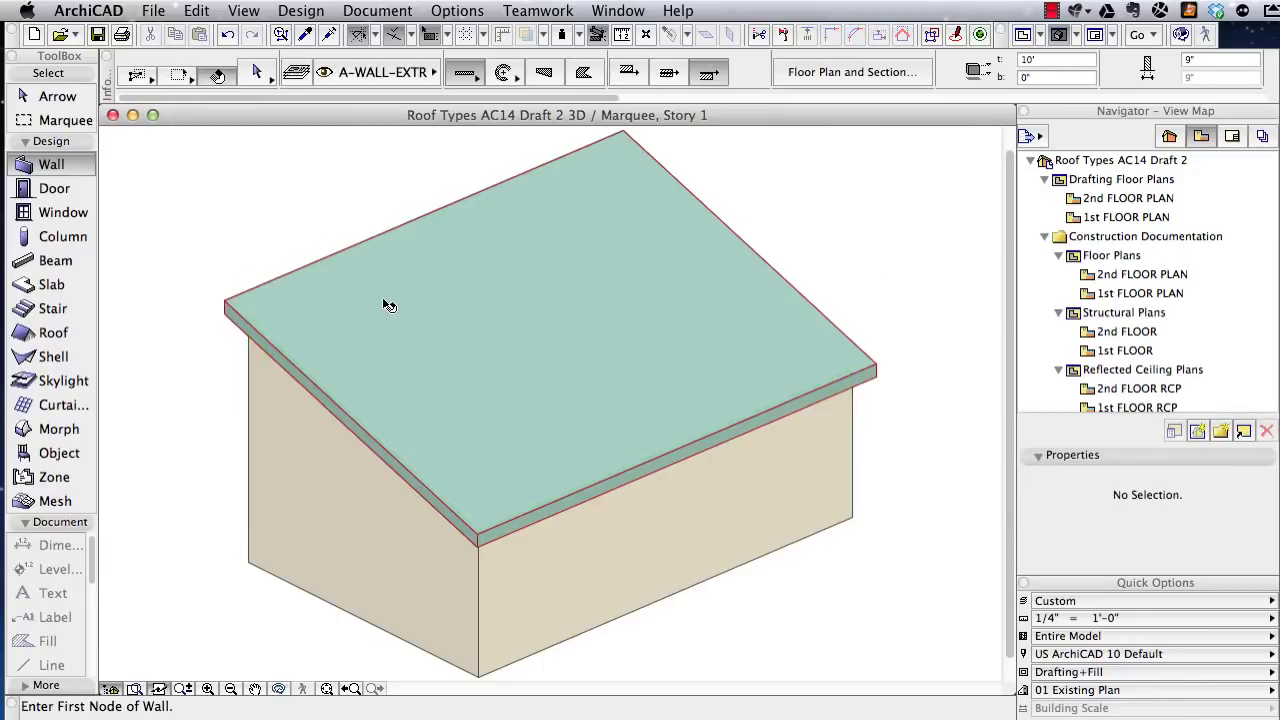
# - Try a flatter slant angle on the roof by lowering its high edge, and undo the change
pyautogui.keyDown('shift'); pyautogui.click(283, 296); pyautogui.keyUp('shift')
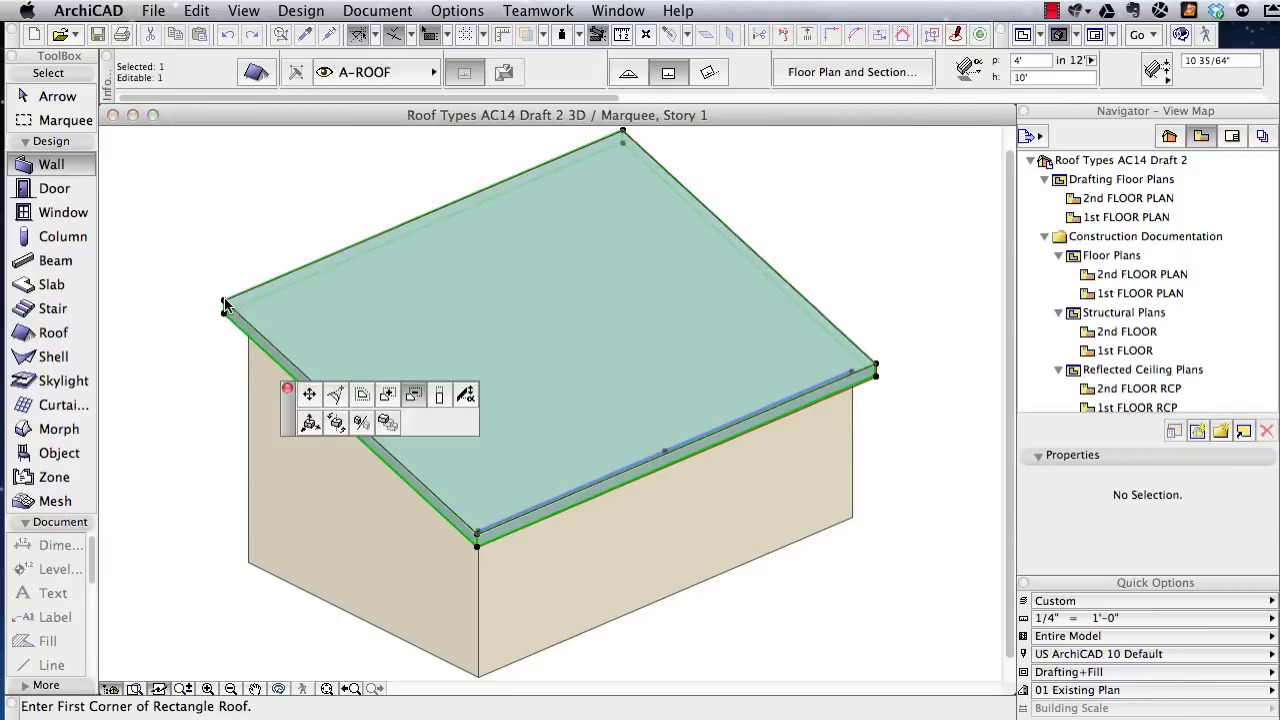
pyautogui.click(392, 226)
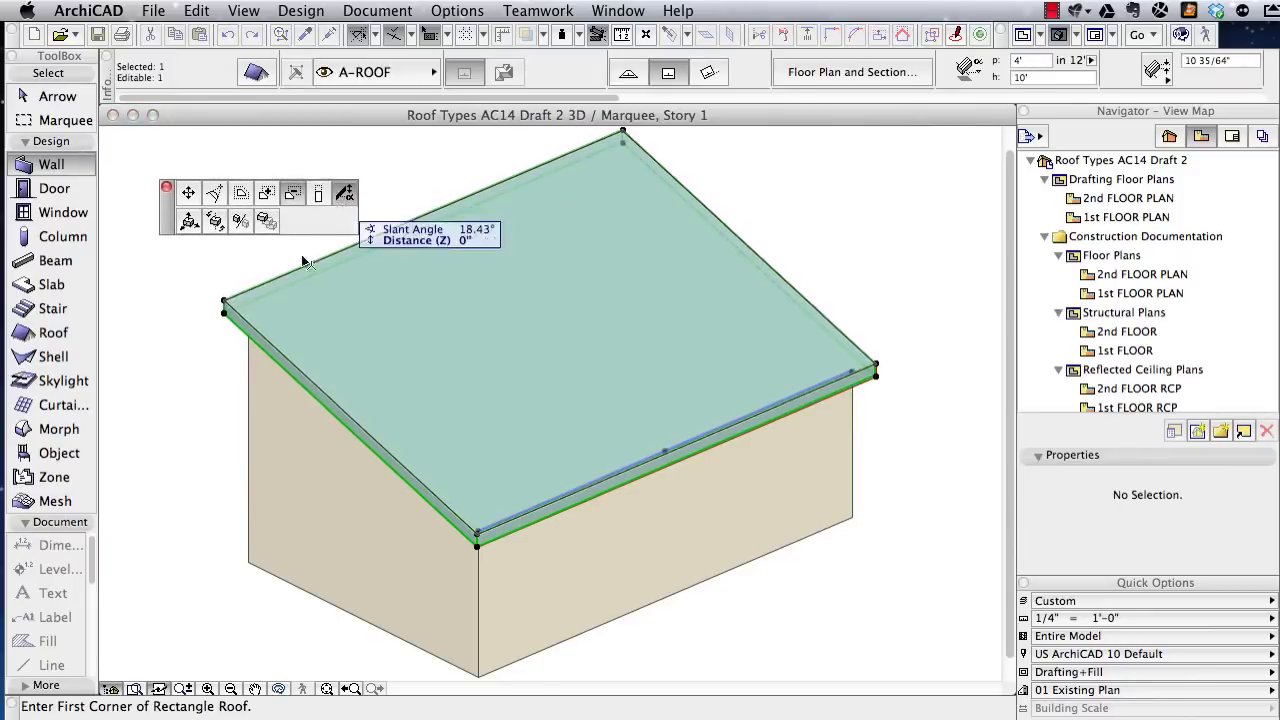
pyautogui.click(344, 195)
pyautogui.click(204, 313)
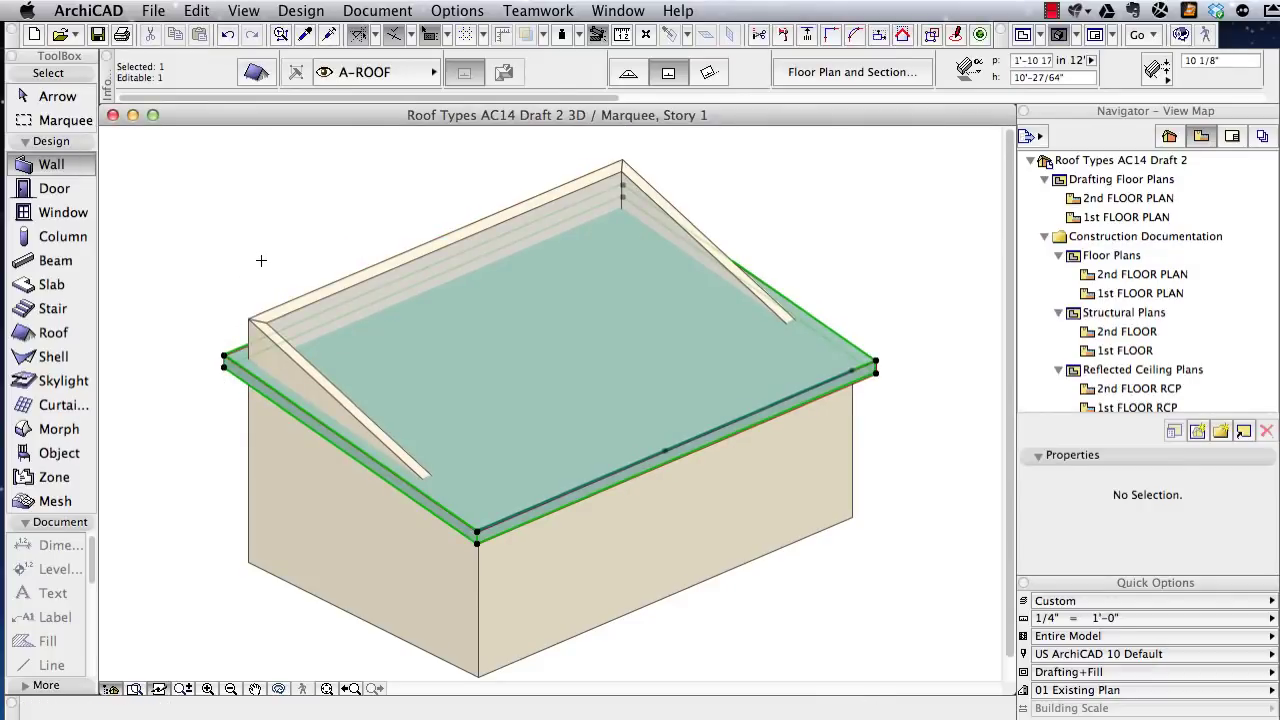
pyautogui.press('super+z')
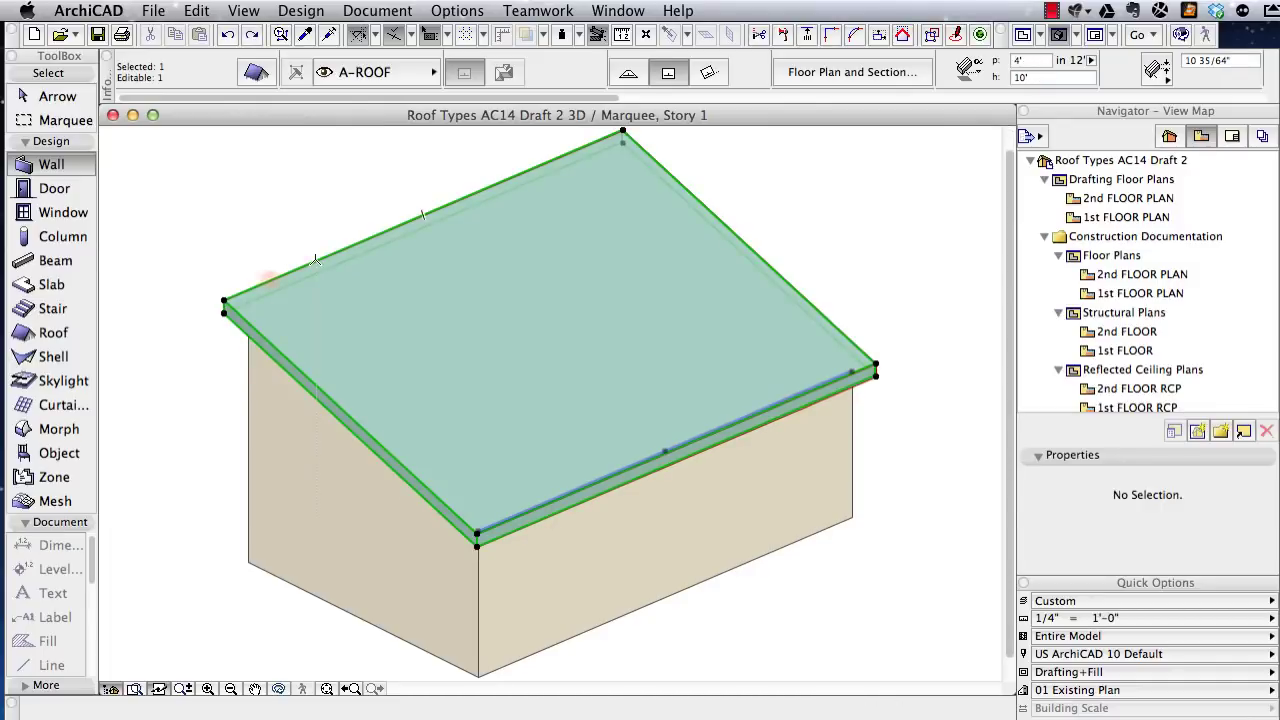
# - Delete the roof from above the cropped walls, undo both the deletion and the crop, and clear the selection
pyautogui.click(270, 280)
pyautogui.press('Delete')
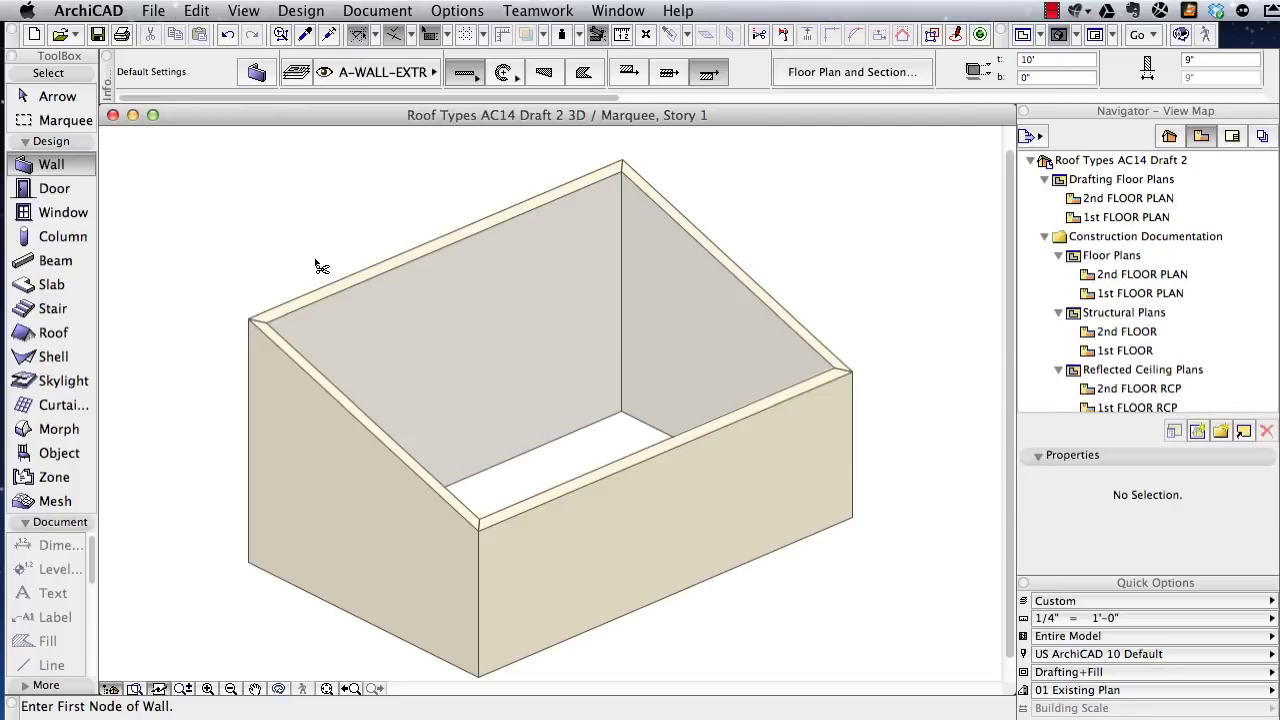
pyautogui.press('super+v')
pyautogui.press('super+v')
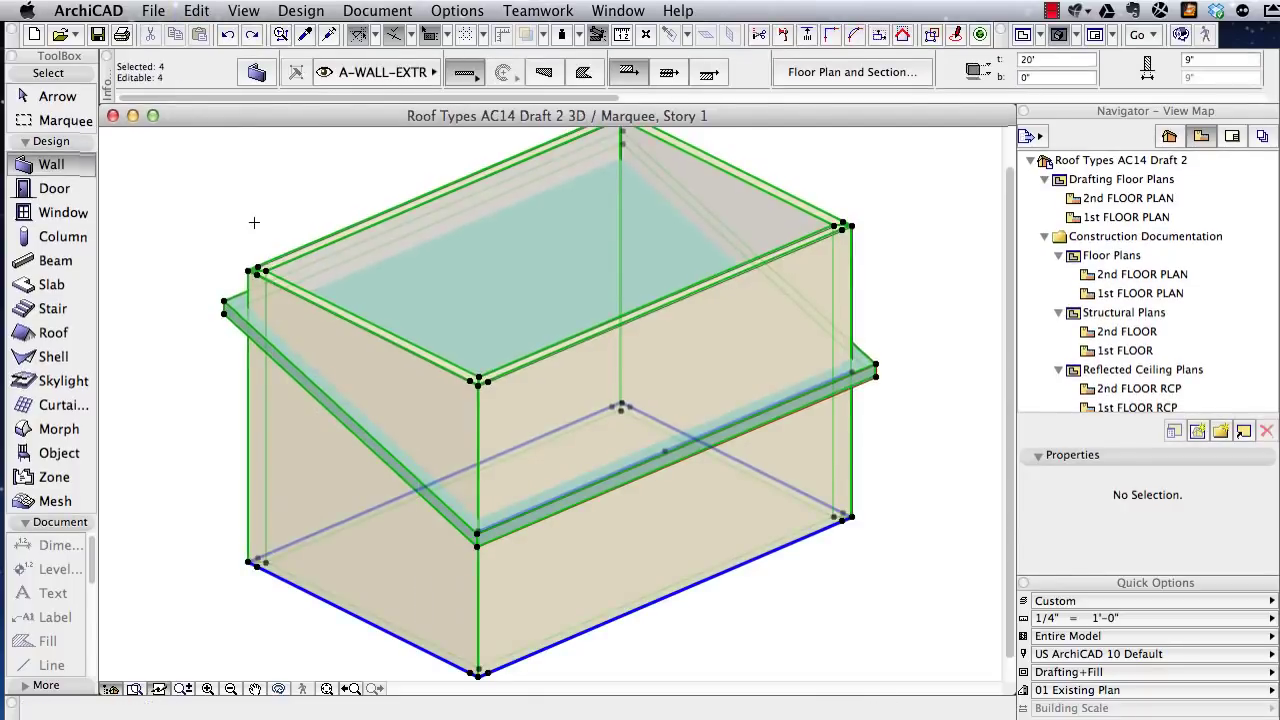
pyautogui.press('Escape')
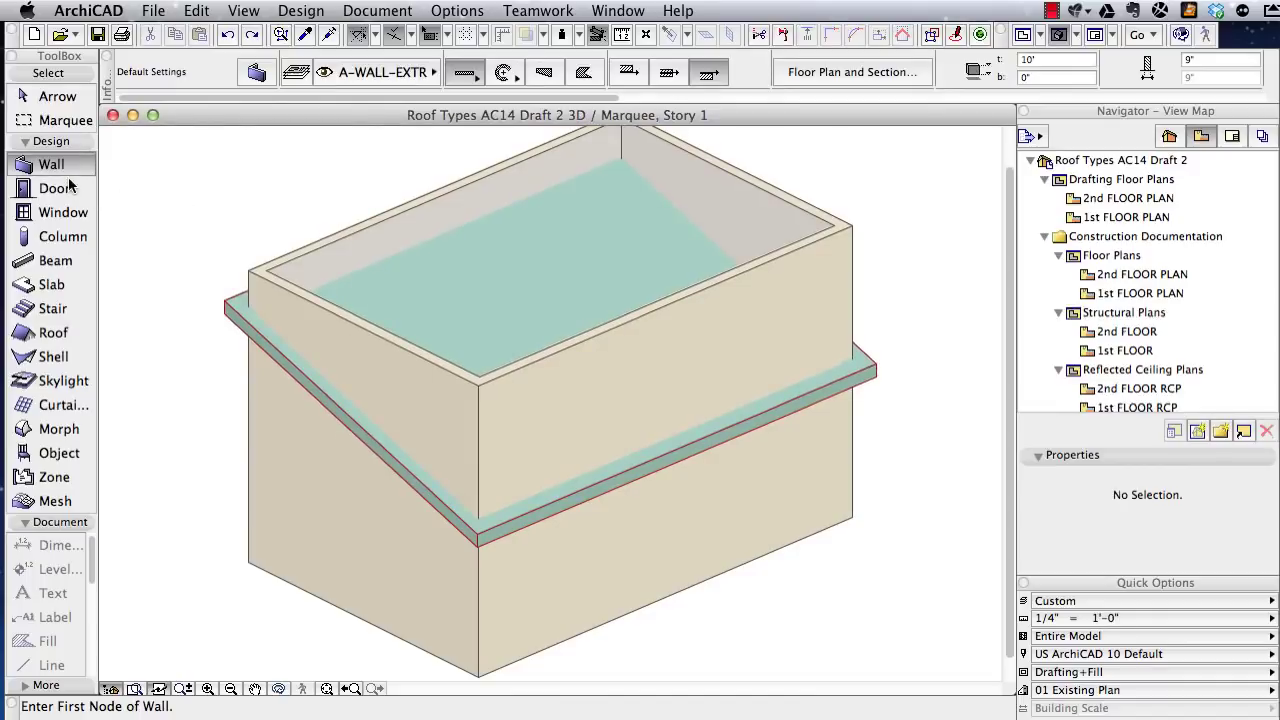
# - Trim all four walls to the roof with Trim Elements to Roof/Shell, keeping the part below the roof
pyautogui.press('super+a')
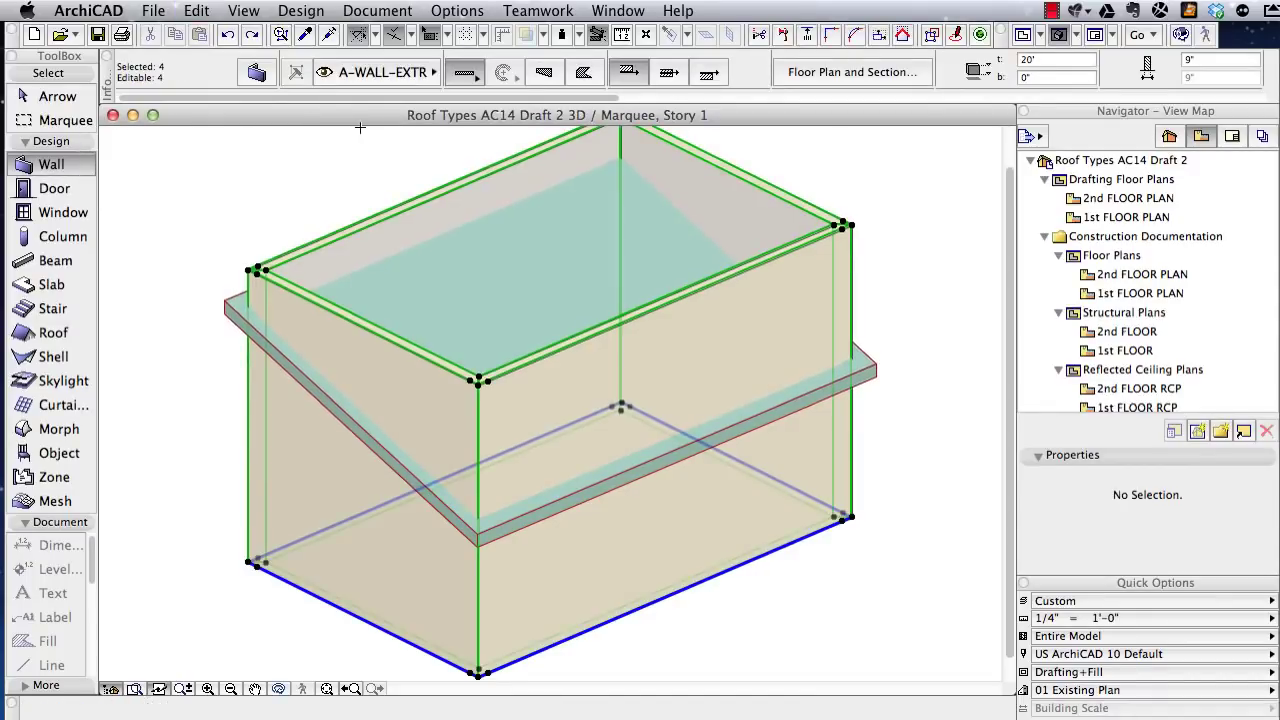
pyautogui.click(300, 12)
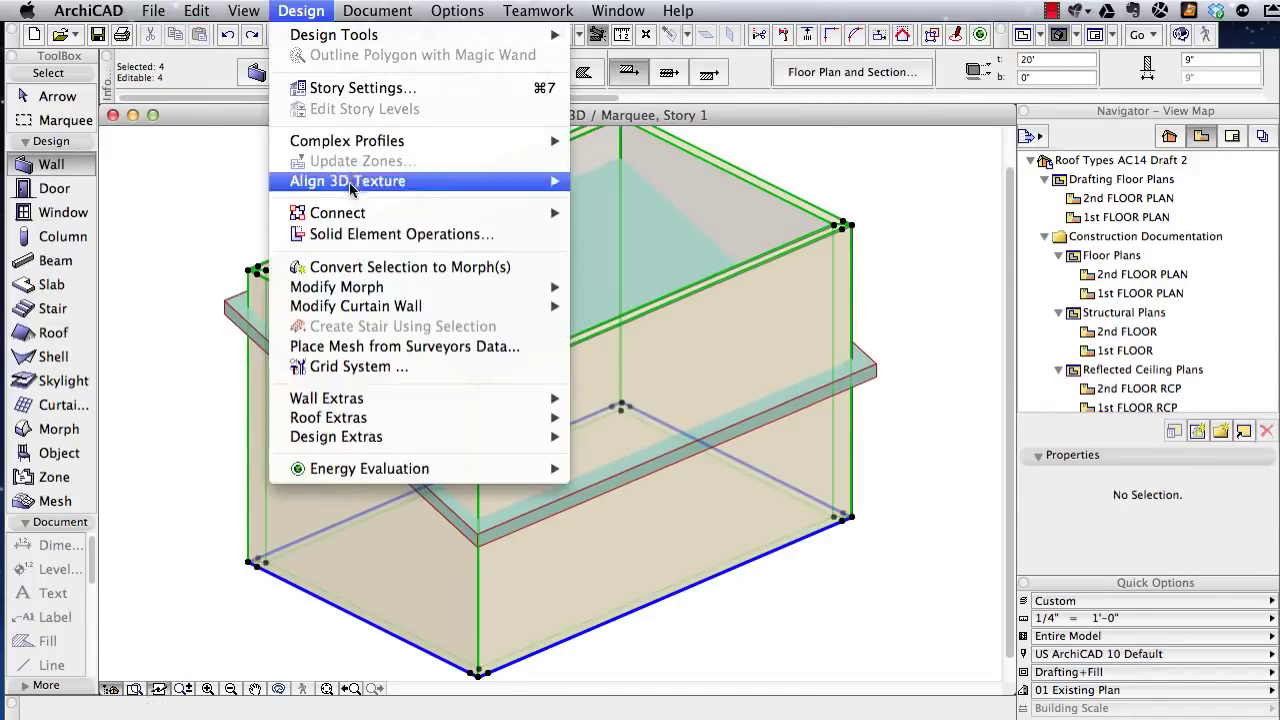
pyautogui.moveTo(340, 215)
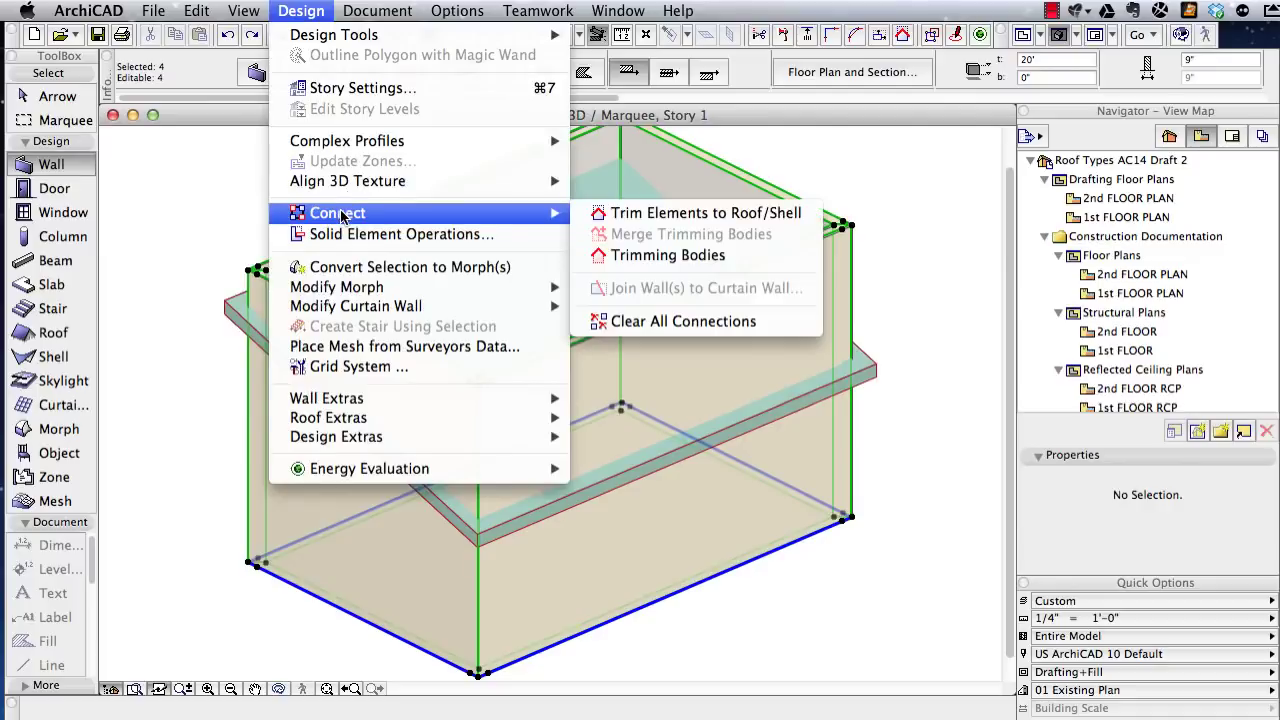
pyautogui.click(758, 215)
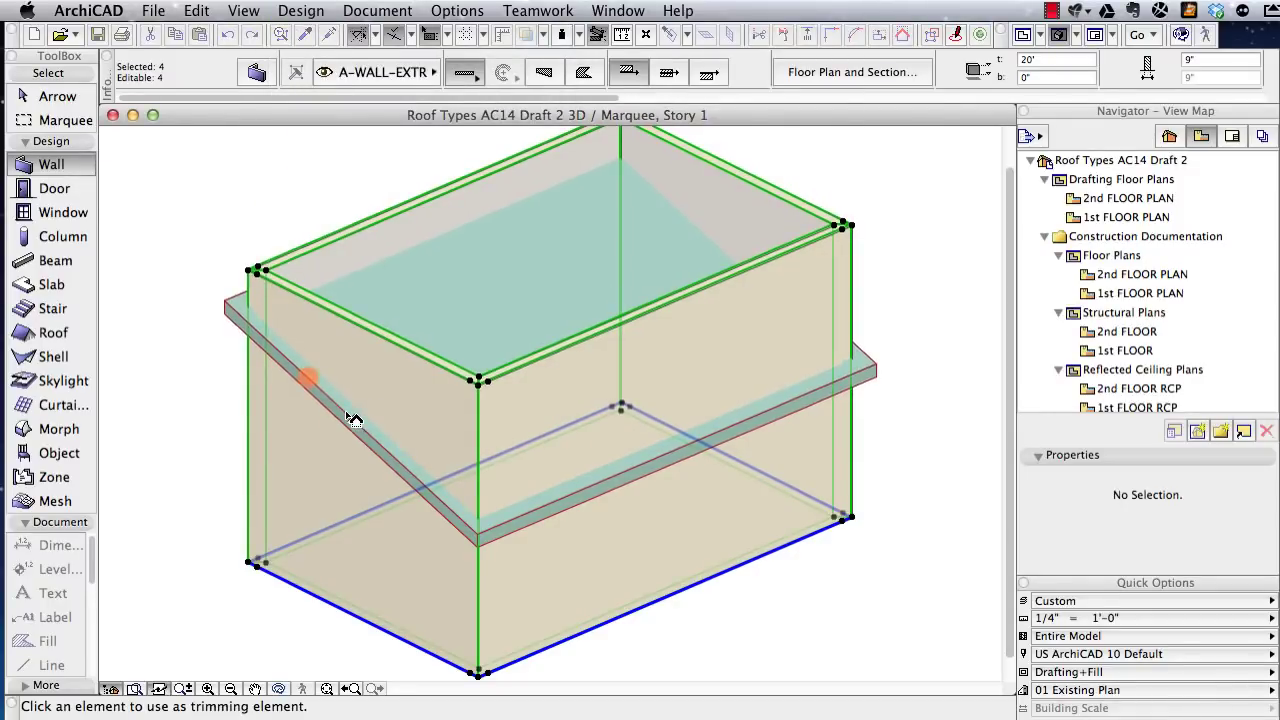
pyautogui.click(352, 418)
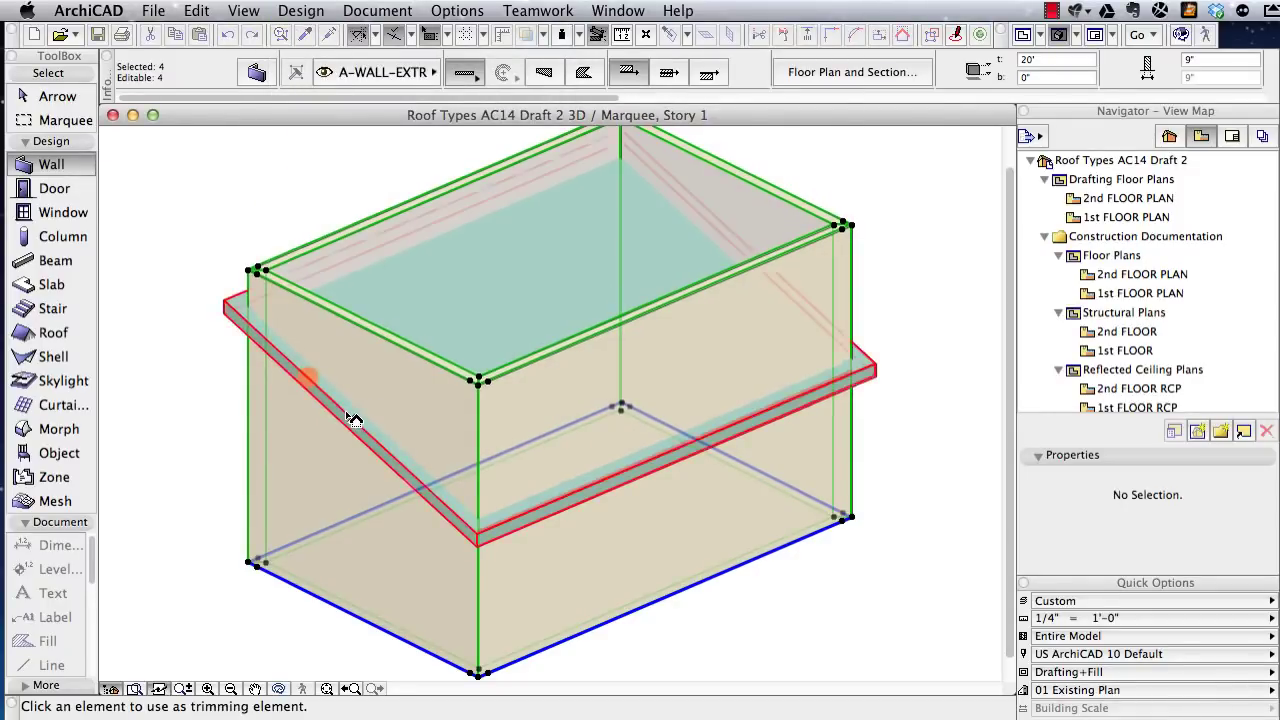
pyautogui.click(390, 460)
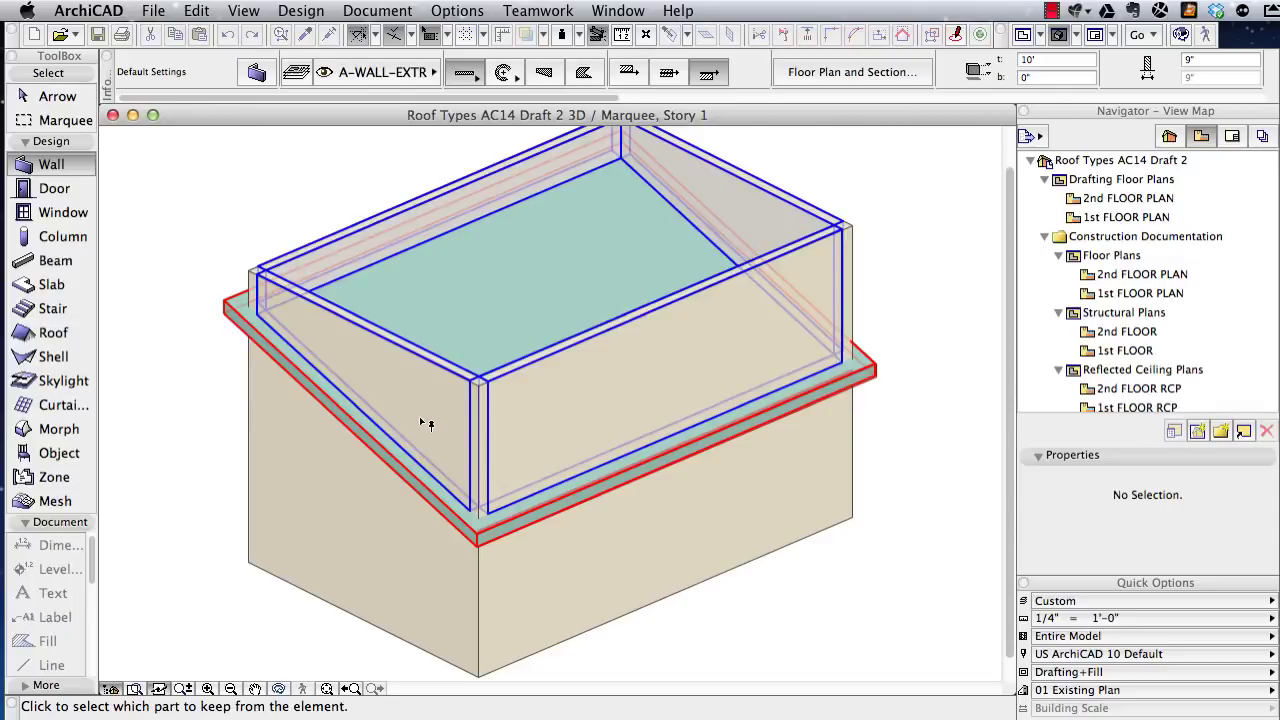
pyautogui.click(380, 532)
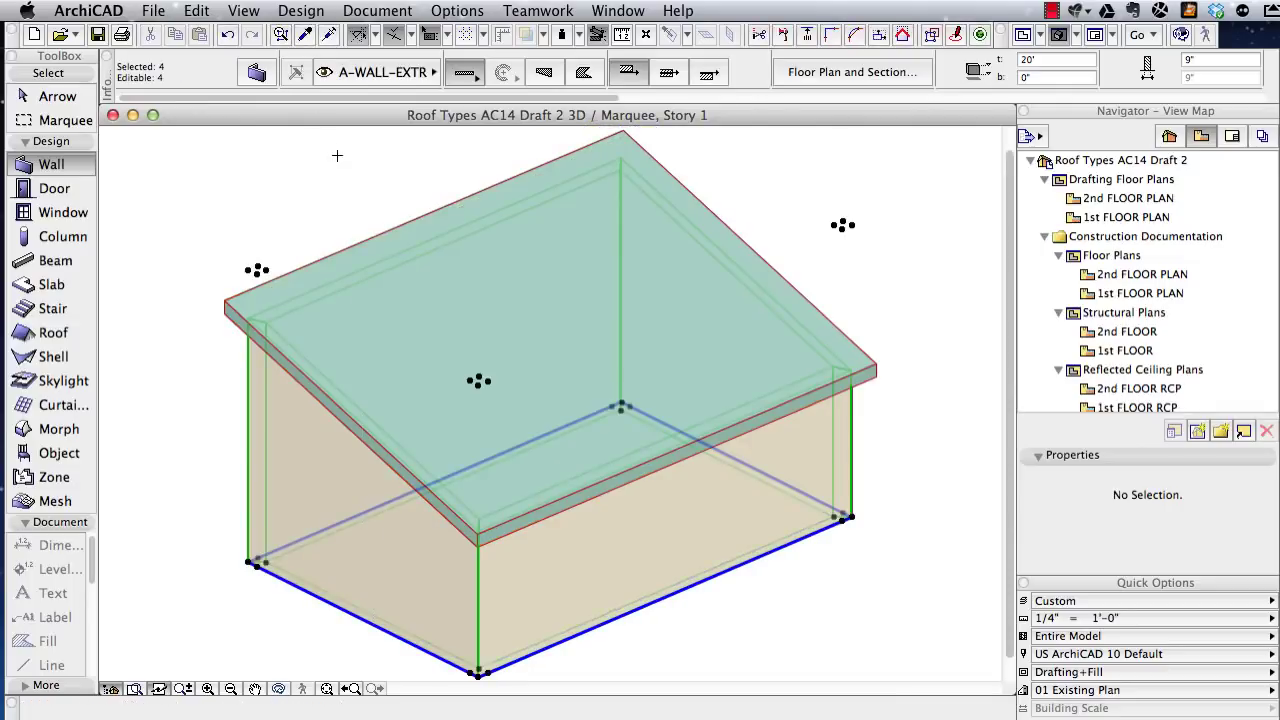
# - Undo the wall trim, try trimming the four walls so the part above the roof is kept, and undo that attempt
pyautogui.press('super+z')
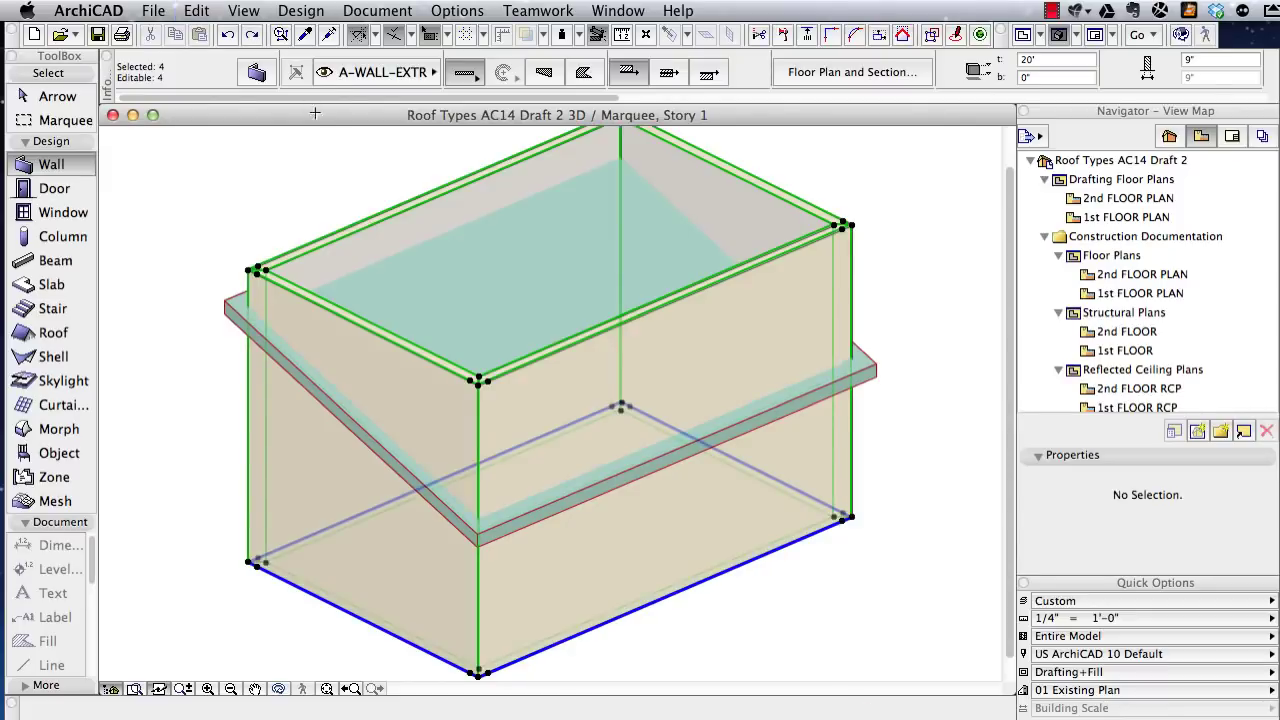
pyautogui.click(300, 11)
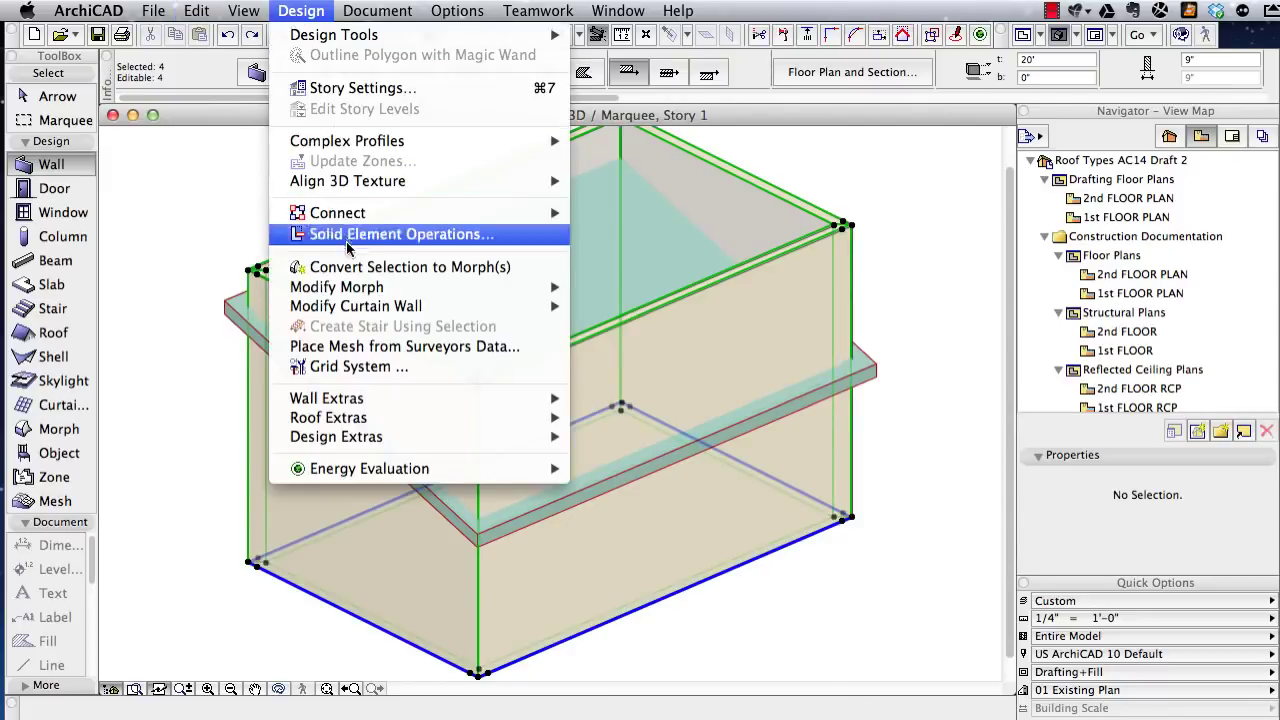
pyautogui.moveTo(350, 213)
pyautogui.click(665, 214)
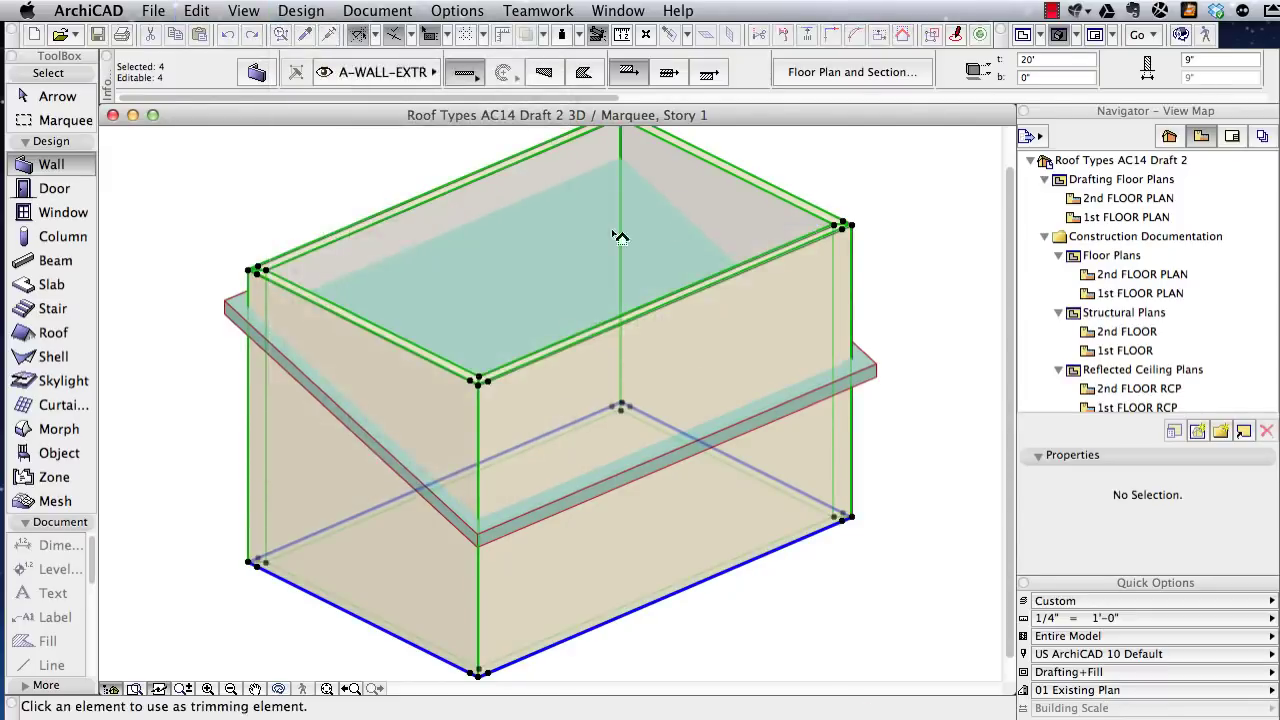
pyautogui.click(345, 412)
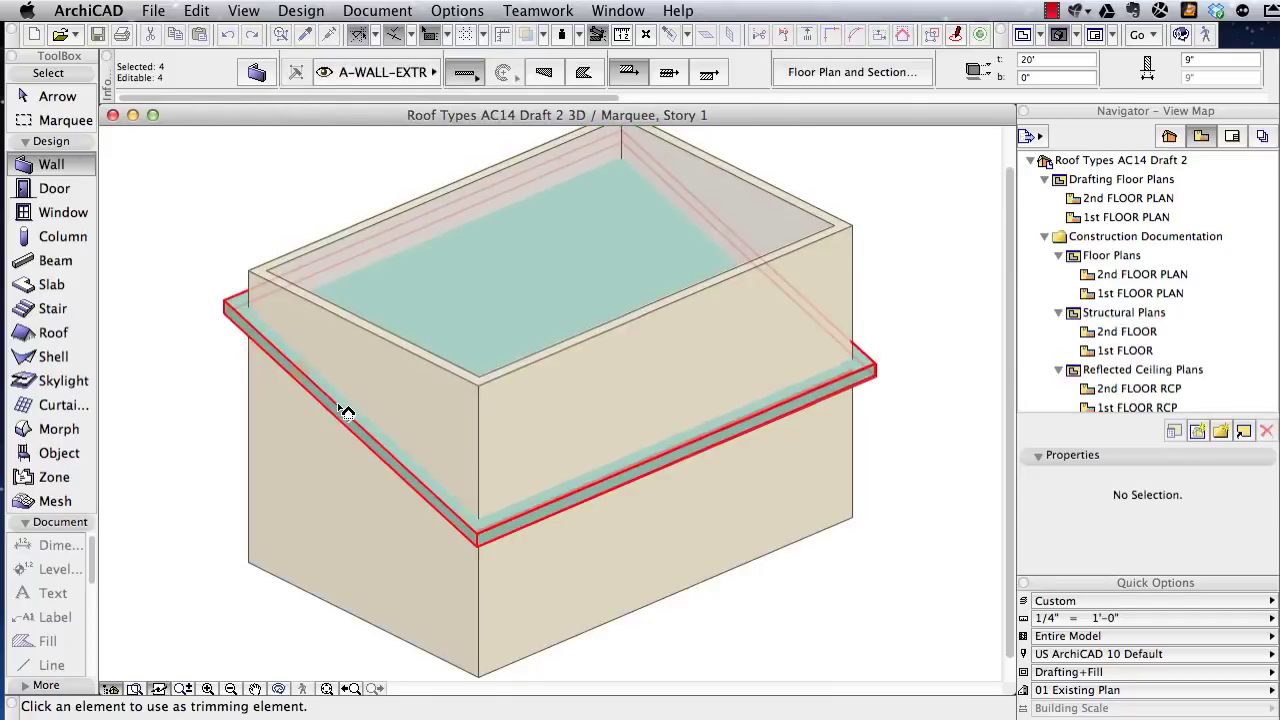
pyautogui.click(377, 354)
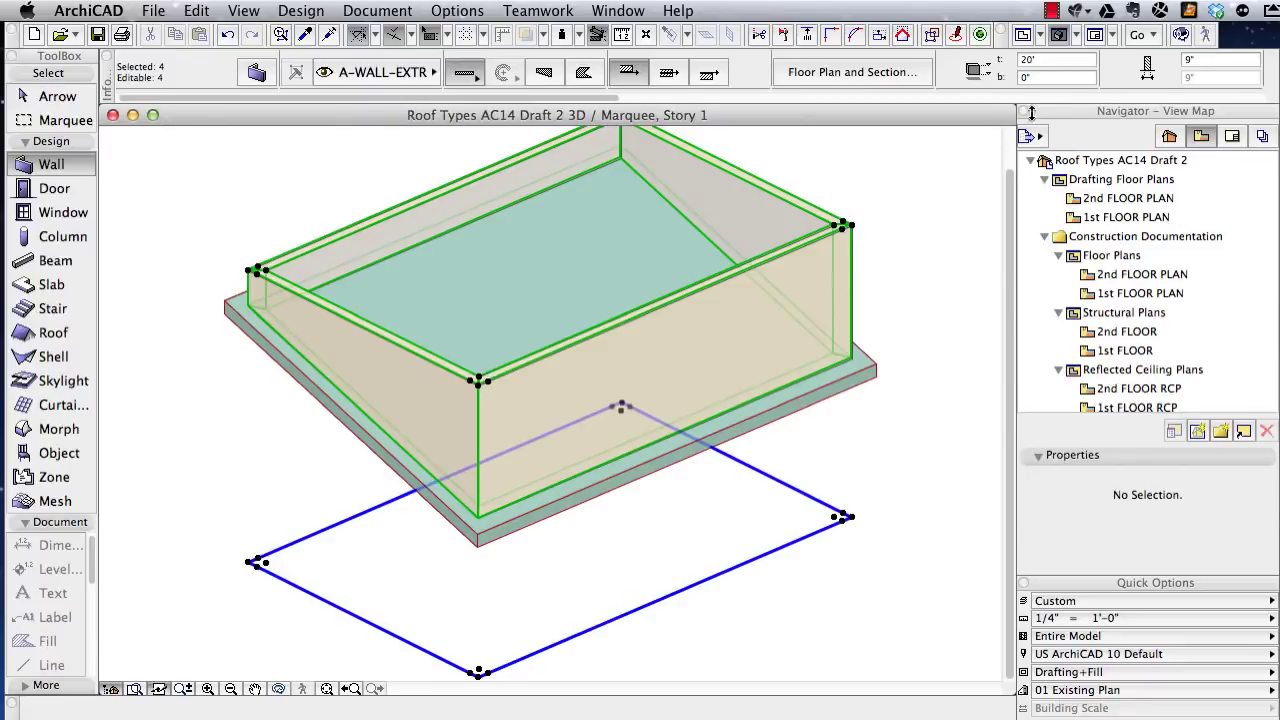
pyautogui.click(1012, 78)
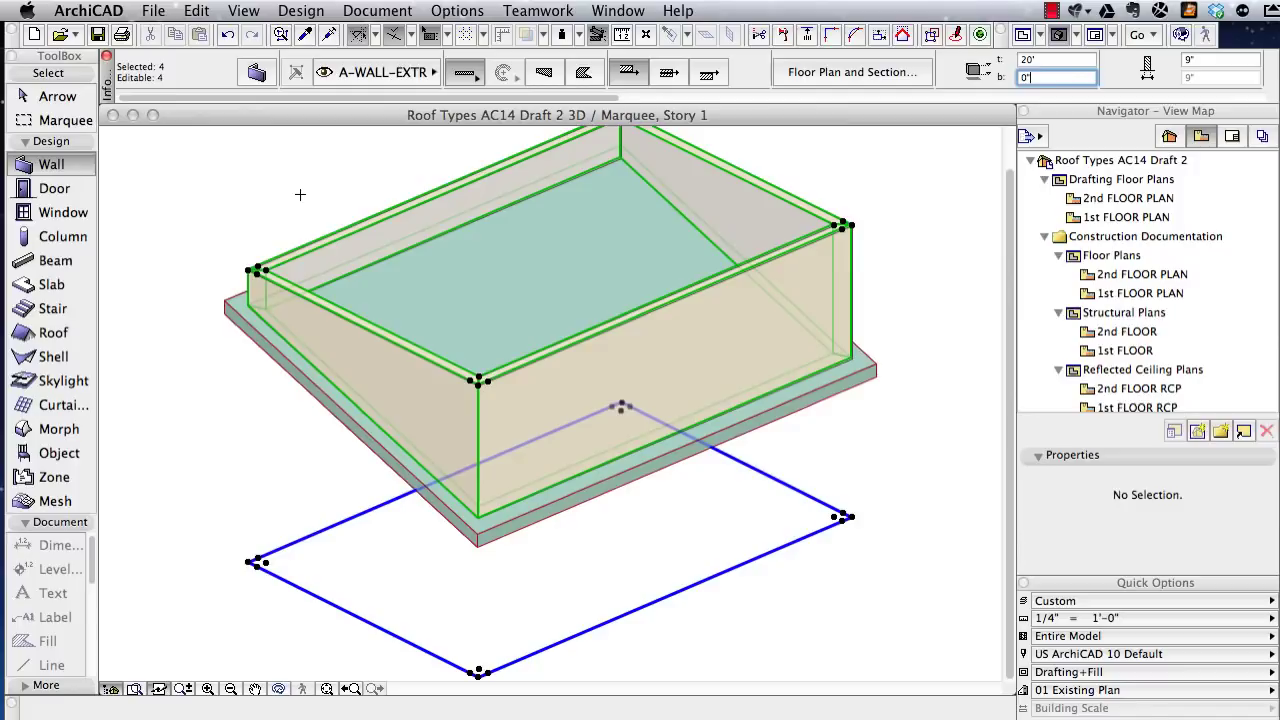
pyautogui.press('super+z')
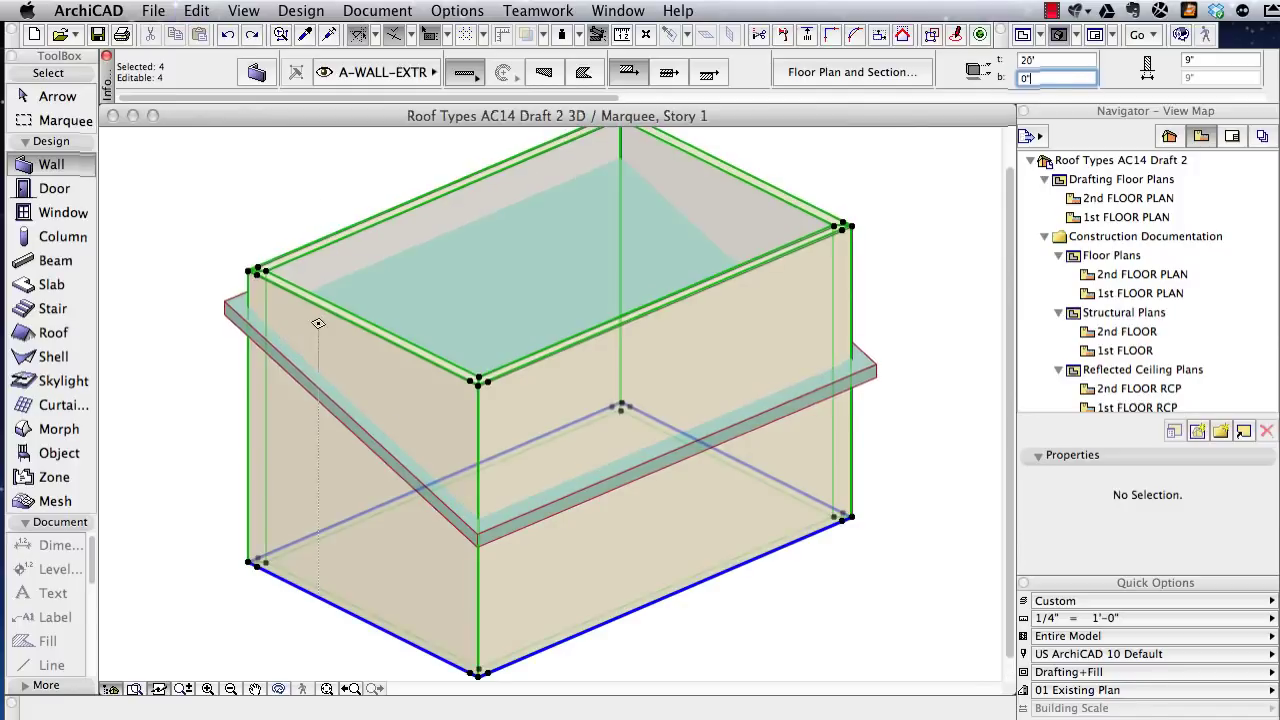
# - Add the roof to the wall selection and trim the walls with Trim Elements to Roof/Shell, using the roof from the current selection
pyautogui.press('shift')
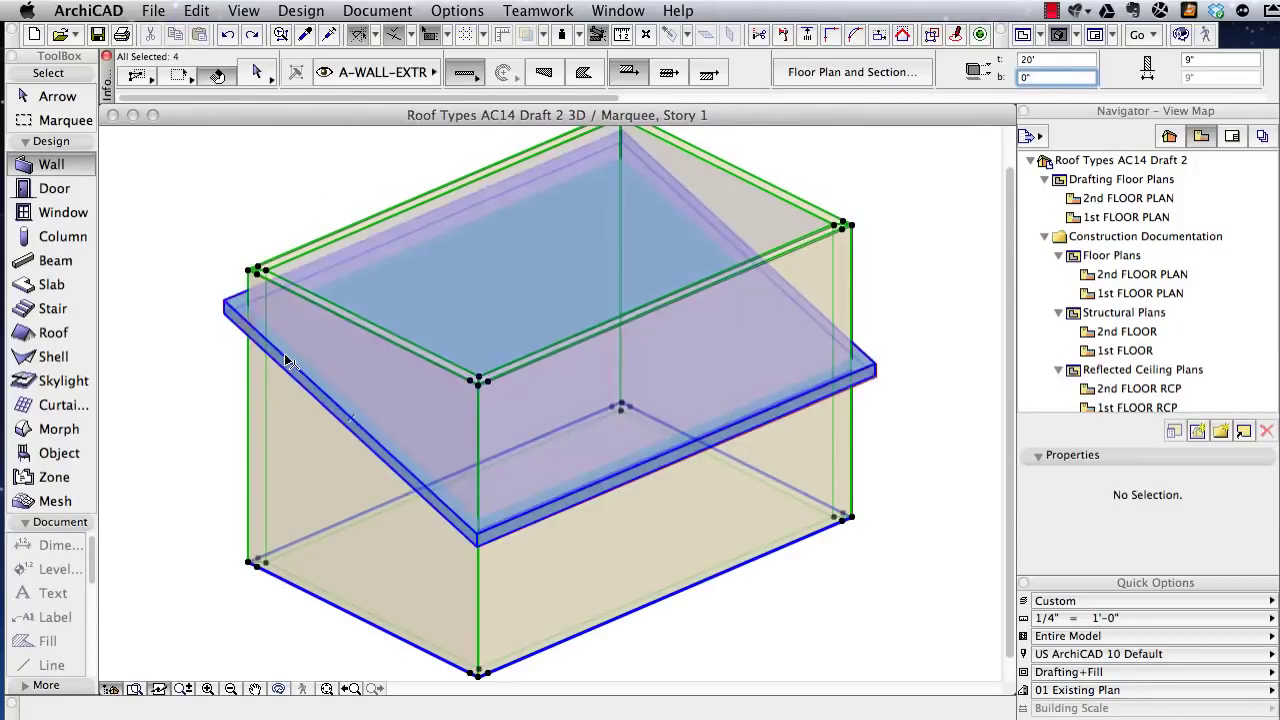
pyautogui.keyDown('shift'); pyautogui.click(285, 360); pyautogui.keyUp('shift')
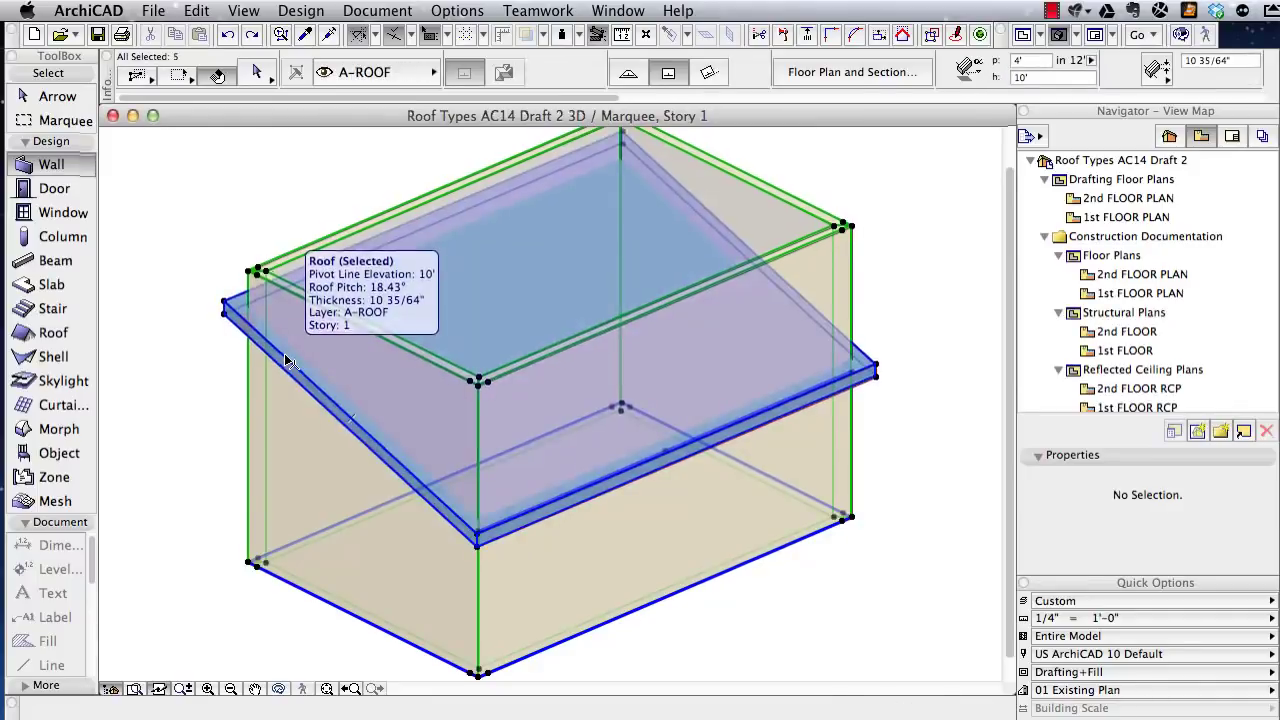
pyautogui.click(301, 10)
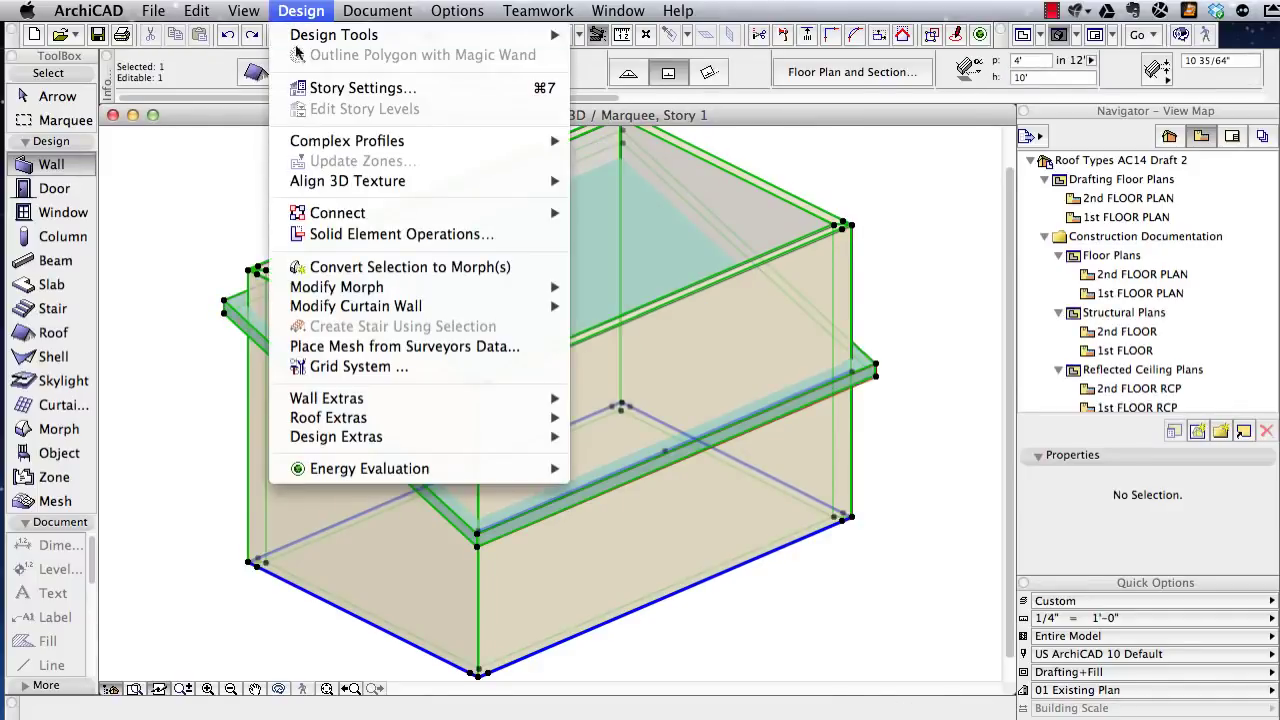
pyautogui.moveTo(340, 212)
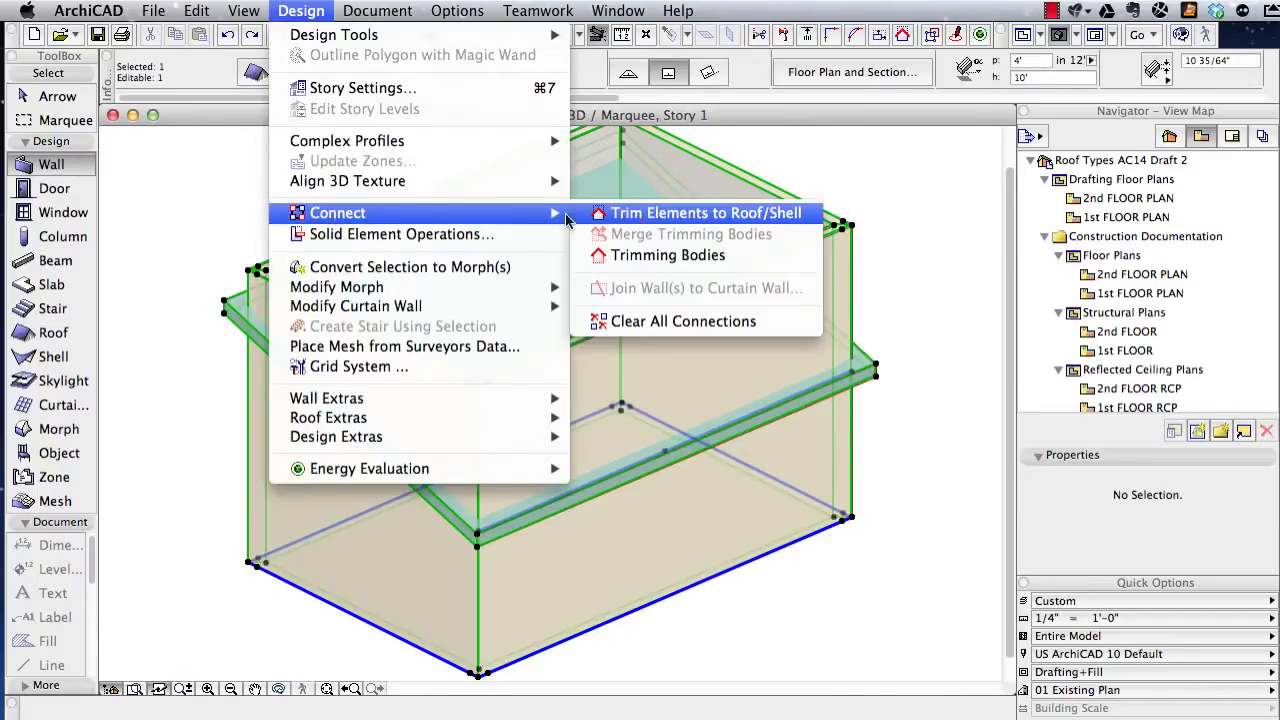
pyautogui.click(672, 216)
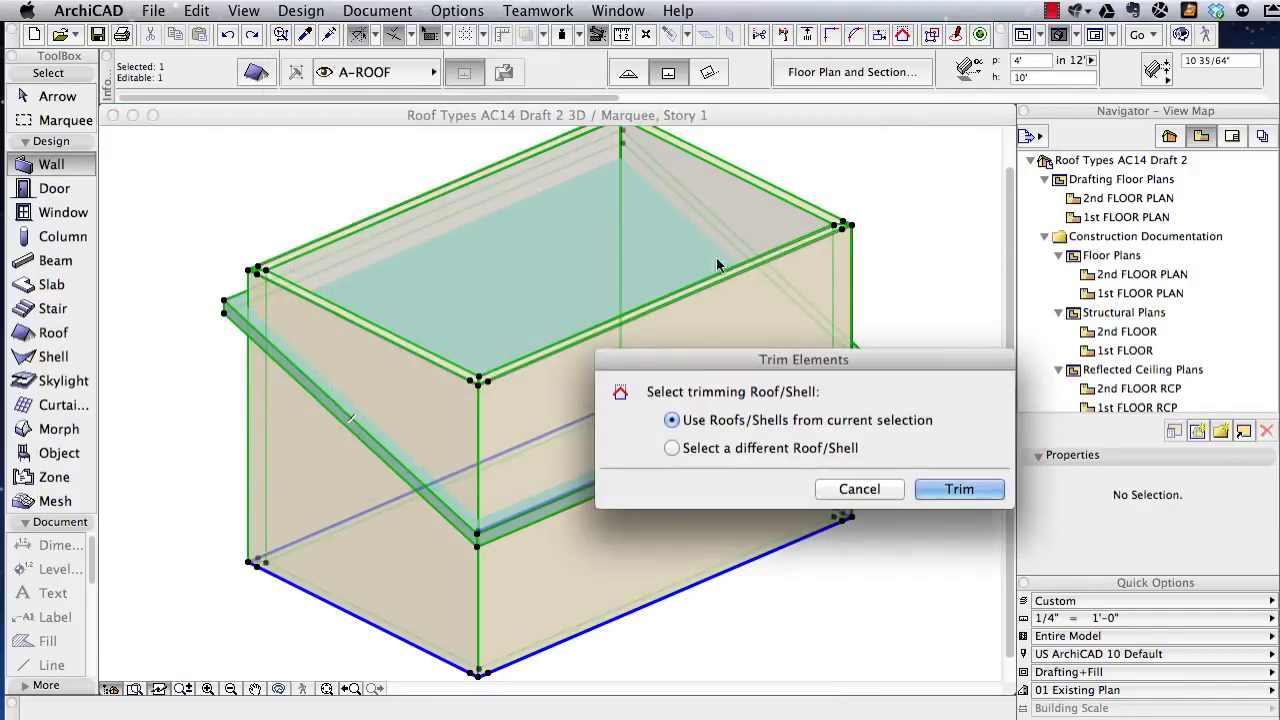
pyautogui.moveTo(790, 368); pyautogui.dragTo(731, 318)
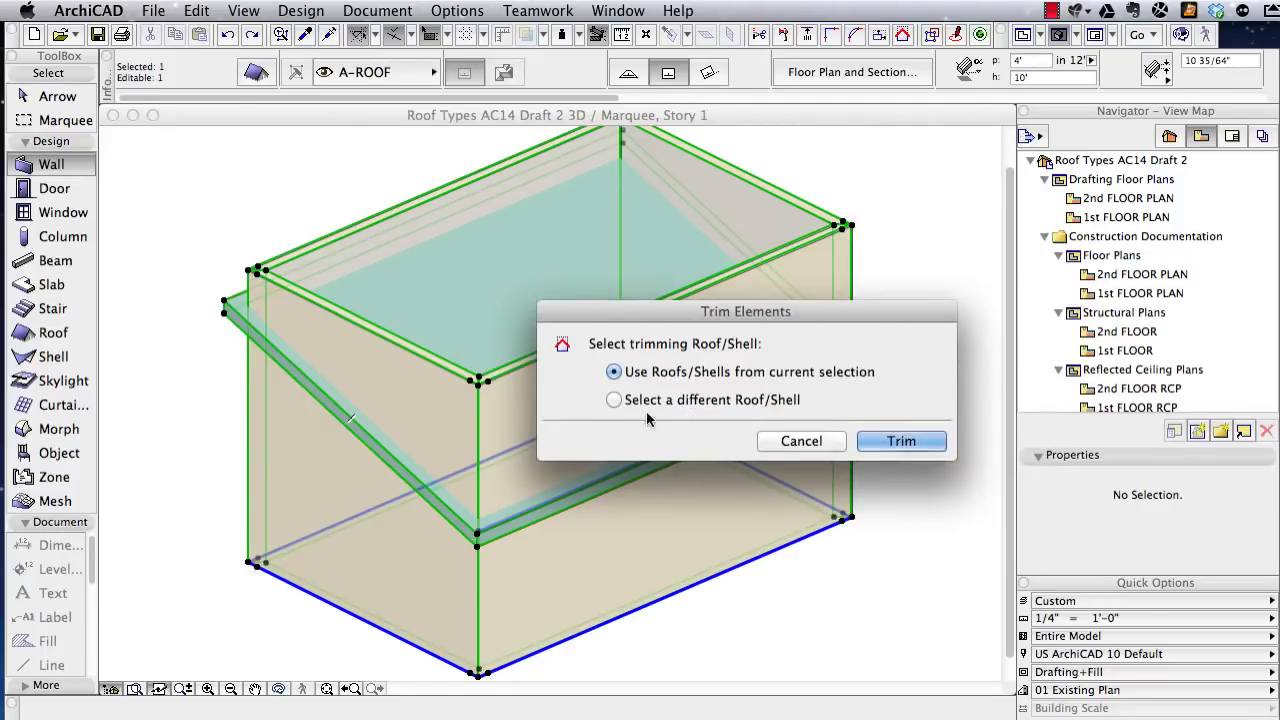
pyautogui.click(899, 441)
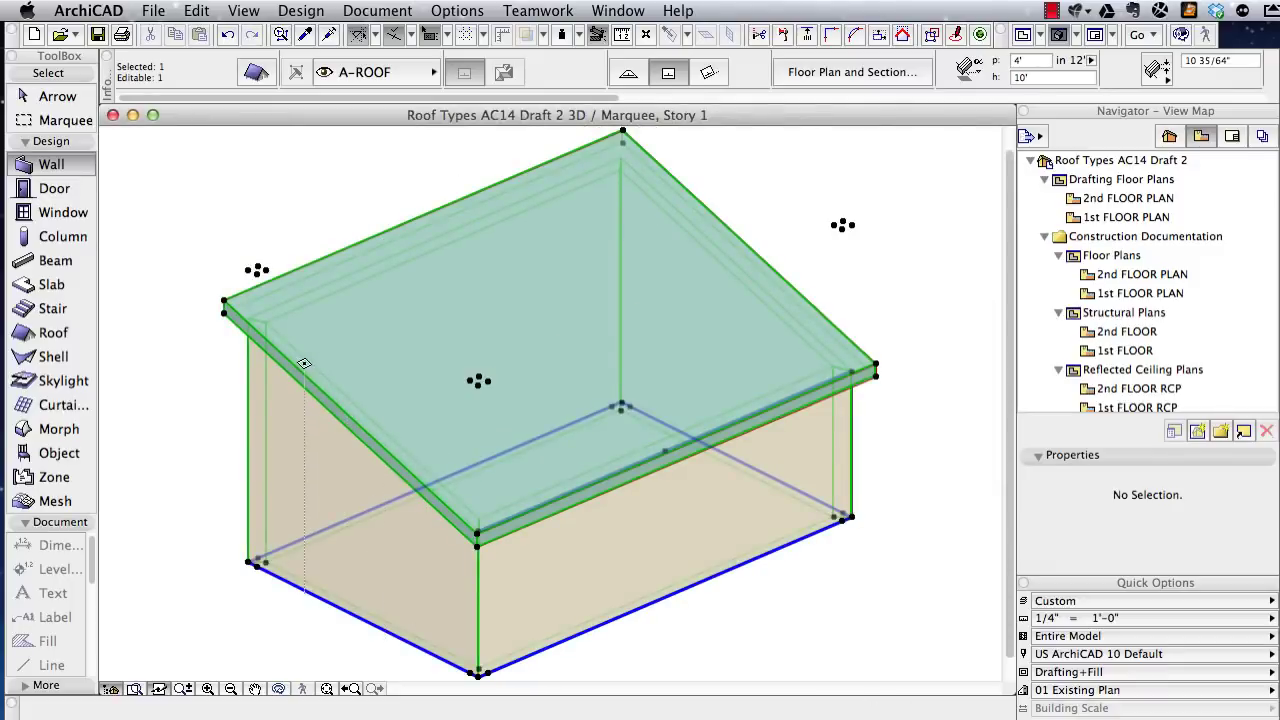
# - Select only the roof, try lowering its high edge to a slant angle of about 8.6°, and undo the change
pyautogui.click(224, 300)
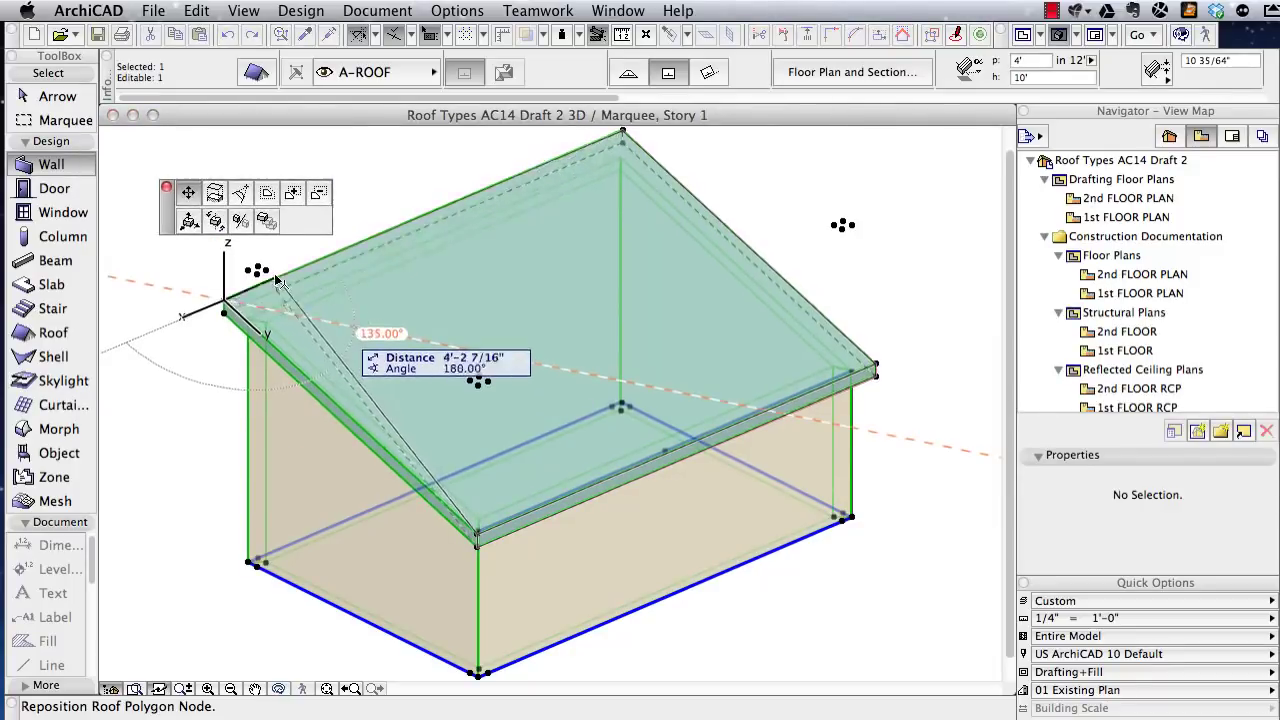
pyautogui.press('Escape')
pyautogui.click(218, 260)
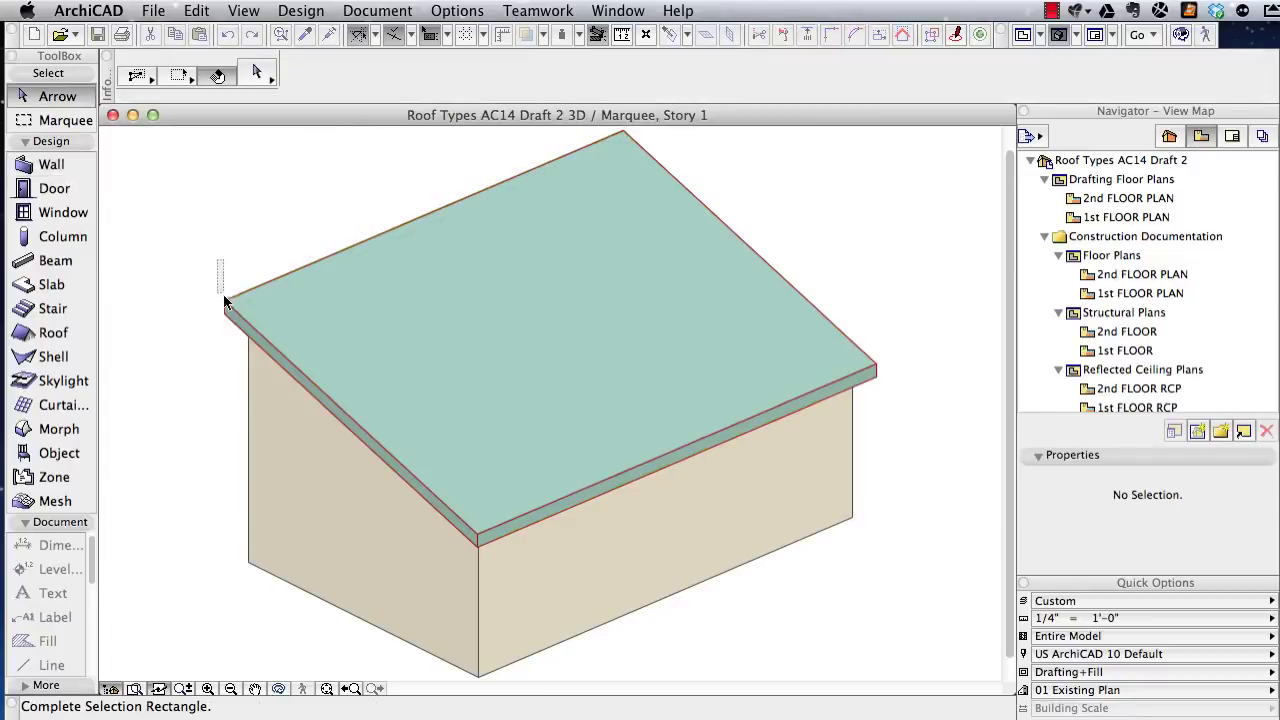
pyautogui.click(227, 300)
pyautogui.click(225, 307)
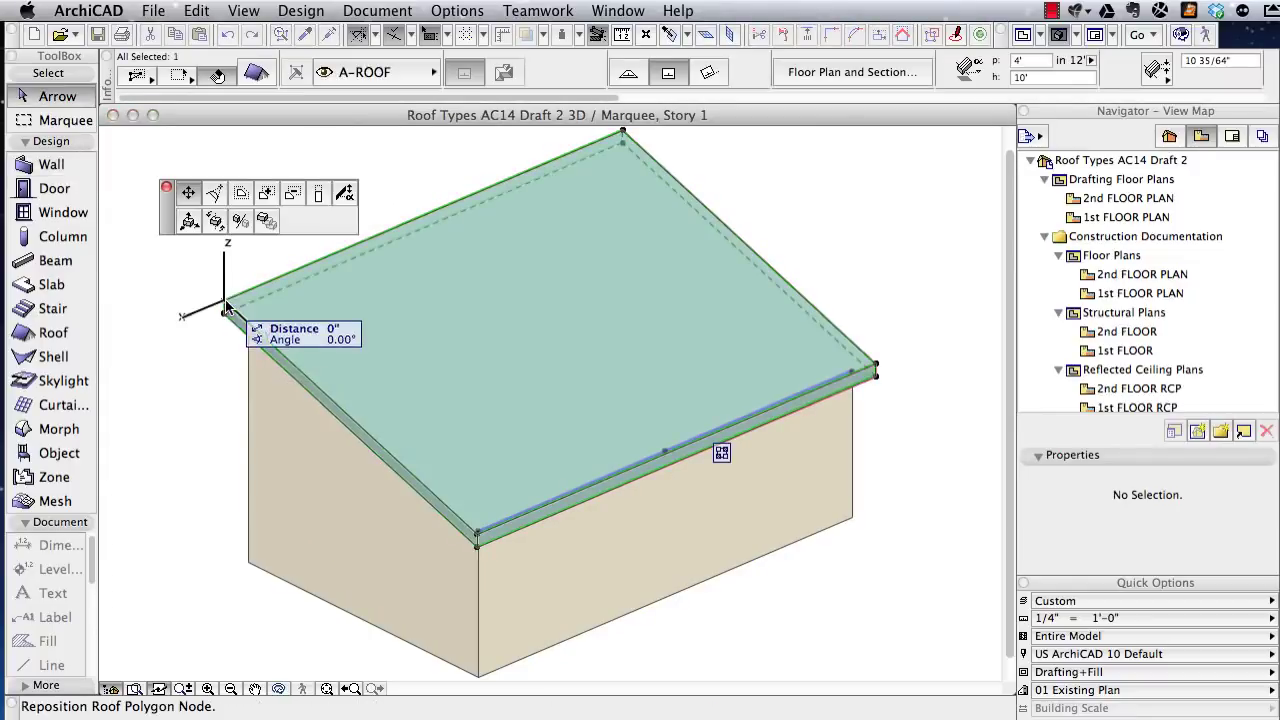
pyautogui.click(344, 195)
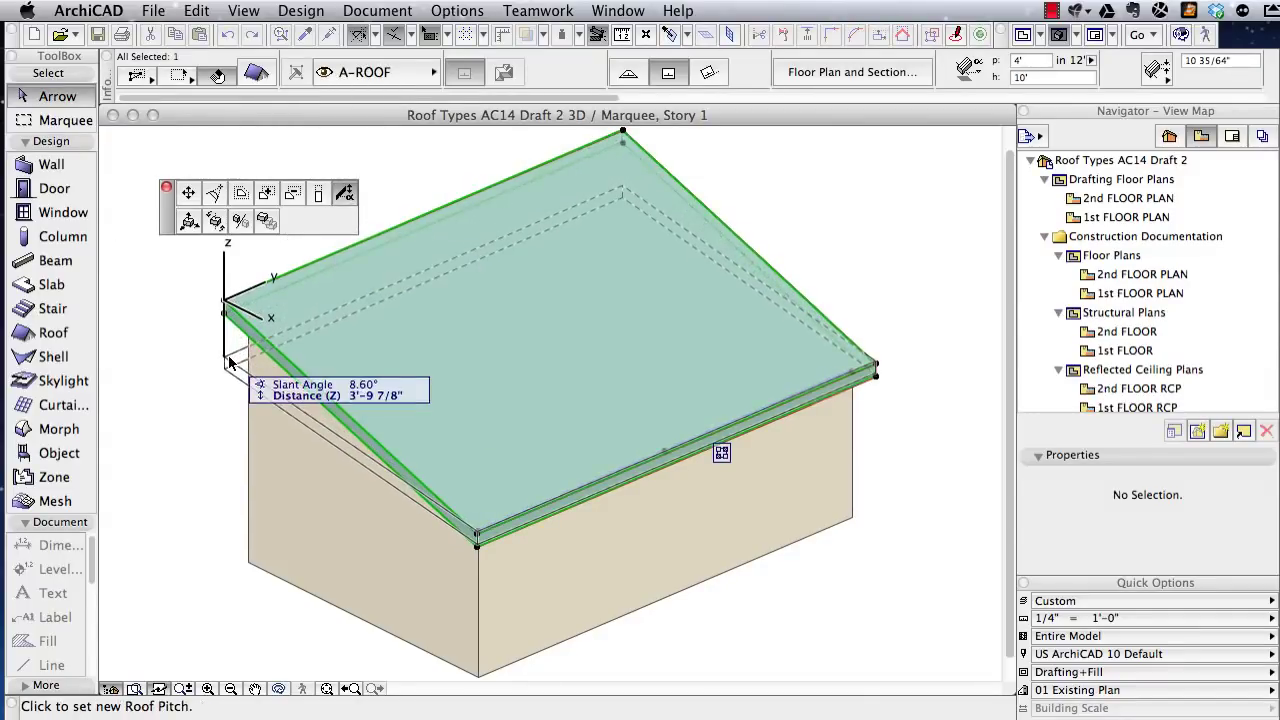
pyautogui.click(228, 358)
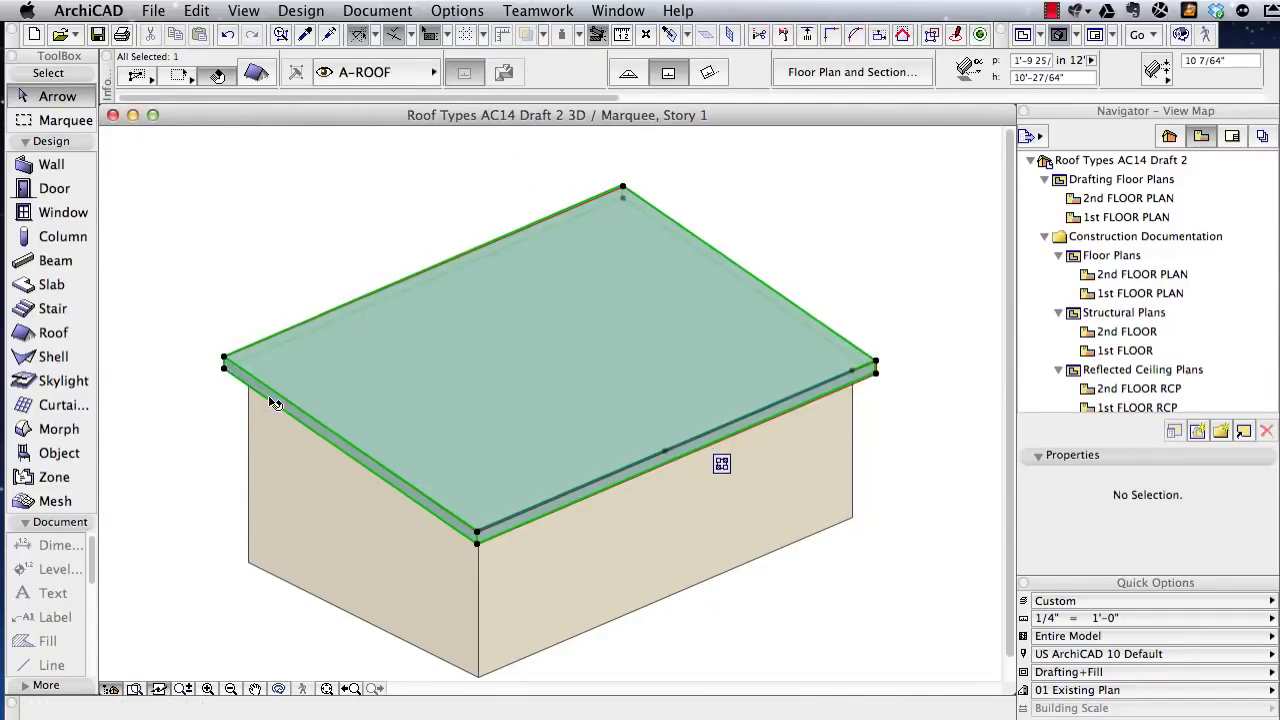
pyautogui.click(271, 400)
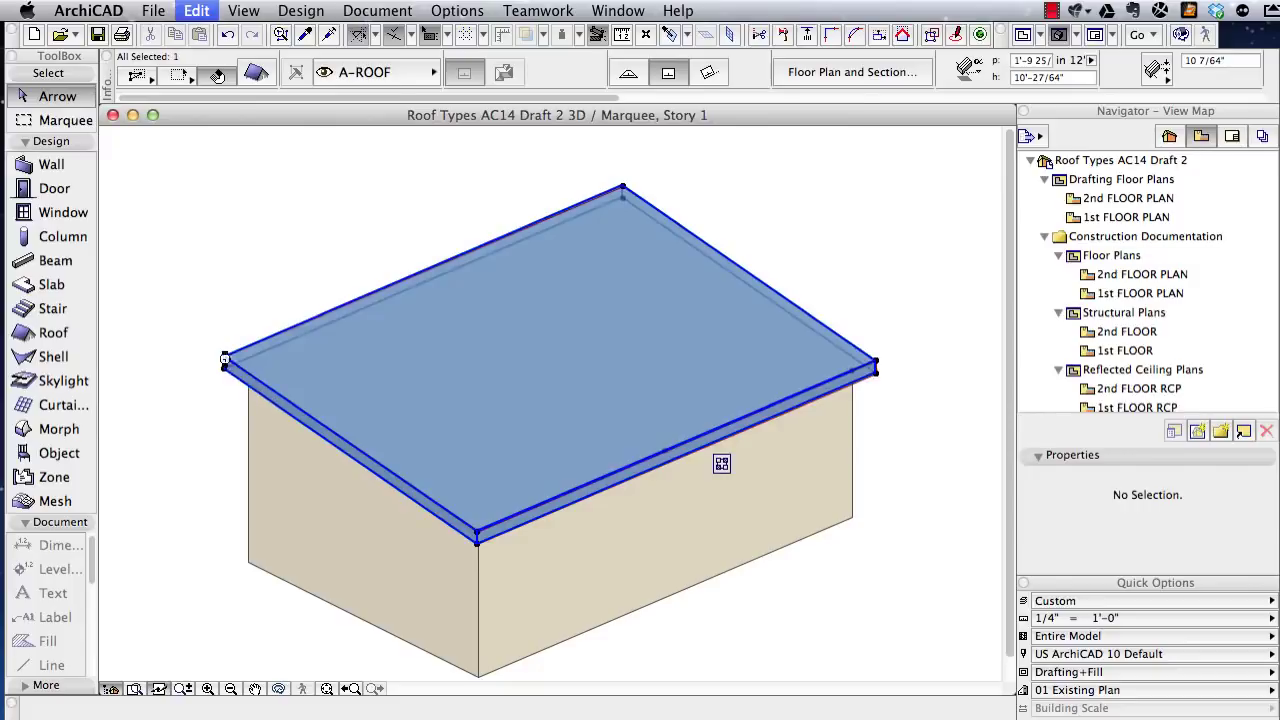
pyautogui.press('super+z')
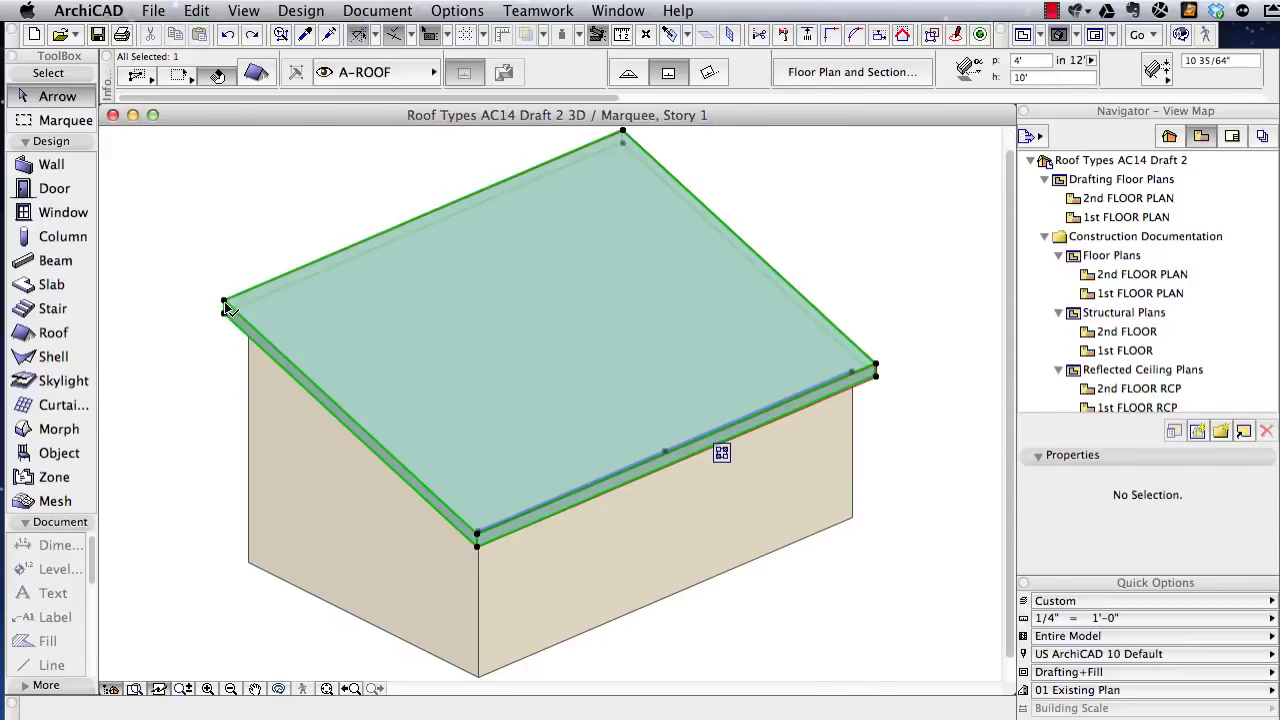
# - Try raising the roof's high edge to a steeper pitch of about 9'-3/8" in 12', and undo the change
pyautogui.click(225, 308)
pyautogui.click(344, 192)
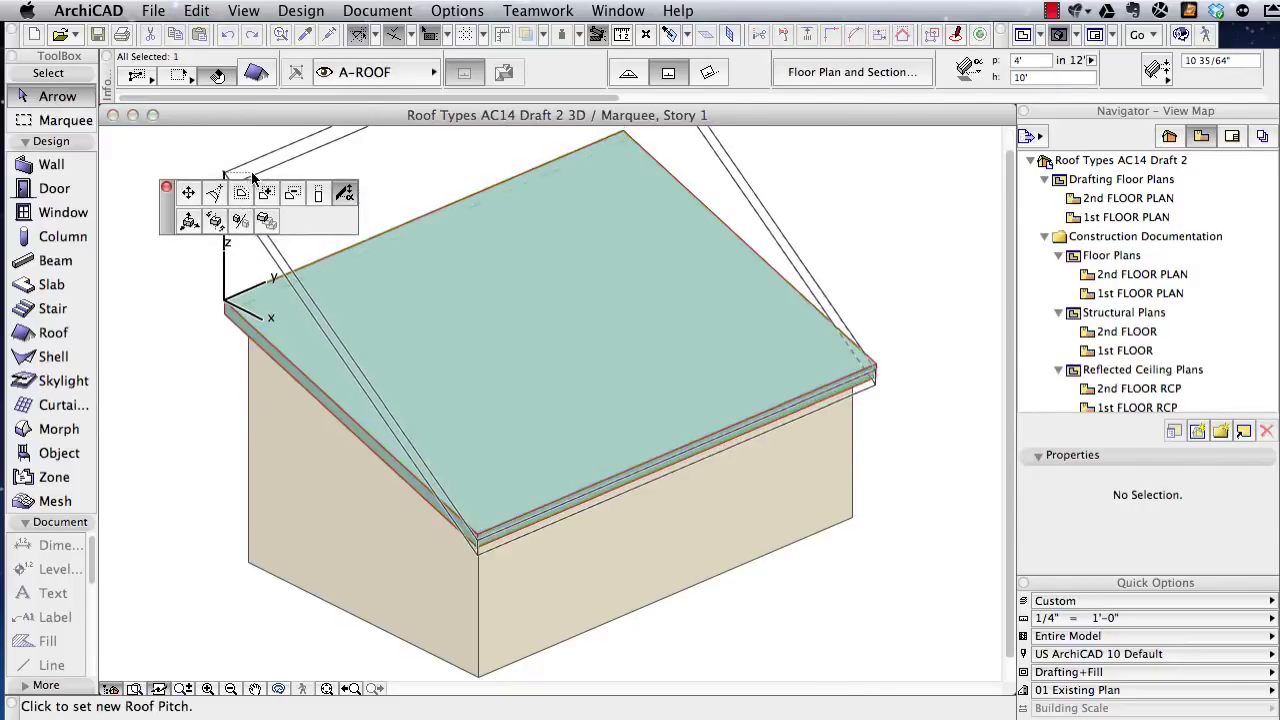
pyautogui.click(285, 208)
pyautogui.keyDown('shift'); pyautogui.moveTo(363, 294); pyautogui.dragTo(654, 271, button='middle'); pyautogui.keyUp('shift')
pyautogui.click(589, 309)
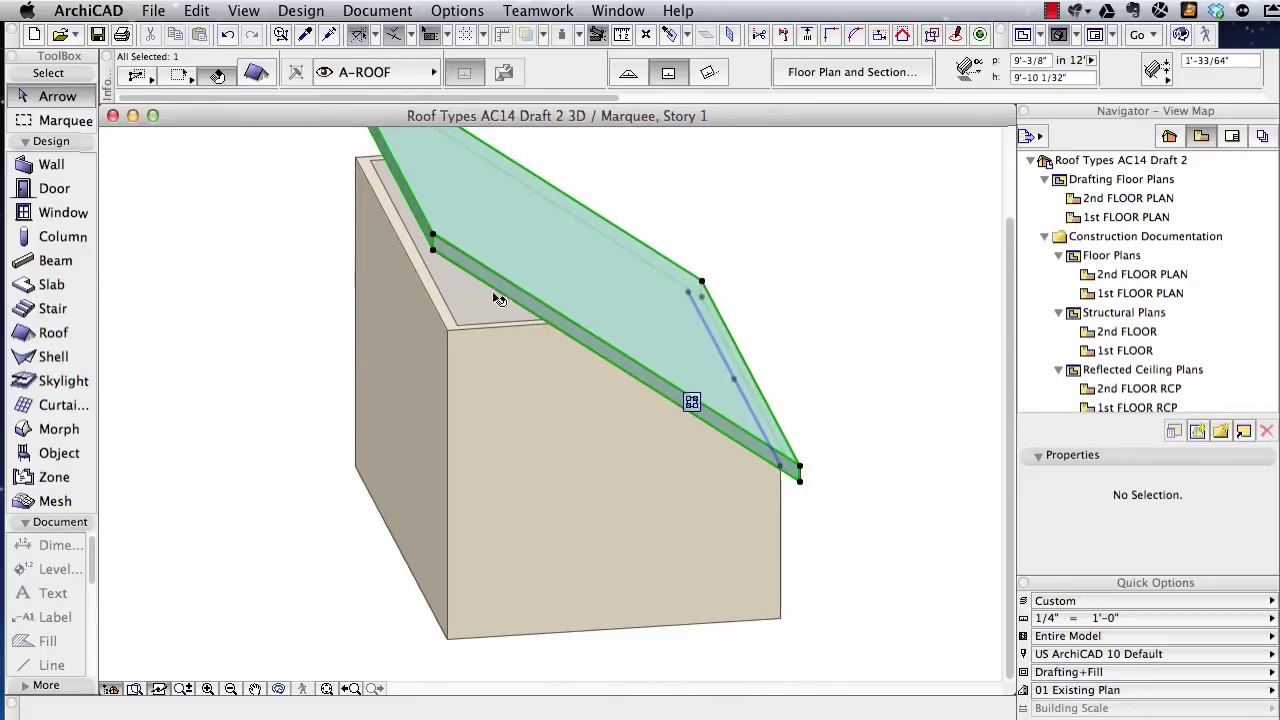
pyautogui.press('super+z')
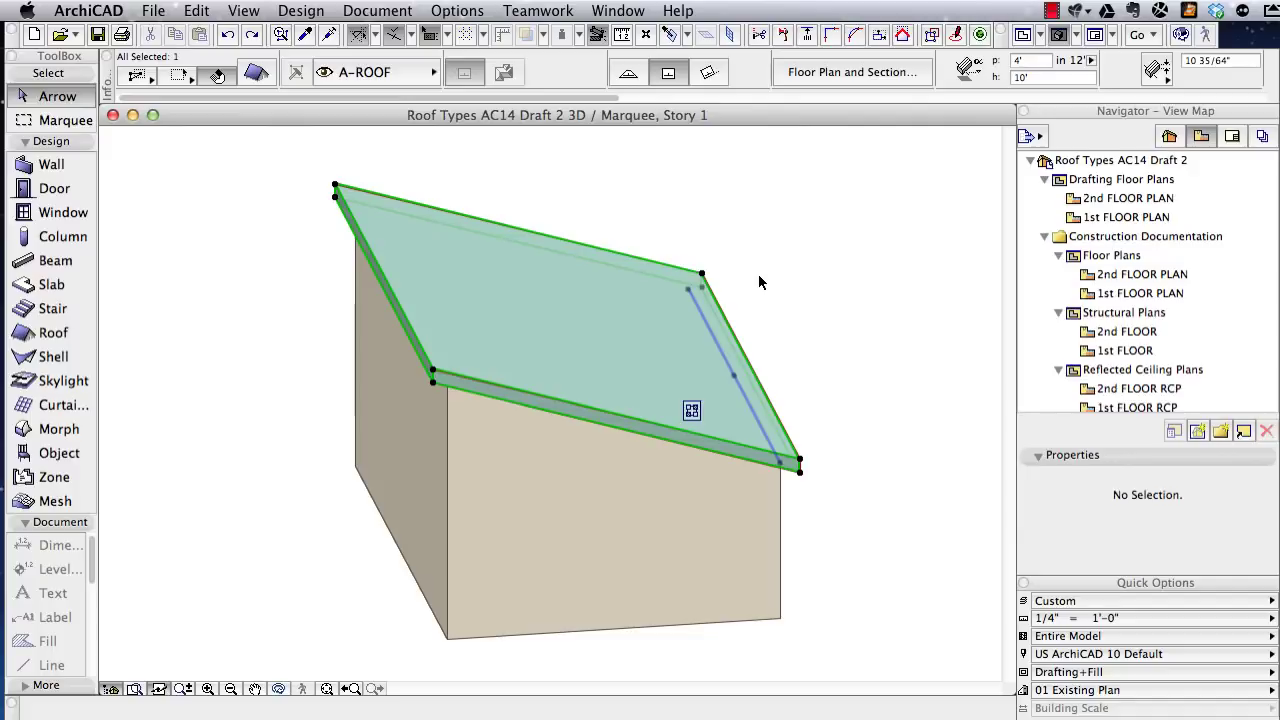
pyautogui.click(303, 12)
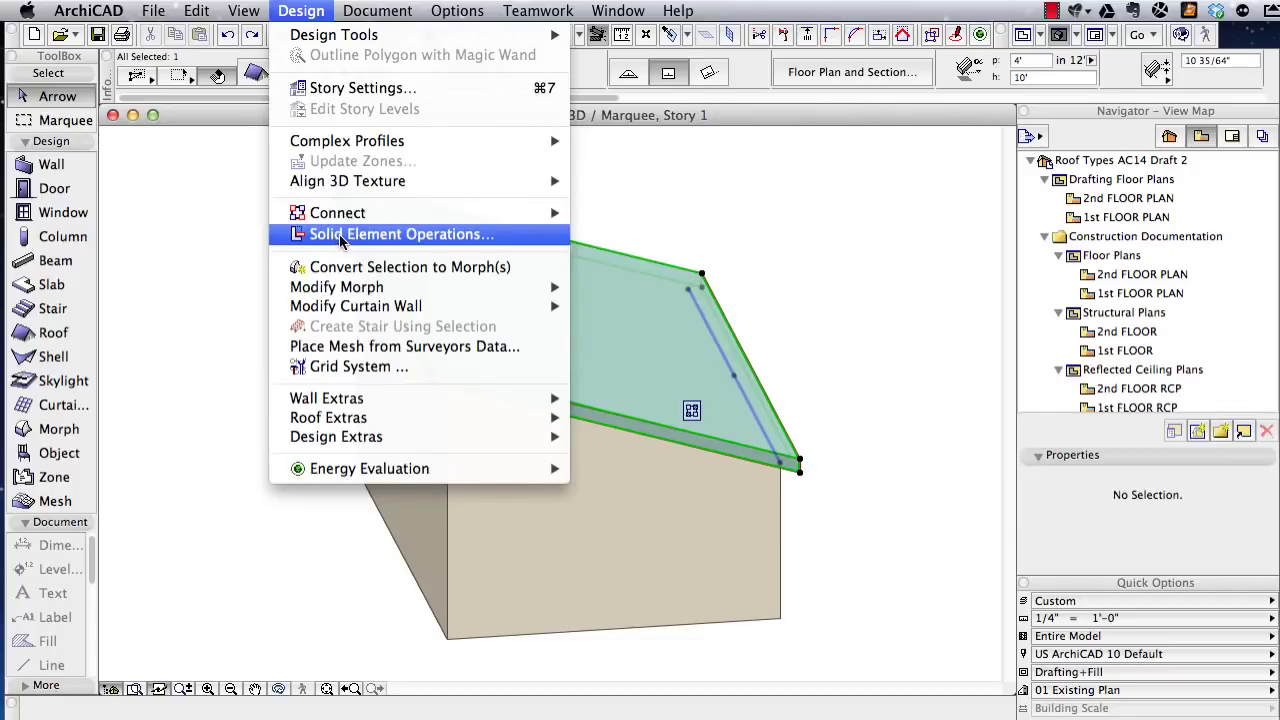
pyautogui.moveTo(341, 222)
pyautogui.click(737, 115)
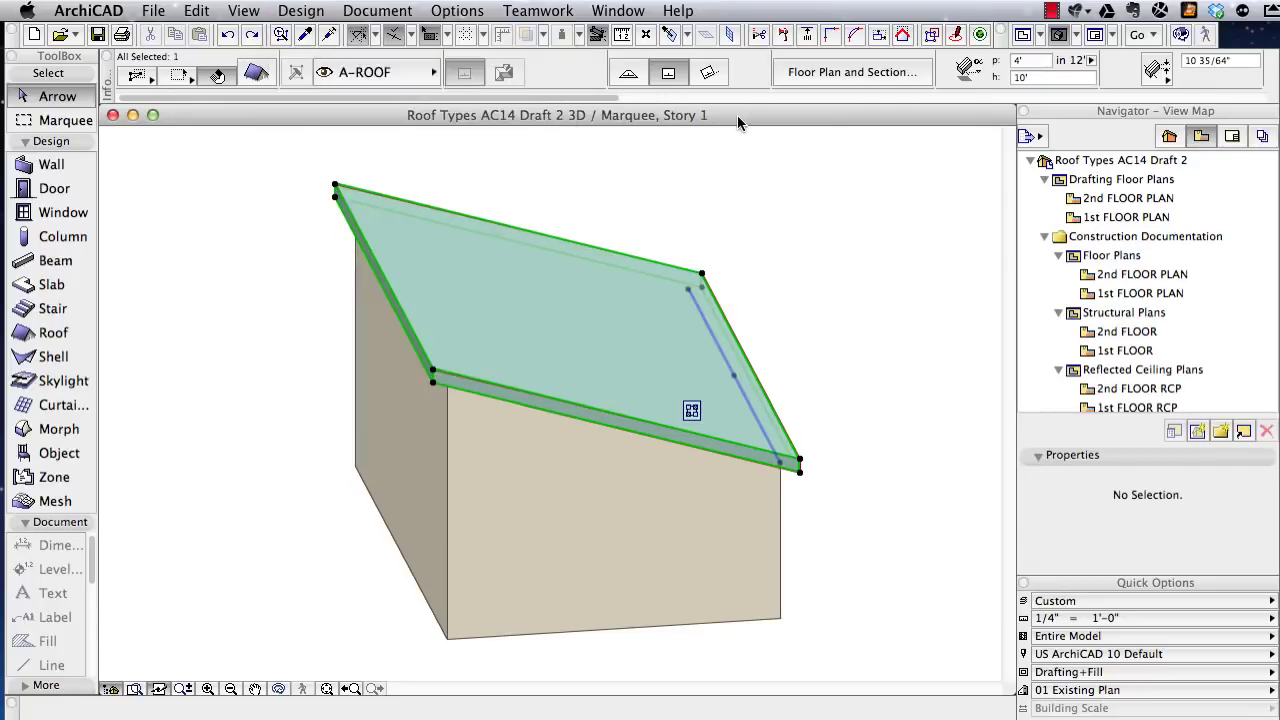
# - In the 1st floor plan, copy the single-plane roof onto the neighbouring building, aligning the pivot line's lower end with the wall's outer corner
pyautogui.click(774, 213)
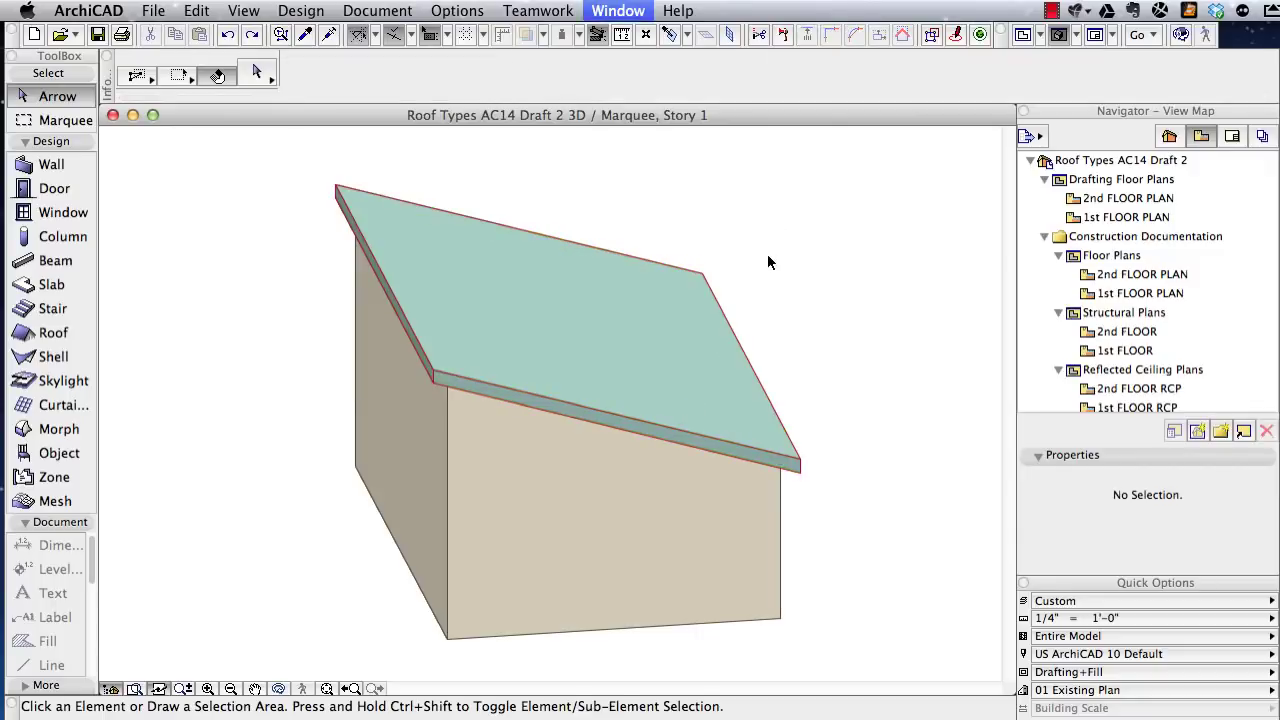
pyautogui.press('F2')
pyautogui.click(724, 252)
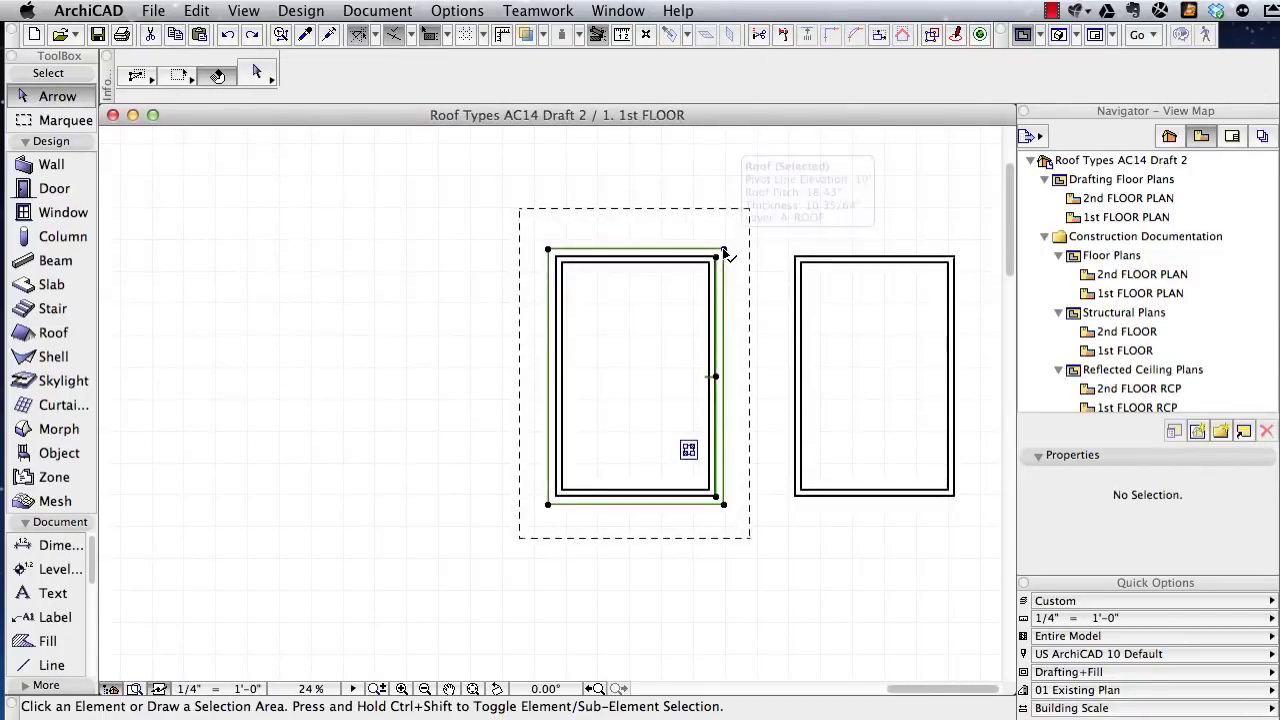
pyautogui.press('super+c')
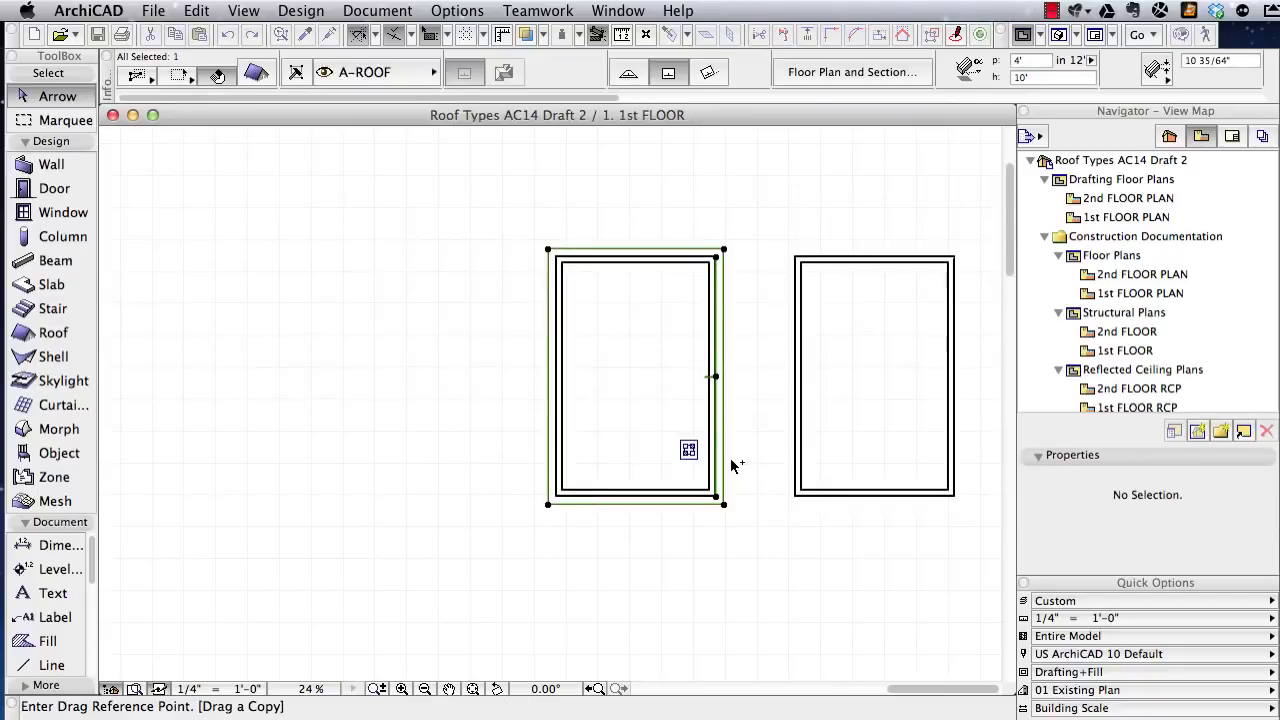
pyautogui.click(716, 496)
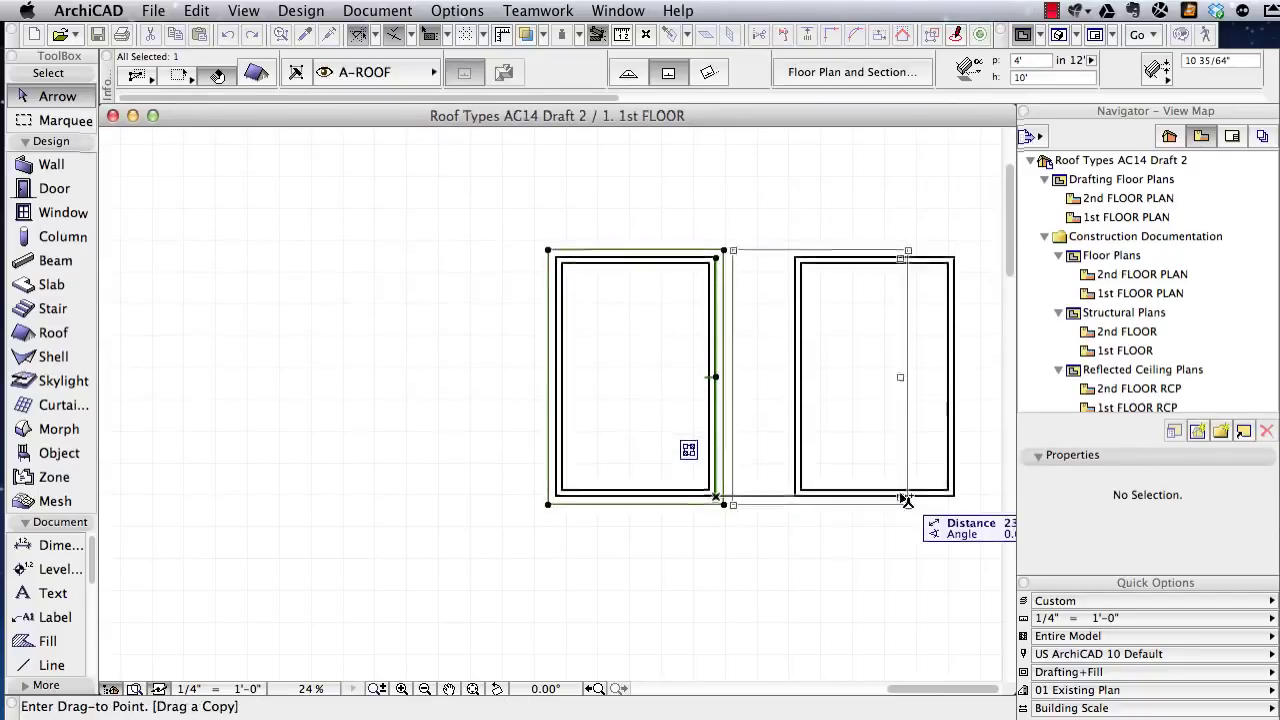
pyautogui.click(955, 497)
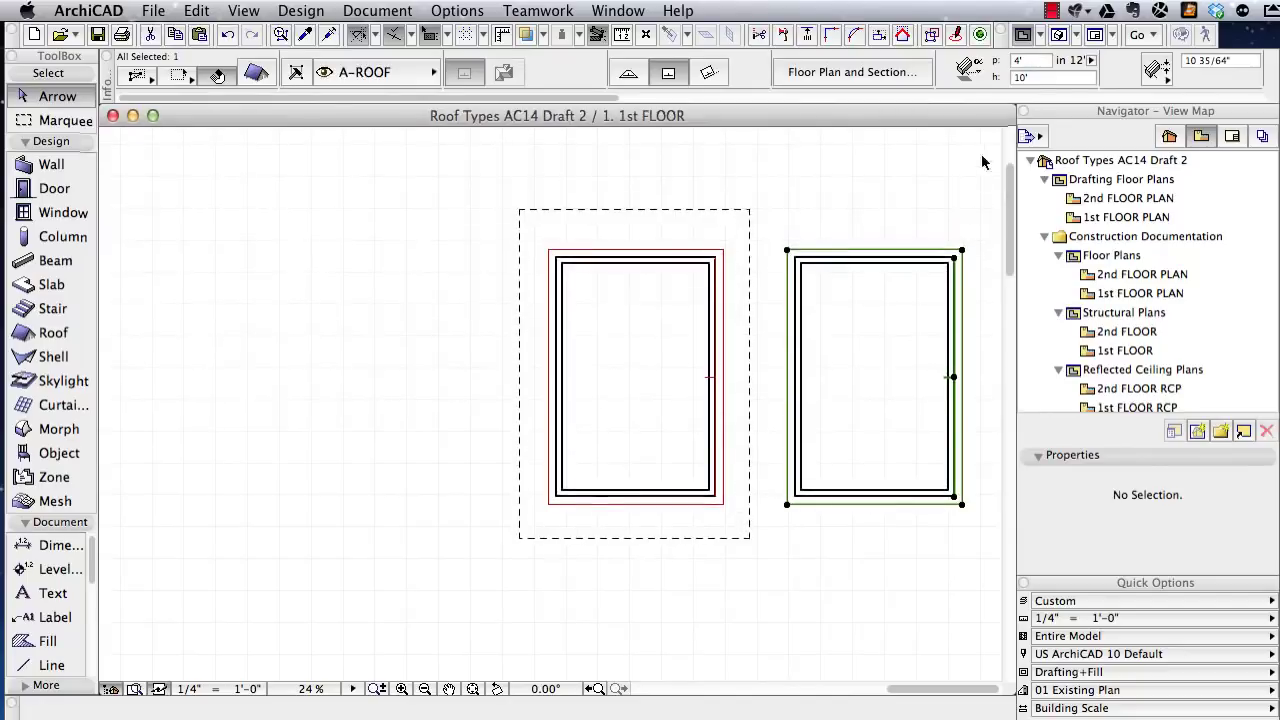
# - Set the copied roof's pitch to 0 and clear the selection
pyautogui.click(1020, 61)
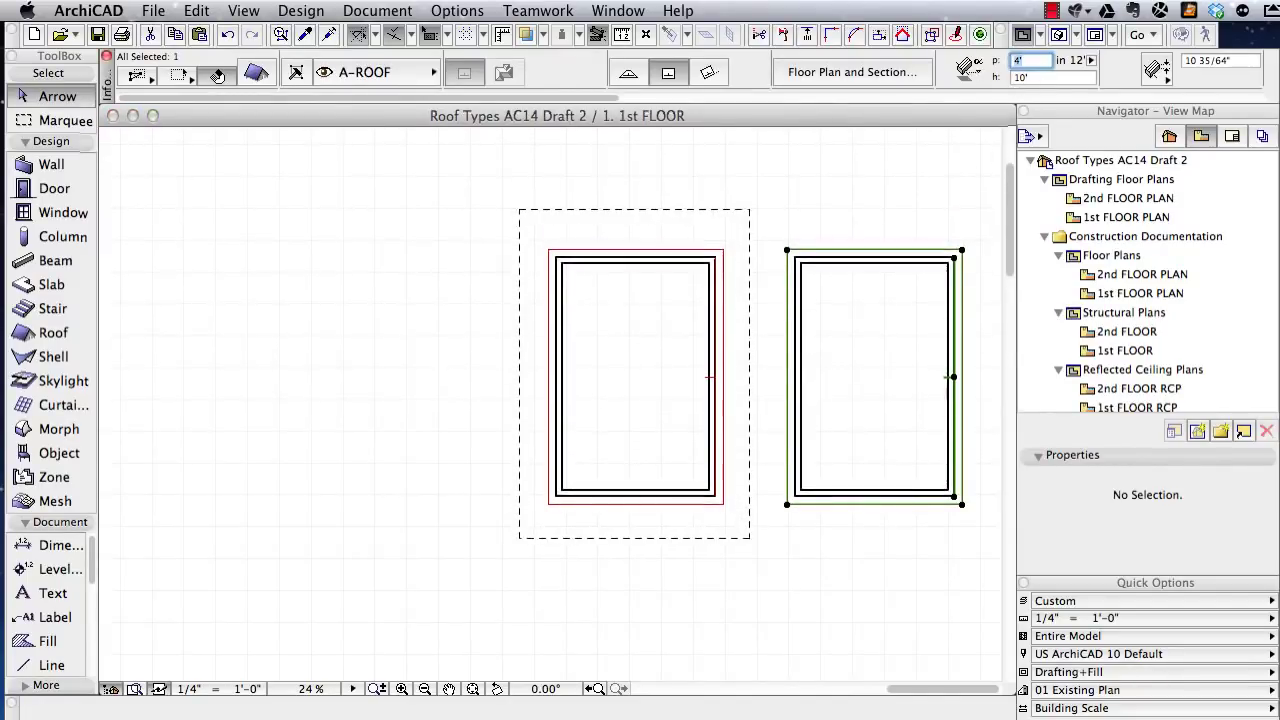
pyautogui.write('0')
pyautogui.click(513, 177)
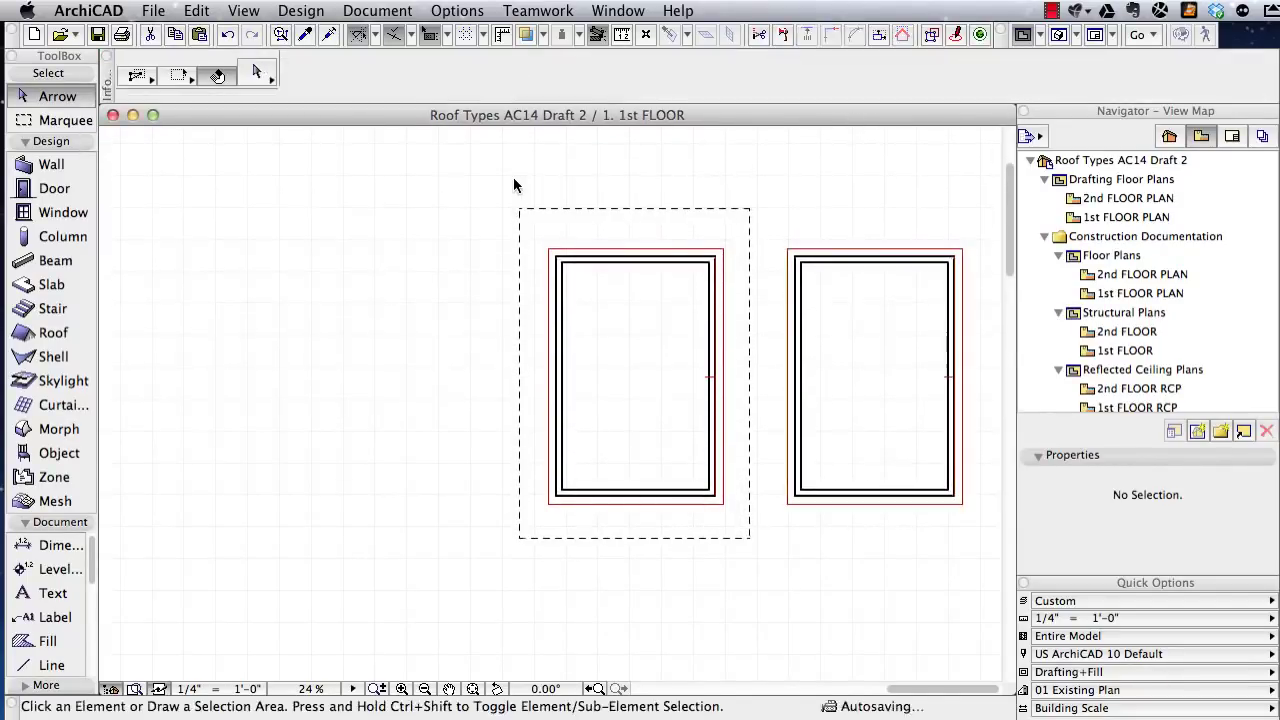
# - Draw a marquee around both roofed buildings and show them in the 3D window
pyautogui.press('m')
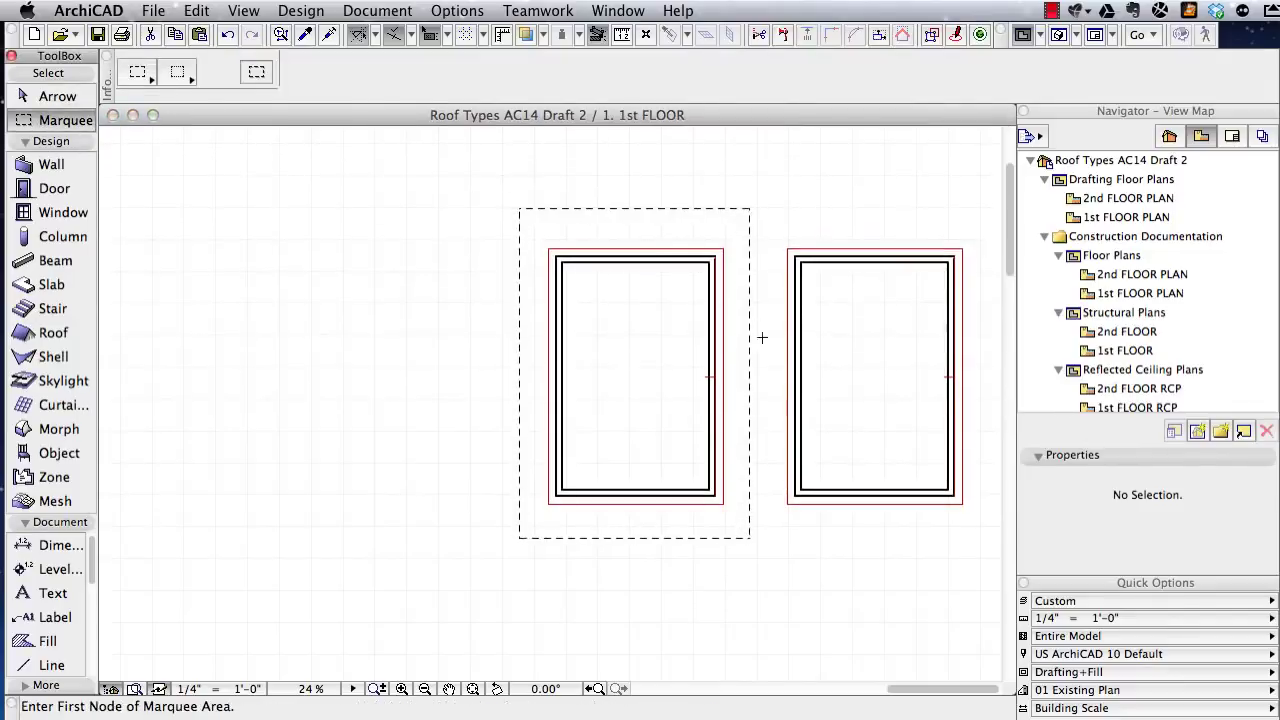
pyautogui.click(481, 185)
pyautogui.click(983, 546)
pyautogui.press('F5')
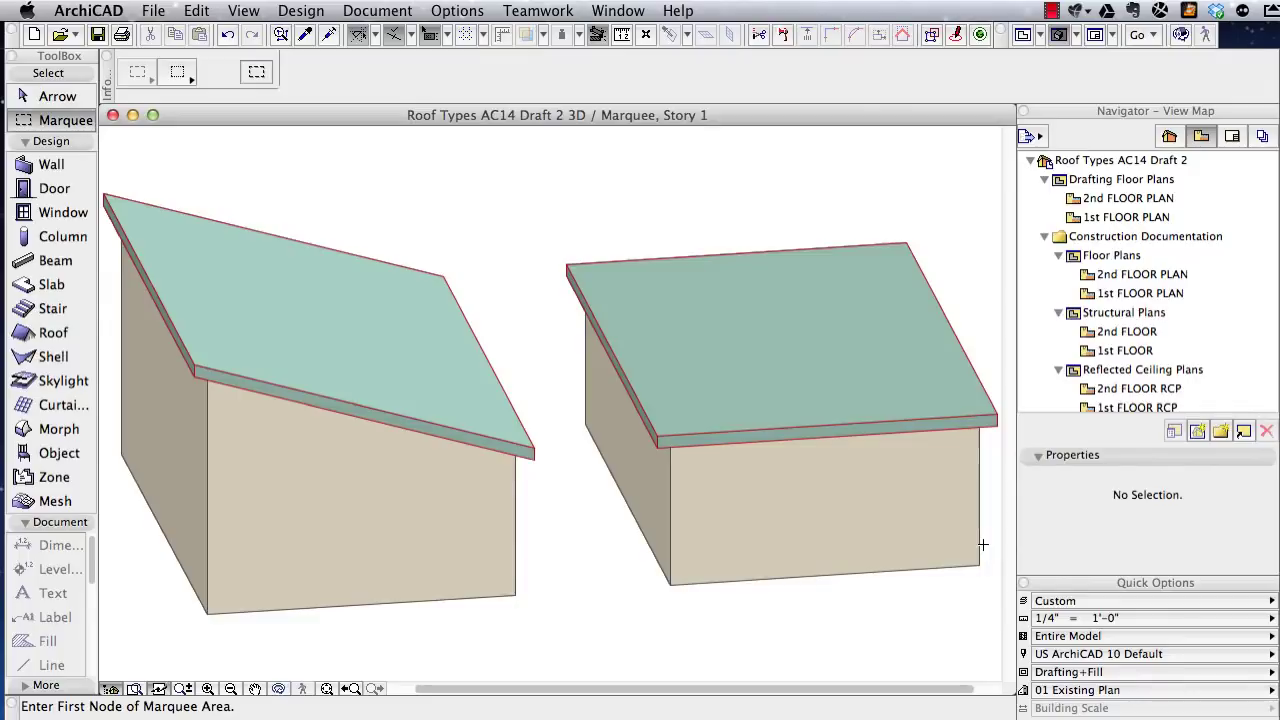
# - In the 1st floor plan, copy the two roofs of the original stepped building onto its unroofed counterpart, aligning at the larger wall's lower outer corner
pyautogui.press('F2')
pyautogui.scroll(-1, 787, 556)
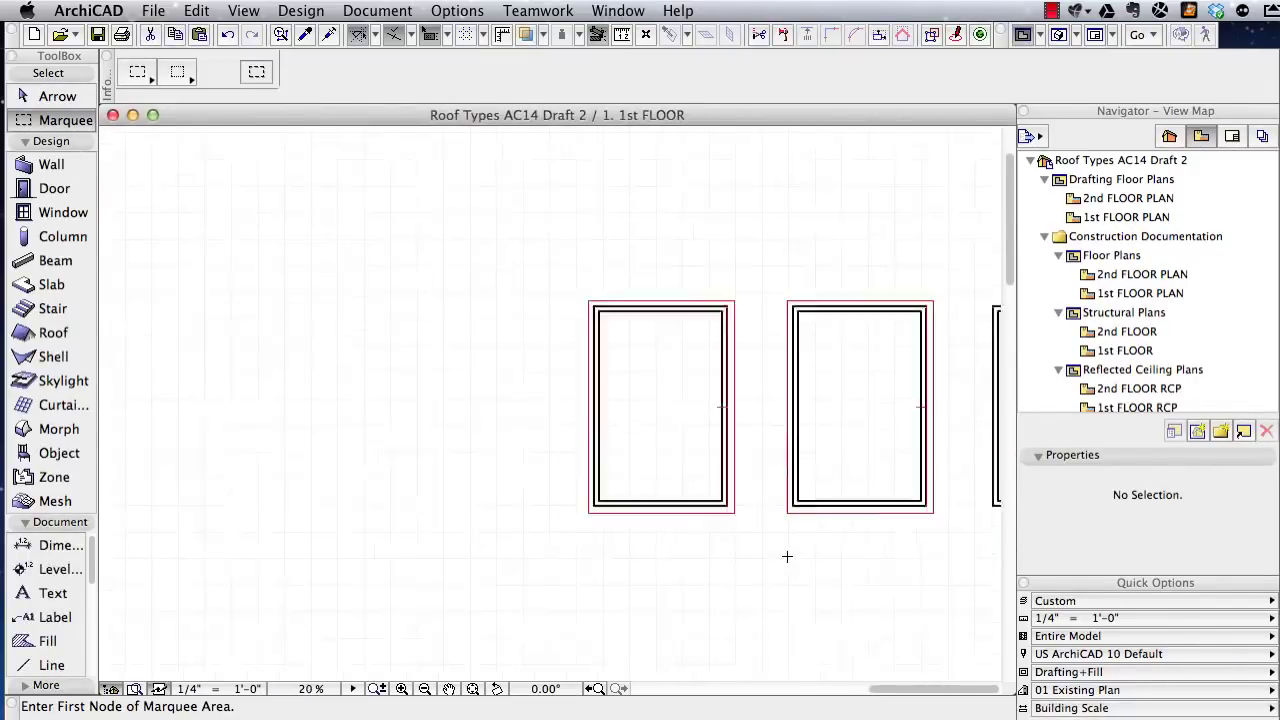
pyautogui.scroll(-1, 787, 556)
pyautogui.press('super+apostrophe')
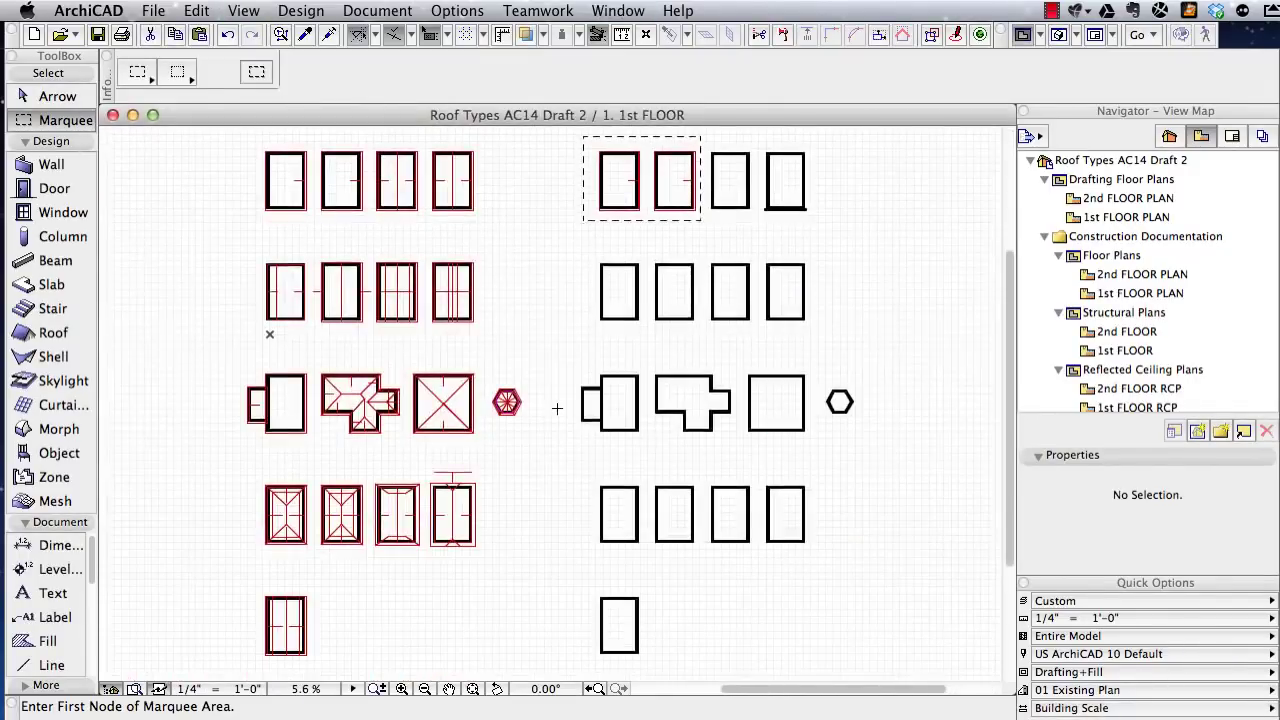
pyautogui.scroll(2, 275, 368)
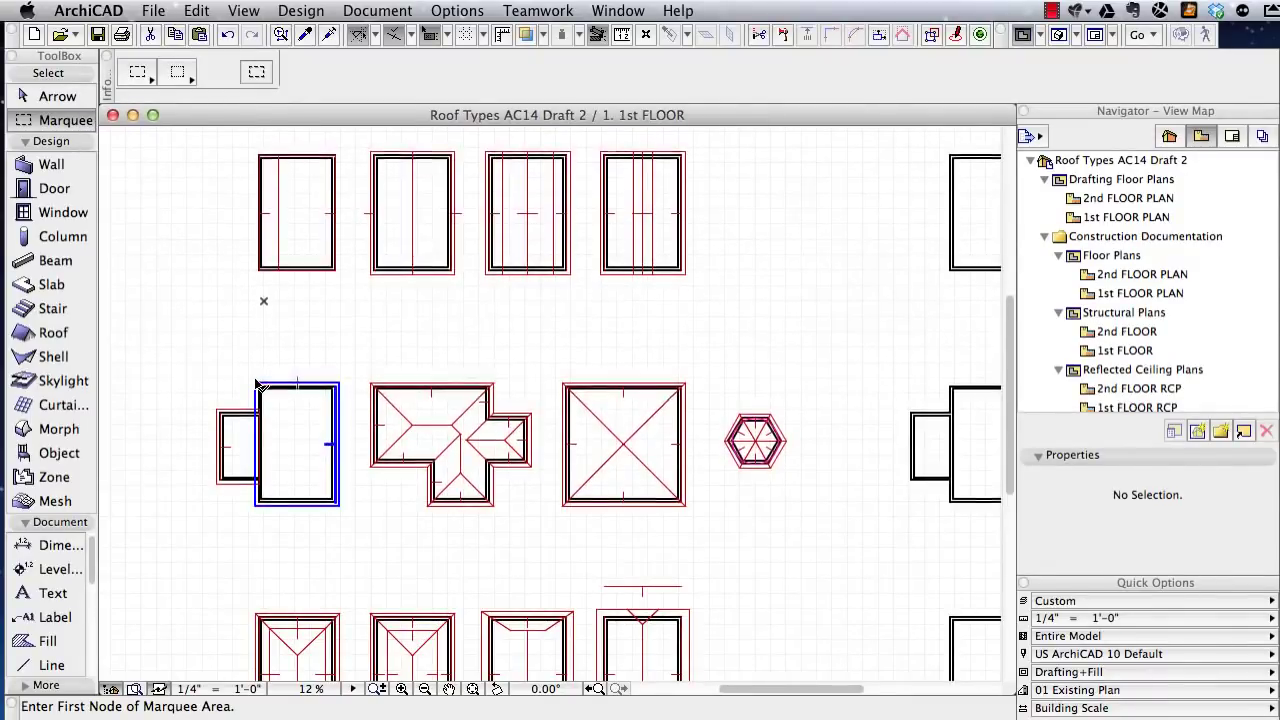
pyautogui.click(257, 385)
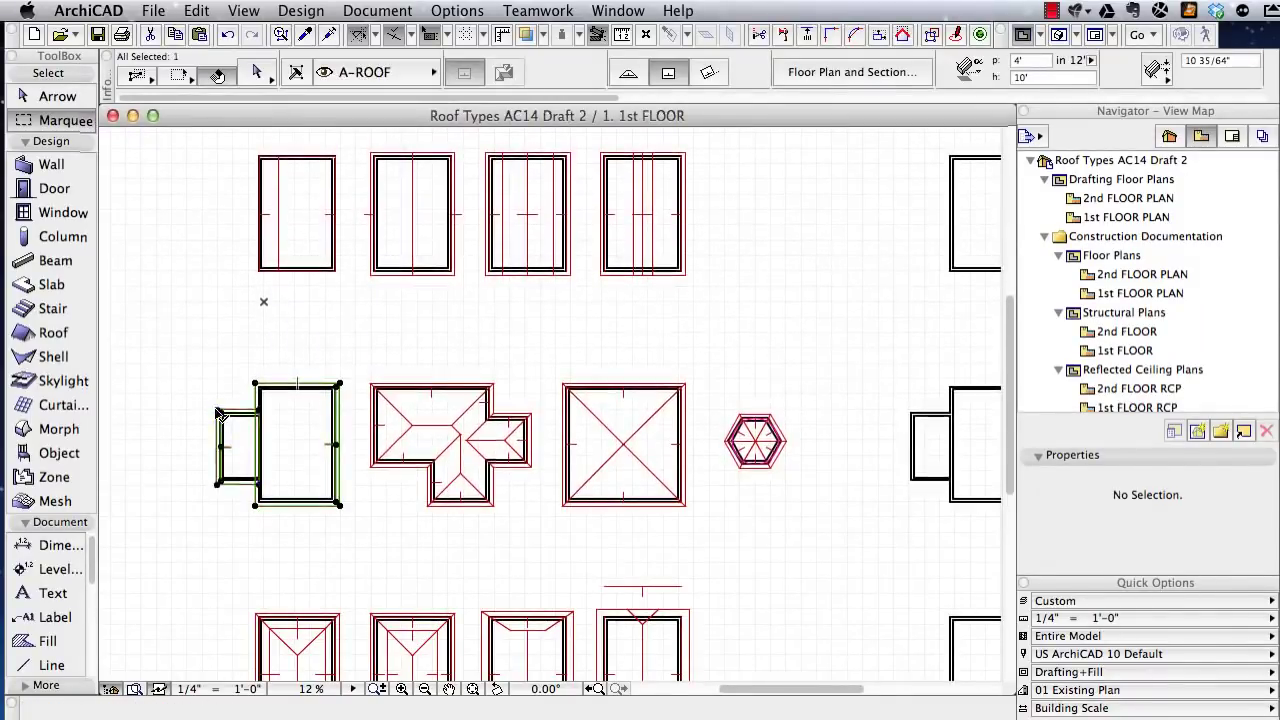
pyautogui.keyDown('shift'); pyautogui.click(220, 415); pyautogui.keyUp('shift')
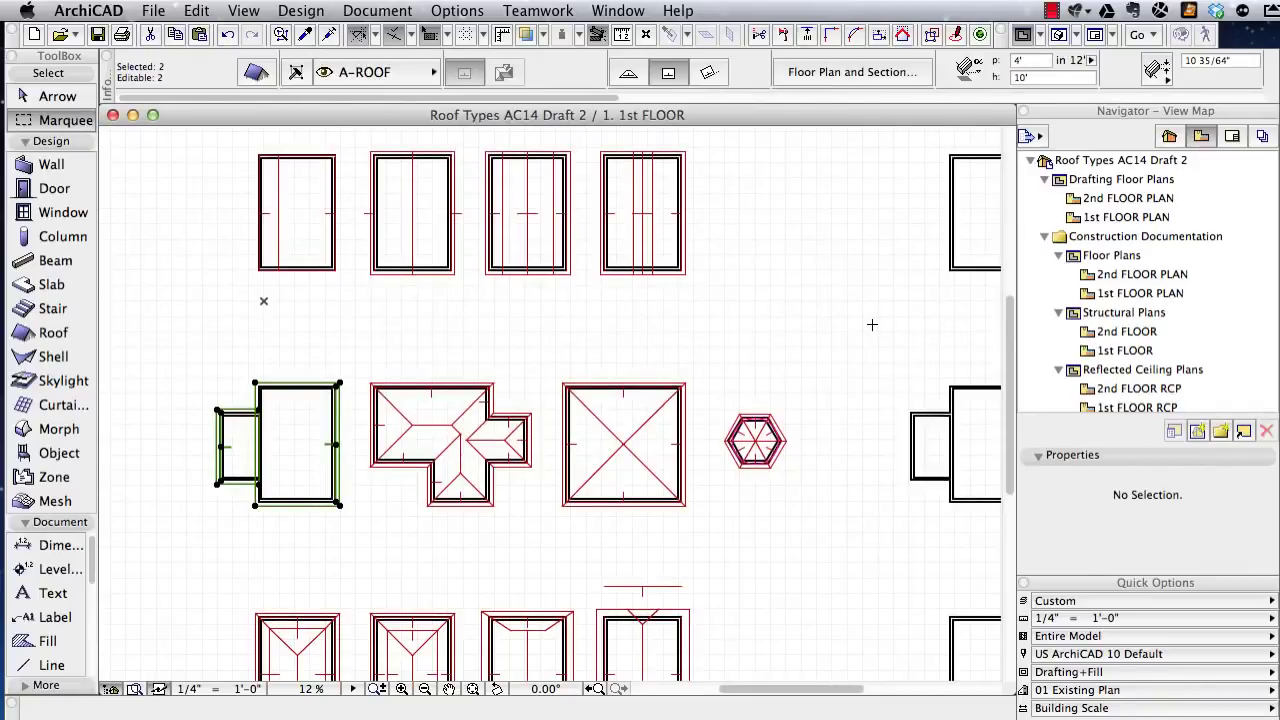
pyautogui.press('super+d')
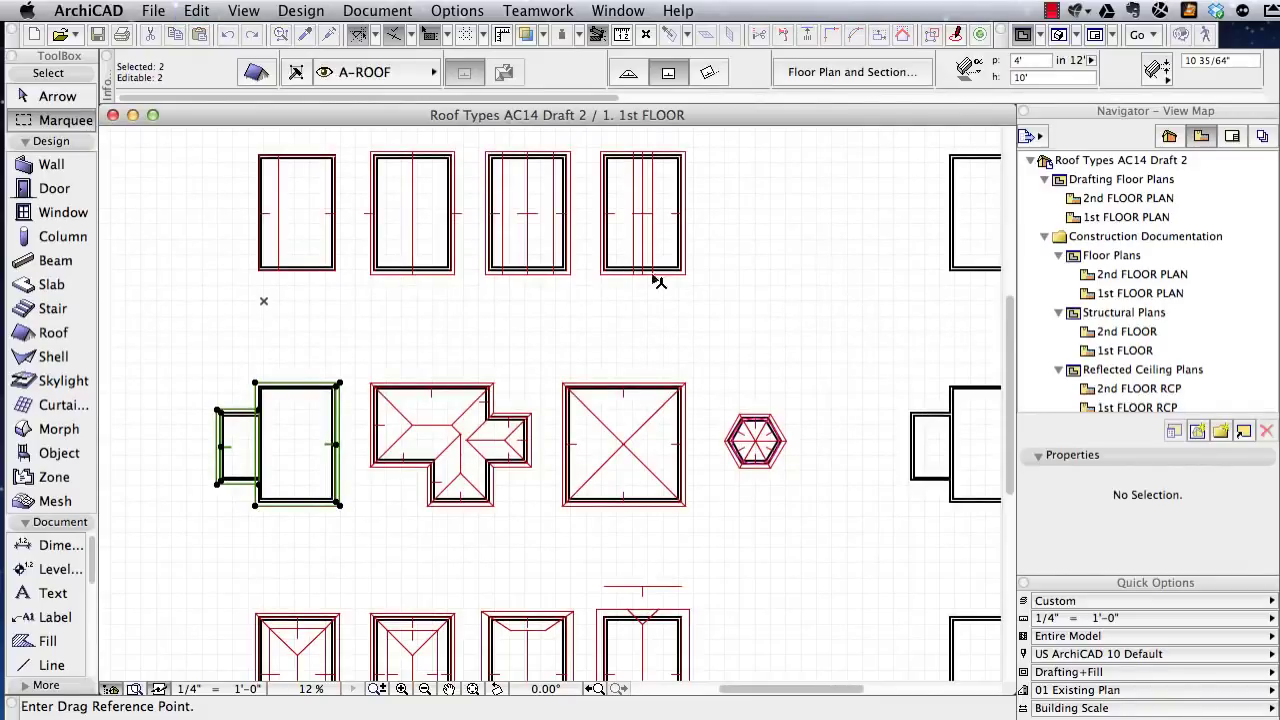
pyautogui.click(337, 507)
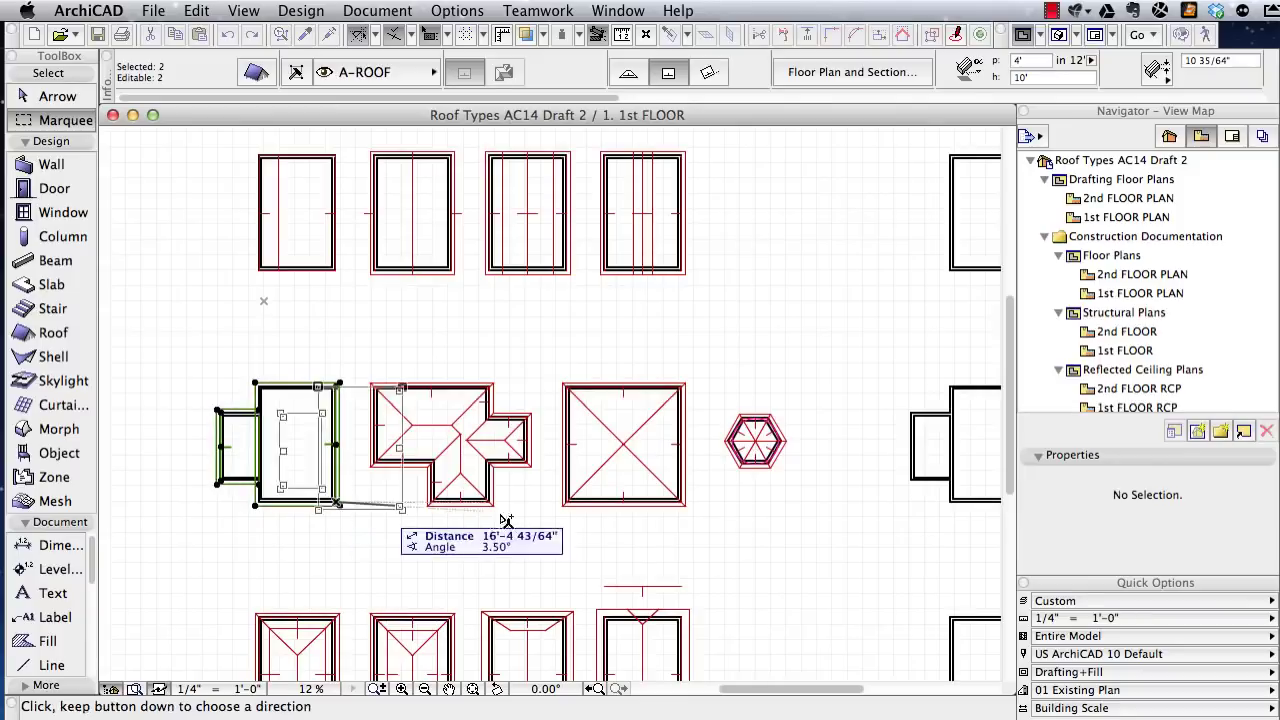
pyautogui.moveTo(855, 509); pyautogui.dragTo(654, 508, button='middle')
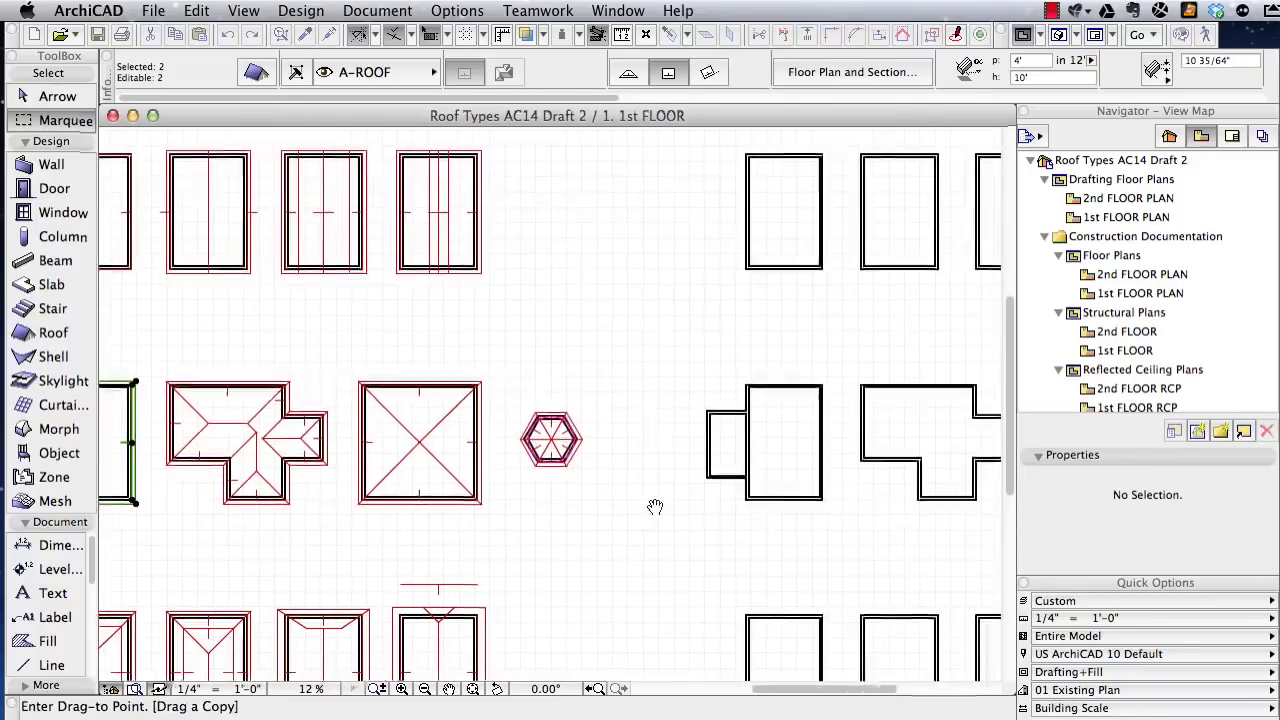
pyautogui.click(824, 503)
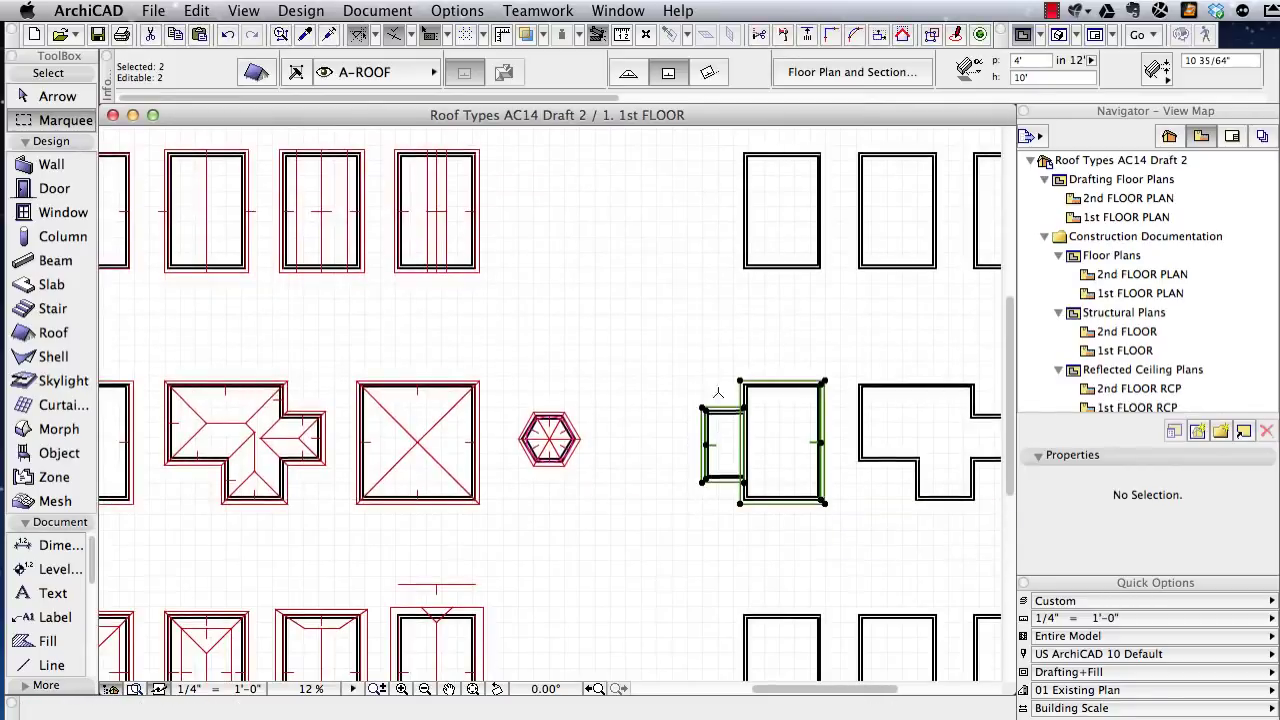
pyautogui.press('Escape')
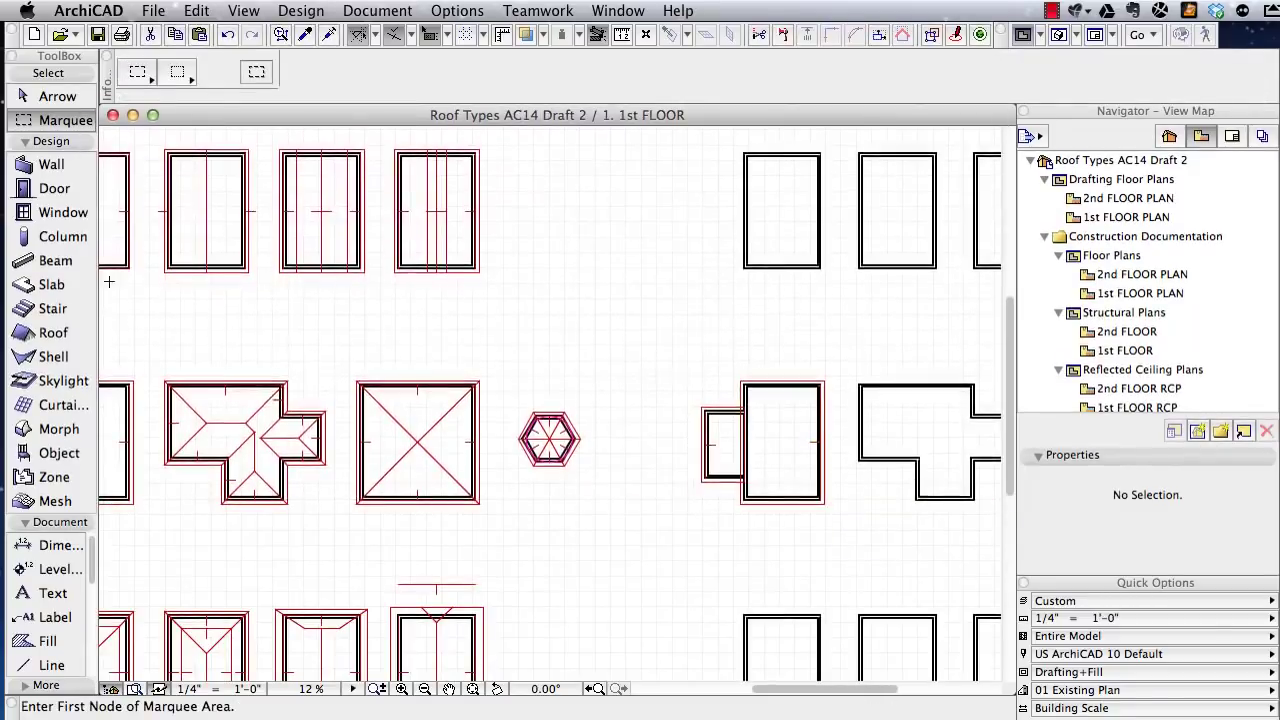
# - Set the Roof tool to multi-plane construction with the rectangular gable geometry method for the third building of the copied row
pyautogui.click(45, 333)
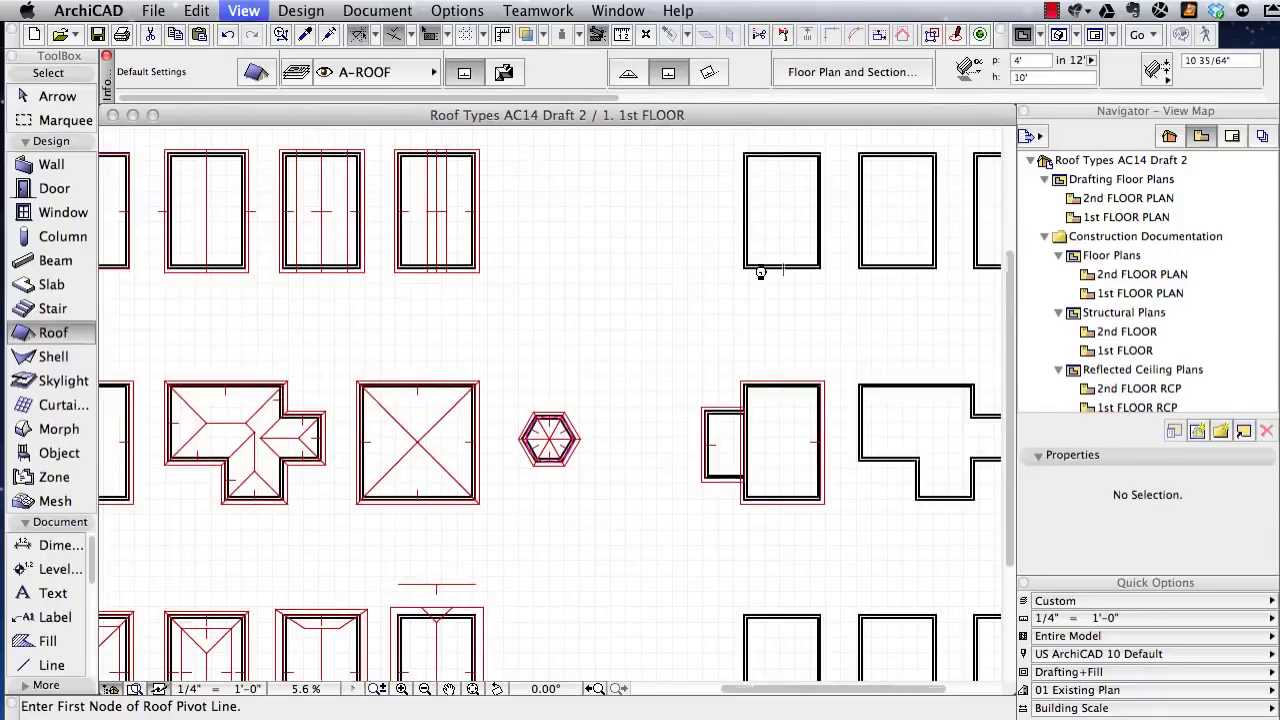
pyautogui.press('super+minus')
pyautogui.press('Escape')
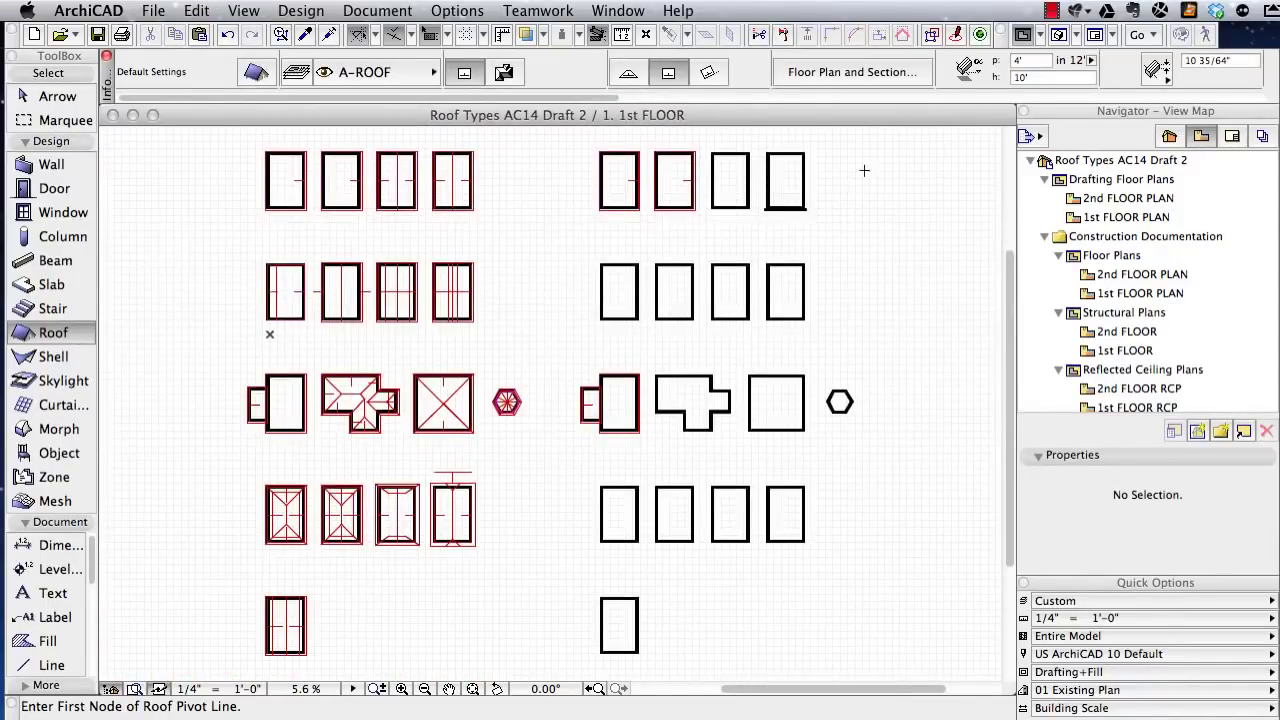
pyautogui.moveTo(816, 157); pyautogui.dragTo(798, 343, button='middle')
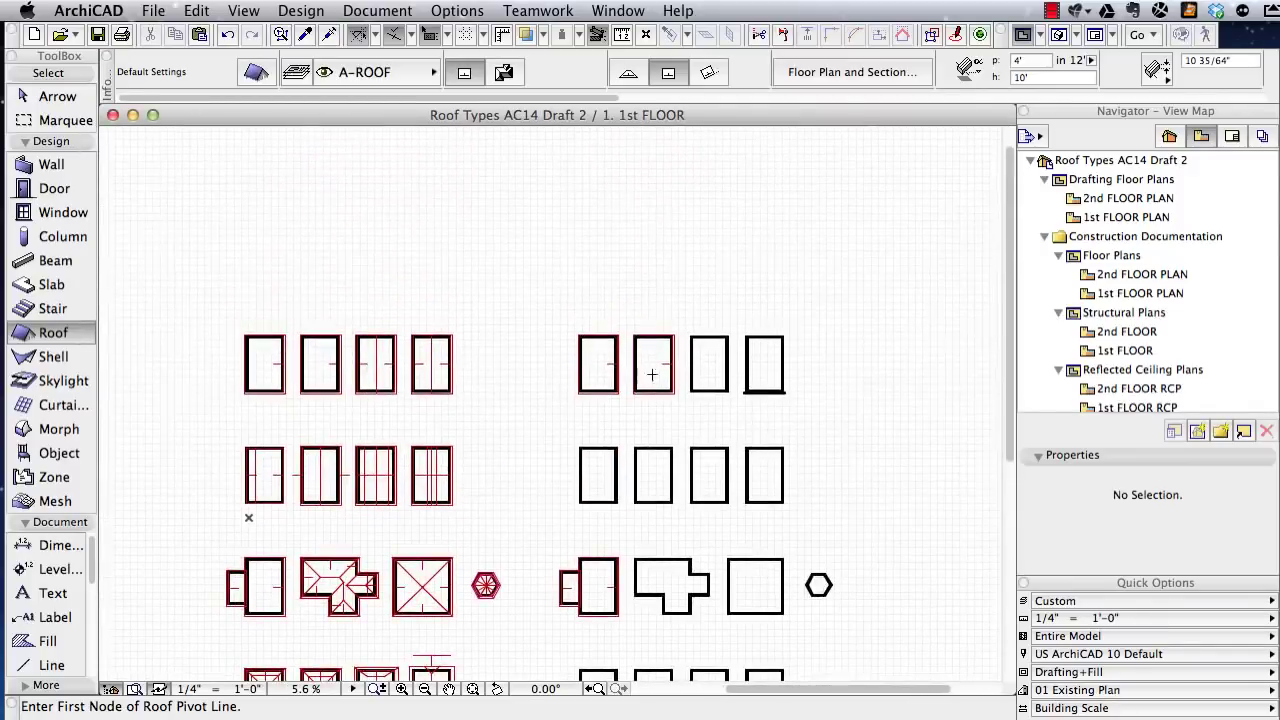
pyautogui.scroll(5, 652, 374)
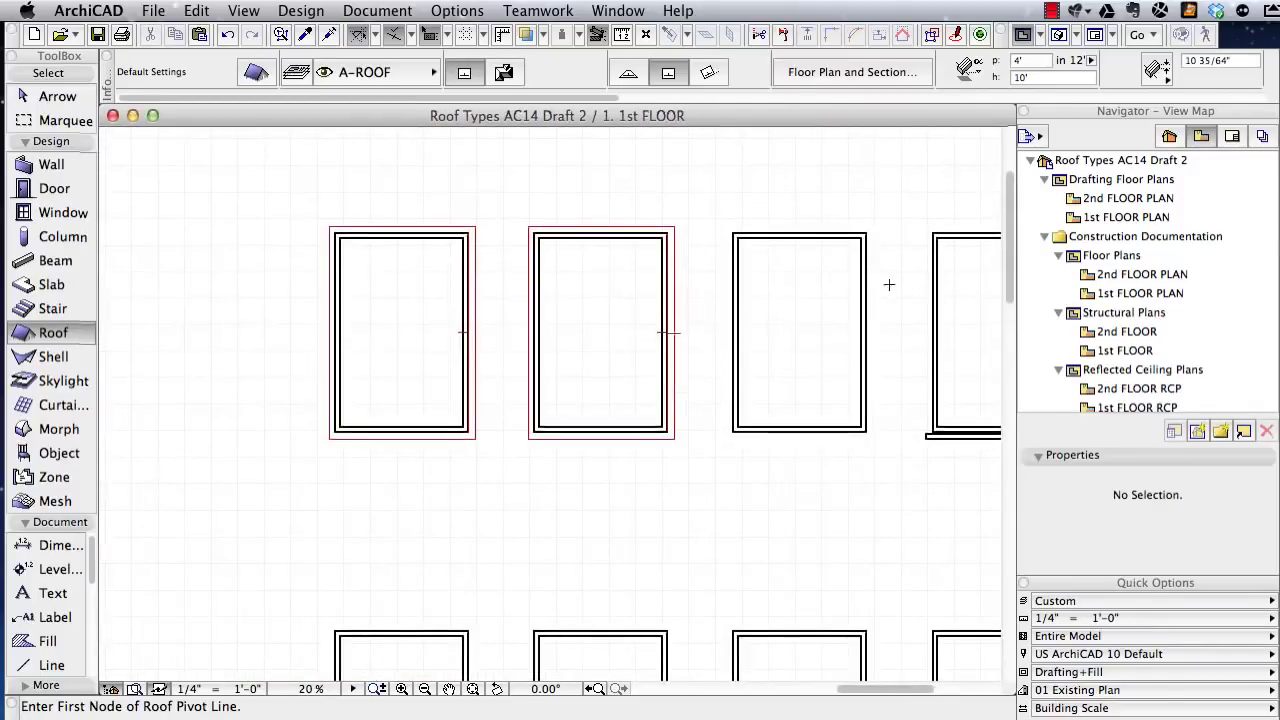
pyautogui.click(60, 340)
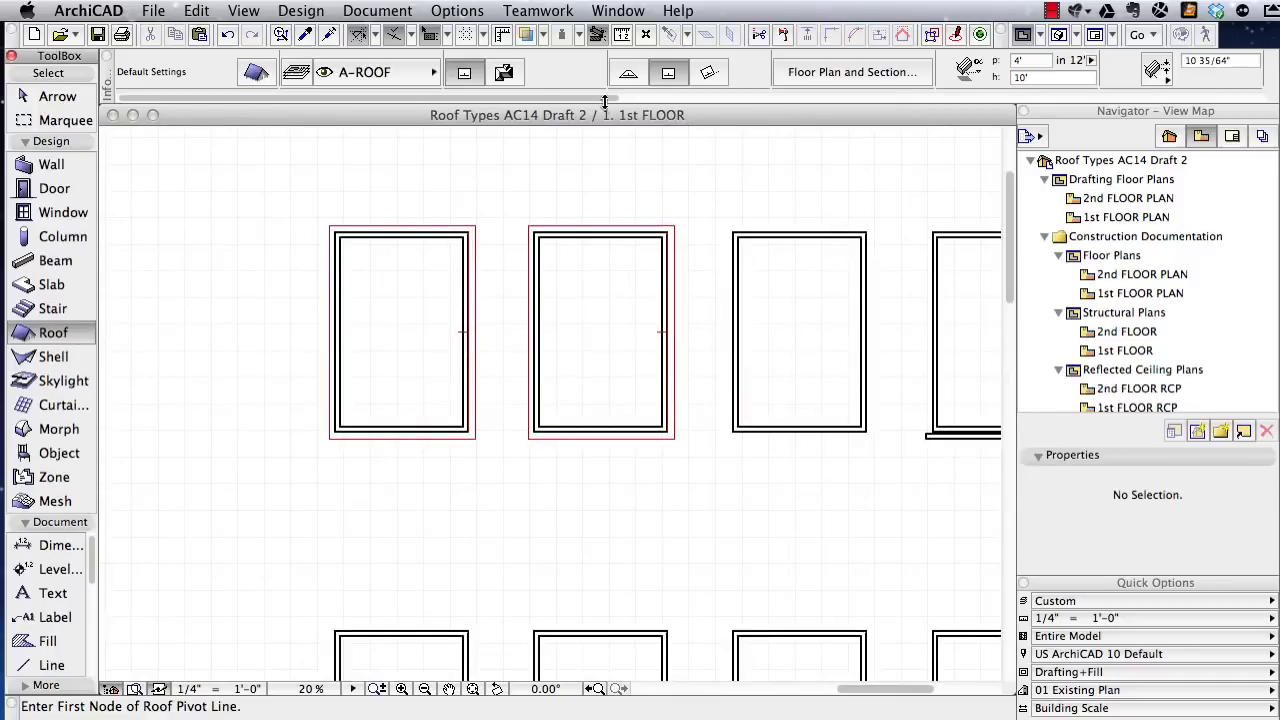
pyautogui.click(504, 74)
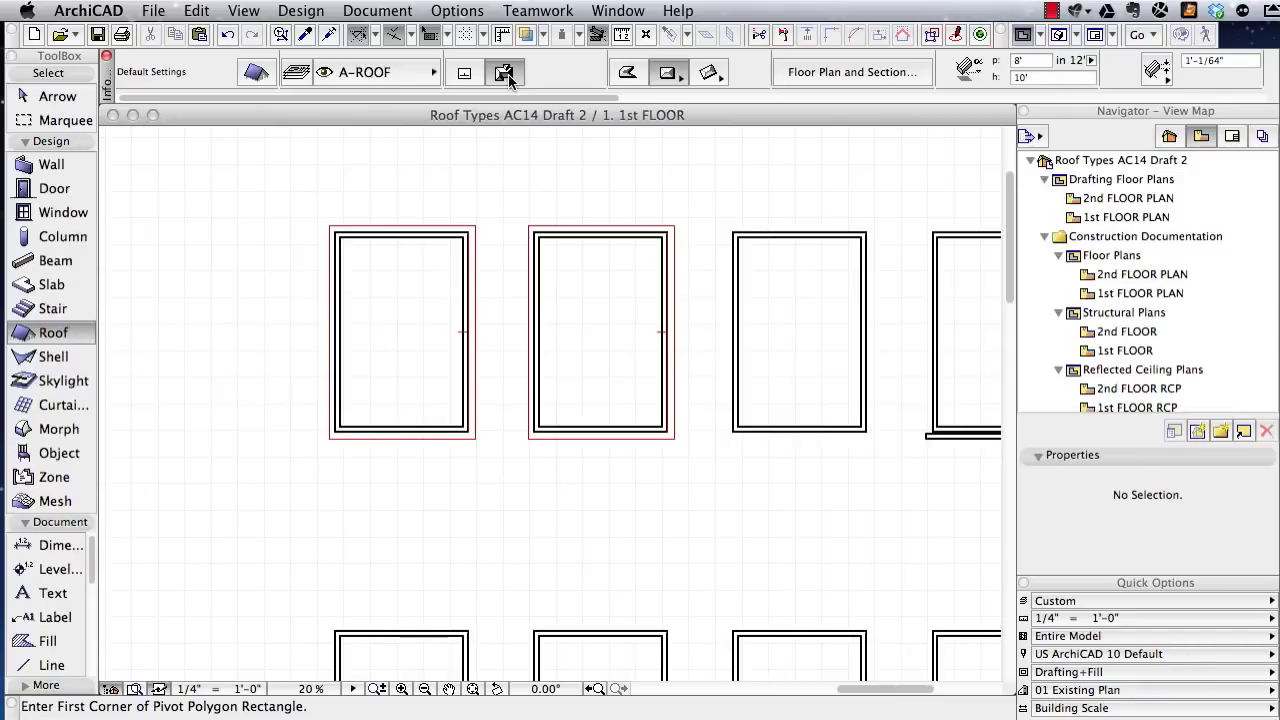
pyautogui.click(667, 74)
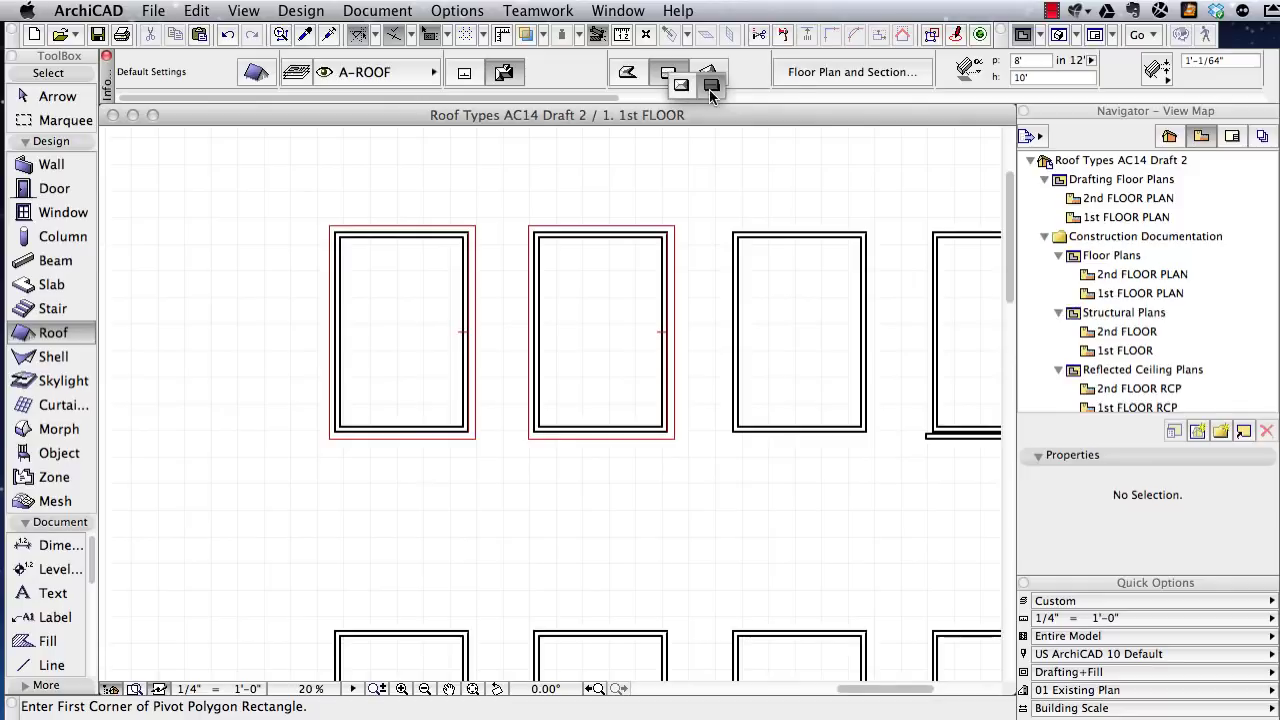
pyautogui.click(711, 88)
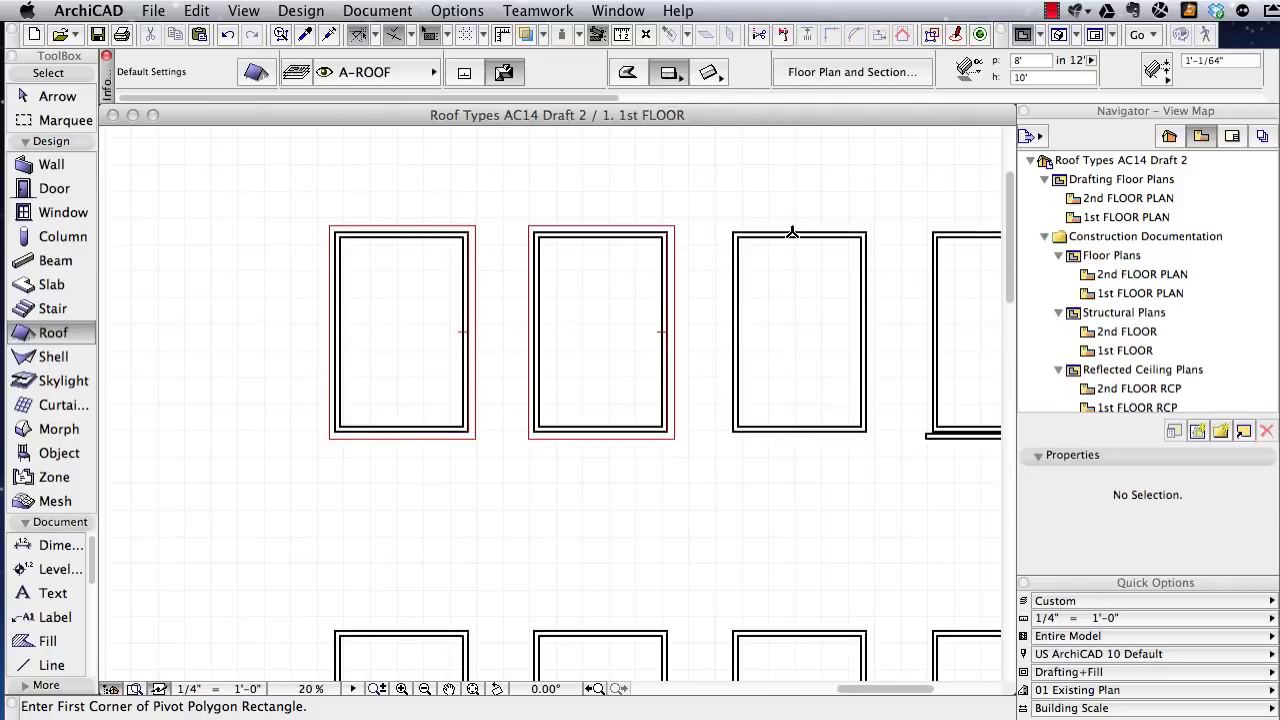
# - Draw a gable roof with a 1' eaves offset over the third building, spanning its diagonally opposite outer wall corners
pyautogui.moveTo(737, 236)
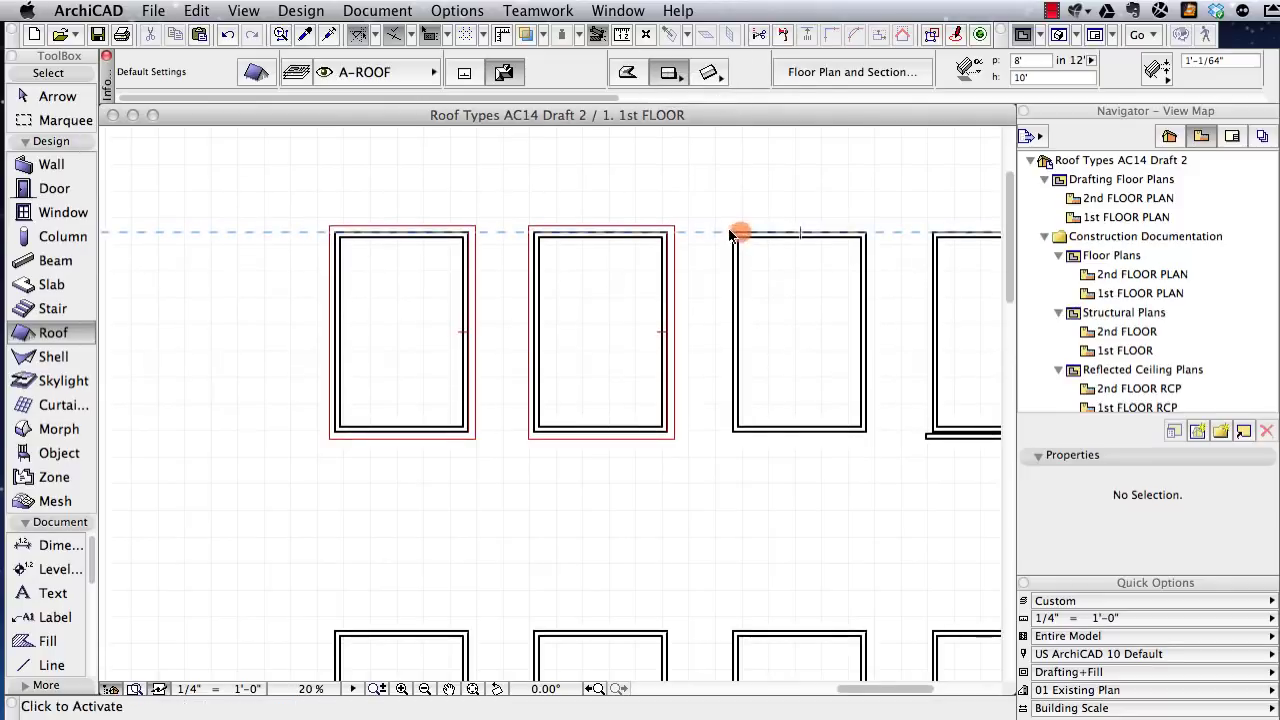
pyautogui.click(257, 75)
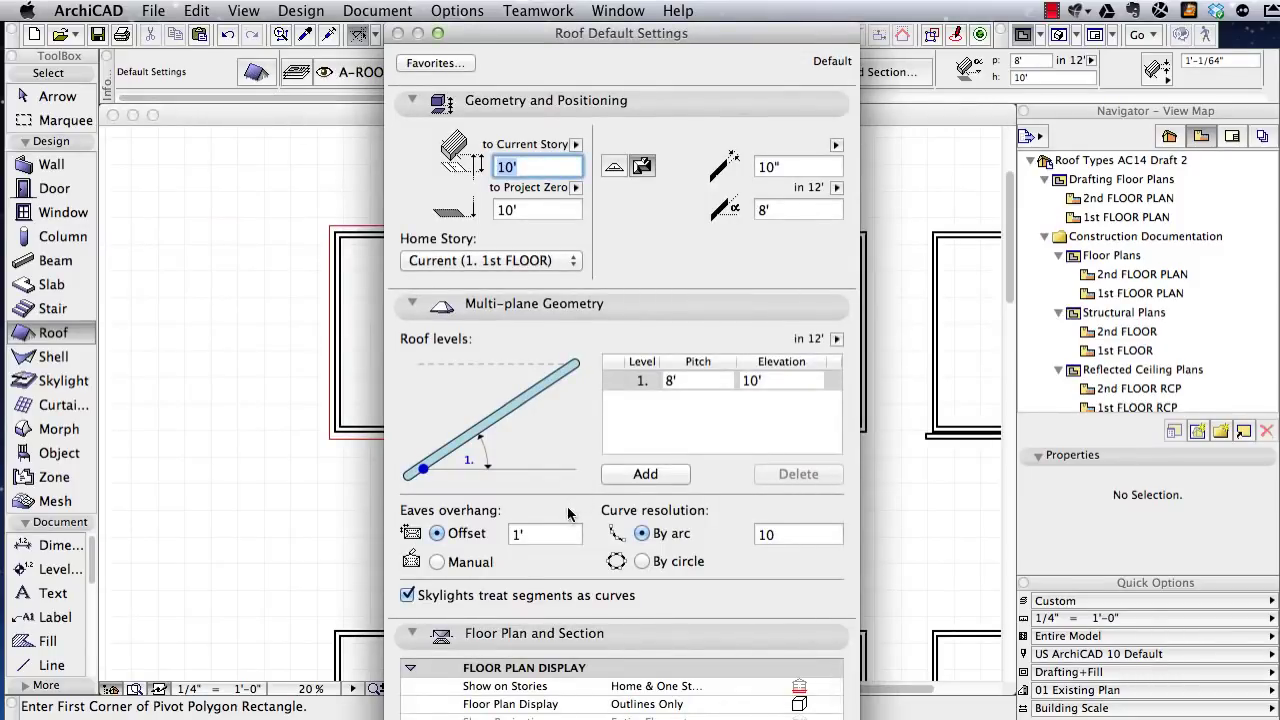
pyautogui.click(534, 538)
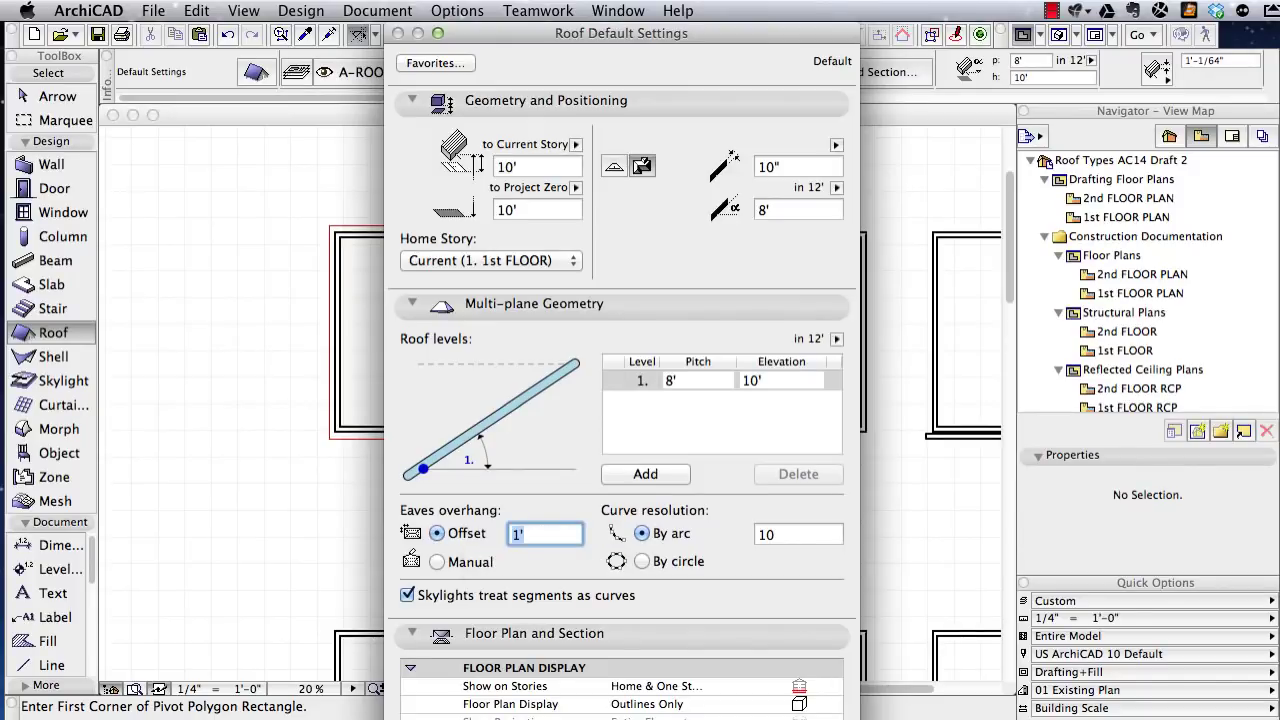
pyautogui.press('Return')
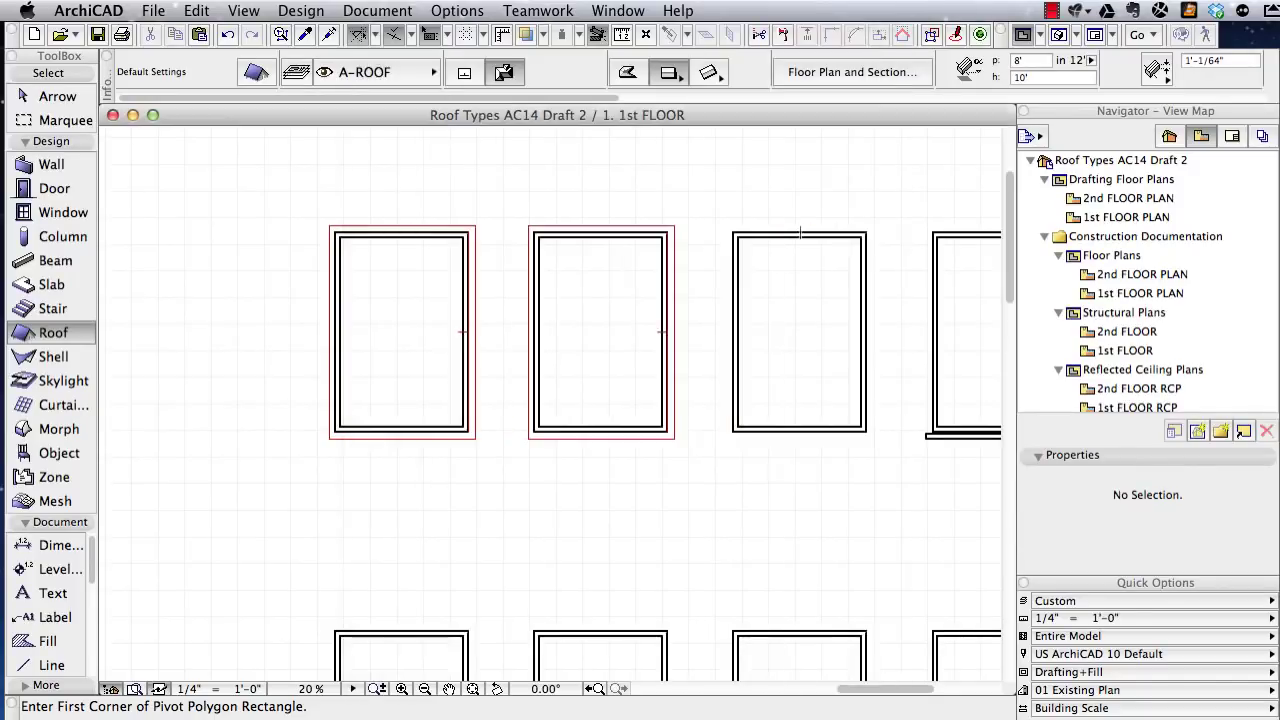
pyautogui.click(735, 234)
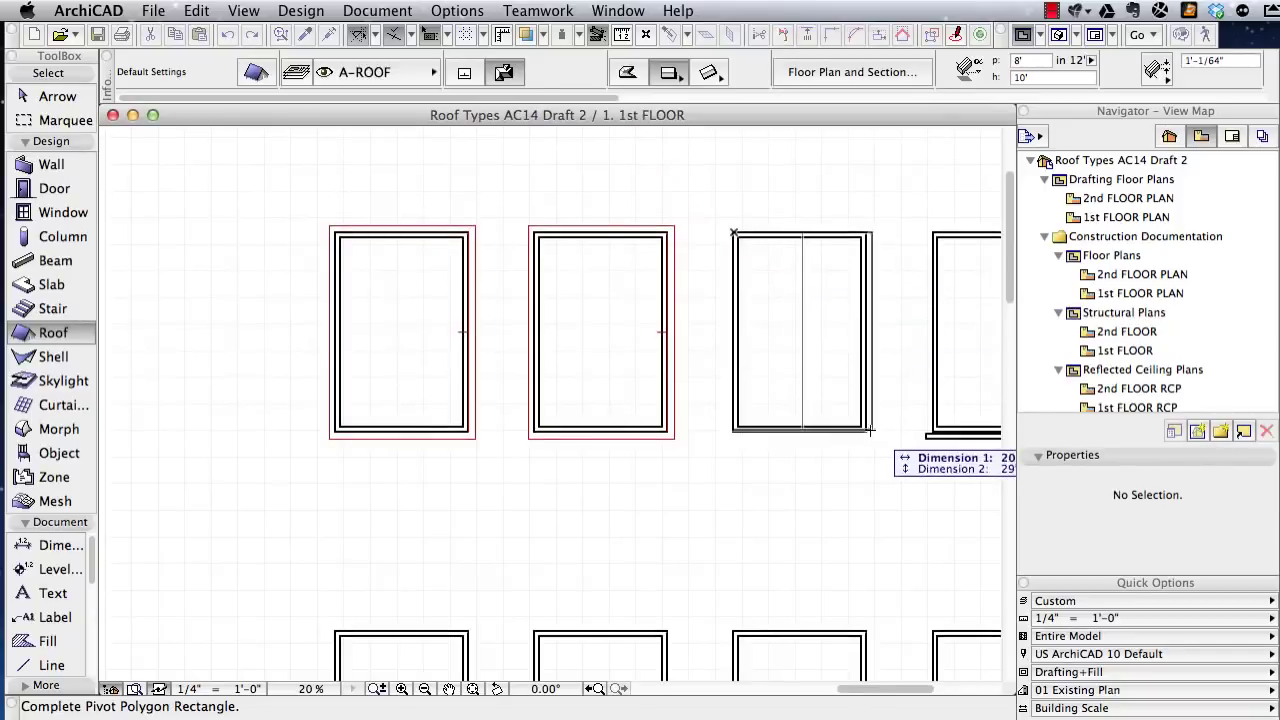
pyautogui.click(866, 432)
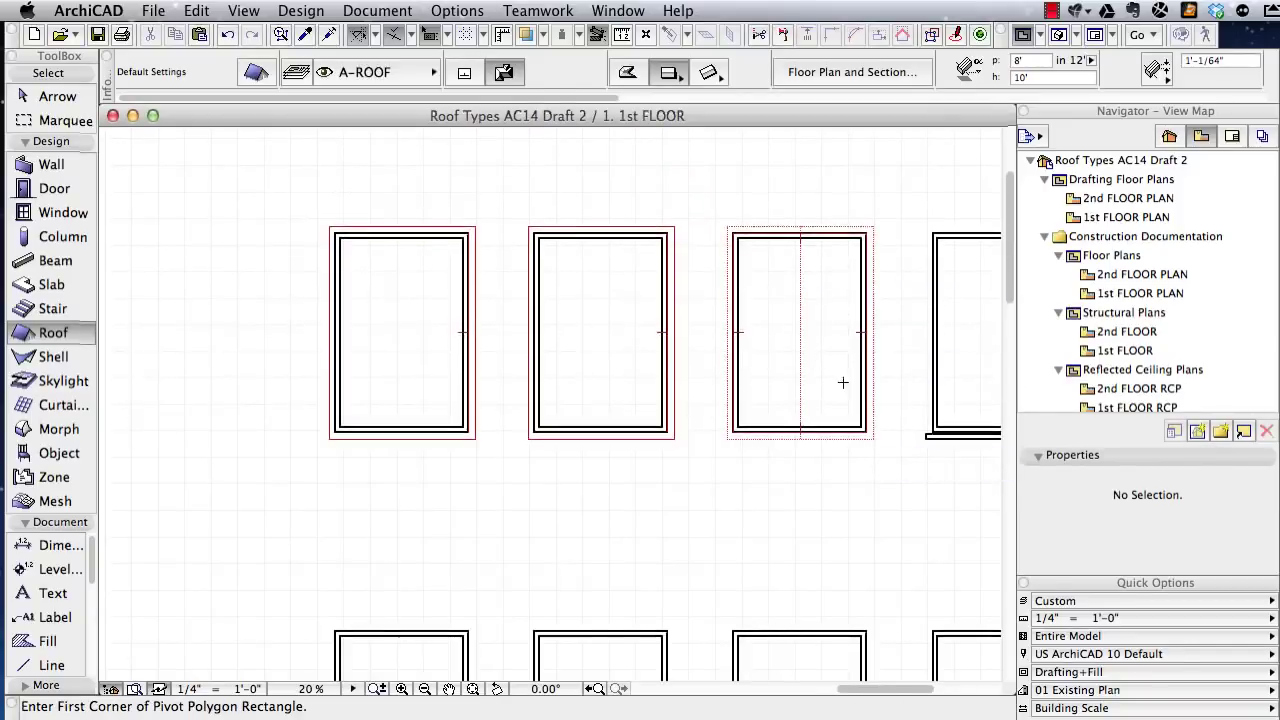
# - Draw a marquee around the gable-roofed building and show it in the 3D window
pyautogui.click(66, 120)
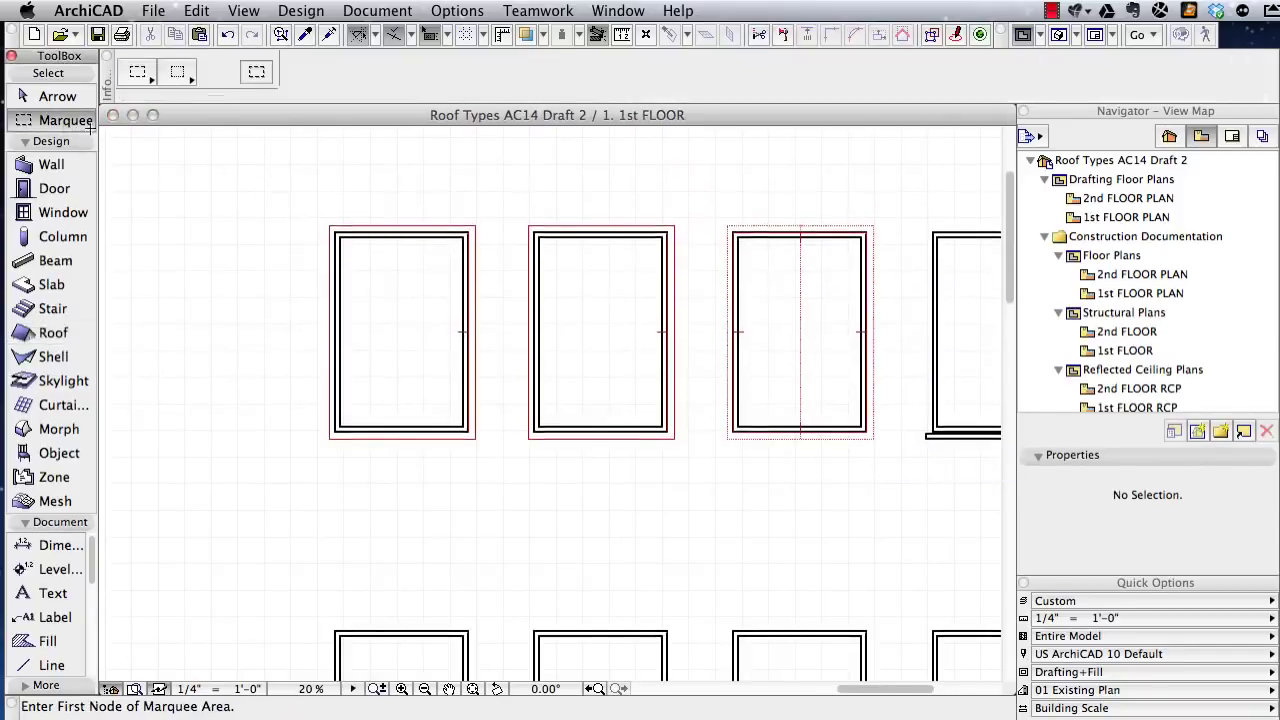
pyautogui.click(706, 210)
pyautogui.click(902, 453)
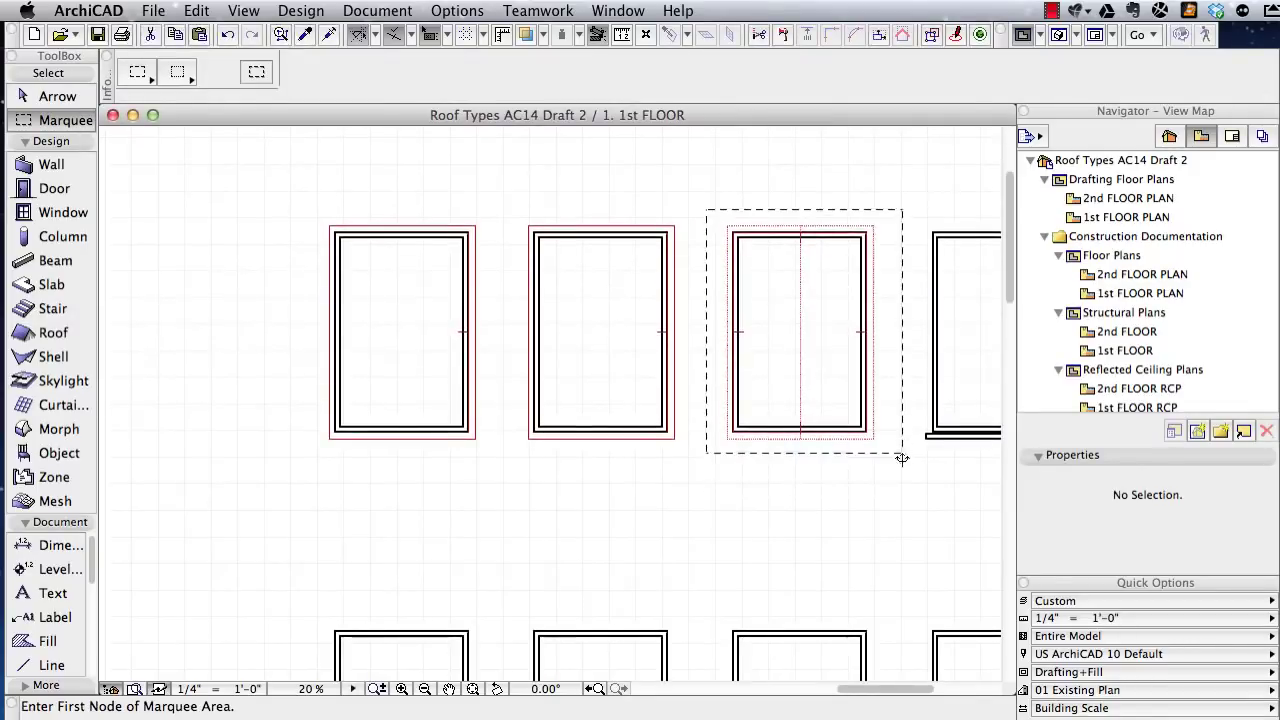
pyautogui.press('F5')
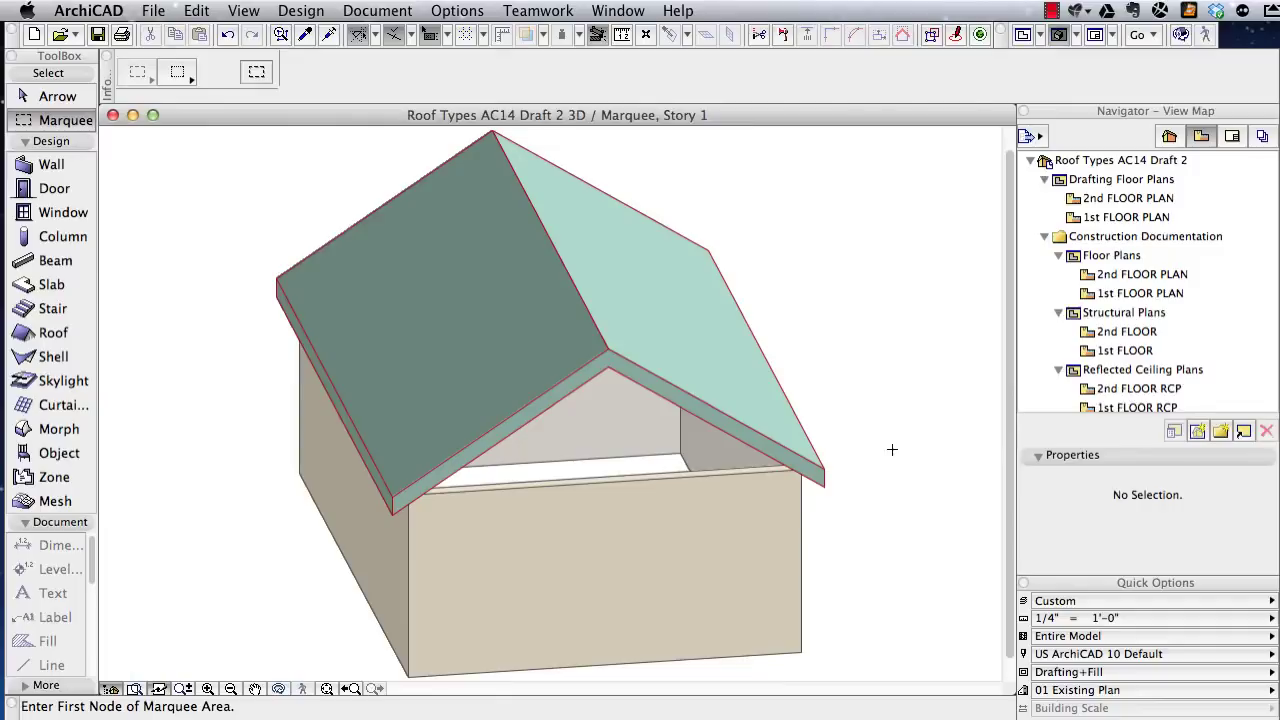
# - Try a larger eaves overhang offset on the gable roof, undo the change and clear the selection
pyautogui.click(568, 376)
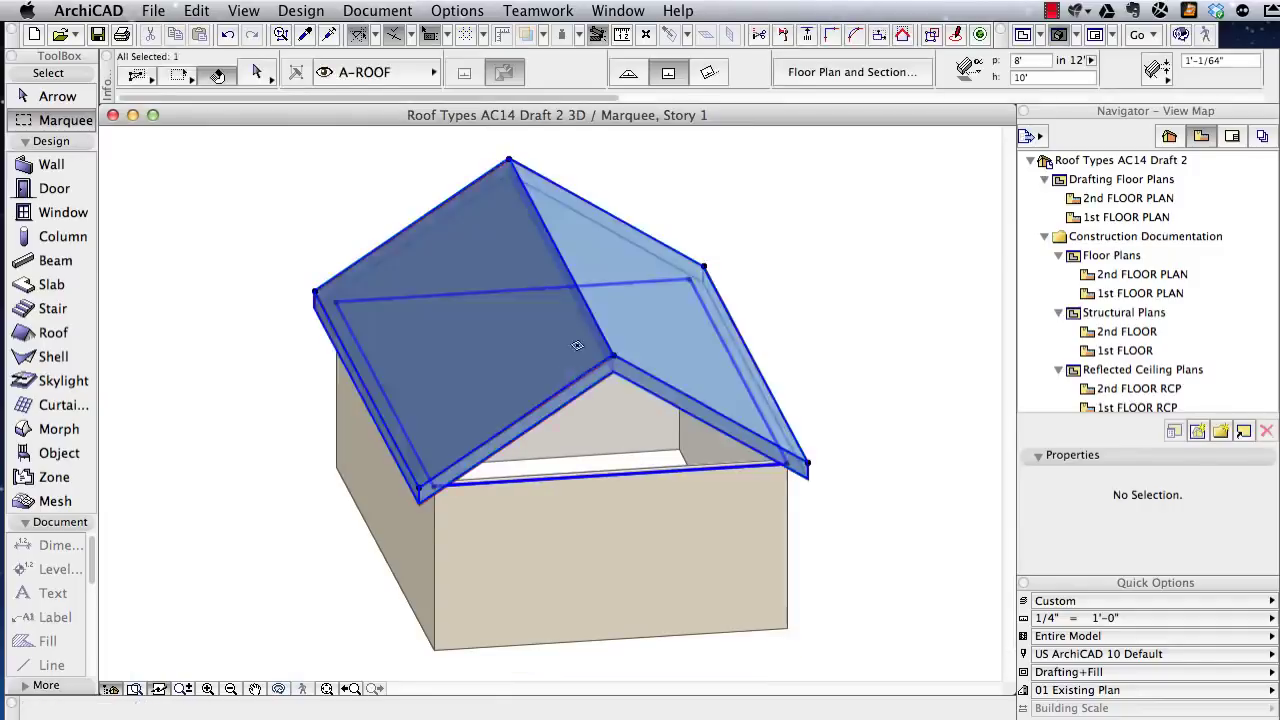
pyautogui.click(577, 345)
pyautogui.click(256, 73)
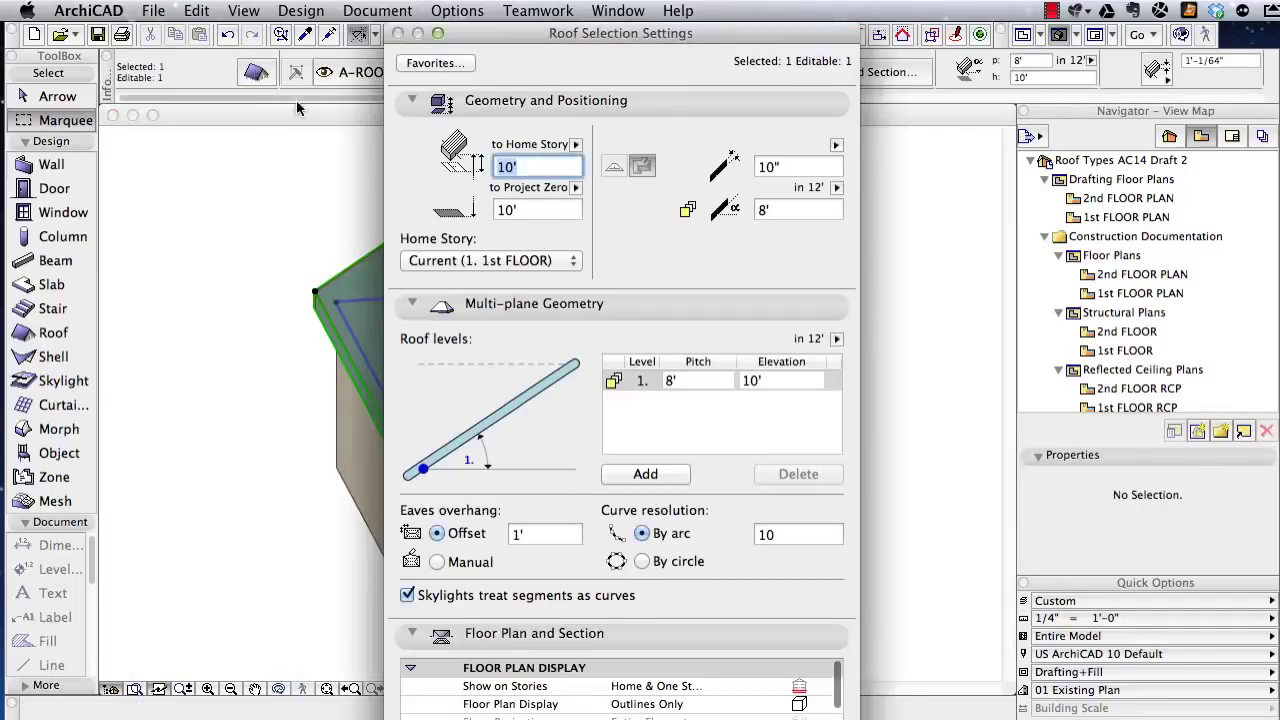
pyautogui.click(537, 533)
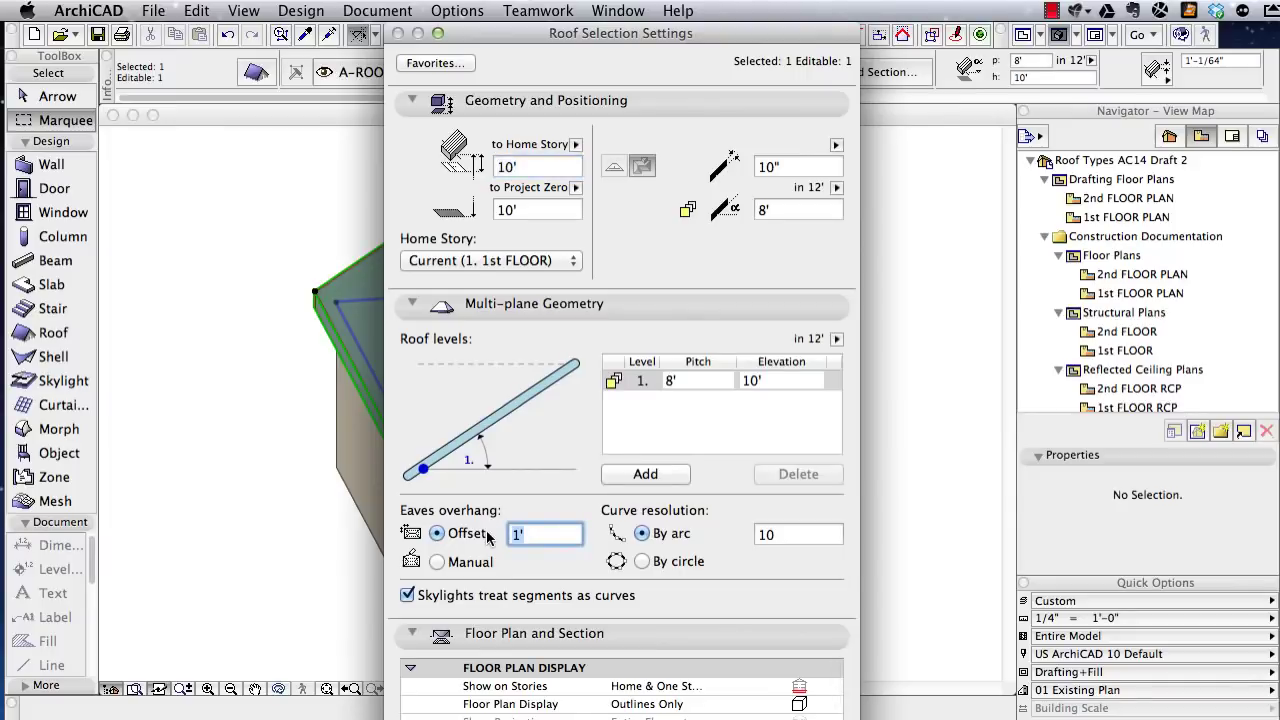
pyautogui.press('Return')
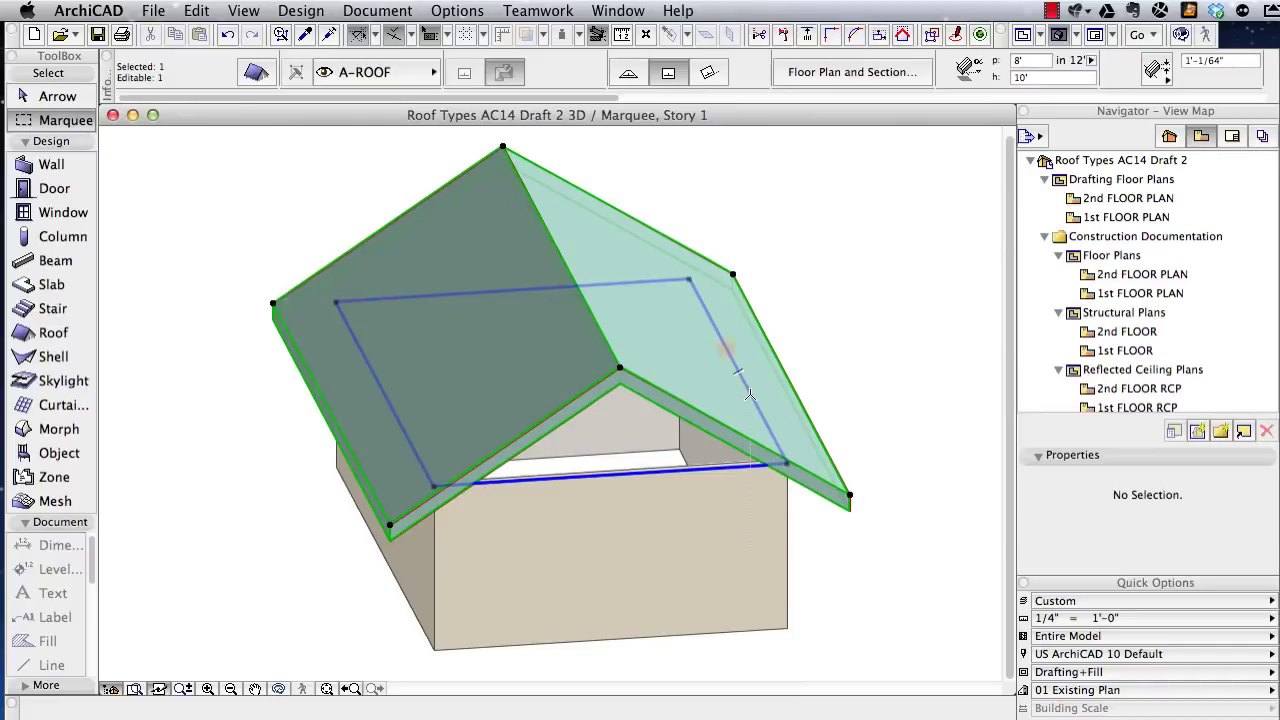
pyautogui.press('Escape')
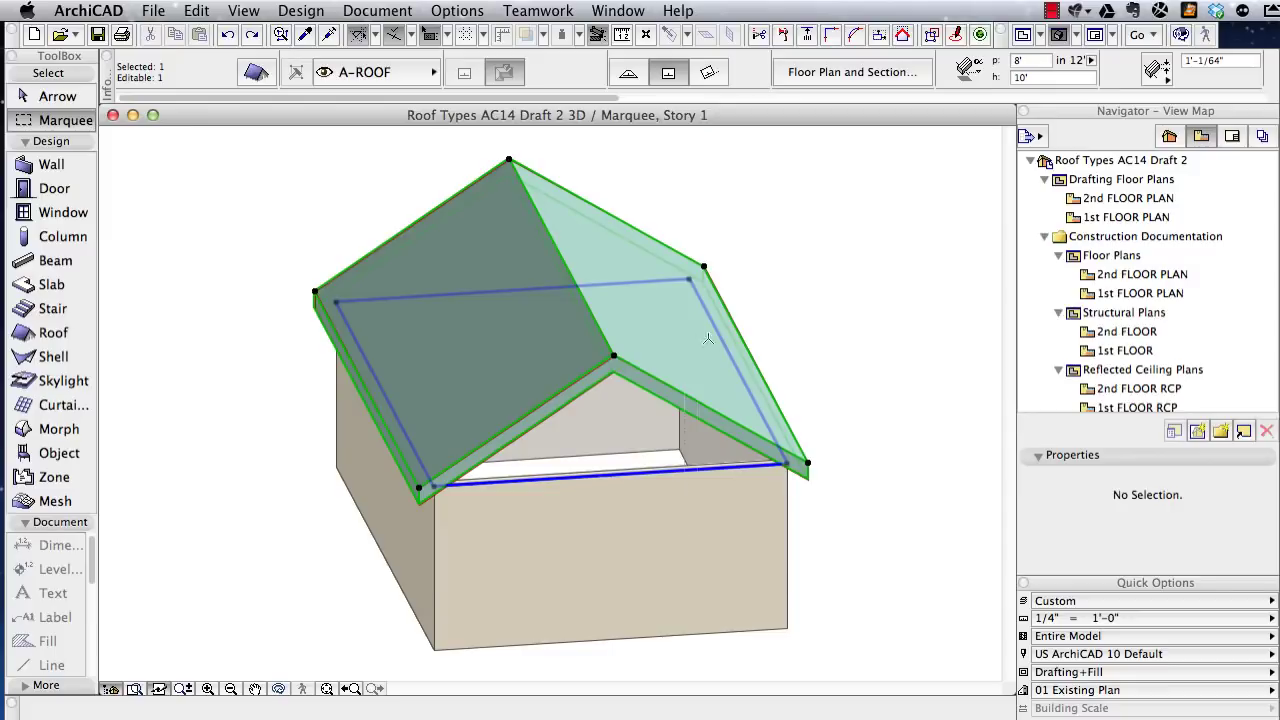
pyautogui.press('Escape')
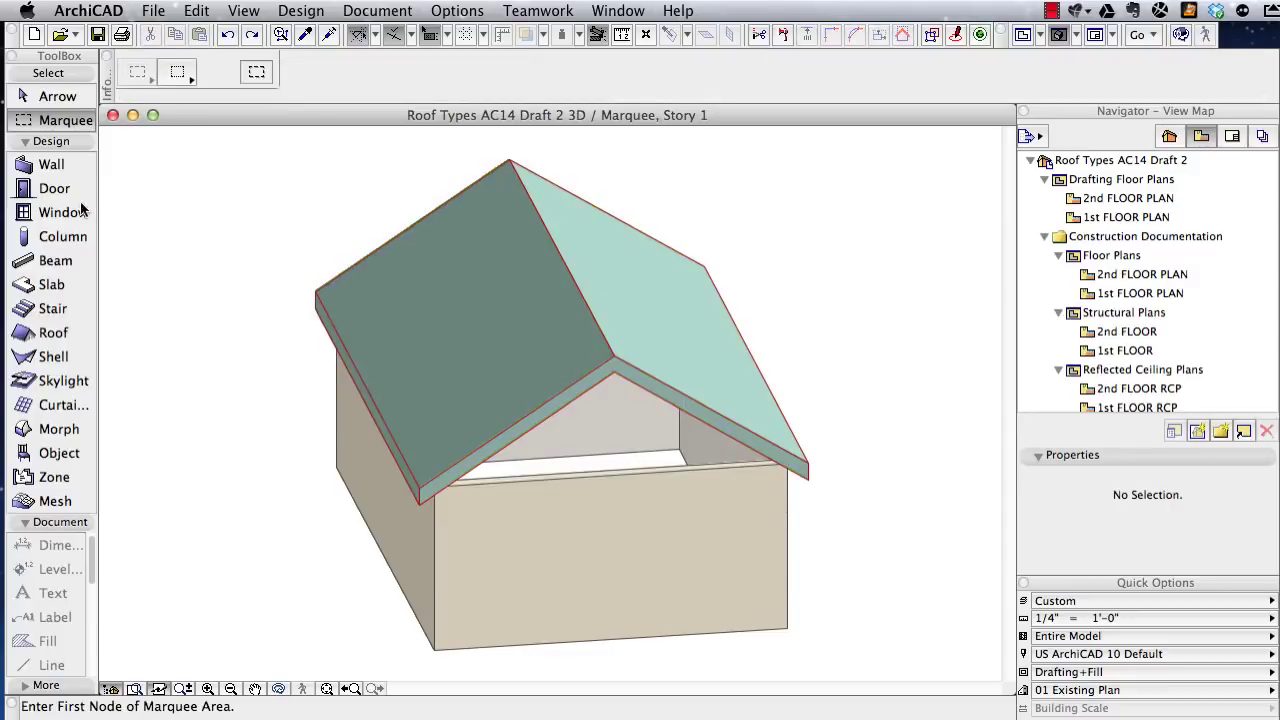
# - Select all four walls of the gable-roofed building and set their height to 20'
pyautogui.click(52, 167)
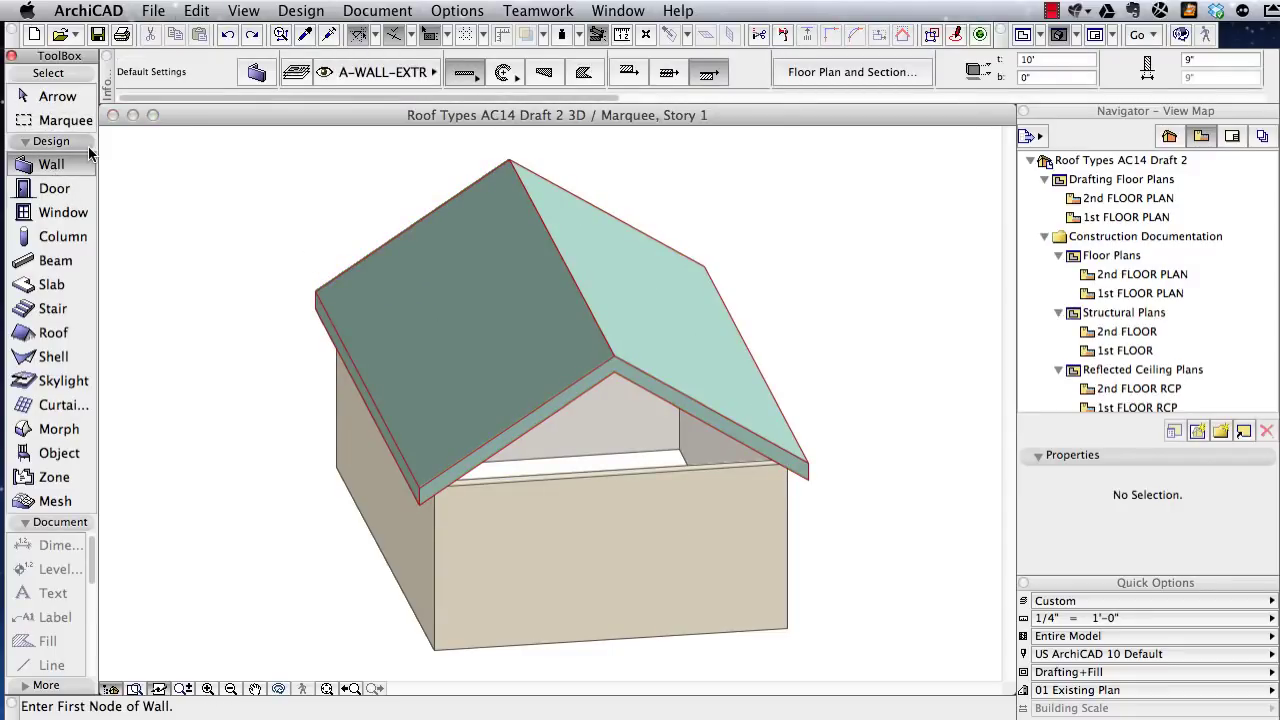
pyautogui.press('super+a')
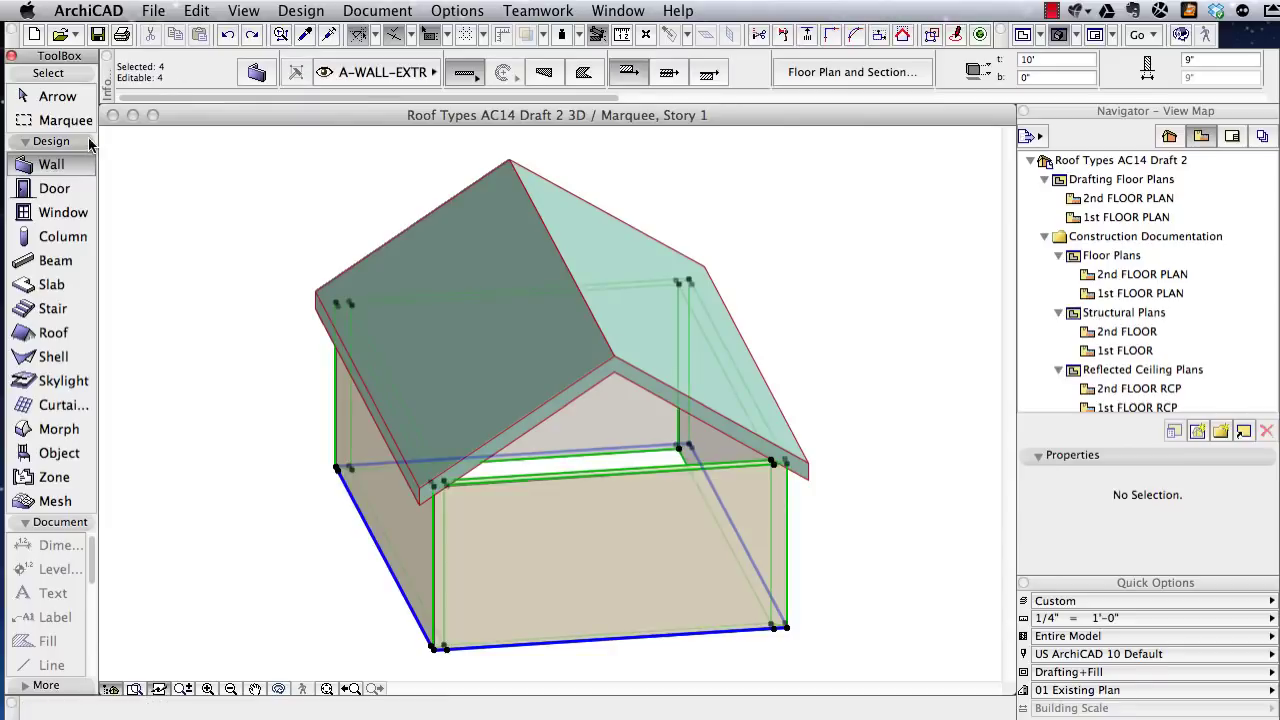
pyautogui.click(1069, 62)
pyautogui.write('20')
pyautogui.press('Return')
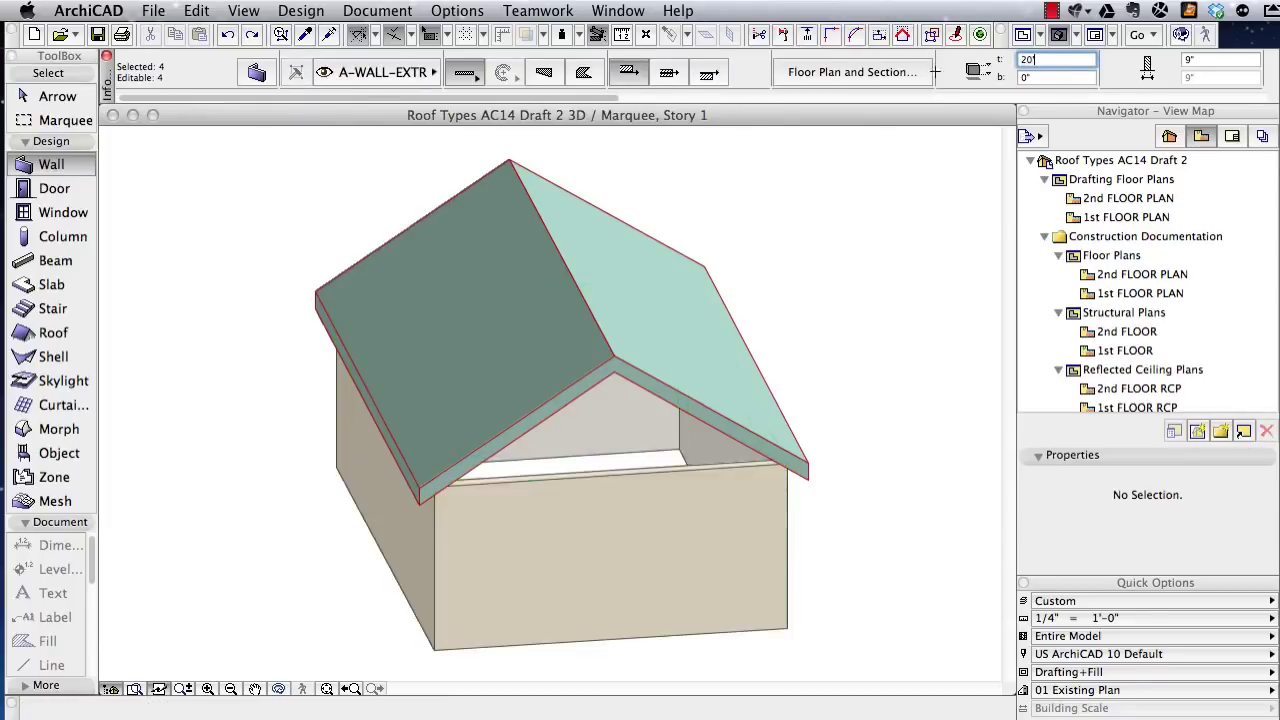
# - Trim the walls to the gable roof, using the roof from the current selection as the trimming element, and clear the selection
pyautogui.press('super+alt')
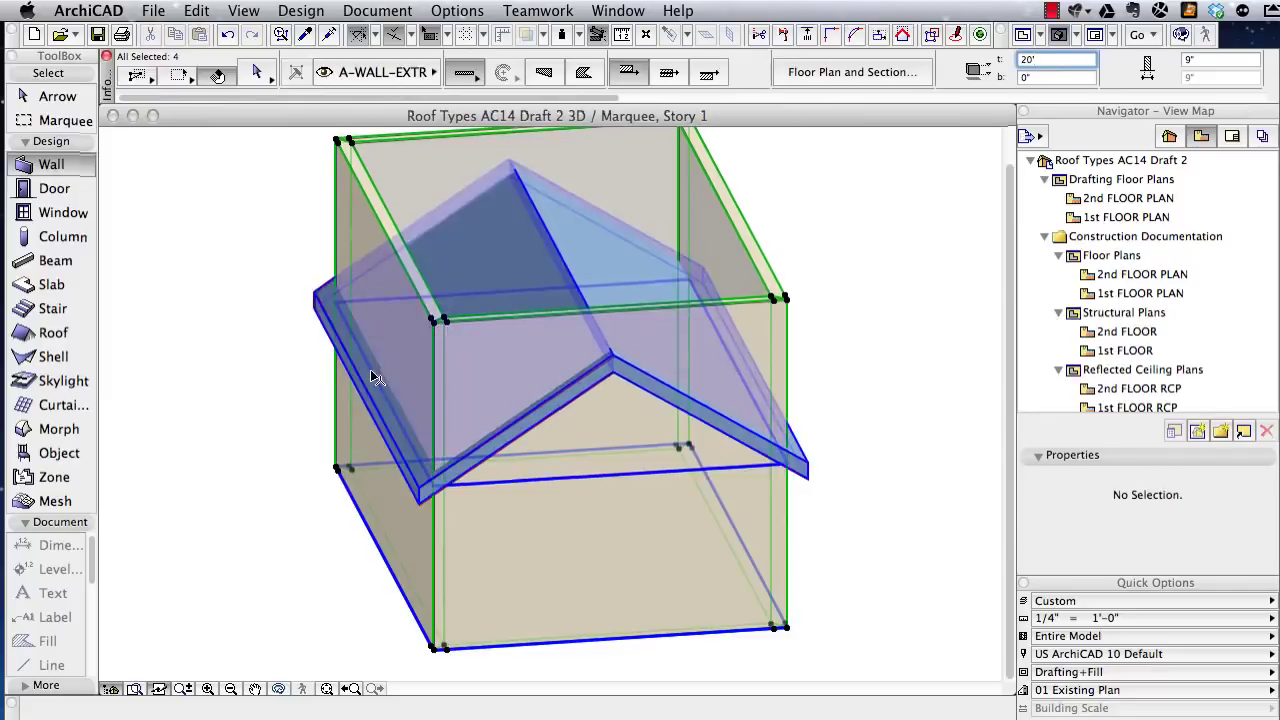
pyautogui.keyDown('alt'); pyautogui.keyDown('super'); pyautogui.click(372, 380); pyautogui.keyUp('super'); pyautogui.keyUp('alt')
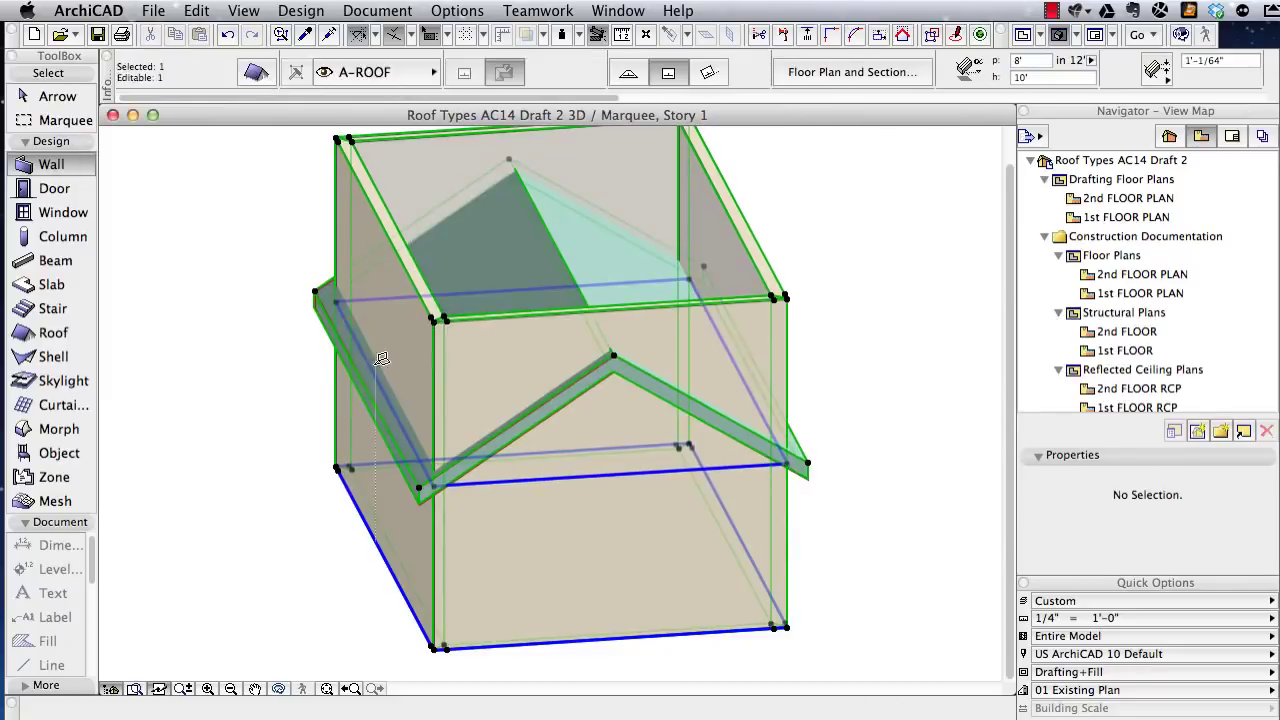
pyautogui.click(294, 12)
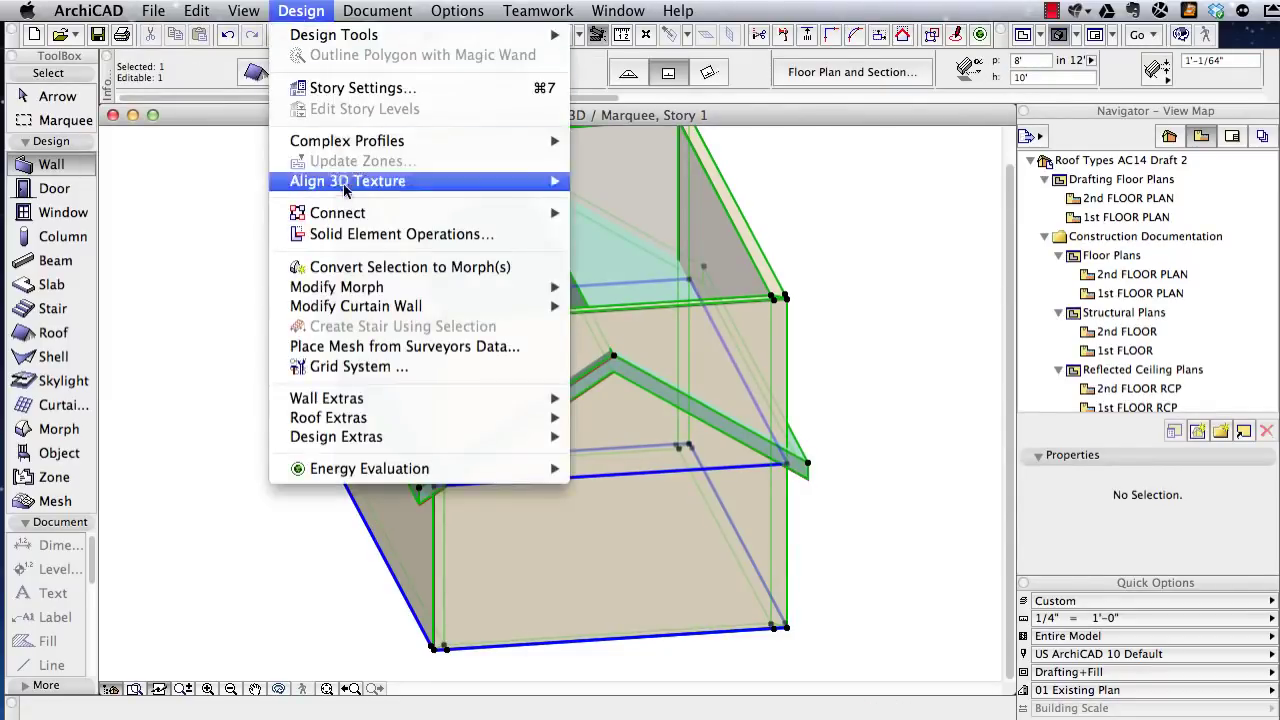
pyautogui.moveTo(420, 215)
pyautogui.click(697, 215)
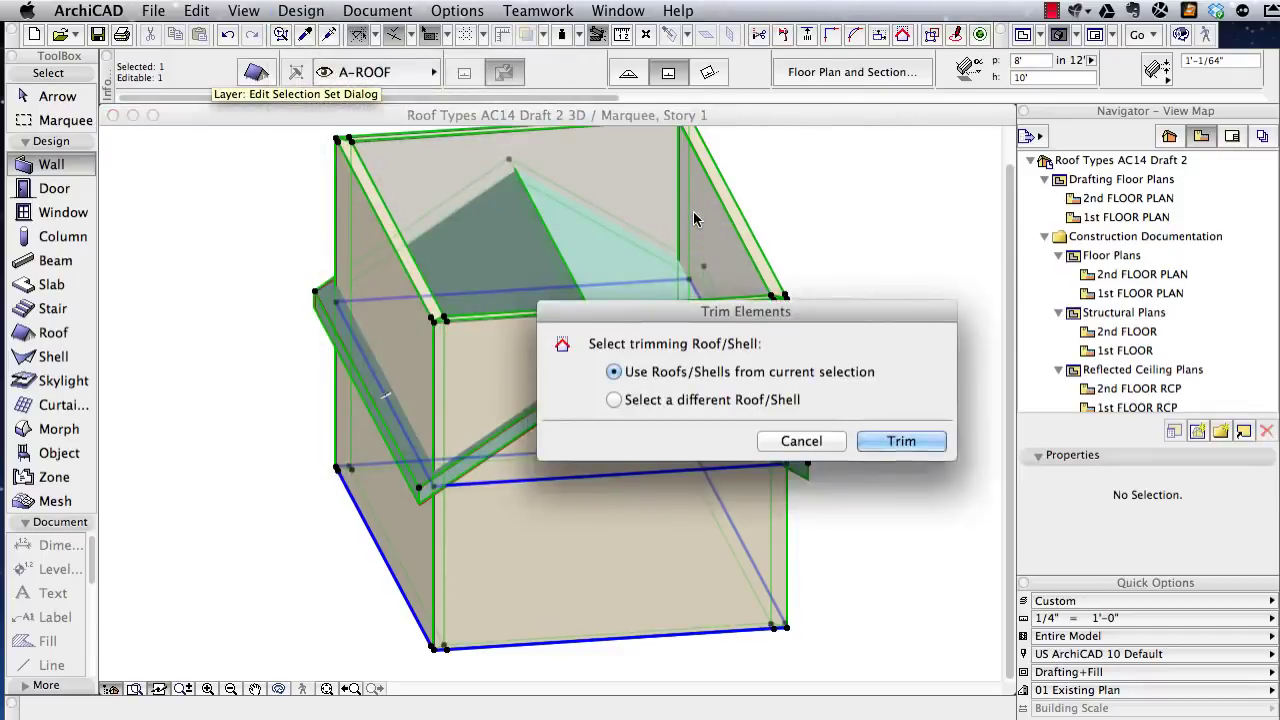
pyautogui.press('Return')
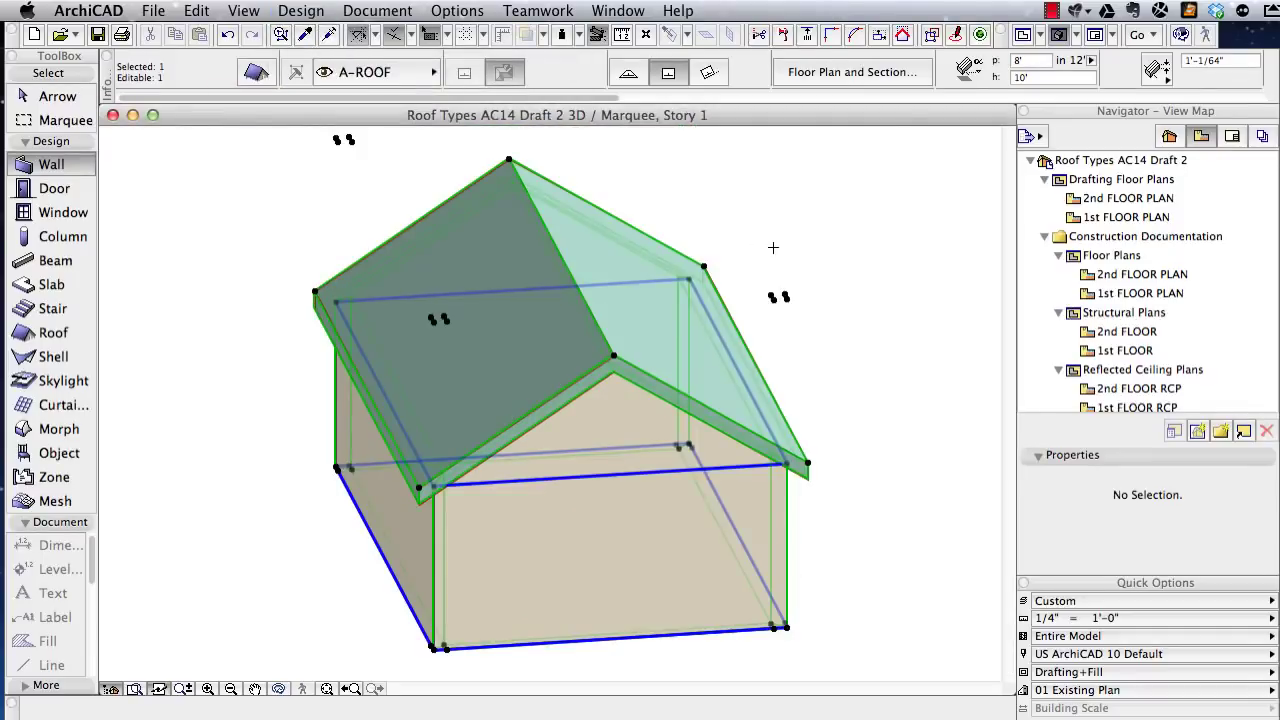
pyautogui.press('Escape')
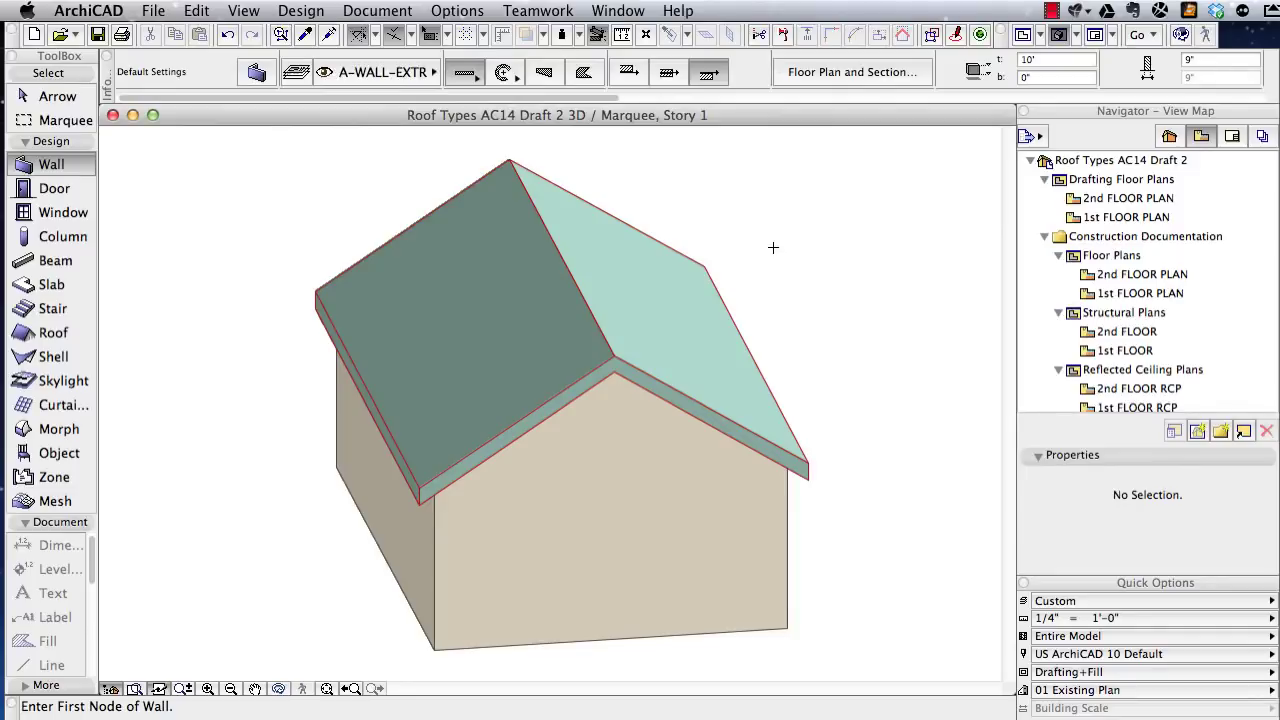
# - On the floor plan, create a multi-plane hip roof with a 1' eaves offset from the outer wall outline of the irregular multi-wing building
pyautogui.press('F2')
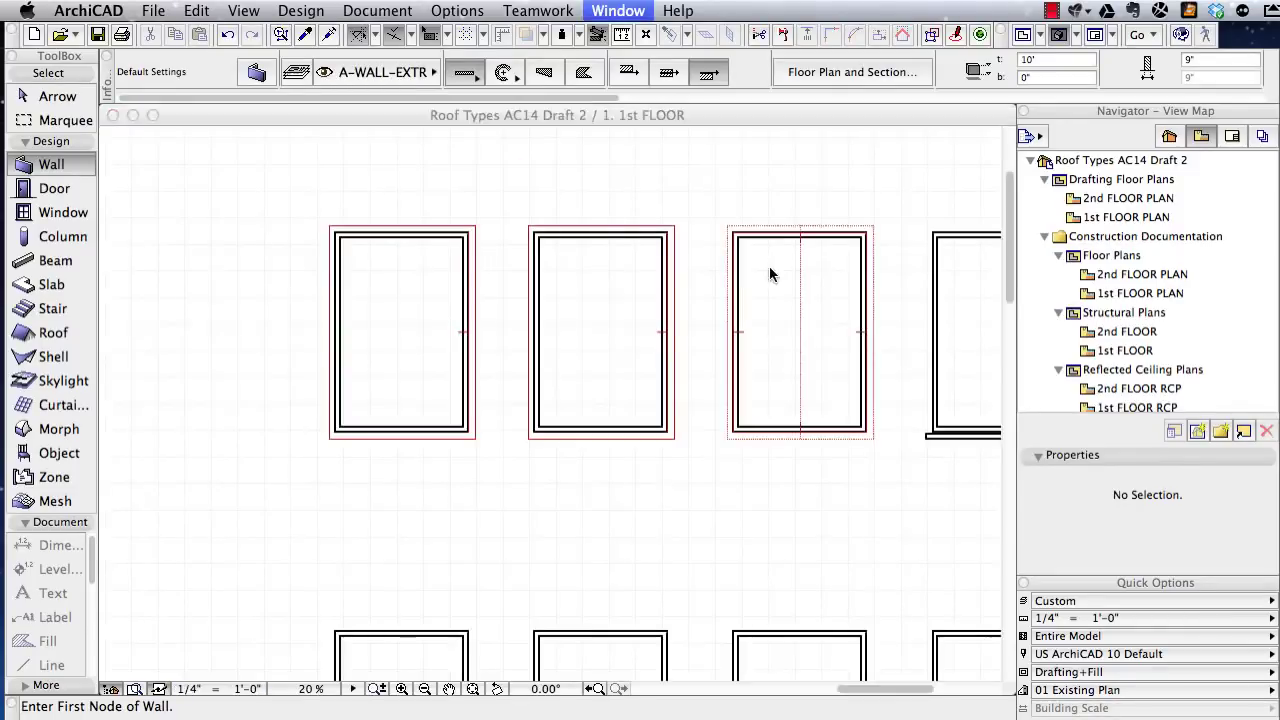
pyautogui.moveTo(729, 552); pyautogui.dragTo(449, 157, button='middle')
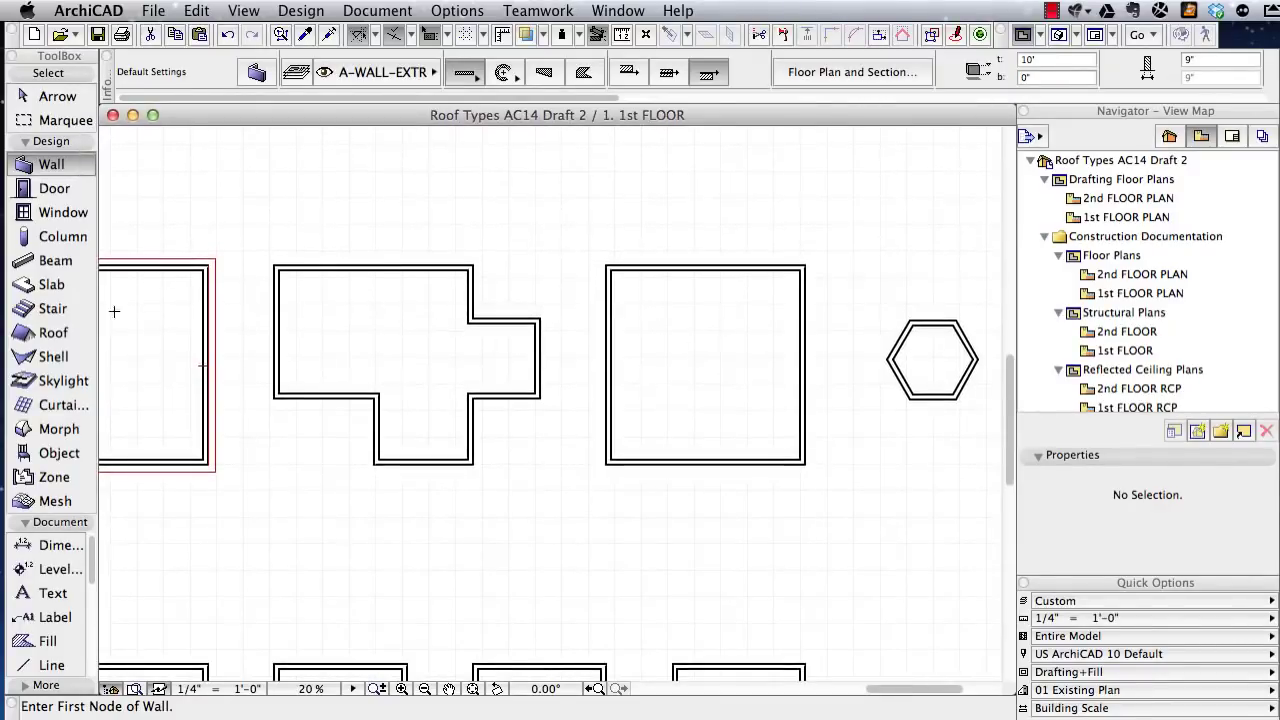
pyautogui.click(52, 332)
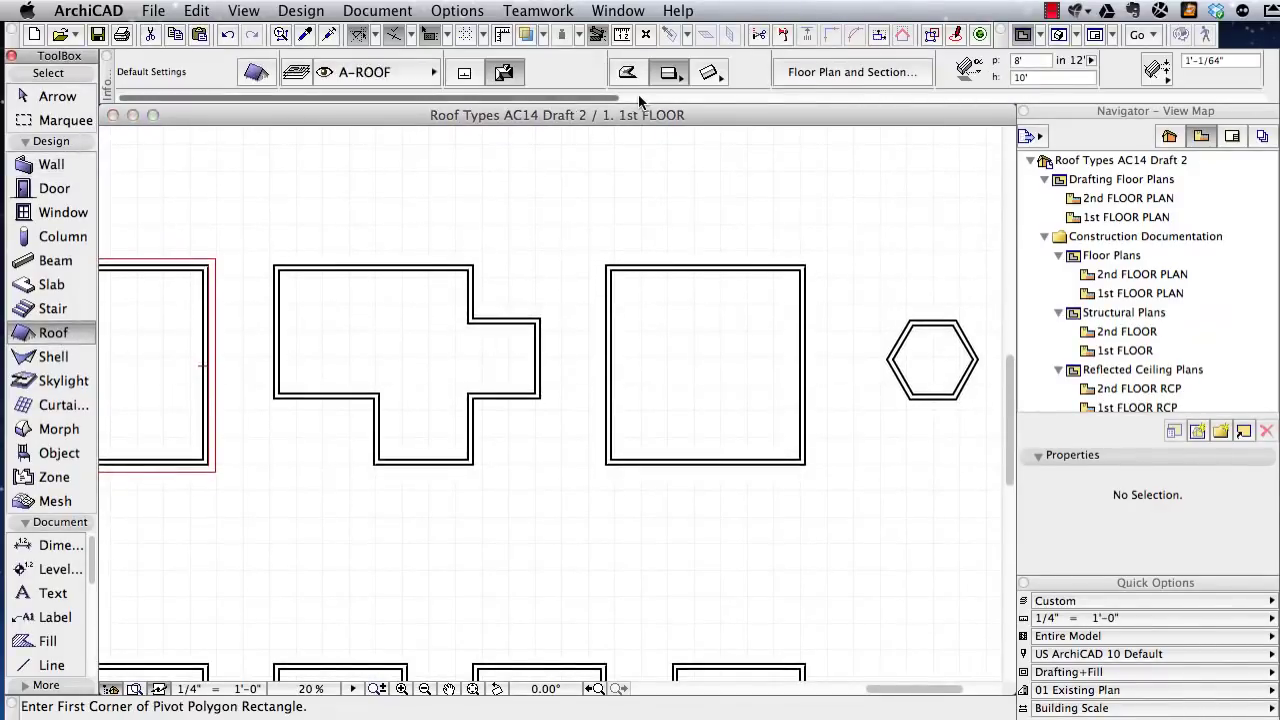
pyautogui.click(669, 76)
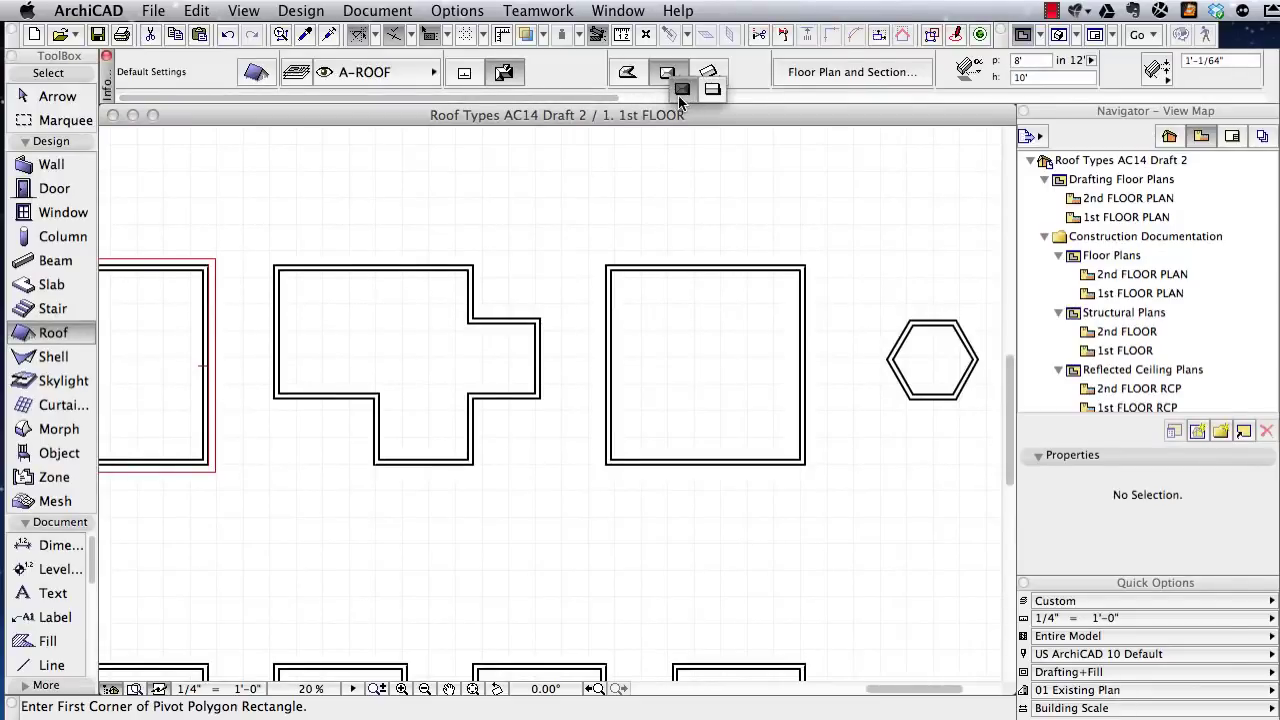
pyautogui.click(681, 91)
pyautogui.click(477, 270)
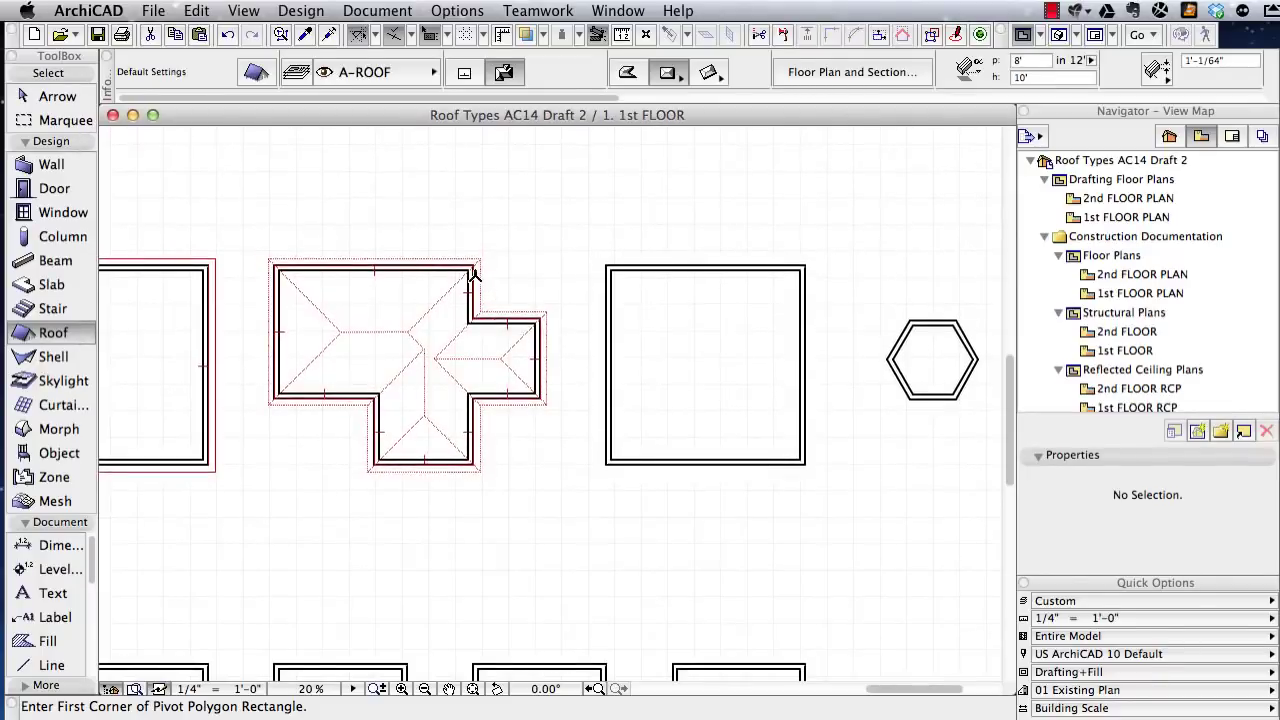
# - Set the overhead lines of the irregular building's hip roof to Solid Line in its floor plan display settings
pyautogui.scroll(5, 495, 290)
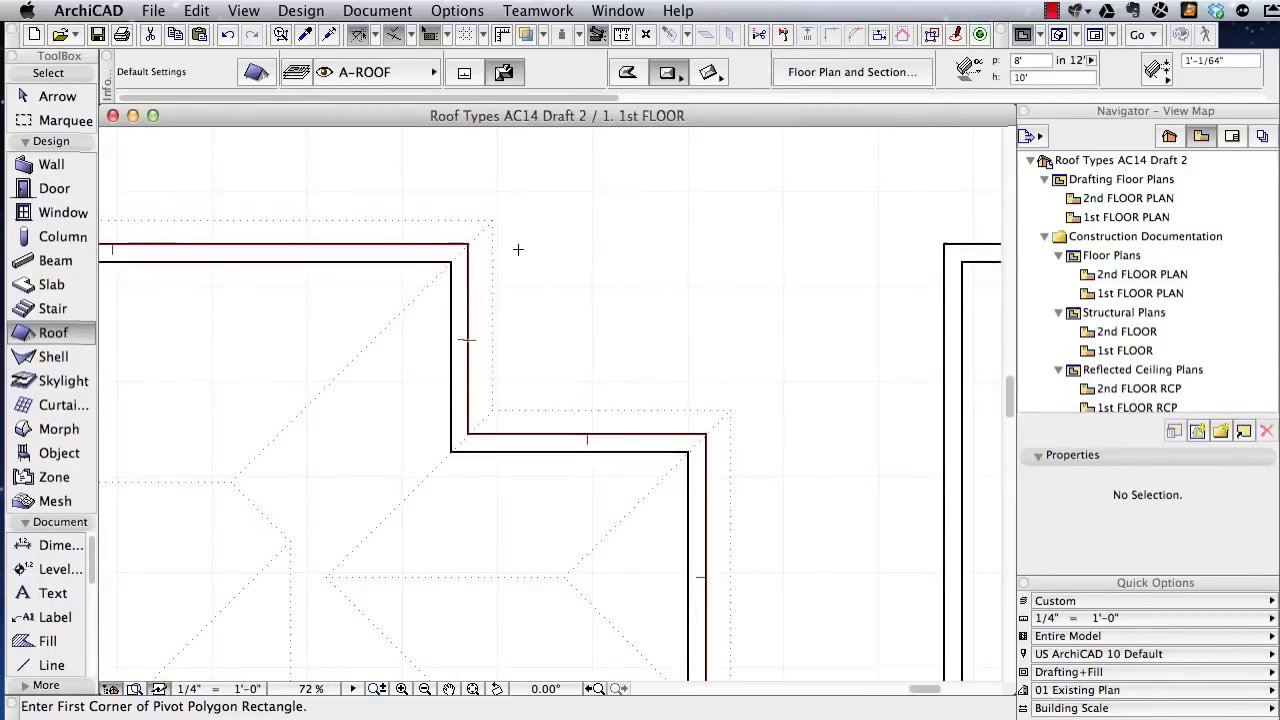
pyautogui.press('shift')
pyautogui.keyDown('shift'); pyautogui.click(493, 222); pyautogui.keyUp('shift')
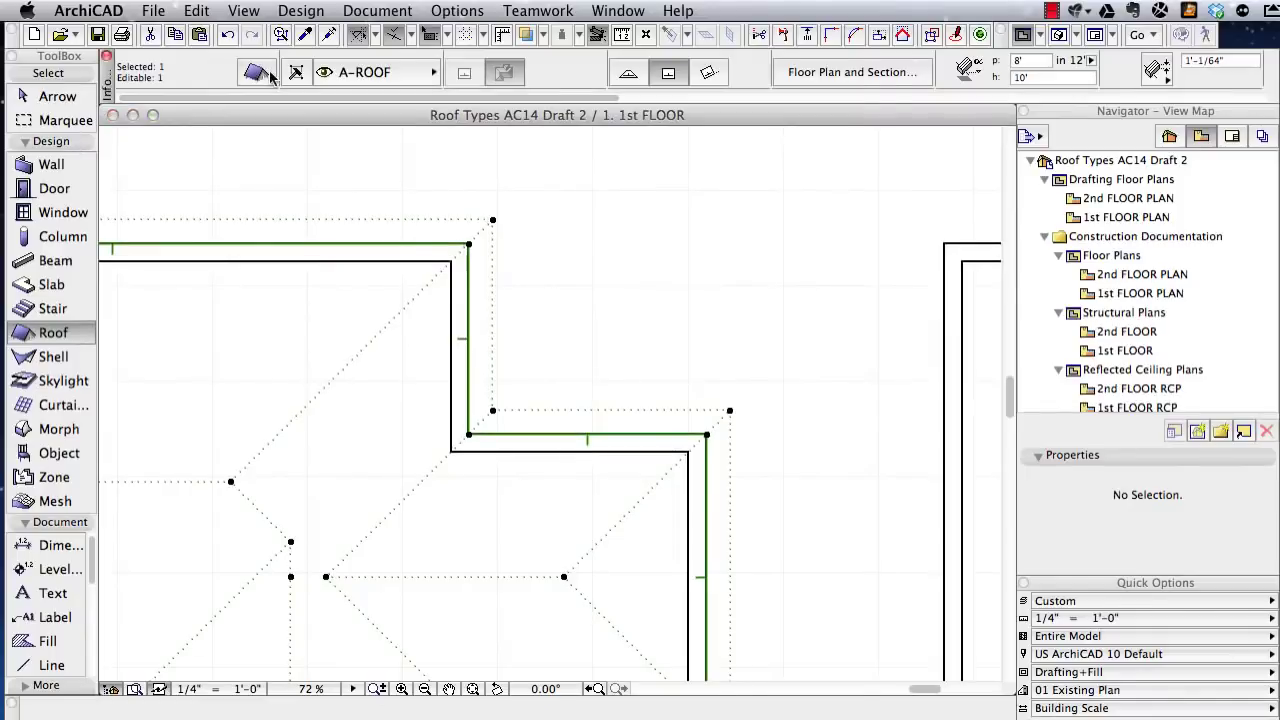
pyautogui.click(256, 72)
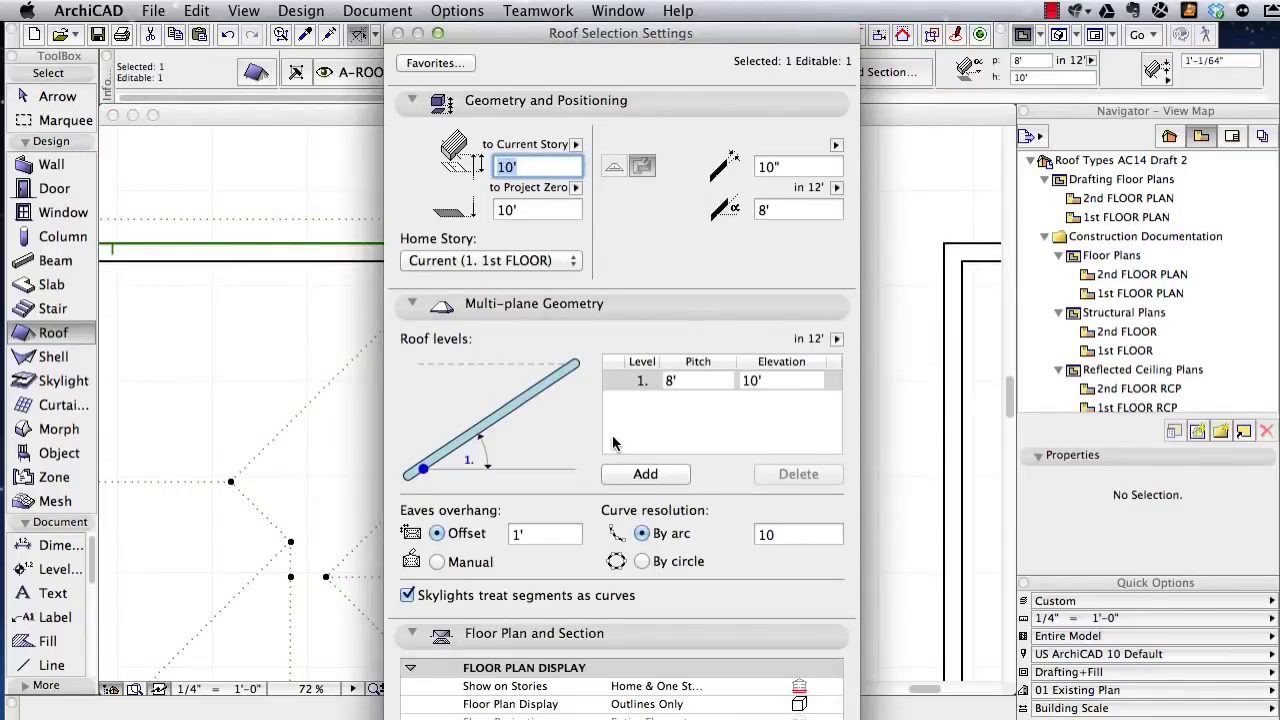
pyautogui.click(407, 303)
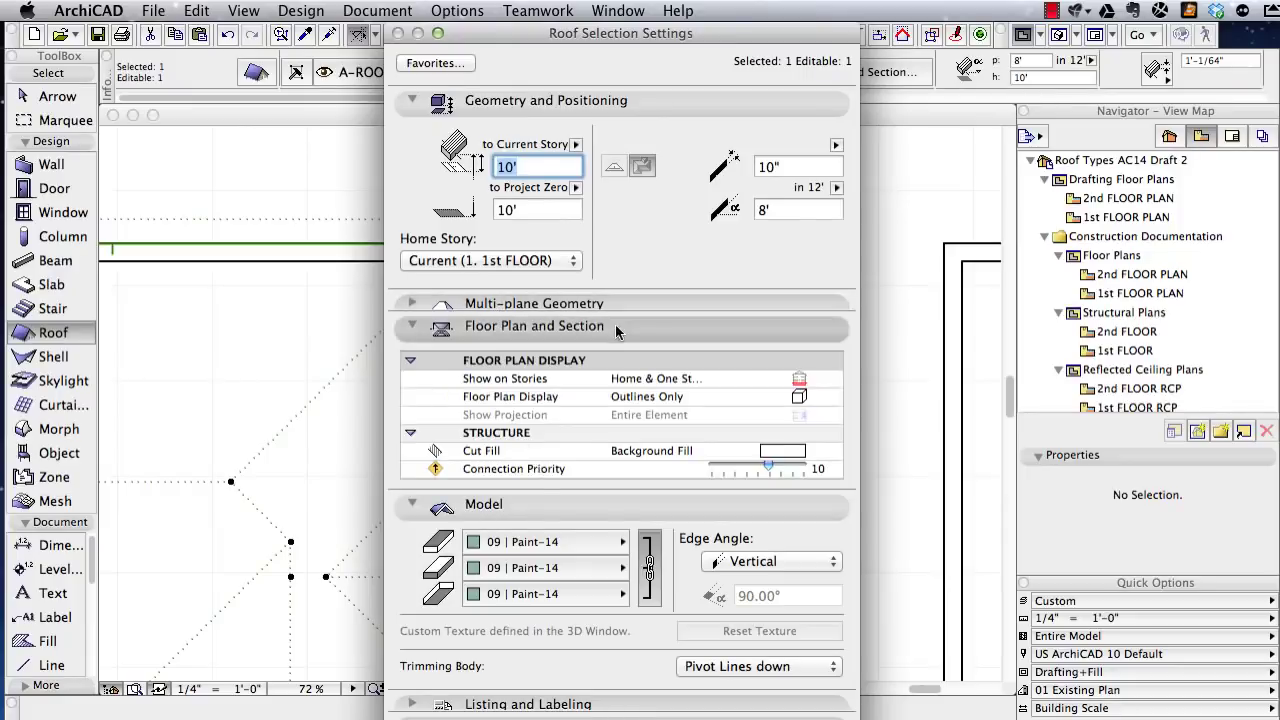
pyautogui.scroll(-5, 805, 414)
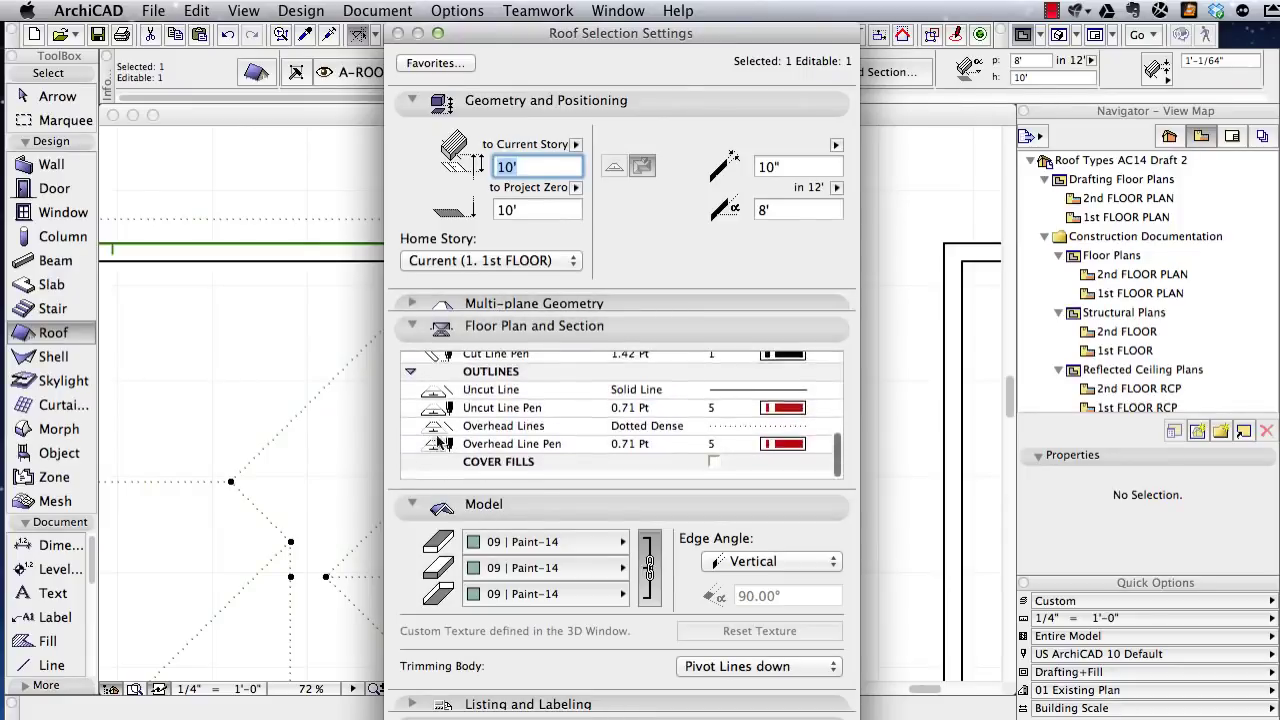
pyautogui.scroll(1, 497, 388)
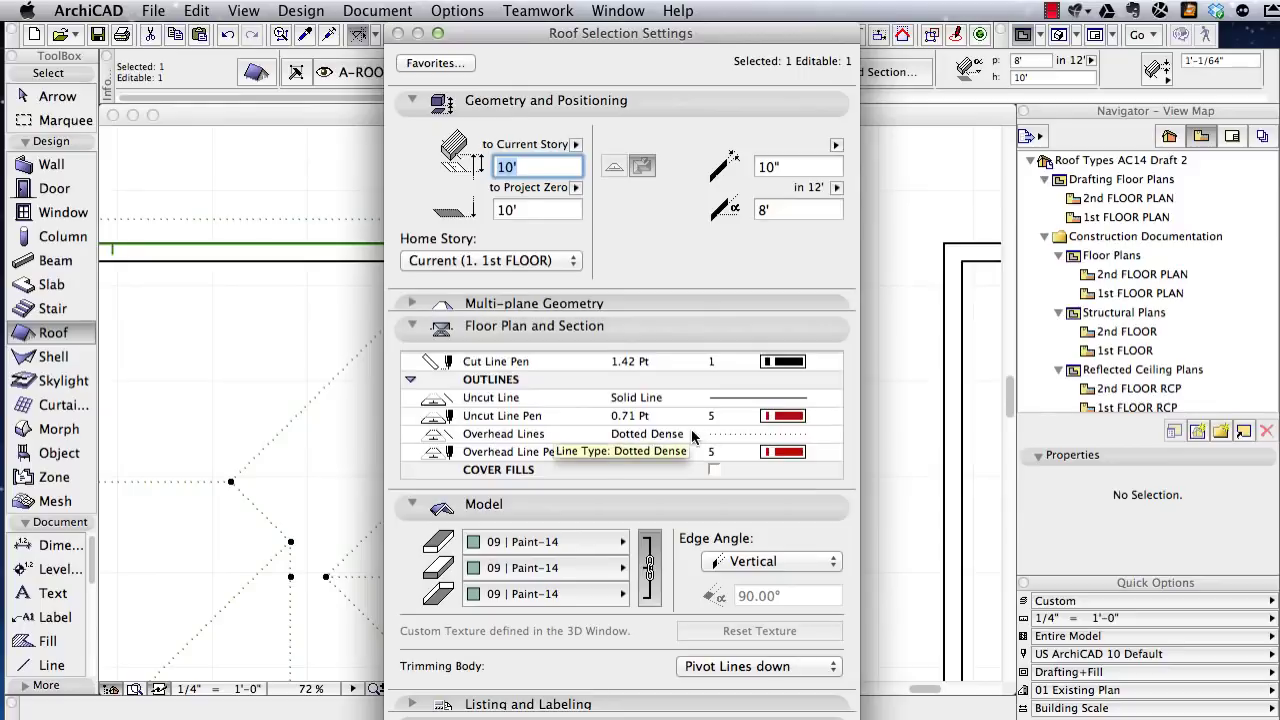
pyautogui.click(766, 437)
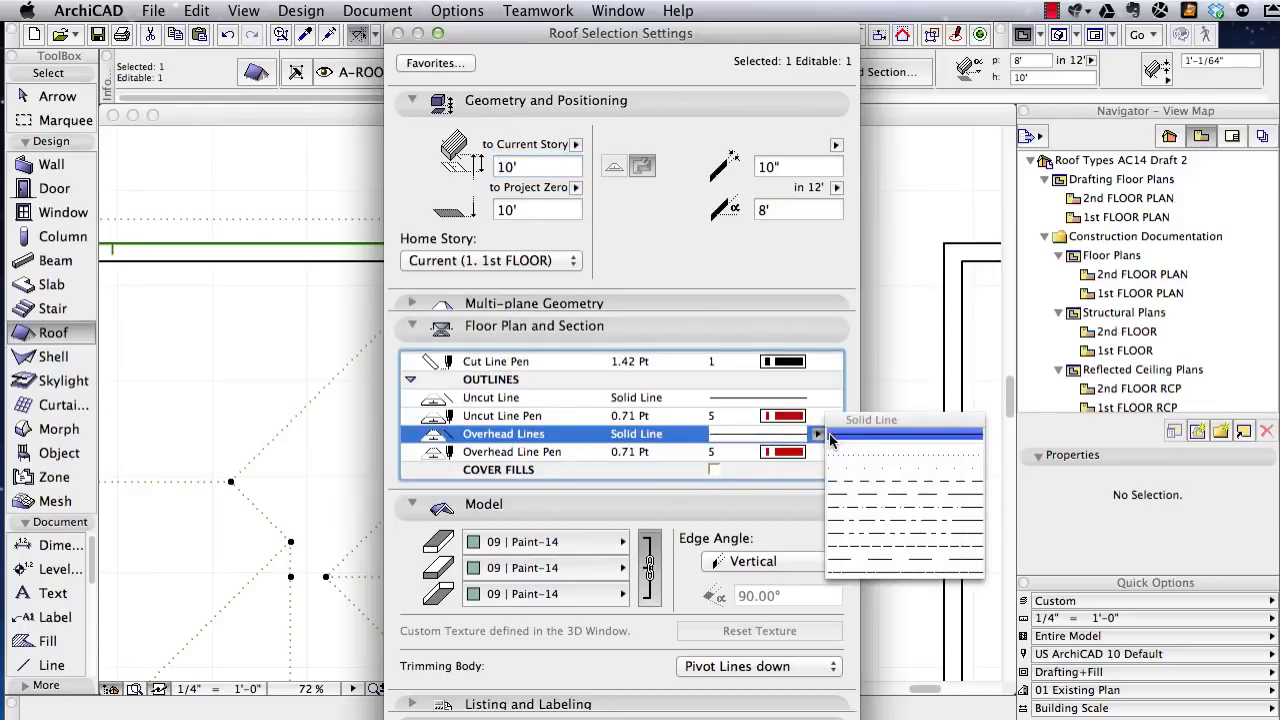
pyautogui.click(847, 438)
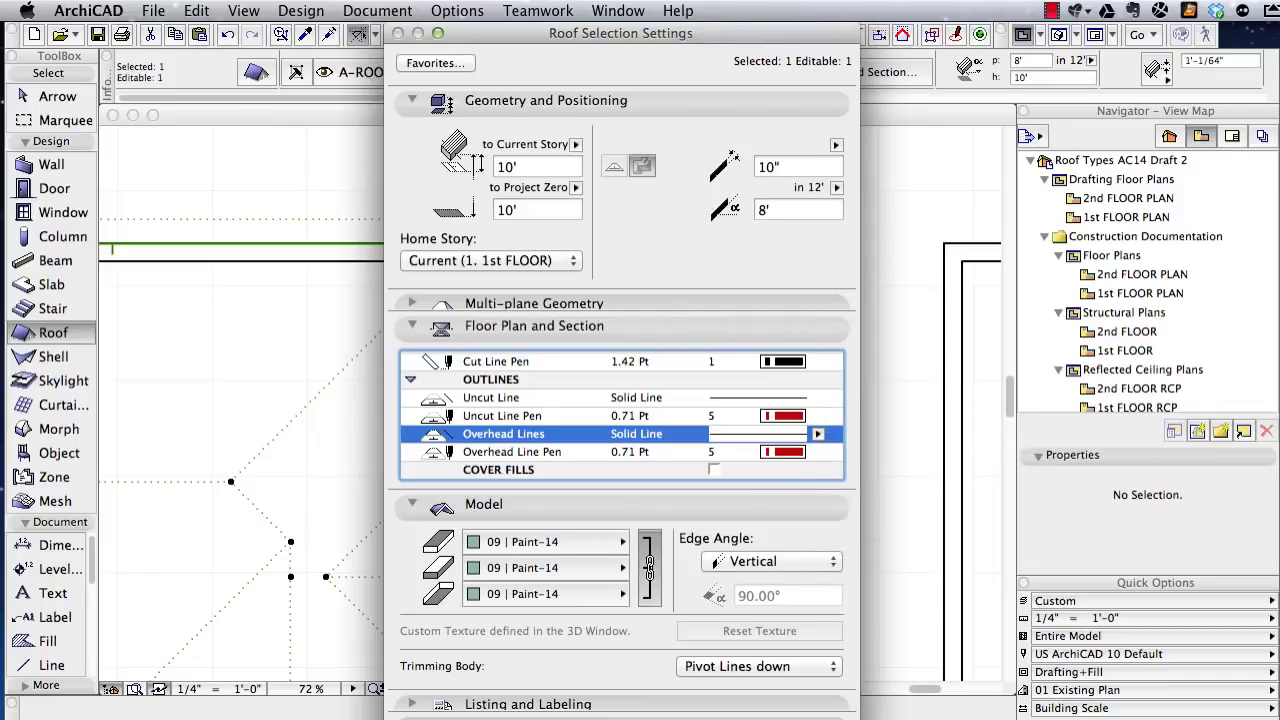
pyautogui.press('Return')
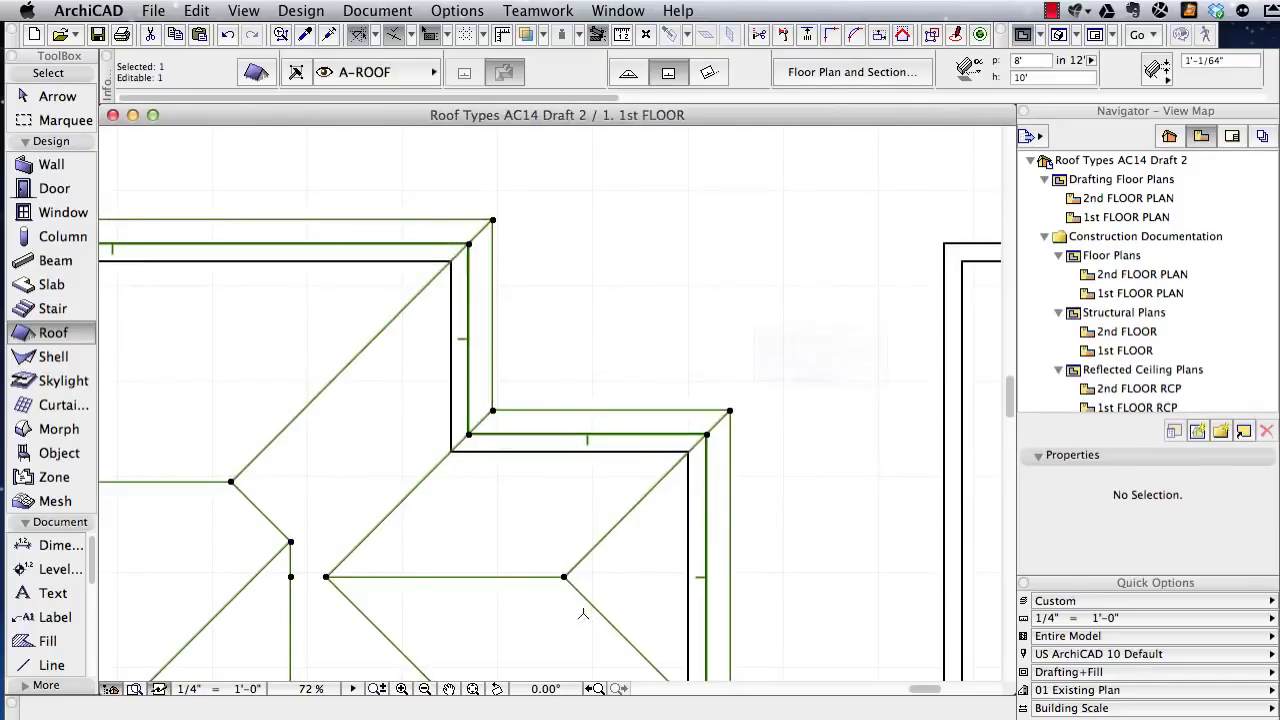
# - Clear the roof selection and create a hip roof from the square building's outer wall outline
pyautogui.click(593, 689)
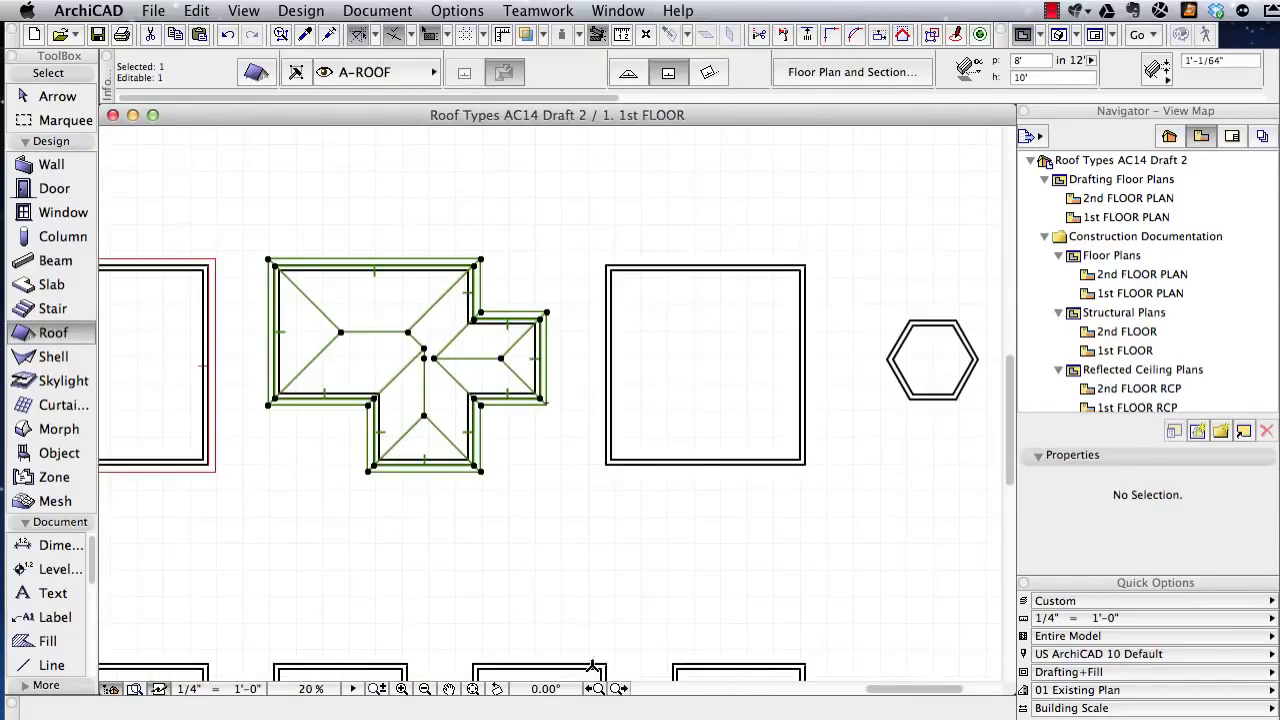
pyautogui.press('Escape')
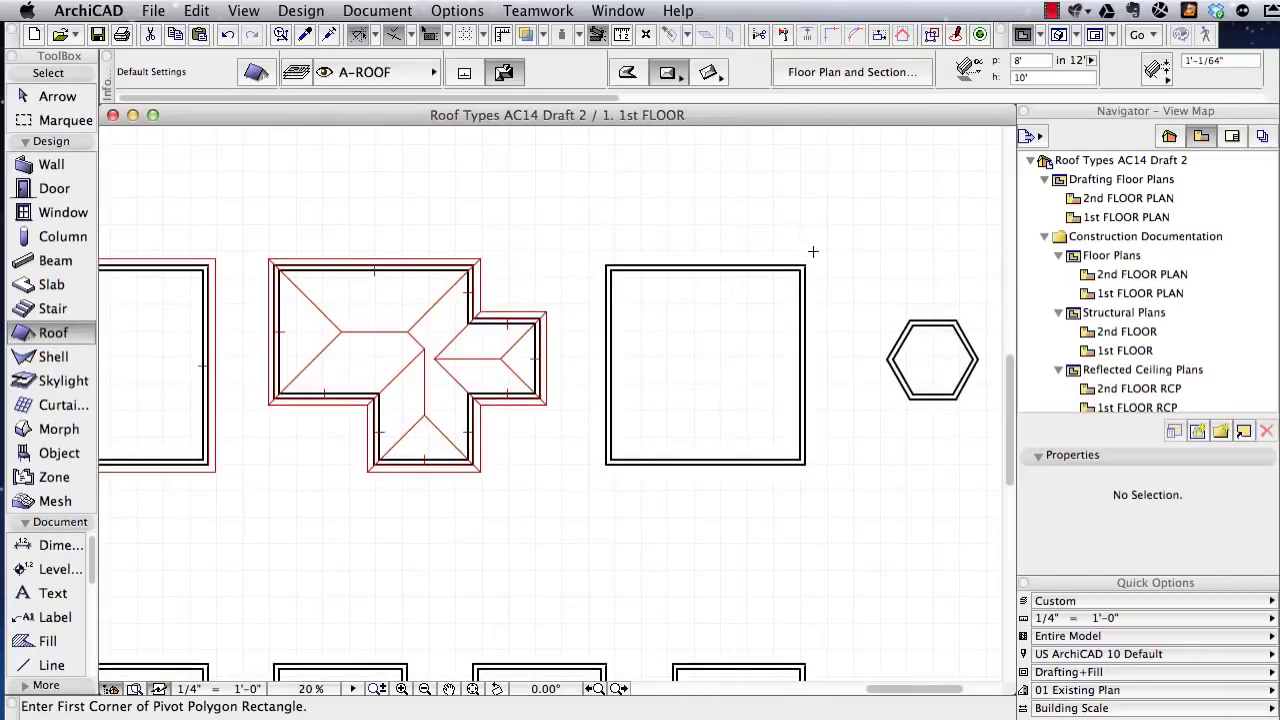
pyautogui.click(808, 263)
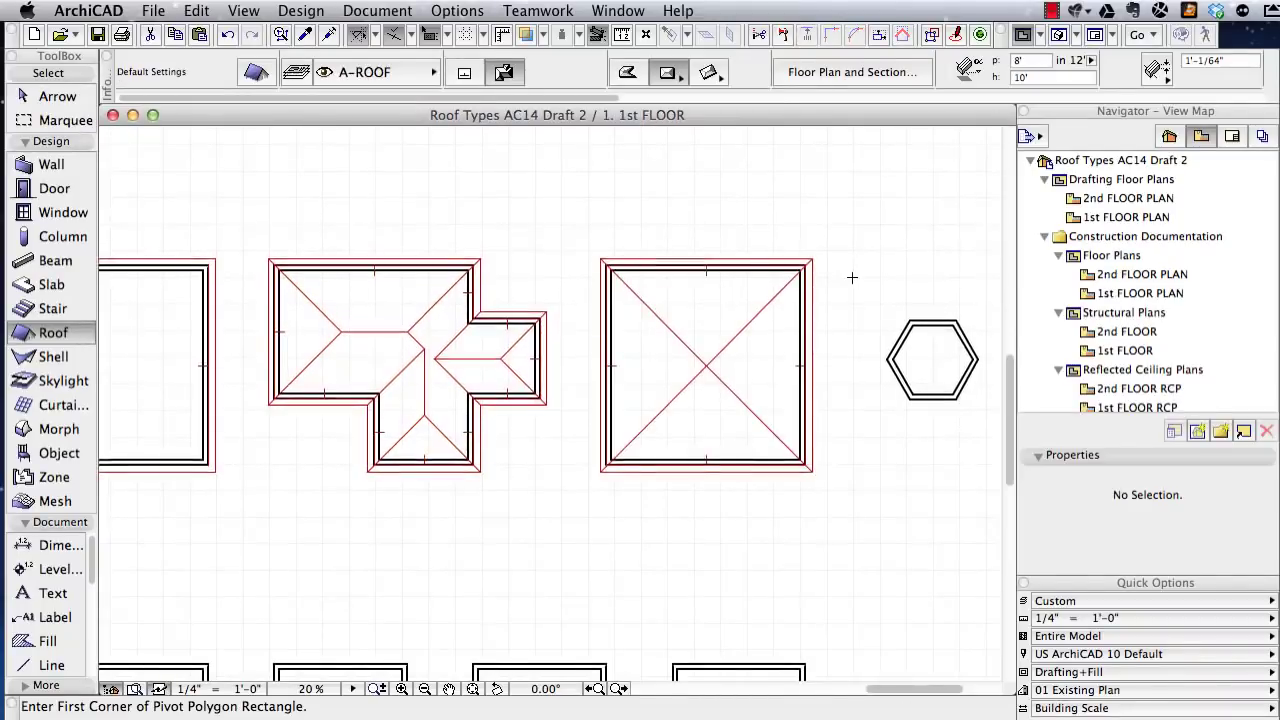
# - Try creating a hip roof from the hexagonal building's inner wall outline and undo it
pyautogui.click(962, 320)
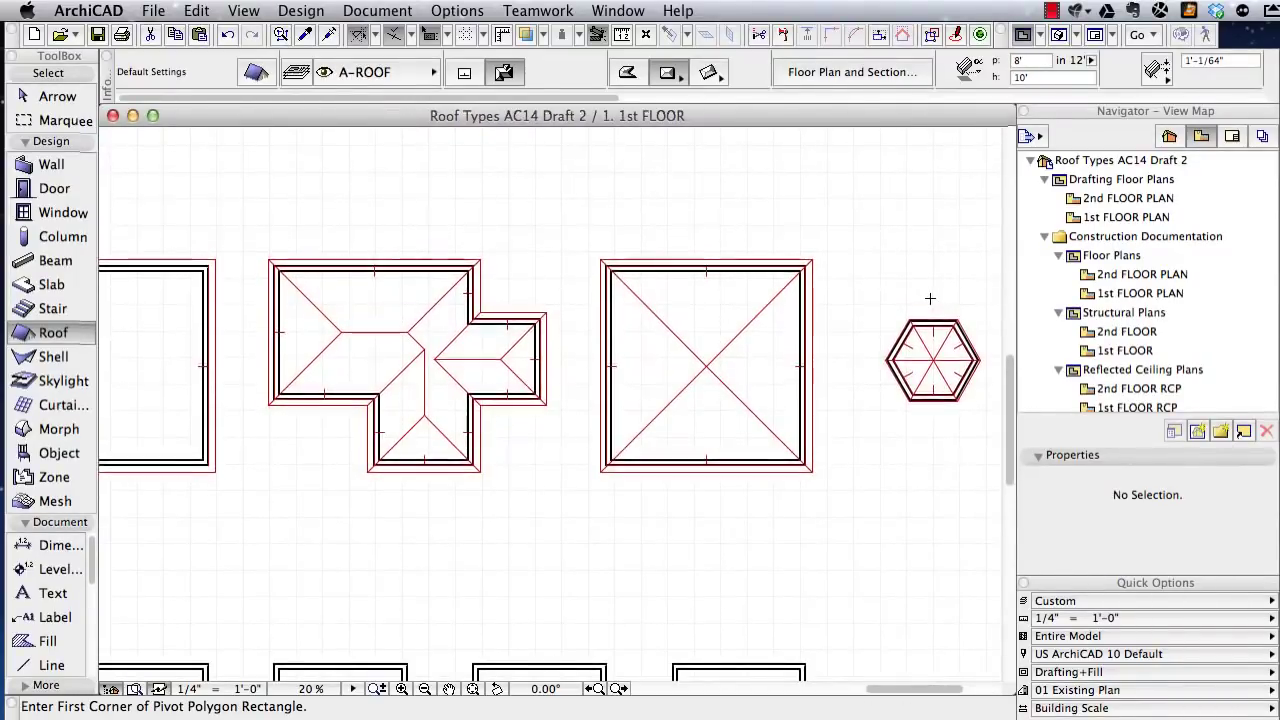
pyautogui.press('super+z')
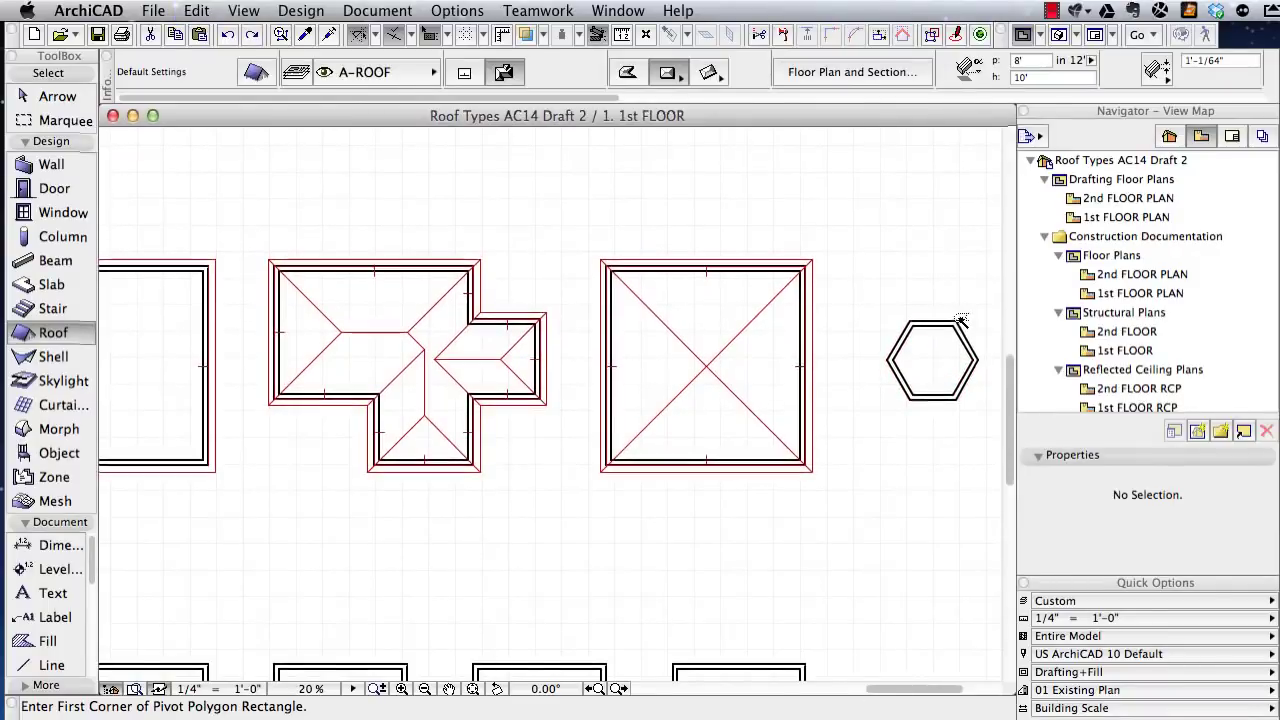
pyautogui.click(961, 321)
pyautogui.scroll(5, 957, 337)
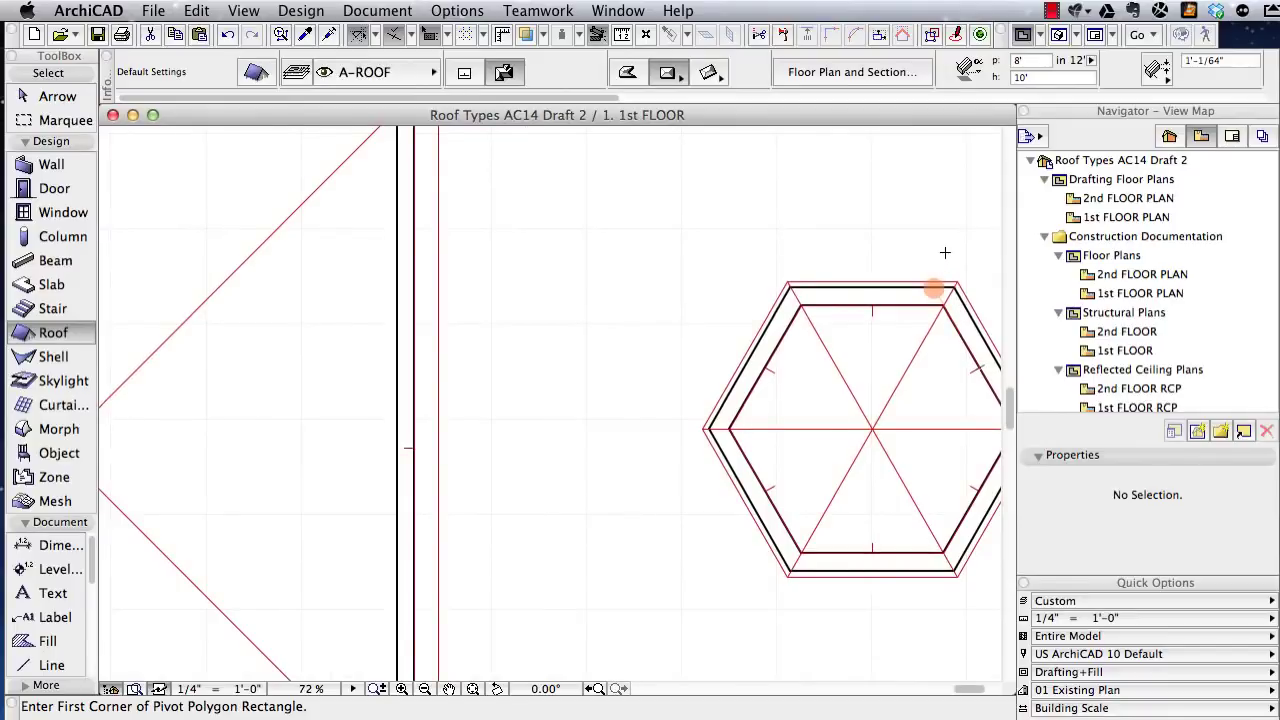
pyautogui.moveTo(946, 257); pyautogui.dragTo(774, 266, button='middle')
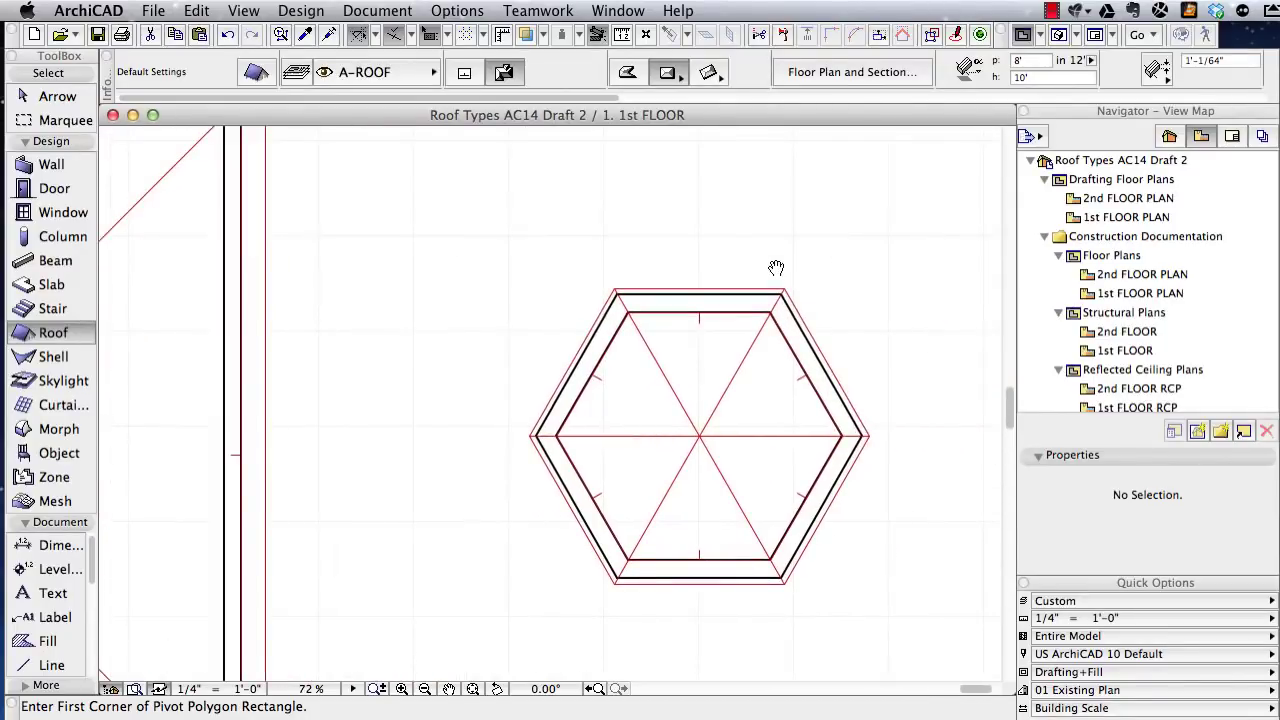
pyautogui.press('super+z')
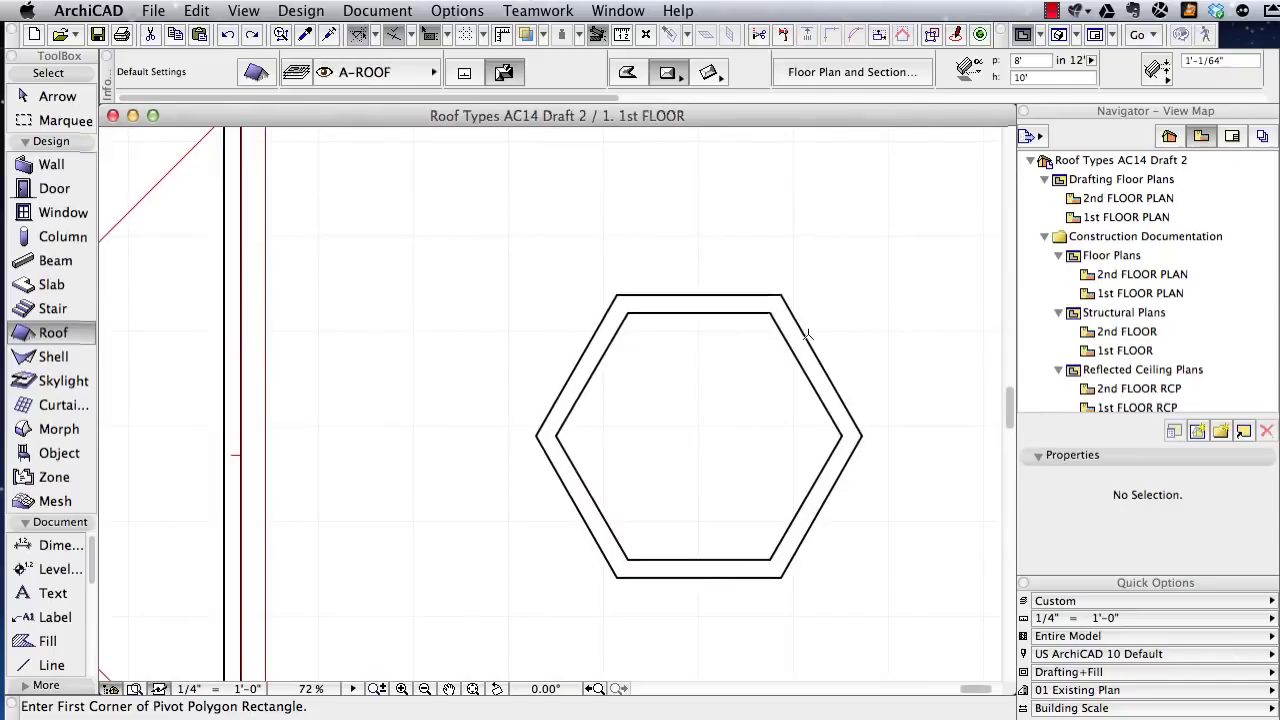
# - Create a hip roof over the hexagonal building with its pivot lines along the outer wall outline
pyautogui.press('super+shift+z')
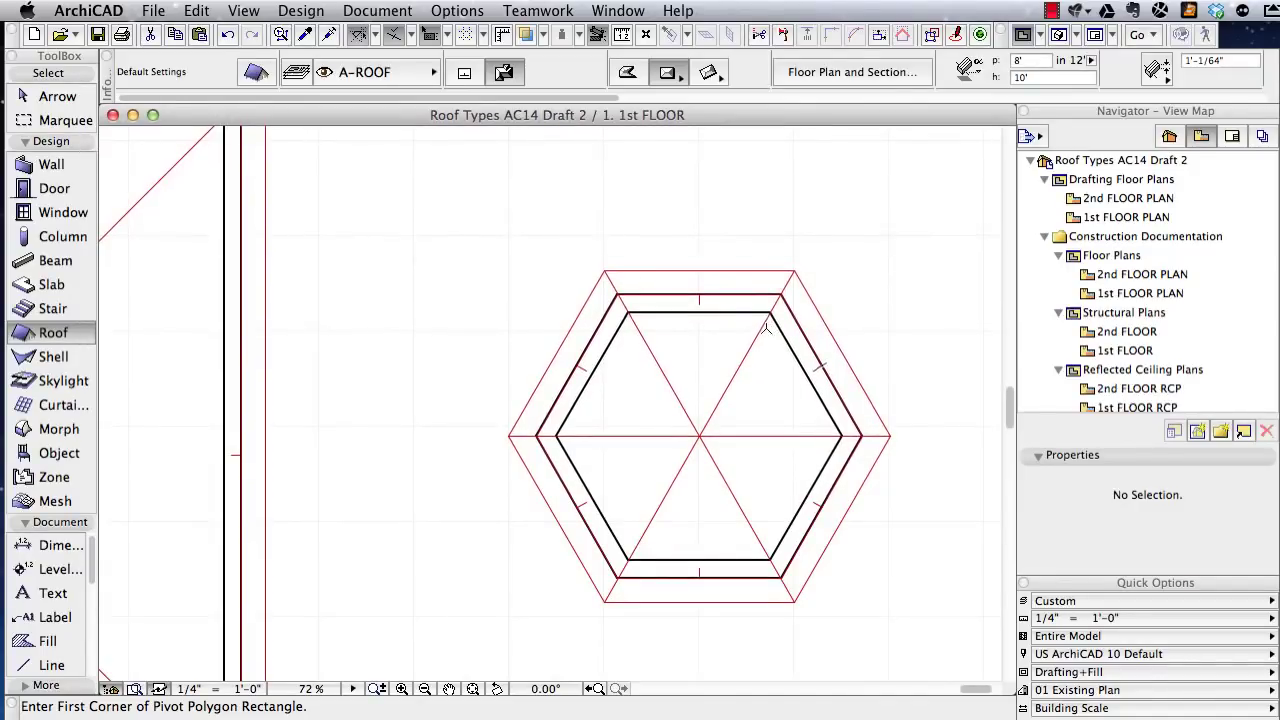
pyautogui.scroll(-5, 766, 327)
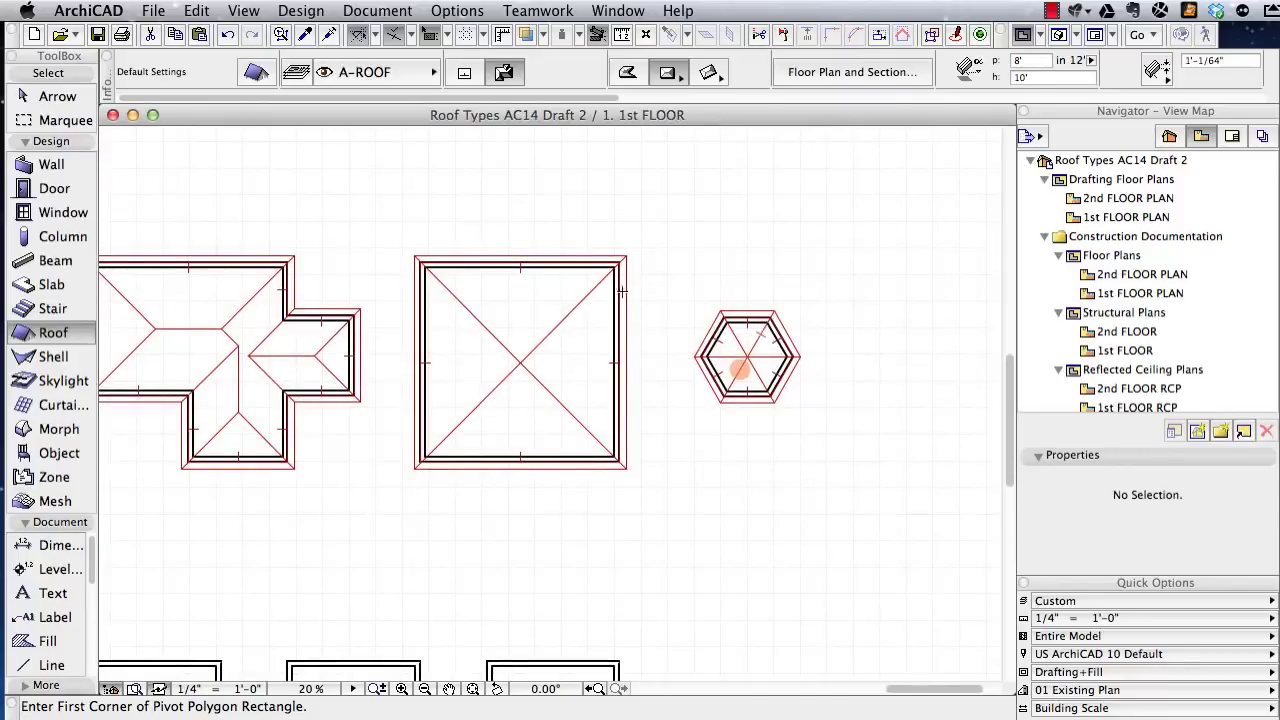
# - Enclose the irregular, square and hexagonal hip-roofed buildings in a marquee and show them in 3D from an elevated angle
pyautogui.moveTo(339, 230); pyautogui.dragTo(443, 223, button='middle')
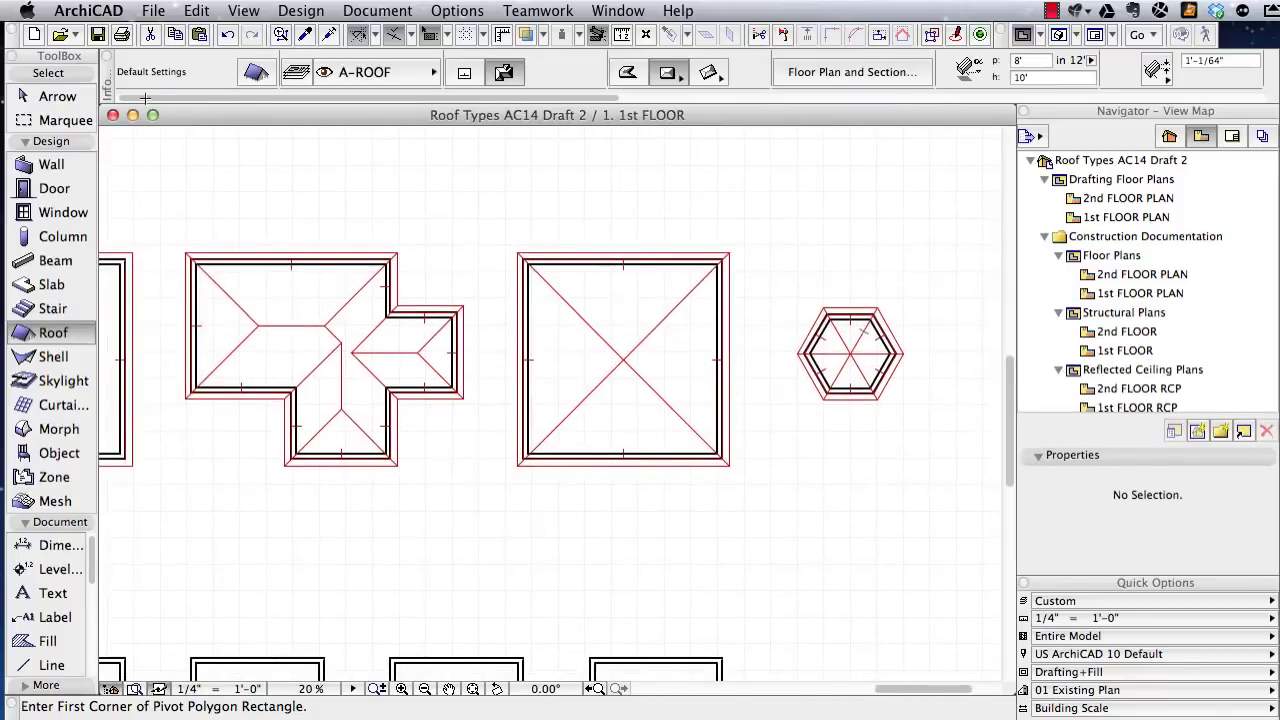
pyautogui.click(72, 120)
pyautogui.click(164, 178)
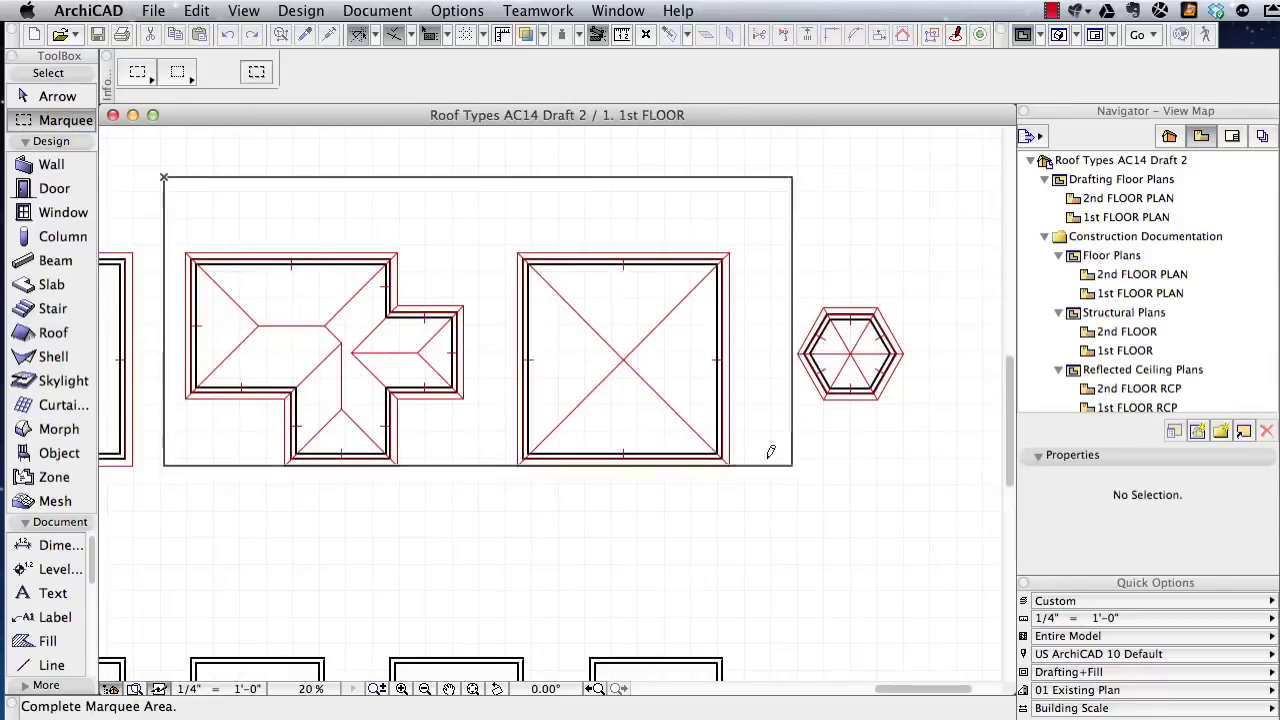
pyautogui.click(920, 509)
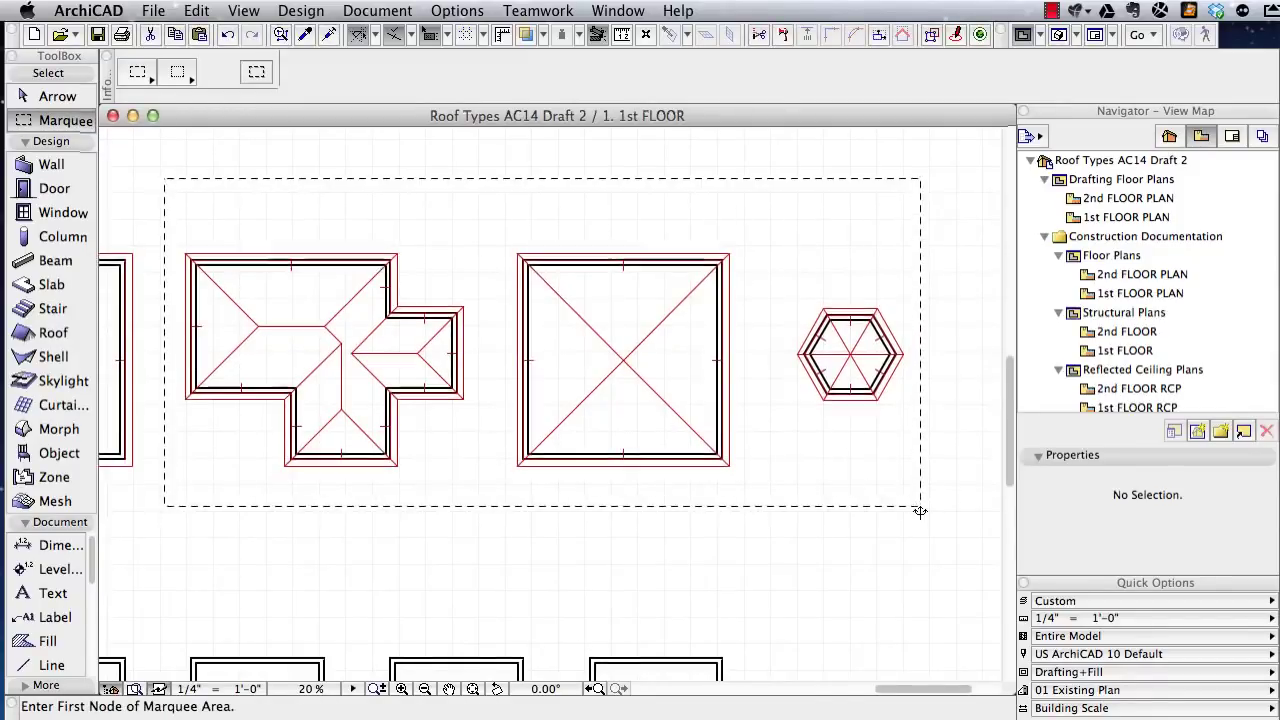
pyautogui.press('F5')
pyautogui.press('super+apostrophe')
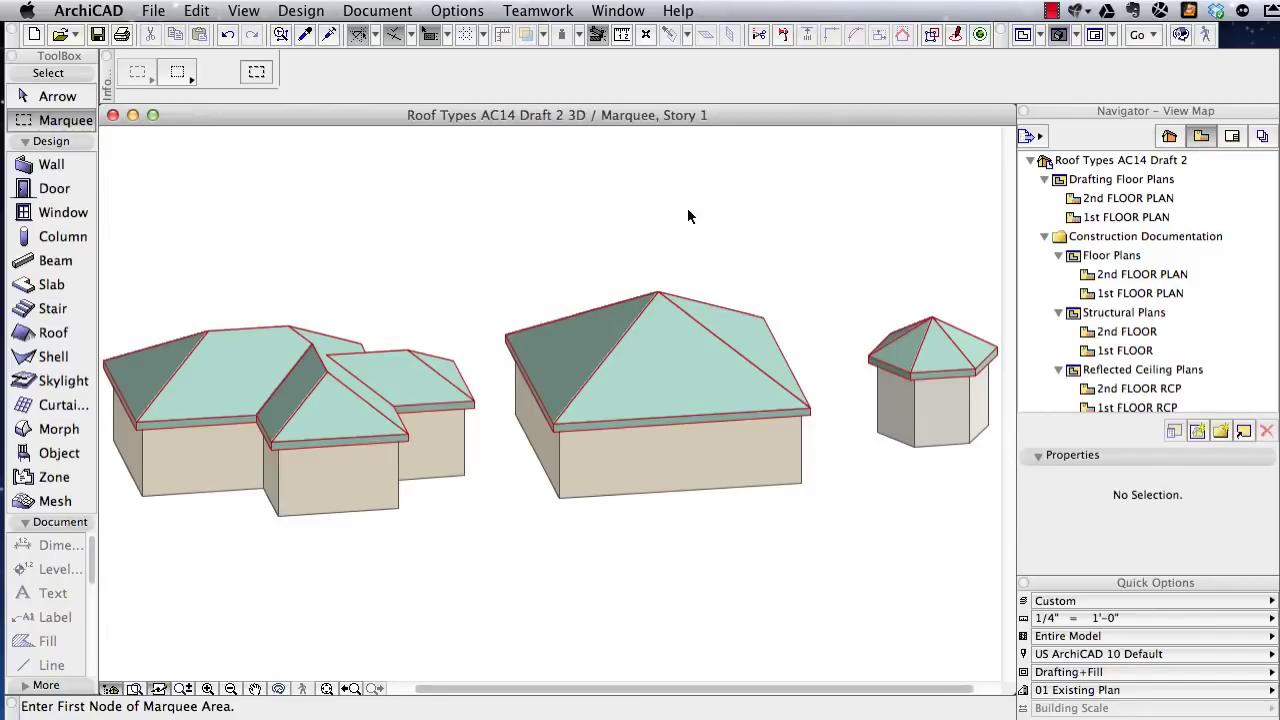
pyautogui.keyDown('shift'); pyautogui.moveTo(686, 209); pyautogui.dragTo(483, 255, button='middle'); pyautogui.keyUp('shift')
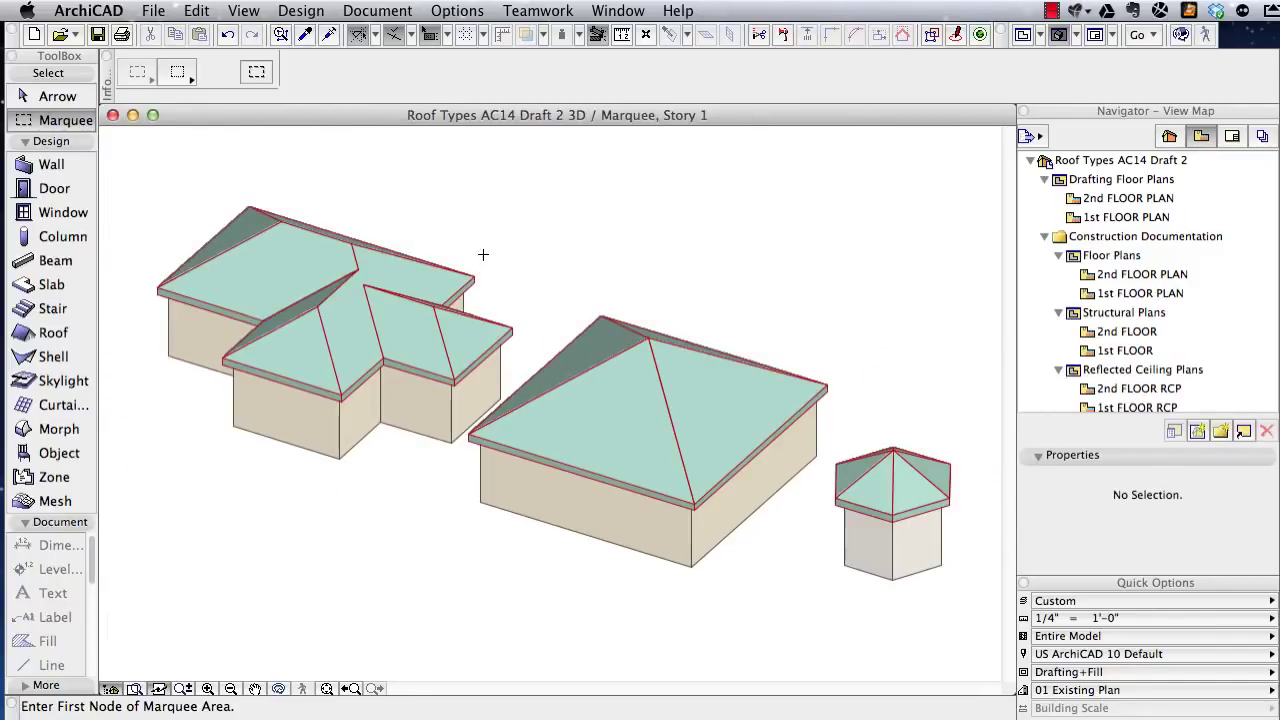
# - Set the eaves overhang offset of the irregular building's hip roof to 3' in its multi-plane geometry settings
pyautogui.keyDown('shift'); pyautogui.click(428, 337); pyautogui.keyUp('shift')
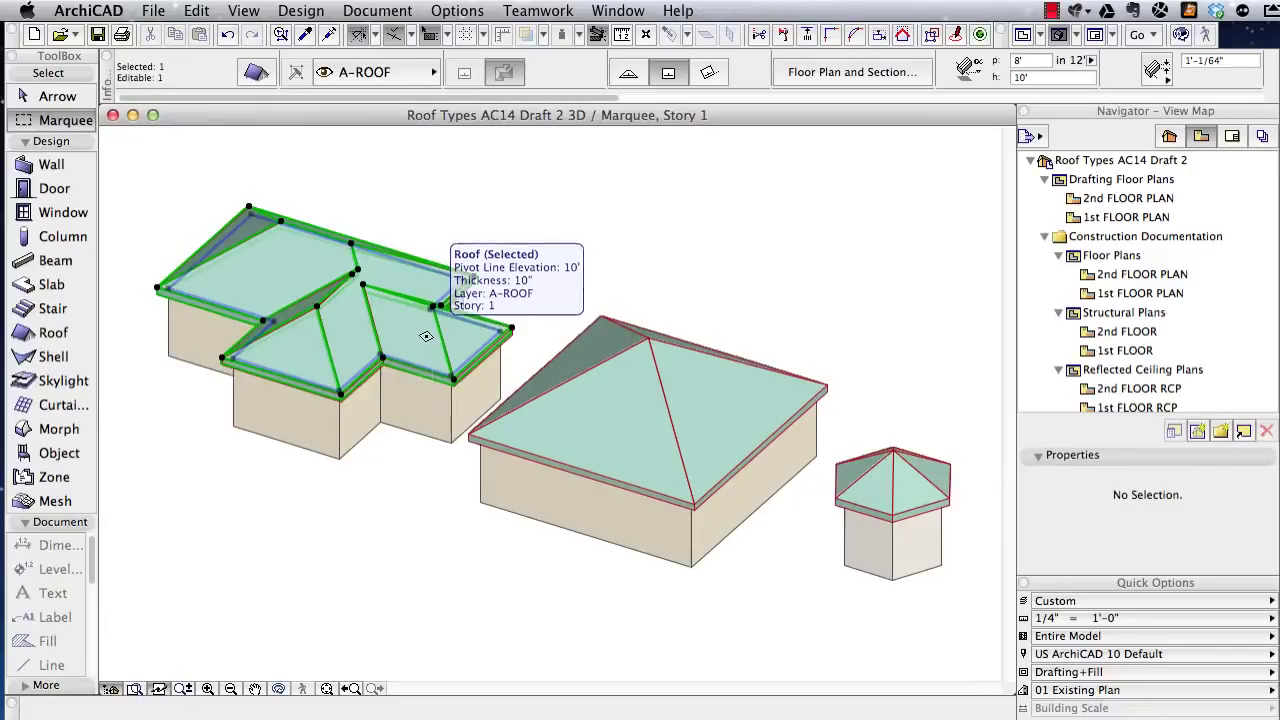
pyautogui.click(258, 73)
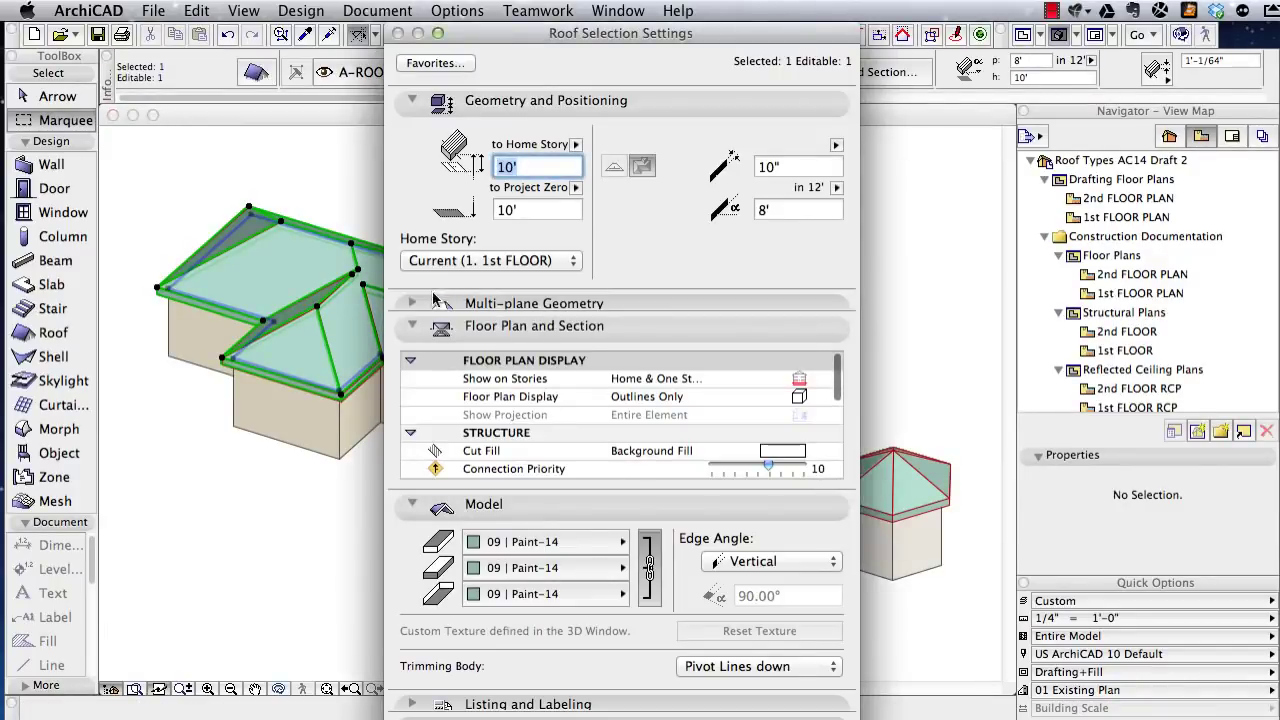
pyautogui.click(530, 303)
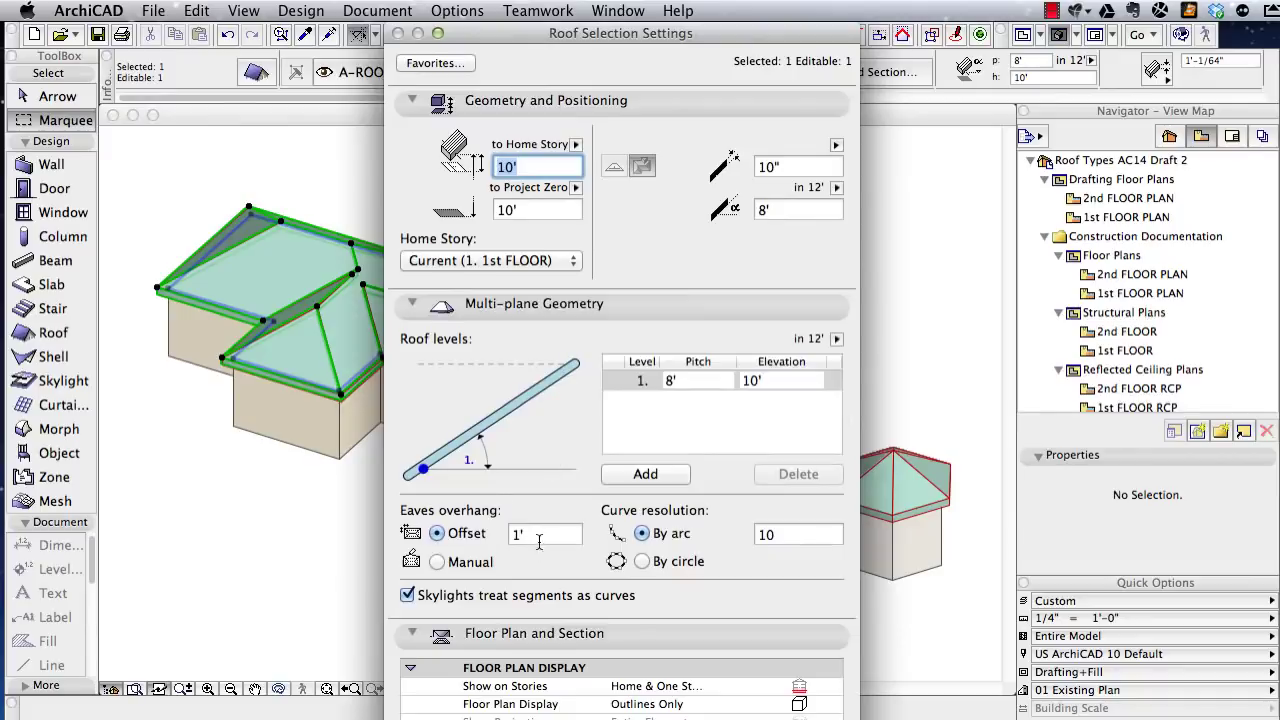
pyautogui.click(539, 541)
pyautogui.write('2')
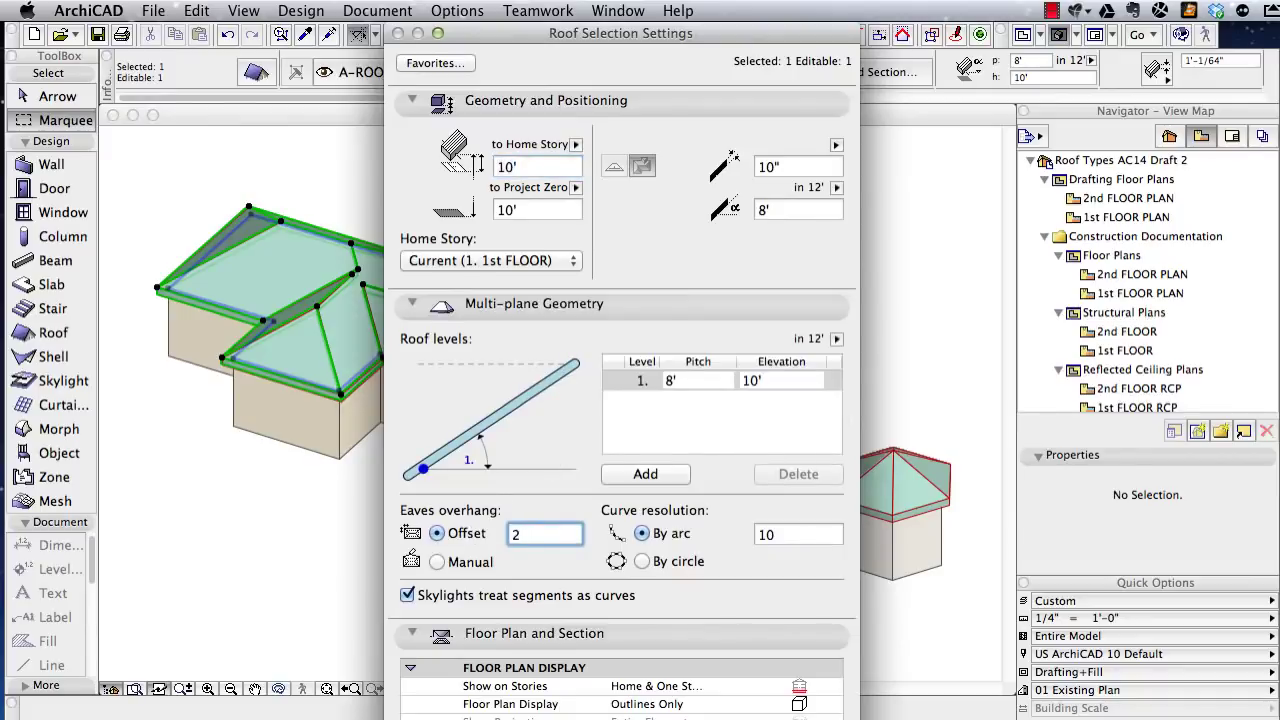
pyautogui.click(444, 537)
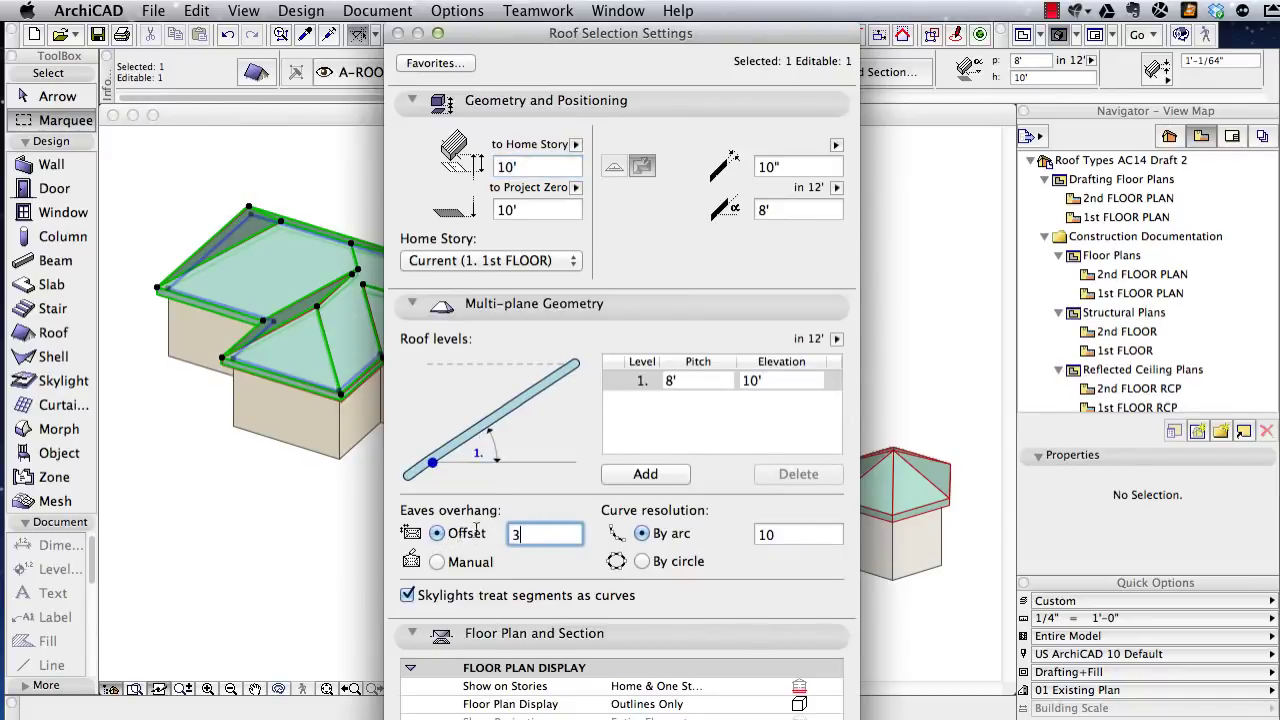
pyautogui.write("3'")
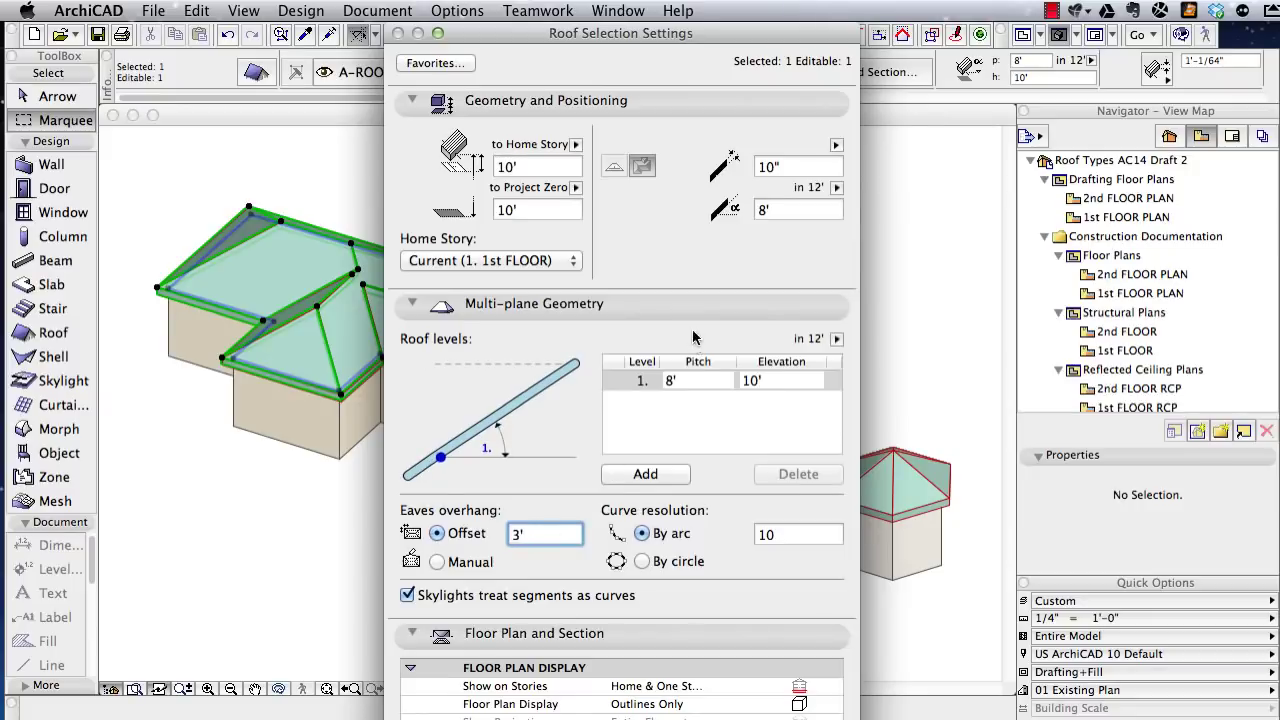
# - Set the irregular building's roof pitch to 12 in 12', apply the settings and clear the selection
pyautogui.click(693, 380)
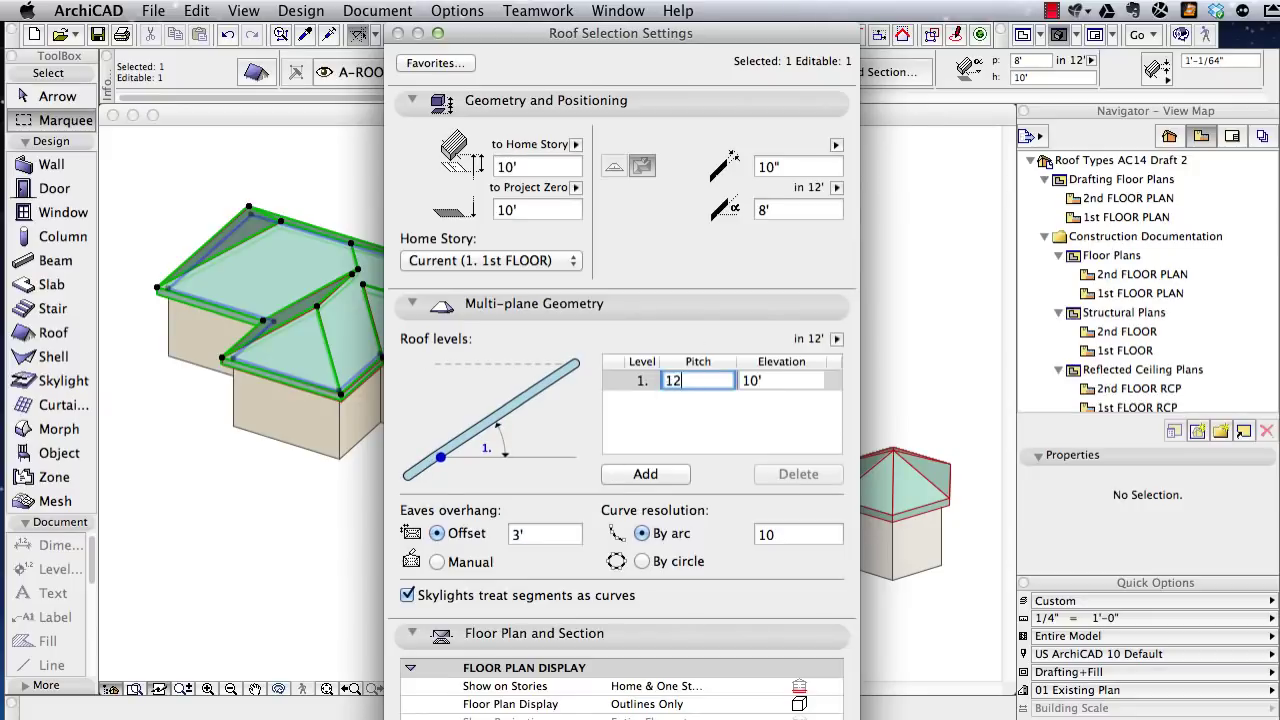
pyautogui.write('12')
pyautogui.press('Return')
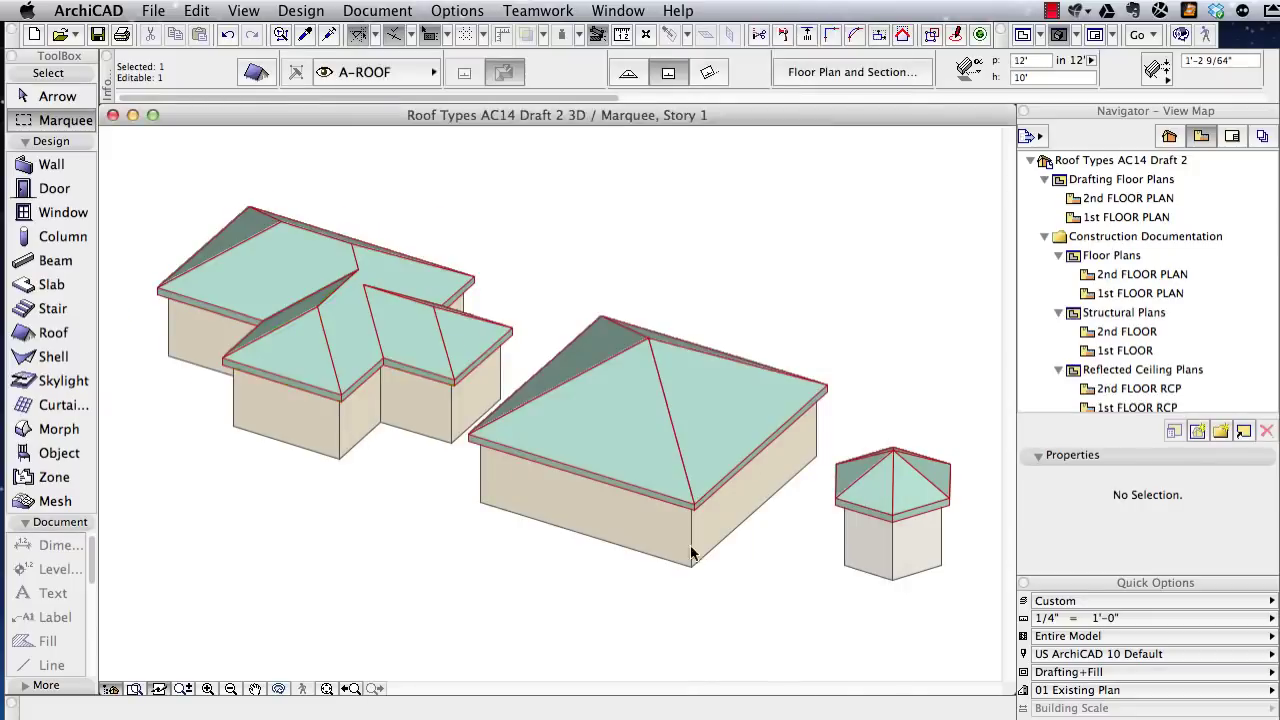
pyautogui.press('Escape')
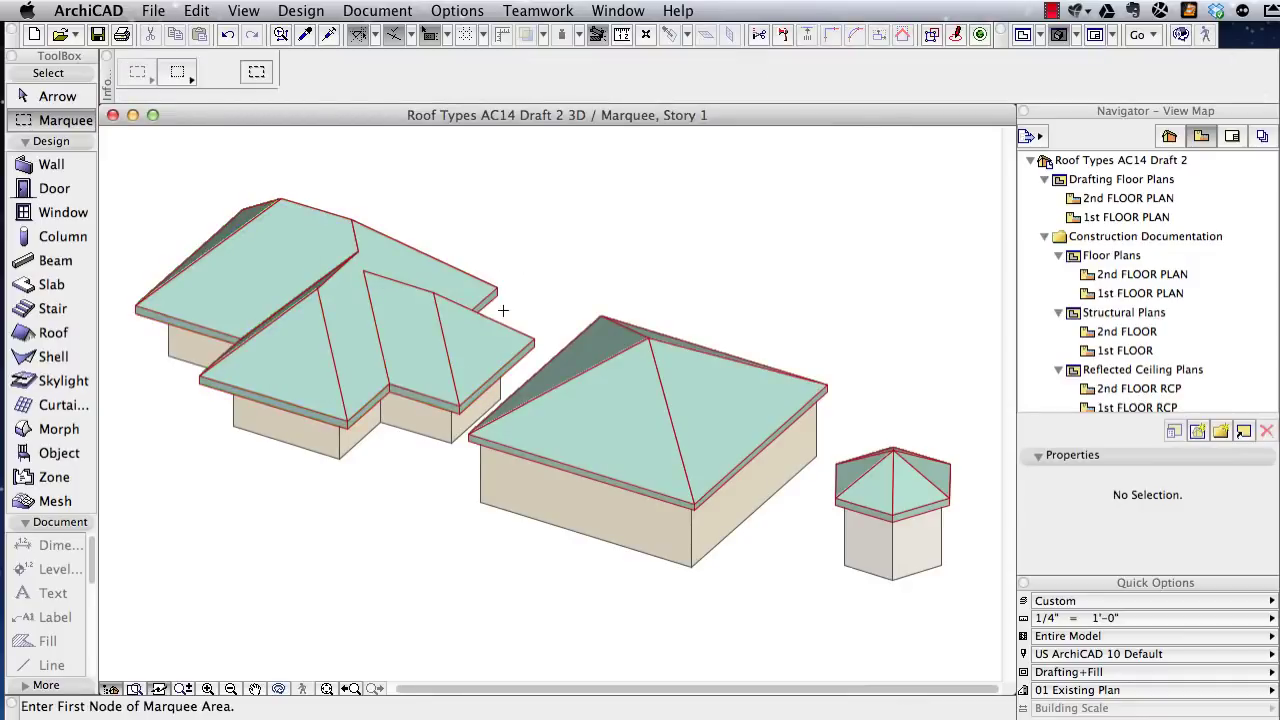
# - Undo the overhang and pitch changes on the irregular building's roof and deselect it
pyautogui.click(502, 311)
pyautogui.press('Escape')
pyautogui.press('super+z')
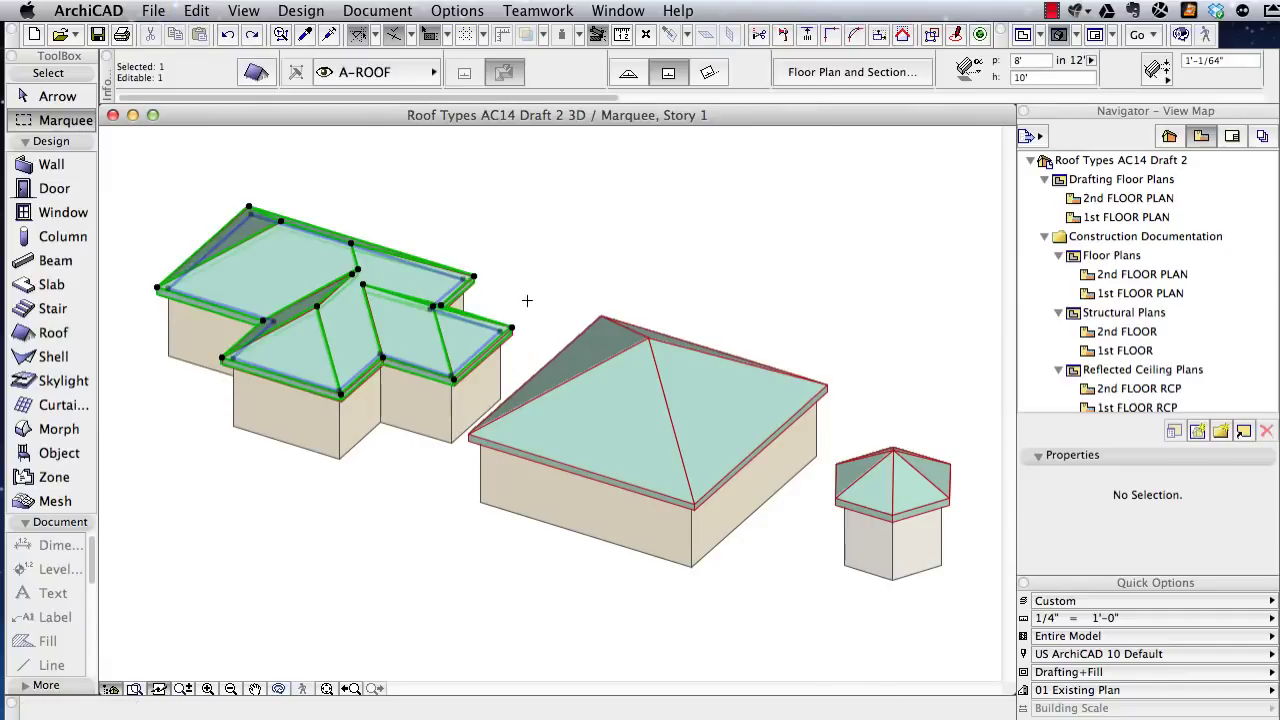
pyautogui.press('Escape')
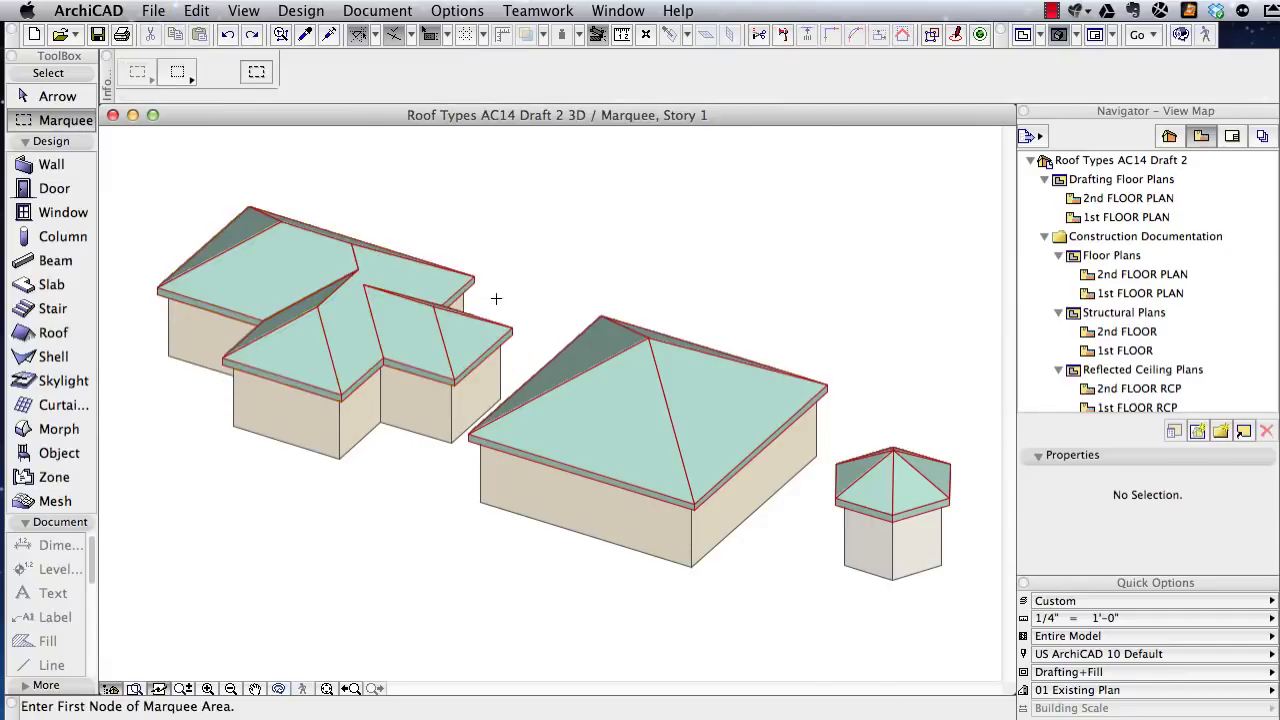
# - Convert the hip end plane of the irregular building's short side wing to a gable, applying it only to that plane
pyautogui.scroll(5, 494, 297)
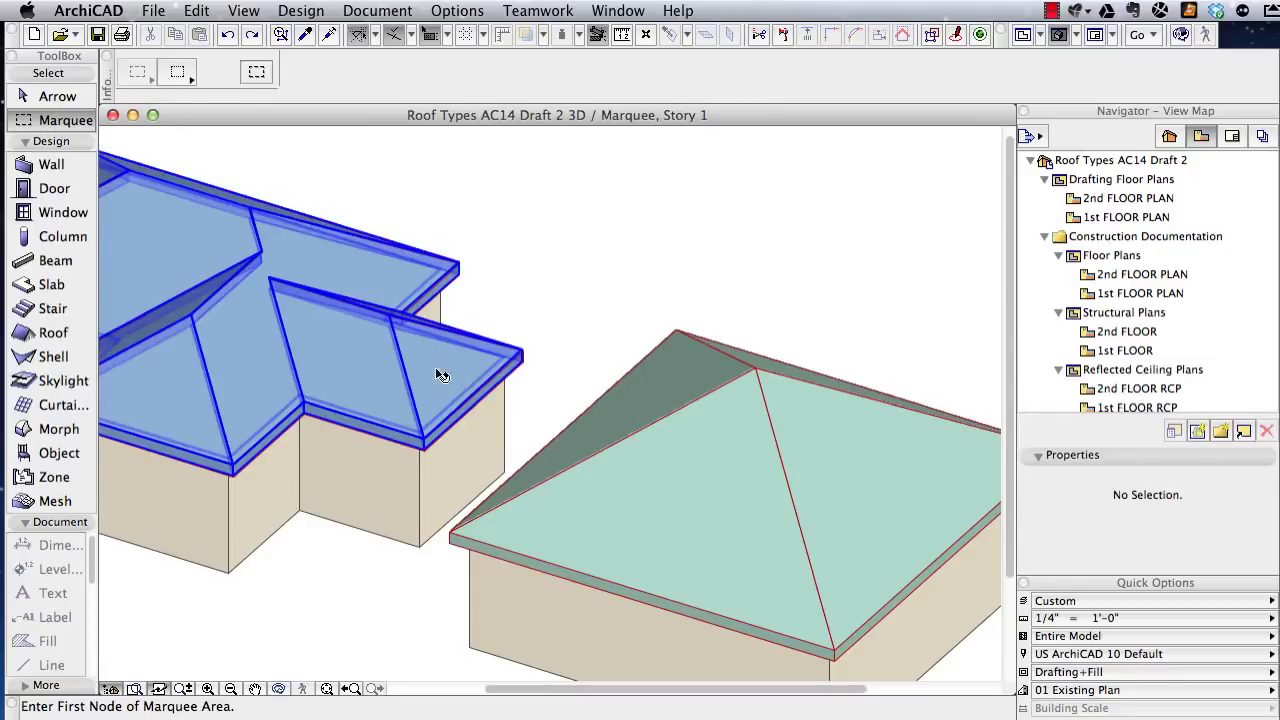
pyautogui.click(438, 368)
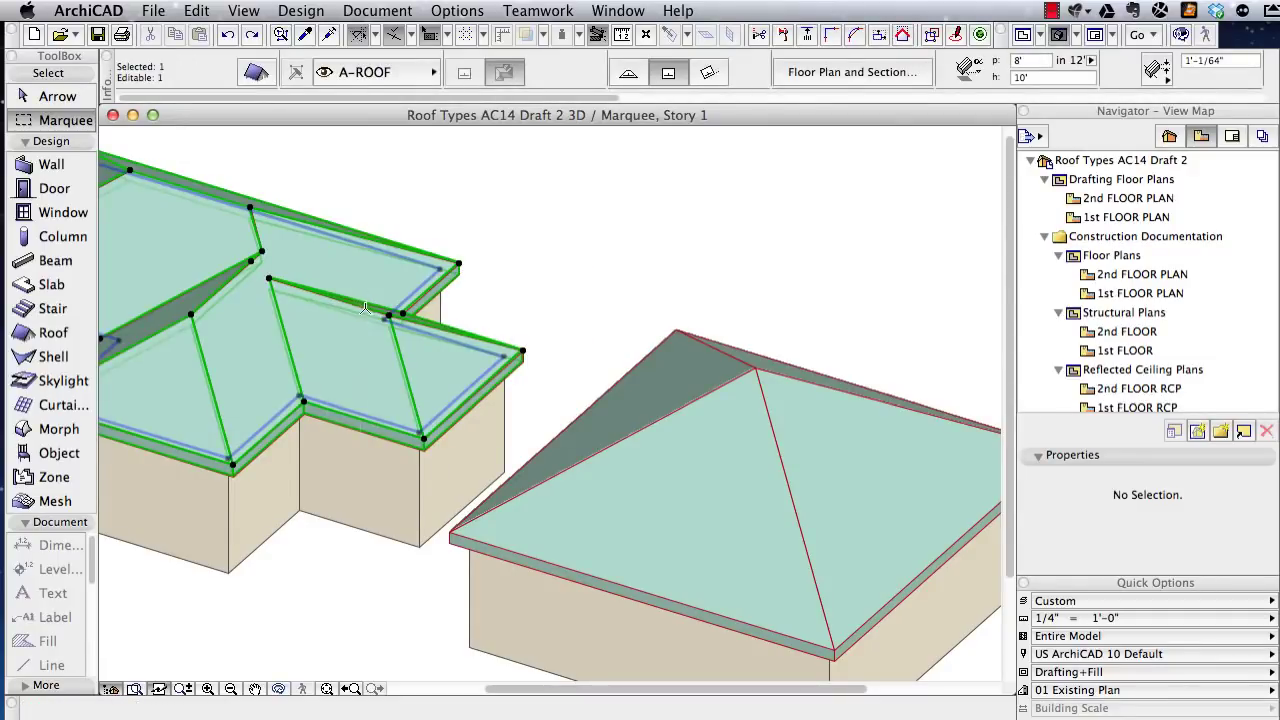
pyautogui.keyDown('shift'); pyautogui.moveTo(471, 300); pyautogui.dragTo(440, 340, button='middle'); pyautogui.keyUp('shift')
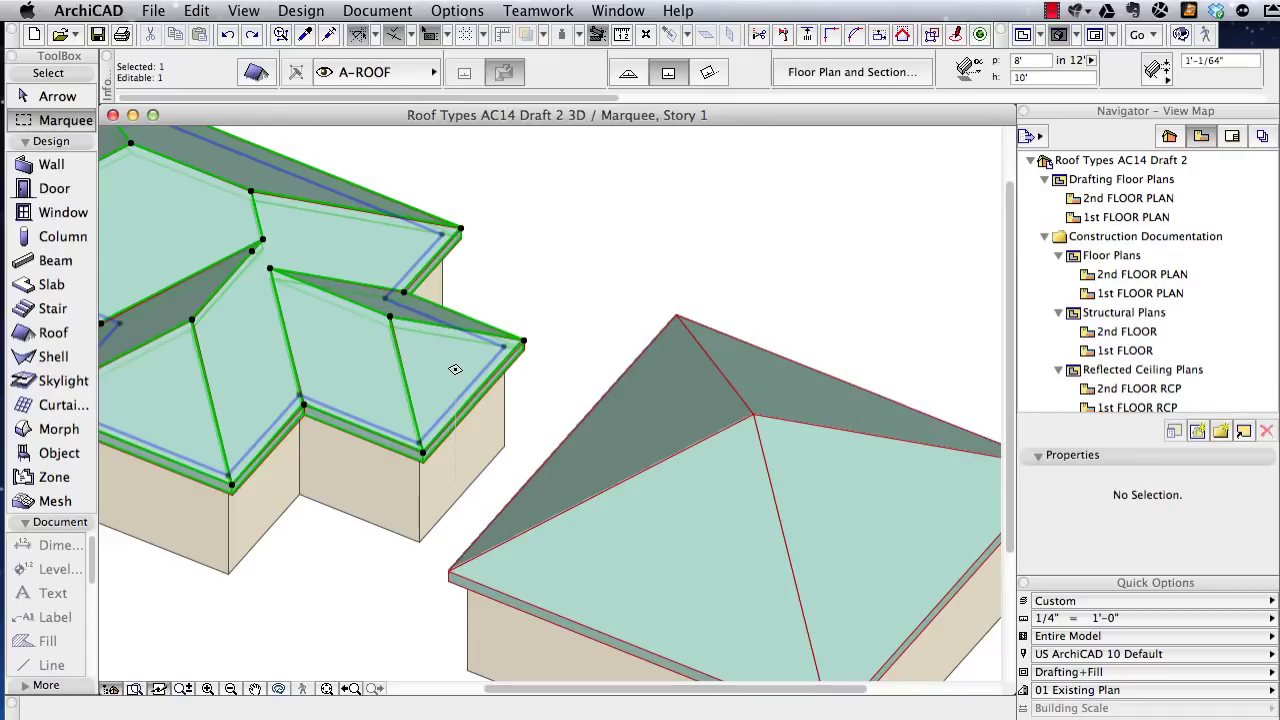
pyautogui.scroll(3, 455, 370)
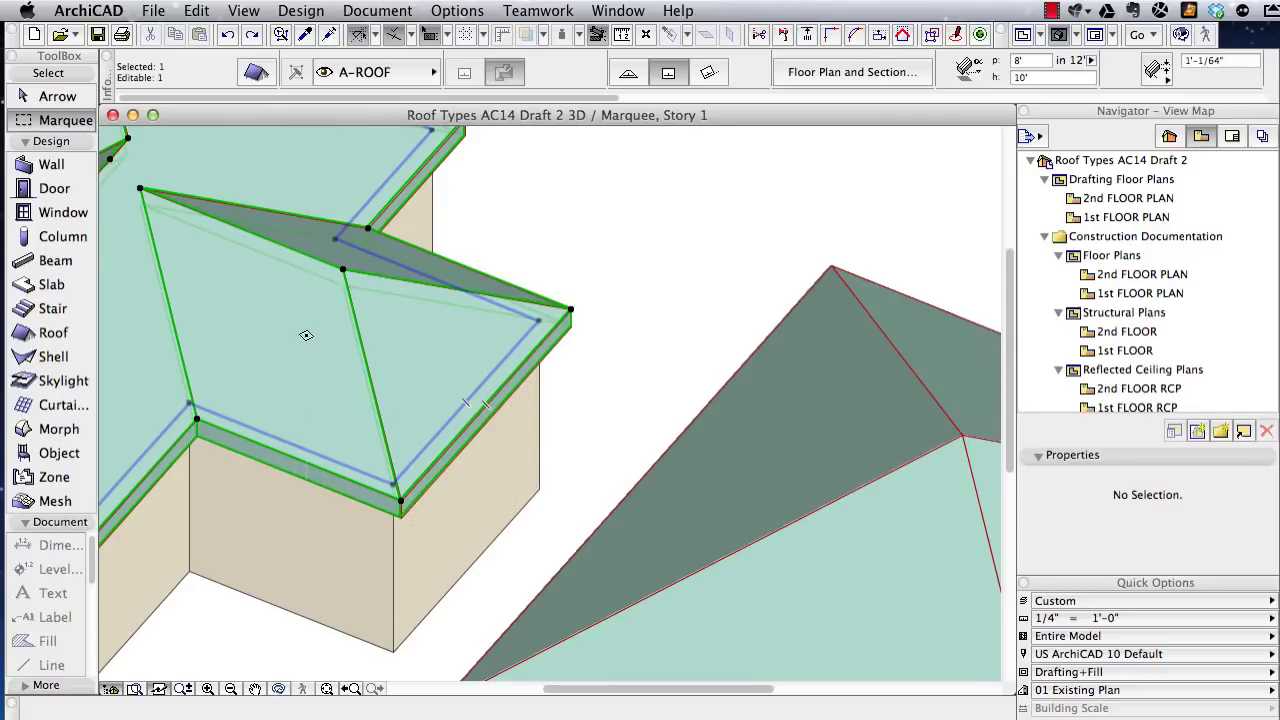
pyautogui.click(487, 376)
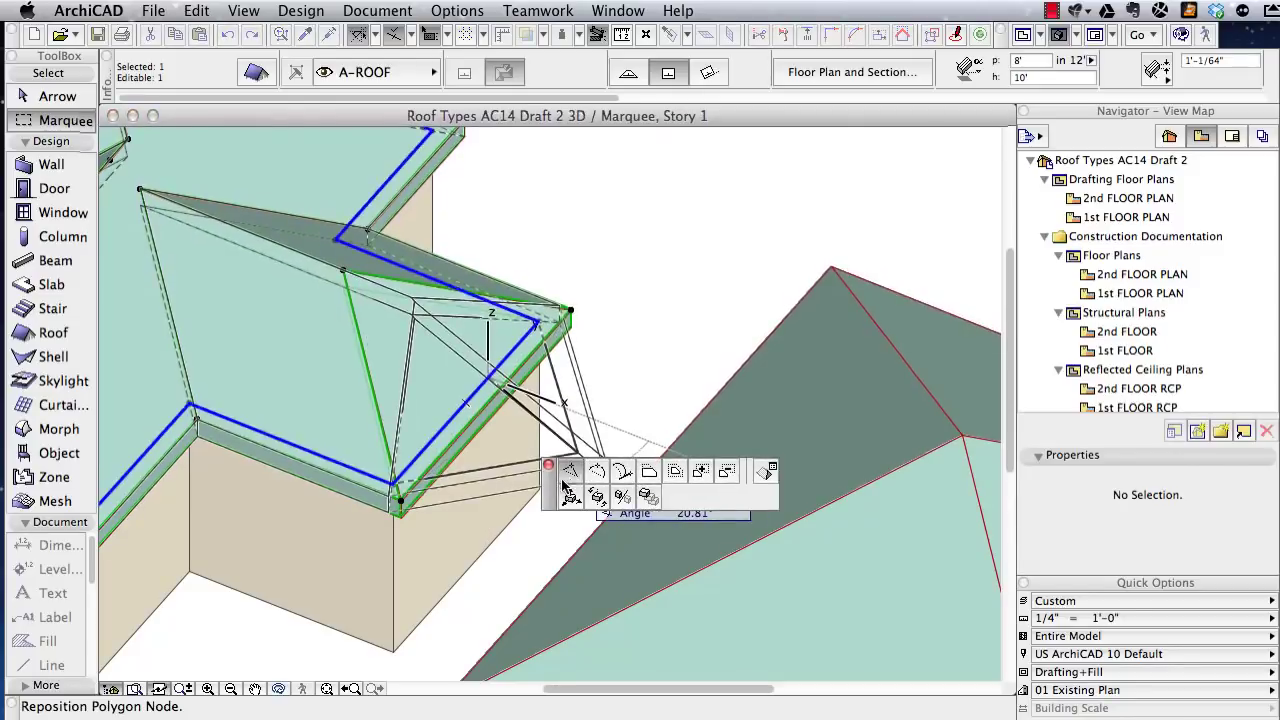
pyautogui.click(766, 472)
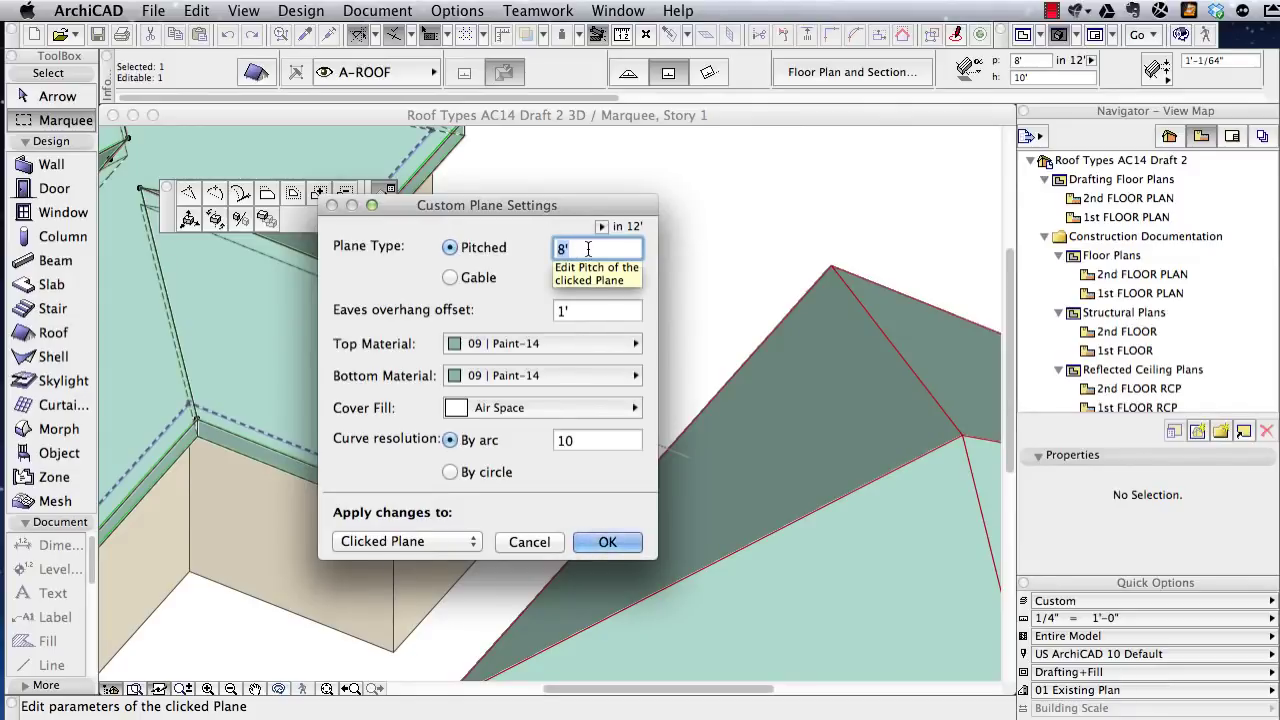
pyautogui.click(451, 278)
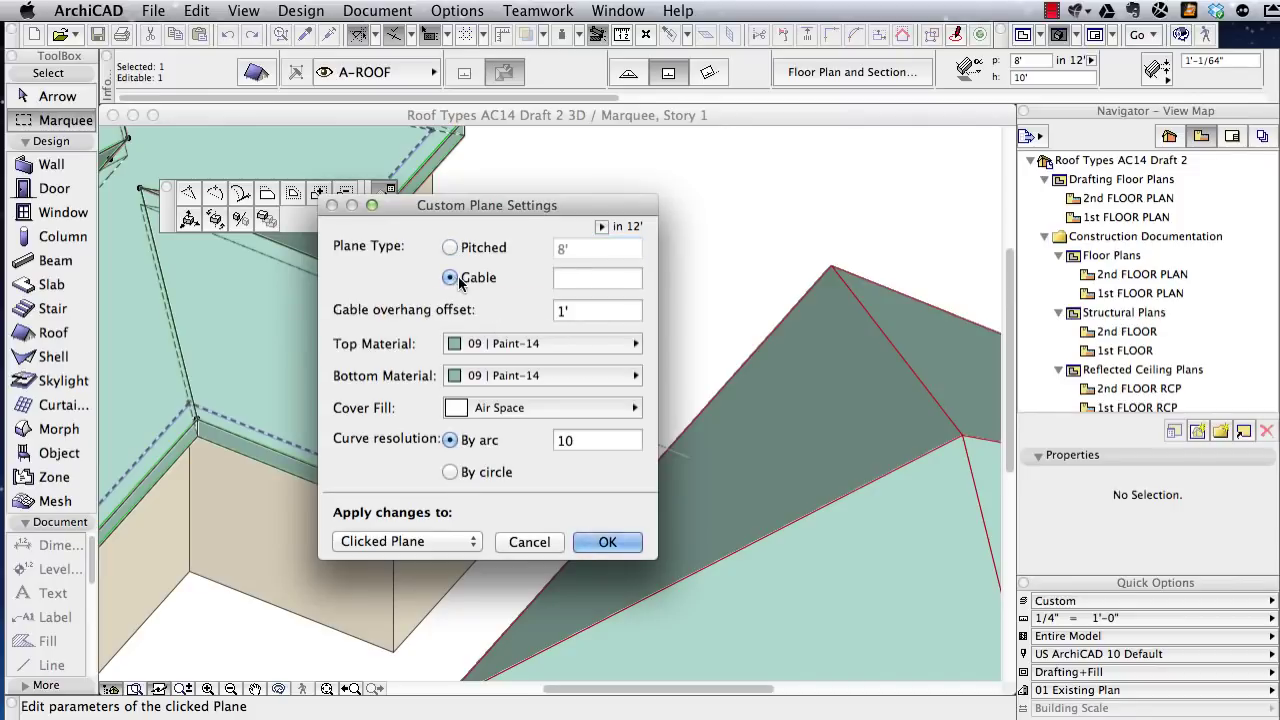
pyautogui.click(601, 543)
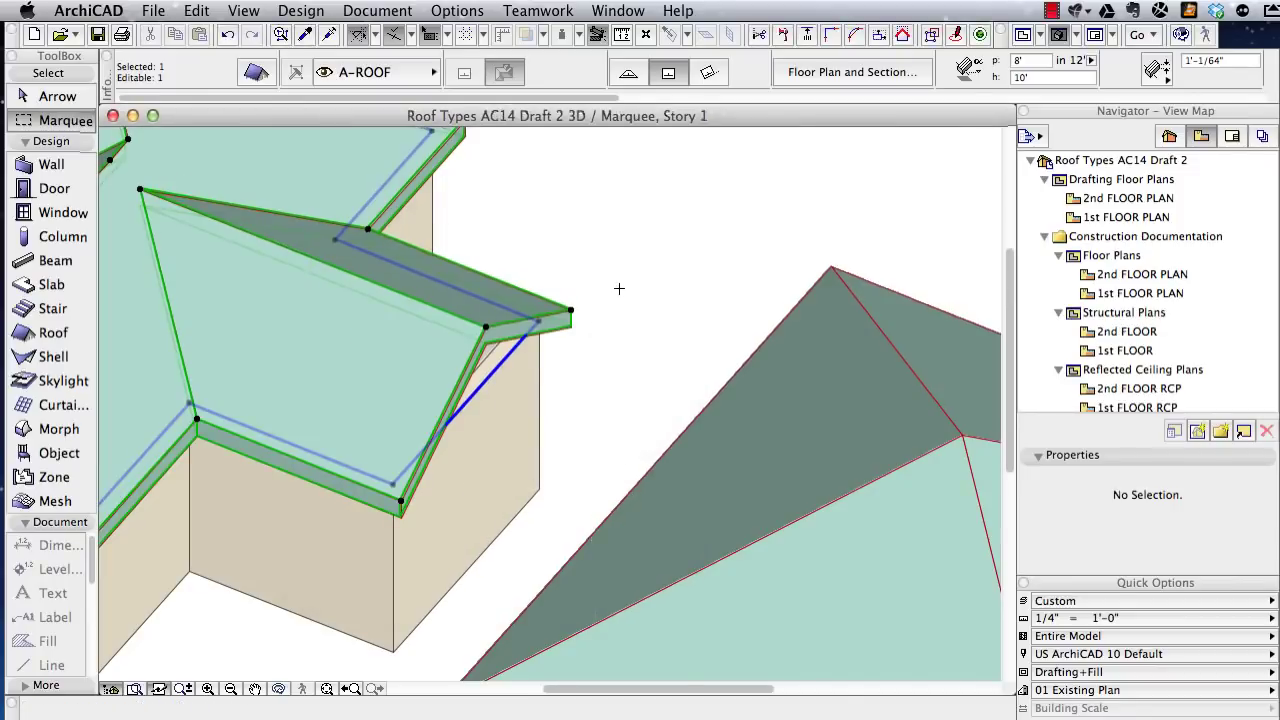
pyautogui.press('Escape')
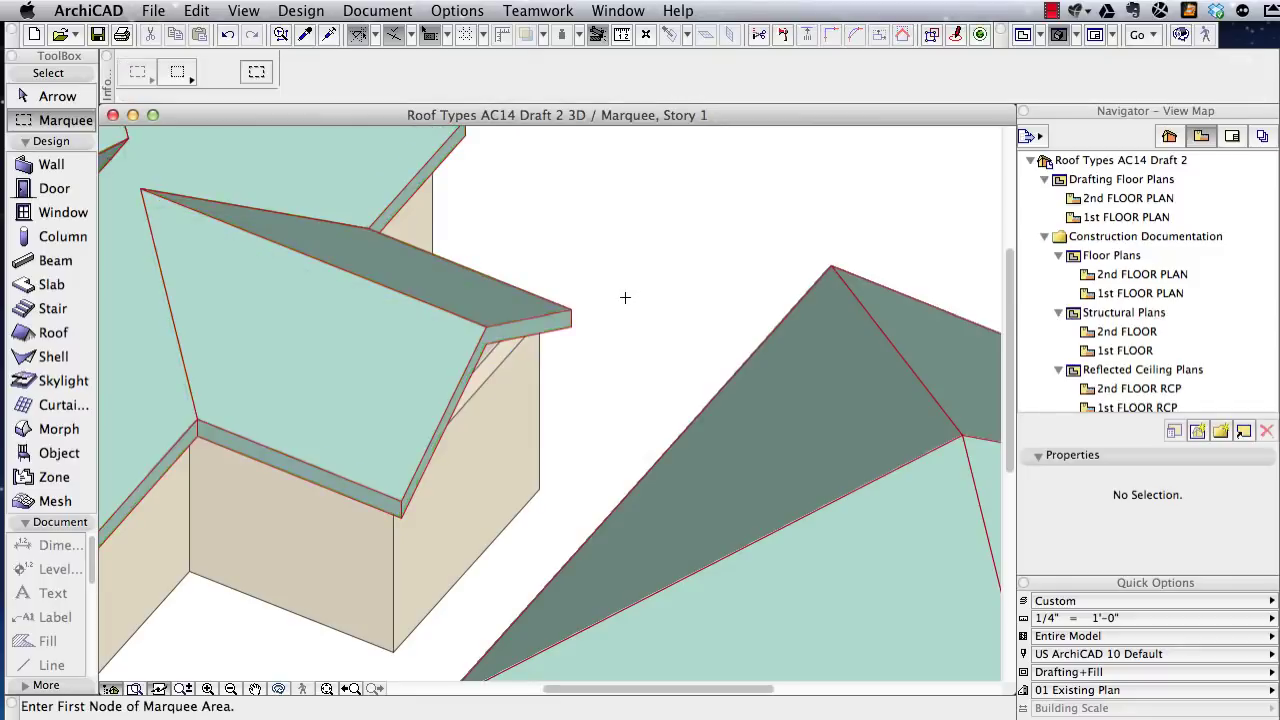
# - Raise the end wall under the side wing's gable to the roof's peak, about 15' high
pyautogui.click(513, 418)
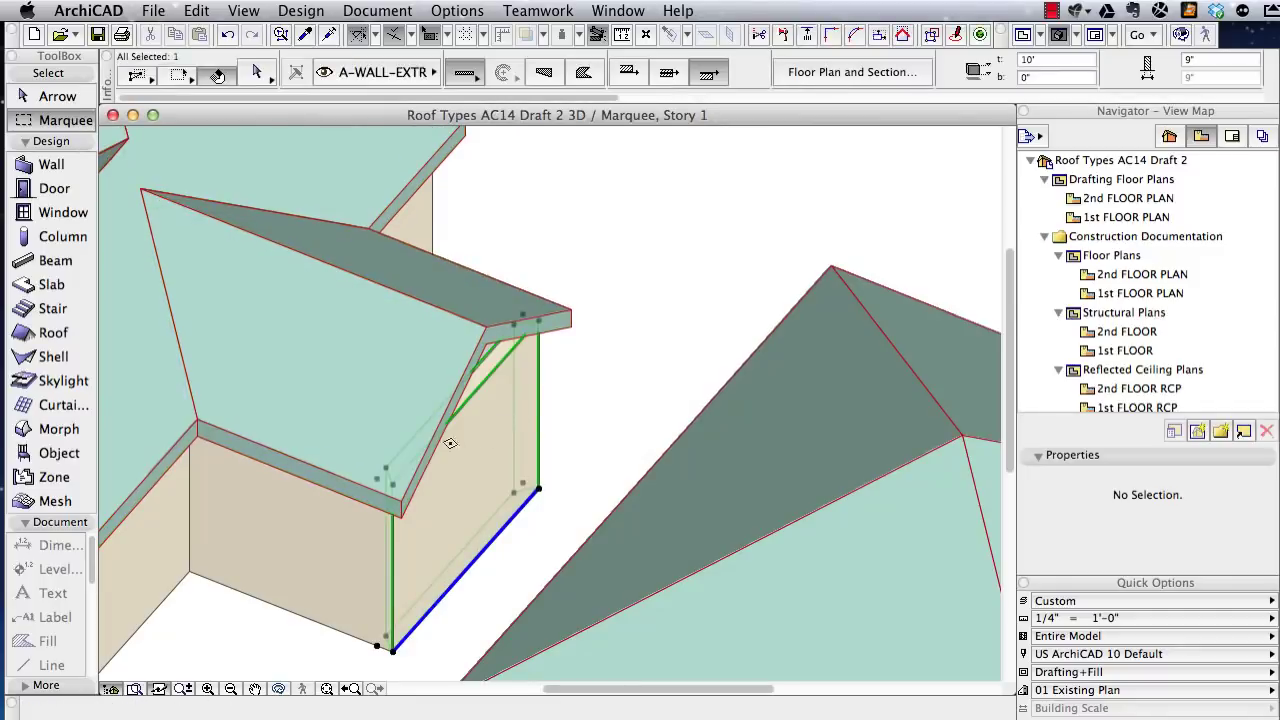
pyautogui.click(395, 484)
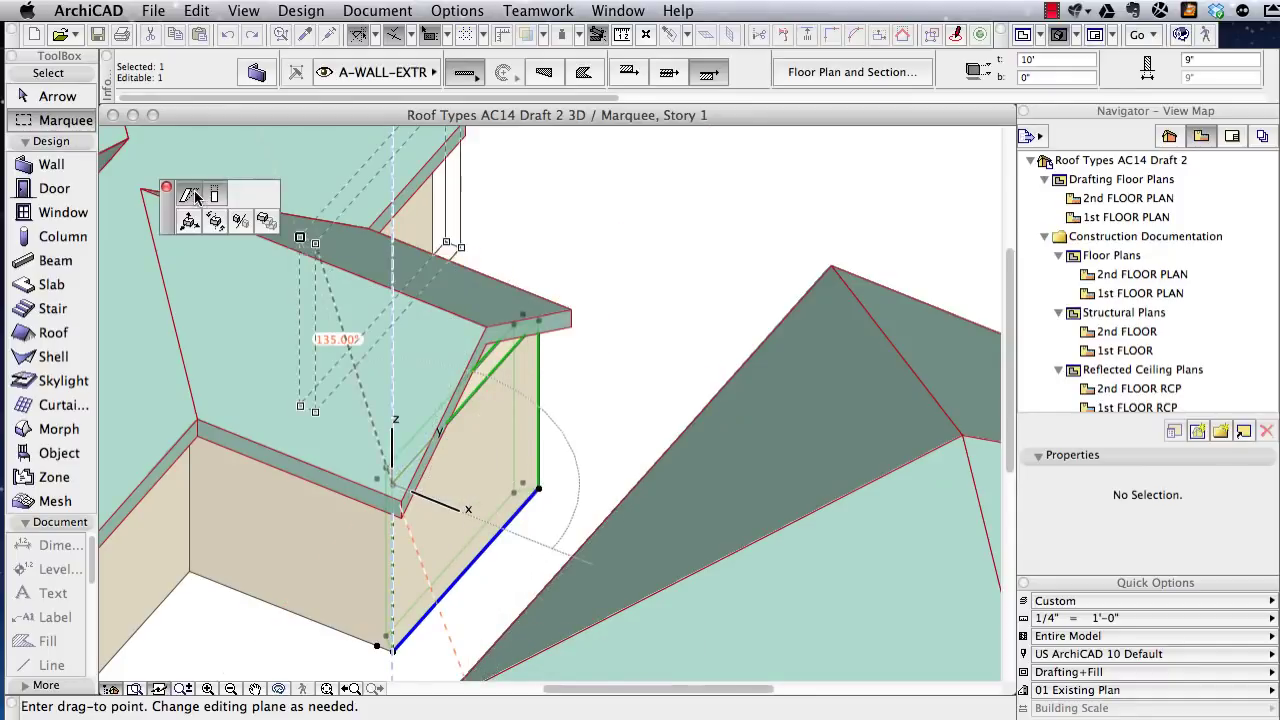
pyautogui.click(190, 195)
pyautogui.click(213, 195)
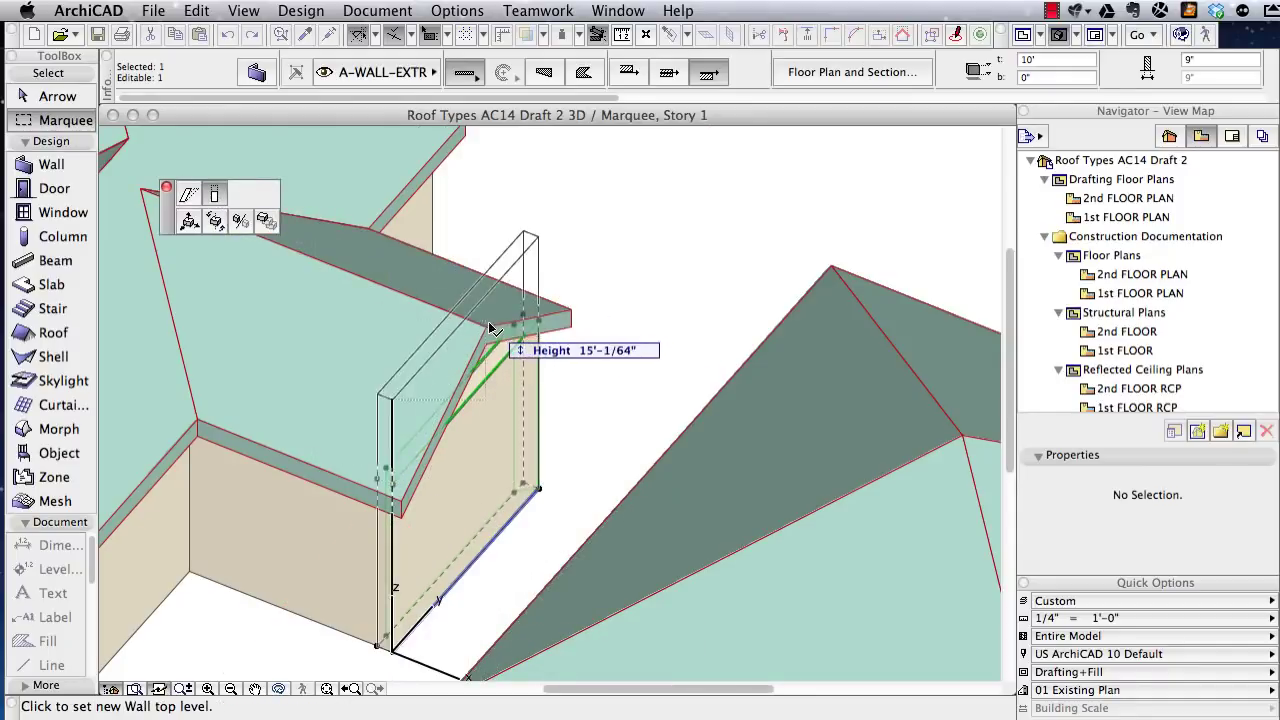
pyautogui.click(487, 325)
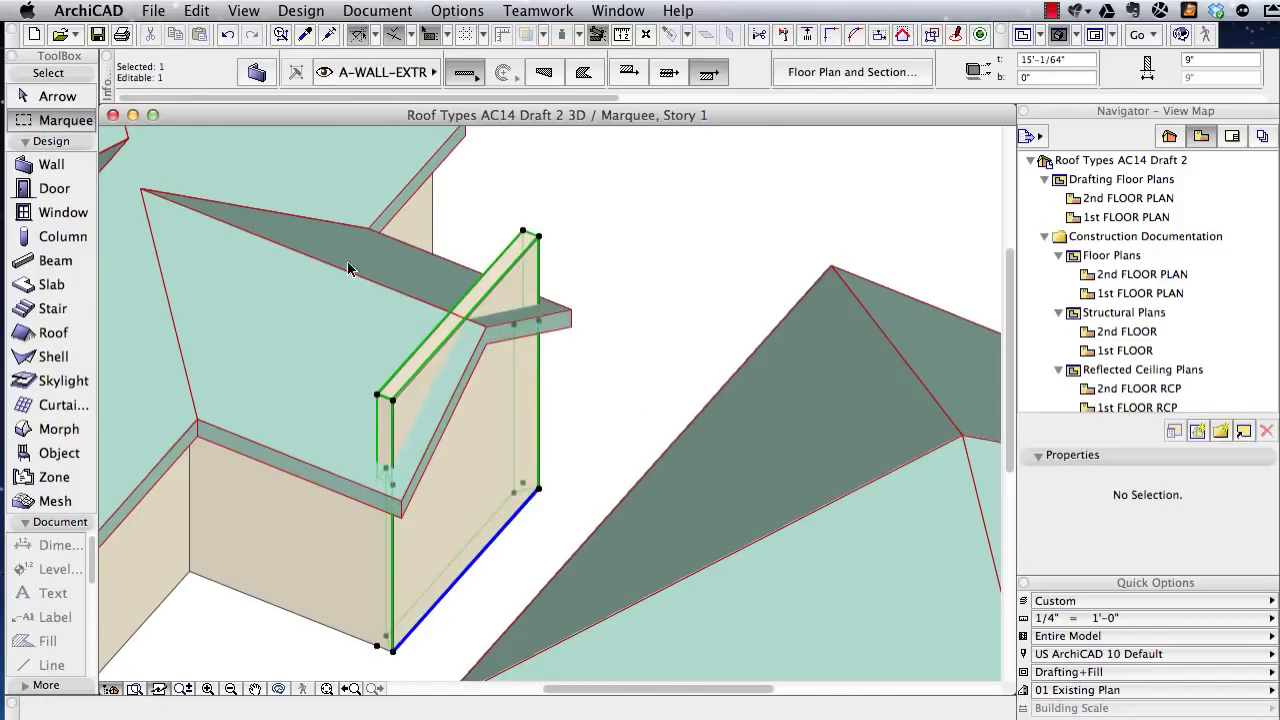
# - Trim the raised gable end wall to the irregular building's roof, using the roof from the current selection
pyautogui.keyDown('shift'); pyautogui.click(346, 294); pyautogui.keyUp('shift')
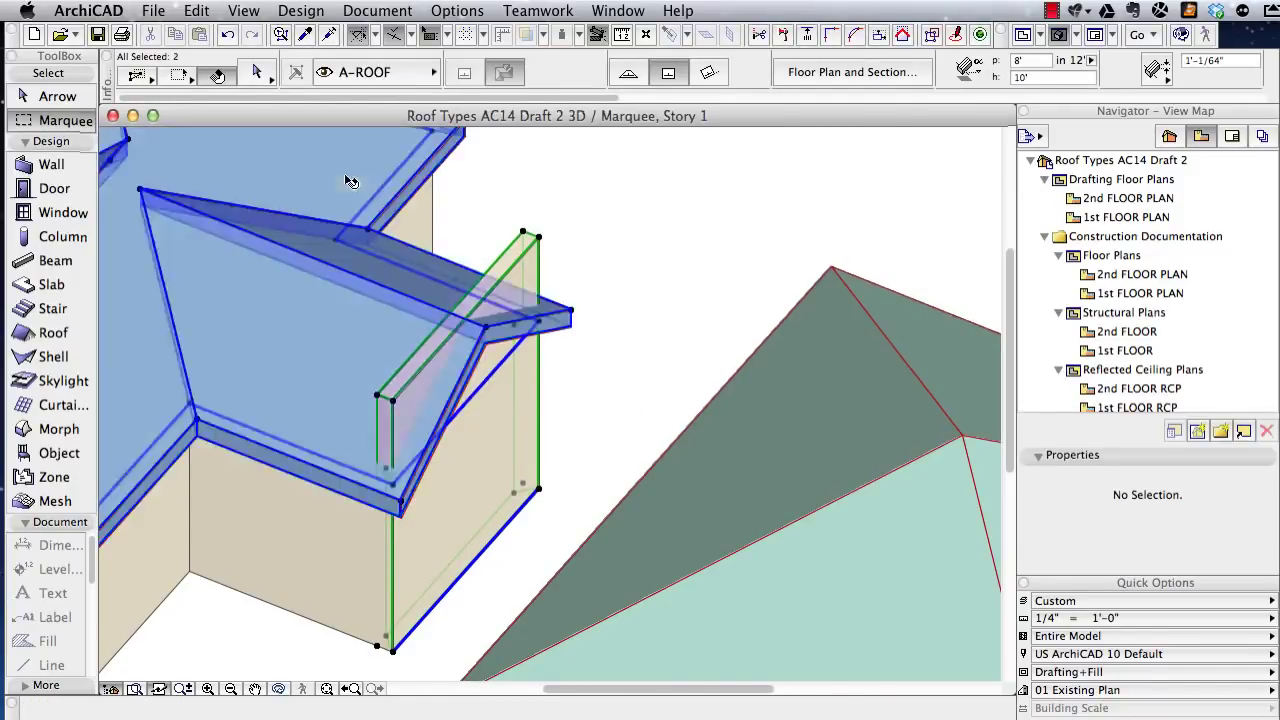
pyautogui.click(350, 181)
pyautogui.click(244, 10)
pyautogui.moveTo(300, 10)
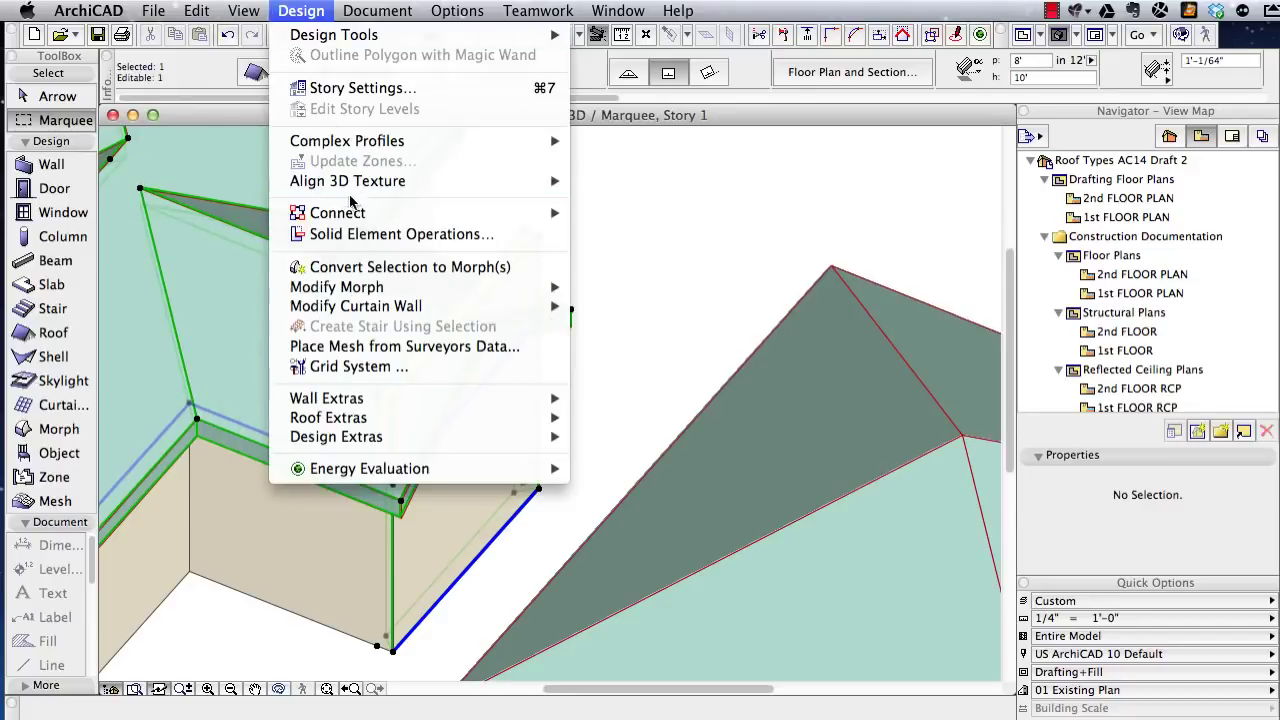
pyautogui.moveTo(350, 212)
pyautogui.click(680, 214)
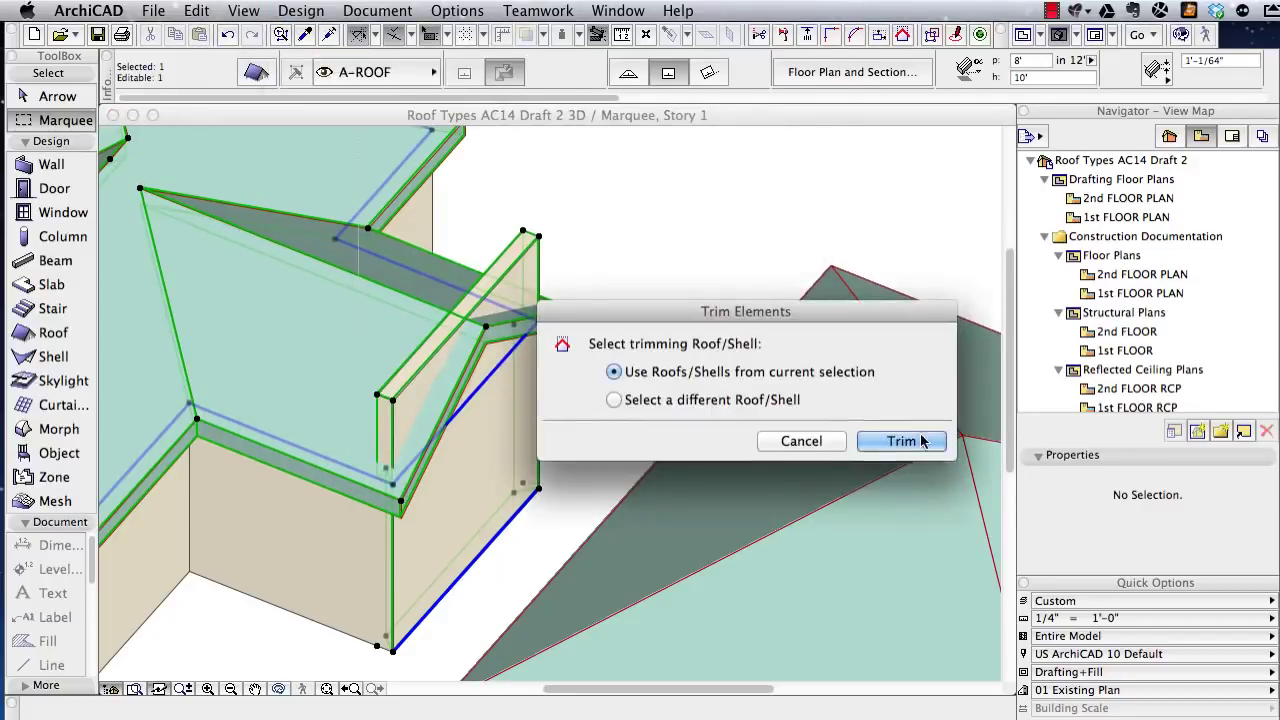
pyautogui.click(922, 441)
# - Clear the selection, view all three hip-roofed buildings in 3D and return to the 1st floor plan
pyautogui.press('Escape')
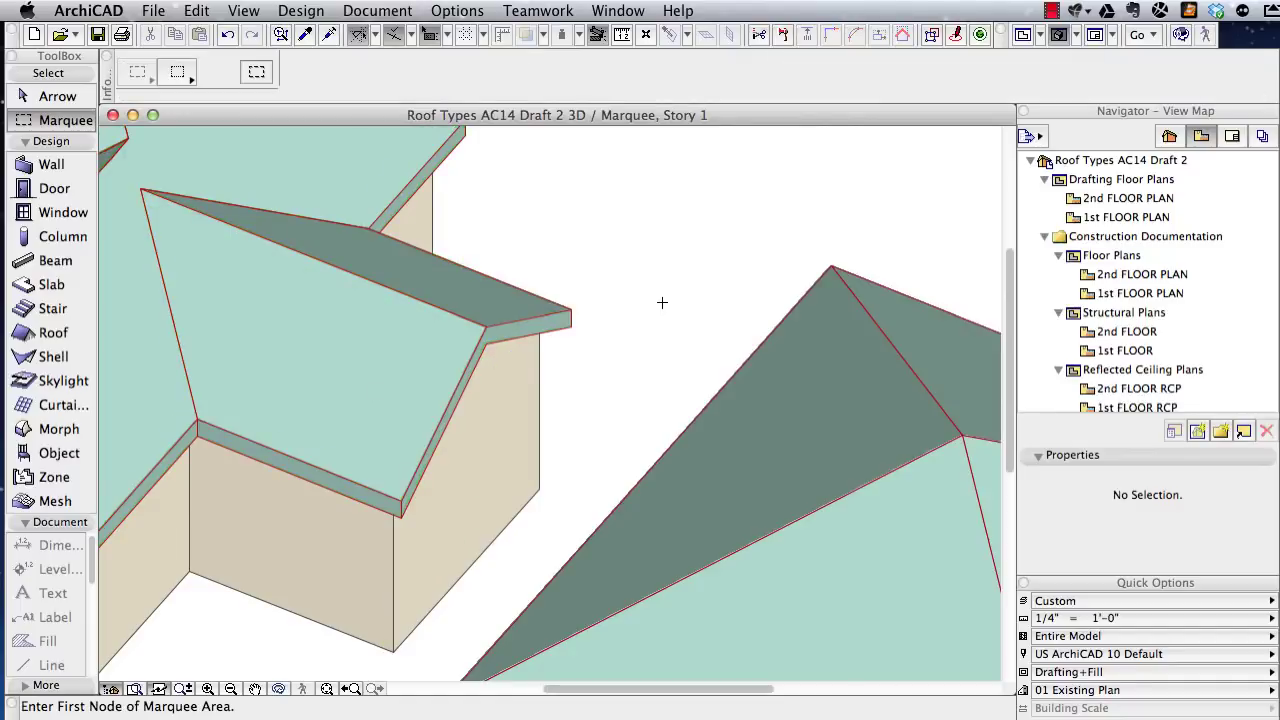
pyautogui.press('super+apostrophe')
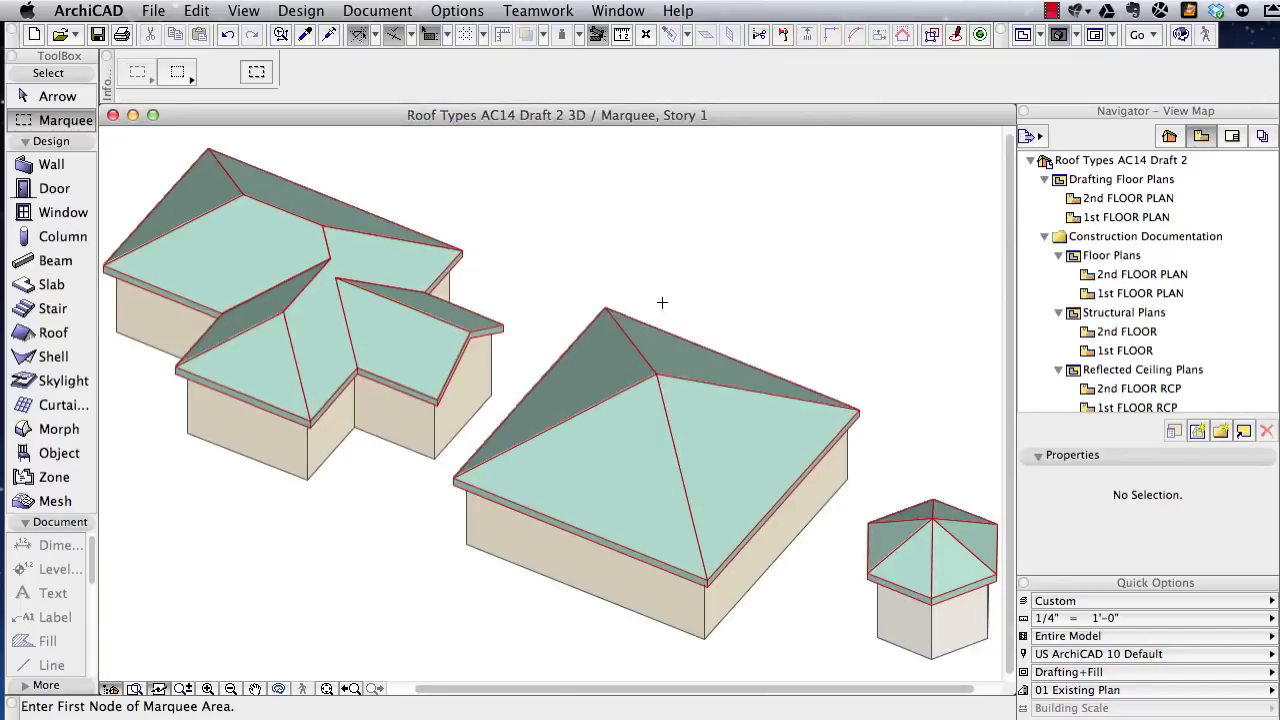
pyautogui.press('F2')
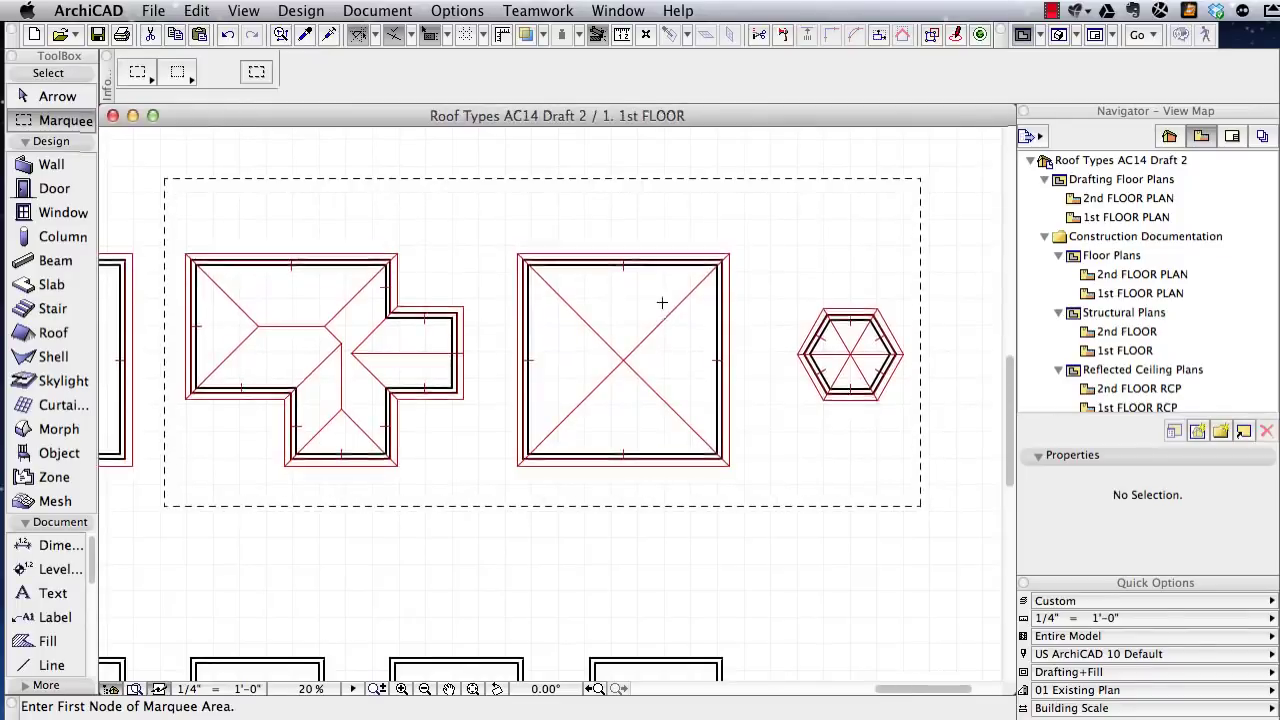
# - Clear the marquee, view all buildings in 3D to examine the finished two-level roof samples, and return to the 1st floor plan
pyautogui.moveTo(440, 575); pyautogui.dragTo(829, 260, button='middle')
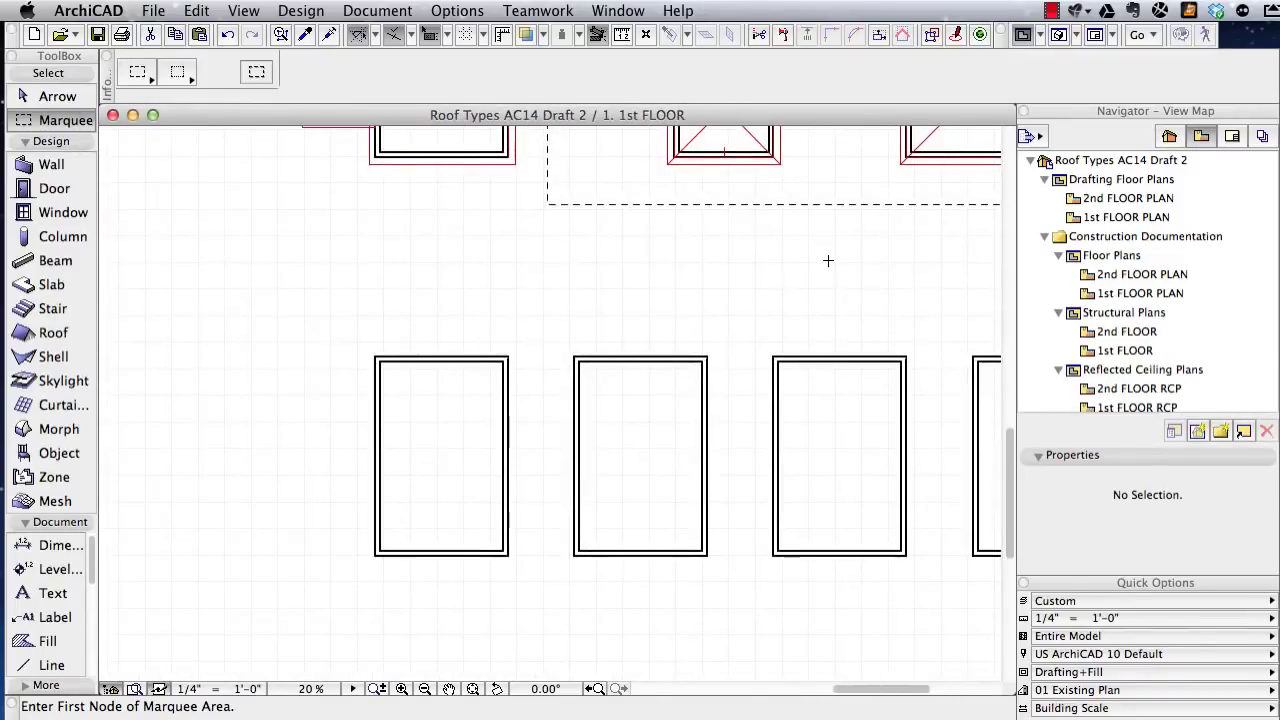
pyautogui.press('Escape')
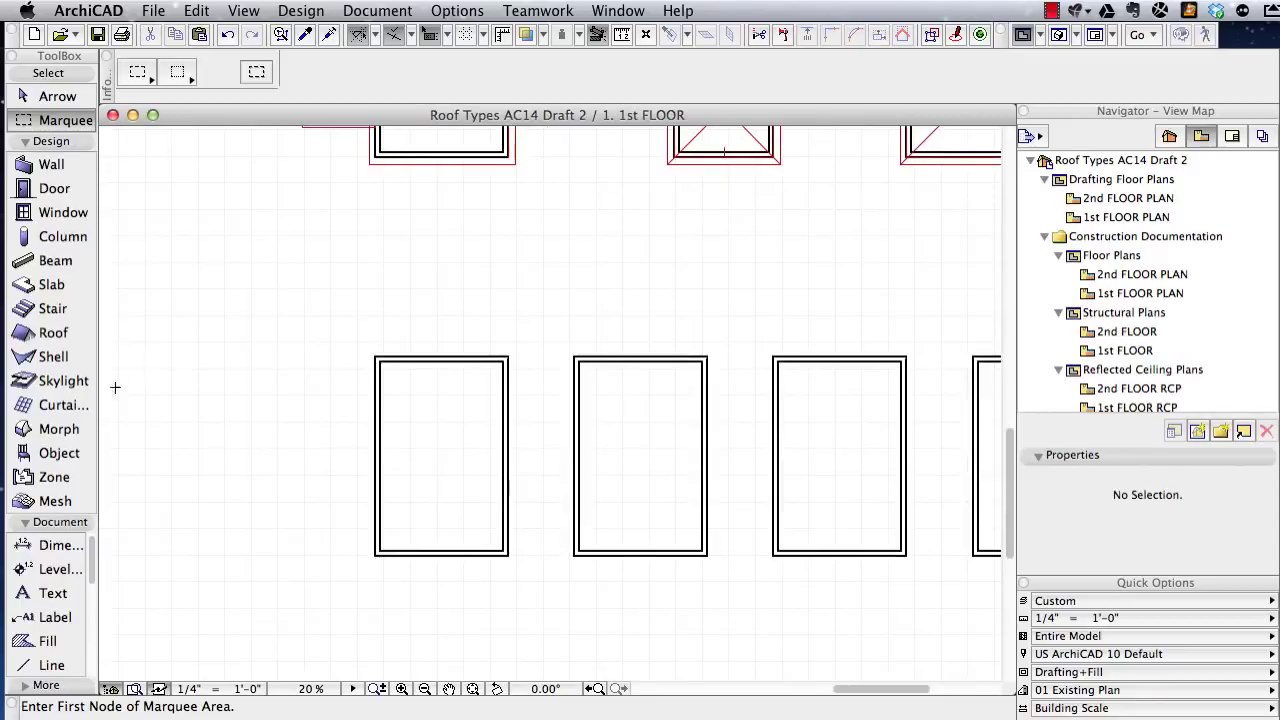
pyautogui.click(52, 333)
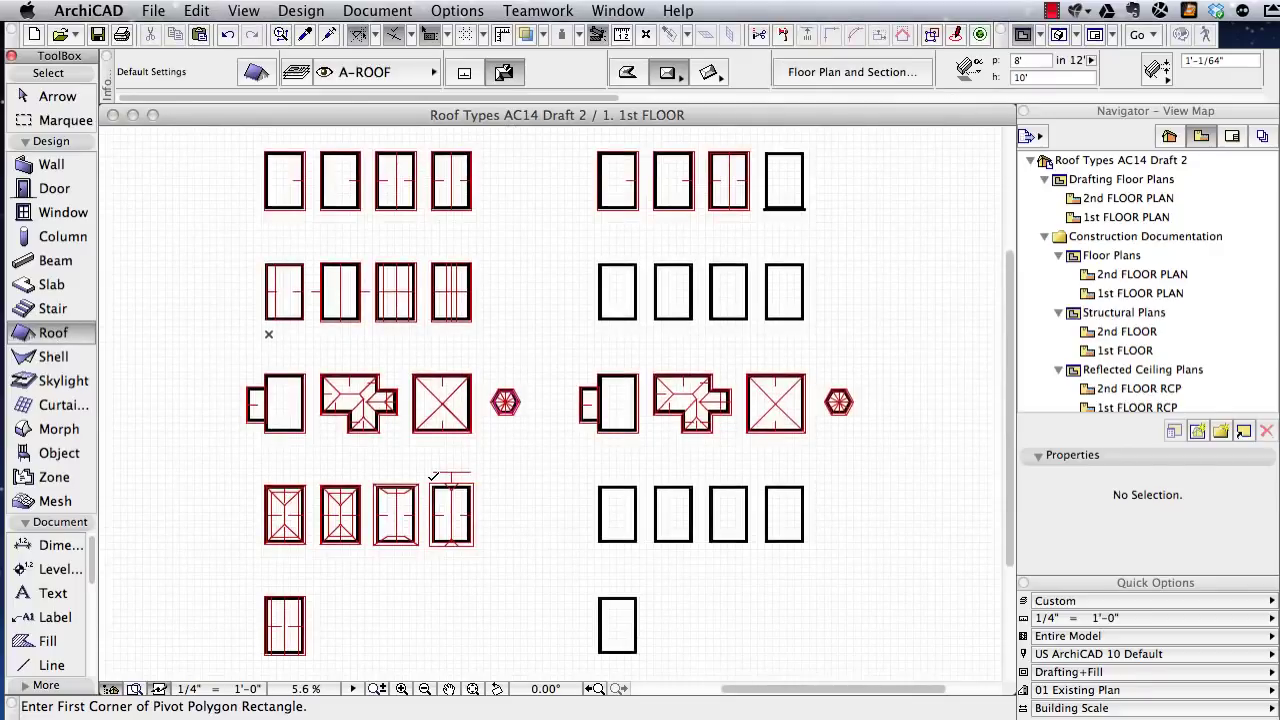
pyautogui.rightClick(216, 448)
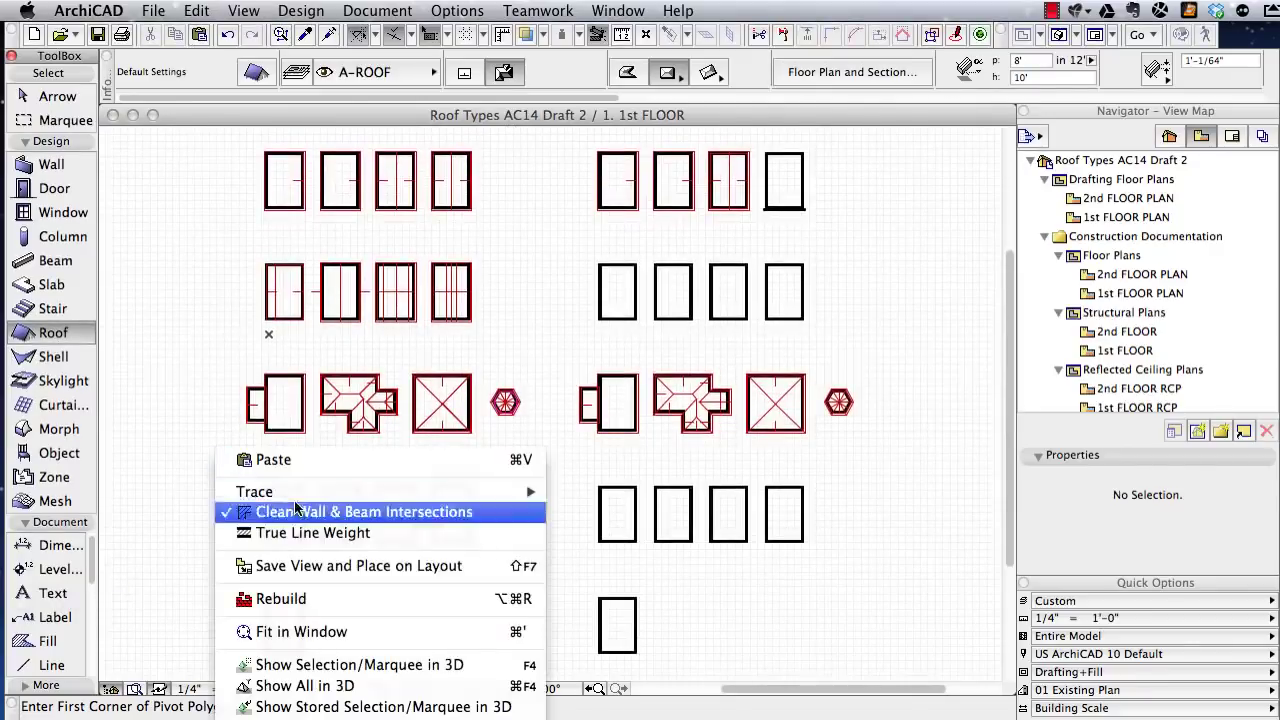
pyautogui.click(354, 685)
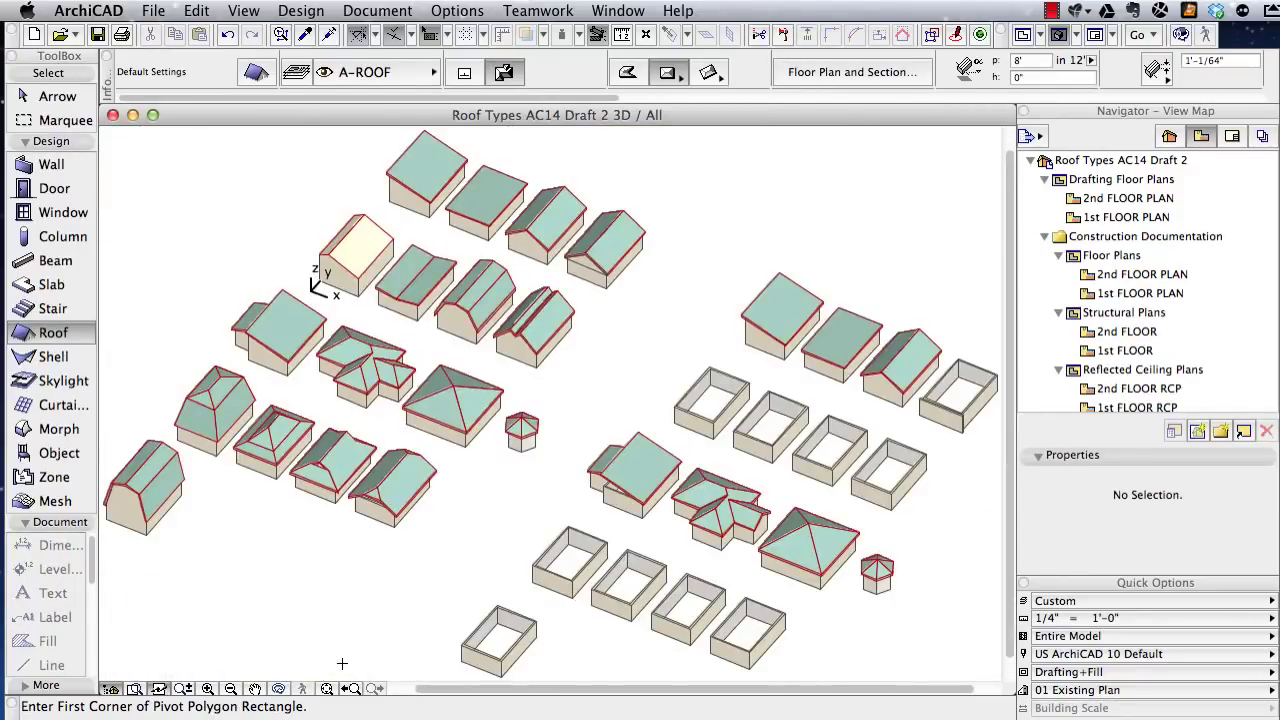
pyautogui.scroll(5, 218, 420)
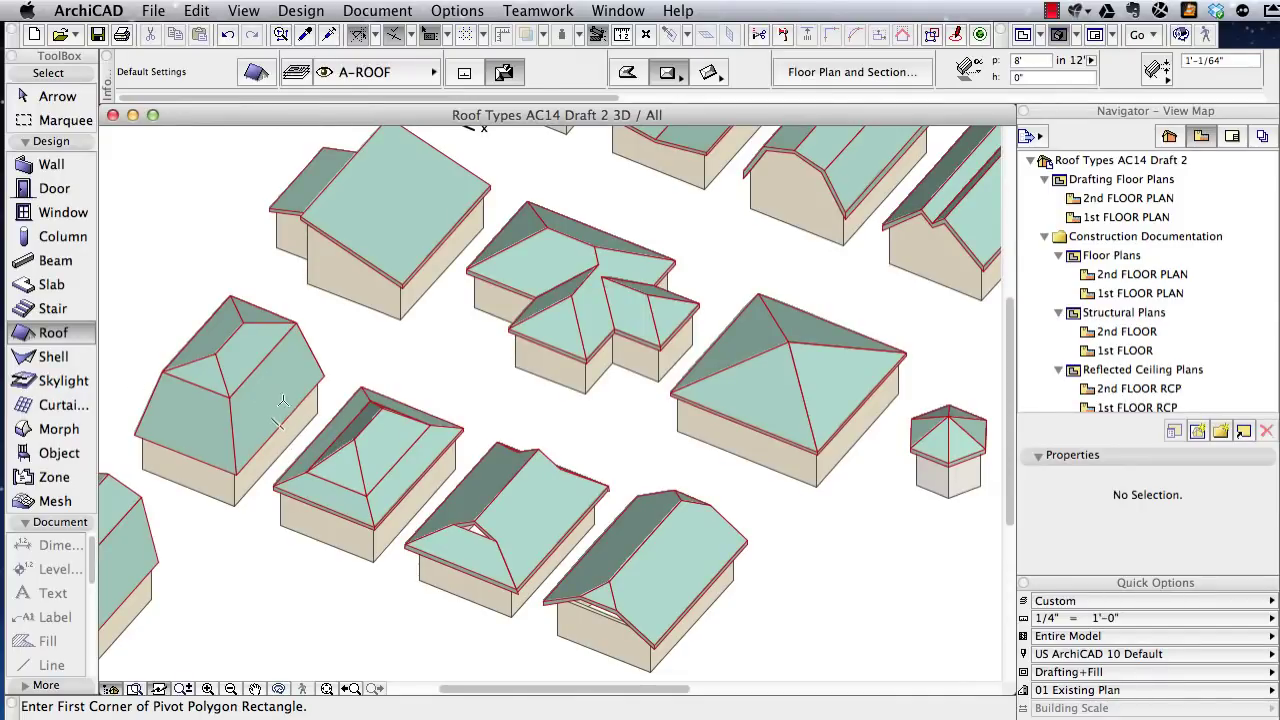
pyautogui.press('o')
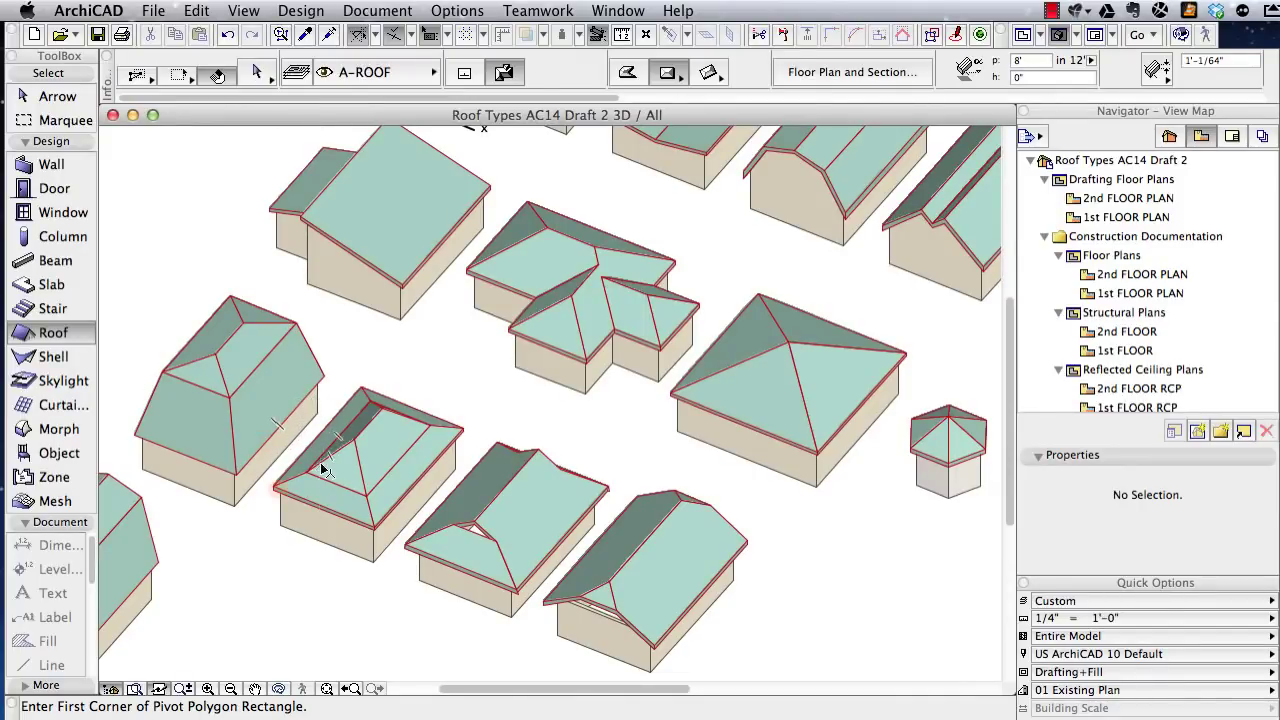
pyautogui.moveTo(323, 458)
pyautogui.mouseDown()
pyautogui.moveTo(331, 400)
pyautogui.moveTo(275, 362)
pyautogui.mouseUp()
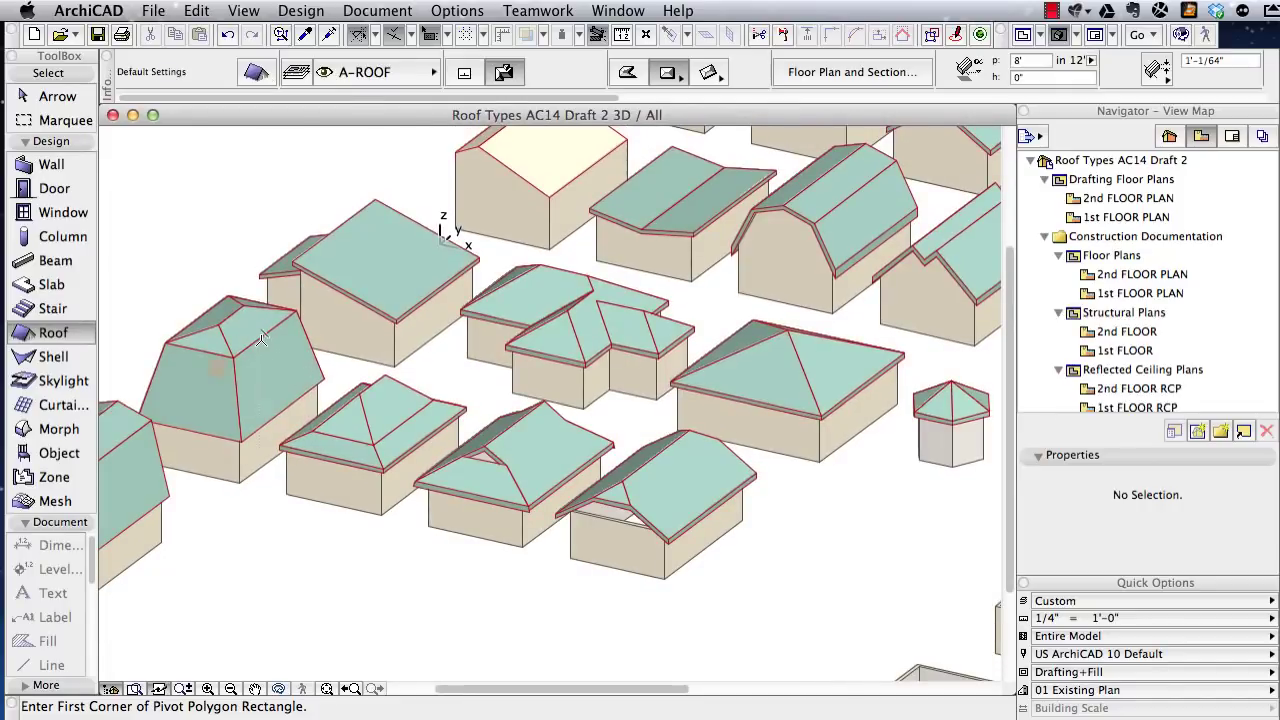
pyautogui.click(218, 368)
pyautogui.press('F2')
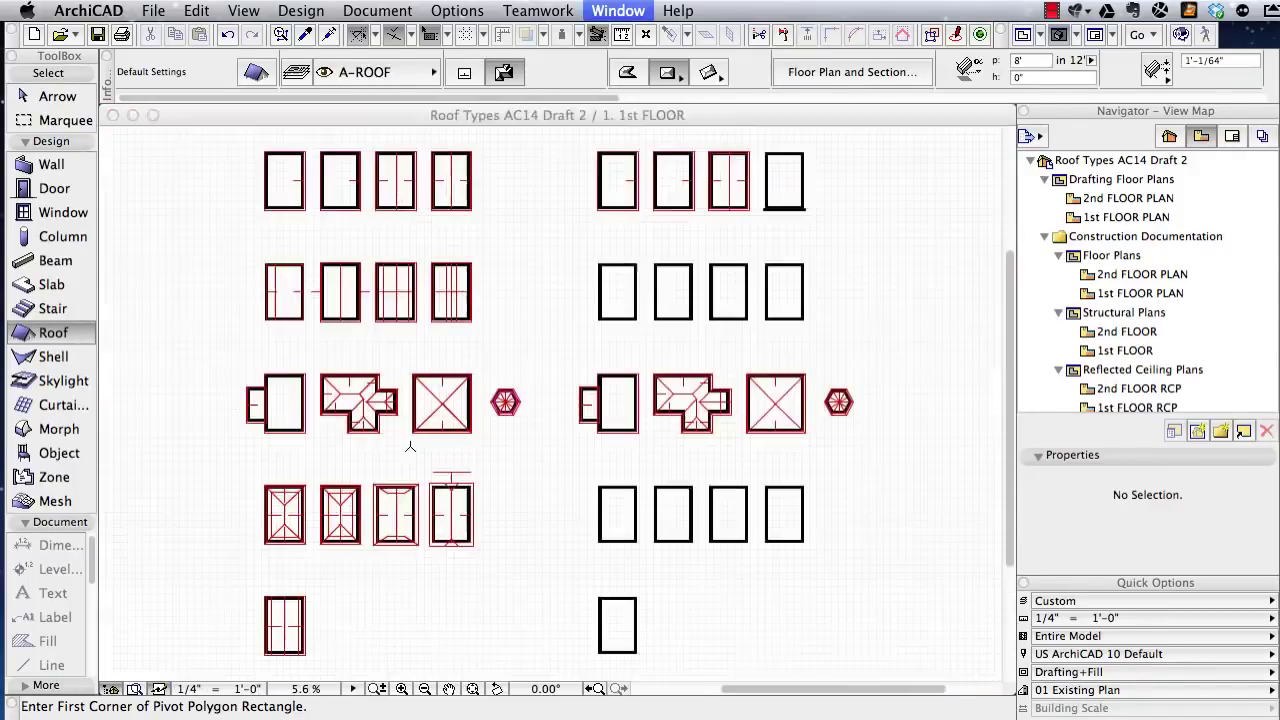
# - Add a second level to the default multi-plane roof, setting the pitch to 48' for level 1 and 4' for level 2
pyautogui.scroll(-2, 651, 500)
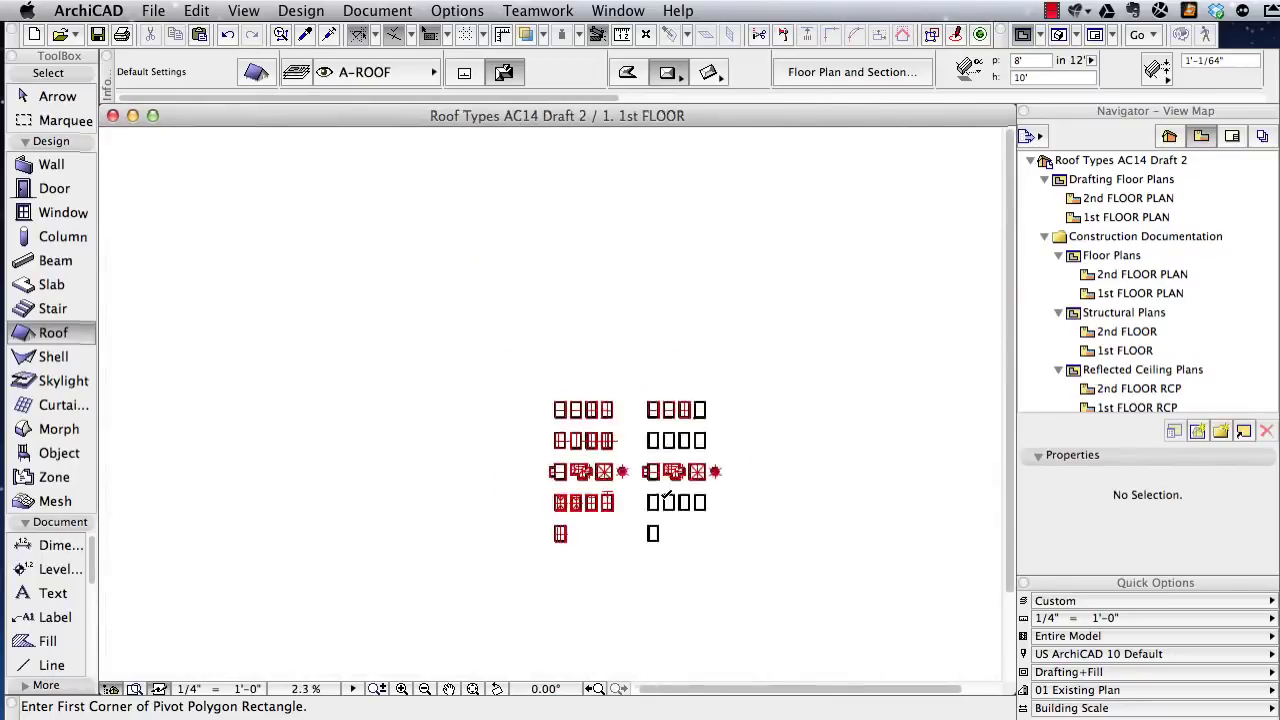
pyautogui.scroll(3, 669, 503)
pyautogui.moveTo(666, 500); pyautogui.dragTo(429, 309, button='middle')
pyautogui.scroll(2, 429, 314)
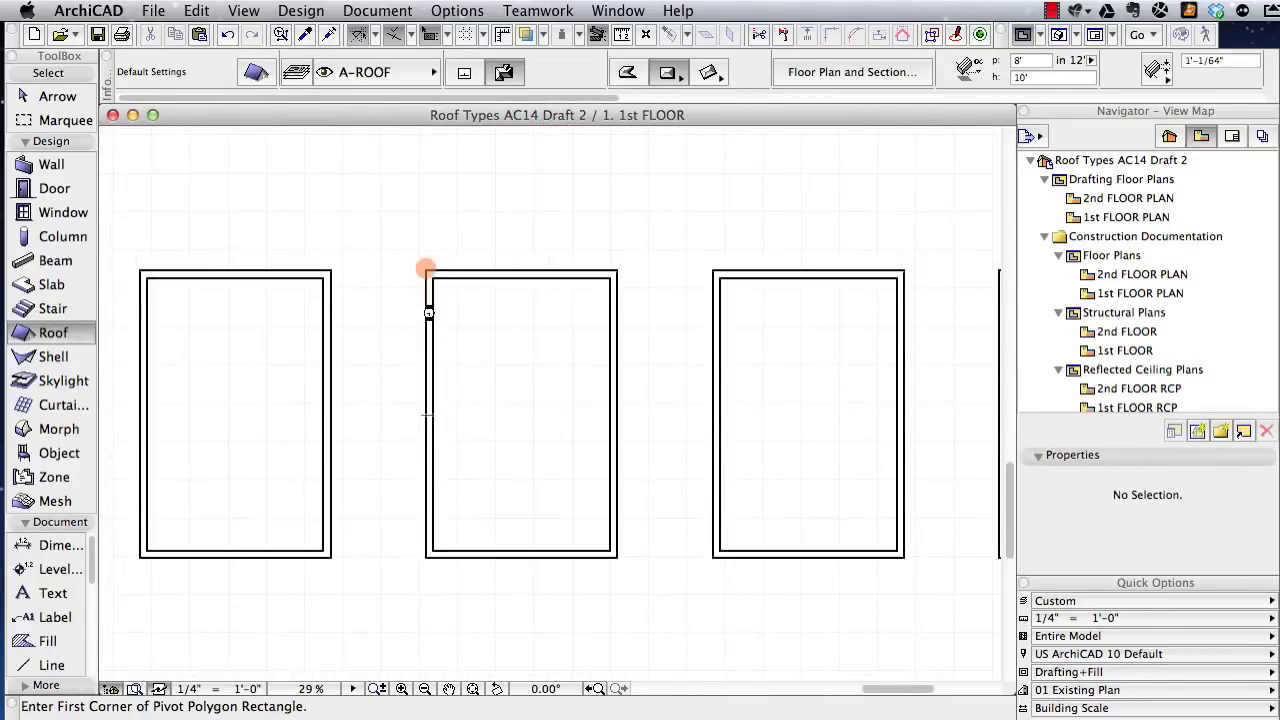
pyautogui.click(258, 73)
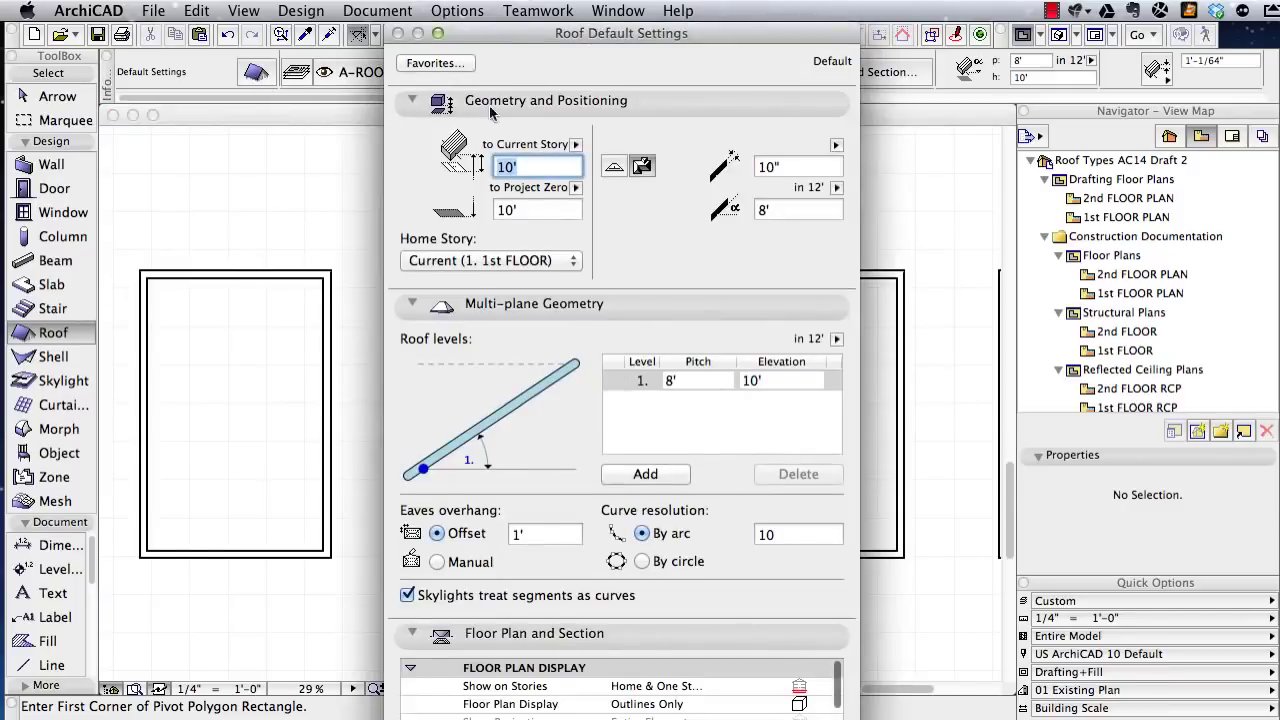
pyautogui.click(647, 476)
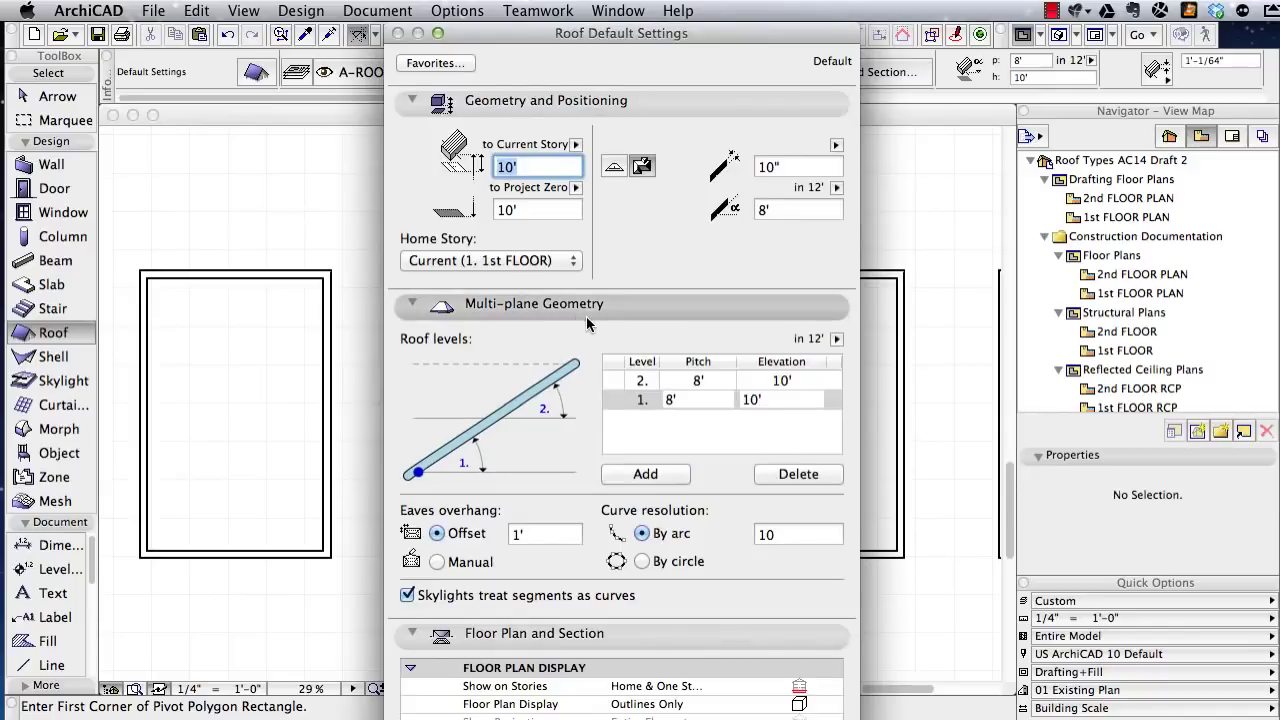
pyautogui.click(696, 398)
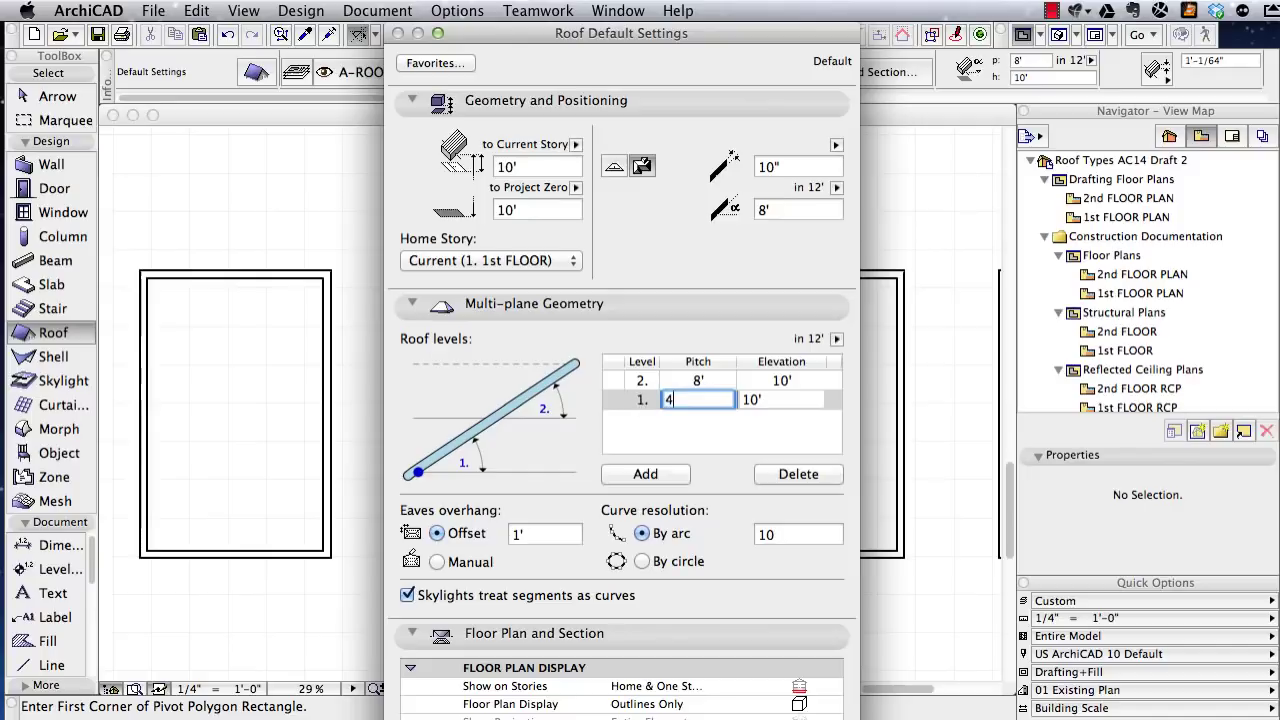
pyautogui.write('48')
pyautogui.press('Return')
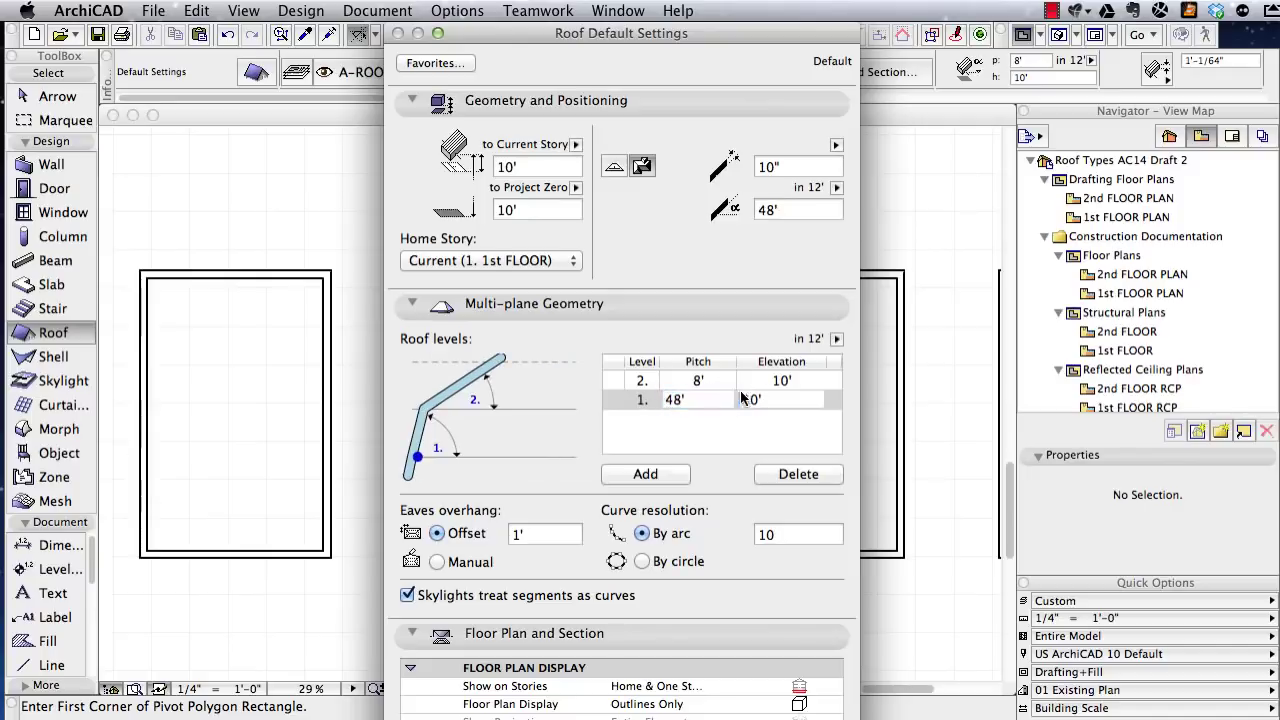
pyautogui.click(721, 380)
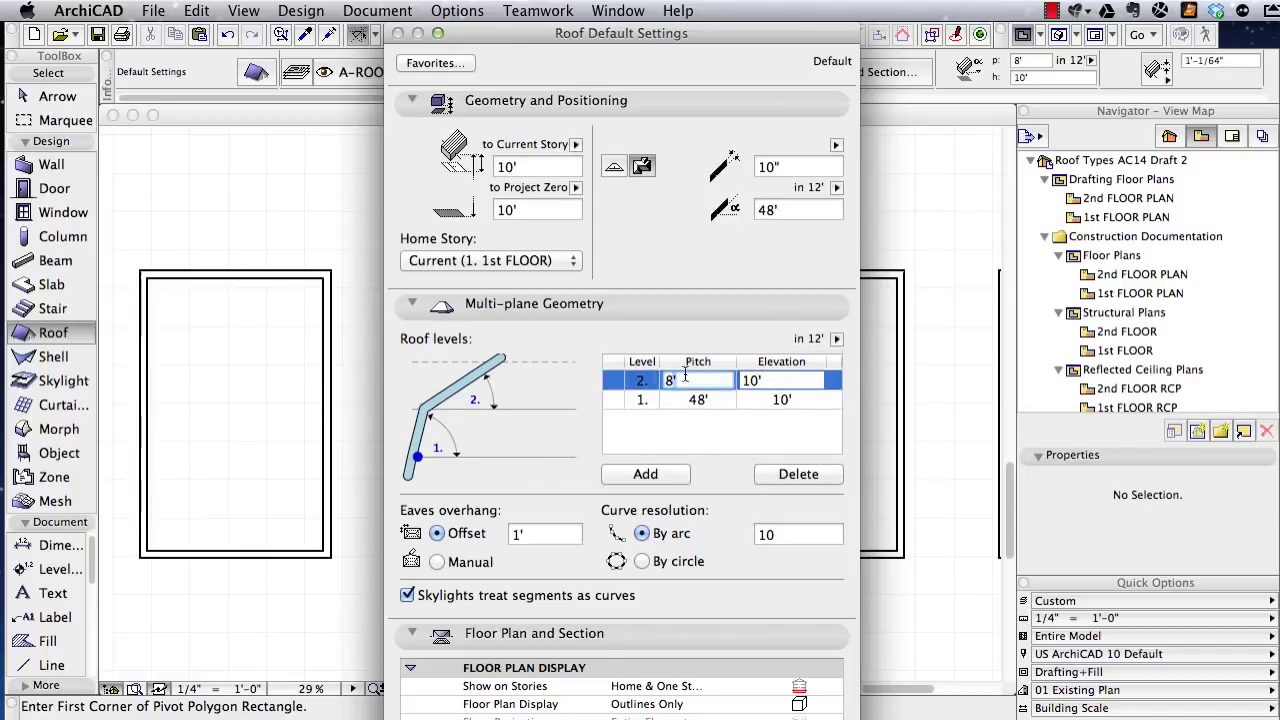
pyautogui.write('4')
pyautogui.press('Tab')
pyautogui.press('Return')
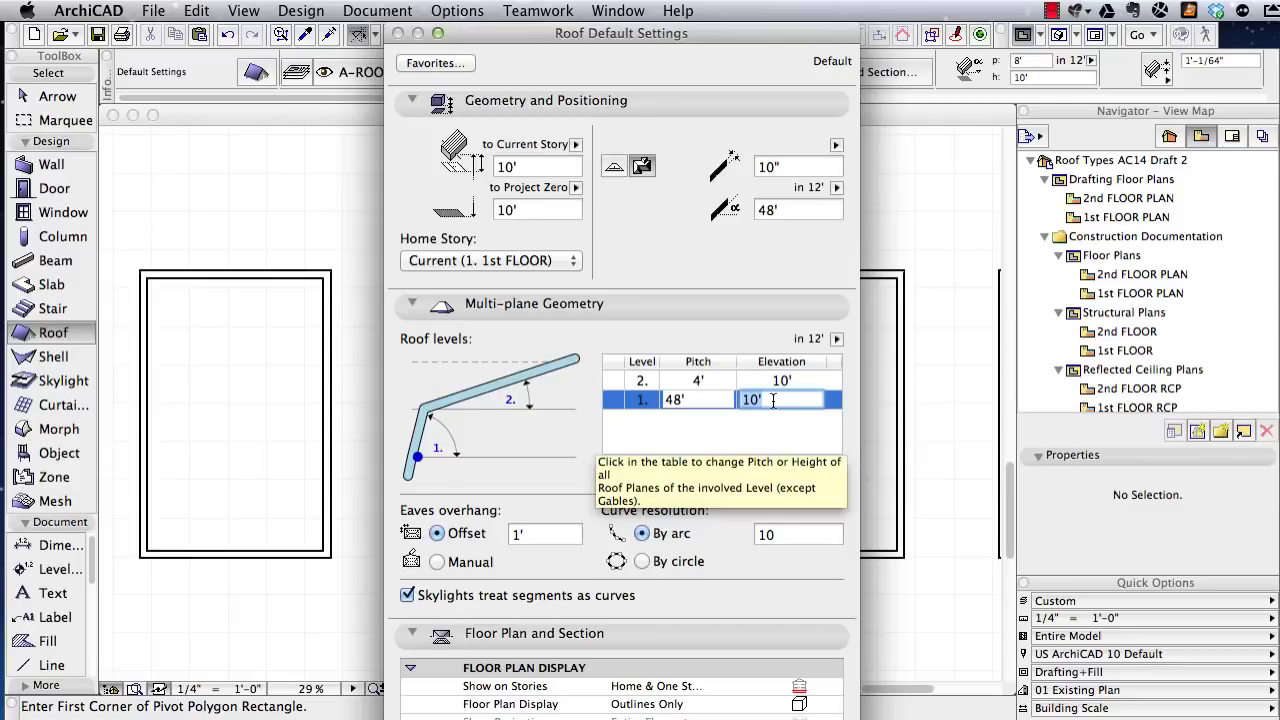
# - Set the level 1 elevation to 14' and place the two-level roof over the first unroofed building in the fourth row
pyautogui.write('14')
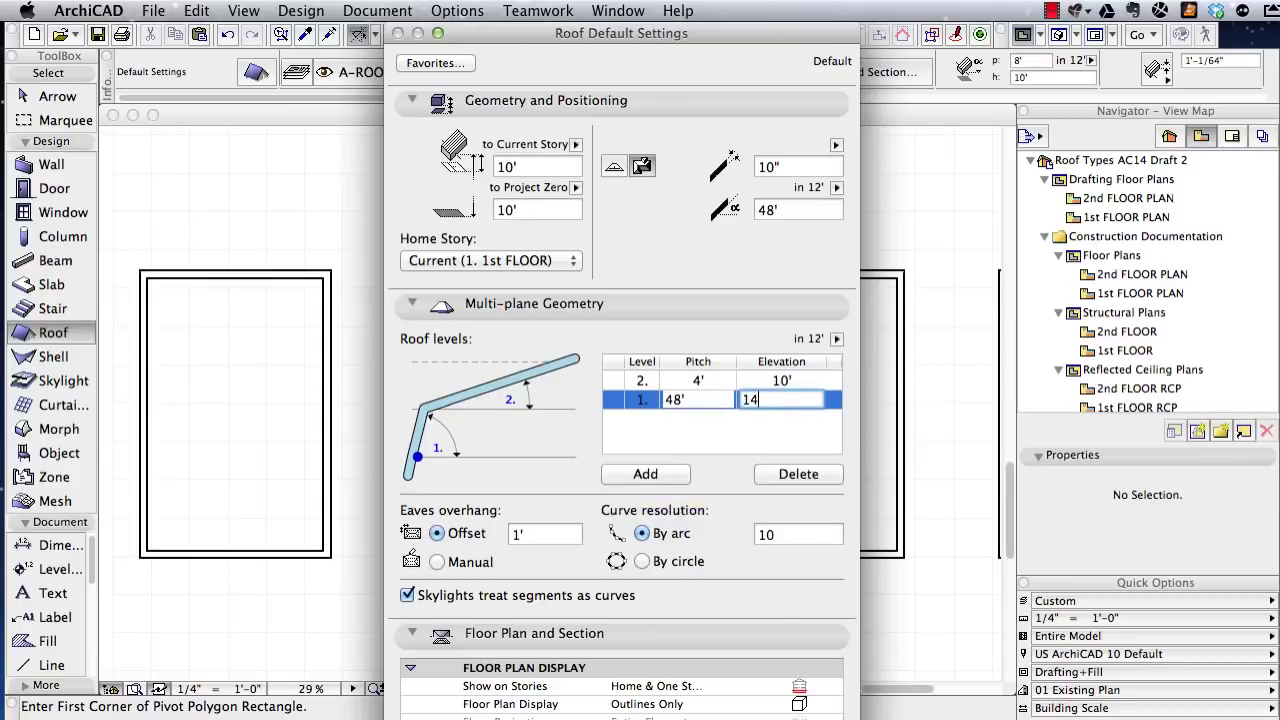
pyautogui.click(784, 381)
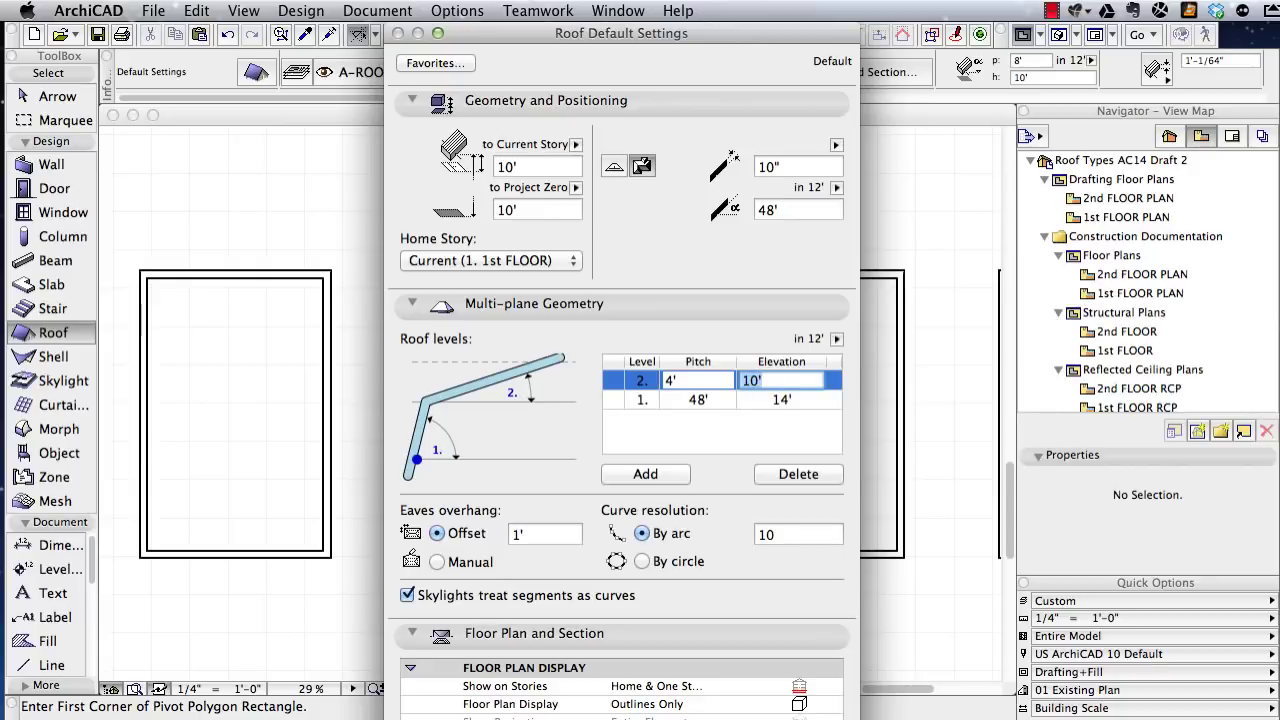
pyautogui.press('Return')
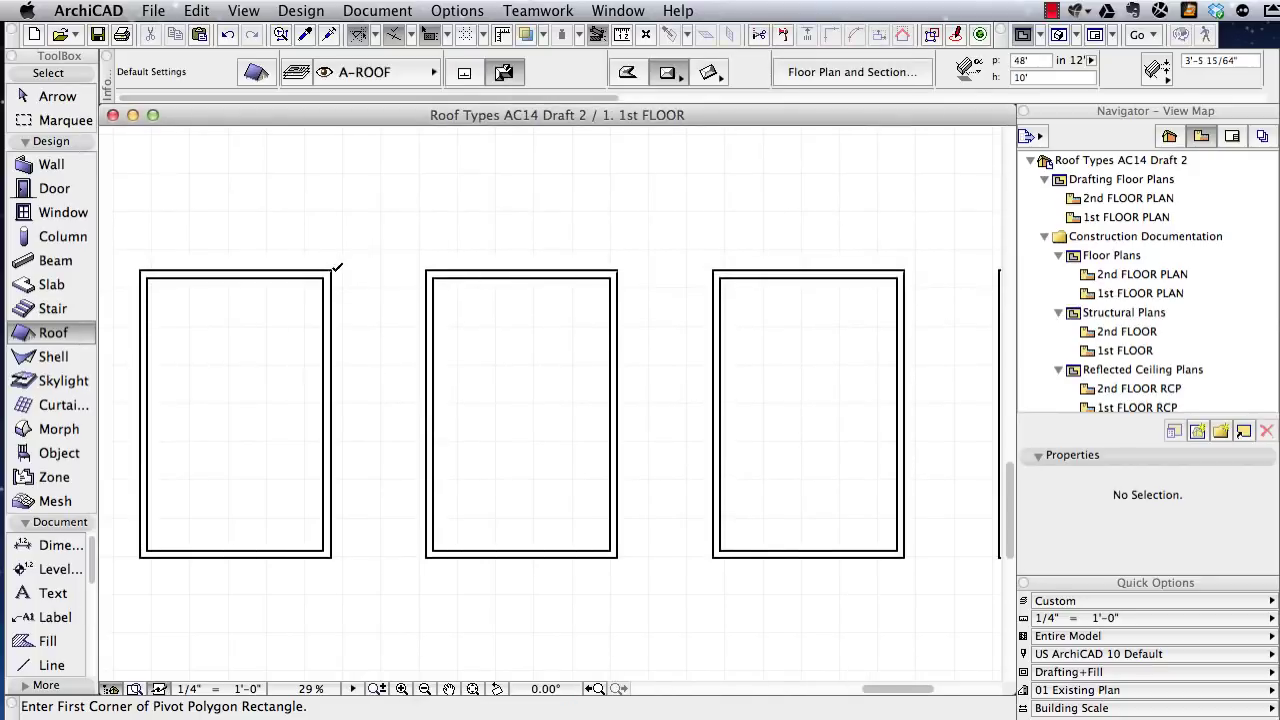
pyautogui.click(332, 271)
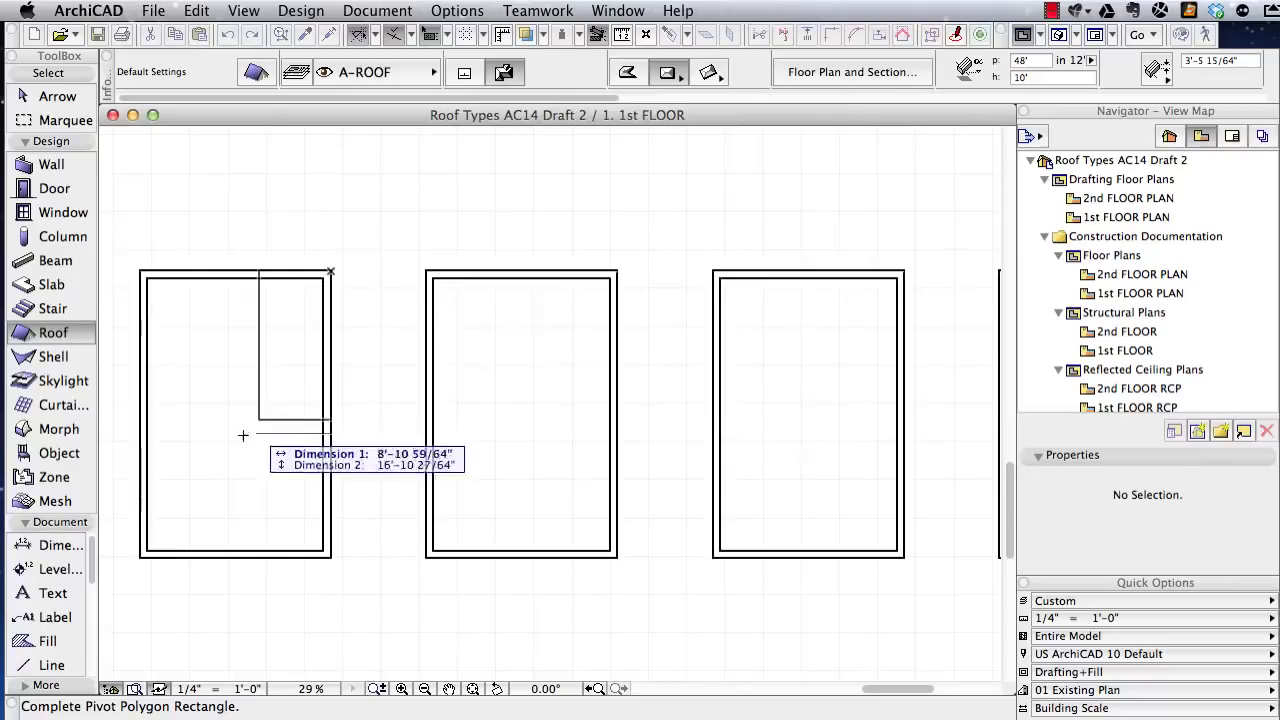
pyautogui.click(140, 553)
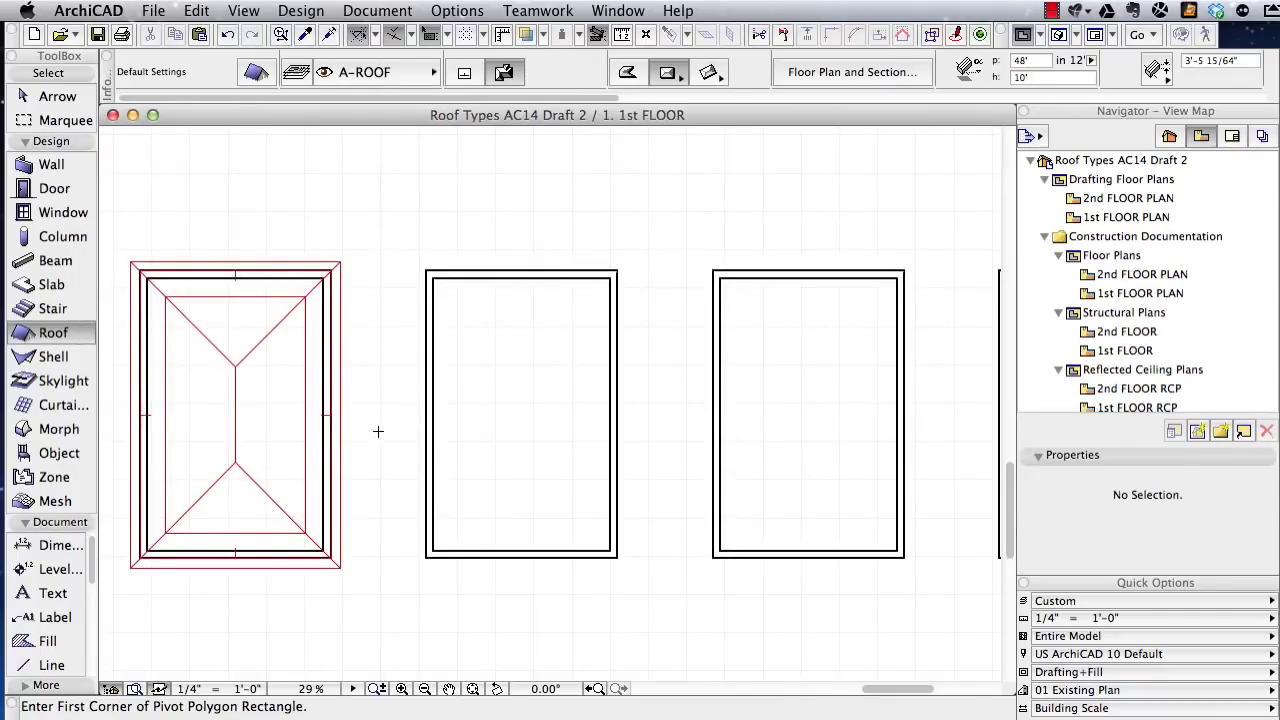
# - Change the default roof pitches to 6' for level 1 and 12' for level 2
pyautogui.click(256, 72)
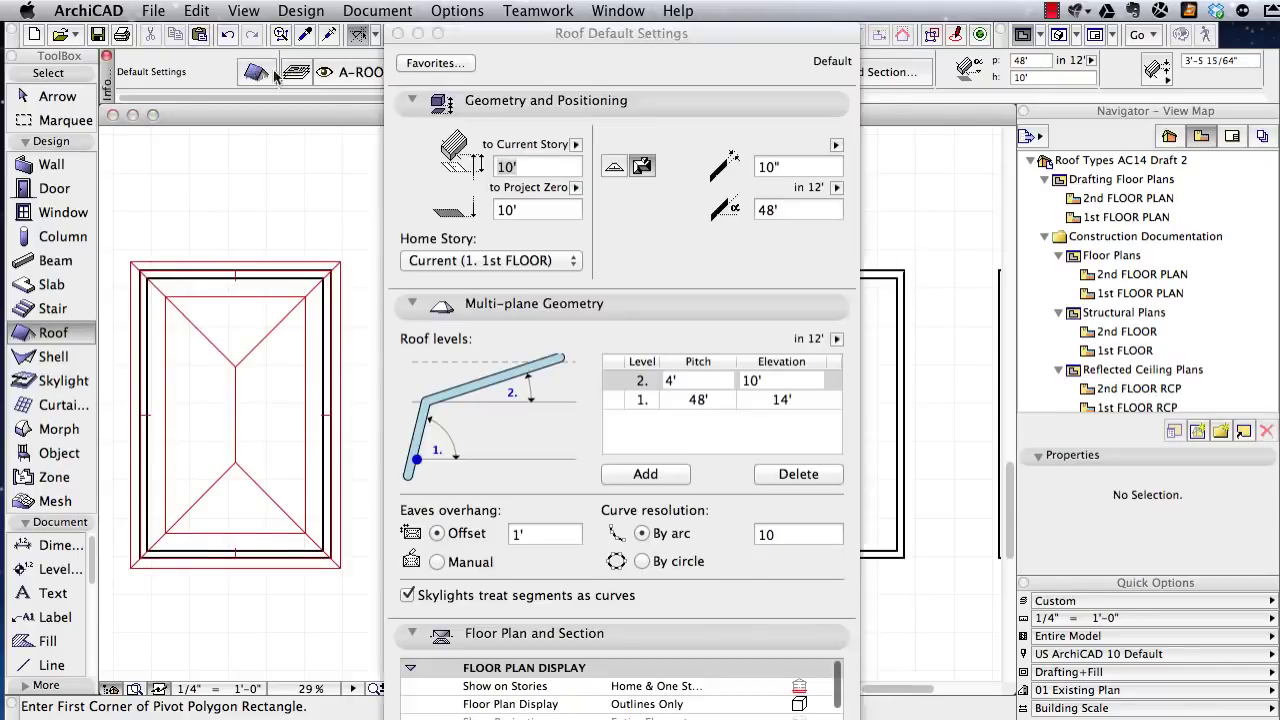
pyautogui.click(716, 399)
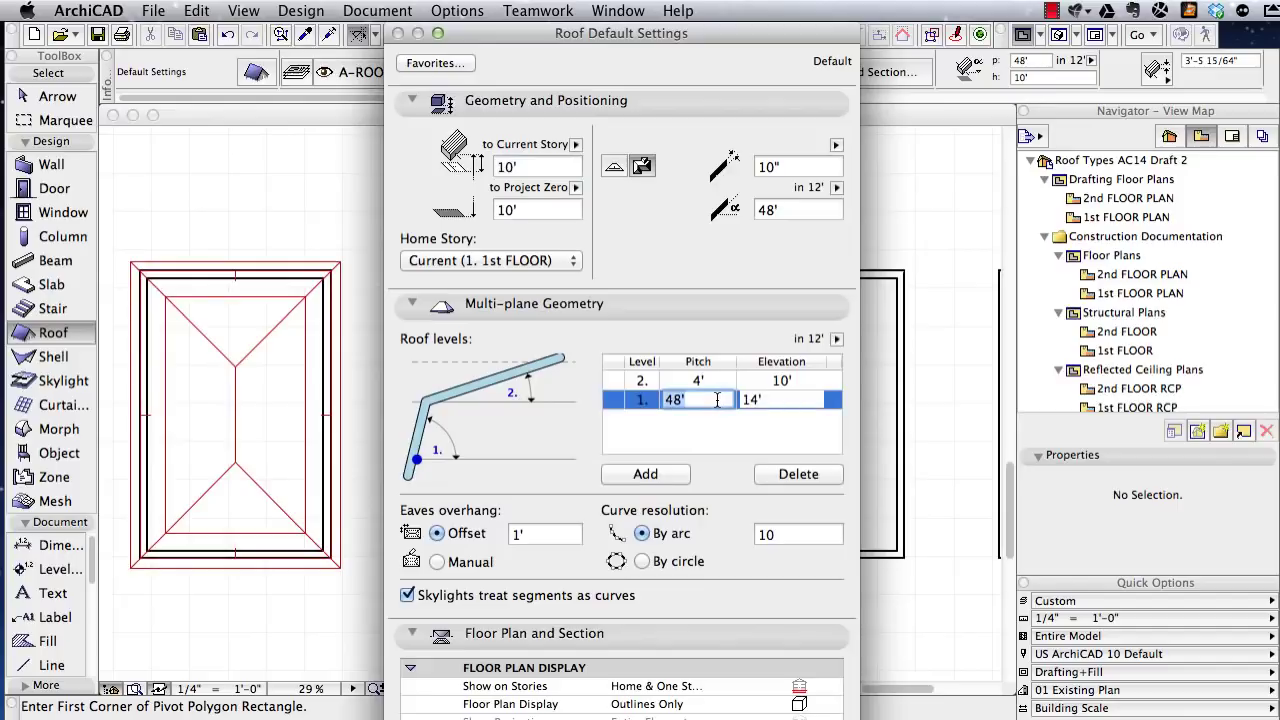
pyautogui.write('6')
pyautogui.click(622, 380)
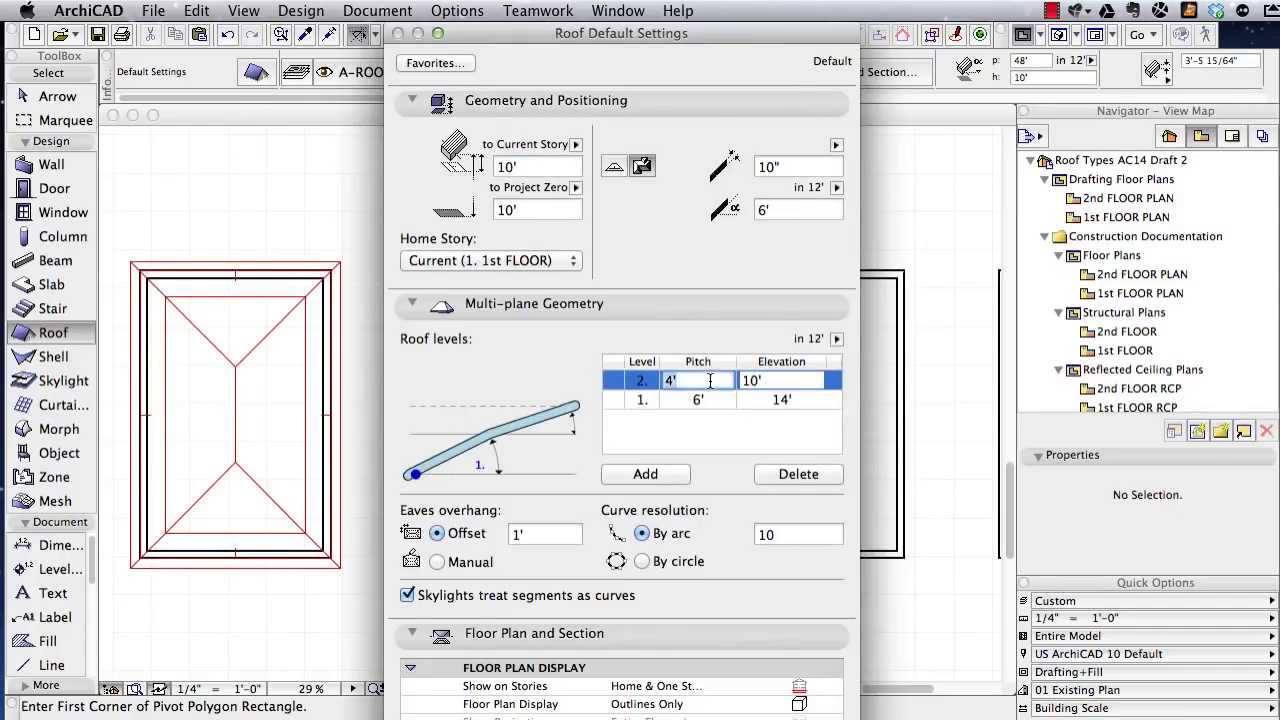
pyautogui.write('12')
pyautogui.press('Return')
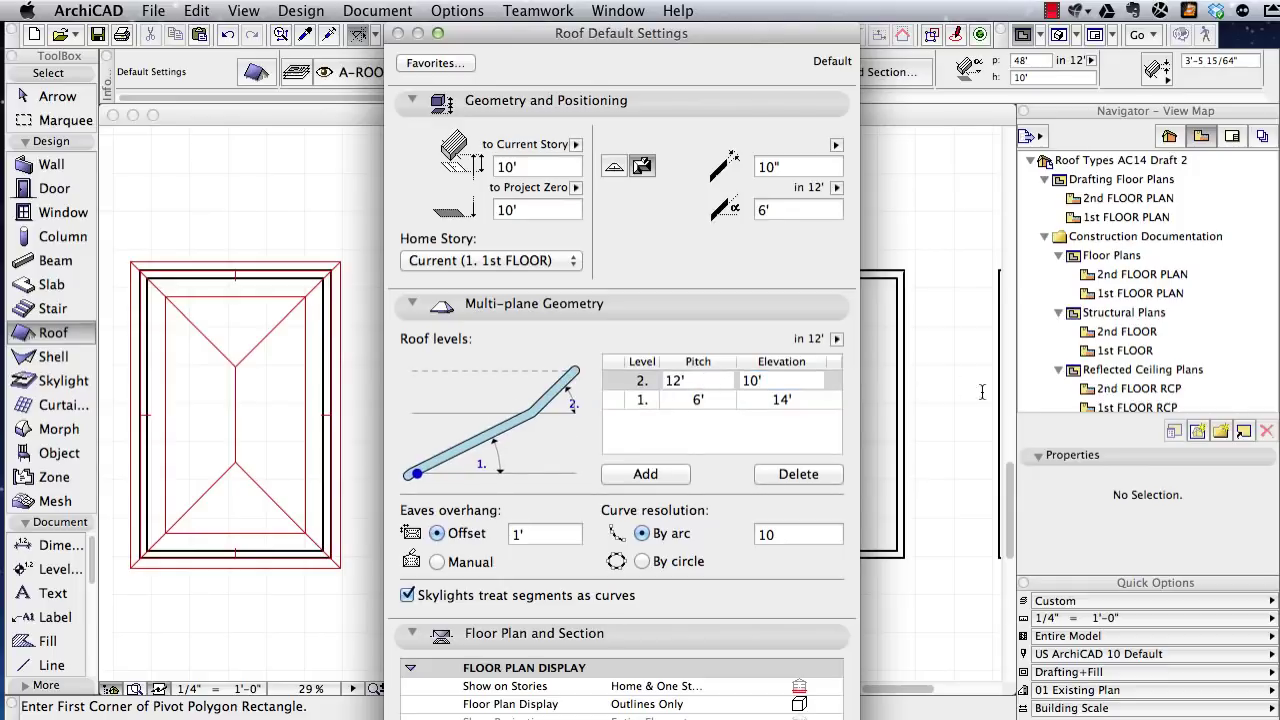
# - Set the level 1 elevation to 2' and place the roof over the second building in the same row
pyautogui.click(792, 401)
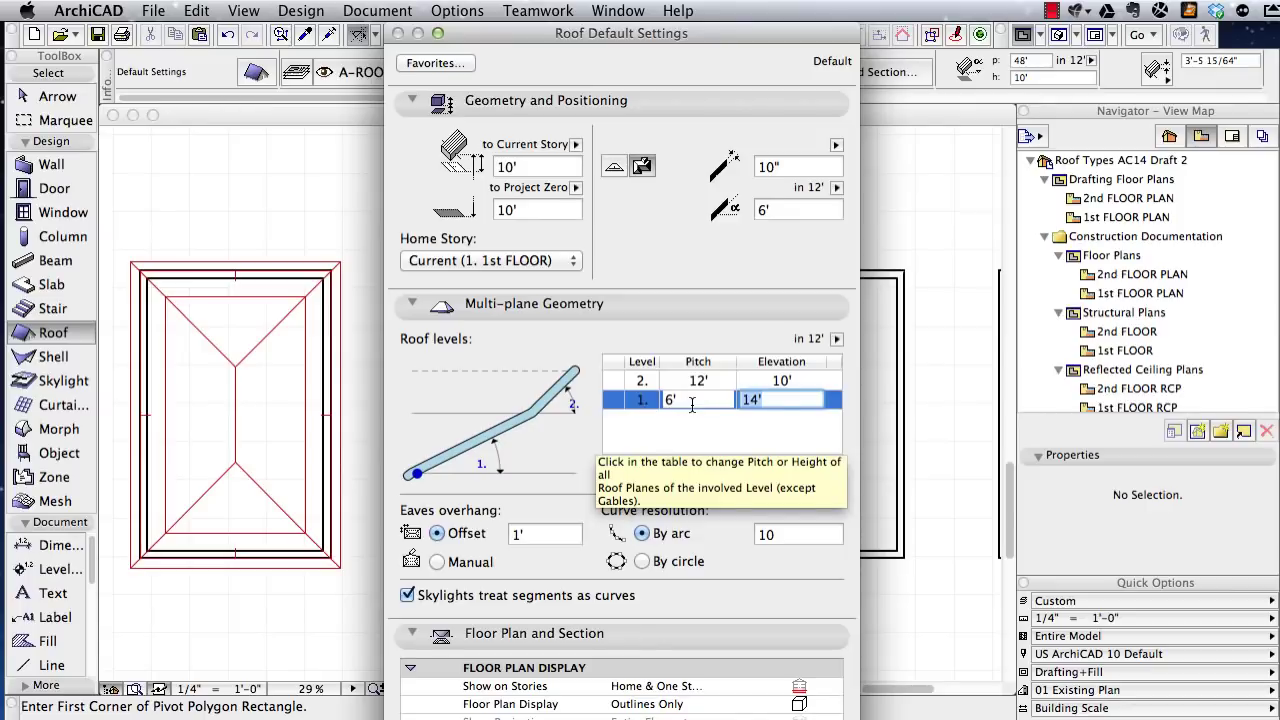
pyautogui.write('2')
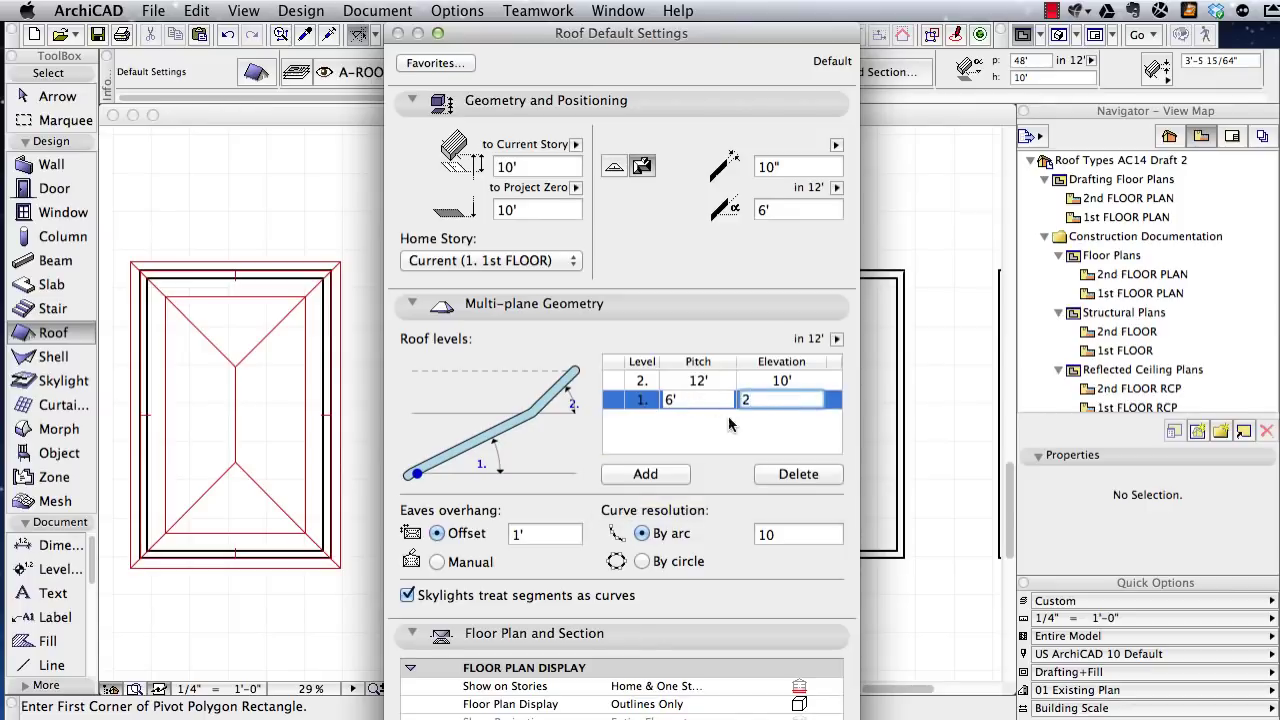
pyautogui.press('Return')
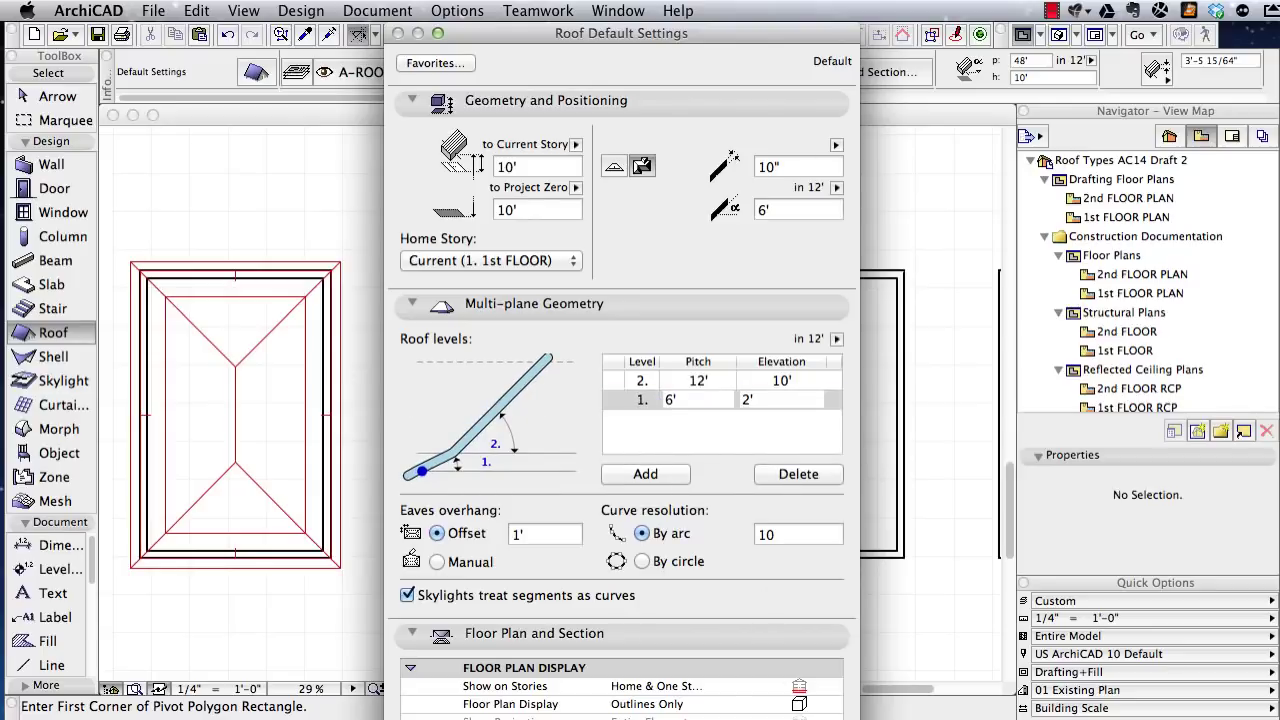
pyautogui.press('Return')
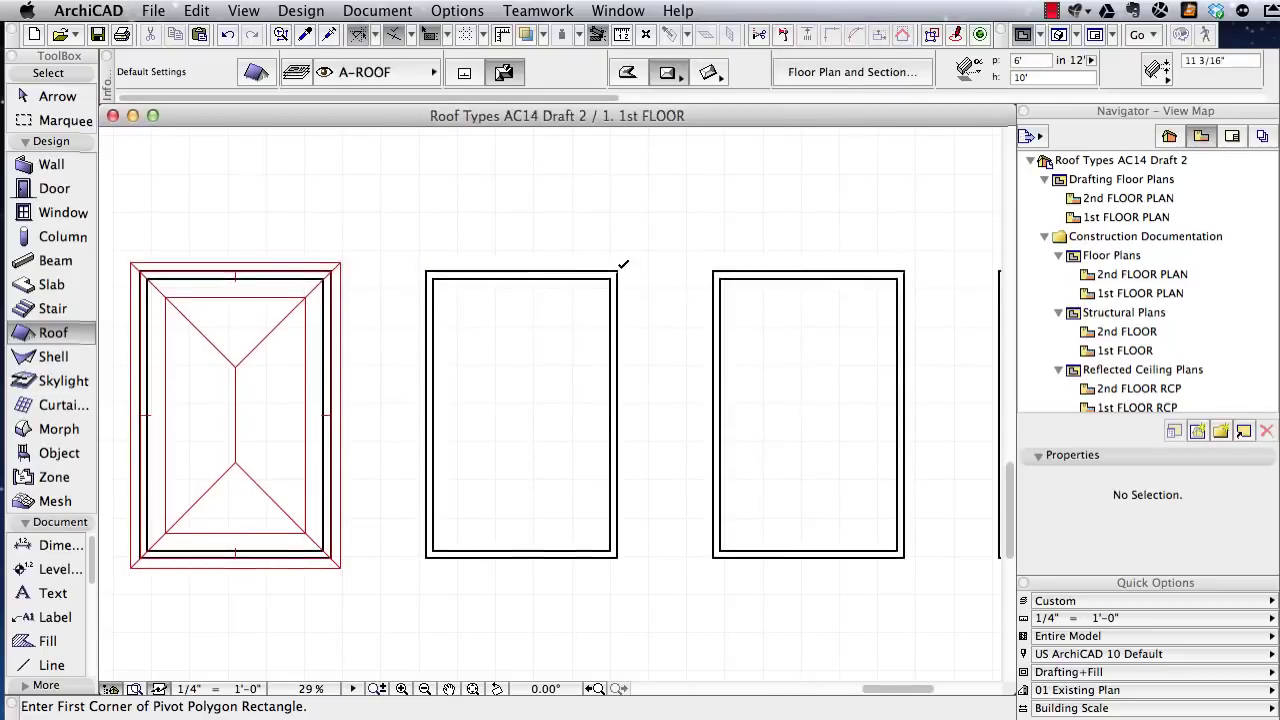
pyautogui.click(617, 271)
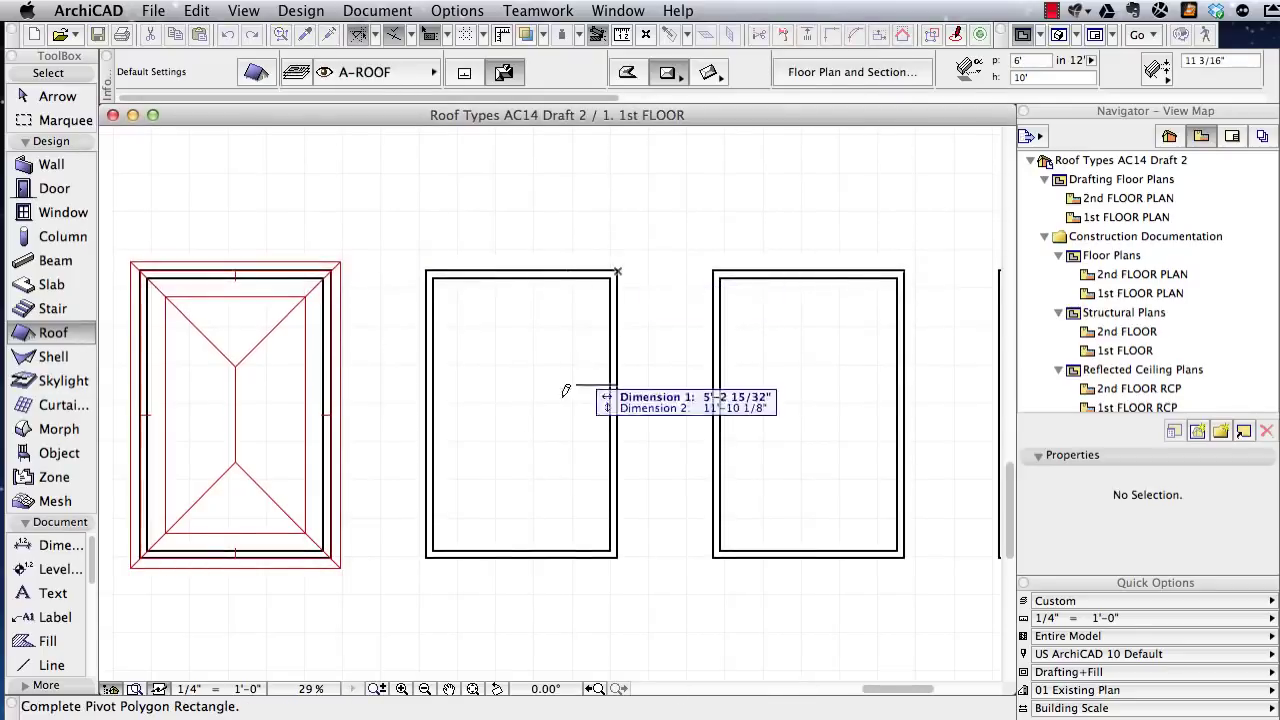
pyautogui.click(427, 555)
# - Enclose the two newly roofed buildings in a marquee and view them in 3D
pyautogui.click(62, 120)
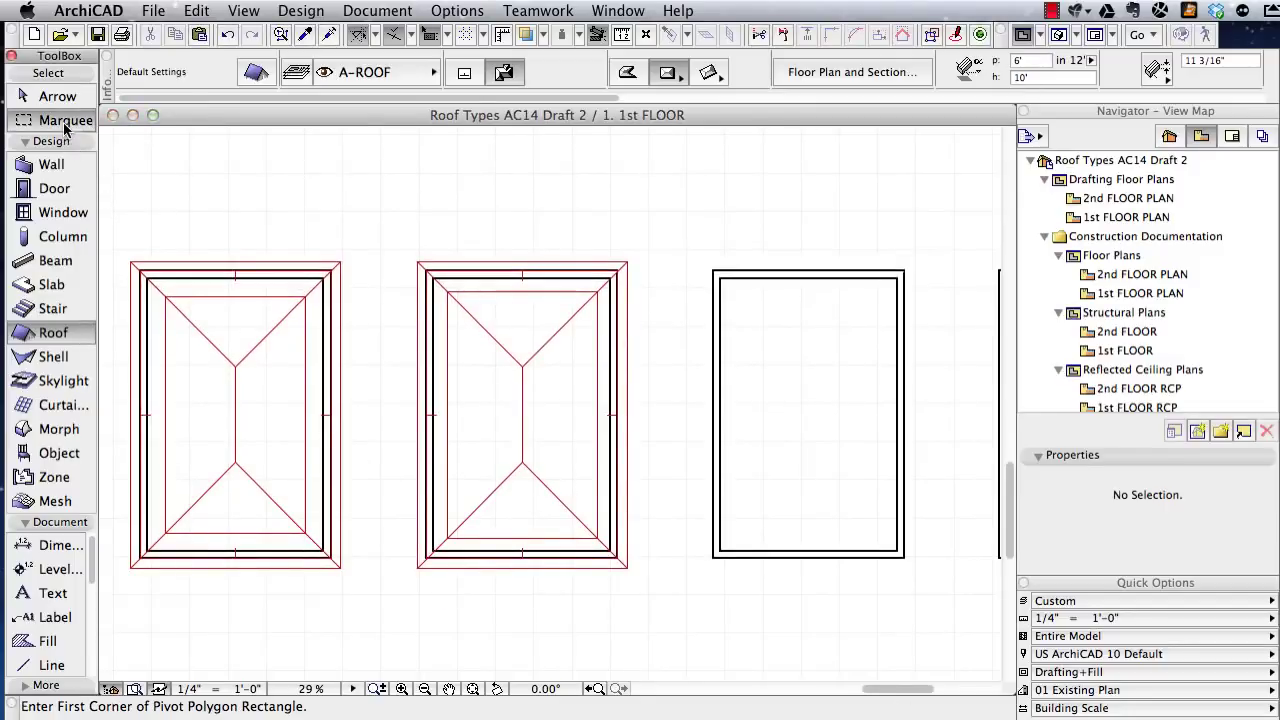
pyautogui.click(108, 208)
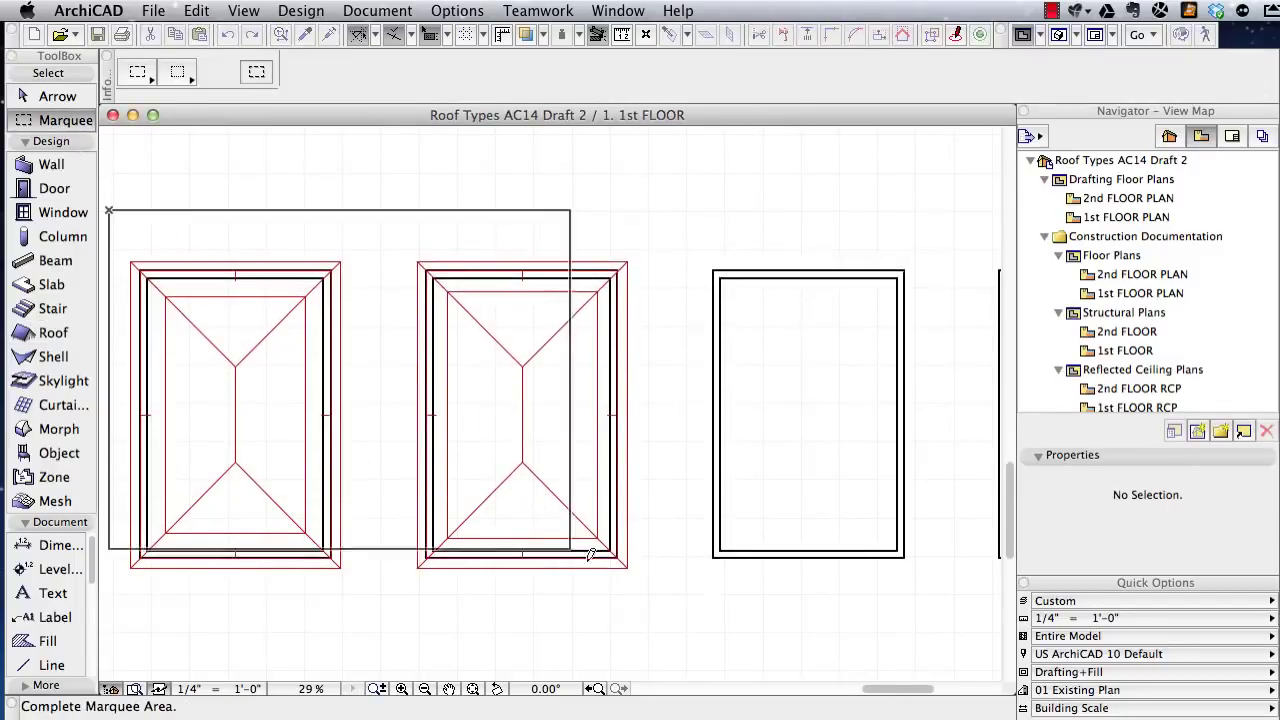
pyautogui.click(648, 593)
pyautogui.press('F5')
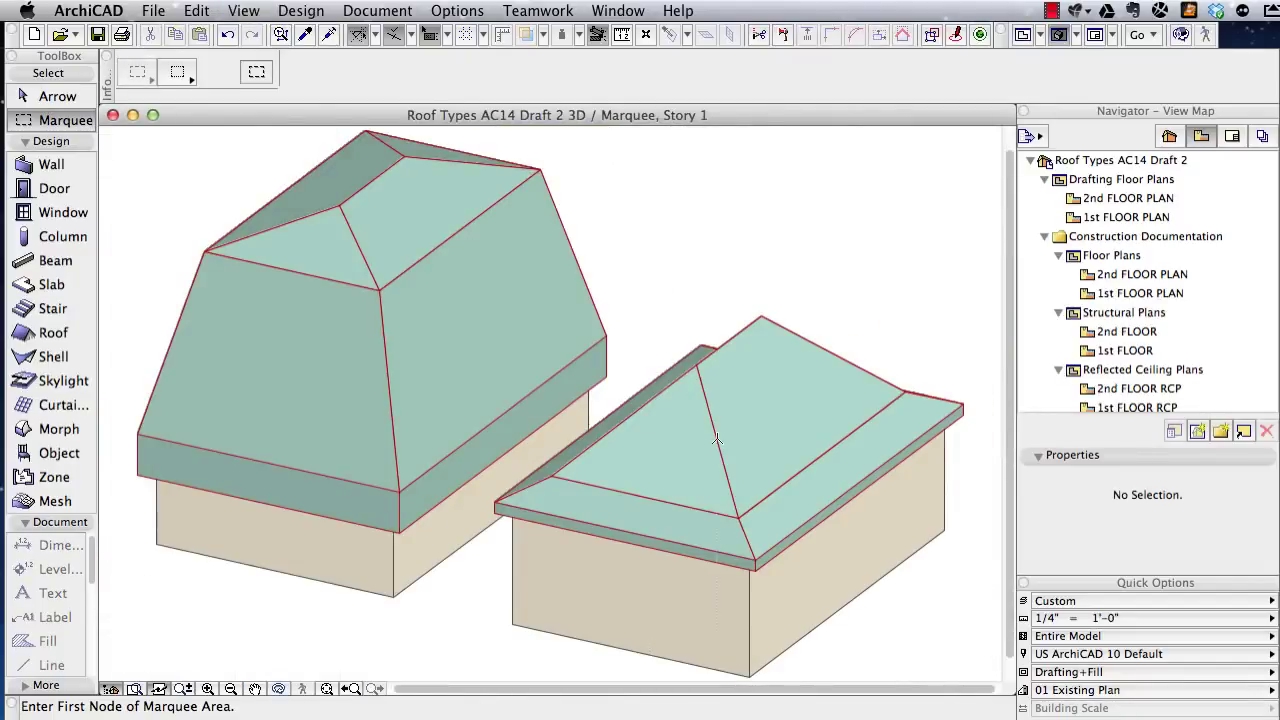
# - Change the custom edge settings of the steep two-level roof to a Horizontal edge angle, applied to All Edges
pyautogui.click(486, 350)
pyautogui.click(555, 301)
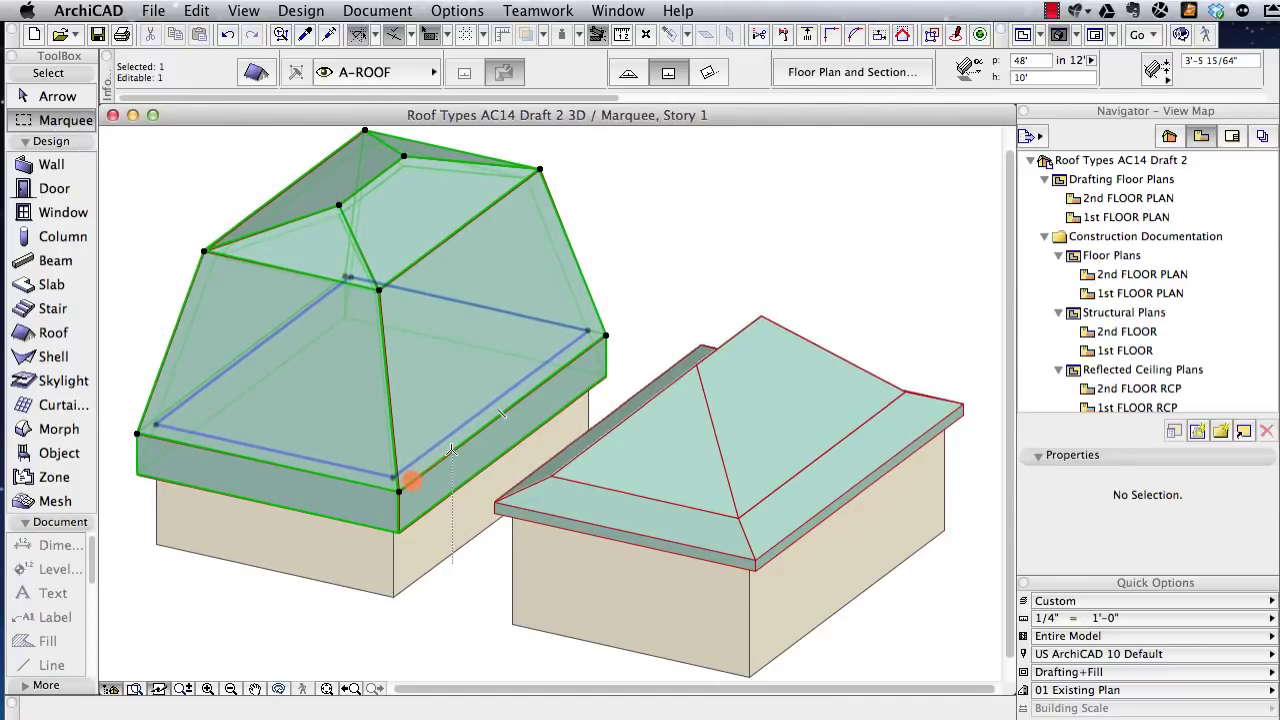
pyautogui.click(451, 451)
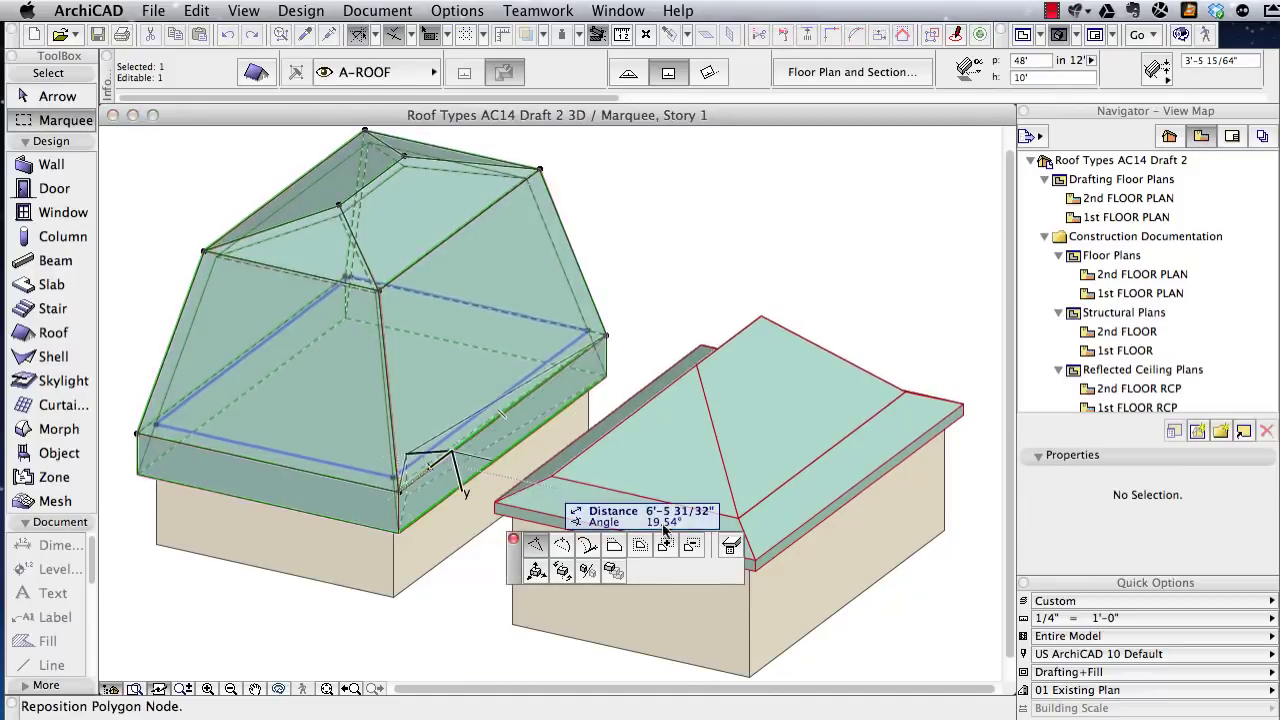
pyautogui.click(731, 548)
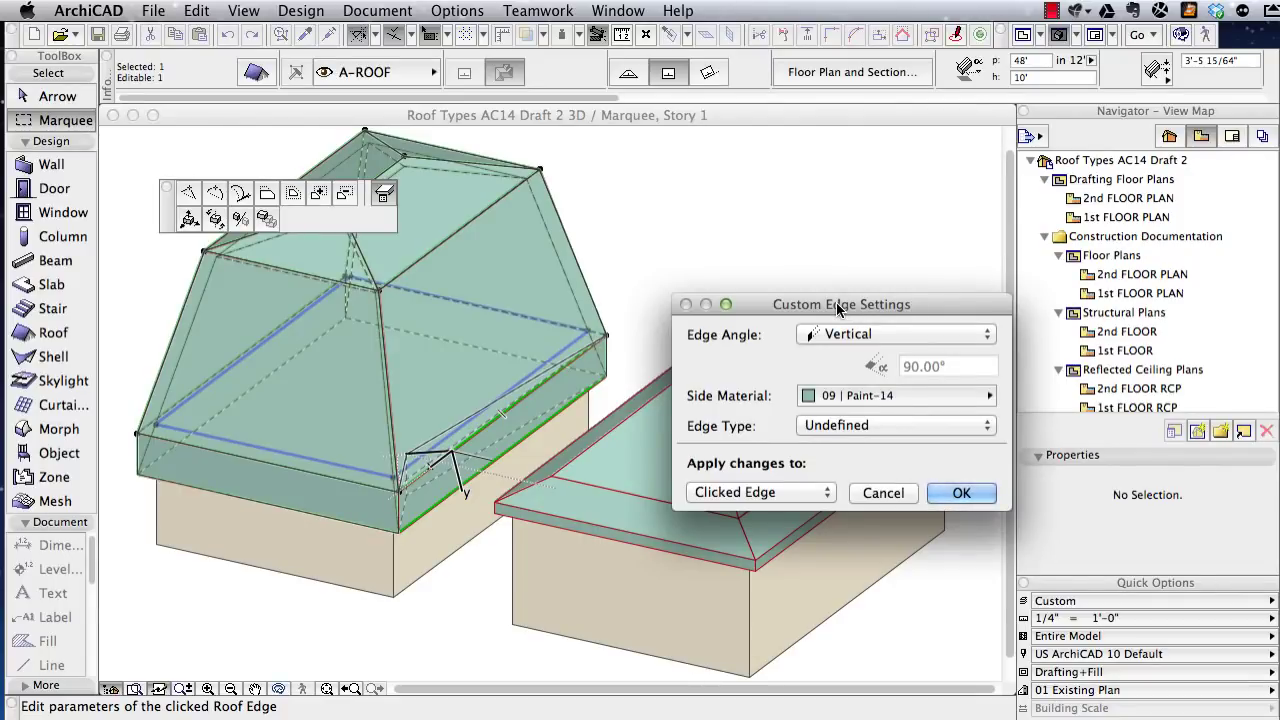
pyautogui.click(853, 342)
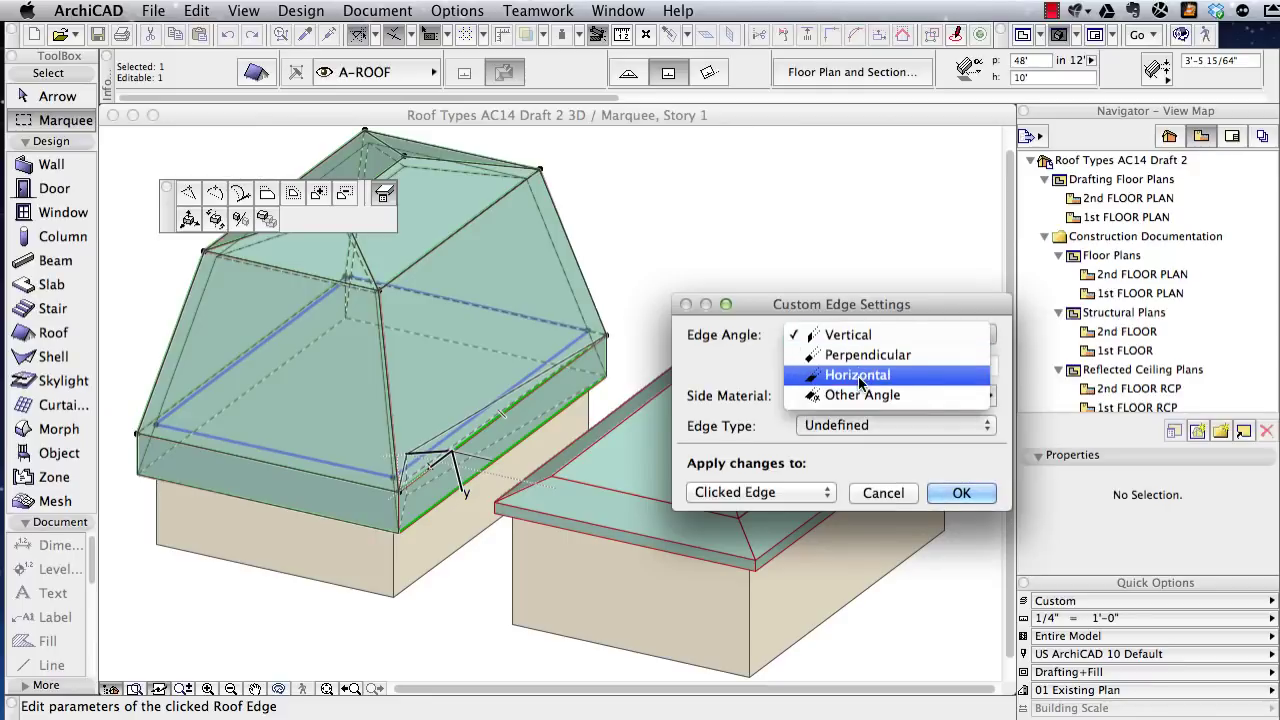
pyautogui.click(860, 377)
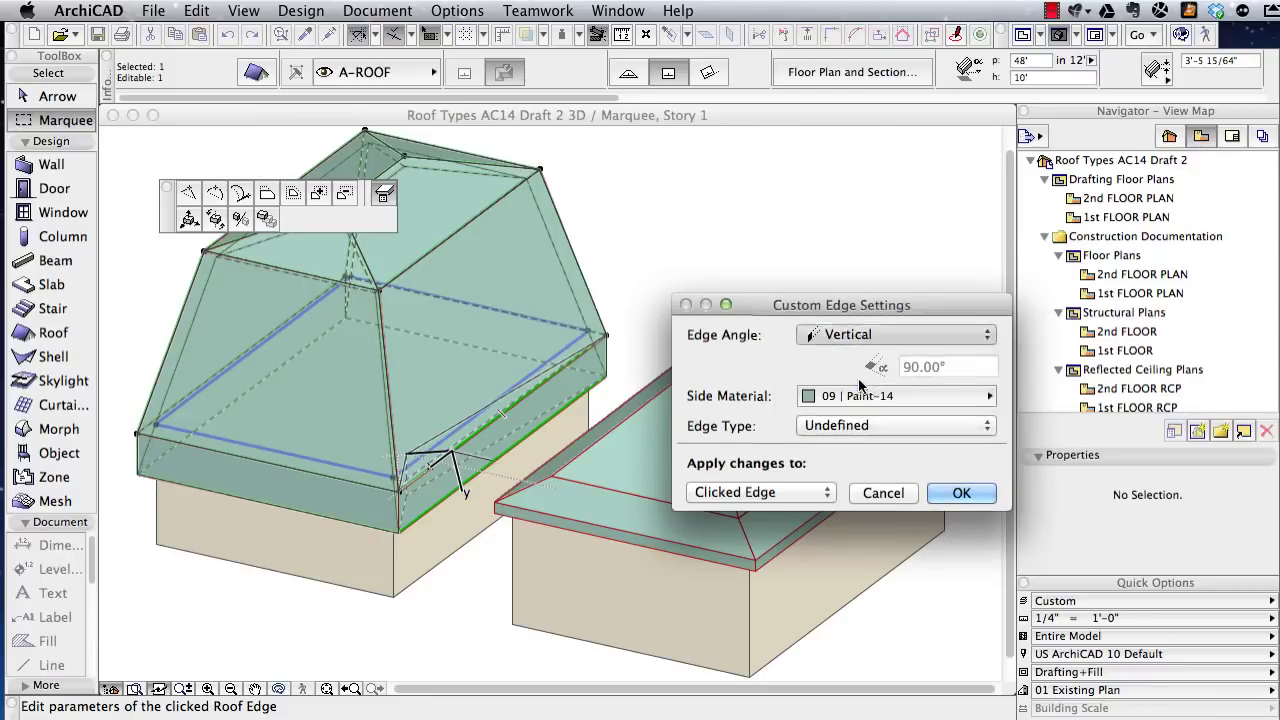
pyautogui.click(753, 493)
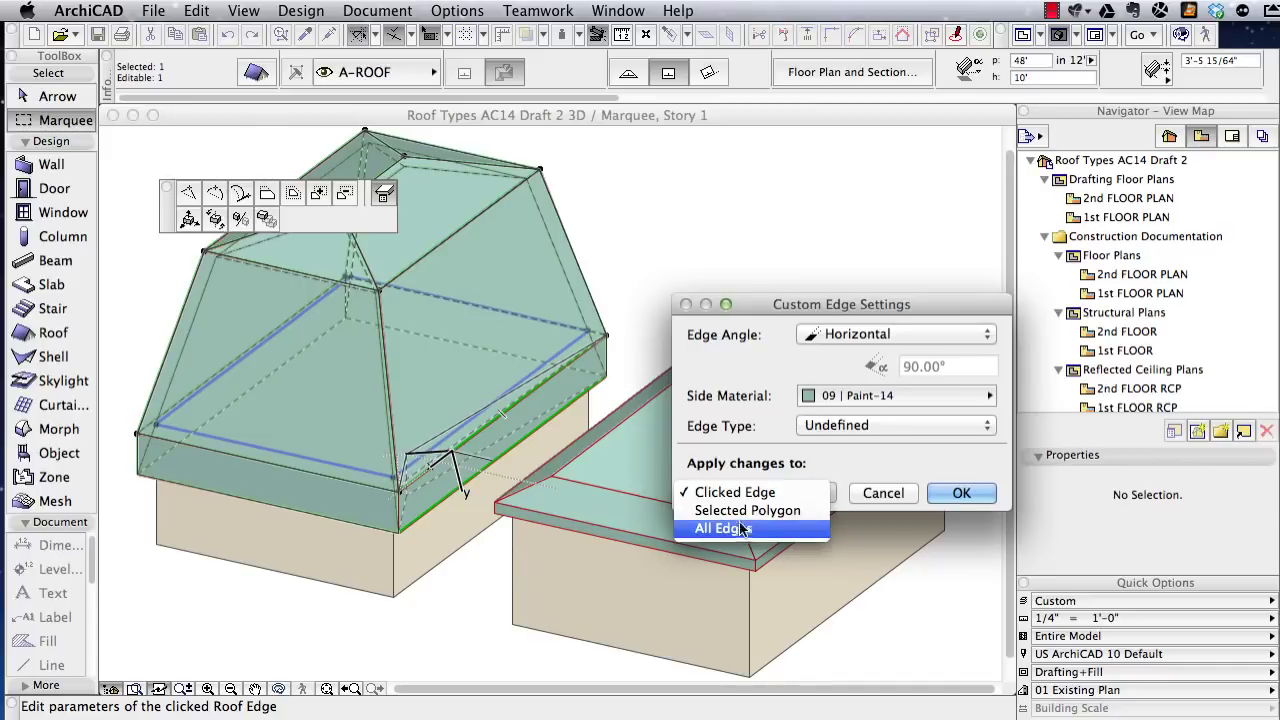
pyautogui.click(737, 528)
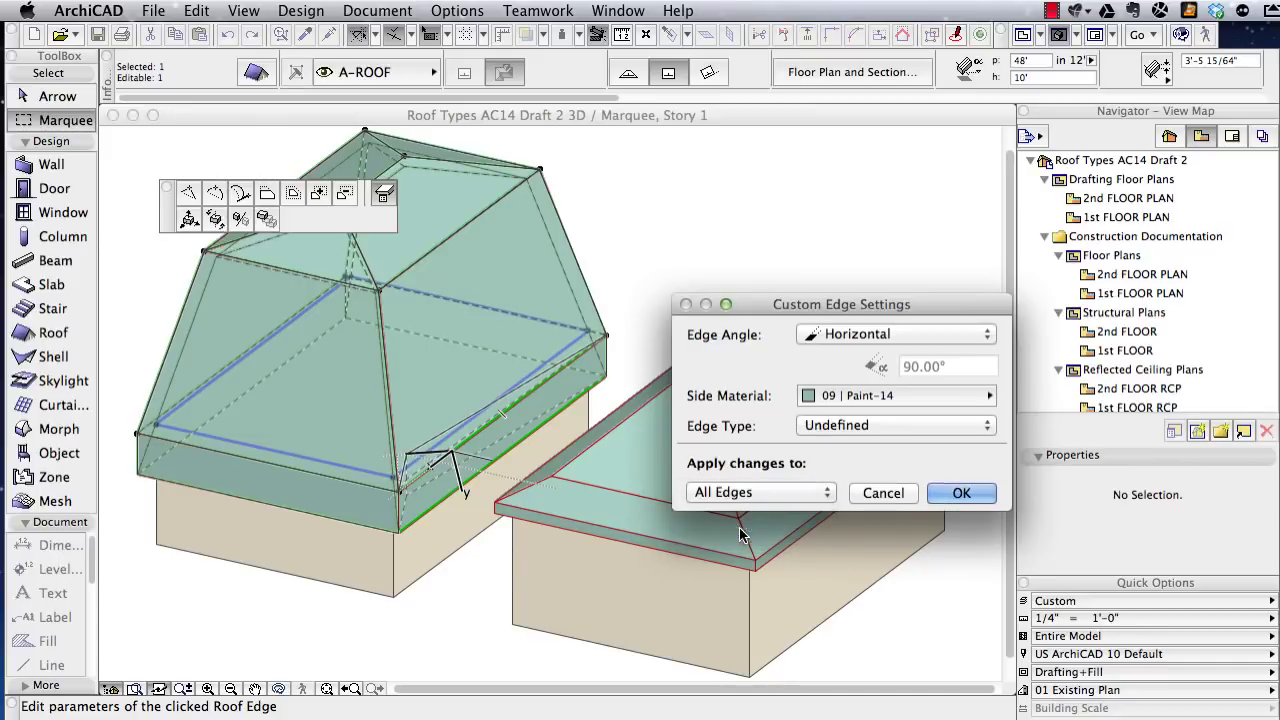
pyautogui.click(961, 493)
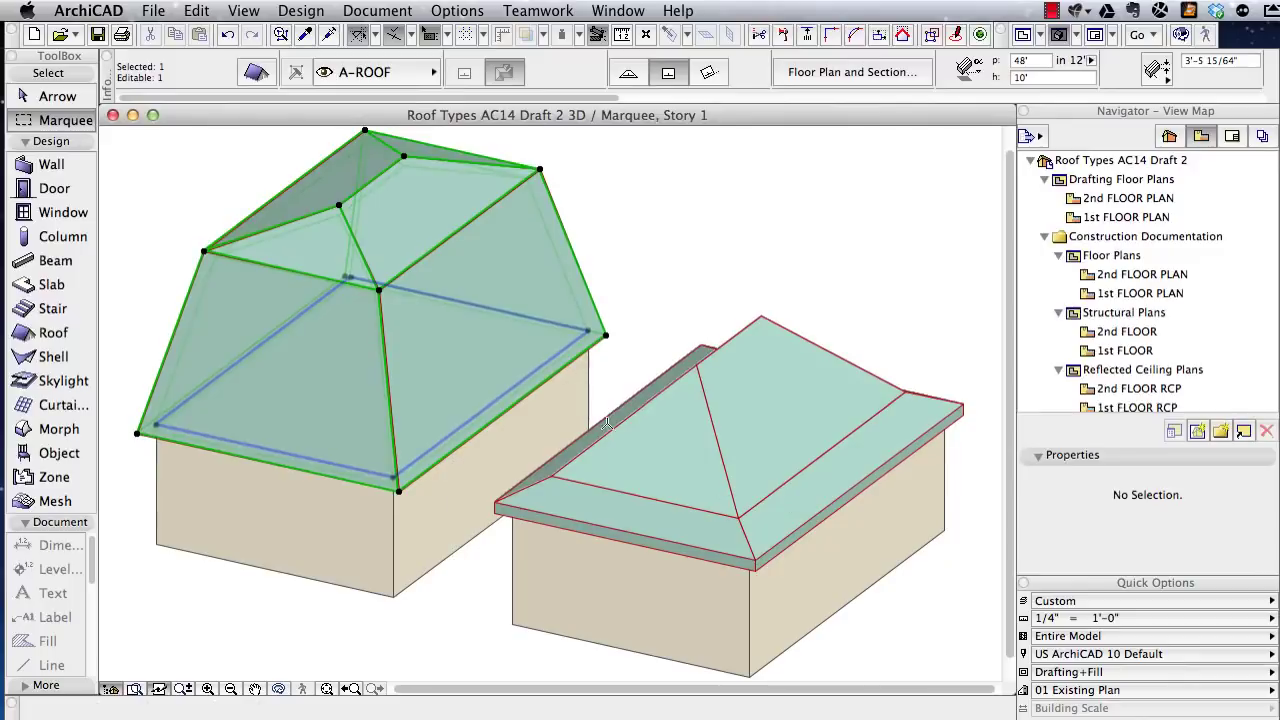
pyautogui.press('Escape')
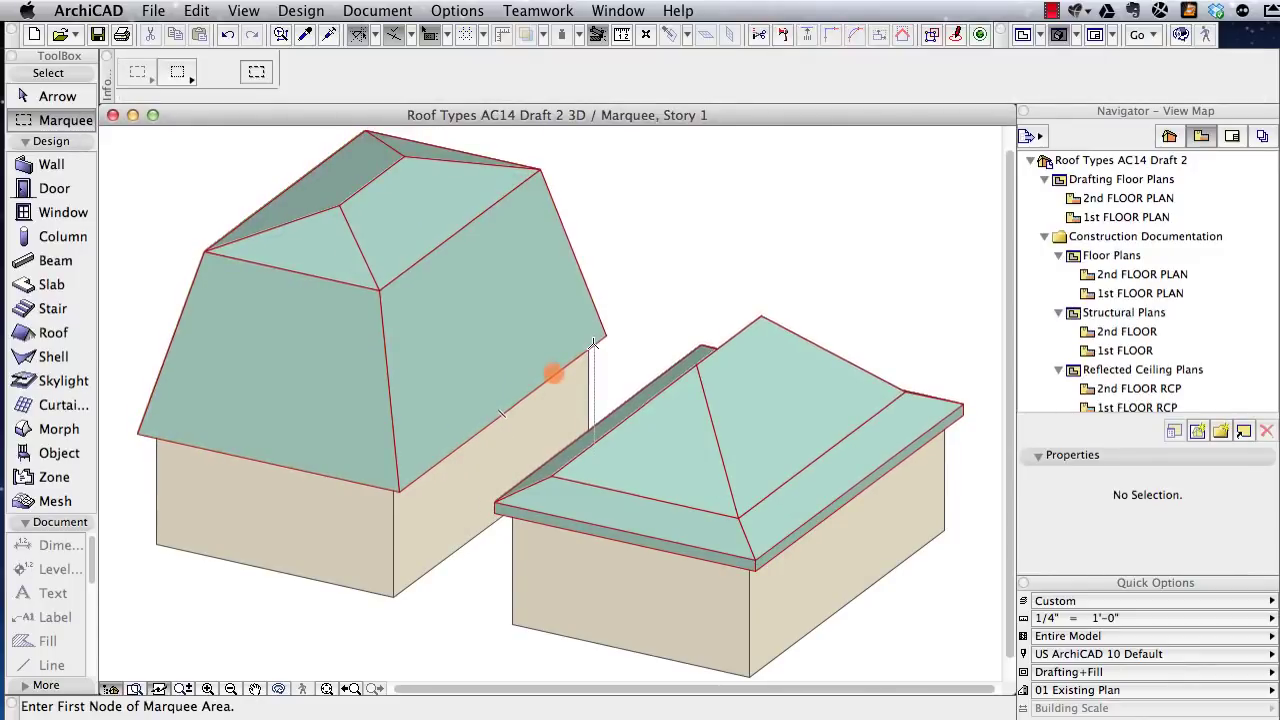
# - Return to the floor plan and activate the Roof tool with the rectangular gable method at the second row of unroofed buildings
pyautogui.press('F2')
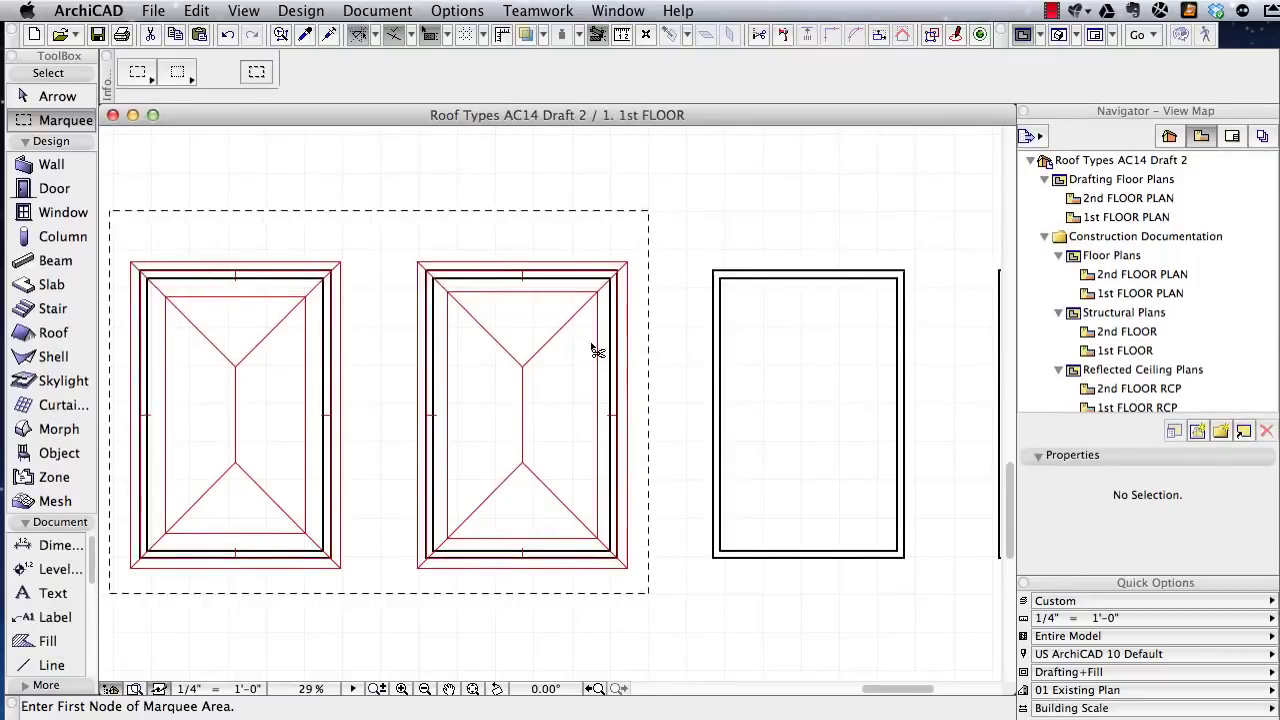
pyautogui.press('super+apostrophe')
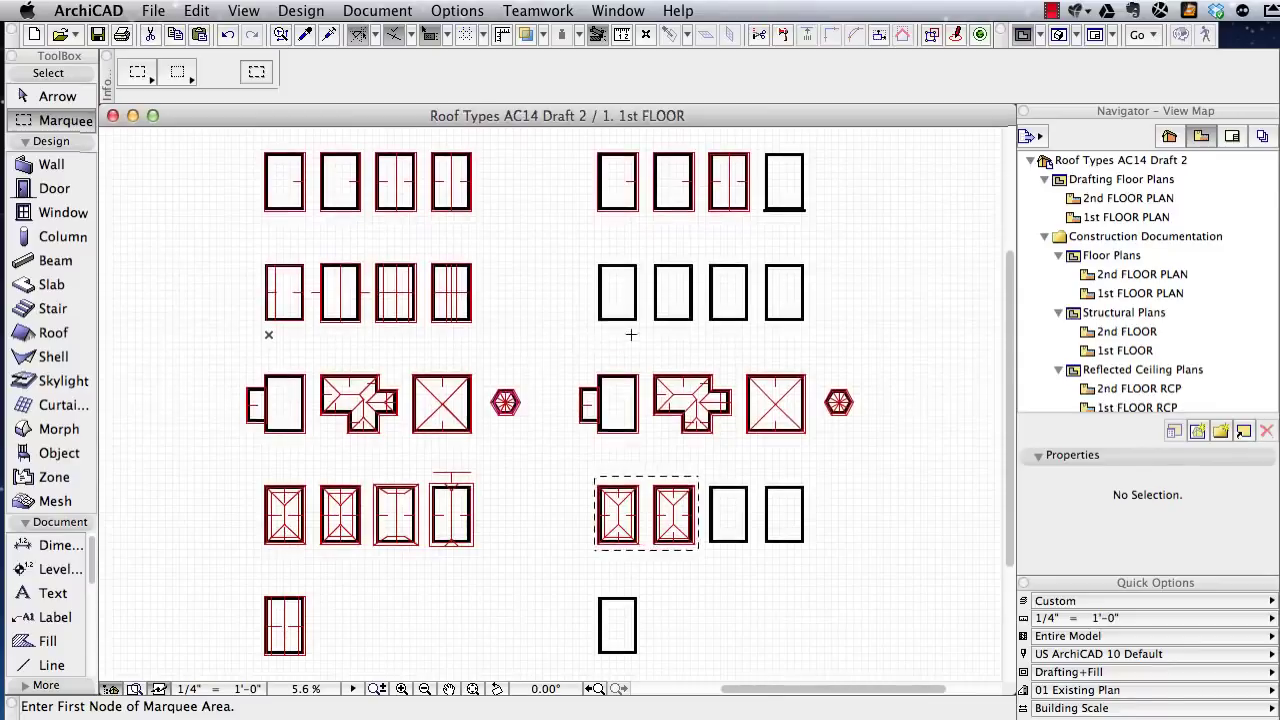
pyautogui.scroll(3, 737, 260)
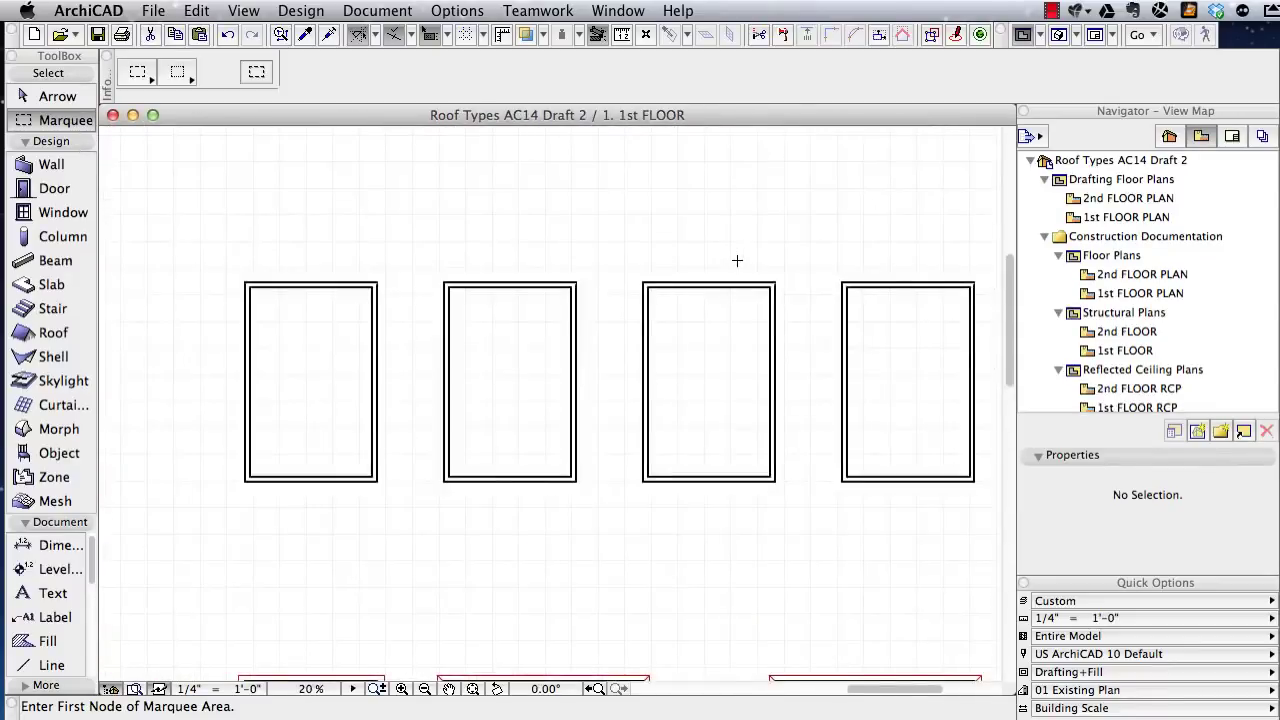
pyautogui.scroll(1, 737, 260)
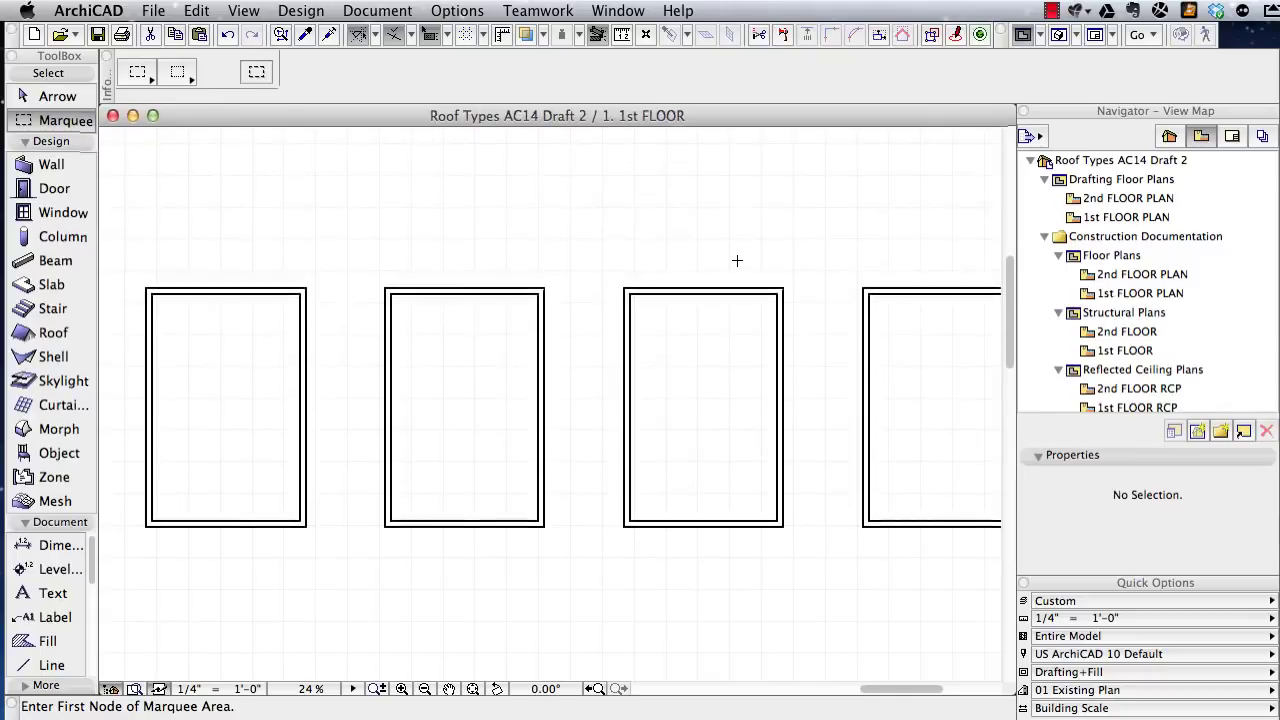
pyautogui.click(53, 338)
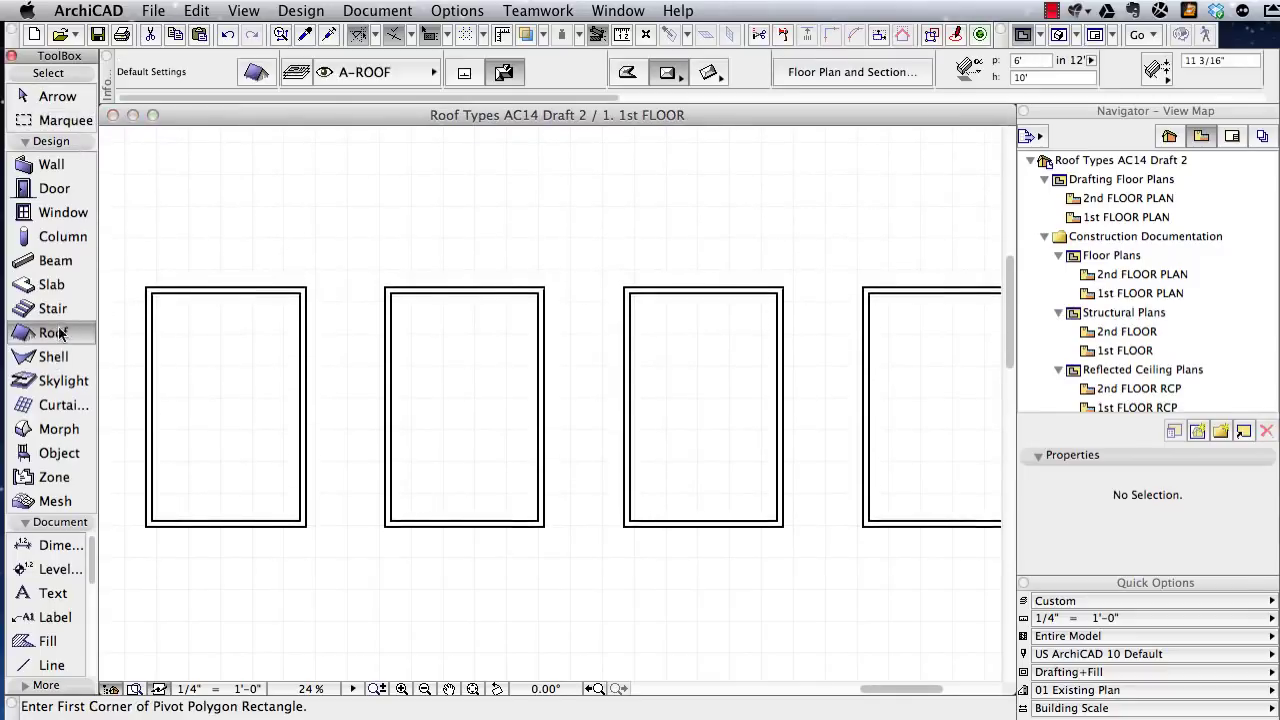
pyautogui.click(668, 74)
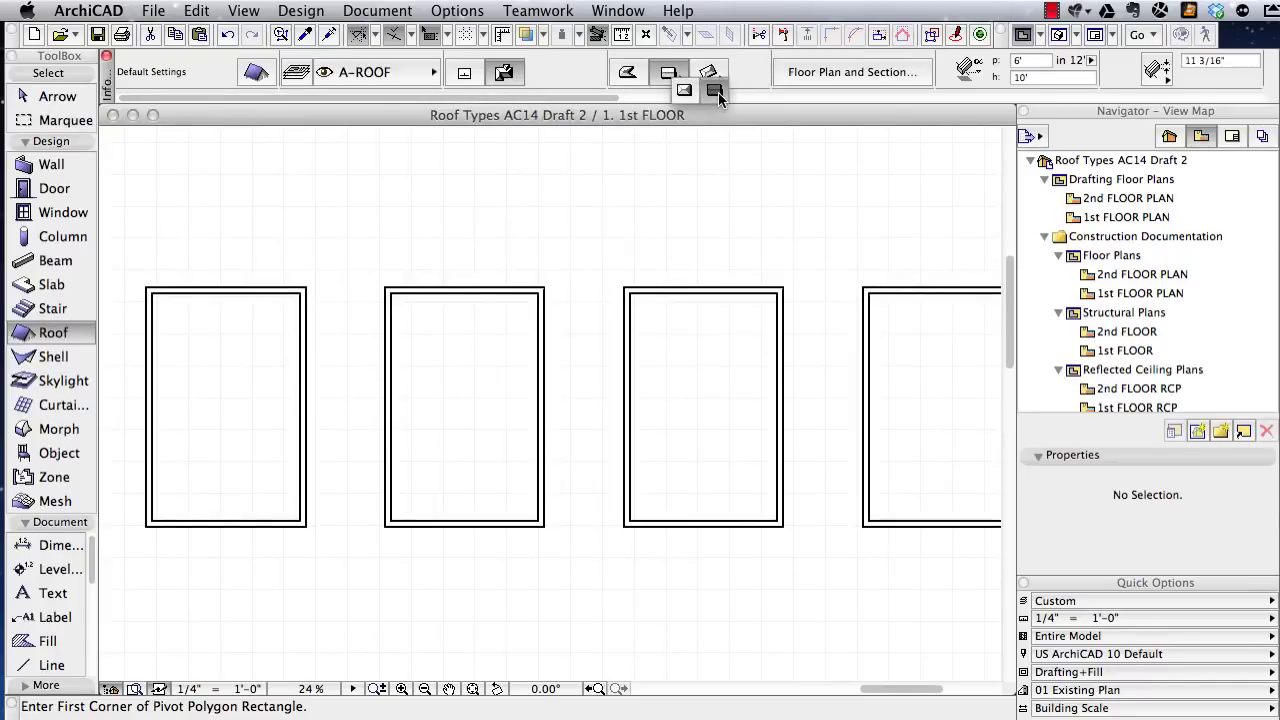
pyautogui.click(716, 92)
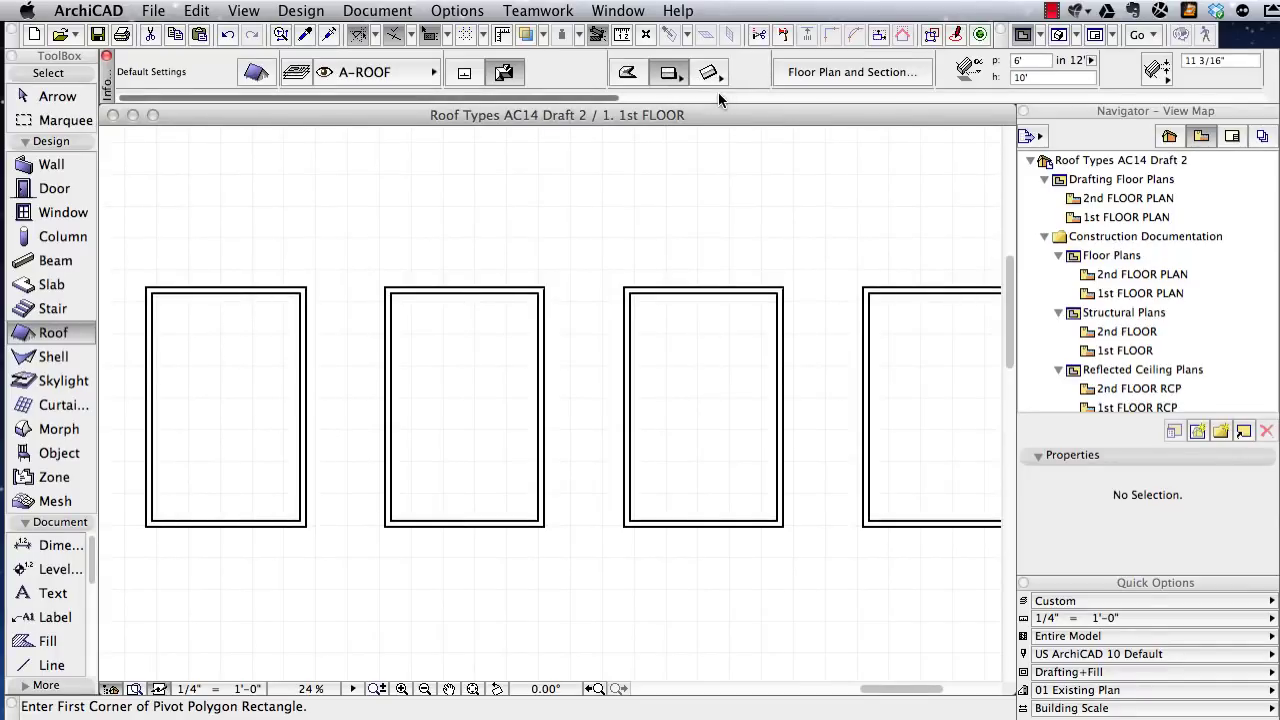
# - Change the default roof pitches to 24' for level 1 and 4' for level 2
pyautogui.doubleClick(40, 332)
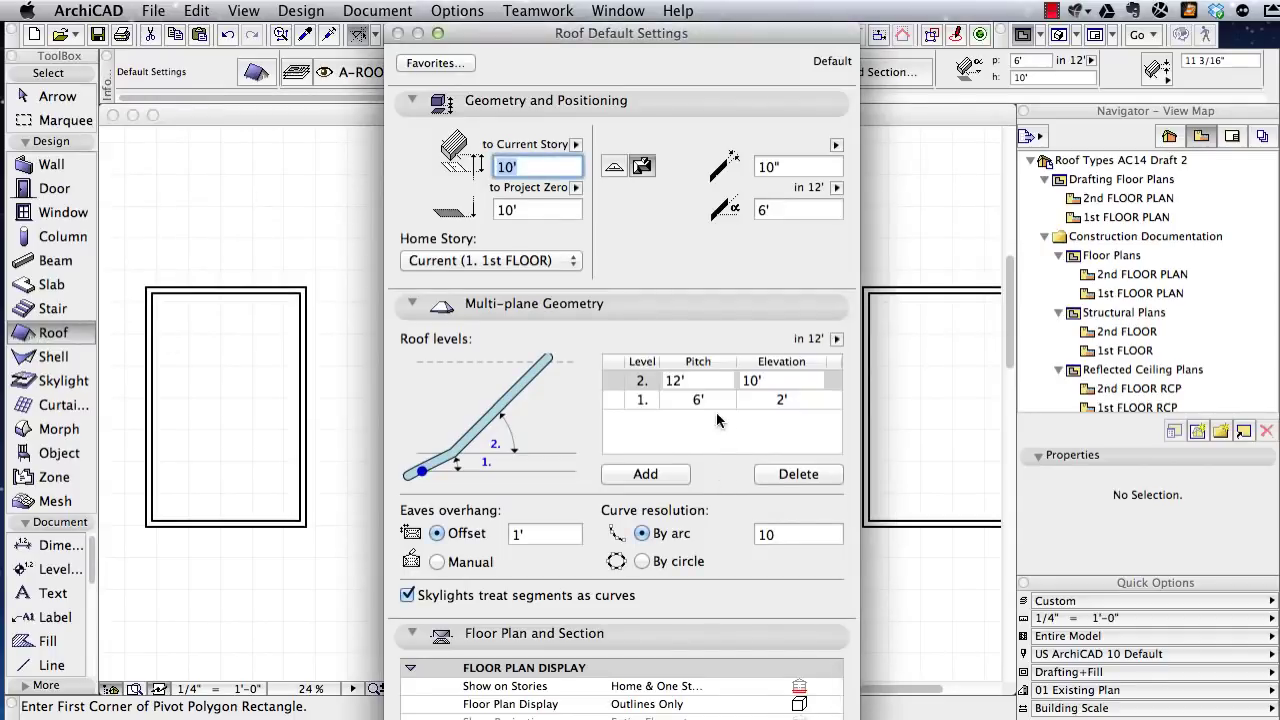
pyautogui.click(636, 400)
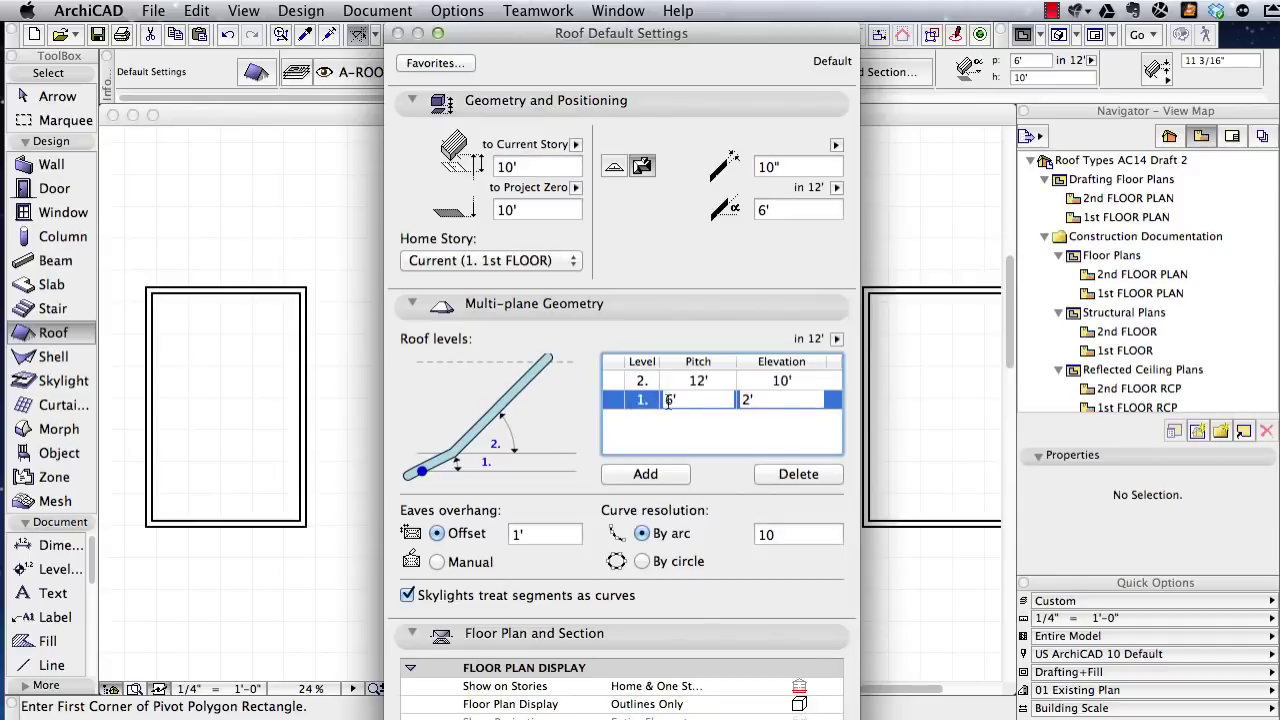
pyautogui.click(704, 401)
pyautogui.write('24')
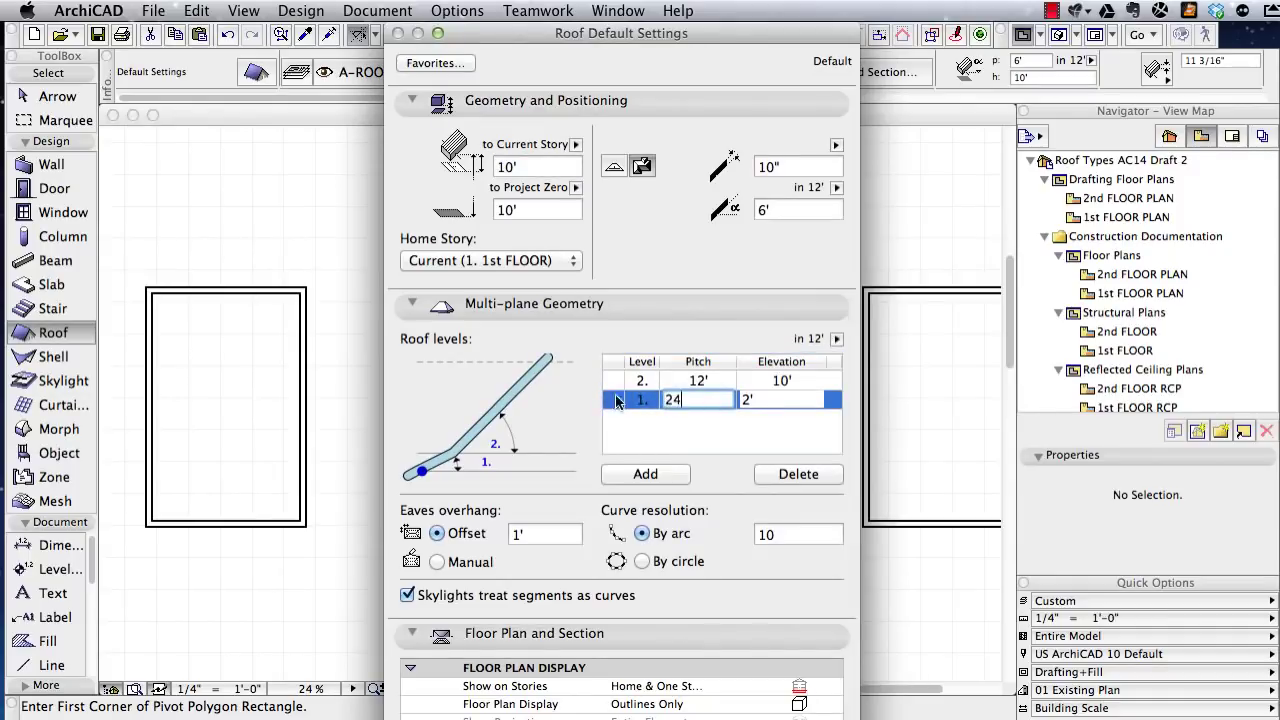
pyautogui.press('Return')
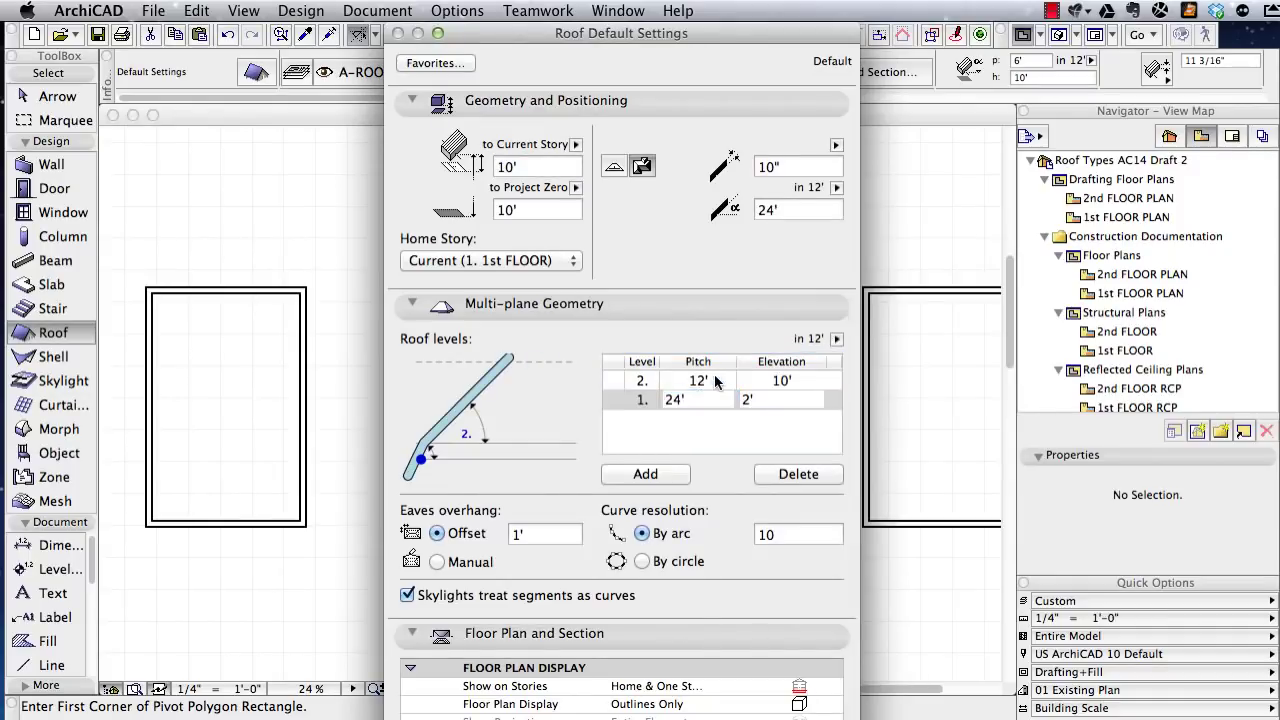
pyautogui.click(715, 380)
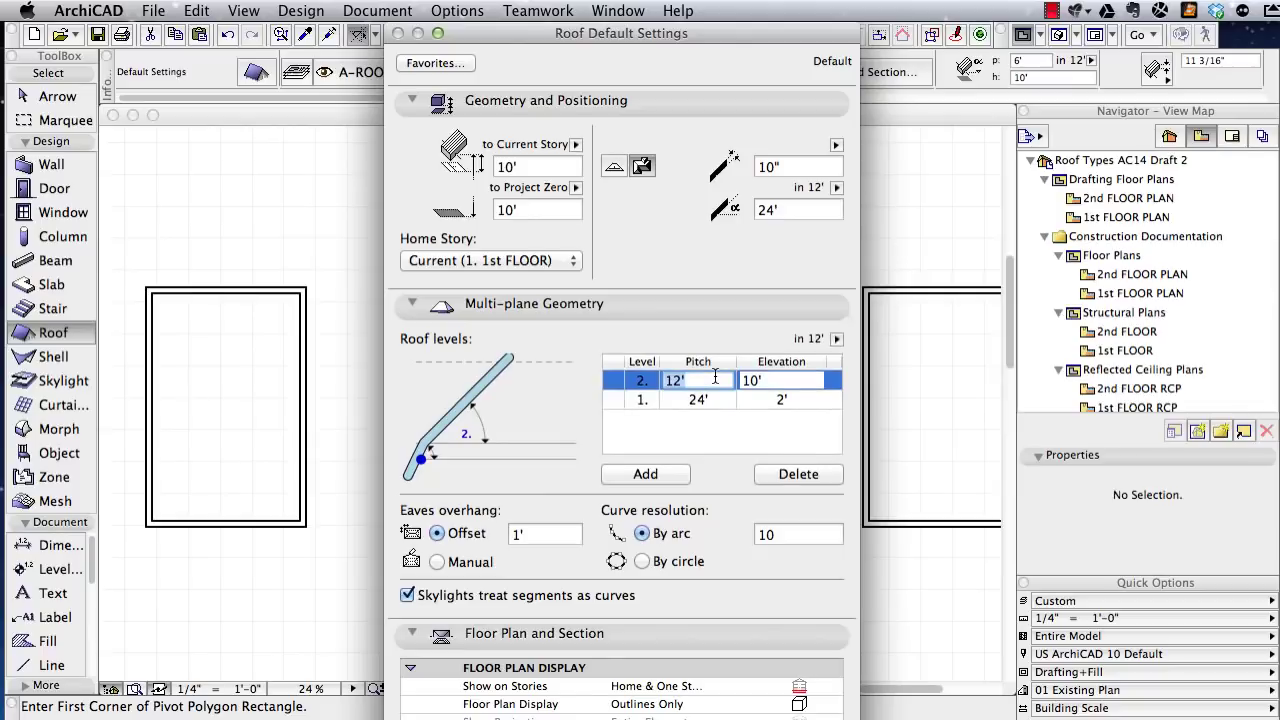
# - Set the level 1 elevation to 10' and place the two-level gable roof over the third building in the second row
pyautogui.click(780, 400)
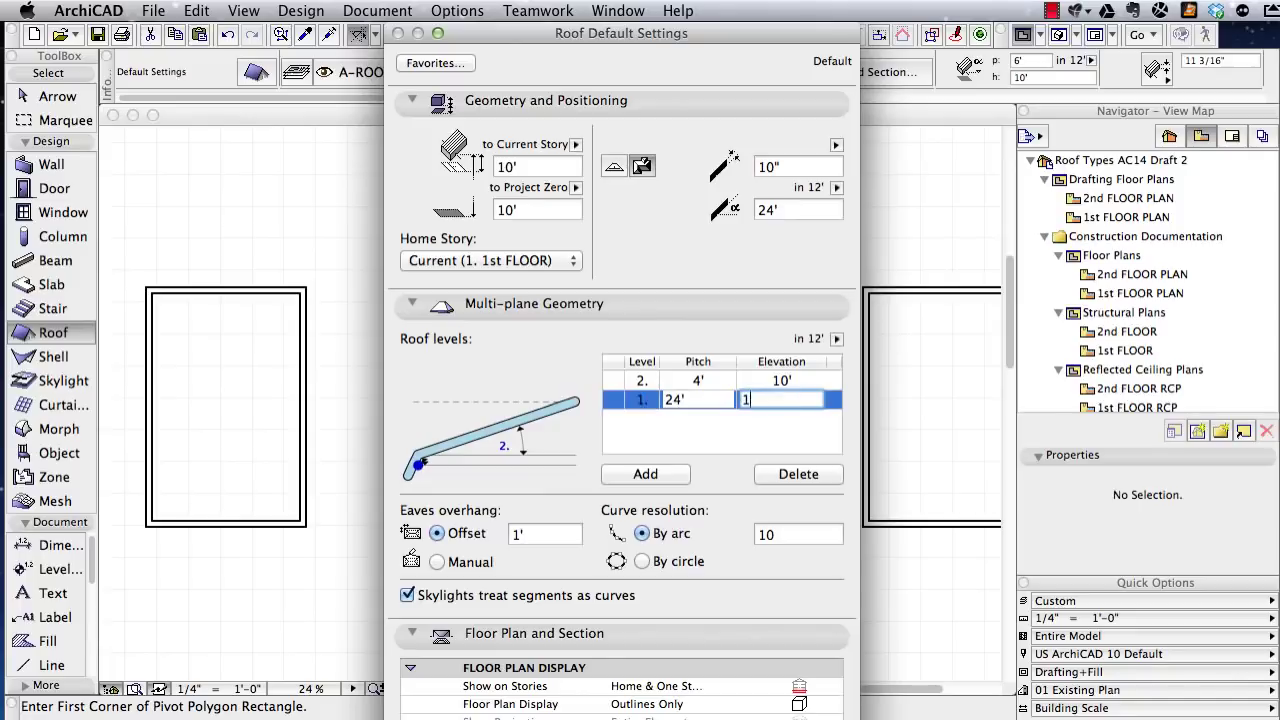
pyautogui.write('10')
pyautogui.press('Return')
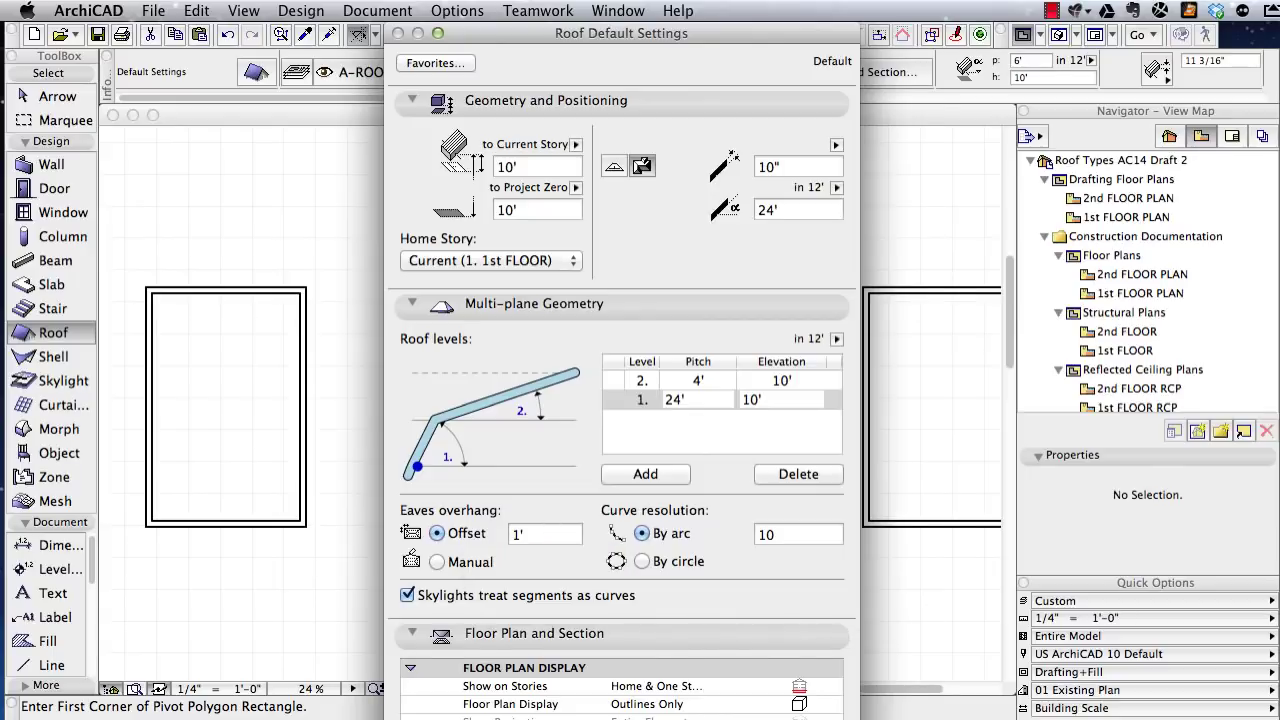
pyautogui.press('Return')
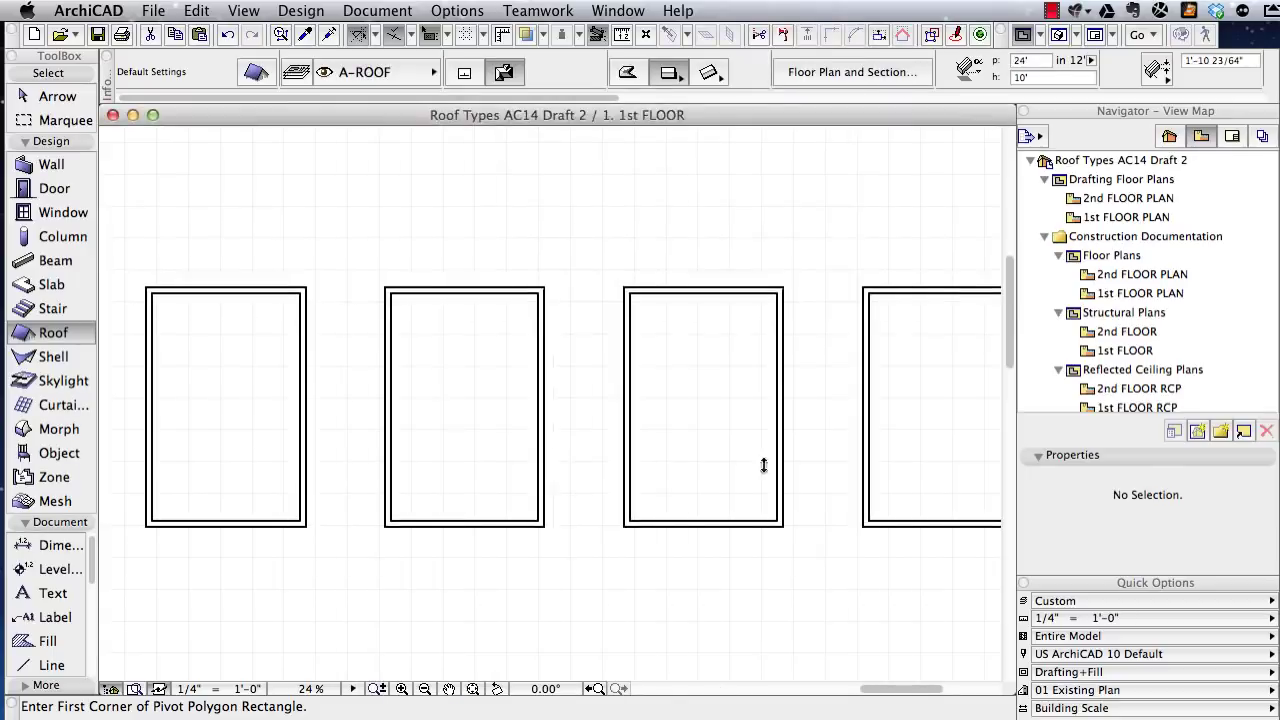
pyautogui.click(783, 288)
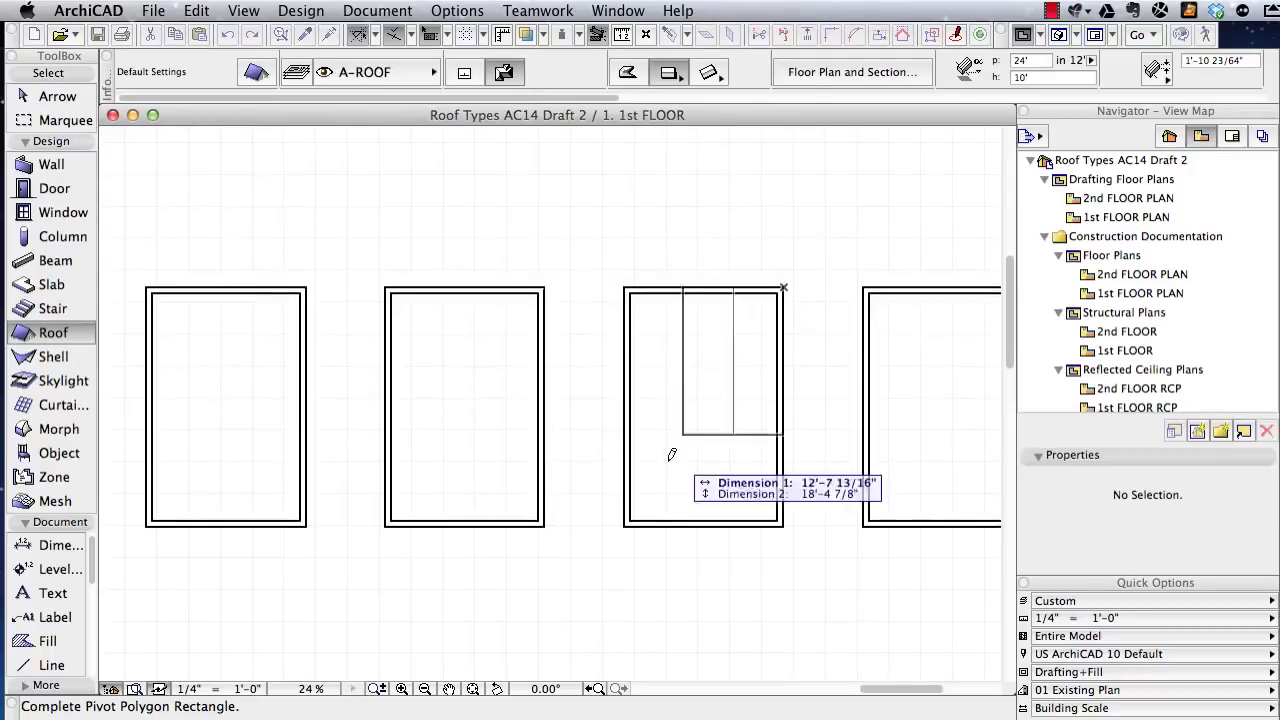
pyautogui.click(623, 524)
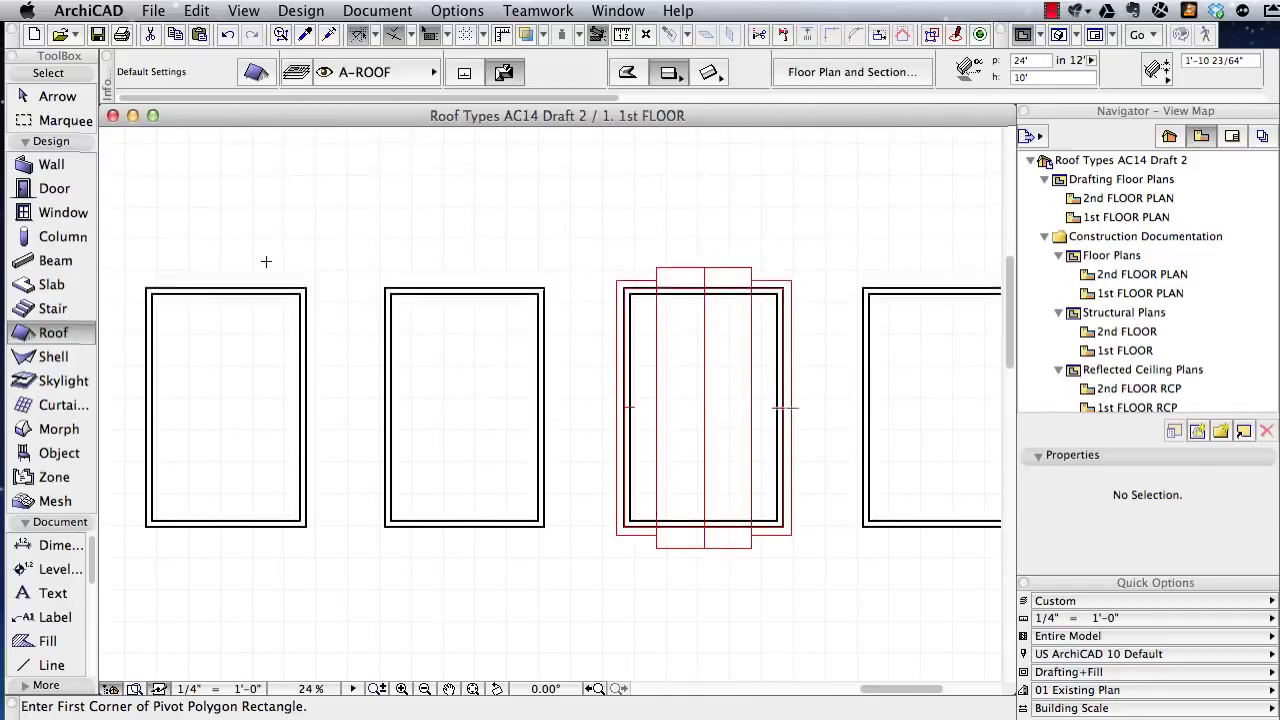
# - Enclose the new two-level gable roof and its building in a marquee and view them in 3D
pyautogui.click(50, 121)
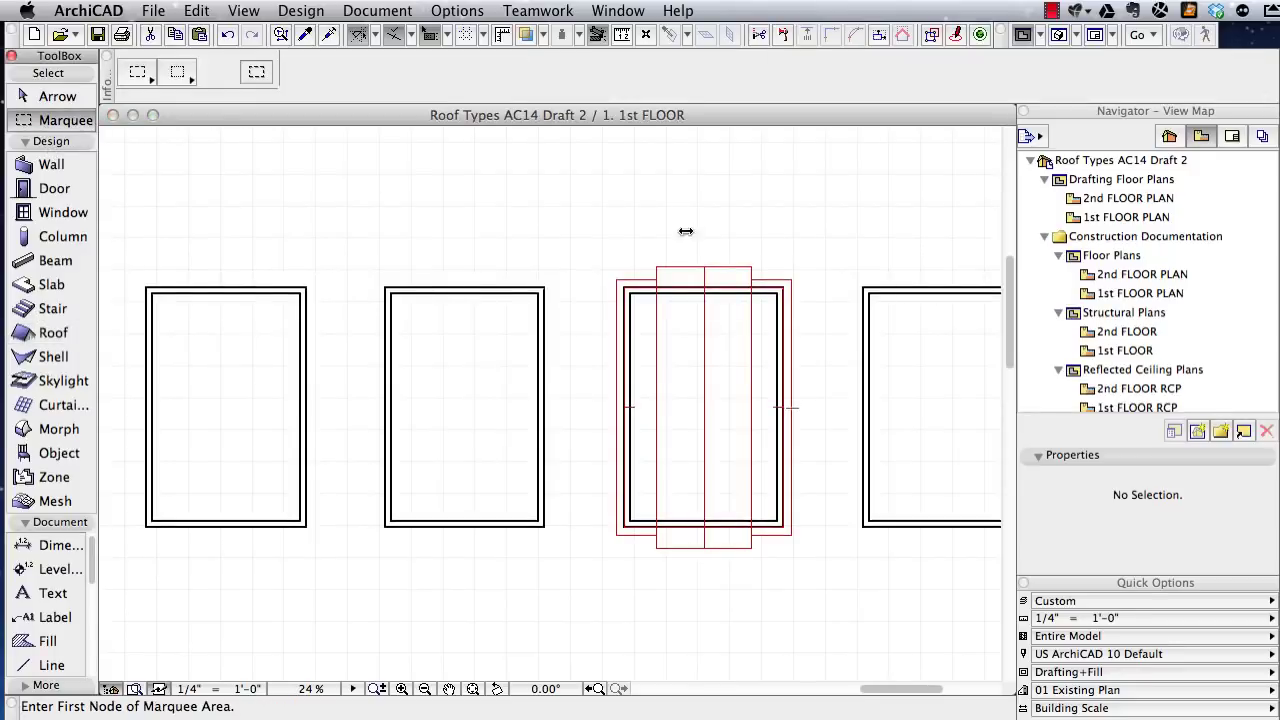
pyautogui.click(596, 243)
pyautogui.click(813, 584)
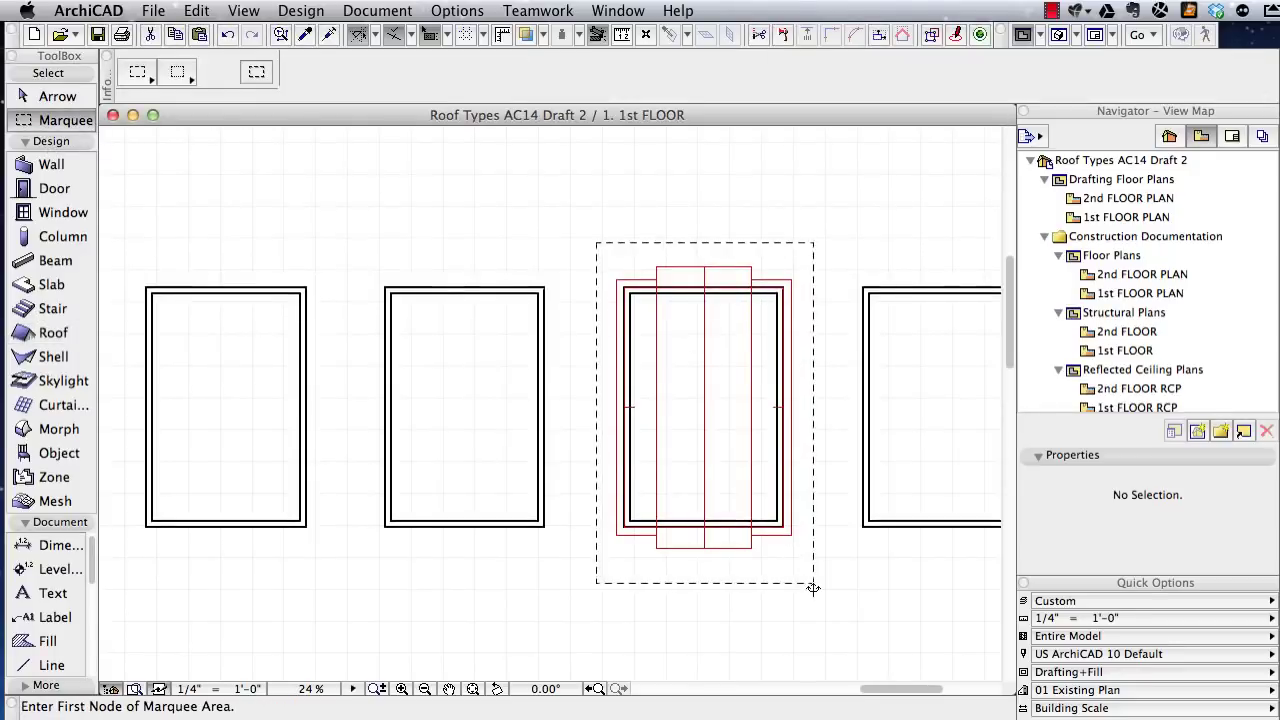
pyautogui.press('F5')
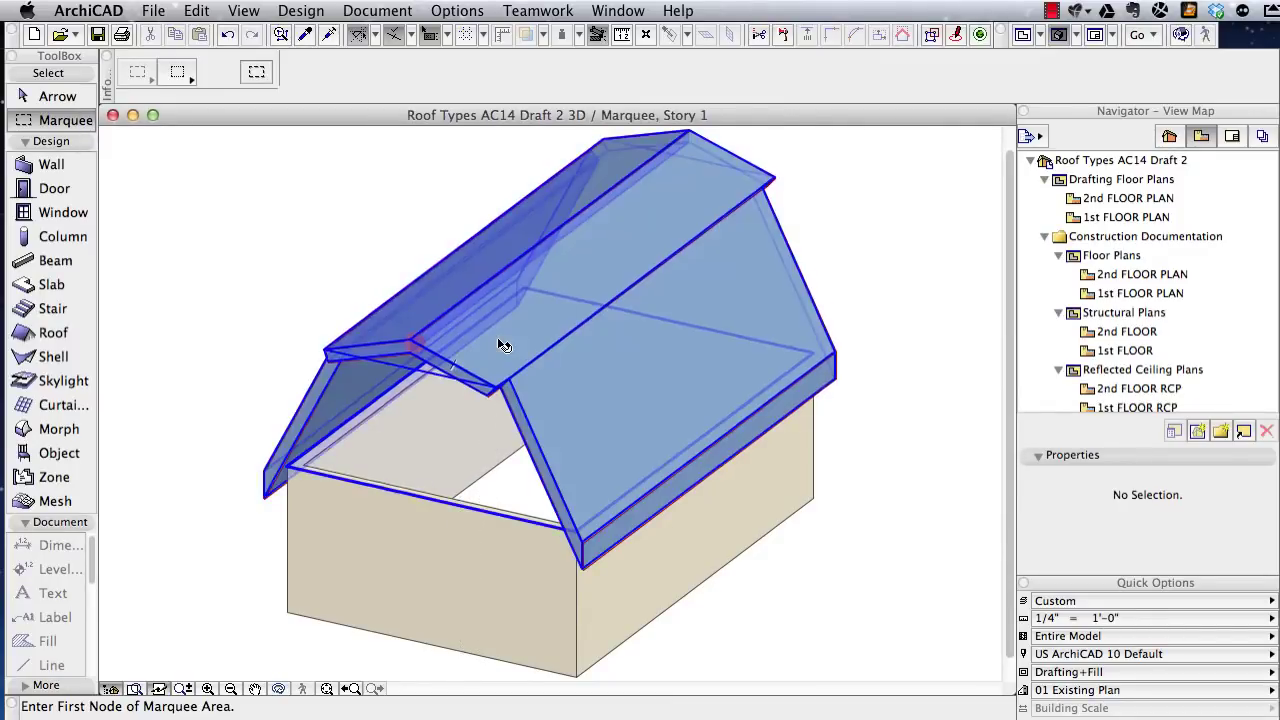
# - Offset the upper roof's near gable-end edge back to the corner of the lower slope so both levels finish flush
pyautogui.click(499, 339)
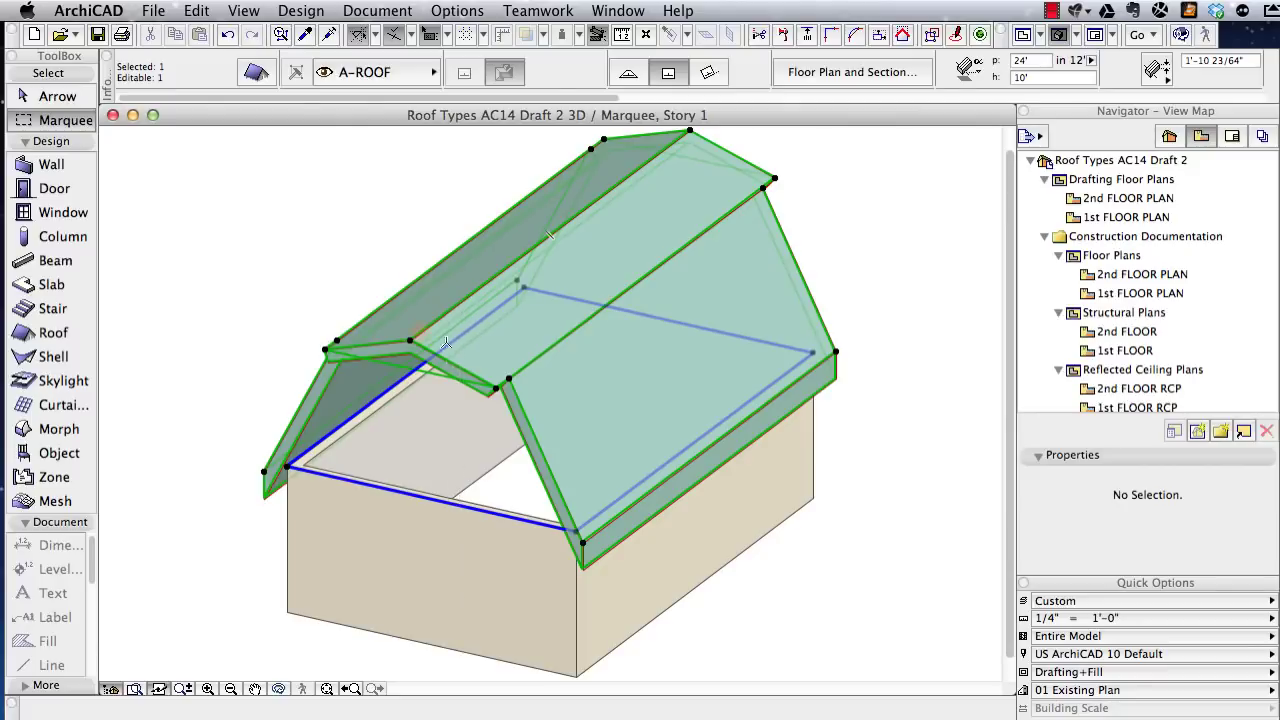
pyautogui.scroll(5, 451, 353)
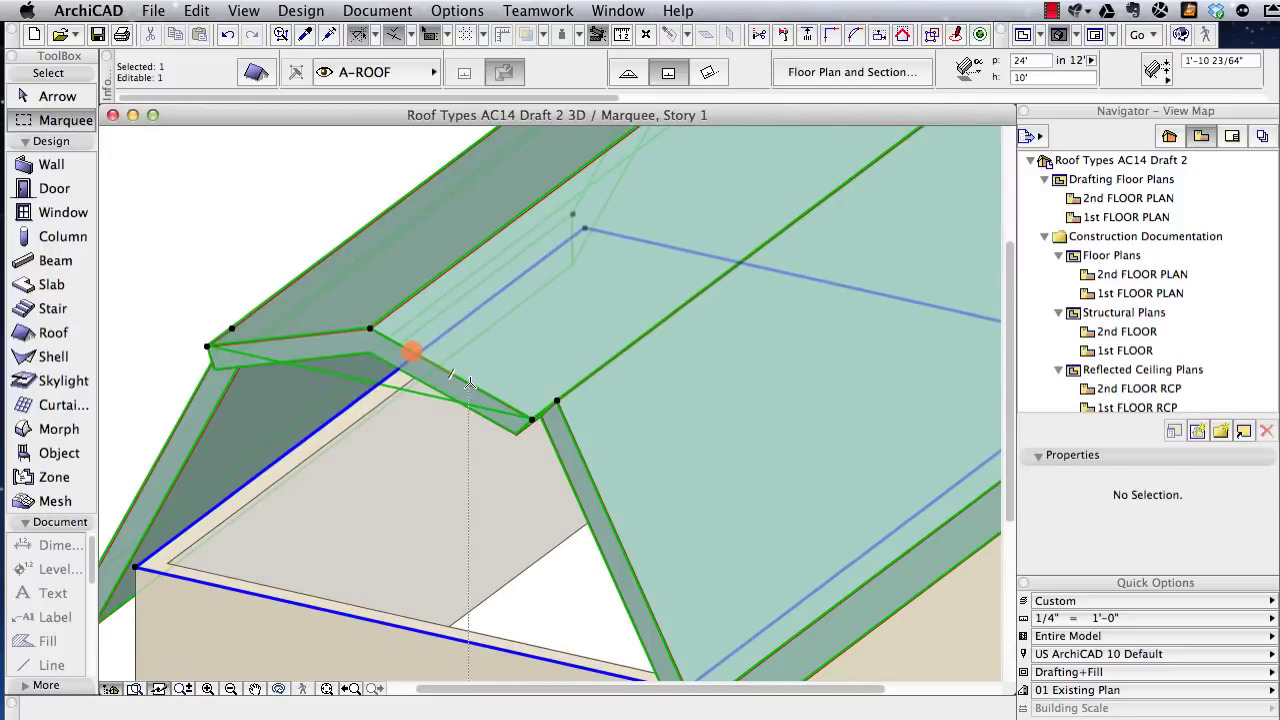
pyautogui.click(469, 383)
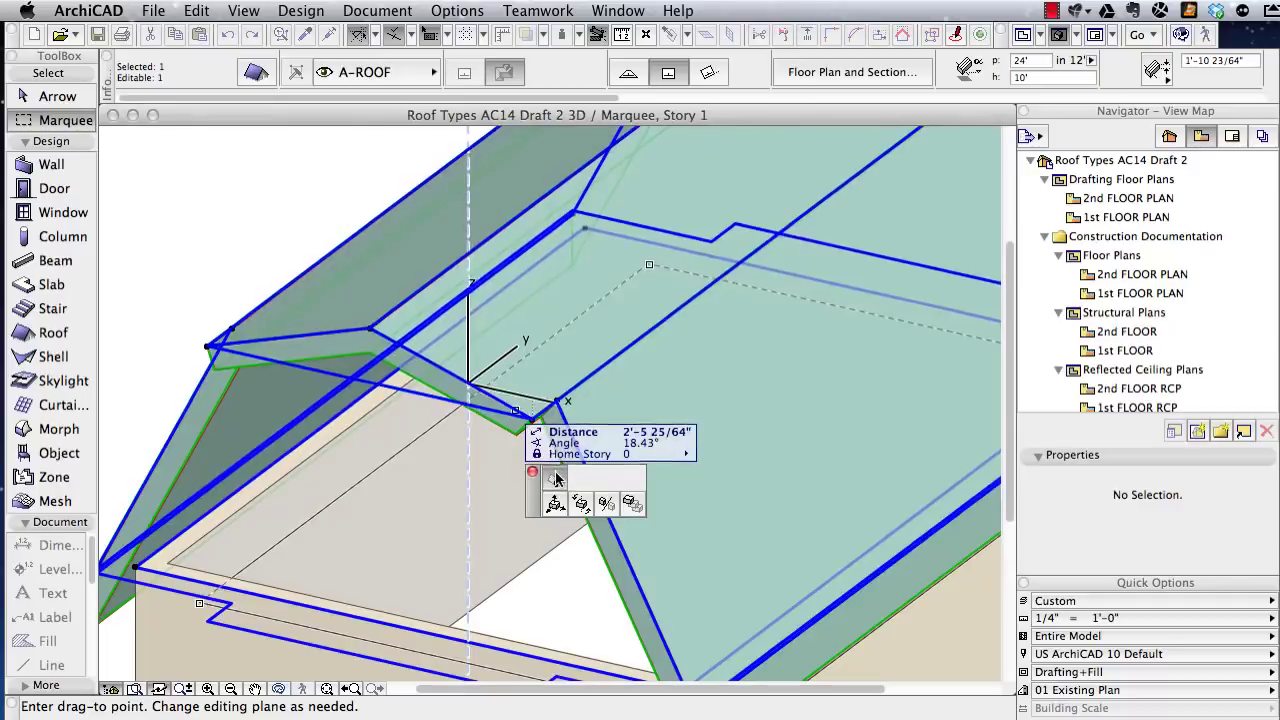
pyautogui.moveTo(557, 479); pyautogui.dragTo(192, 197)
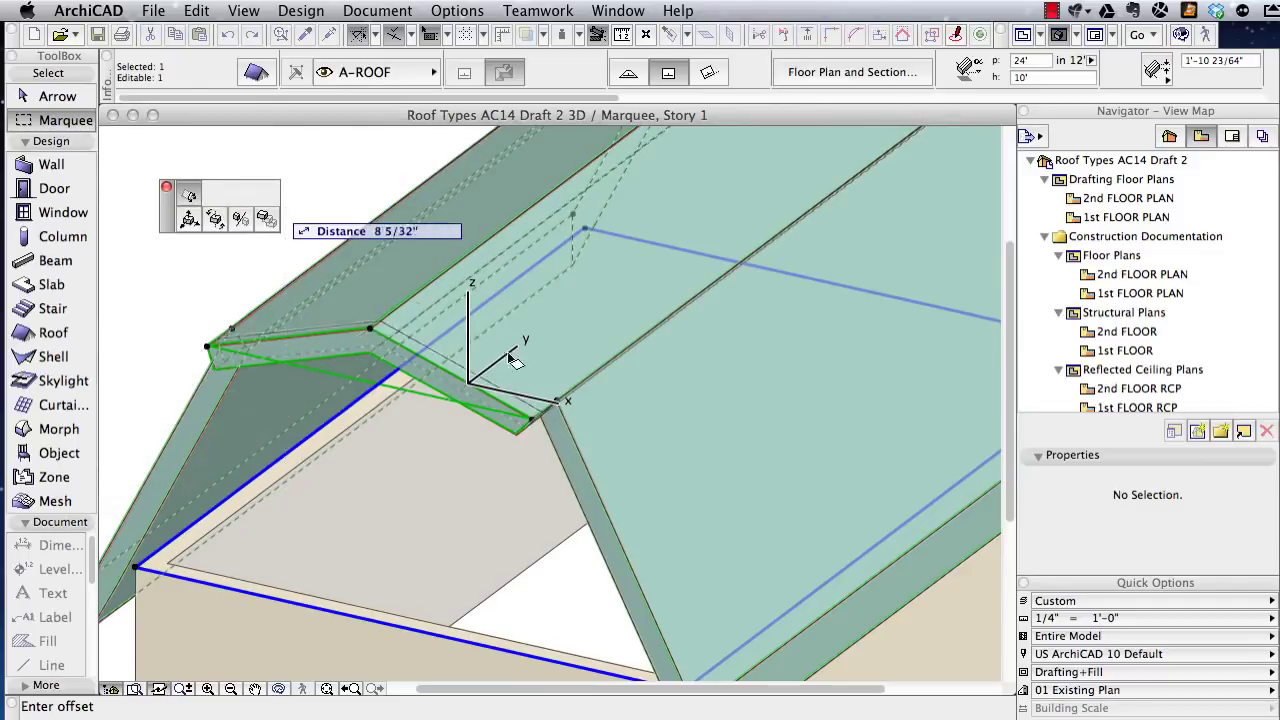
pyautogui.click(556, 402)
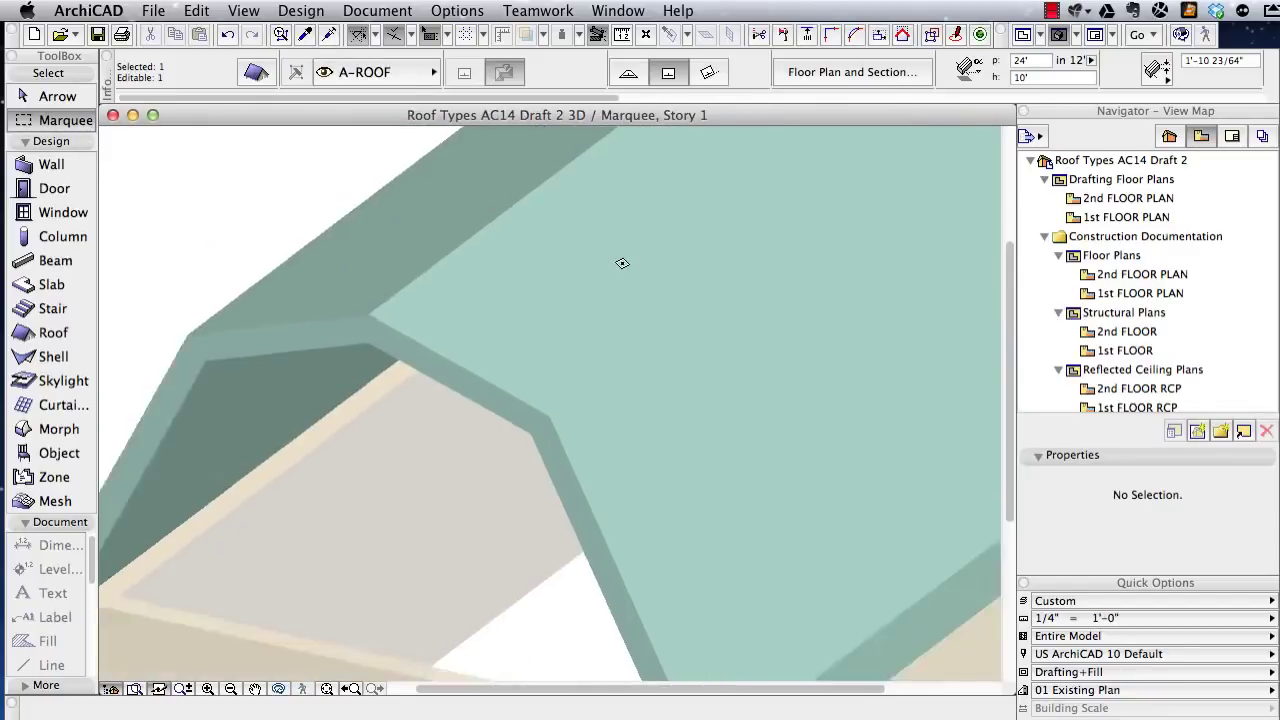
pyautogui.scroll(-5, 620, 263)
pyautogui.scroll(3, 760, 320)
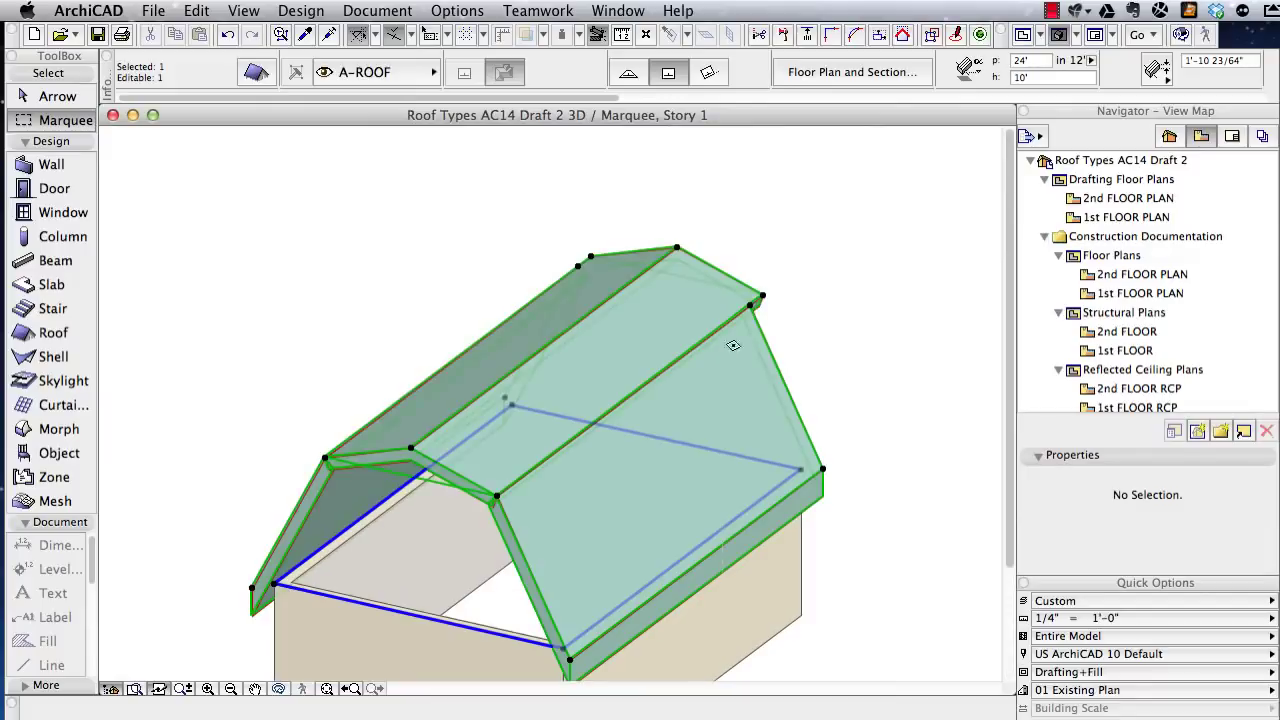
# - Offset the upper roof's far gable-end edge back to the corner of the lower slope
pyautogui.click(728, 272)
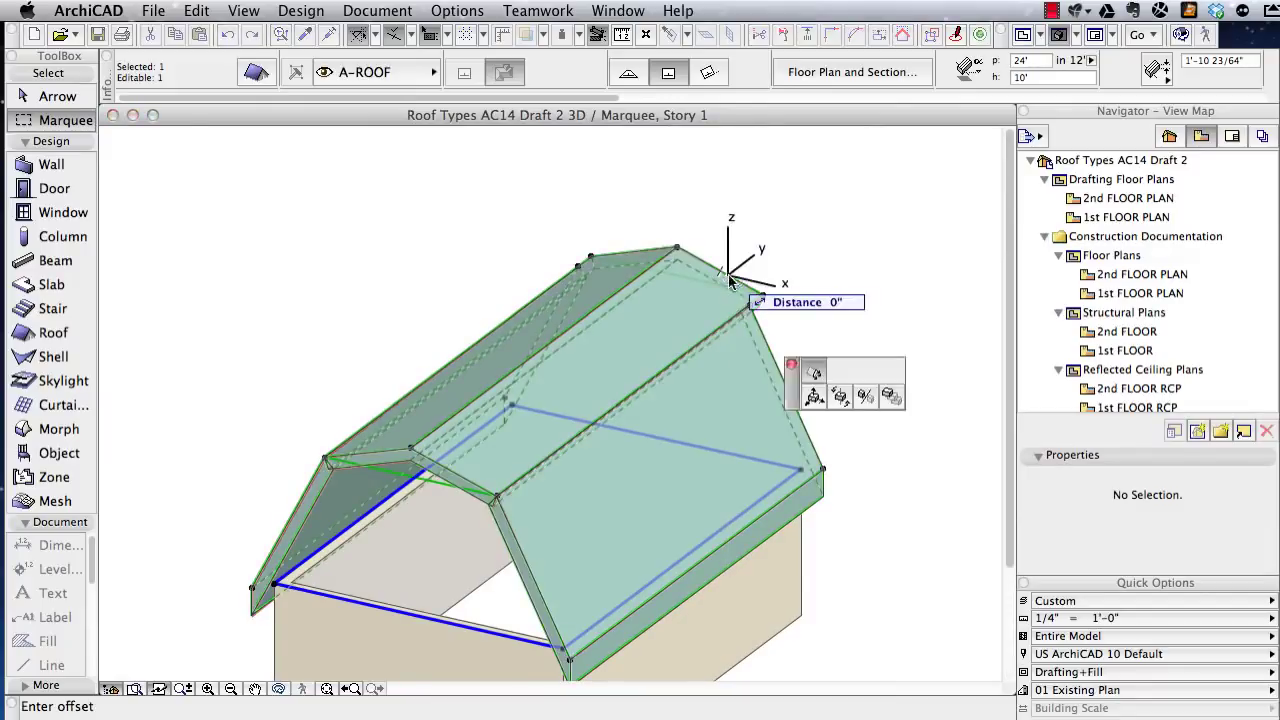
pyautogui.click(817, 374)
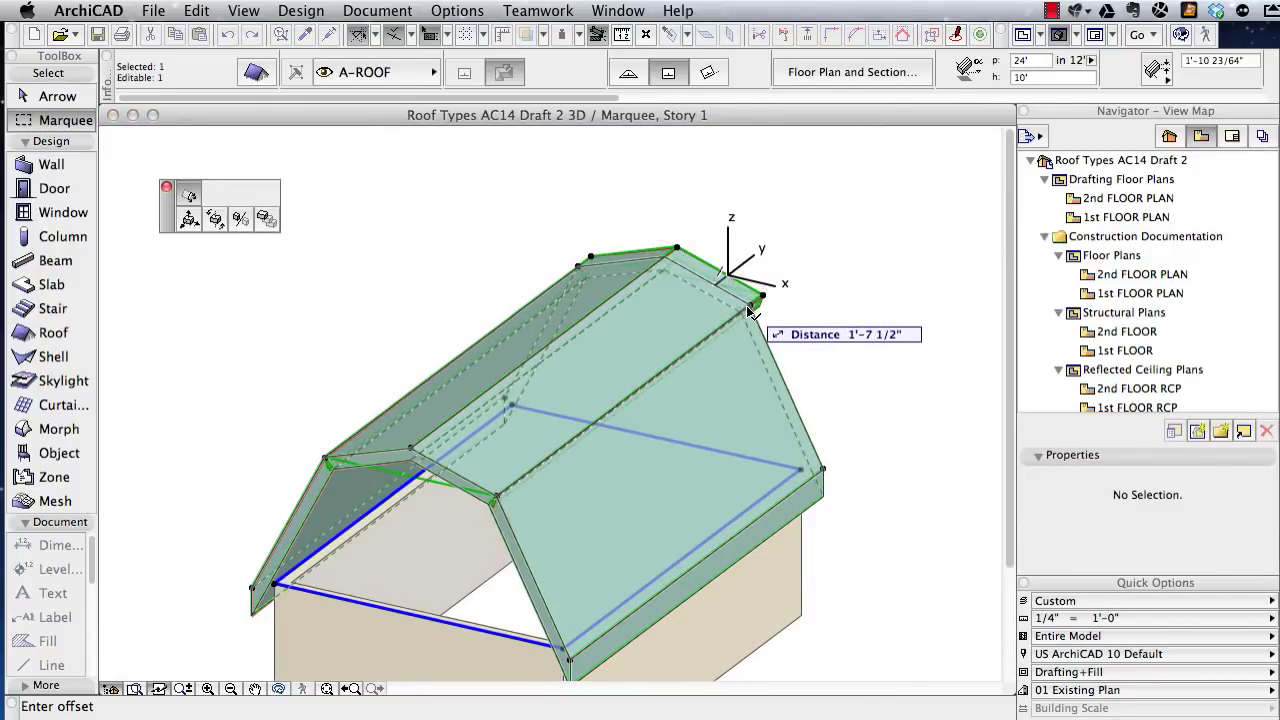
pyautogui.click(748, 308)
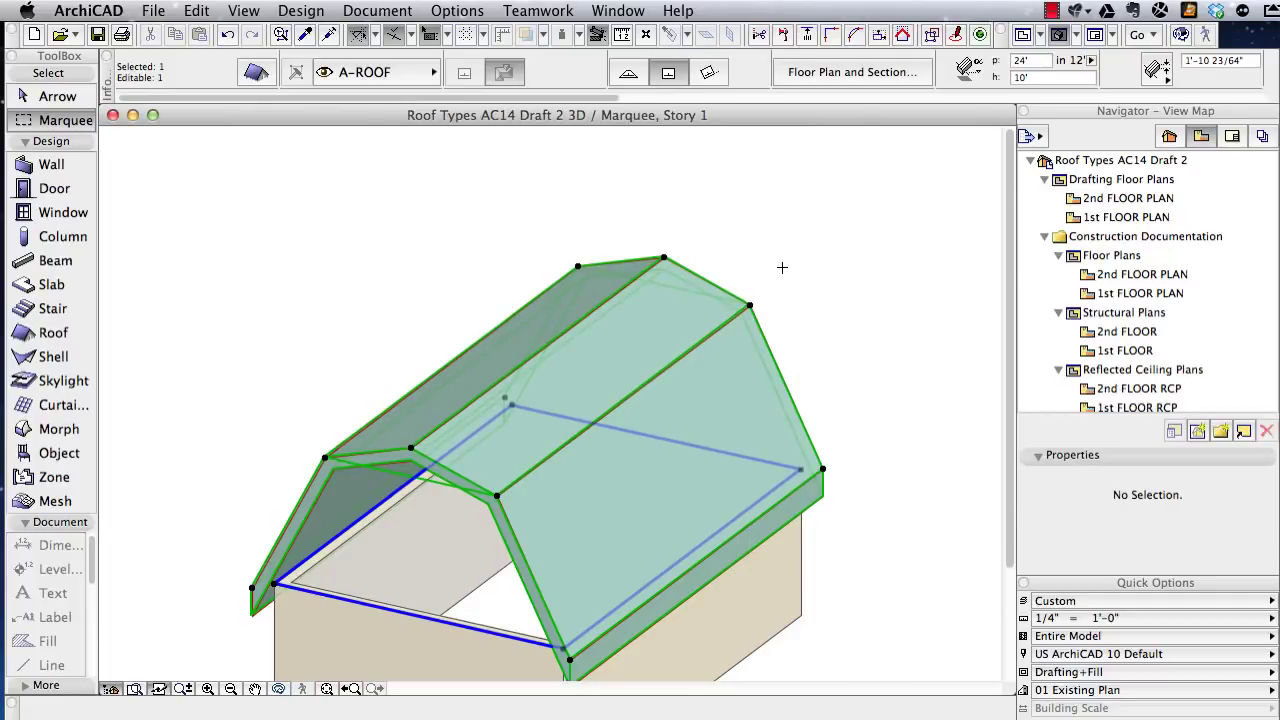
# - Select all the building's walls together with the roof and trim them using the roof from the current selection
pyautogui.click(51, 166)
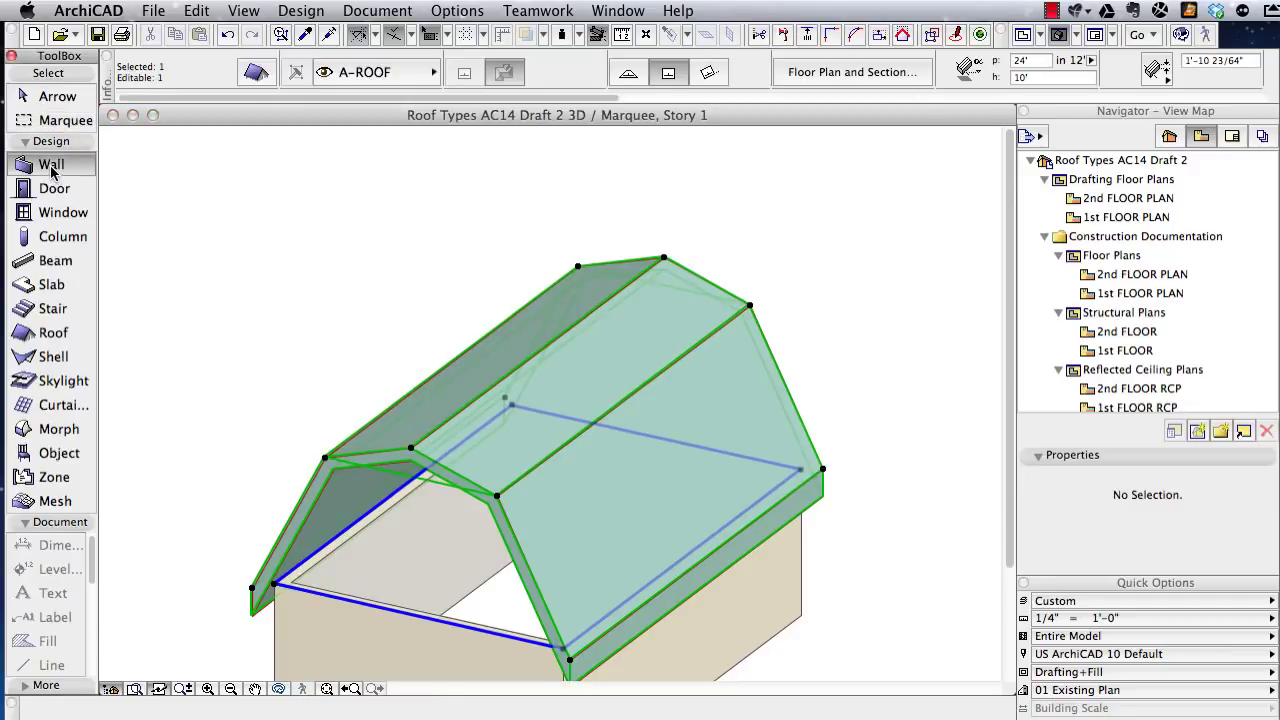
pyautogui.press('space')
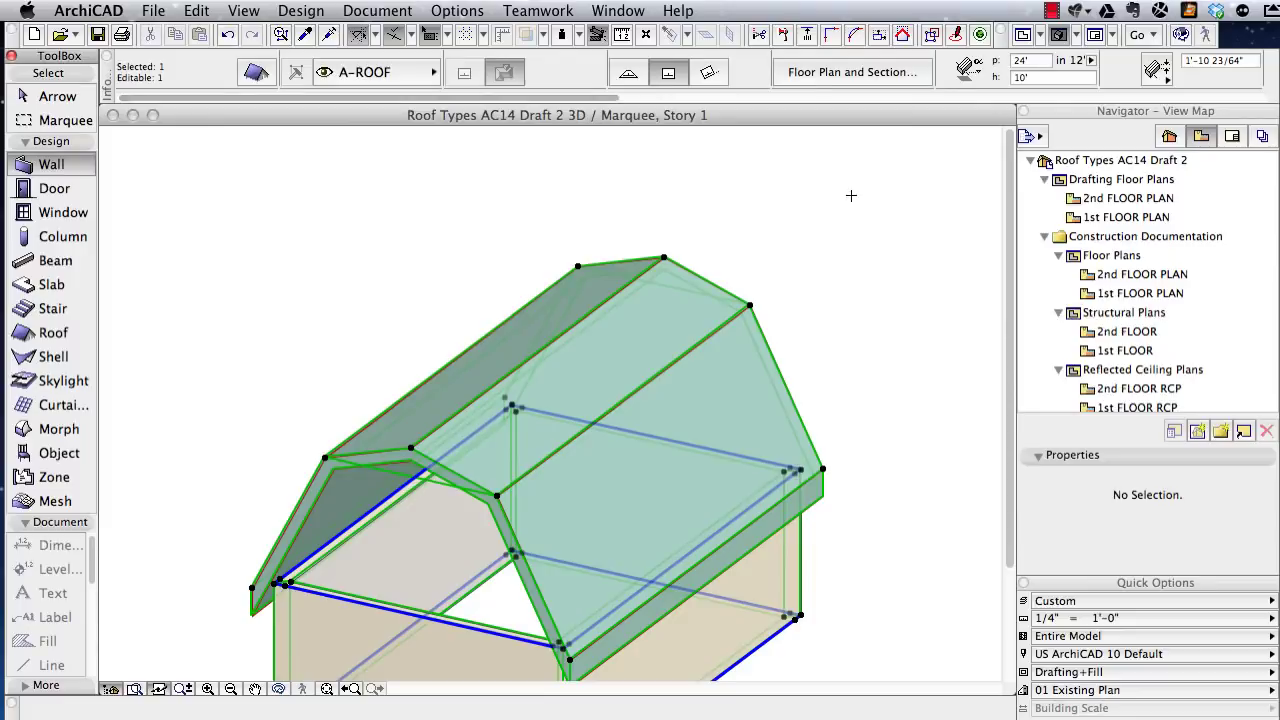
pyautogui.click(310, 12)
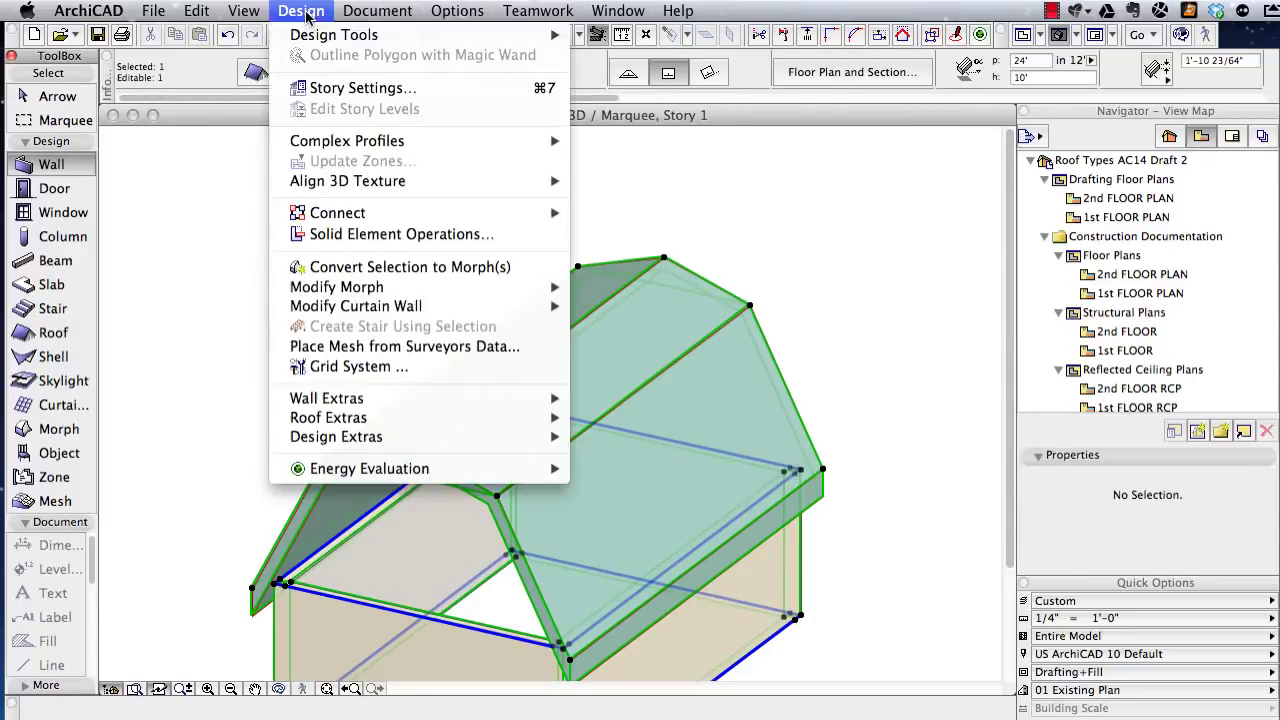
pyautogui.moveTo(555, 217)
pyautogui.click(640, 213)
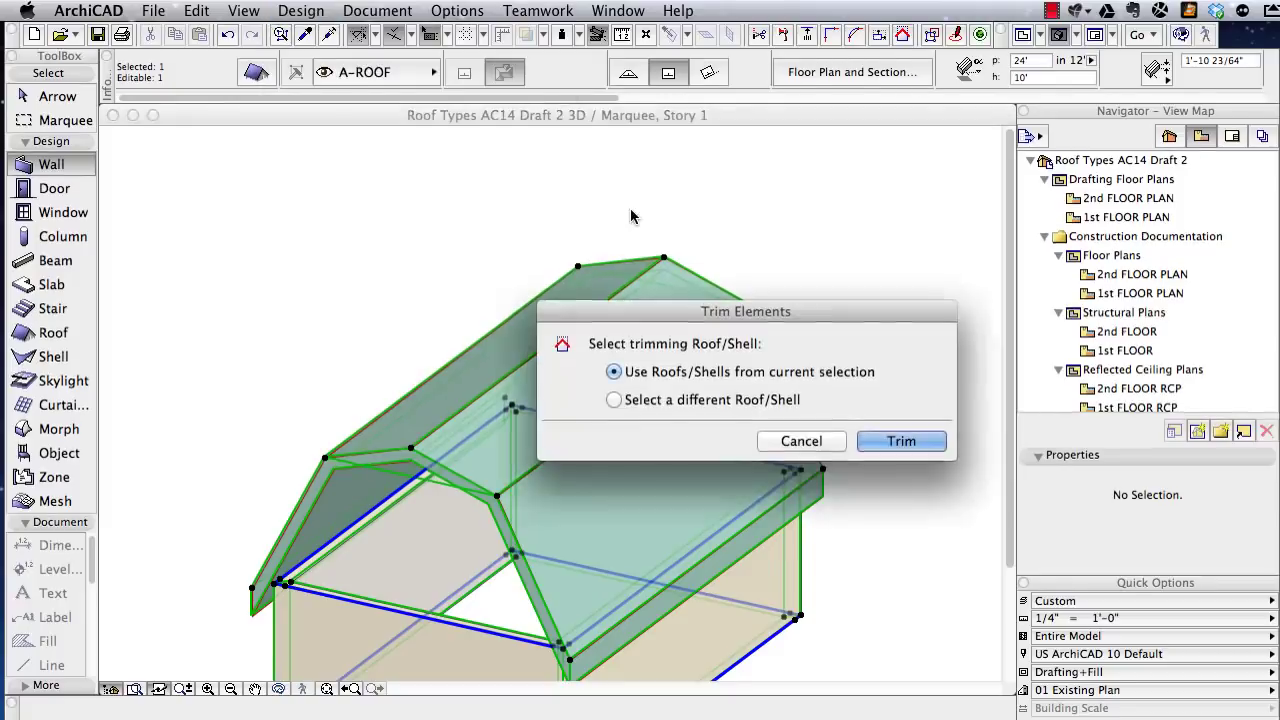
pyautogui.press('Return')
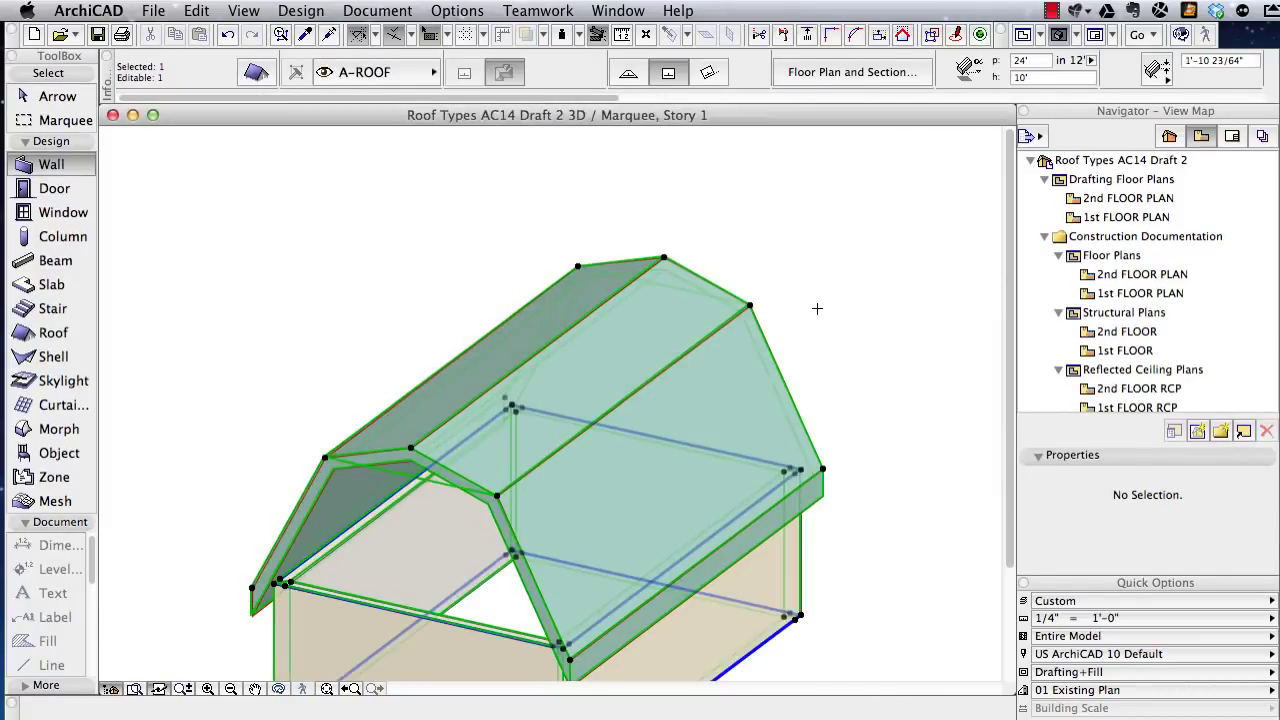
pyautogui.press('Escape')
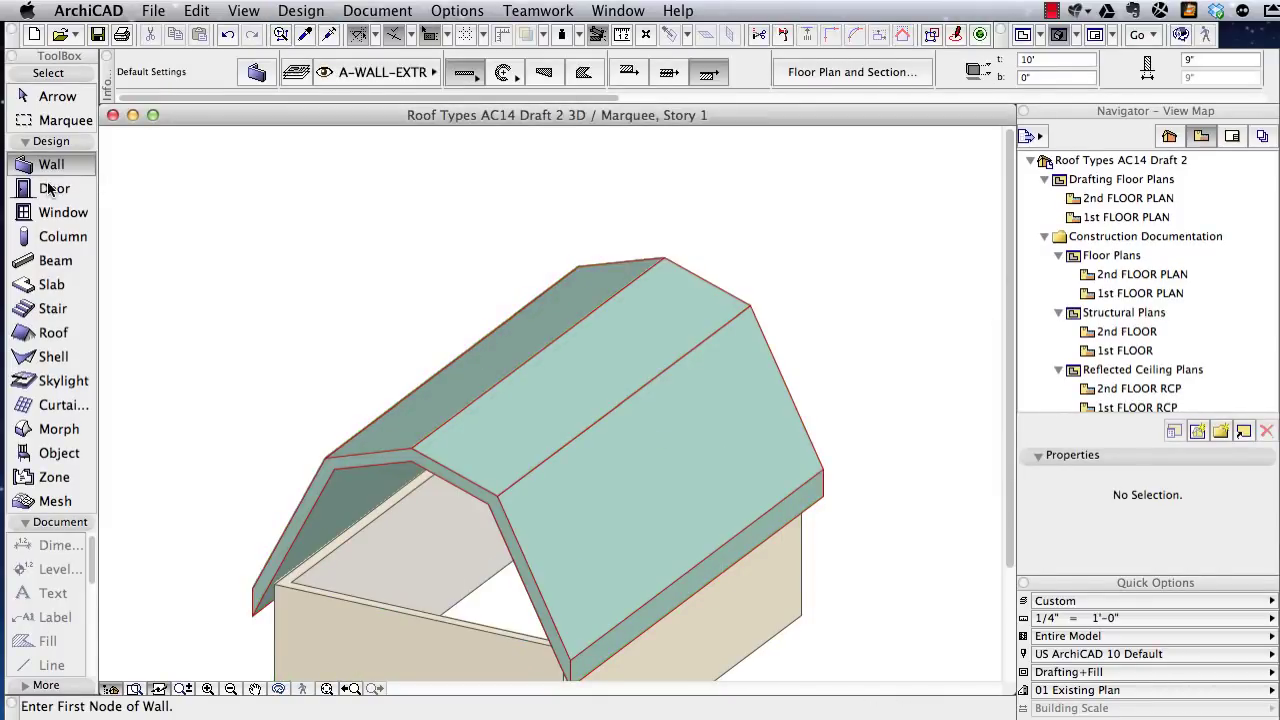
# - Reselect all four walls and set their height to 25' so they fill the gable ends
pyautogui.press('super+a')
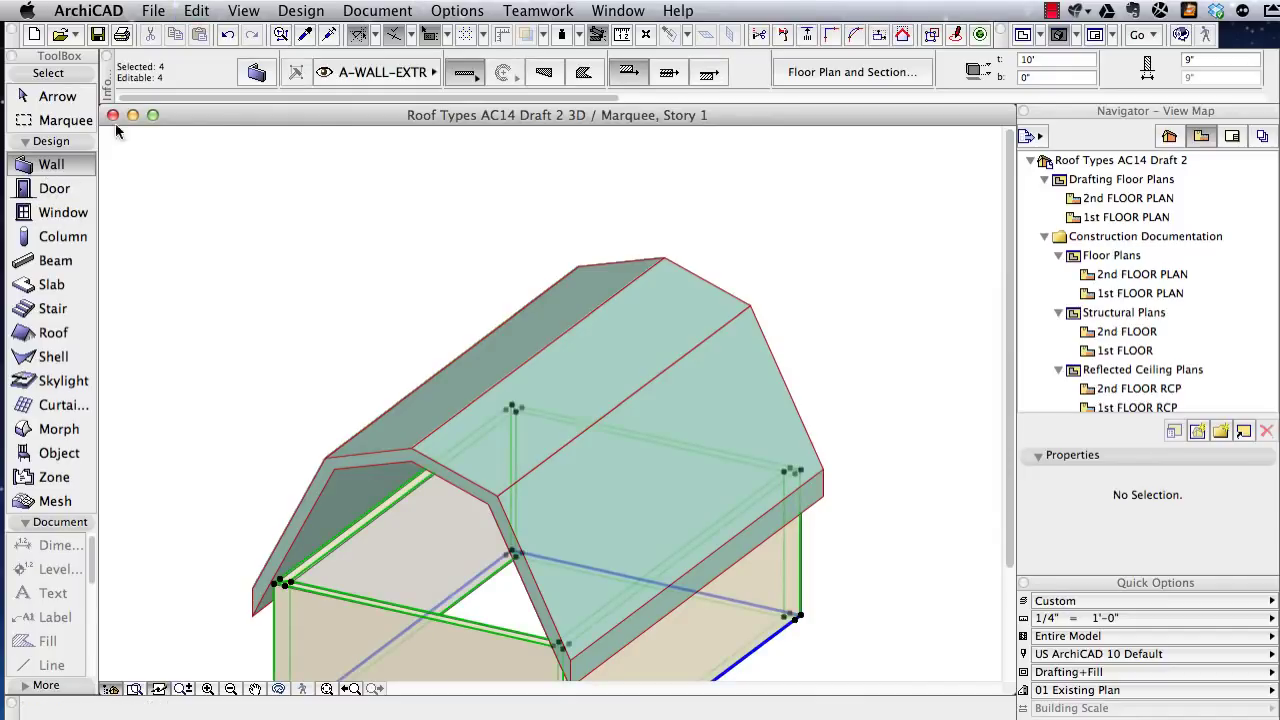
pyautogui.click(1053, 61)
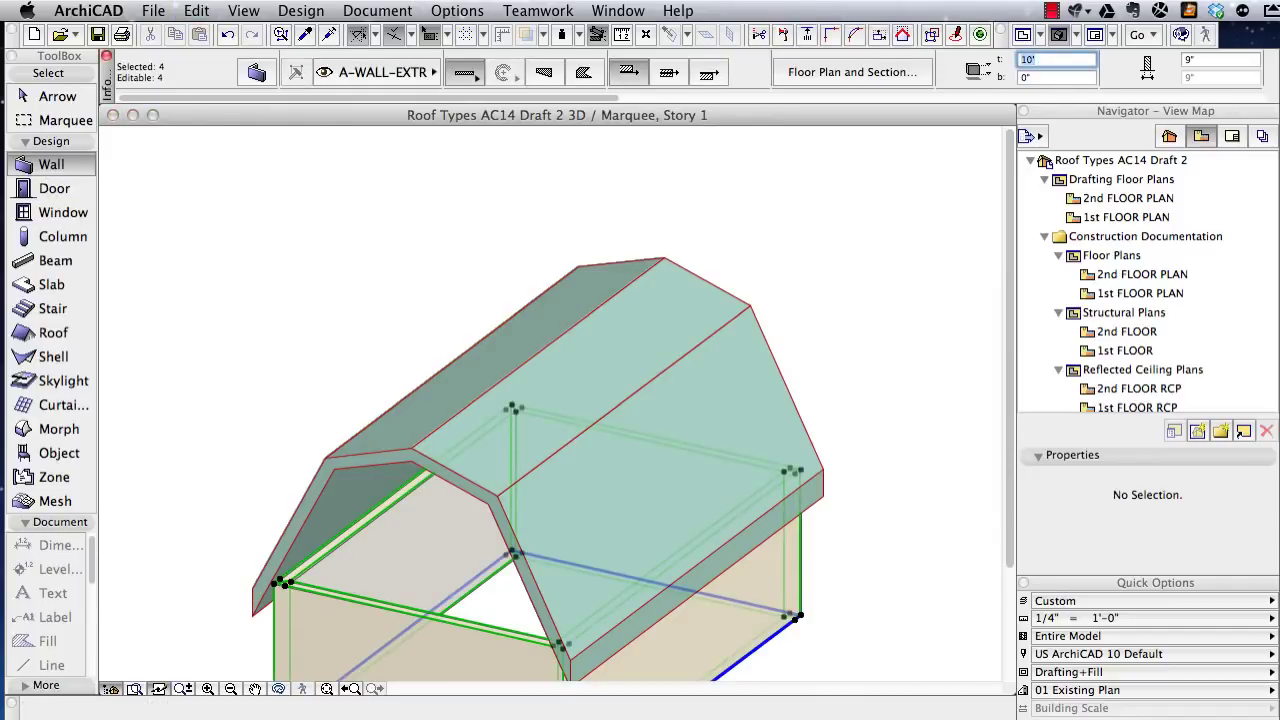
pyautogui.write('20')
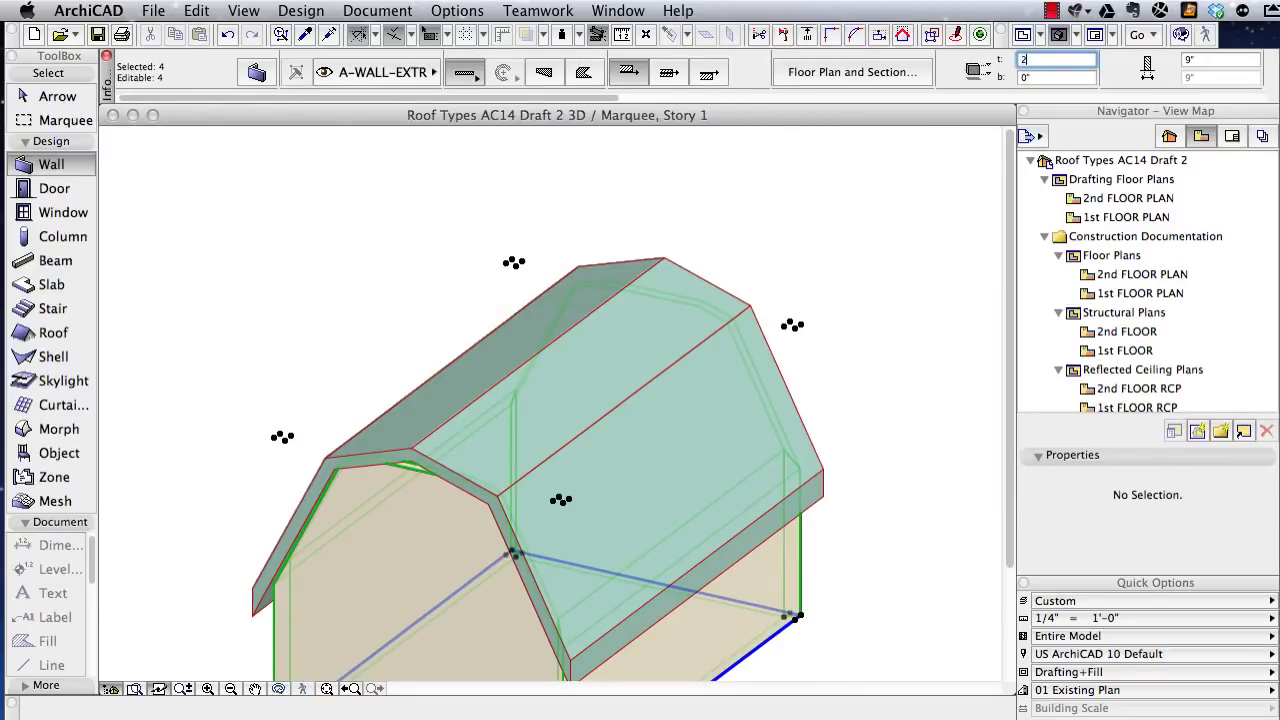
pyautogui.press('Return')
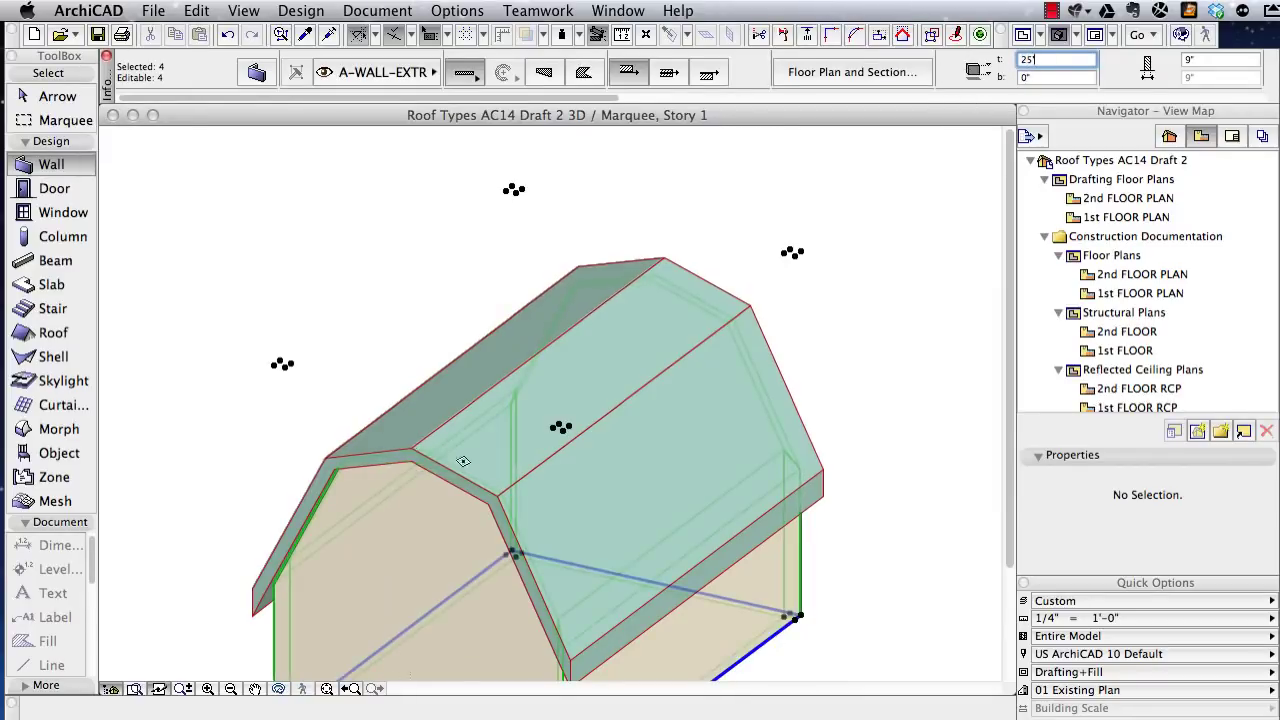
pyautogui.press('Escape')
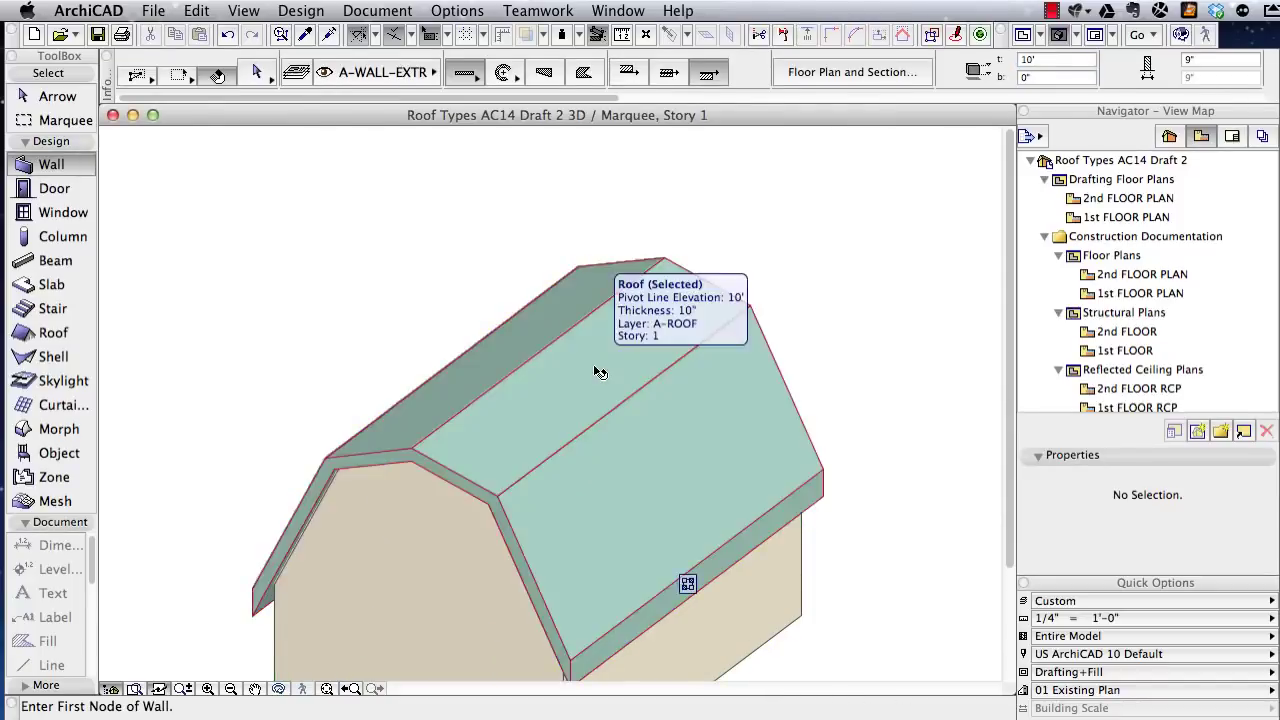
# - Select the two-level gable roof and adjust its ridge elevation, raising it steeply and bringing it back down to a shallow peak
pyautogui.keyDown('shift'); pyautogui.click(595, 368); pyautogui.keyUp('shift')
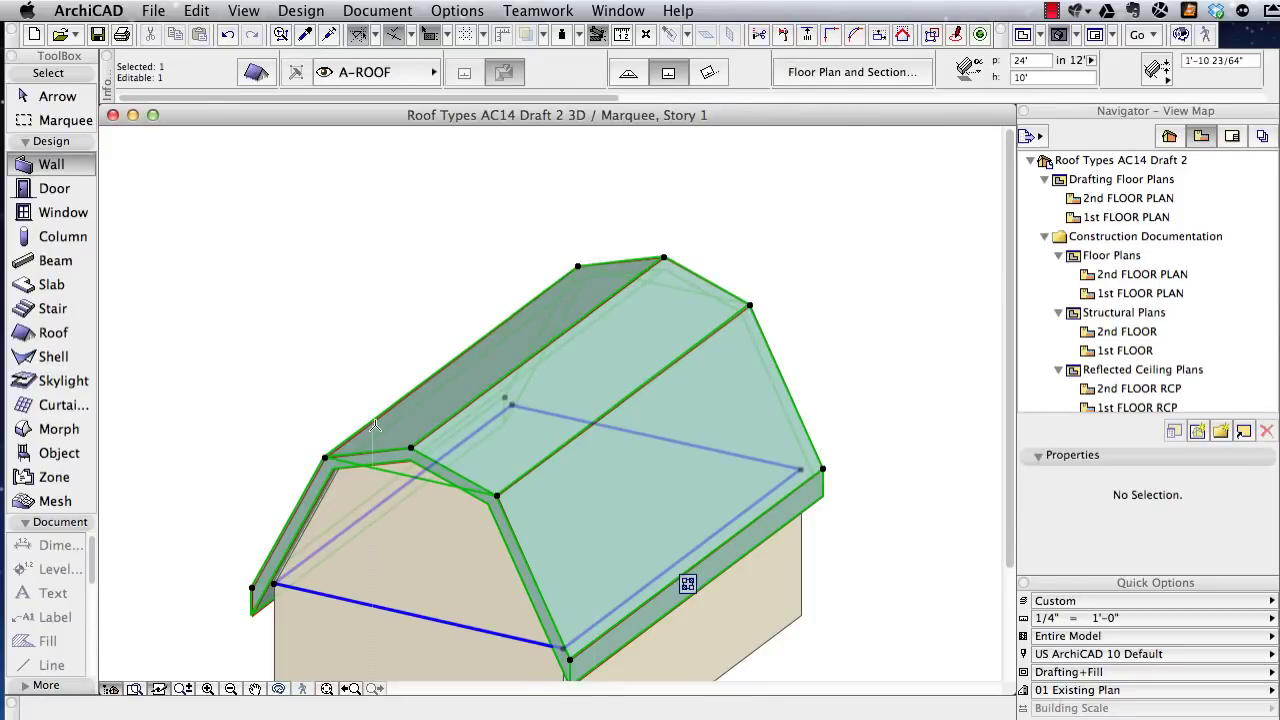
pyautogui.scroll(5, 410, 445)
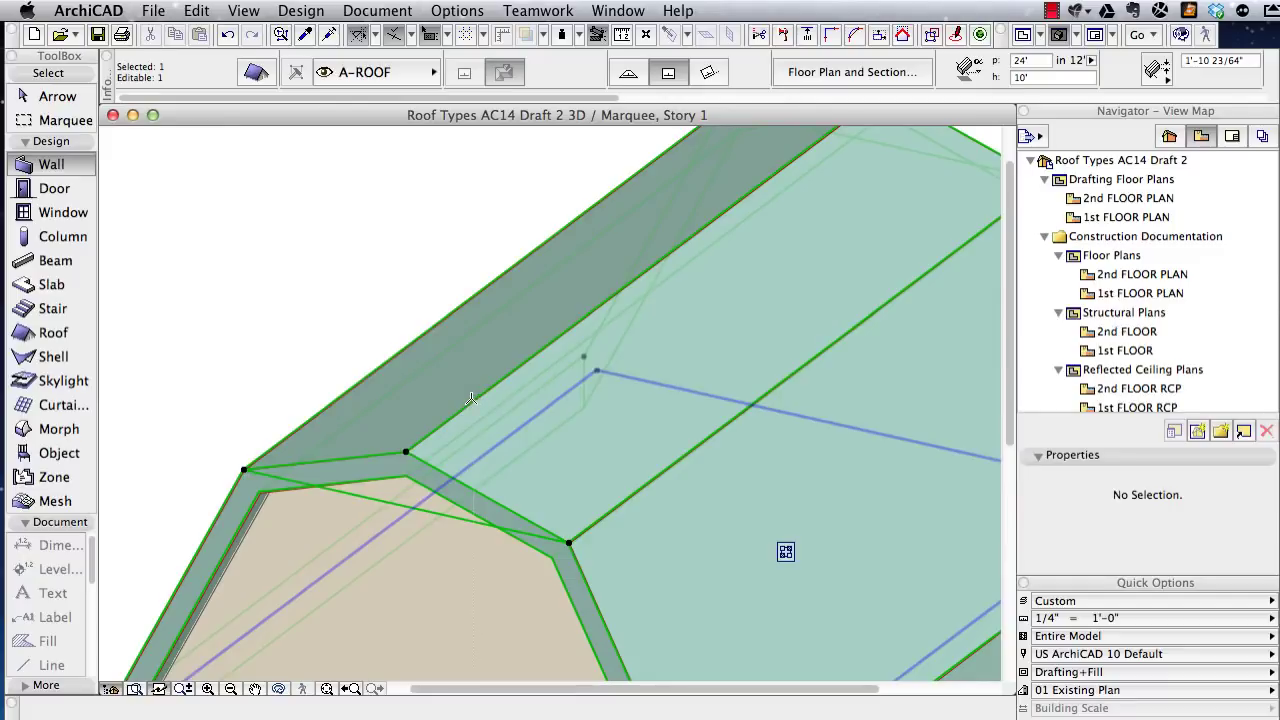
pyautogui.click(432, 430)
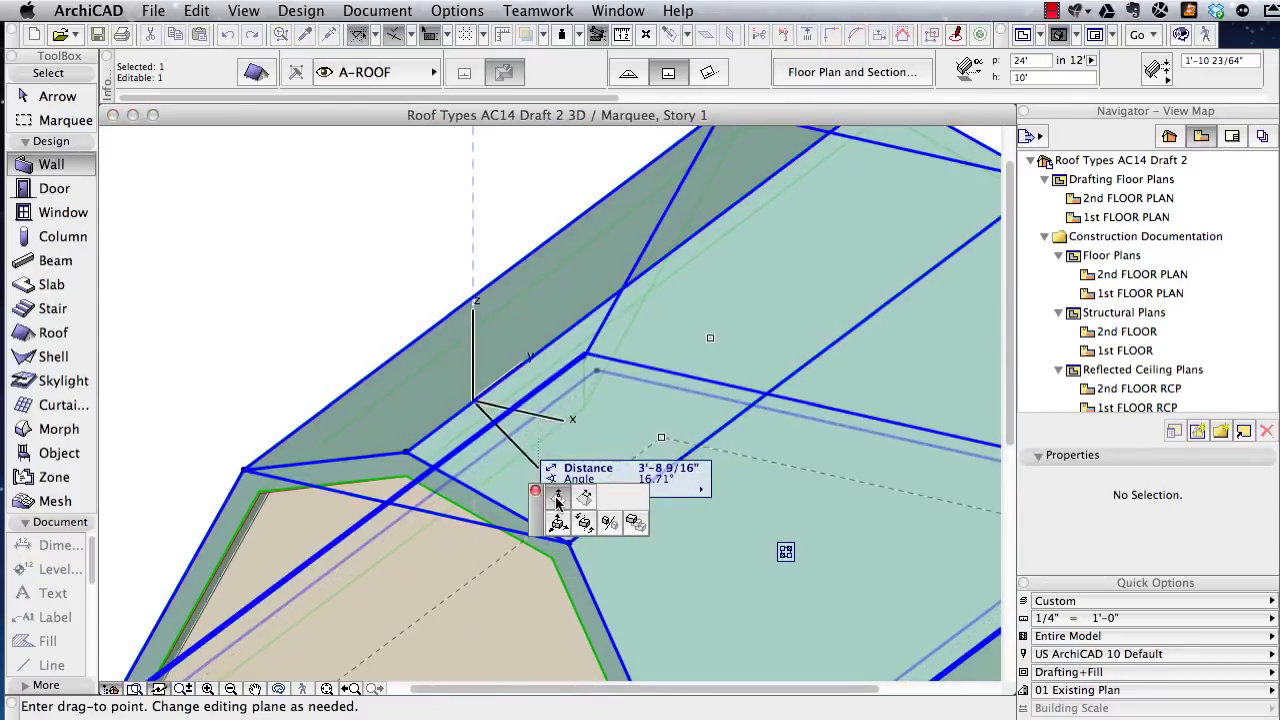
pyautogui.click(190, 220)
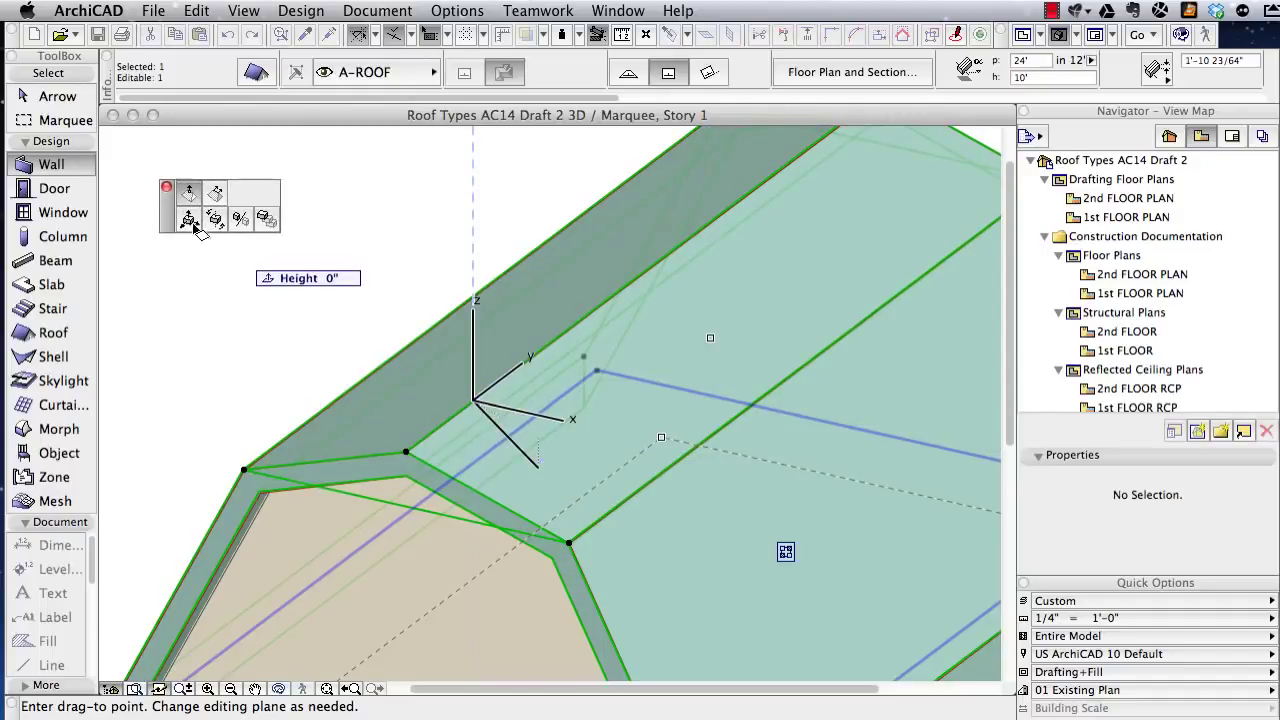
pyautogui.click(190, 196)
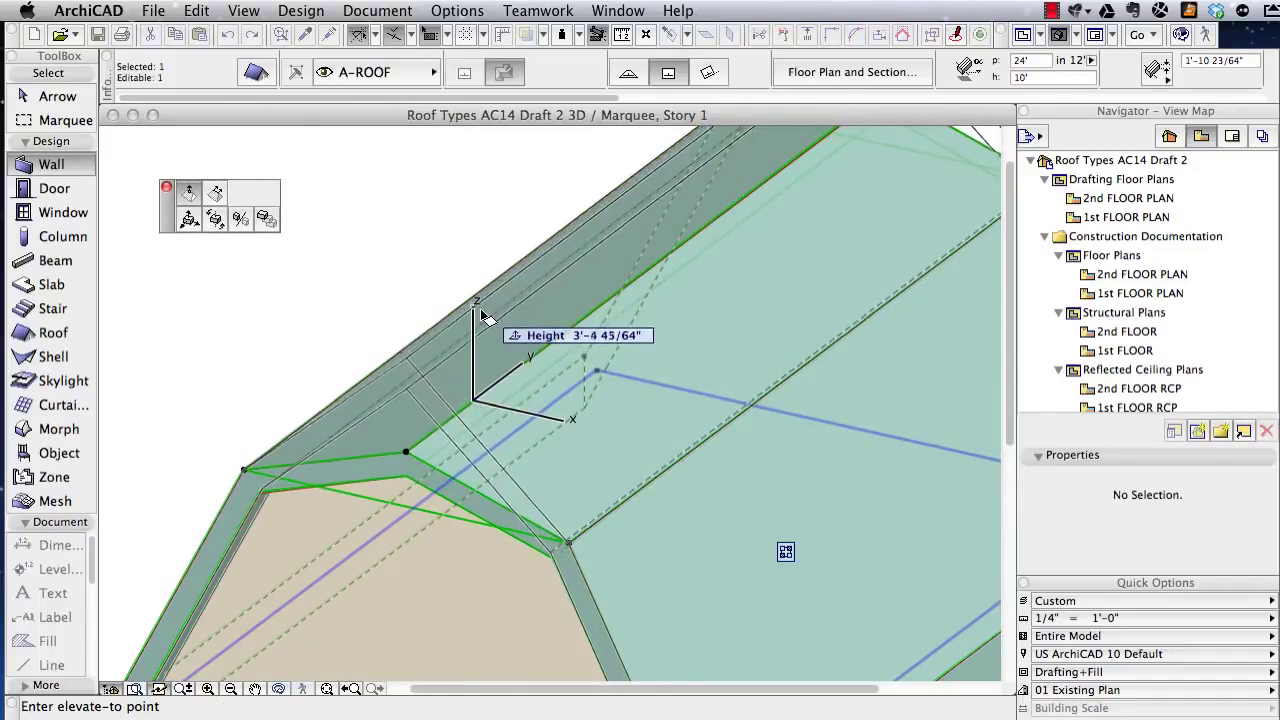
pyautogui.click(475, 265)
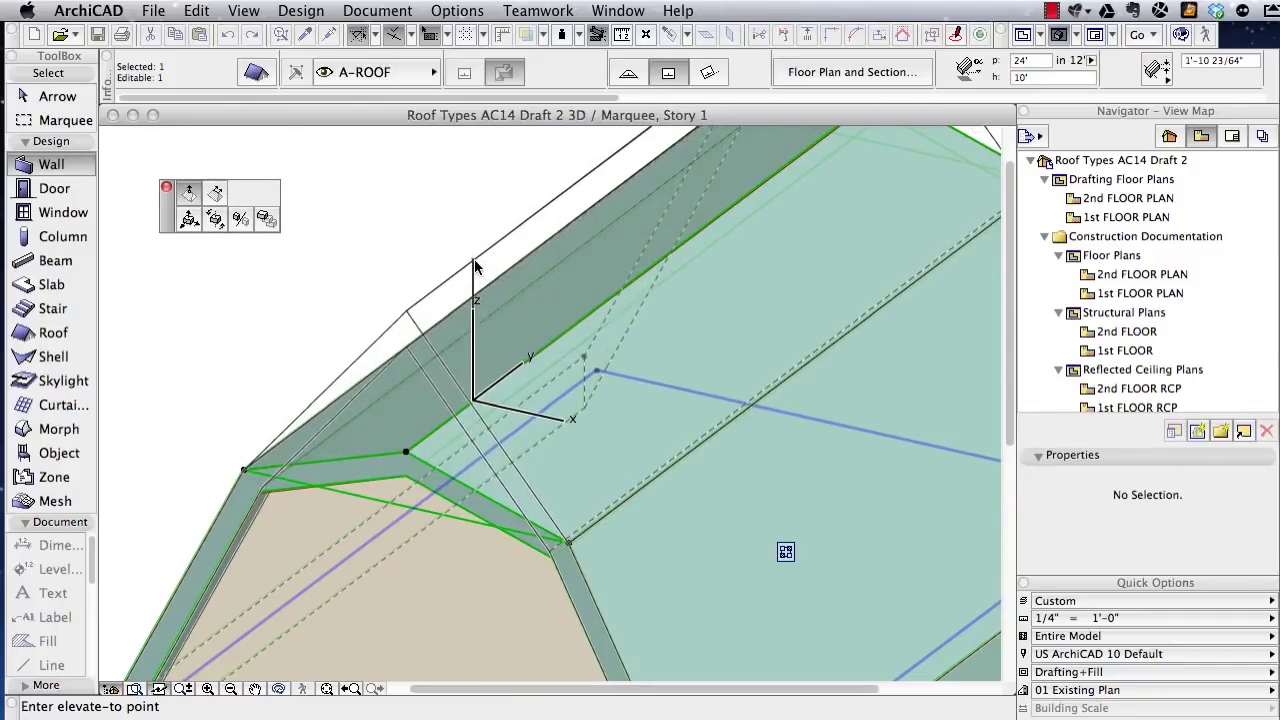
pyautogui.click(474, 260)
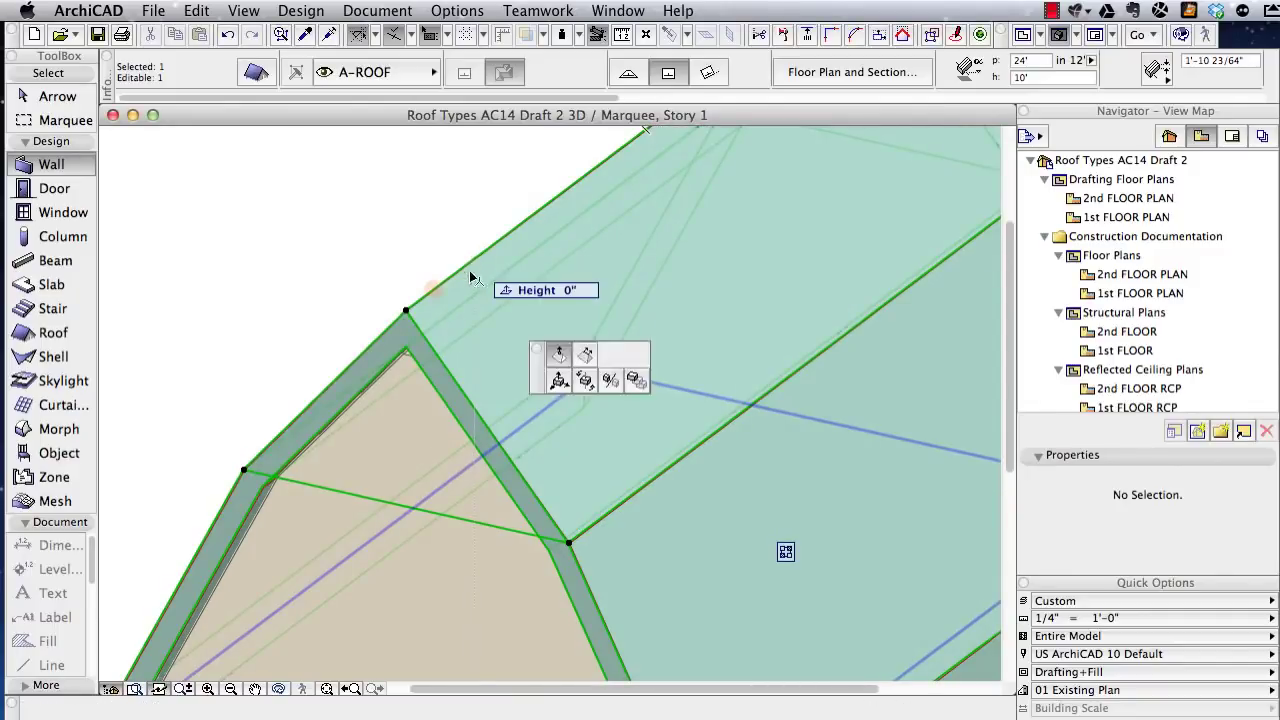
pyautogui.click(472, 378)
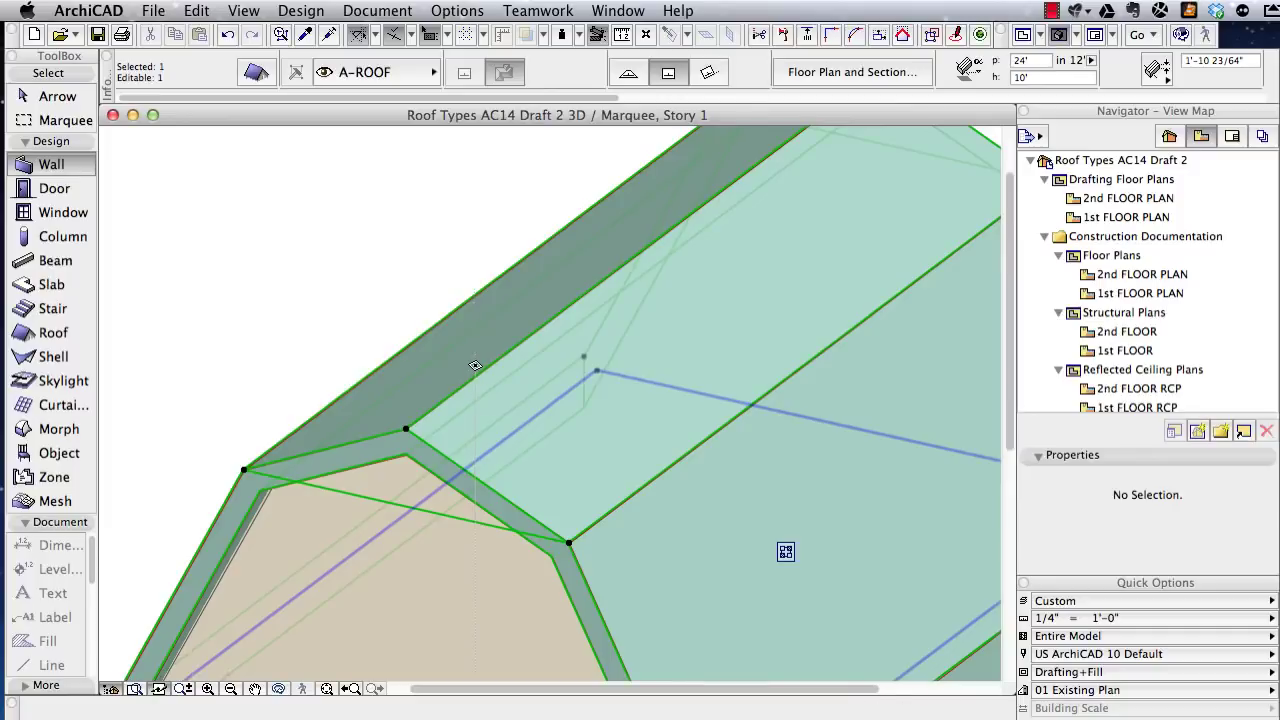
# - Change the elevation of the break line between the upper and lower slopes, raising it and settling it at a slightly raised height
pyautogui.click(632, 497)
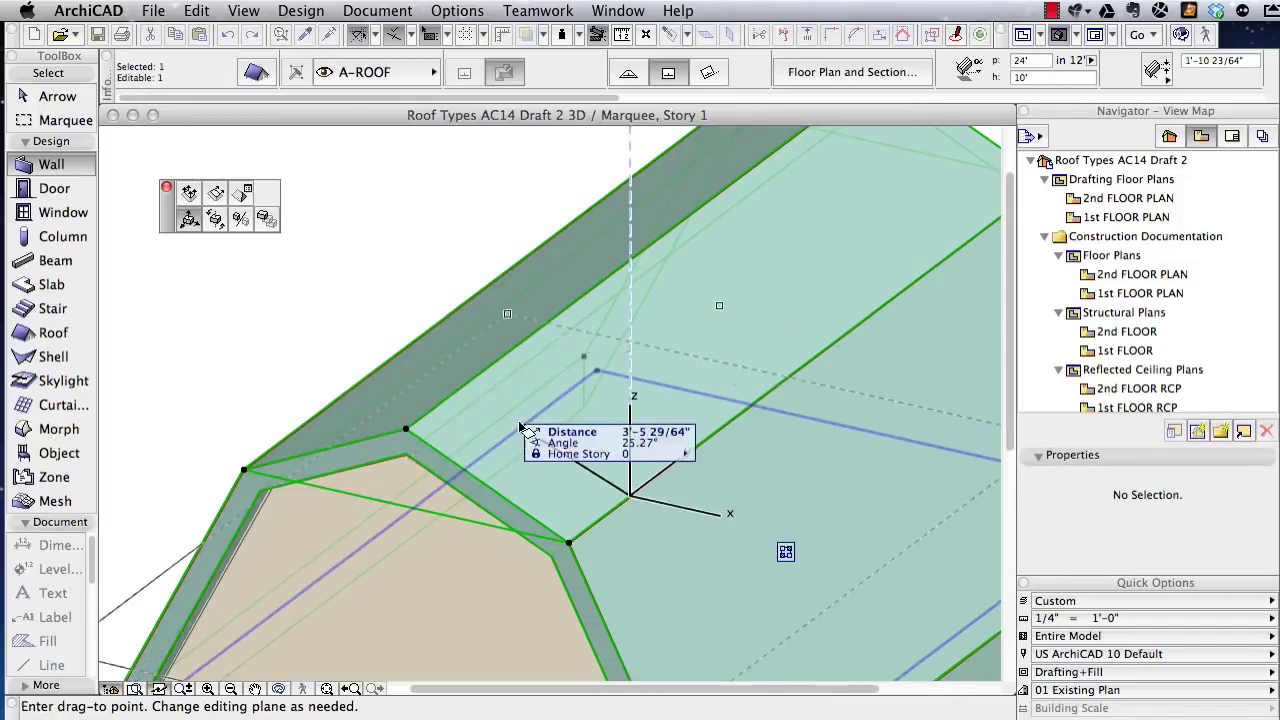
pyautogui.click(190, 193)
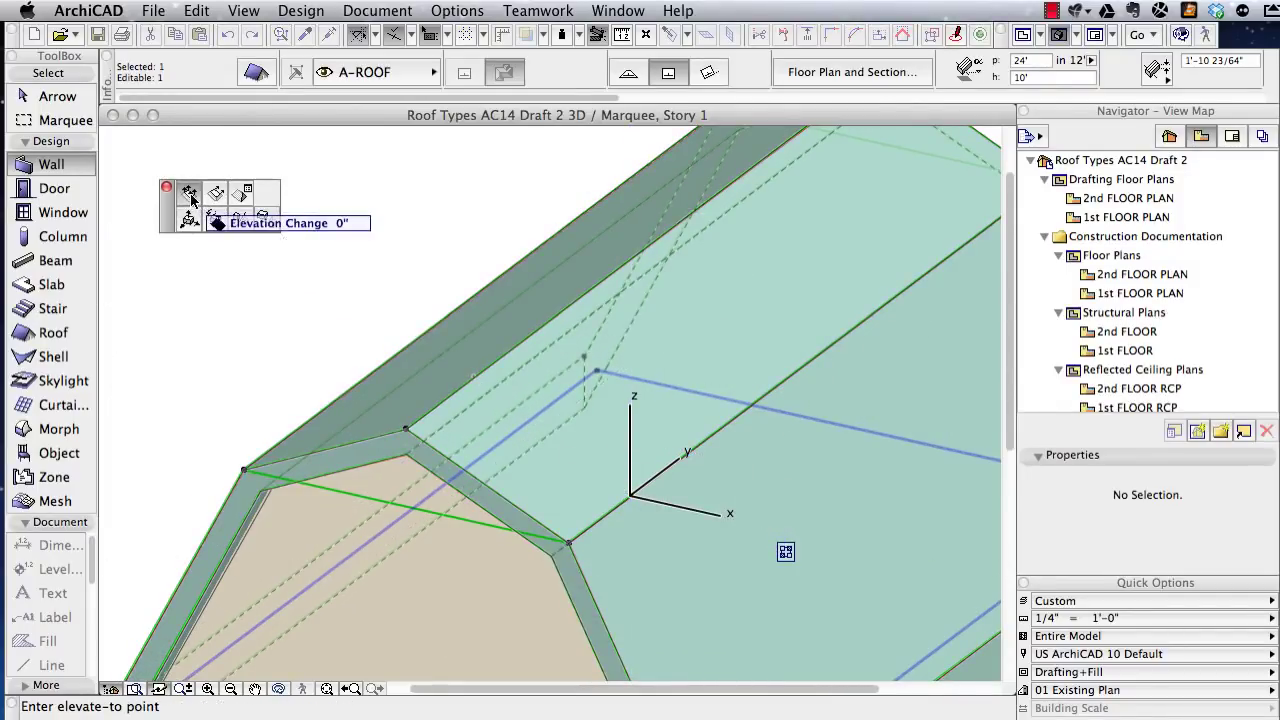
pyautogui.click(562, 412)
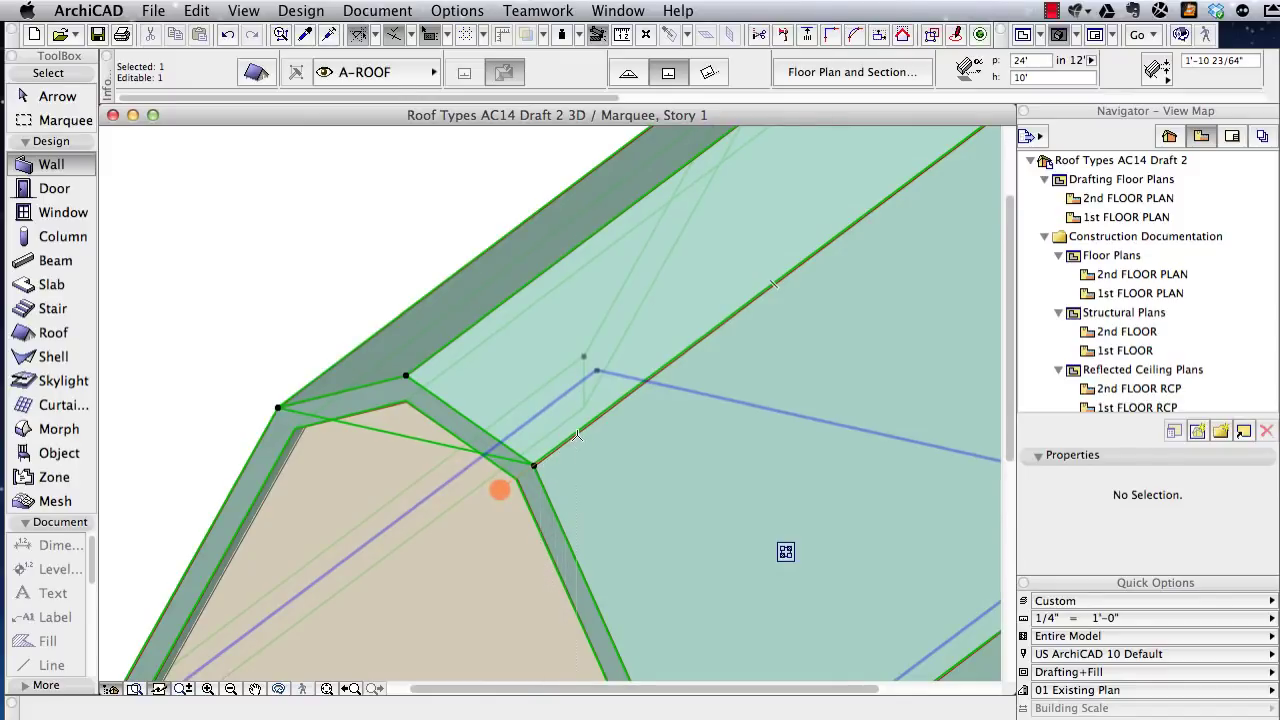
pyautogui.click(577, 432)
pyautogui.click(700, 345)
pyautogui.click(624, 501)
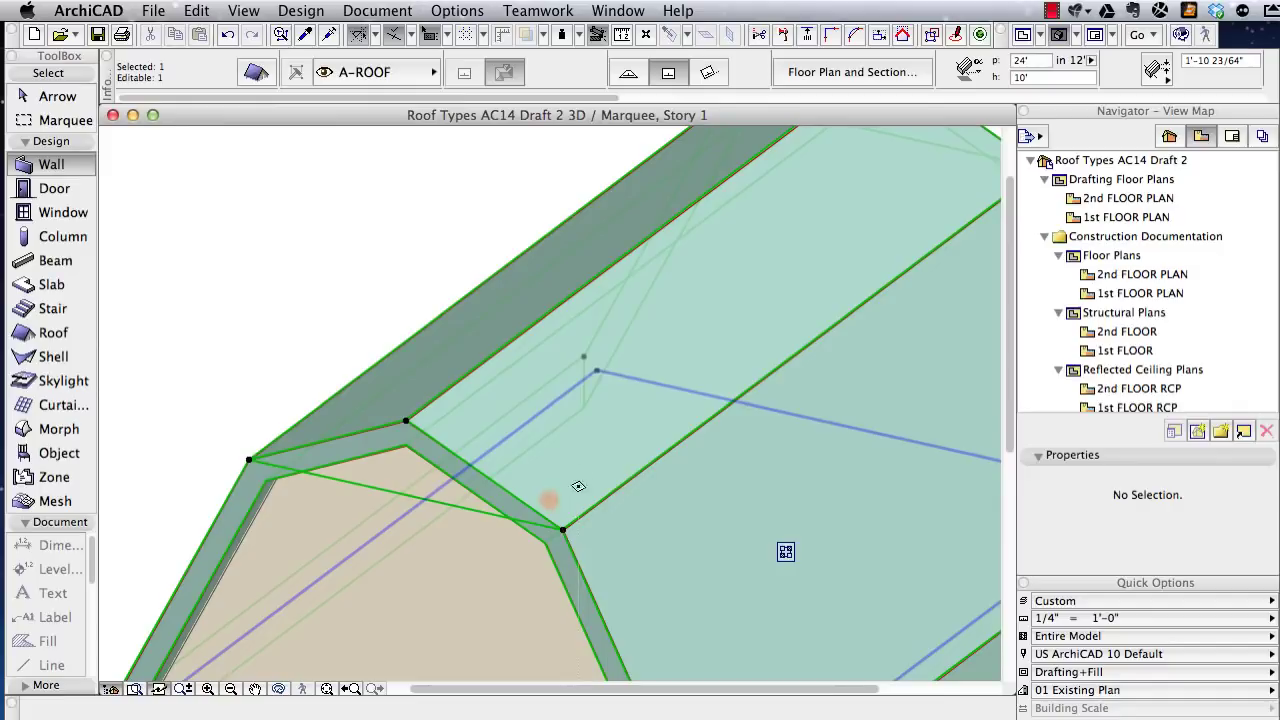
# - Try offsetting the ridge line sideways to make the upper slopes uneven, and undo the change
pyautogui.click(578, 290)
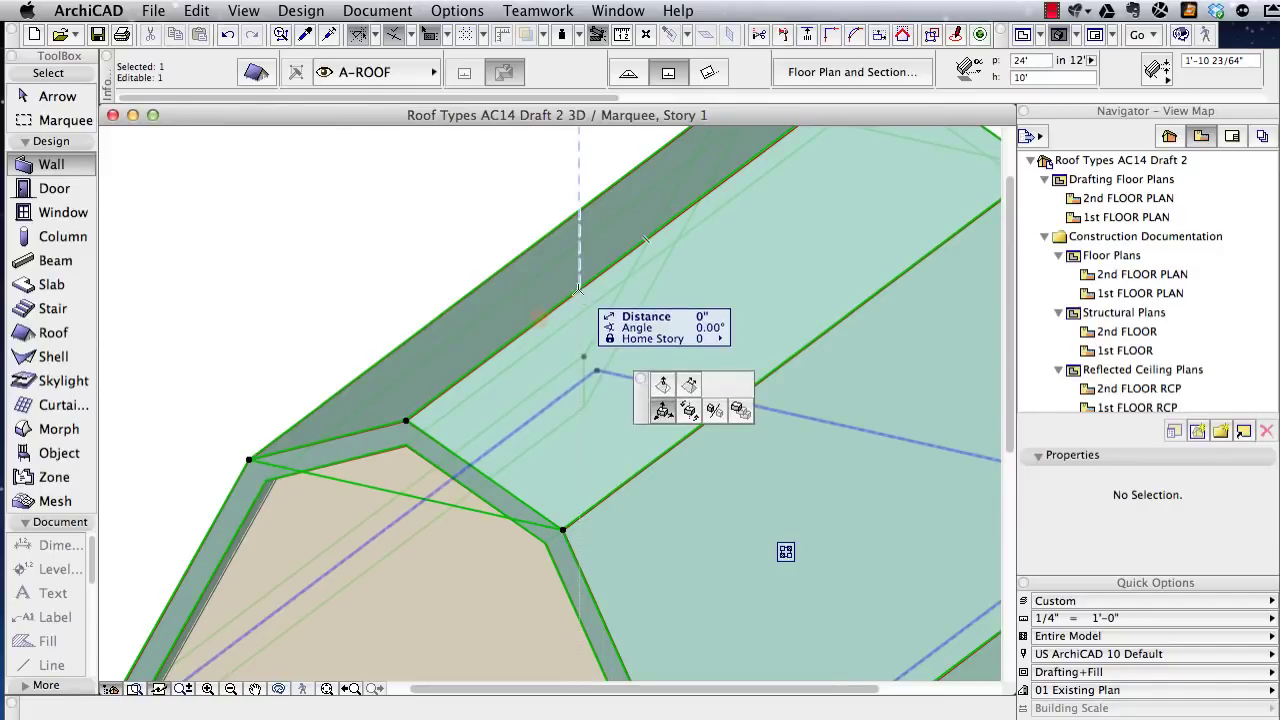
pyautogui.click(689, 386)
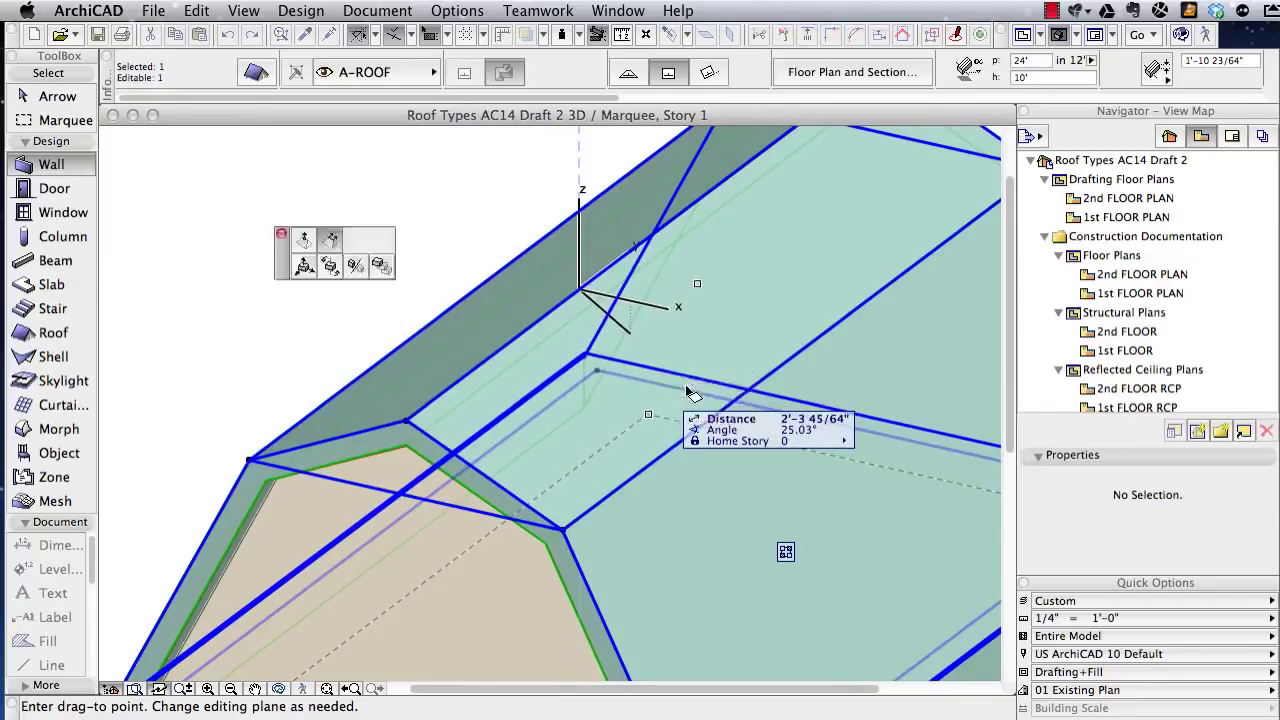
pyautogui.click(360, 426)
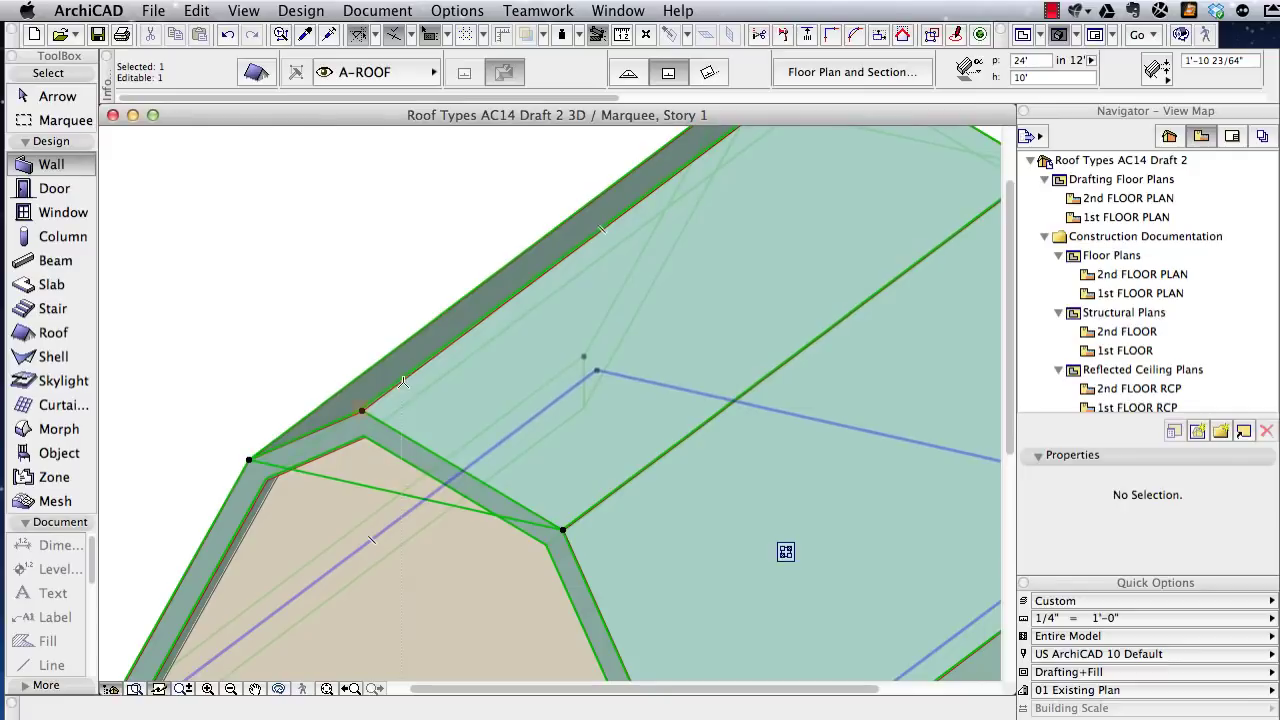
pyautogui.click(228, 34)
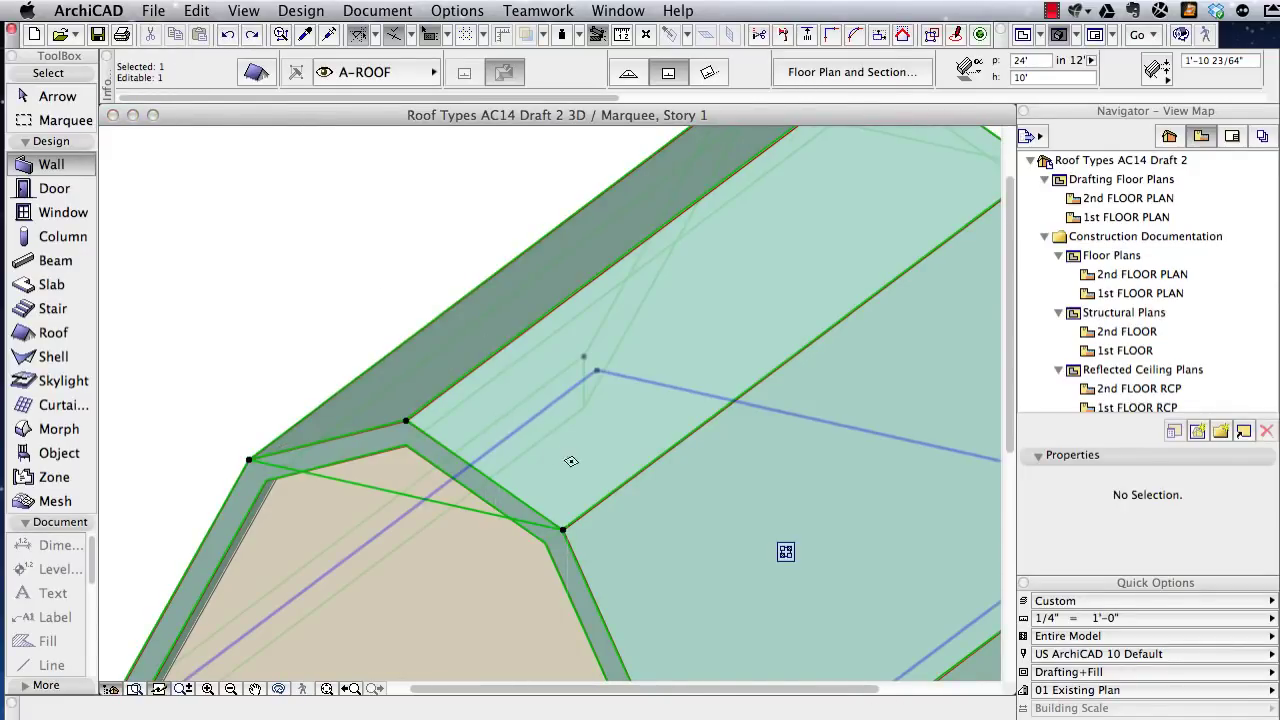
# - Offset one side's break line outward by about 3'-7" to steepen the lower slope beneath it
pyautogui.click(626, 483)
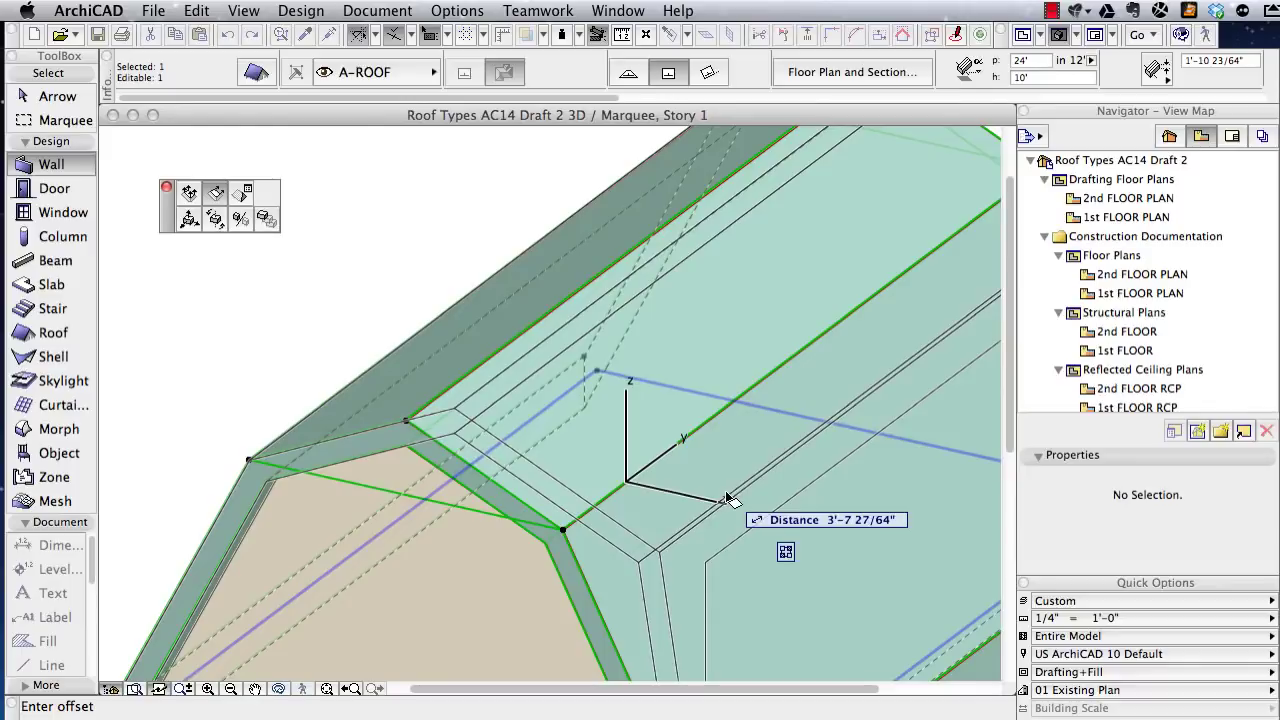
pyautogui.click(727, 499)
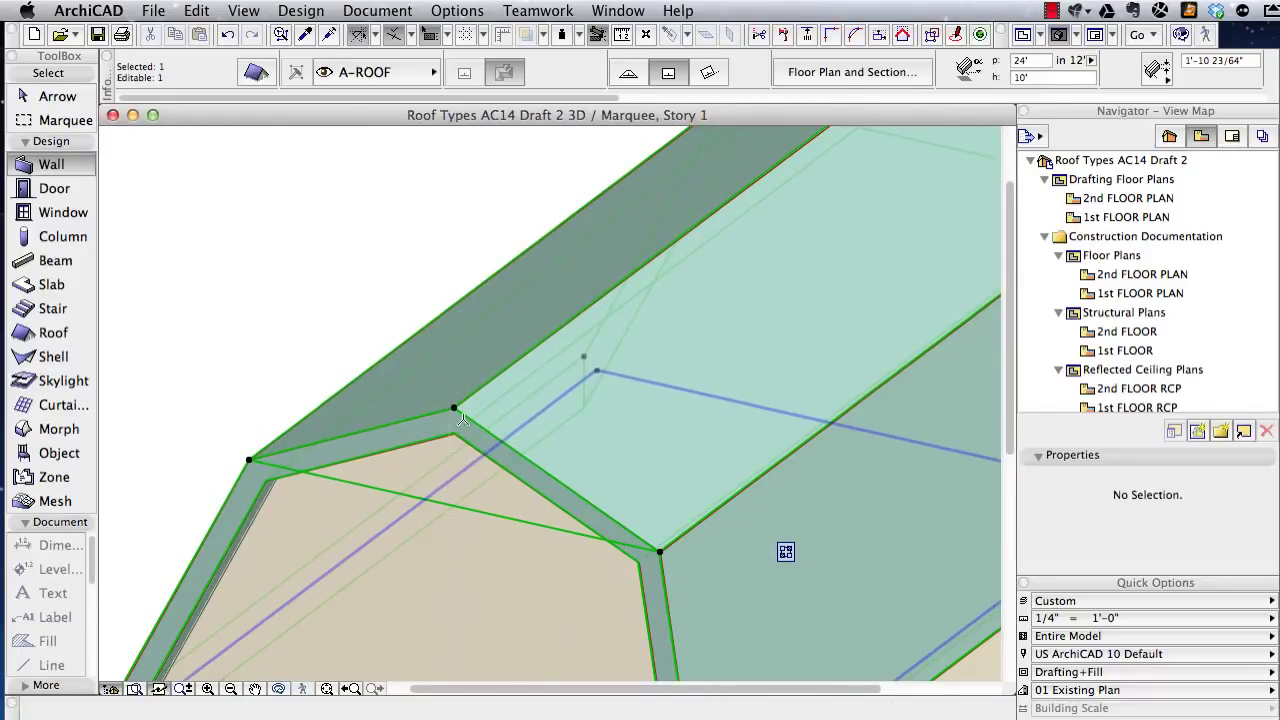
pyautogui.scroll(-5, 514, 490)
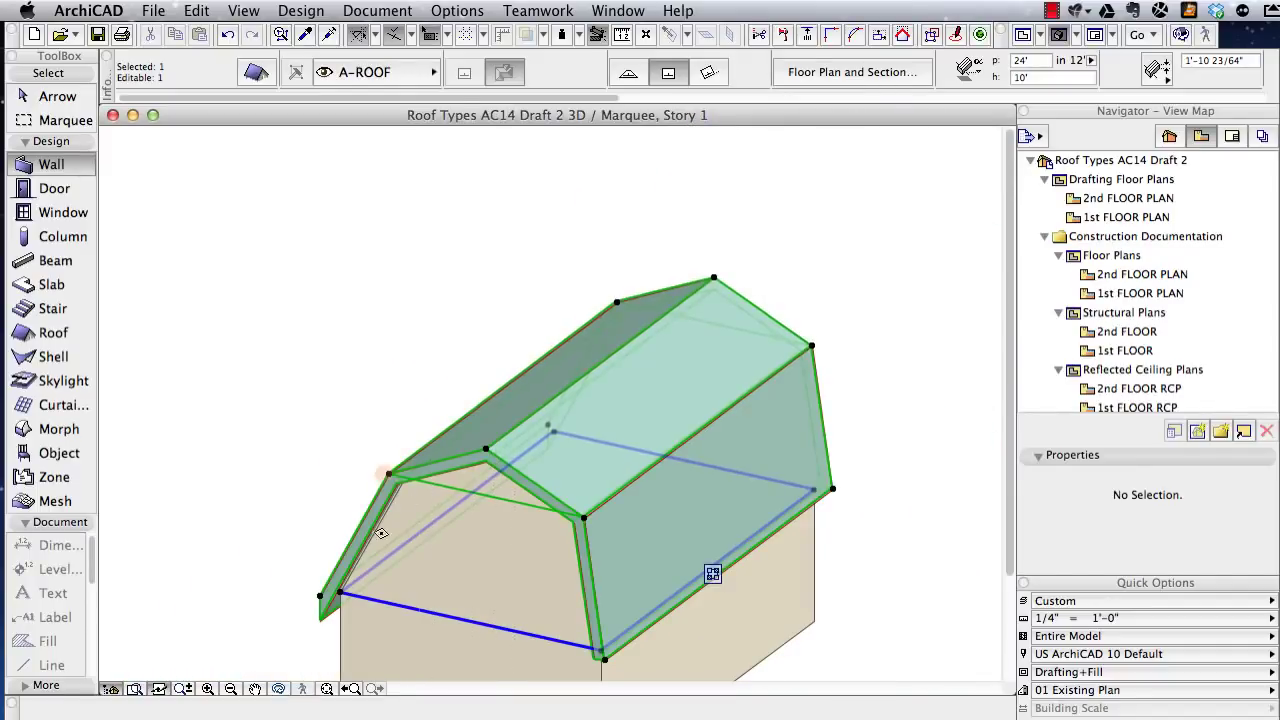
# - Try offsetting the steep side's break line out to the wall line to eliminate the lower slope, and undo the change
pyautogui.keyDown('shift'); pyautogui.moveTo(398, 538); pyautogui.dragTo(547, 503, button='middle'); pyautogui.keyUp('shift')
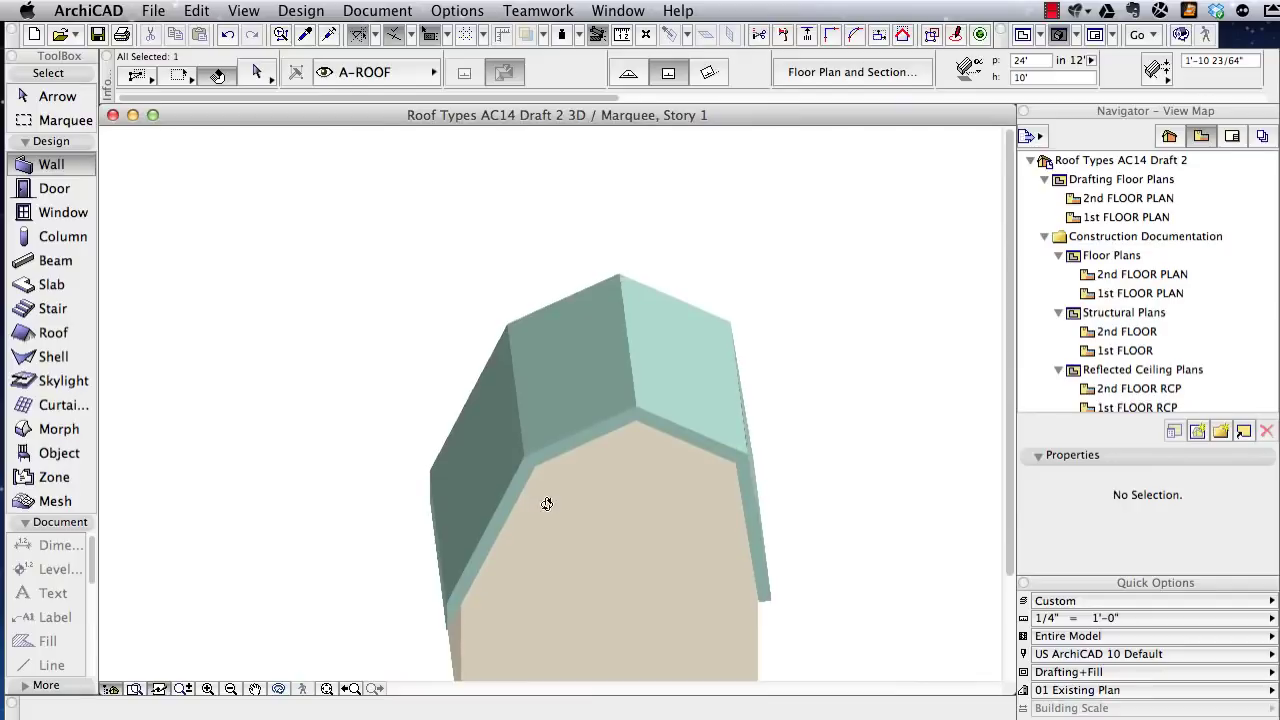
pyautogui.click(750, 442)
pyautogui.click(760, 430)
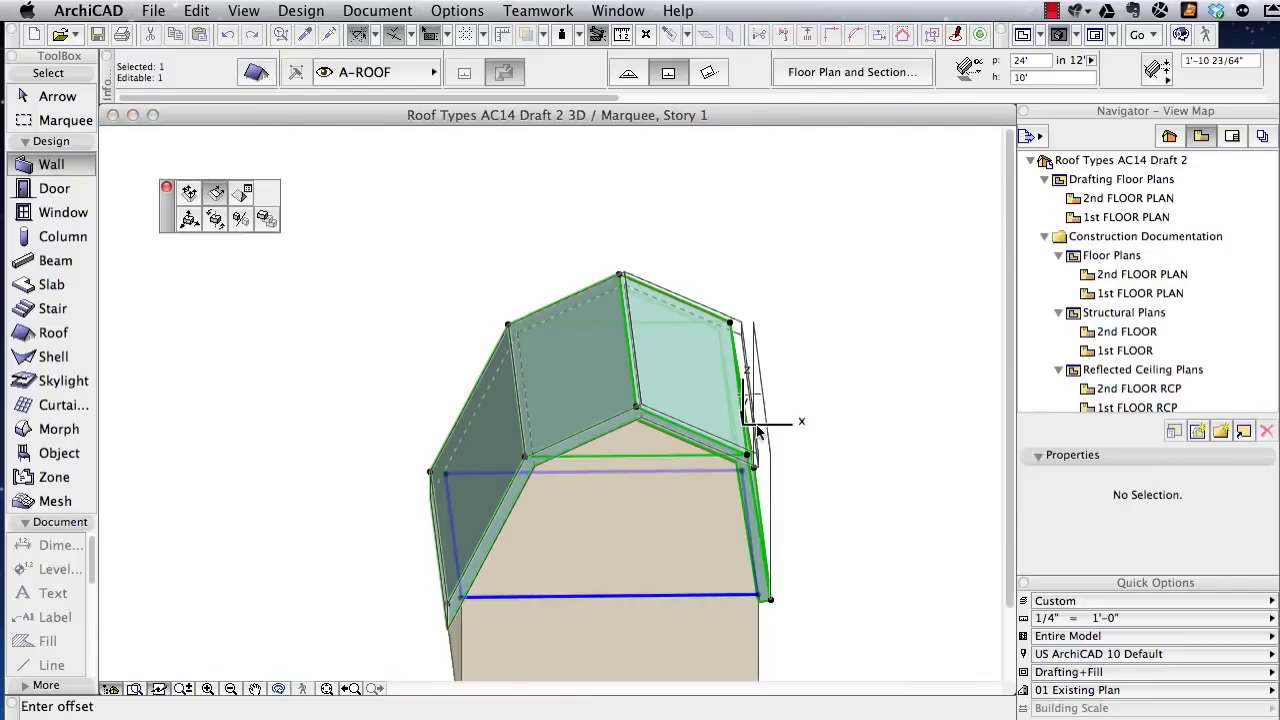
pyautogui.click(814, 420)
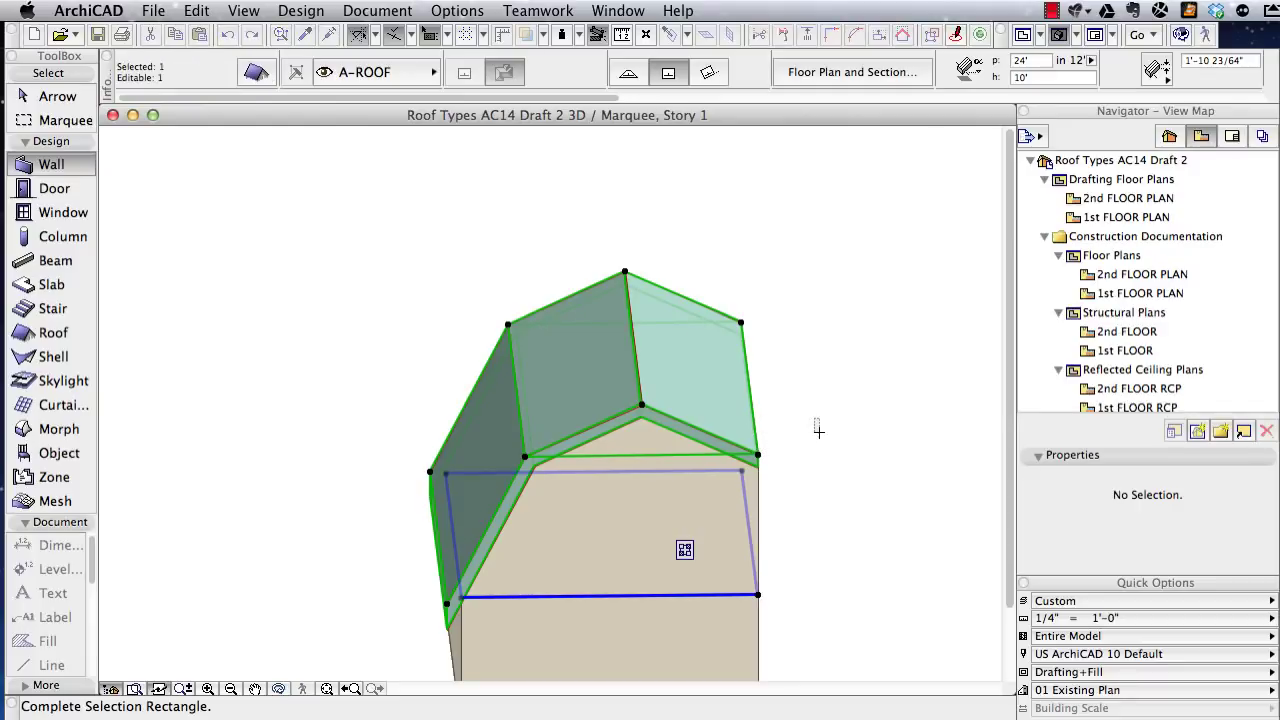
pyautogui.click(818, 430)
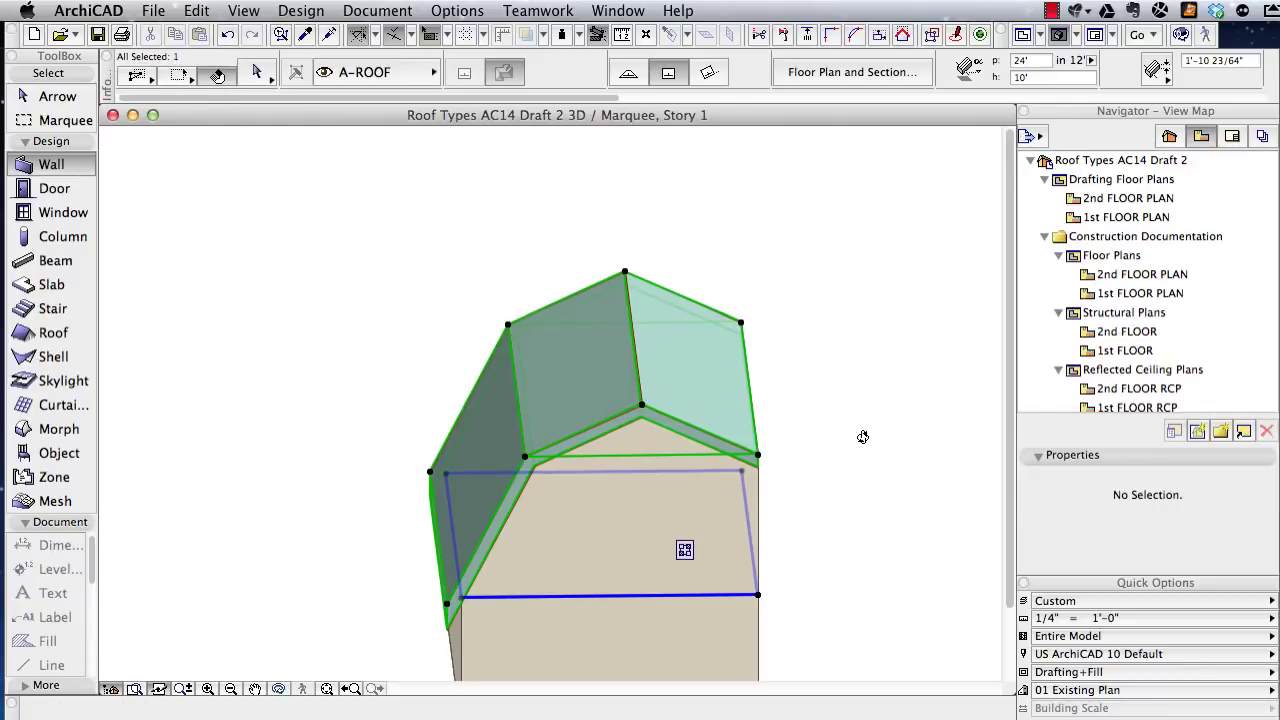
pyautogui.keyDown('shift'); pyautogui.moveTo(783, 455); pyautogui.dragTo(703, 451, button='middle'); pyautogui.keyUp('shift')
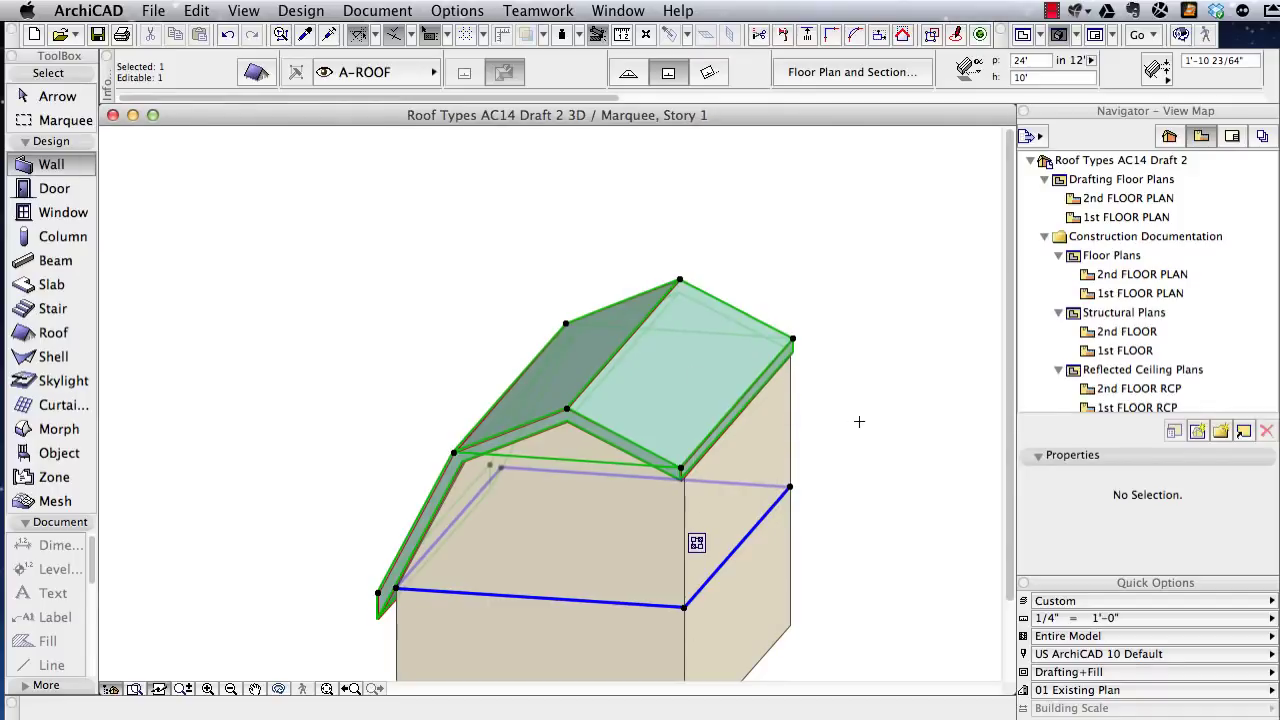
pyautogui.press('super+z')
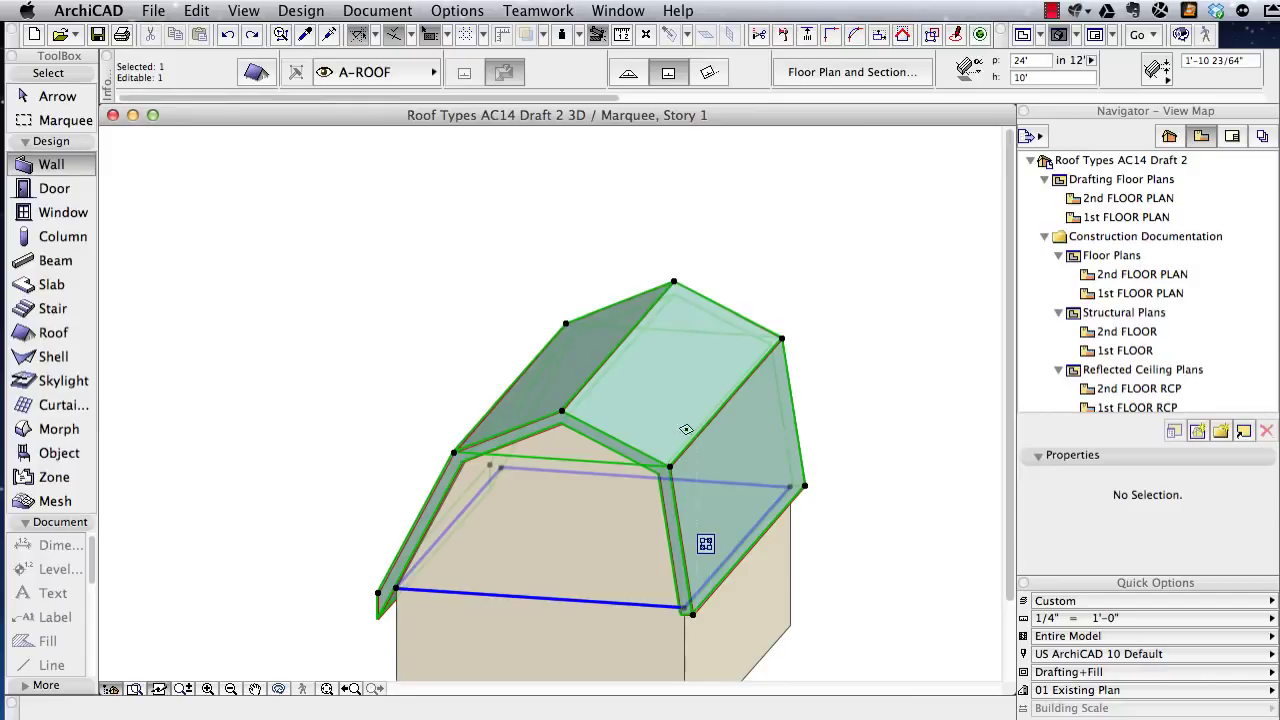
# - Offset the ridge line toward the steeper side, and offset it back to about midway between the two break lines
pyautogui.click(587, 385)
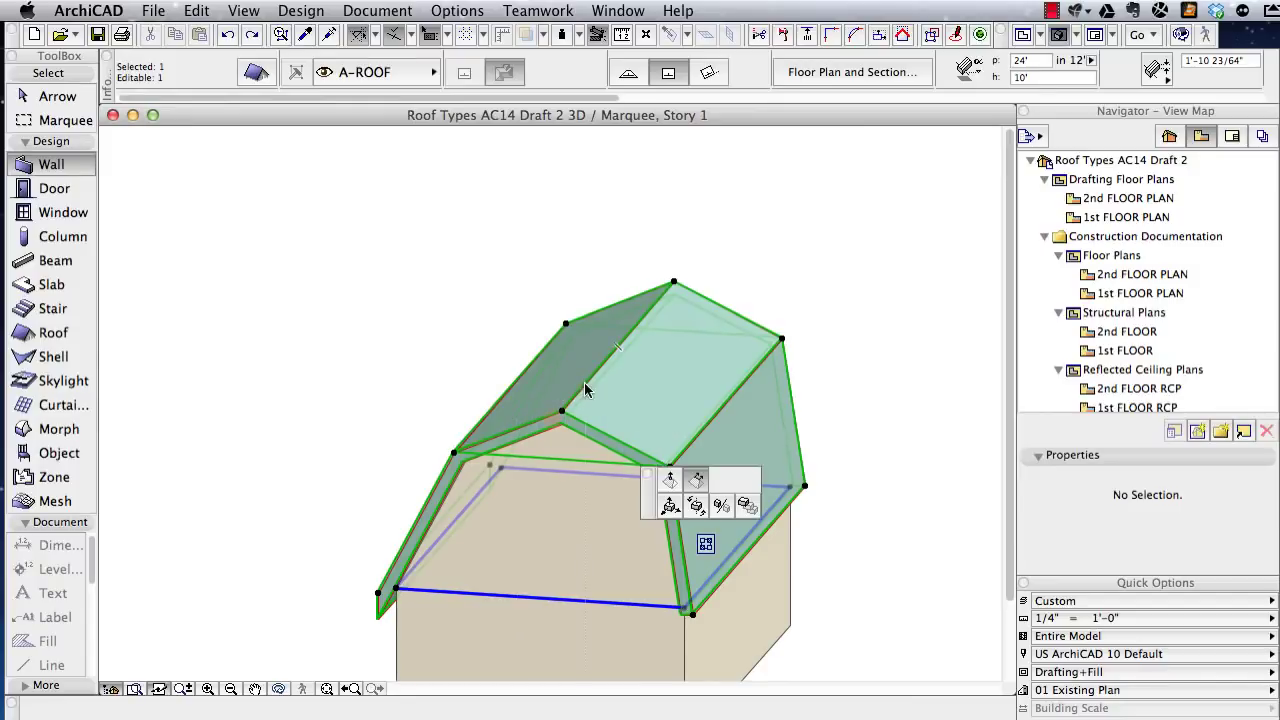
pyautogui.click(632, 410)
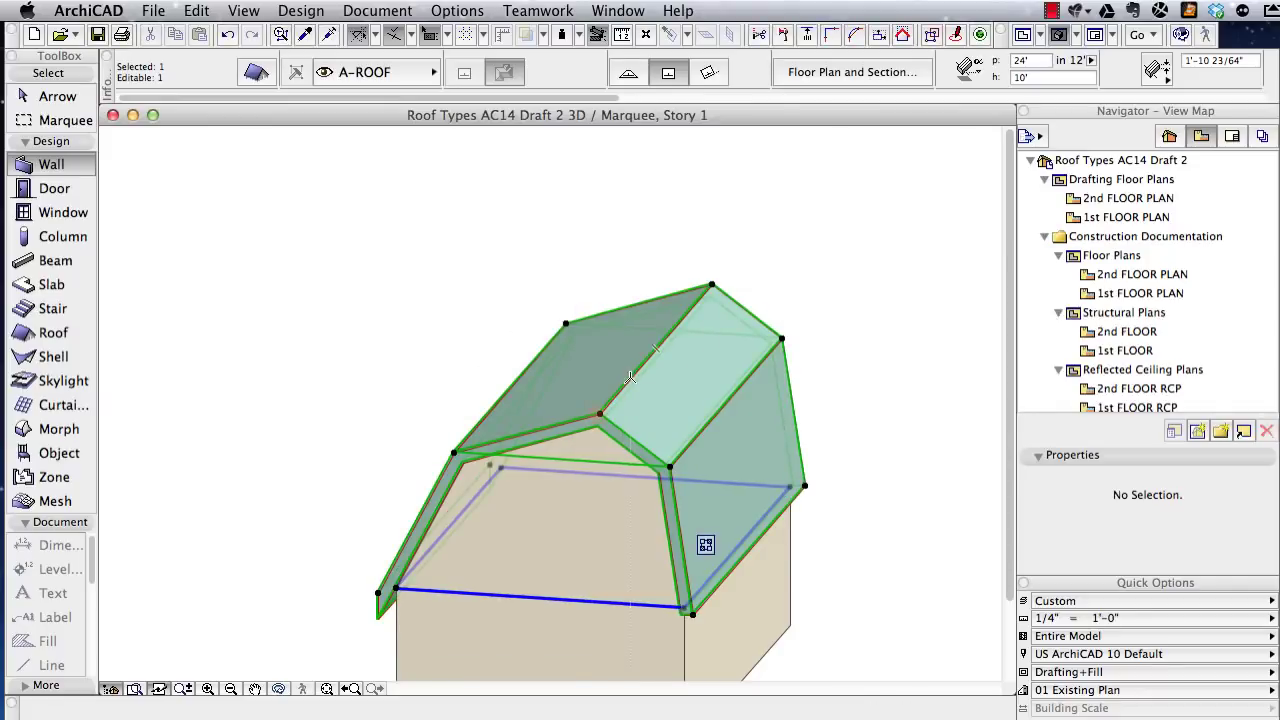
pyautogui.press('Escape')
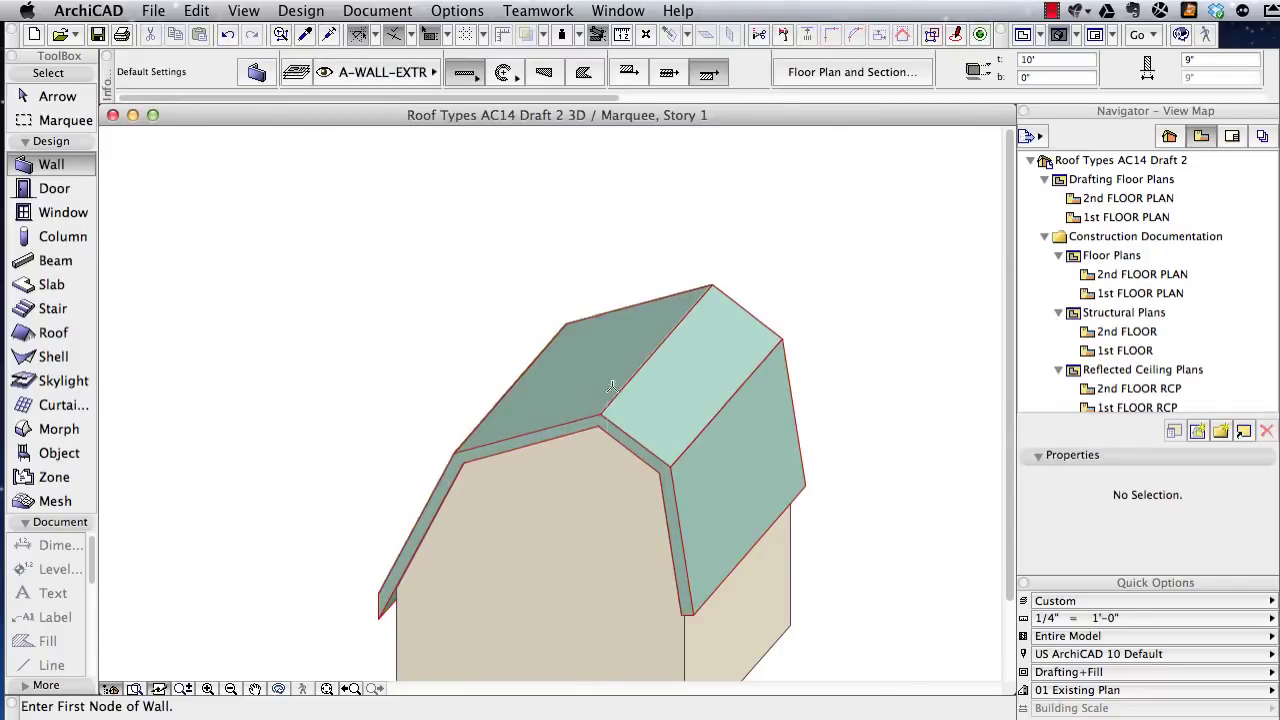
pyautogui.keyDown('shift'); pyautogui.click(618, 392); pyautogui.keyUp('shift')
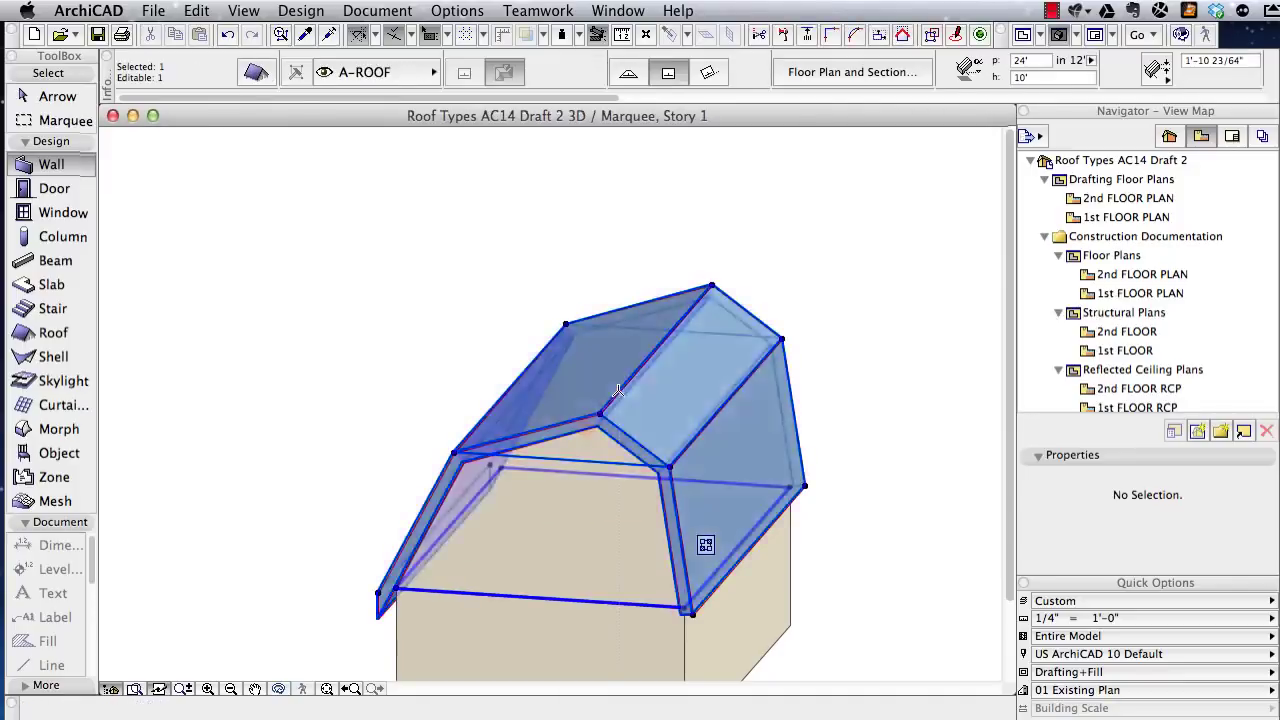
pyautogui.keyDown('shift'); pyautogui.click(620, 390); pyautogui.keyUp('shift')
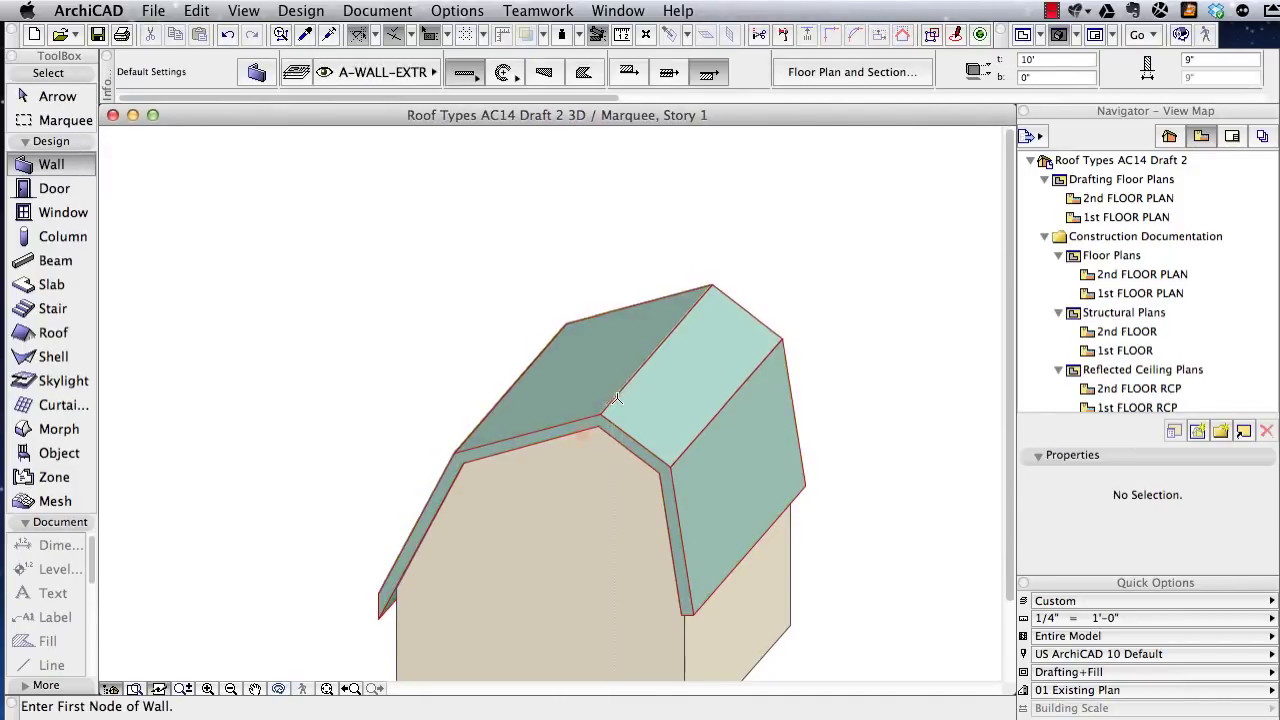
pyautogui.keyDown('shift'); pyautogui.click(617, 395); pyautogui.keyUp('shift')
pyautogui.click(617, 395)
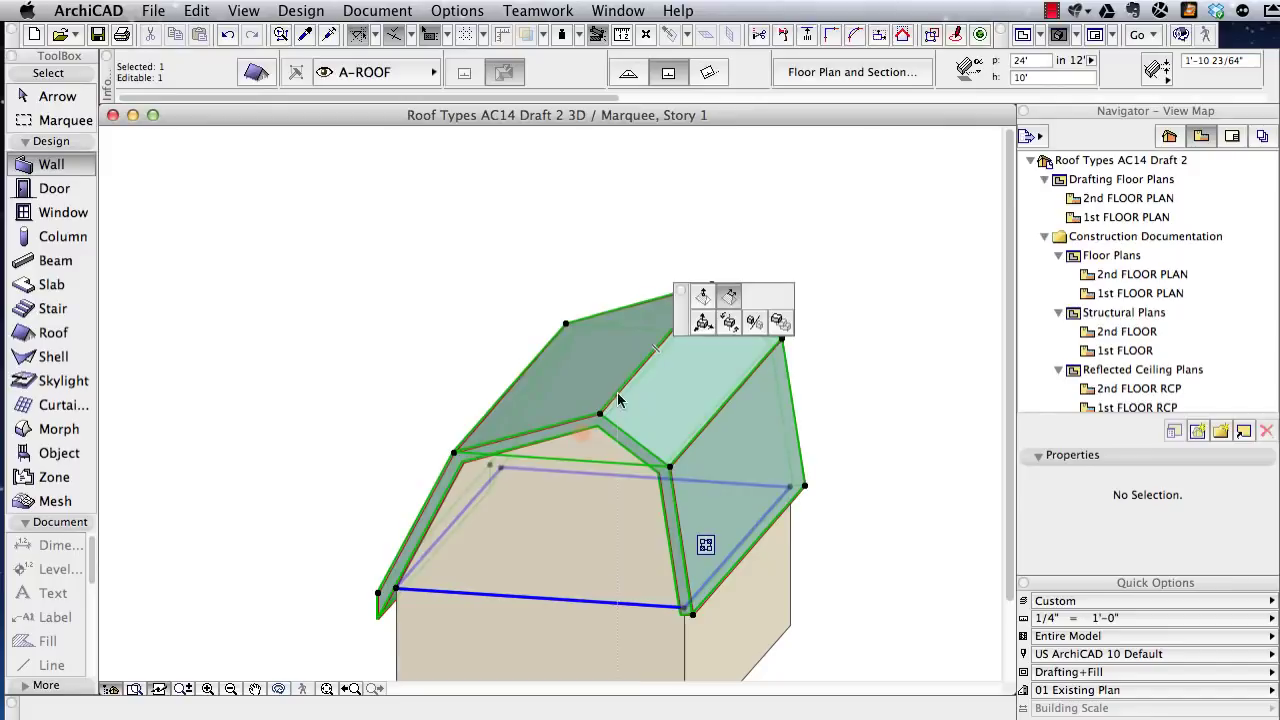
pyautogui.click(703, 297)
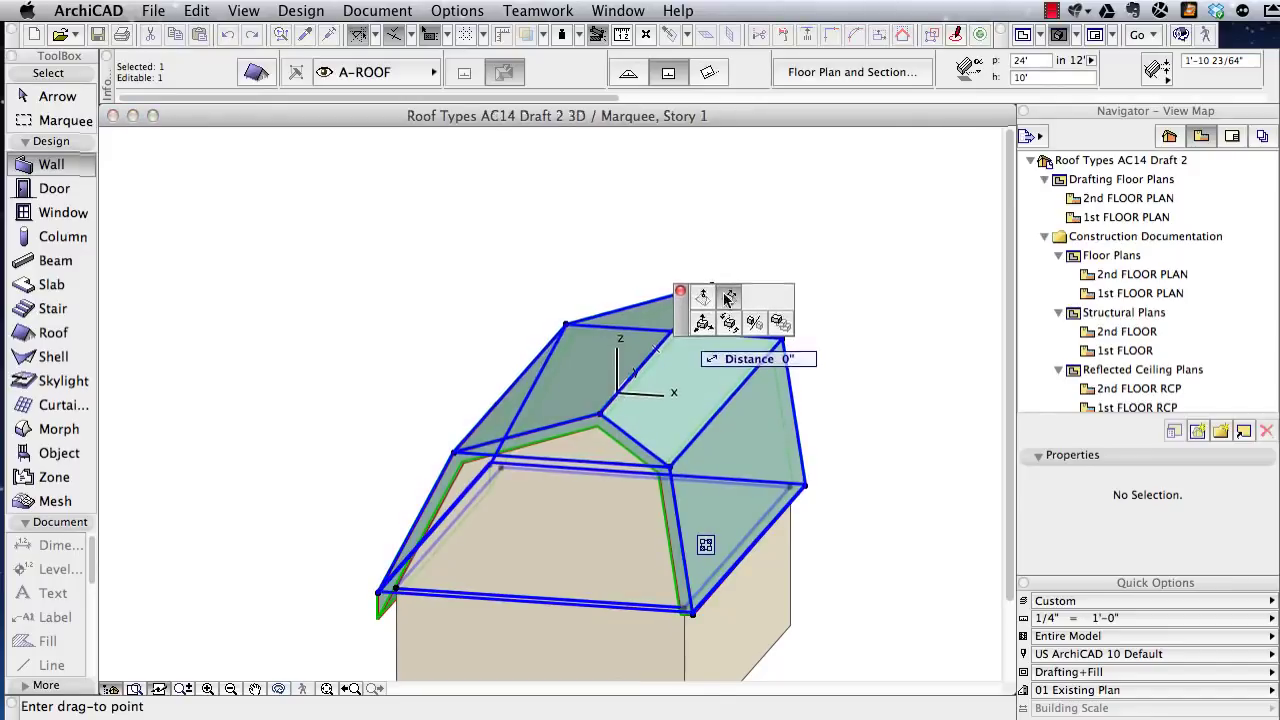
pyautogui.click(580, 385)
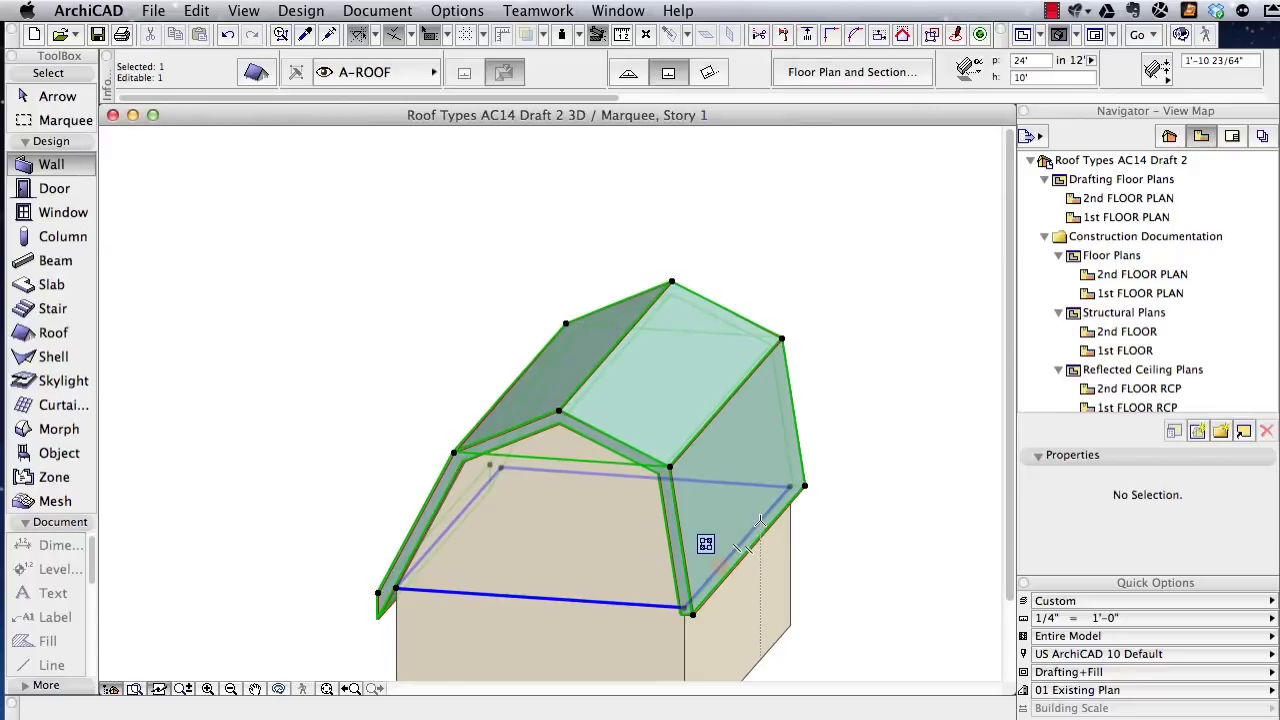
# - In the steeper lower slope's custom plane settings, switch the pitch unit to degrees and read the pitch value
pyautogui.click(760, 521)
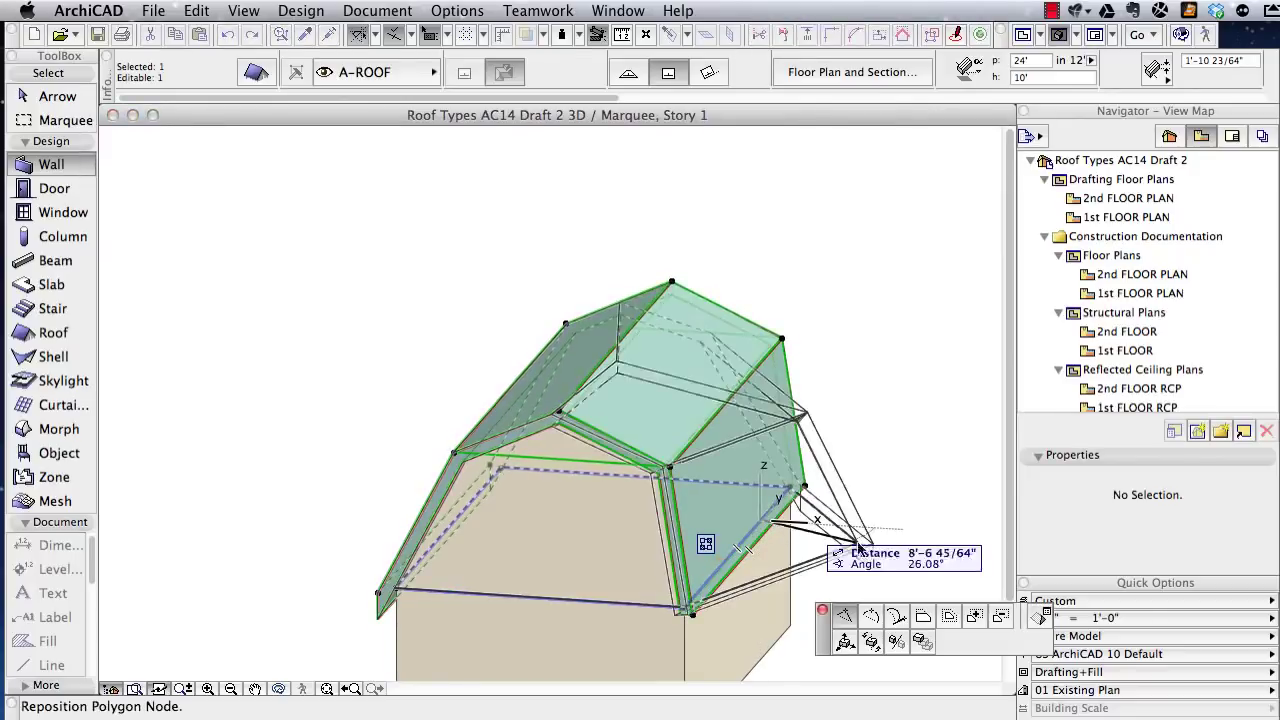
pyautogui.click(921, 616)
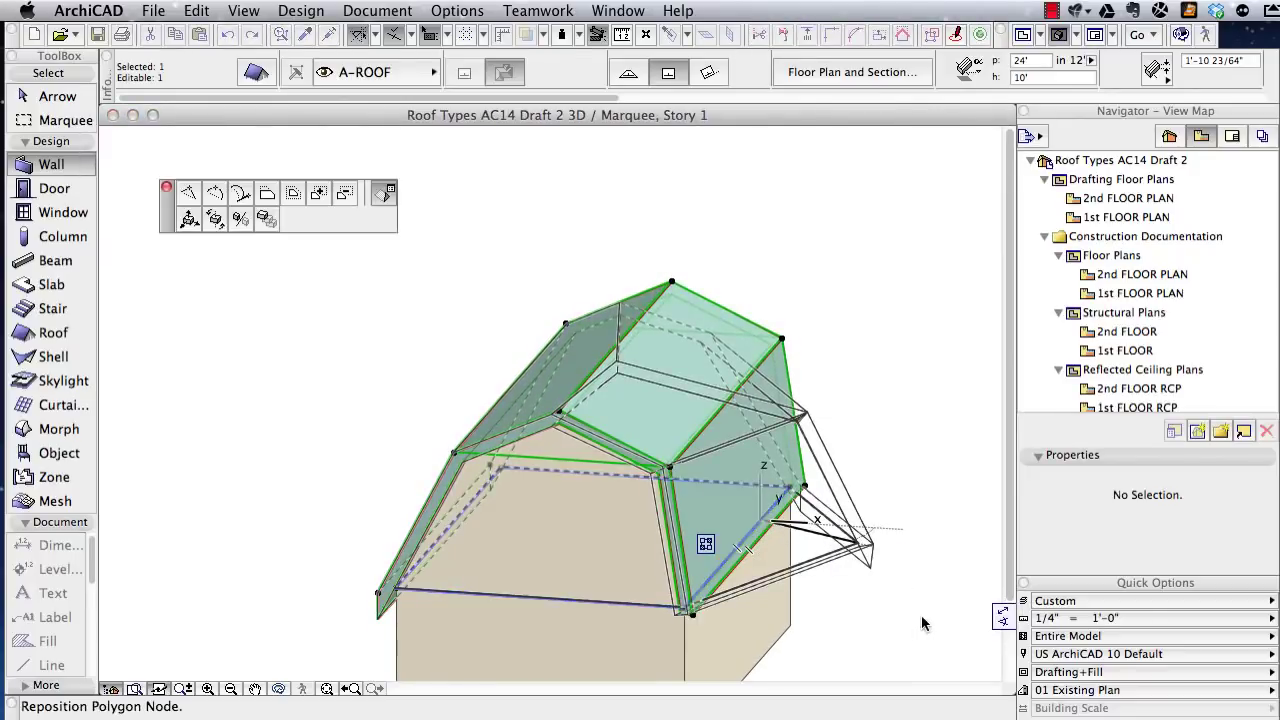
pyautogui.click(614, 322)
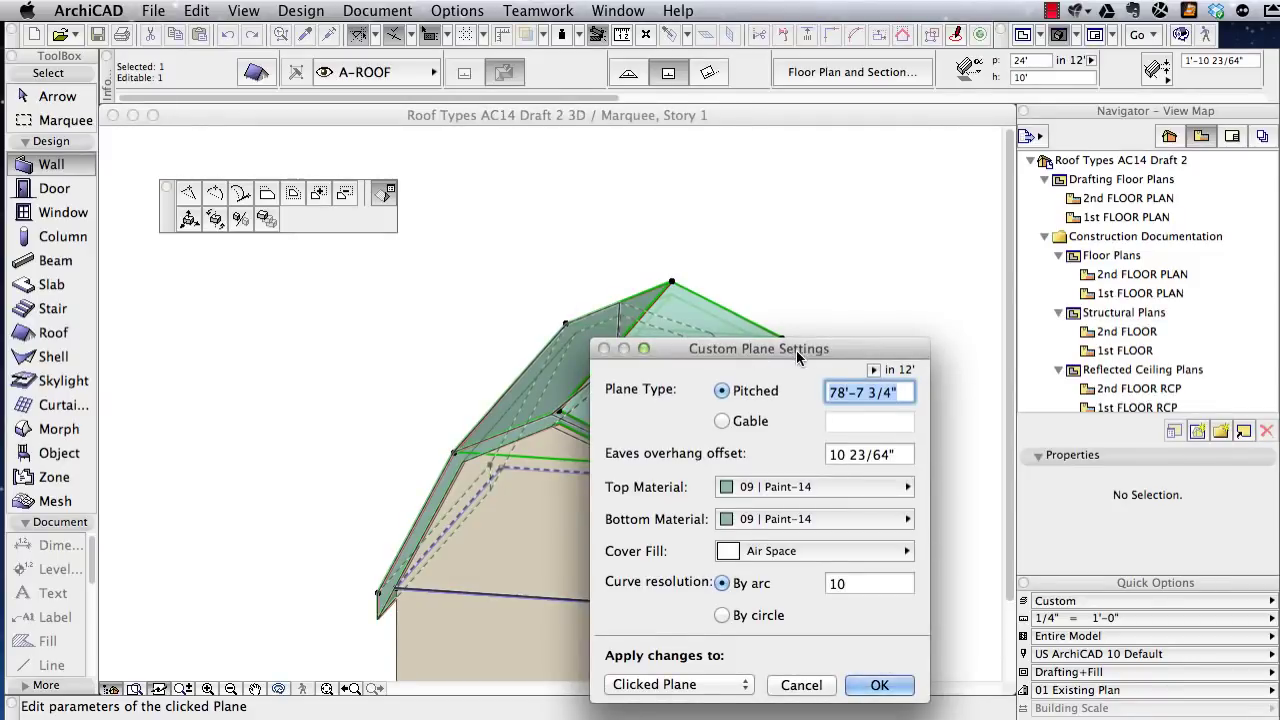
pyautogui.click(871, 373)
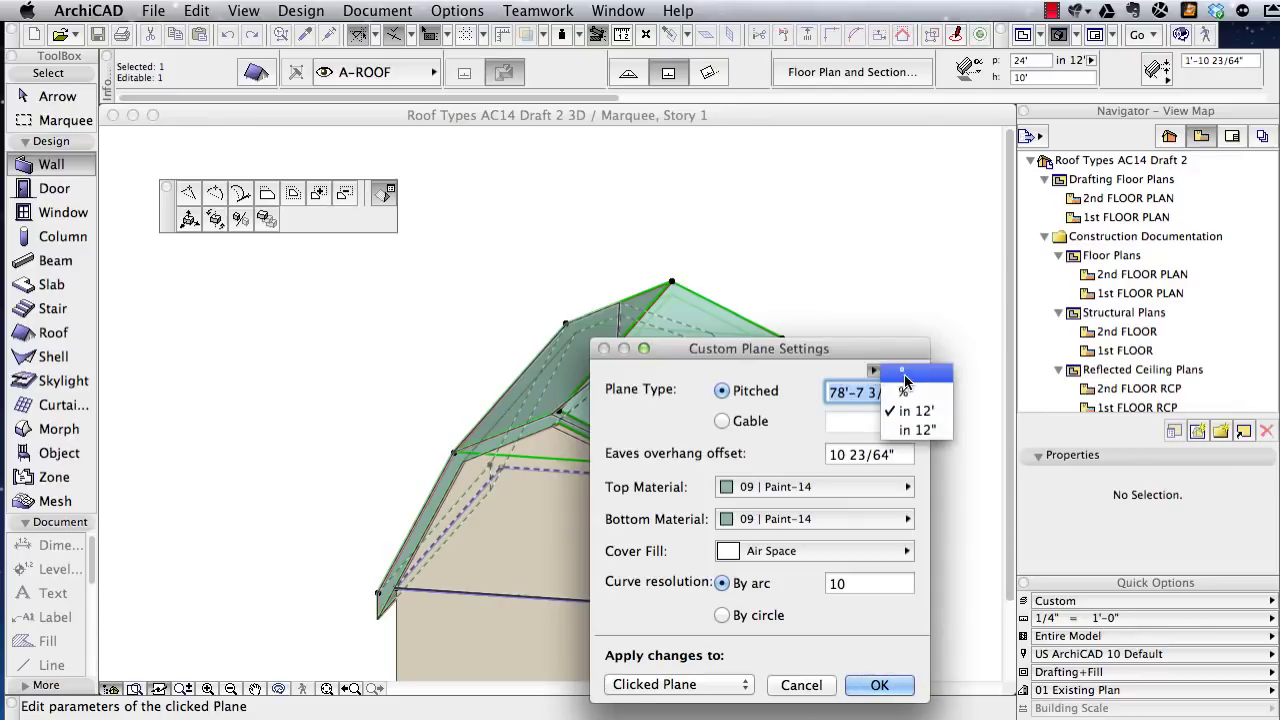
pyautogui.click(906, 380)
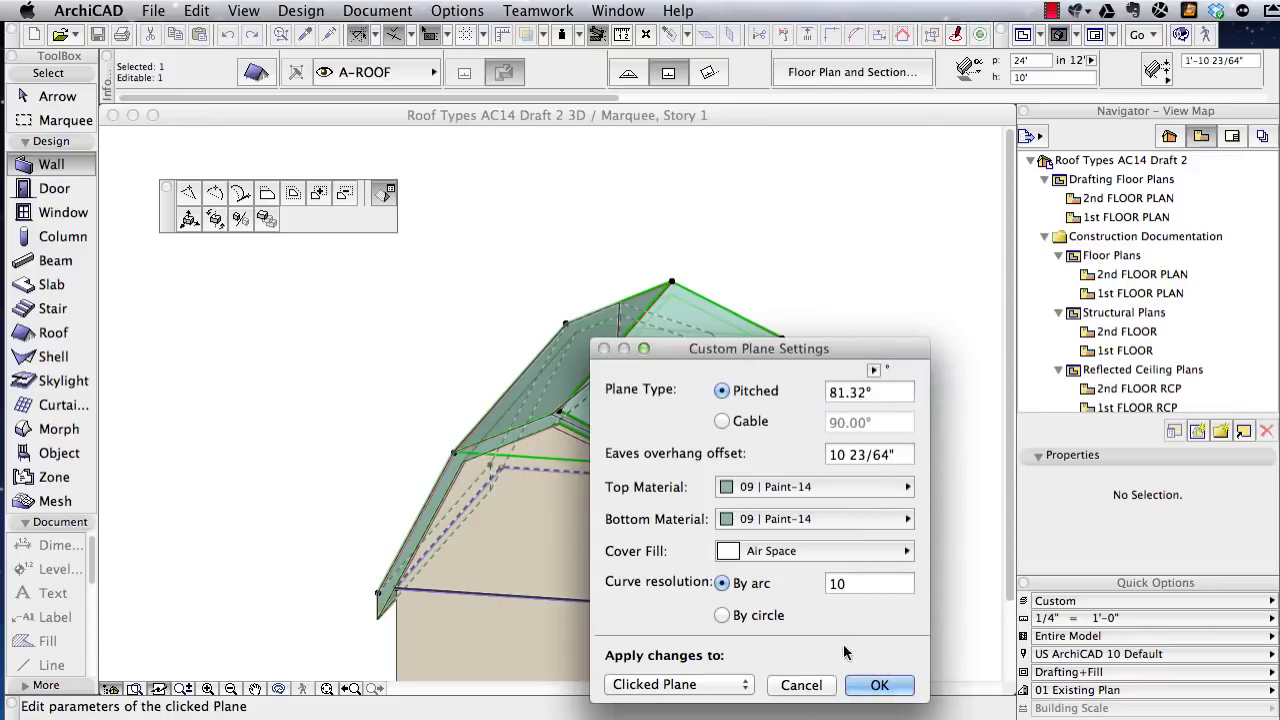
pyautogui.moveTo(876, 392); pyautogui.dragTo(795, 391)
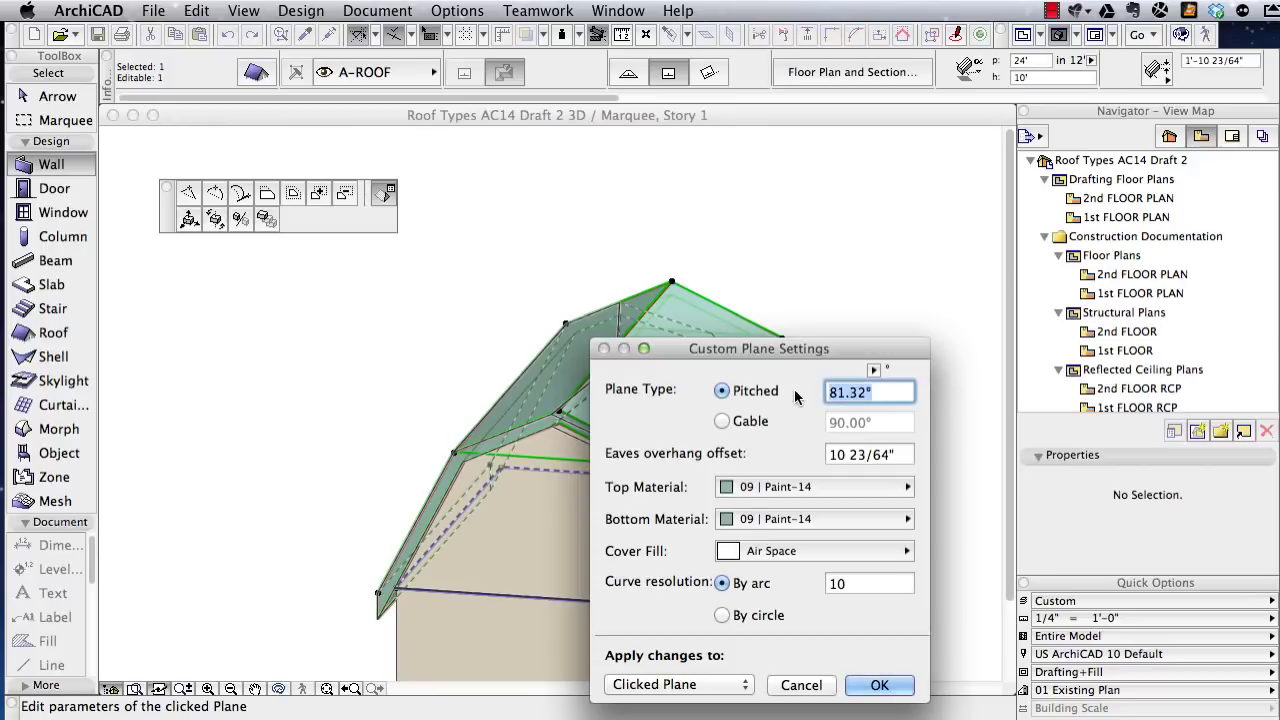
pyautogui.click(846, 687)
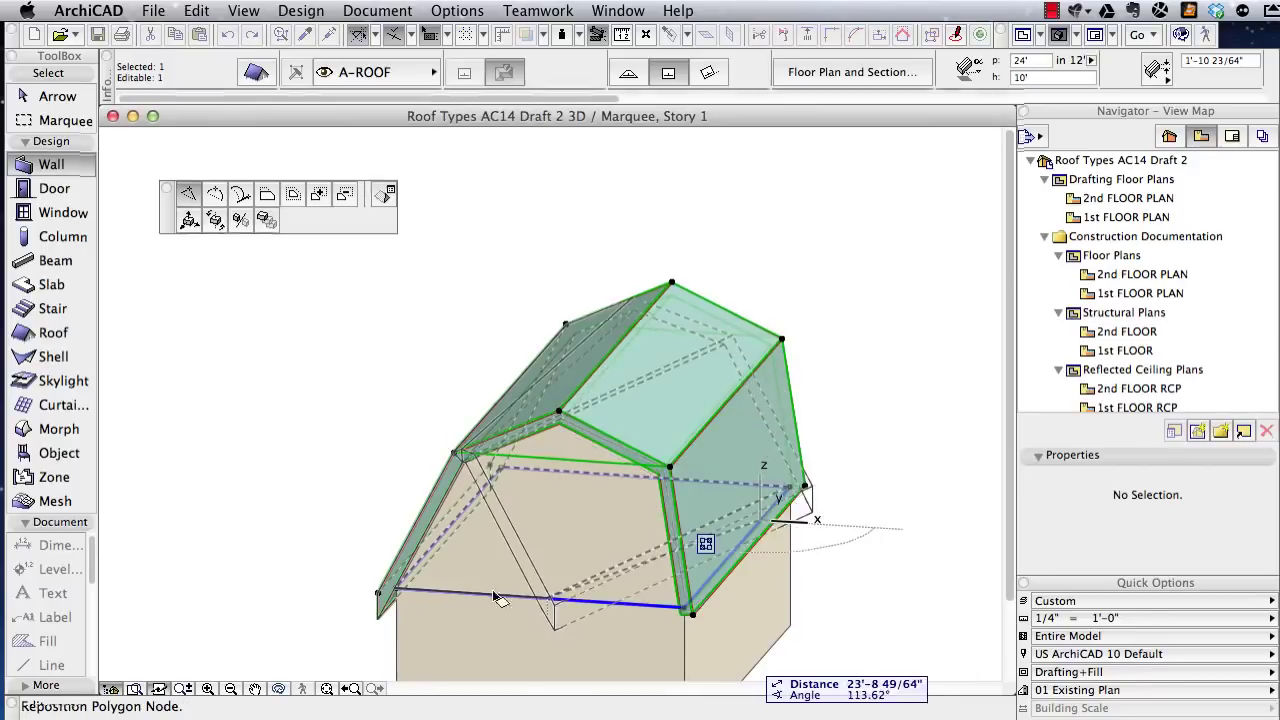
pyautogui.click(394, 477)
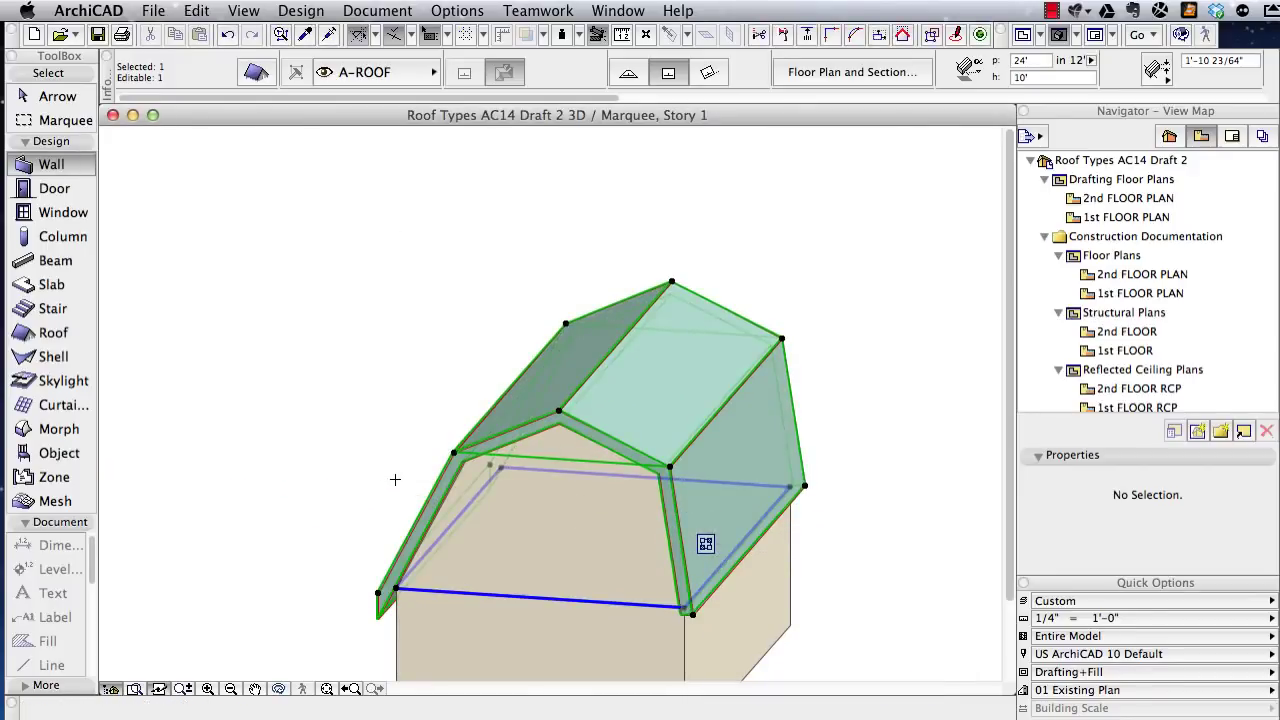
# - Set the pitch of the opposite lower slope to 81.32° in its custom plane settings, for the clicked plane only
pyautogui.moveTo(394, 477)
pyautogui.keyDown('shift'); pyautogui.mouseDown(button='middle')
pyautogui.moveTo(502, 483)
pyautogui.moveTo(491, 506)
pyautogui.mouseUp(button='middle'); pyautogui.keyUp('shift')
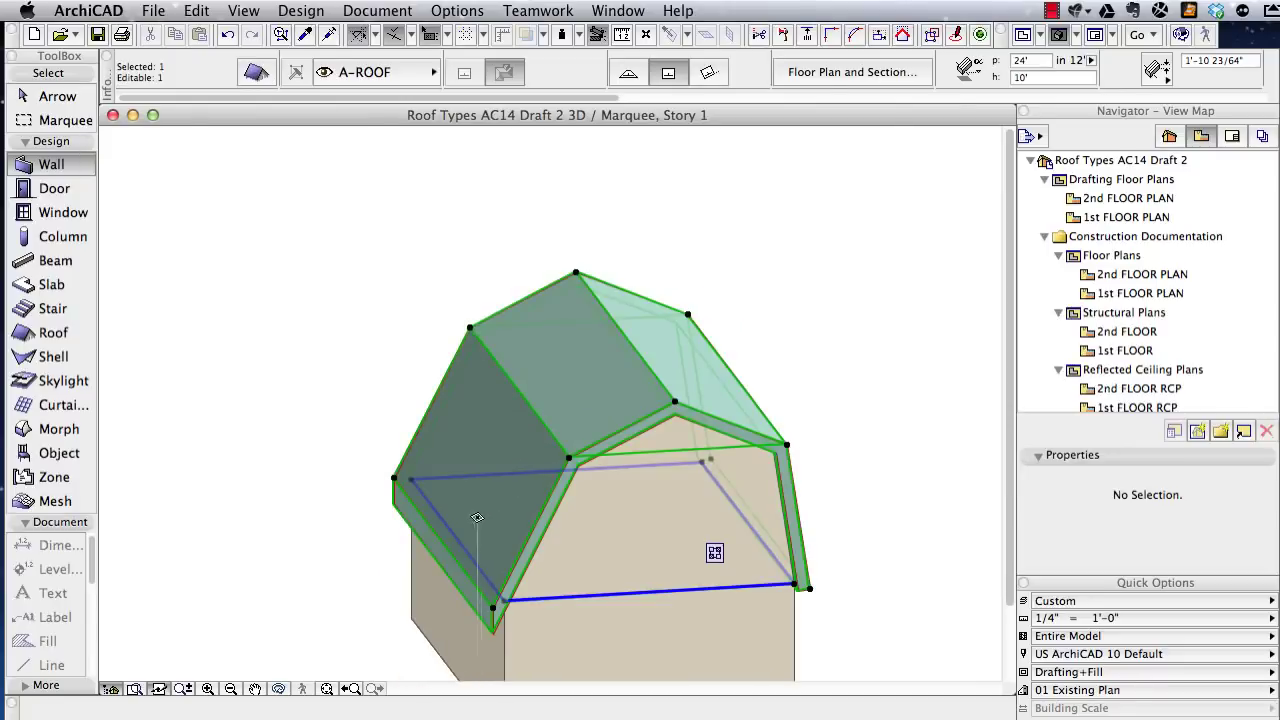
pyautogui.click(452, 537)
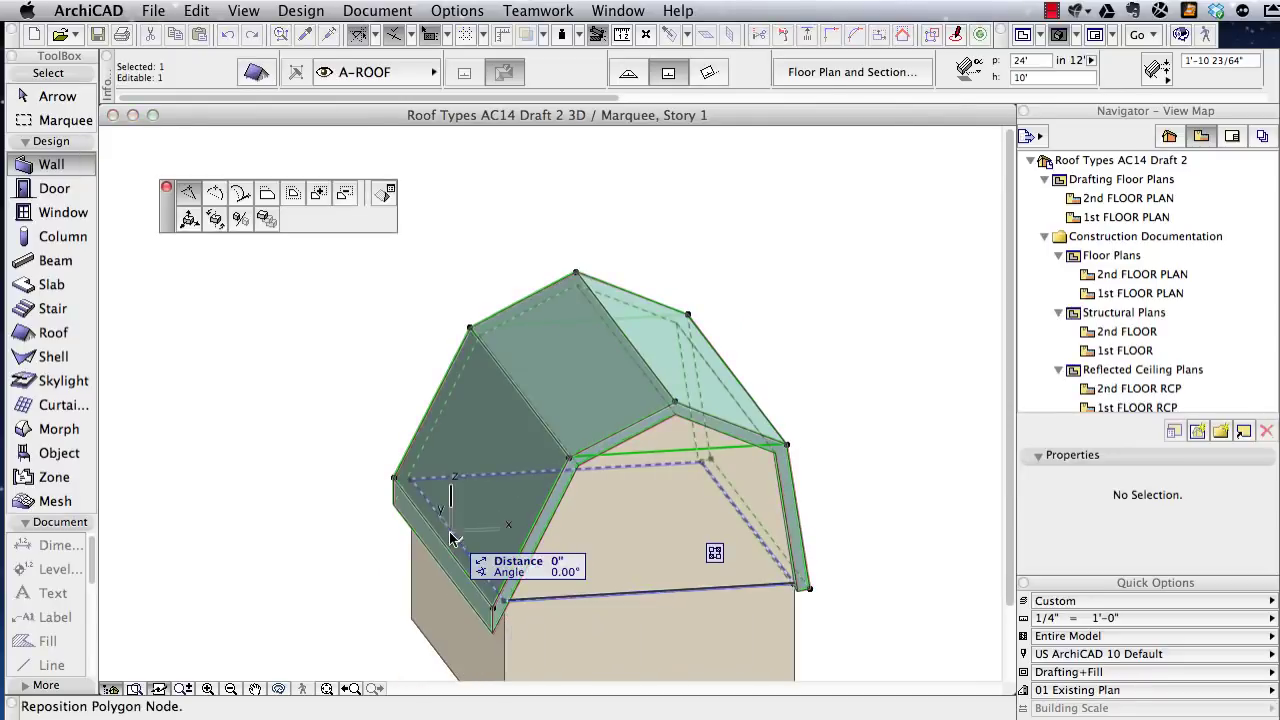
pyautogui.click(383, 195)
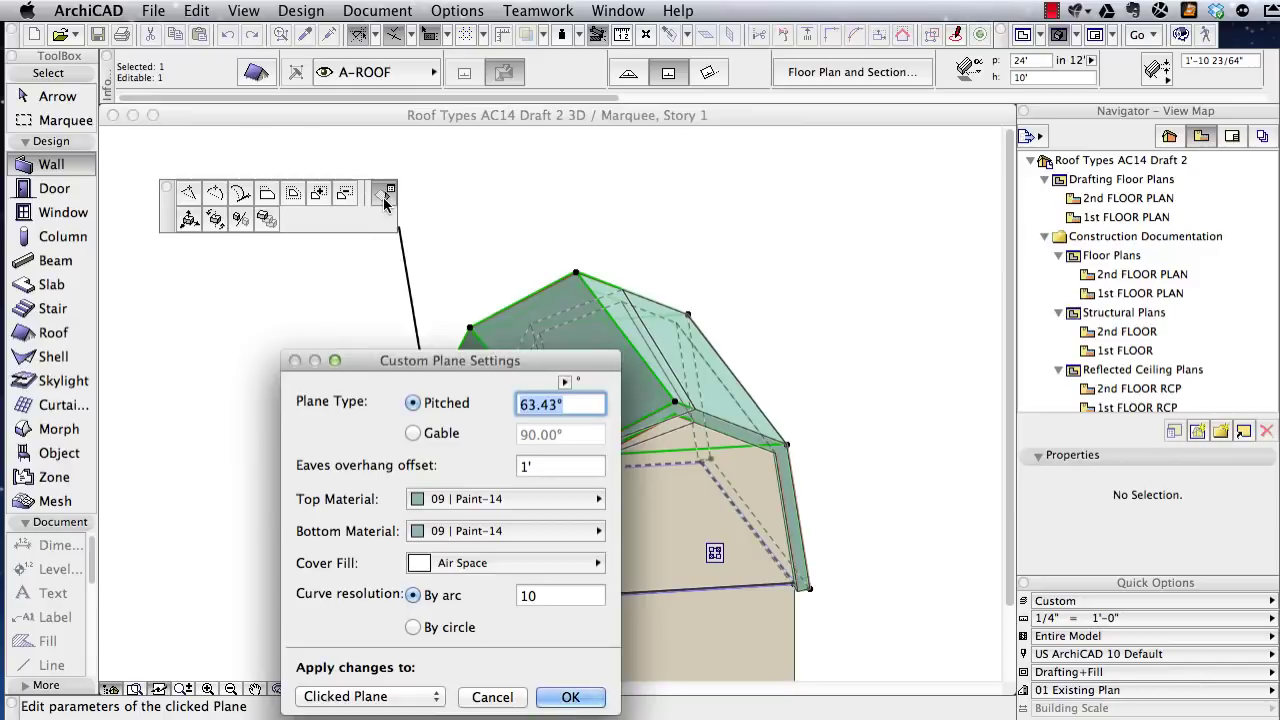
pyautogui.write('81.32')
pyautogui.click(570, 697)
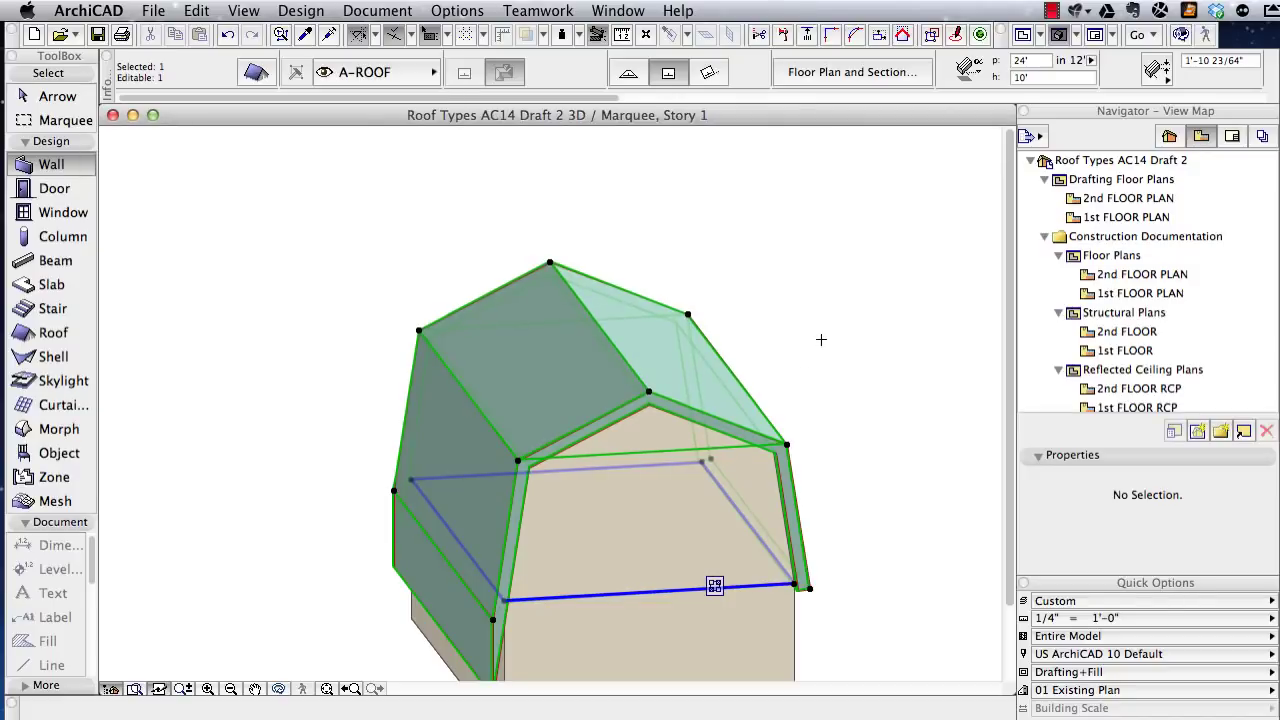
# - Set the edge angle of that slope's eave to Perpendicular for the clicked edge only, and deselect the roof
pyautogui.moveTo(821, 340); pyautogui.dragTo(846, 194, button='middle')
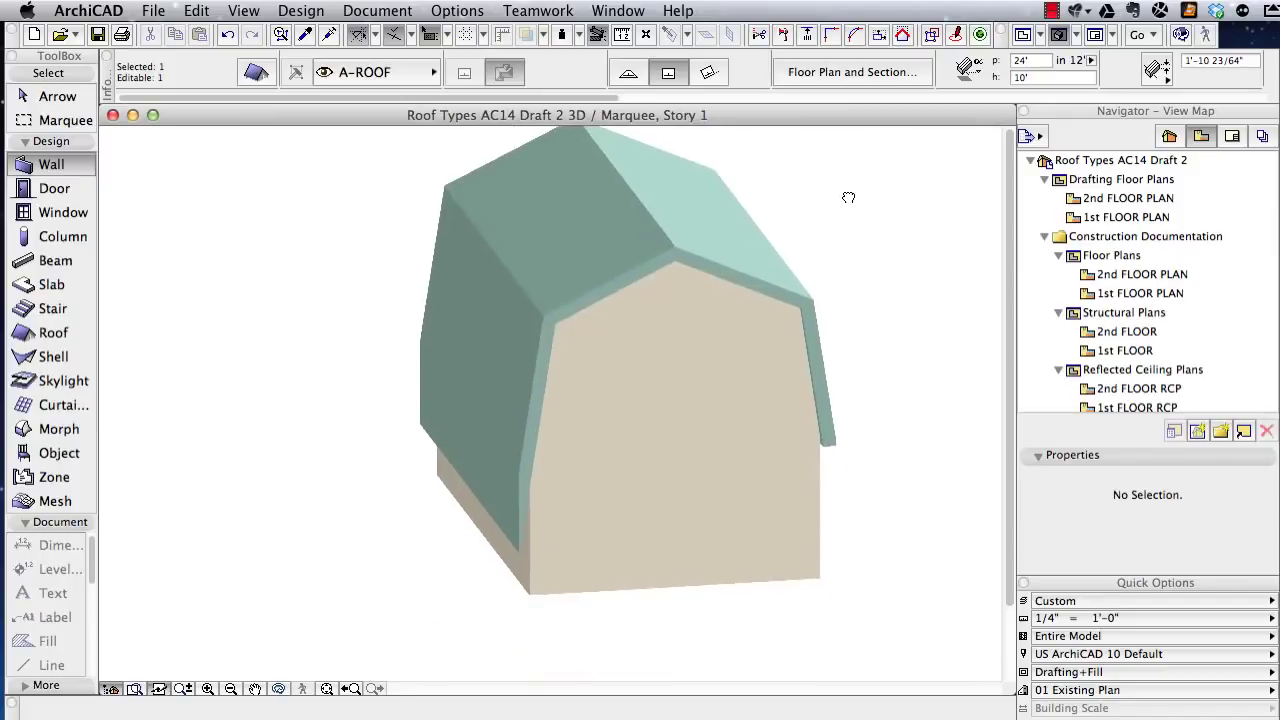
pyautogui.click(490, 442)
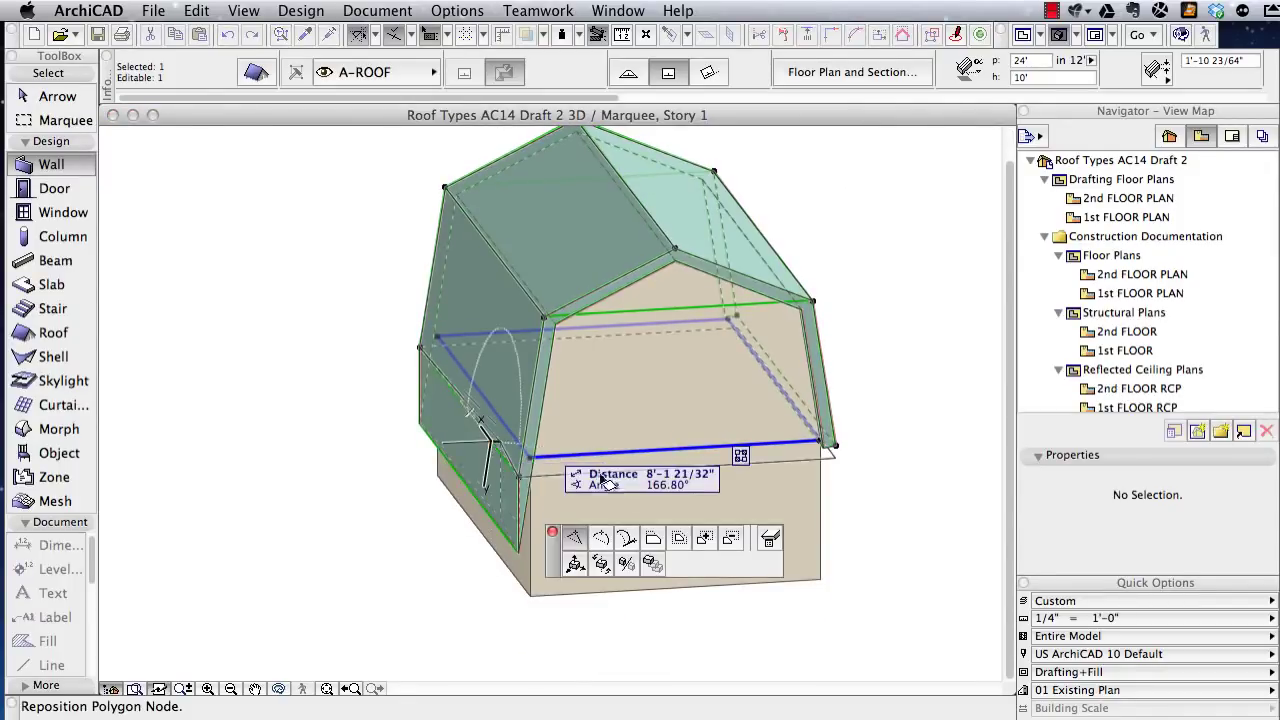
pyautogui.click(769, 541)
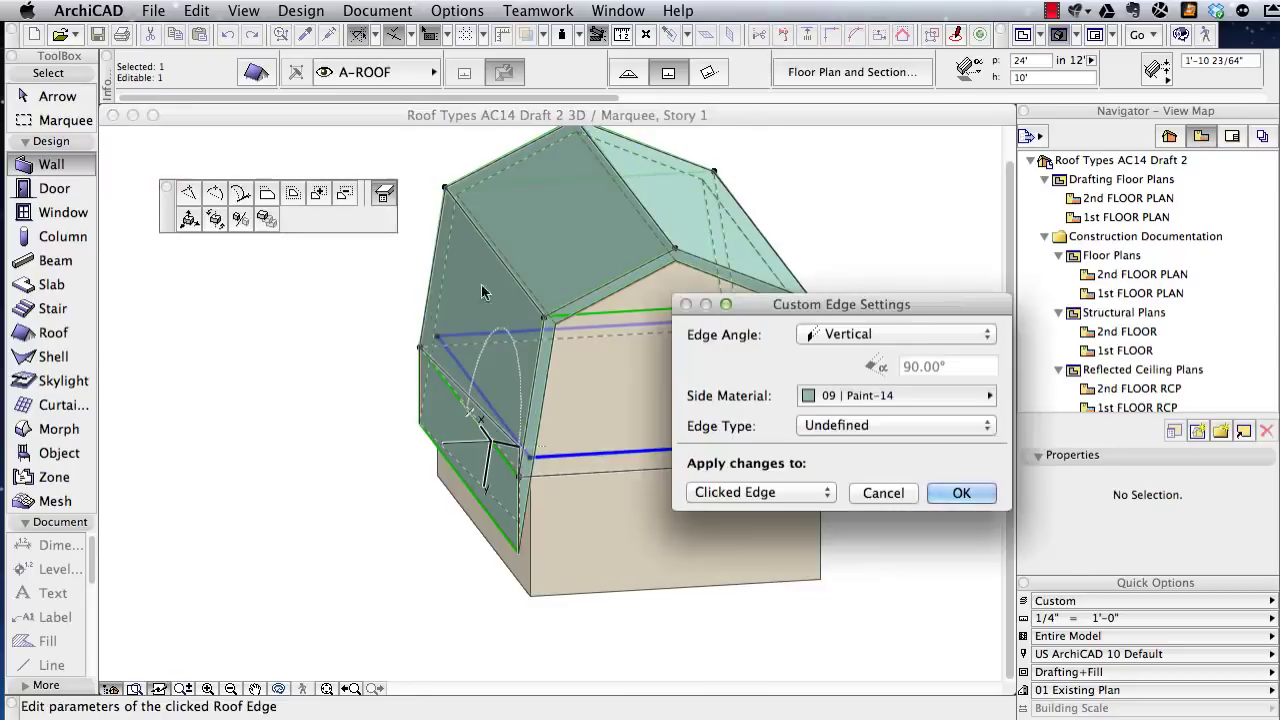
pyautogui.click(866, 340)
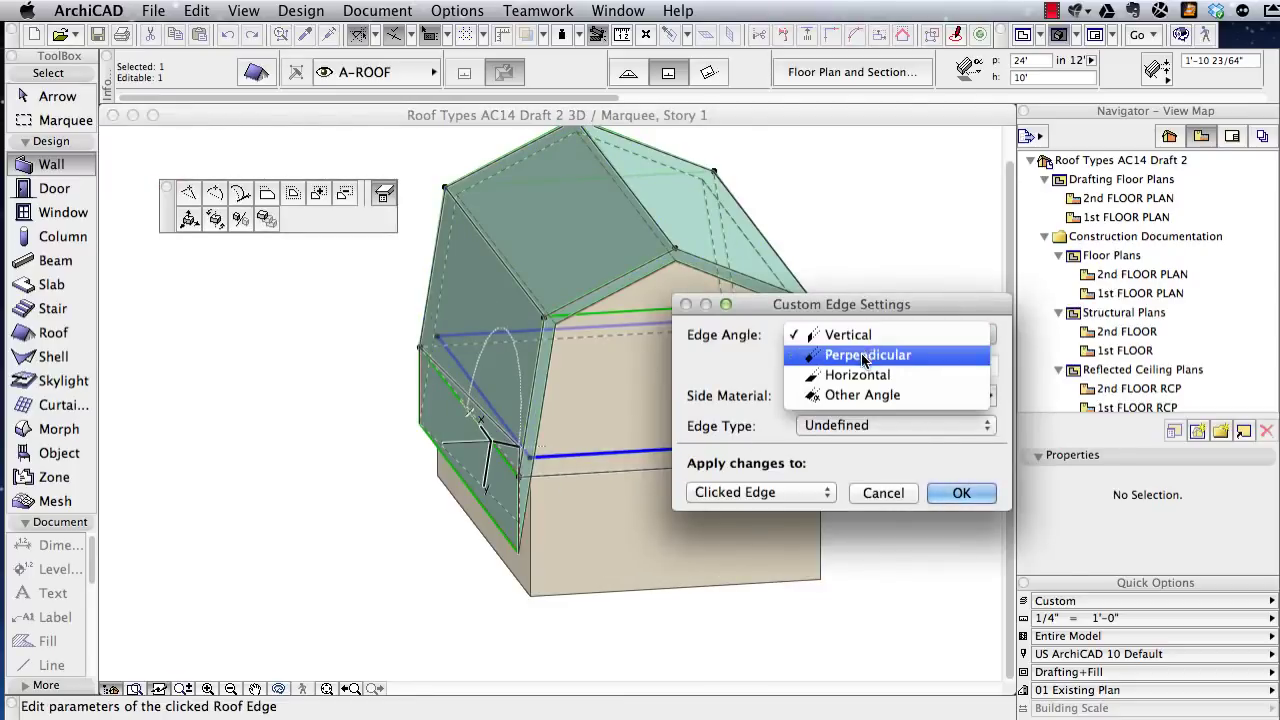
pyautogui.click(858, 352)
pyautogui.click(952, 490)
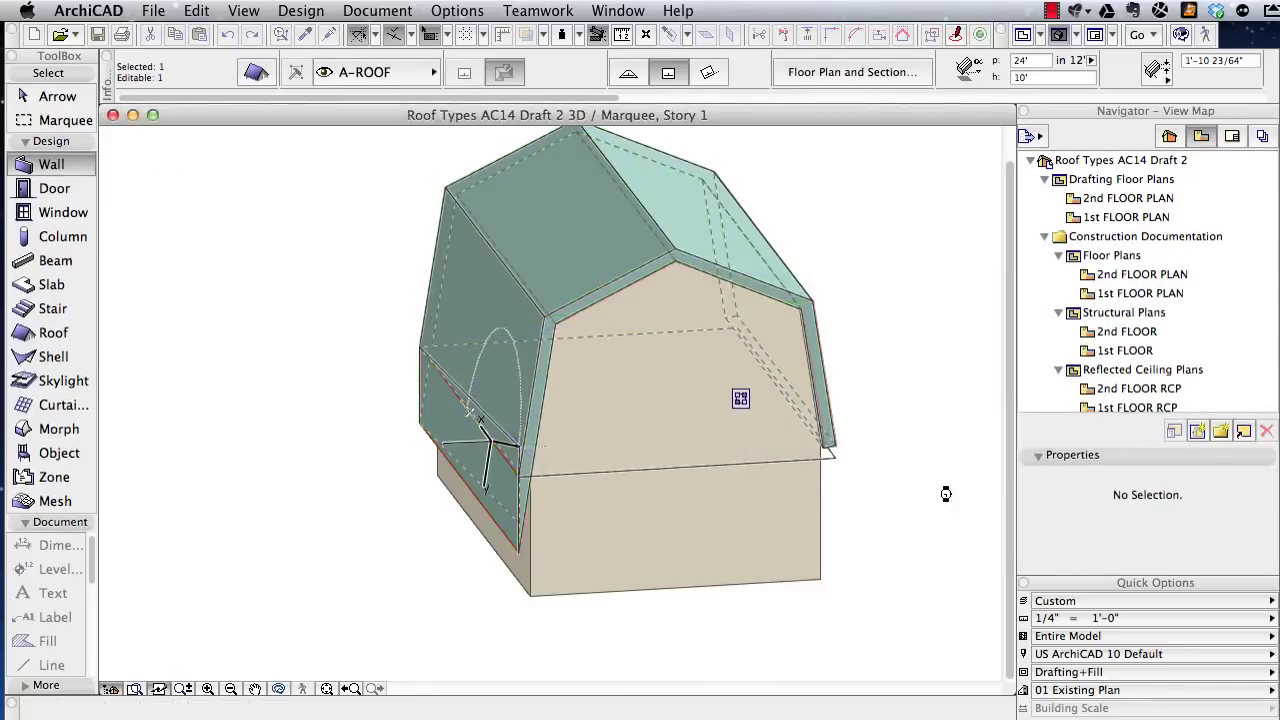
pyautogui.press('Escape')
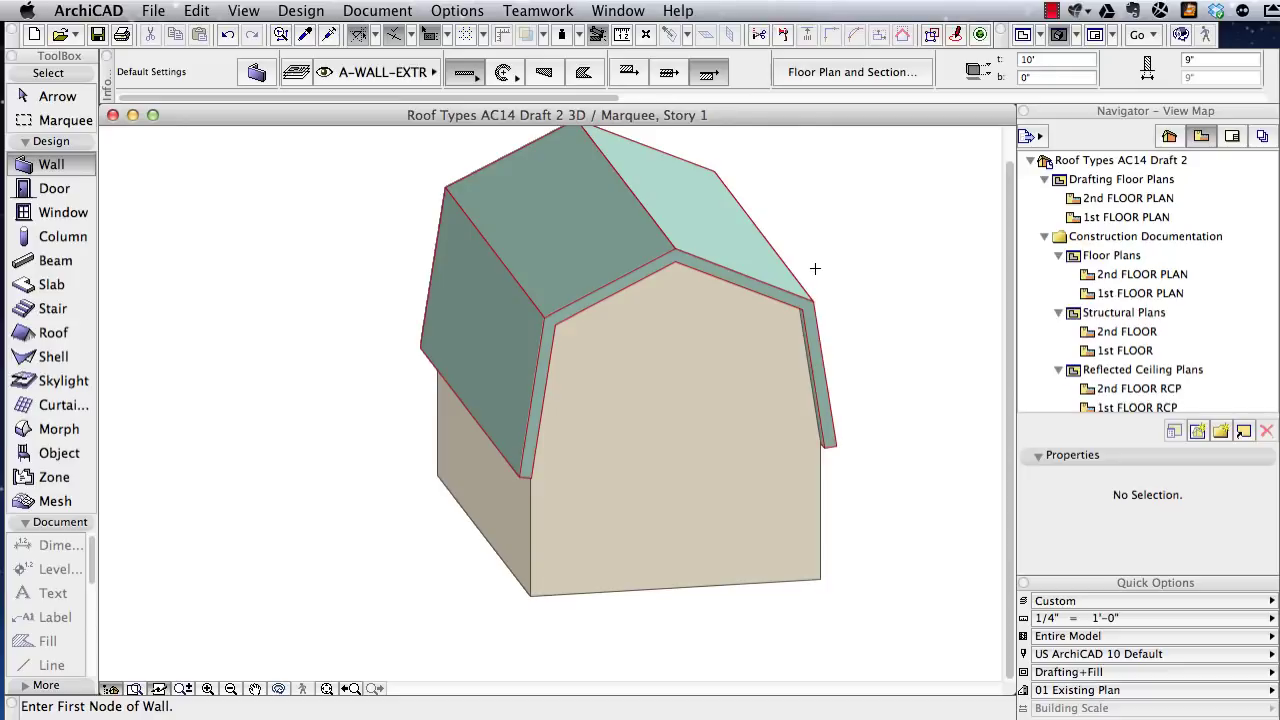
# - Return to the 1st floor plan and zoom in on the last sample building in the upper row
pyautogui.press('F2')
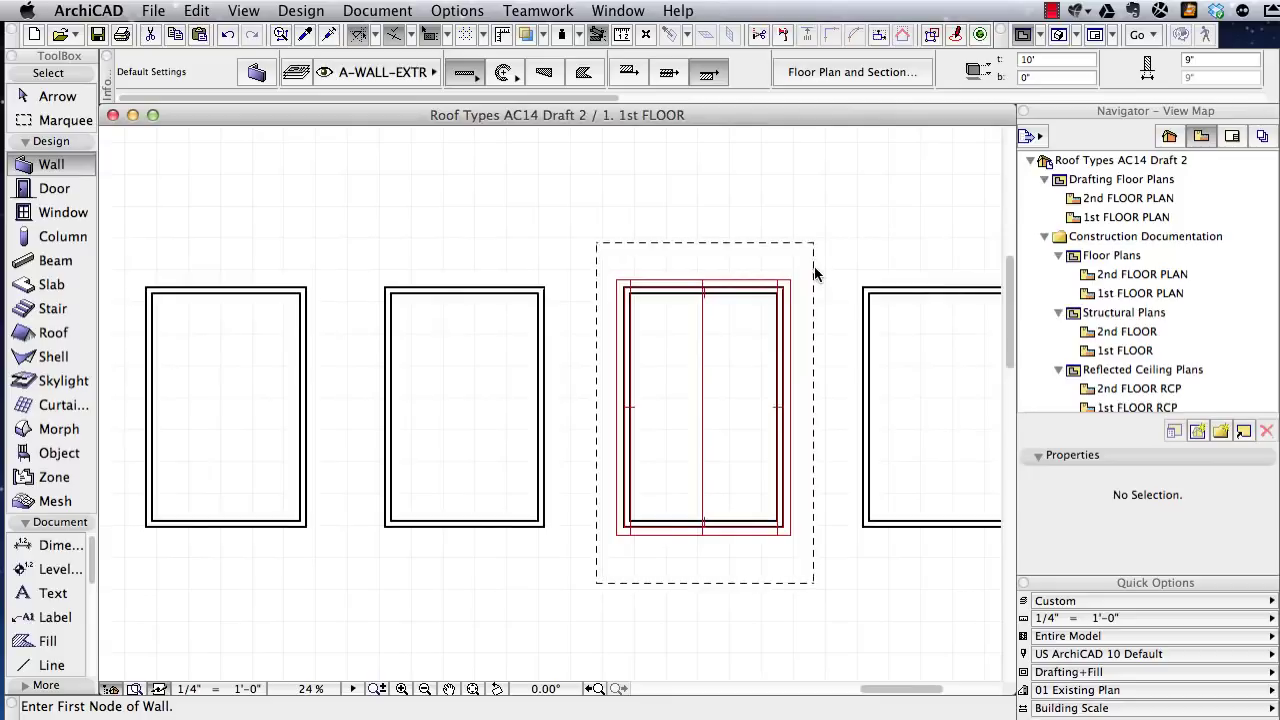
pyautogui.press('super+apostrophe')
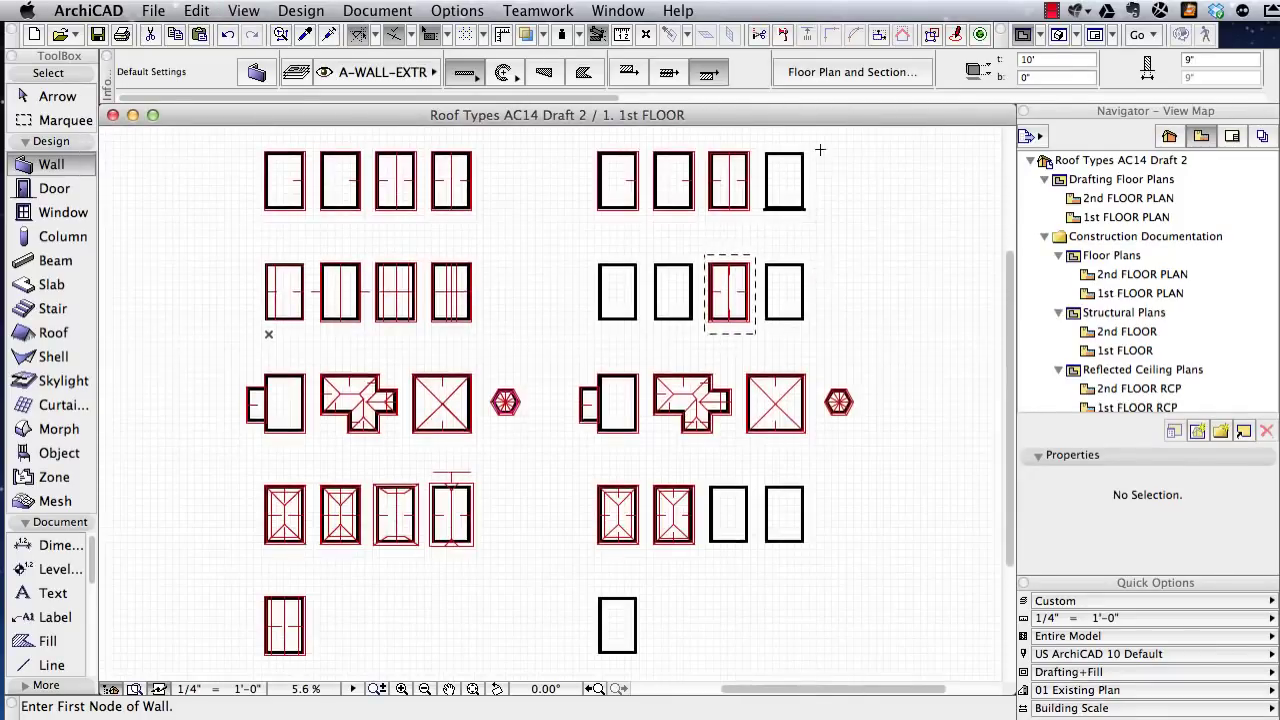
pyautogui.scroll(8, 820, 150)
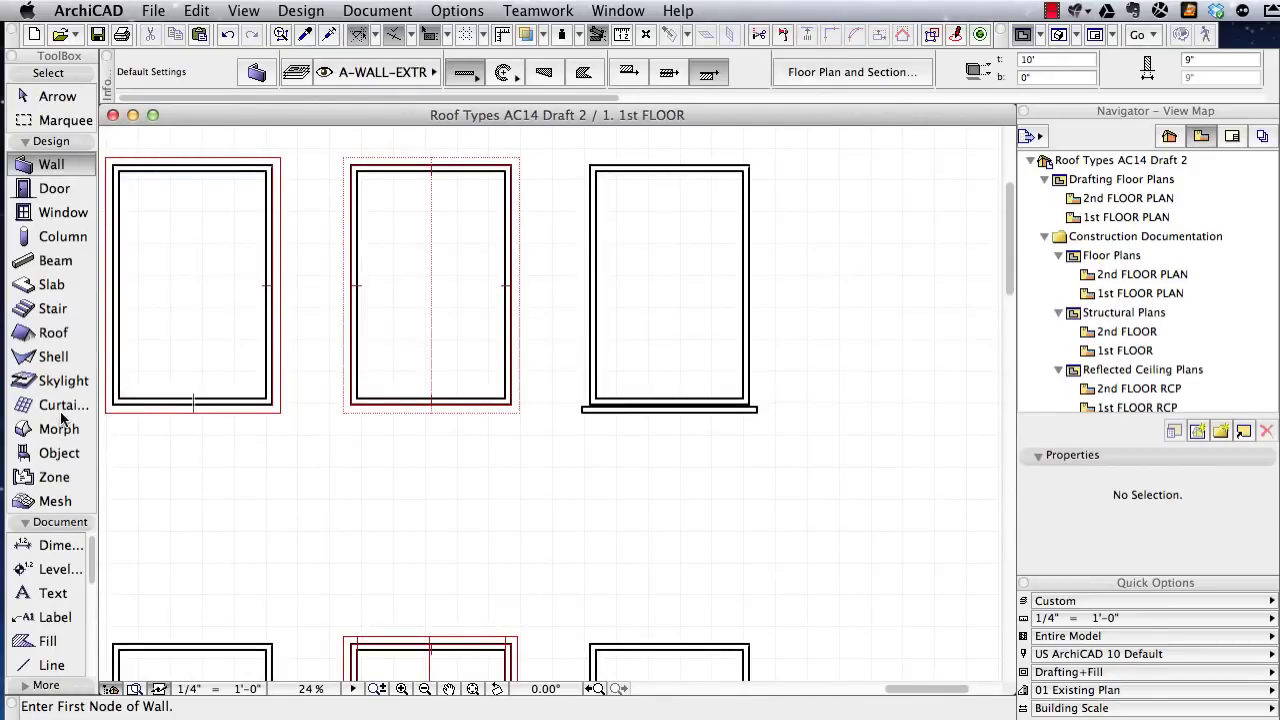
# - In the roof default settings, delete the second roof level and set the remaining level's pitch to 8' in 12'
pyautogui.click(54, 334)
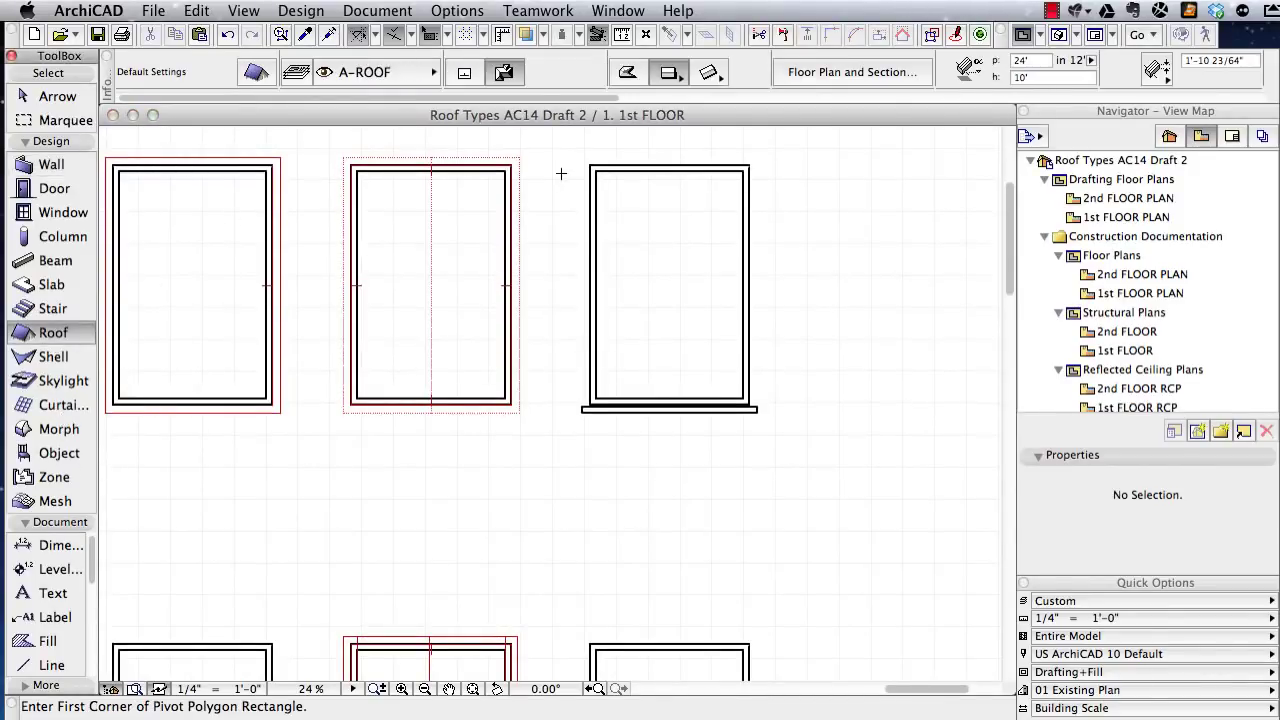
pyautogui.click(256, 72)
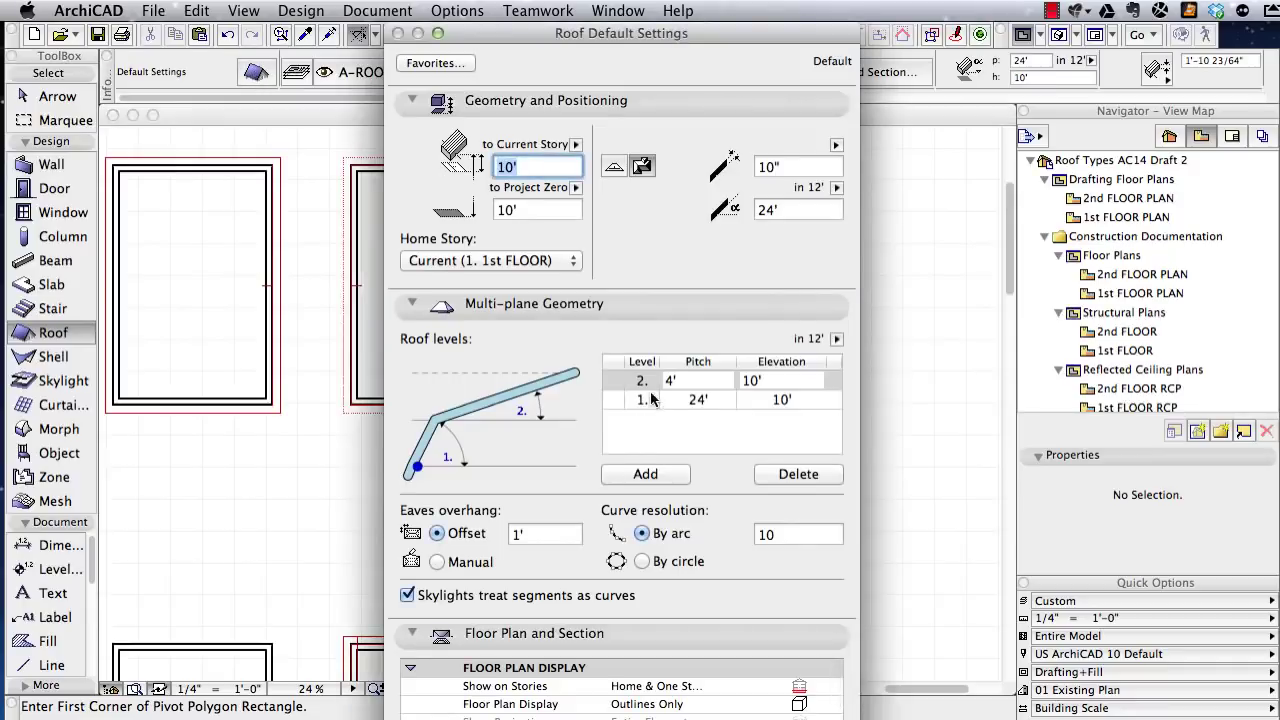
pyautogui.click(788, 478)
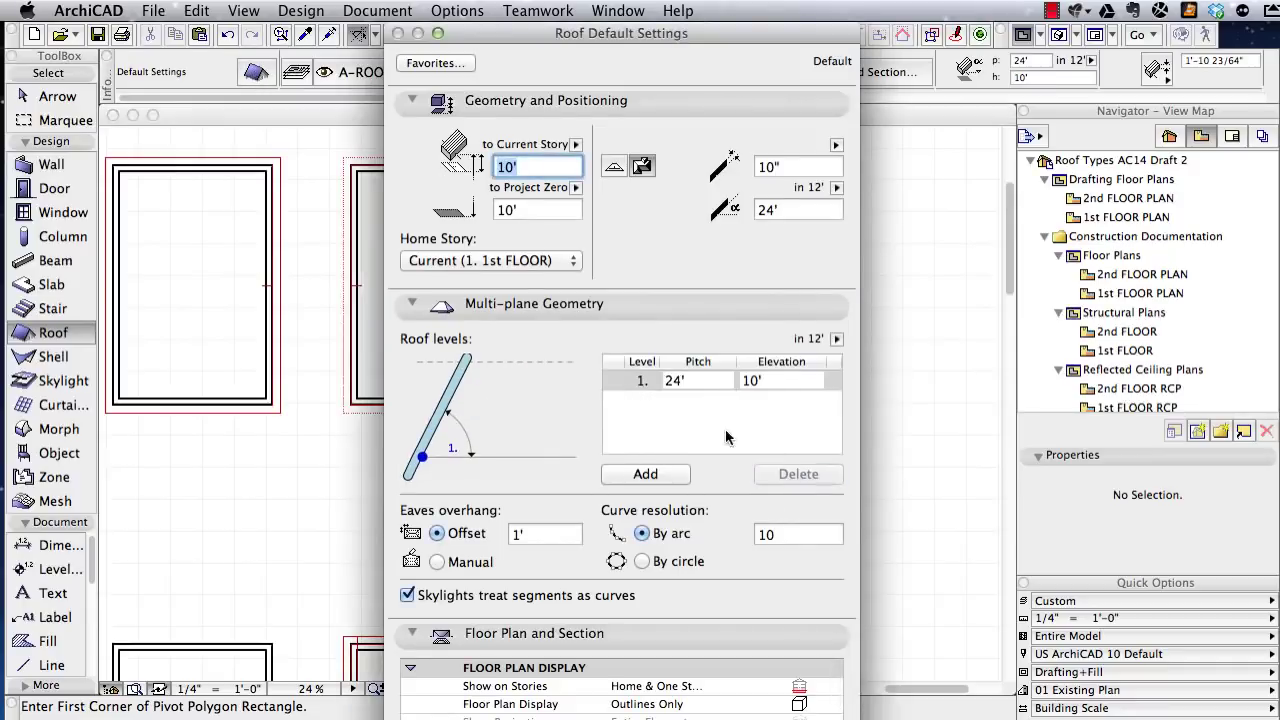
pyautogui.click(706, 381)
pyautogui.write('8')
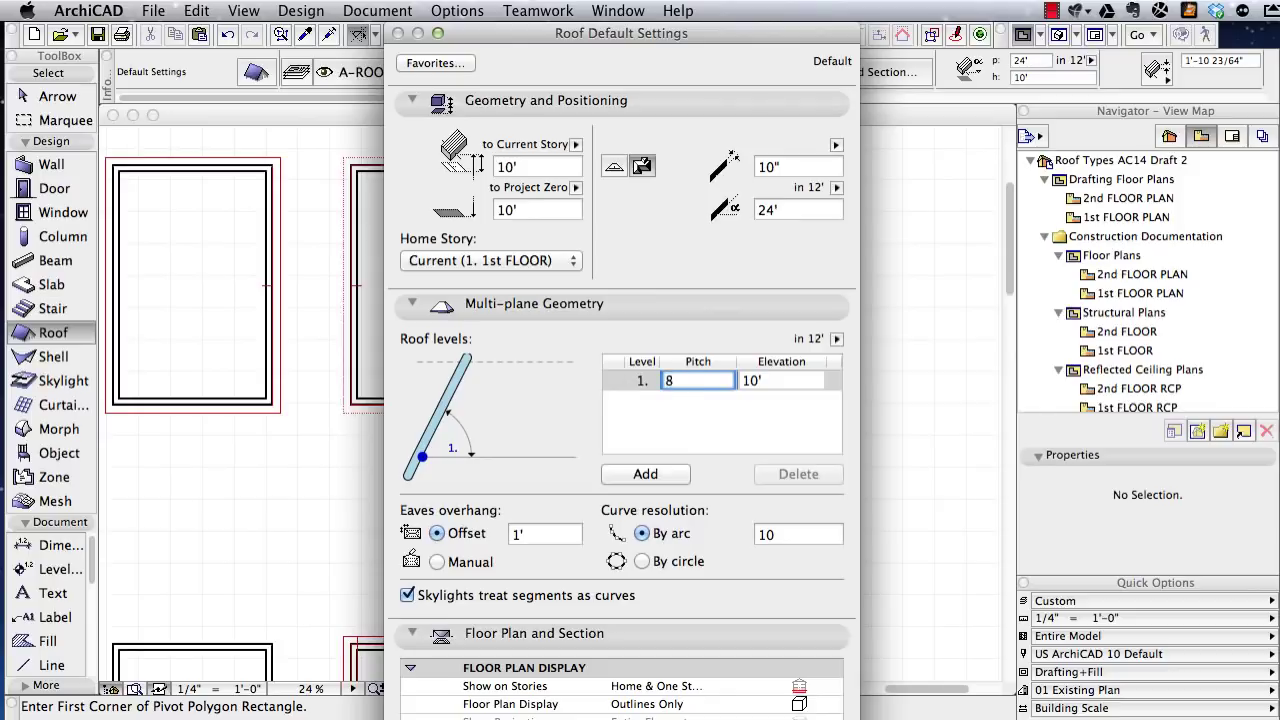
pyautogui.click(628, 388)
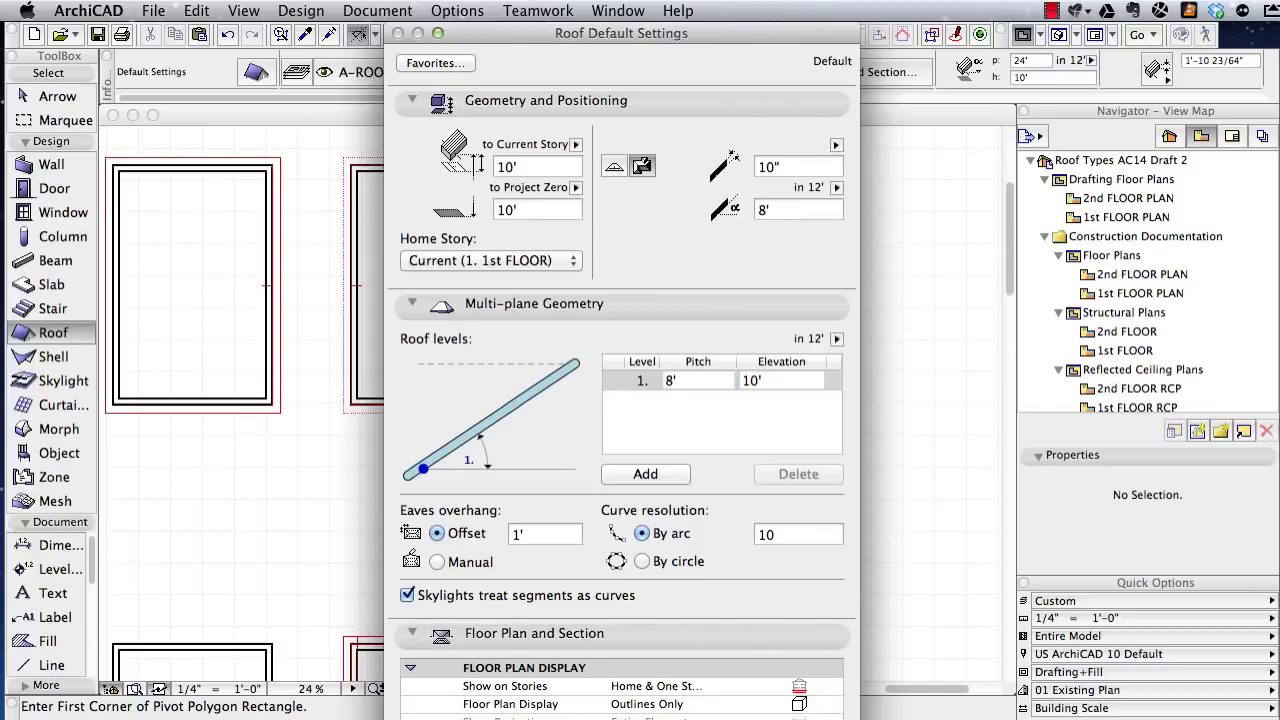
pyautogui.press('Return')
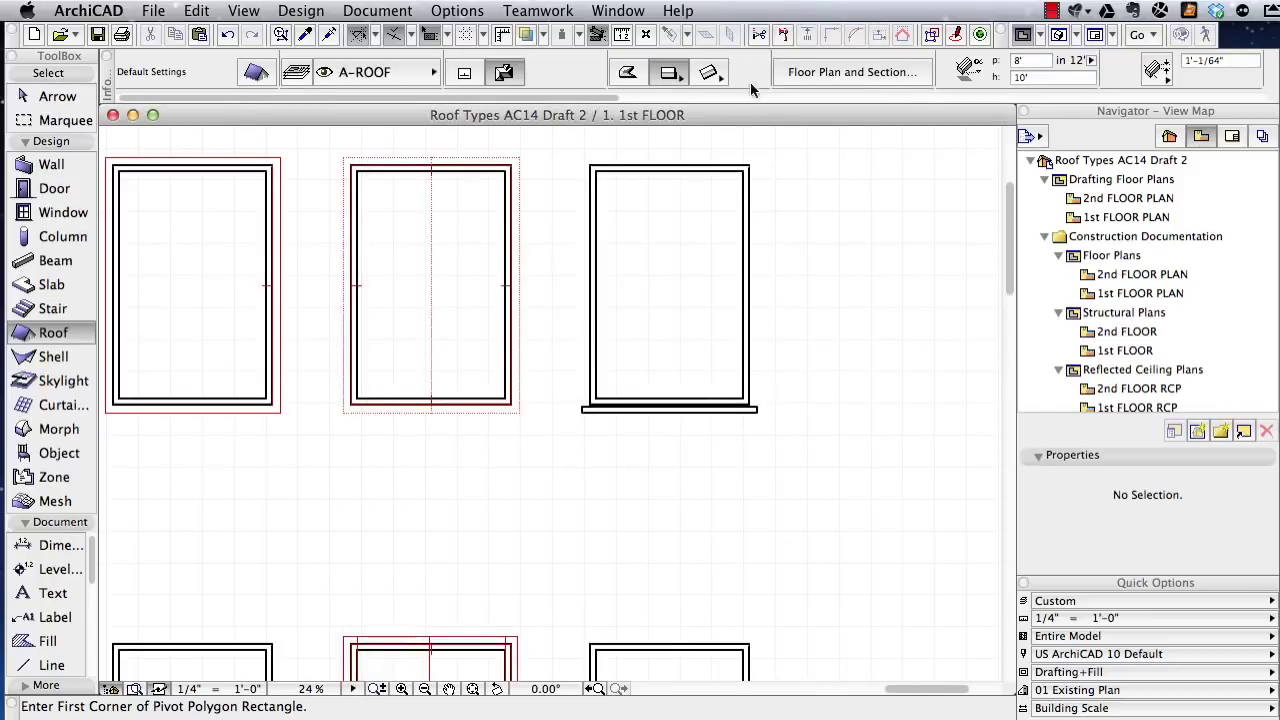
# - Draw a rectangular gable roof over the last upper-row building, between diagonally opposite outer wall corners
pyautogui.click(750, 166)
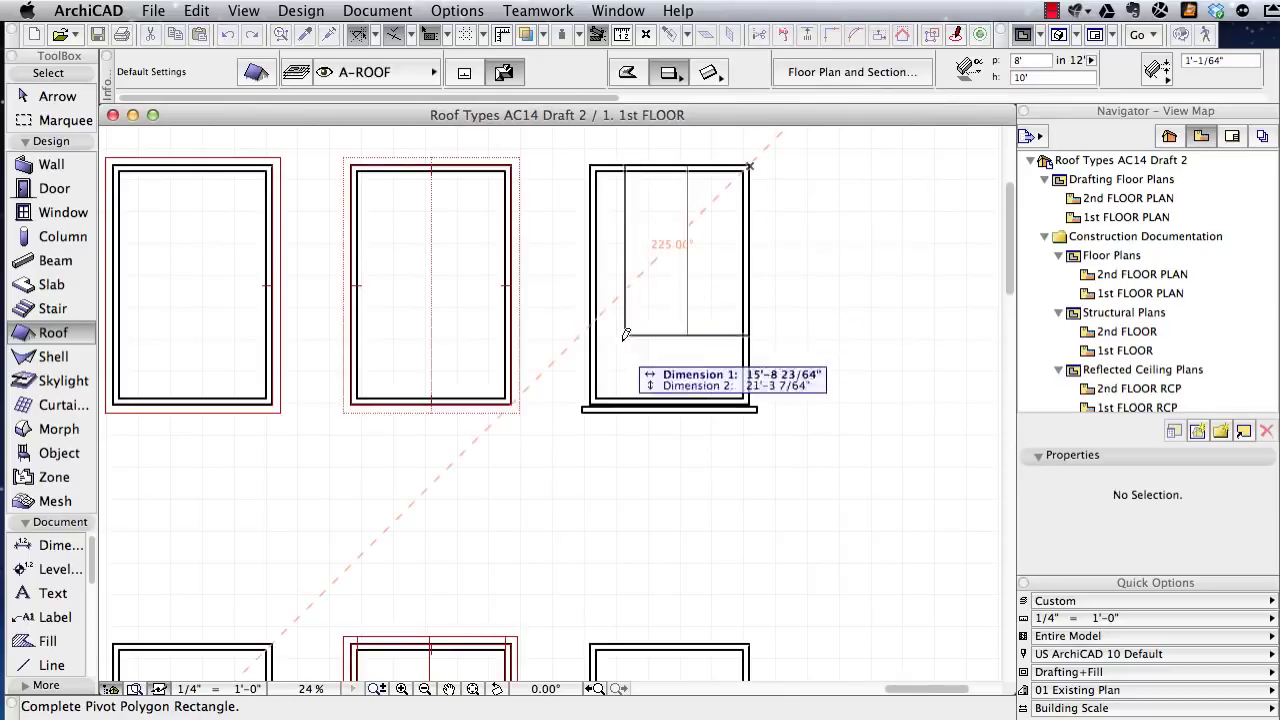
pyautogui.click(592, 398)
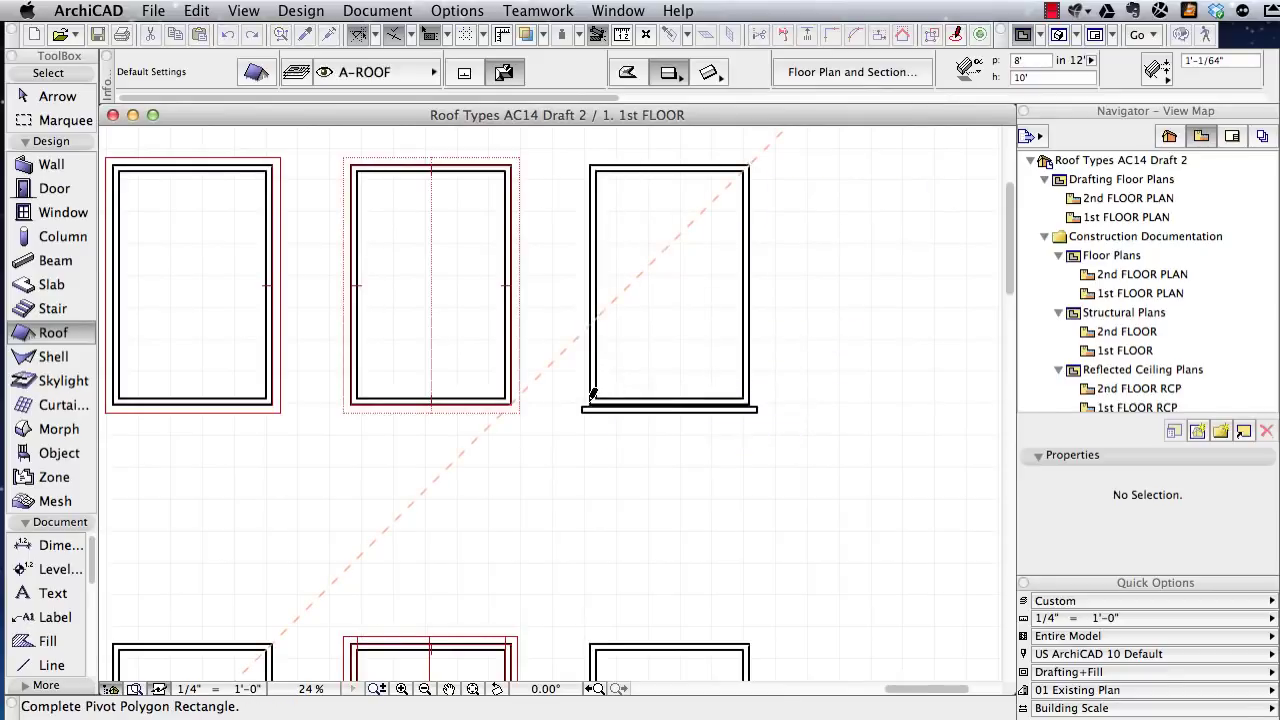
pyautogui.scroll(3, 779, 196)
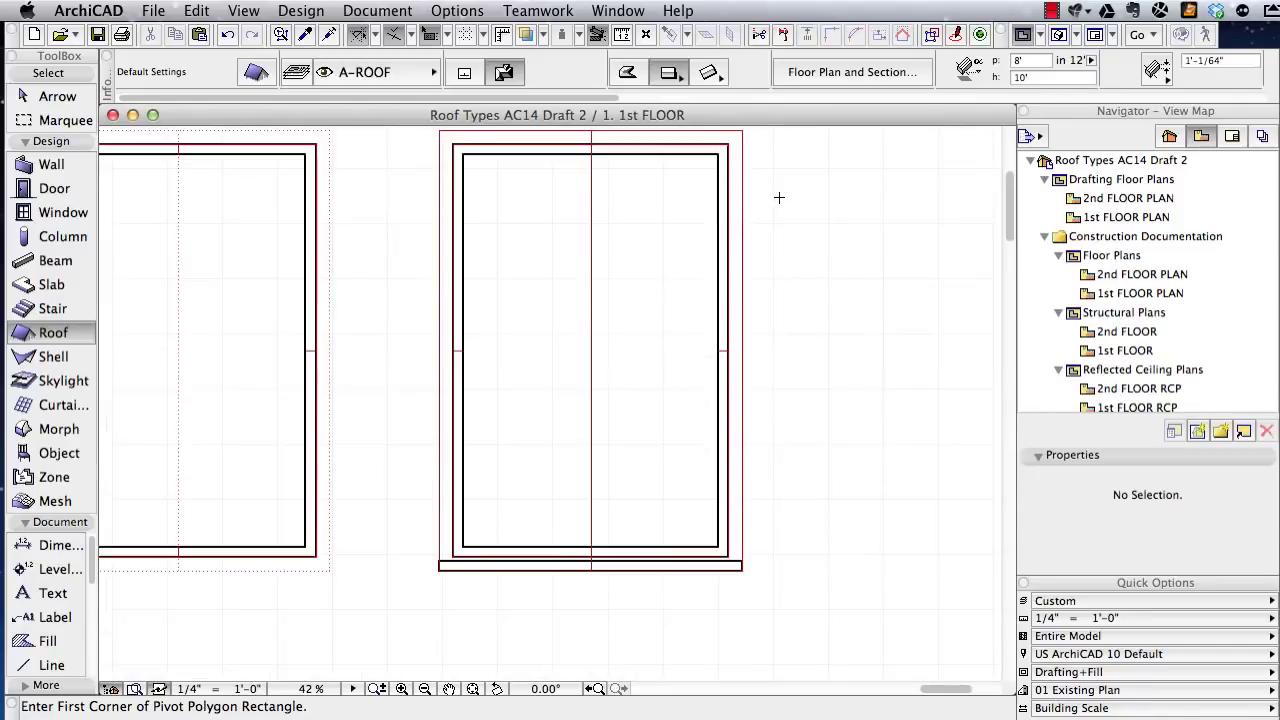
pyautogui.moveTo(787, 226)
pyautogui.mouseDown(button='middle')
pyautogui.moveTo(789, 303)
pyautogui.moveTo(797, 257)
pyautogui.mouseUp(button='middle')
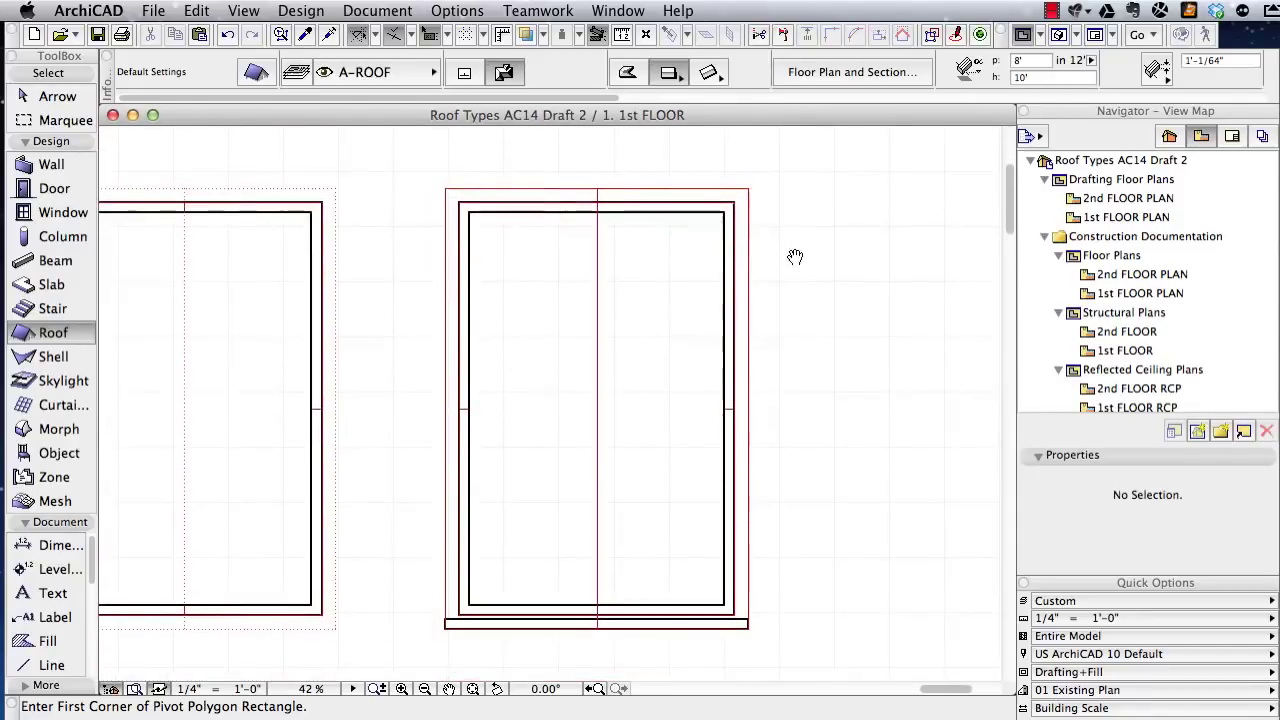
# - Enclose the newly roofed building in a marquee and show only it in 3D, viewed from its gable end and eave side
pyautogui.click(63, 122)
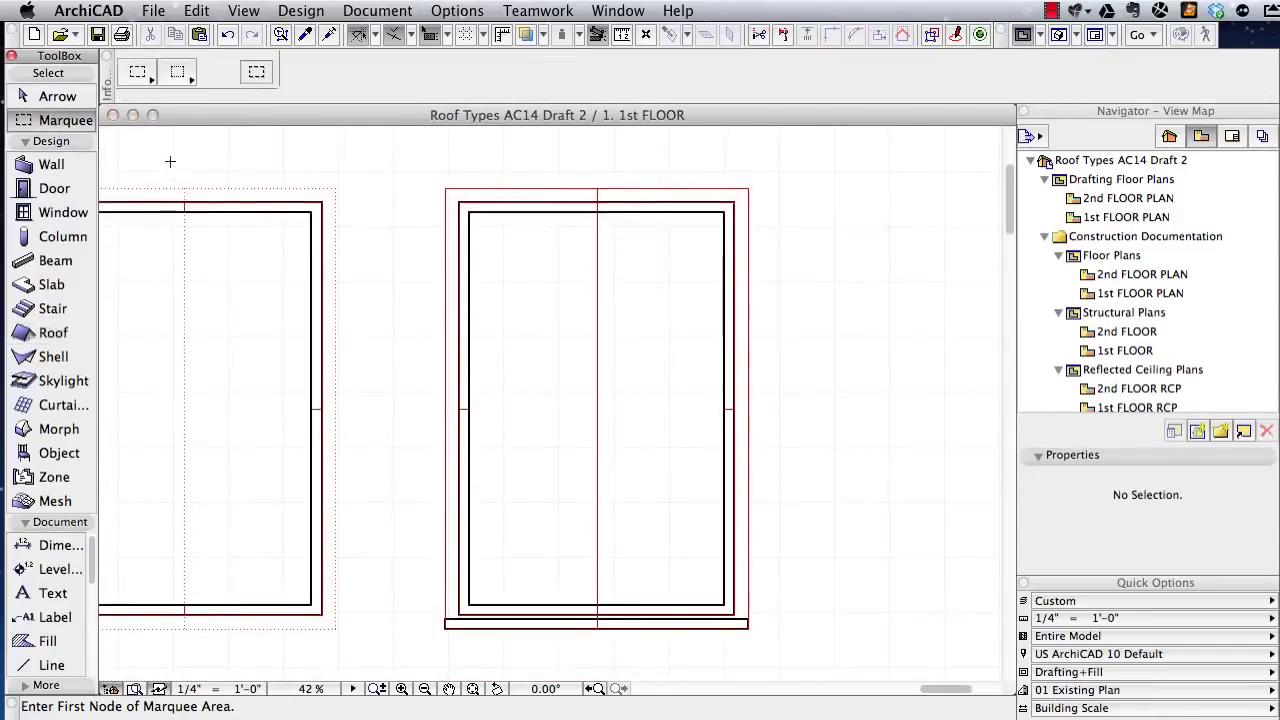
pyautogui.click(414, 169)
pyautogui.click(779, 654)
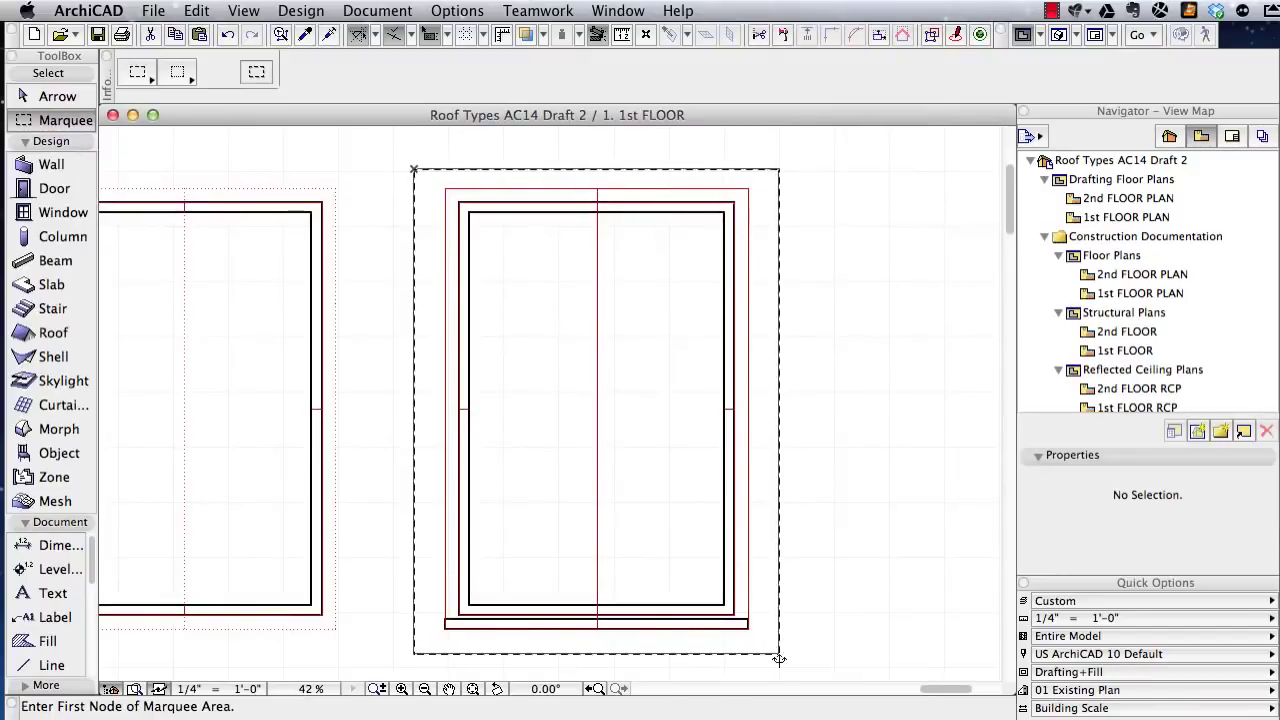
pyautogui.press('F5')
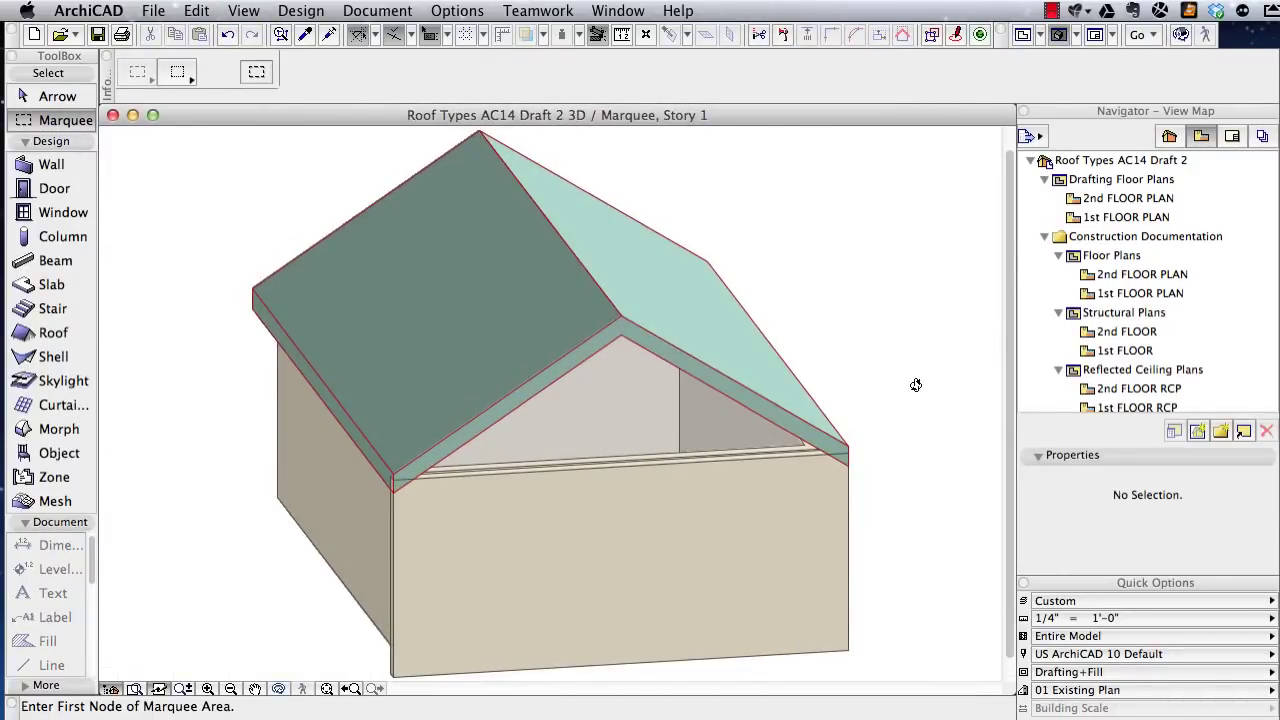
pyautogui.keyDown('shift'); pyautogui.moveTo(914, 380); pyautogui.dragTo(660, 380, button='middle'); pyautogui.keyUp('shift')
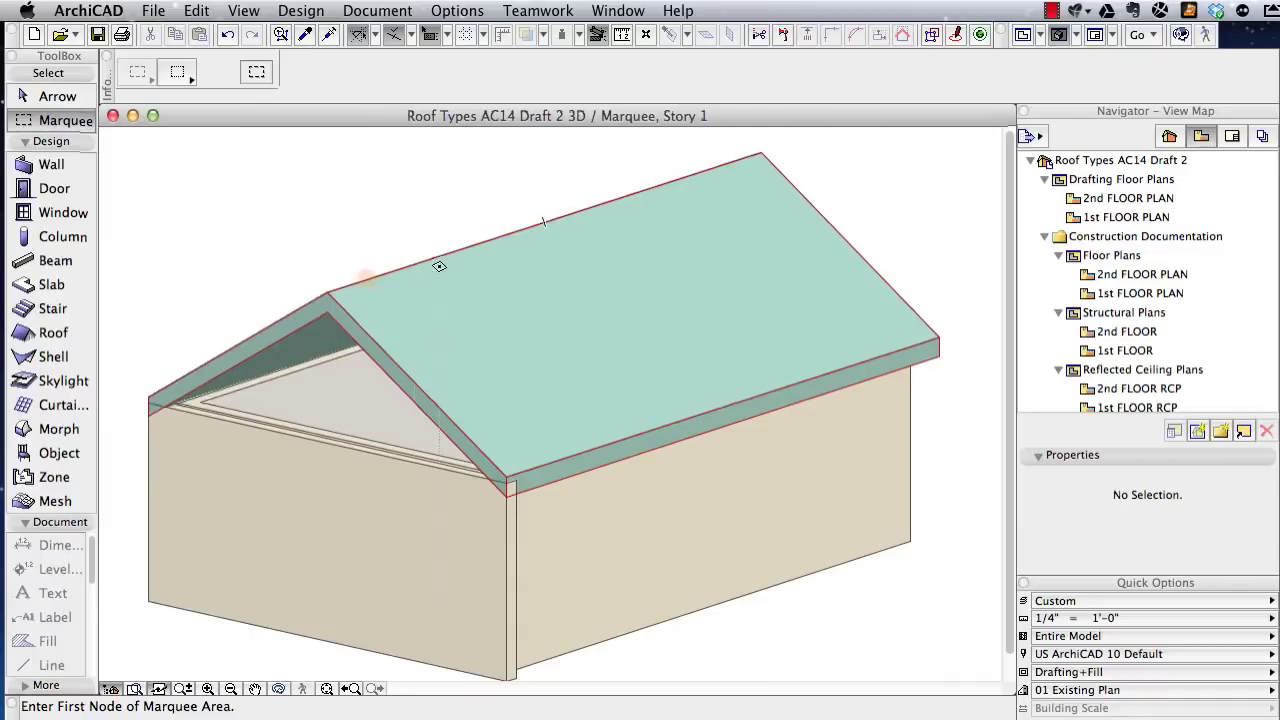
# - Select all of the building's walls and set their top height to 20'
pyautogui.click(52, 165)
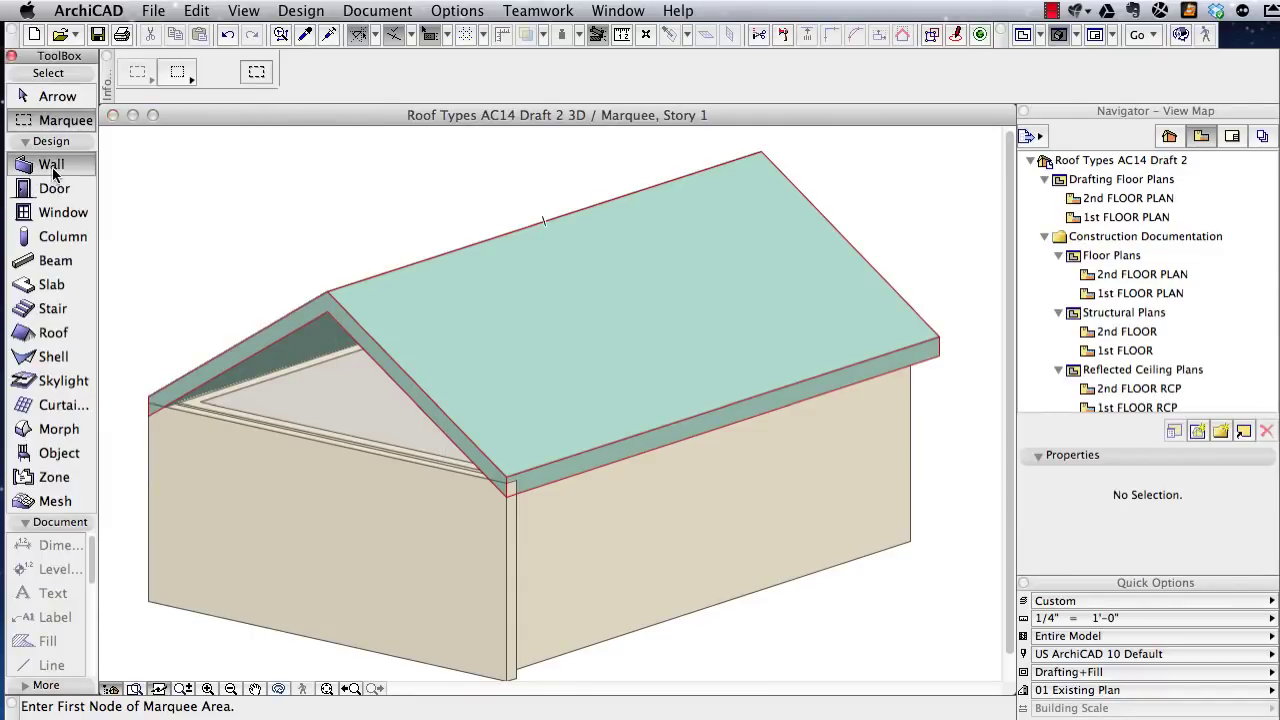
pyautogui.press('super+a')
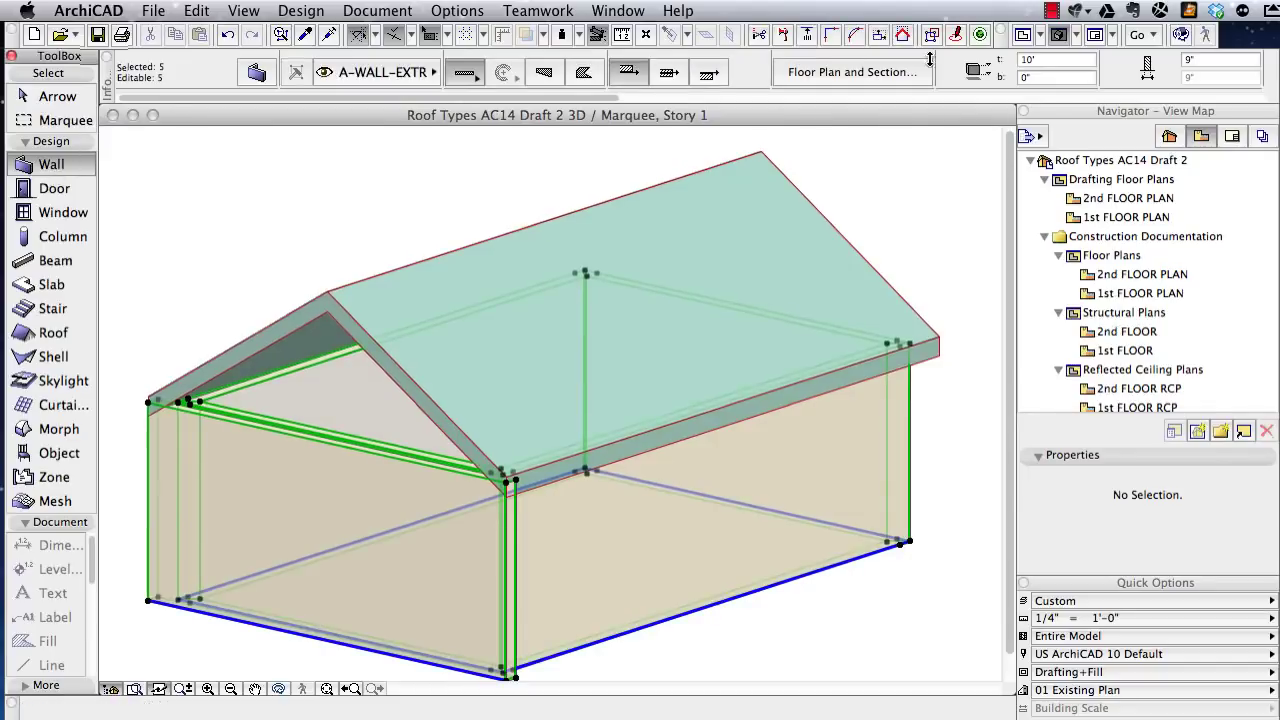
pyautogui.click(1064, 57)
pyautogui.write('20')
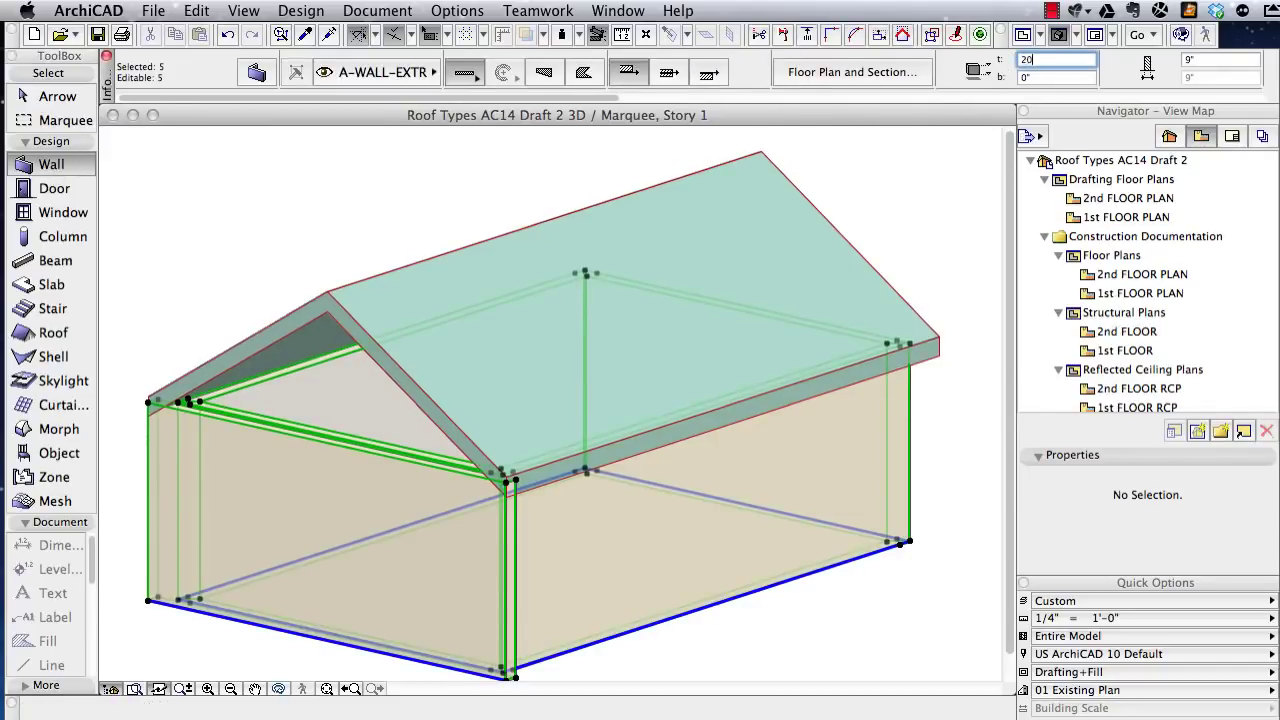
pyautogui.press('Return')
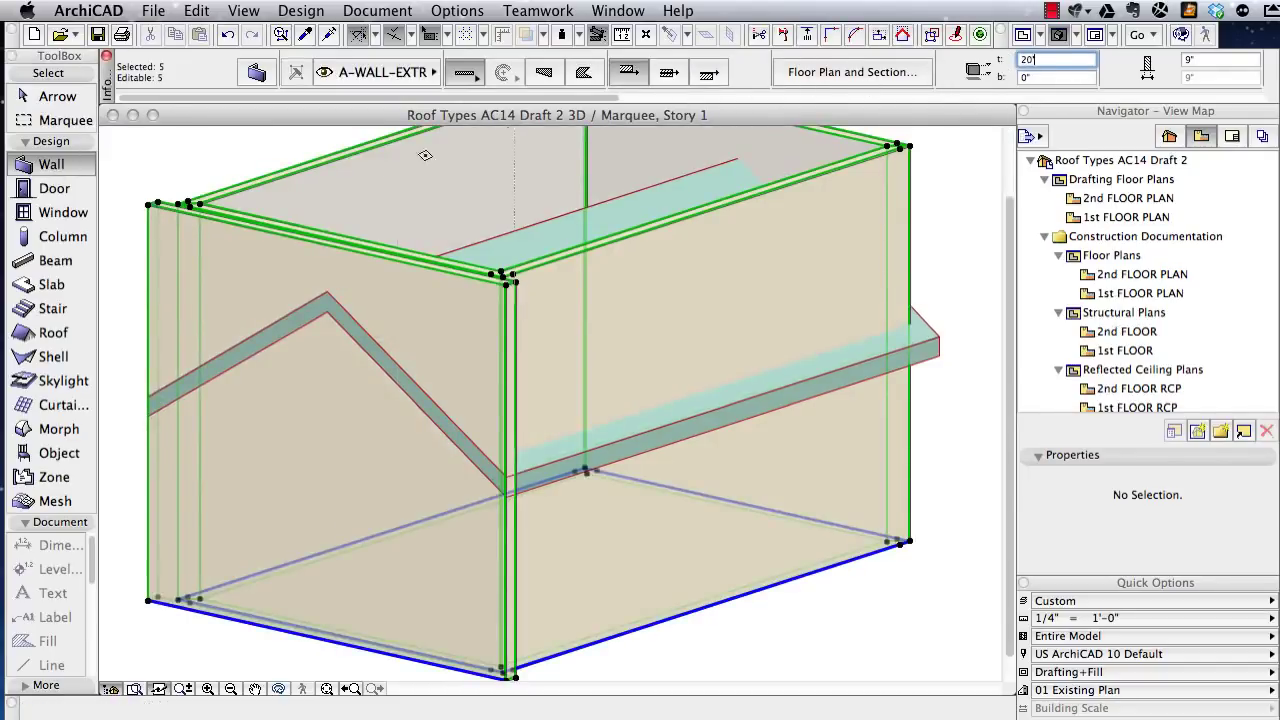
# - Add the gable roof to the wall selection and trim the walls to it with Trim Elements to Roof/Shell
pyautogui.click(693, 416)
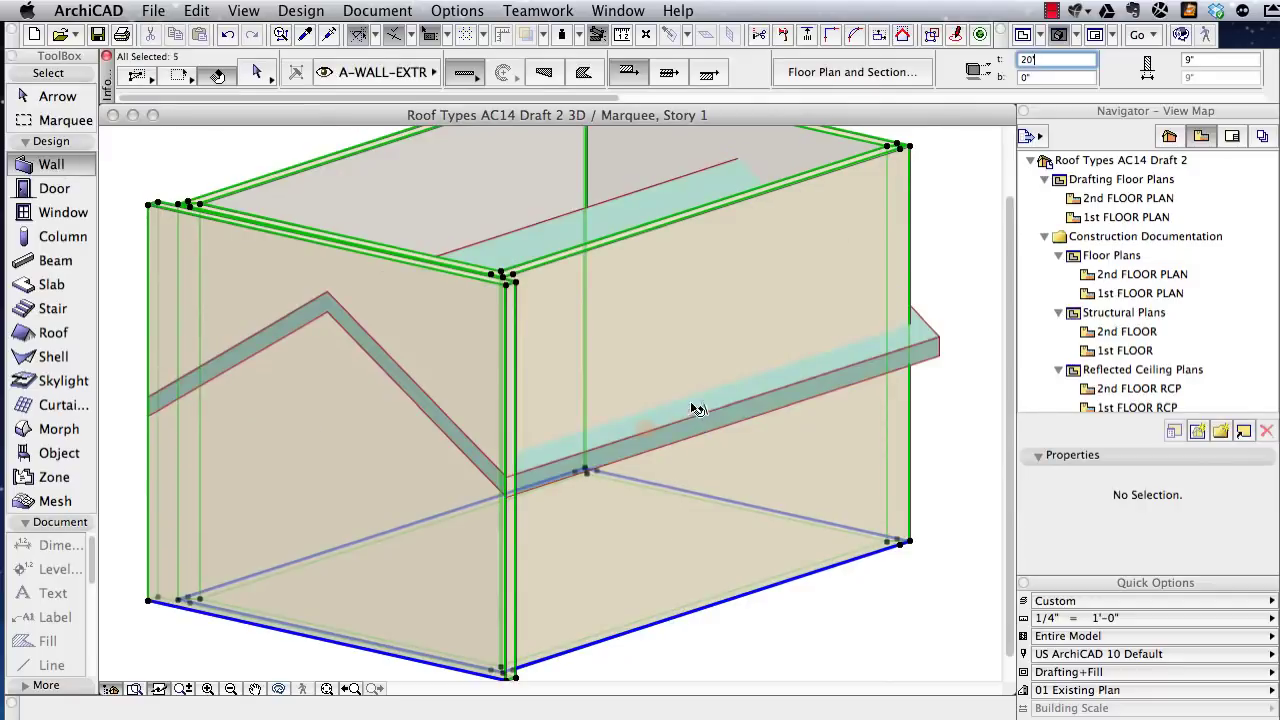
pyautogui.click(285, 12)
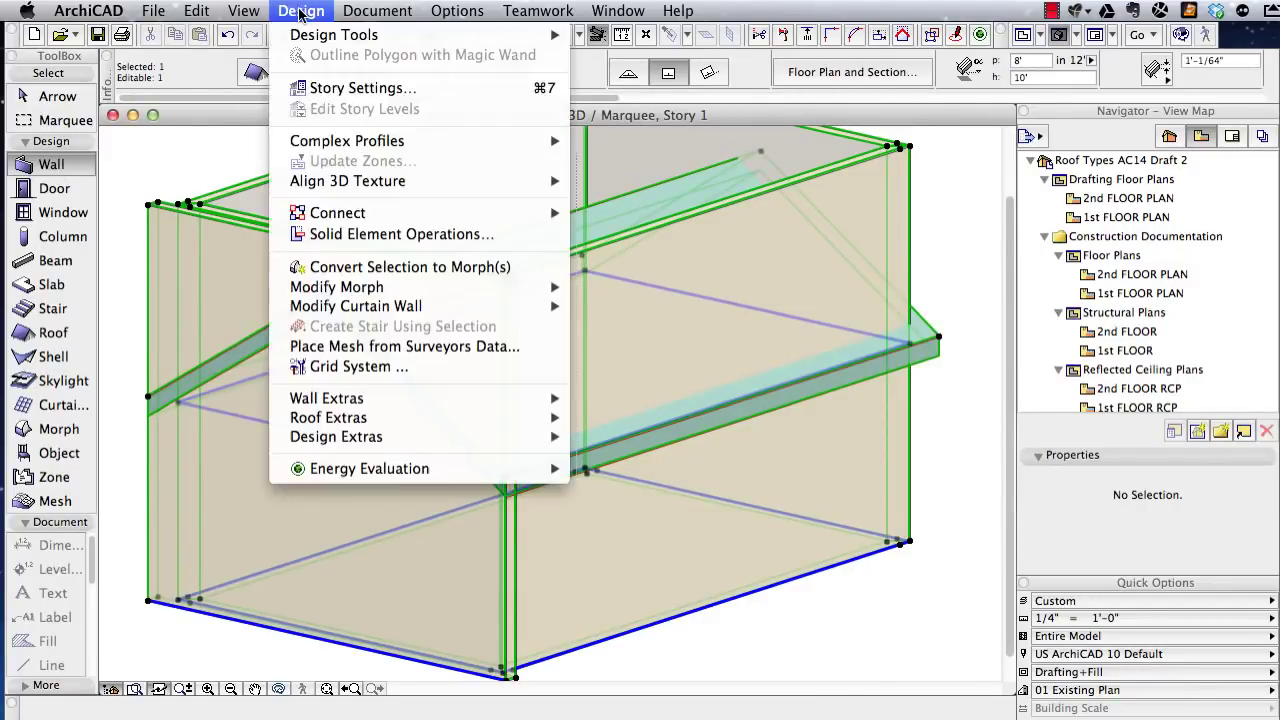
pyautogui.moveTo(357, 215)
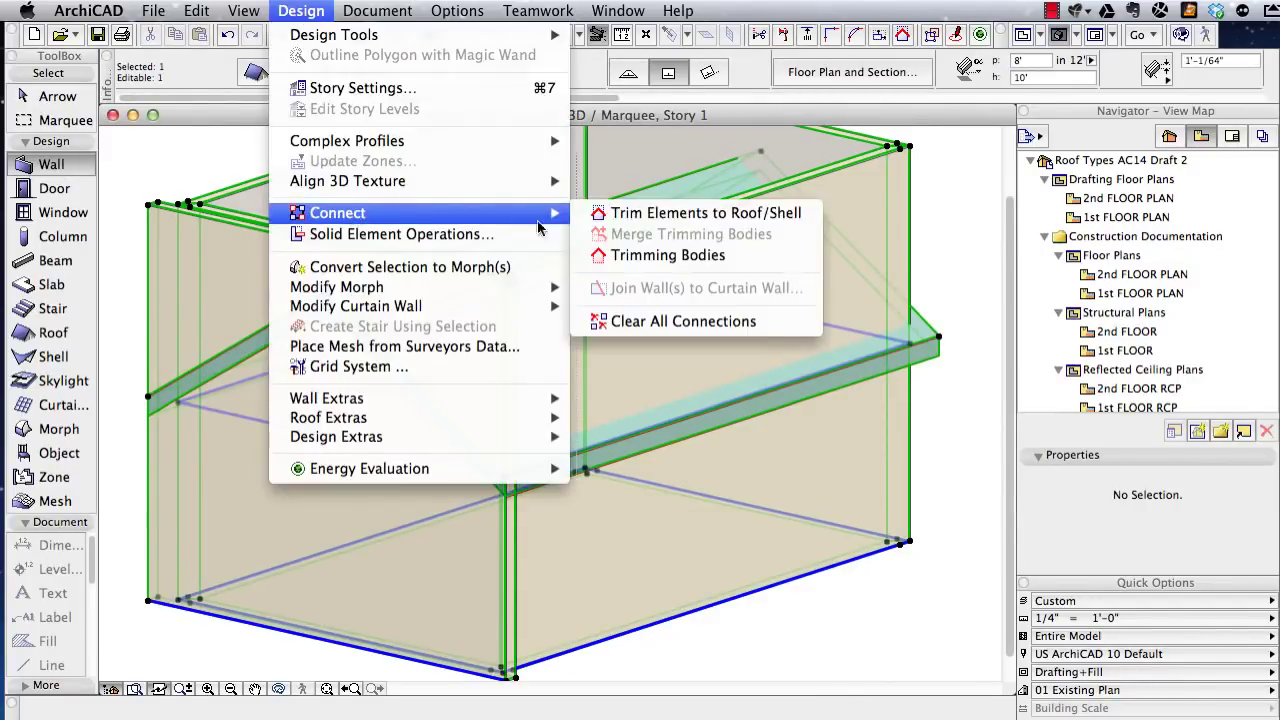
pyautogui.click(708, 221)
pyautogui.click(878, 439)
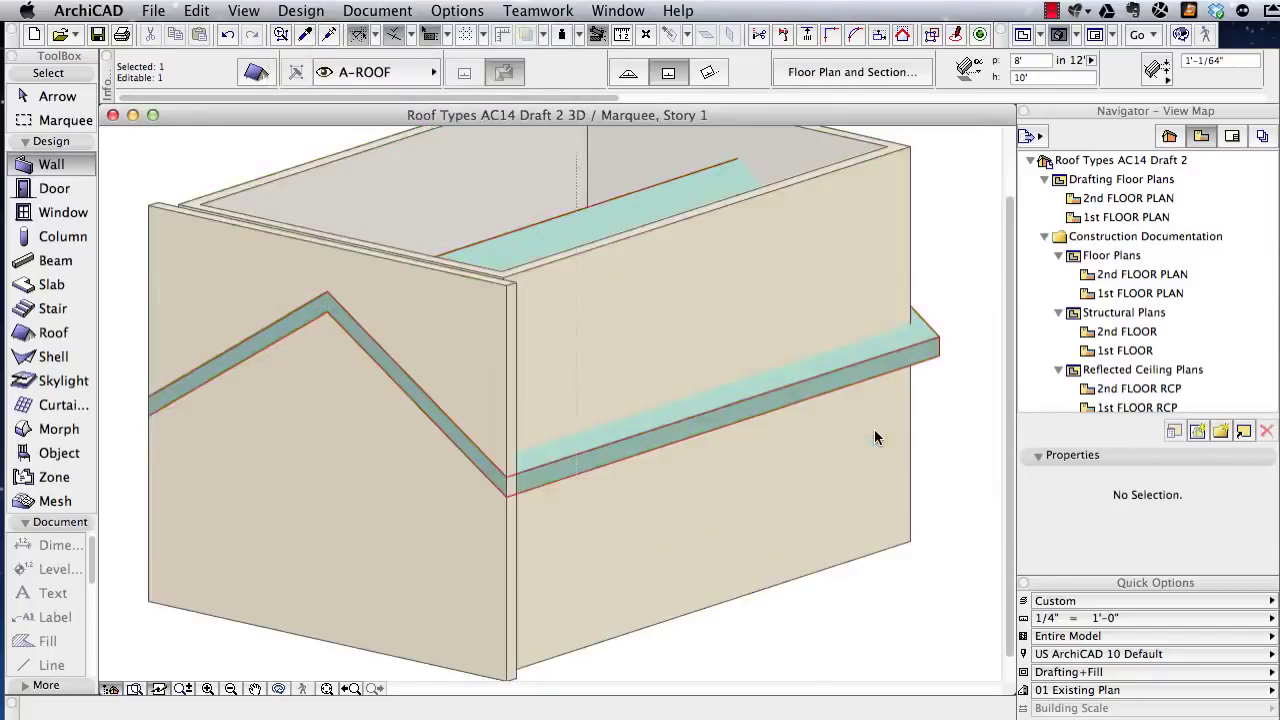
# - Check the front wall's position beneath the roof overhang on the 1st floor plan, and return to the 3D view
pyautogui.press('Escape')
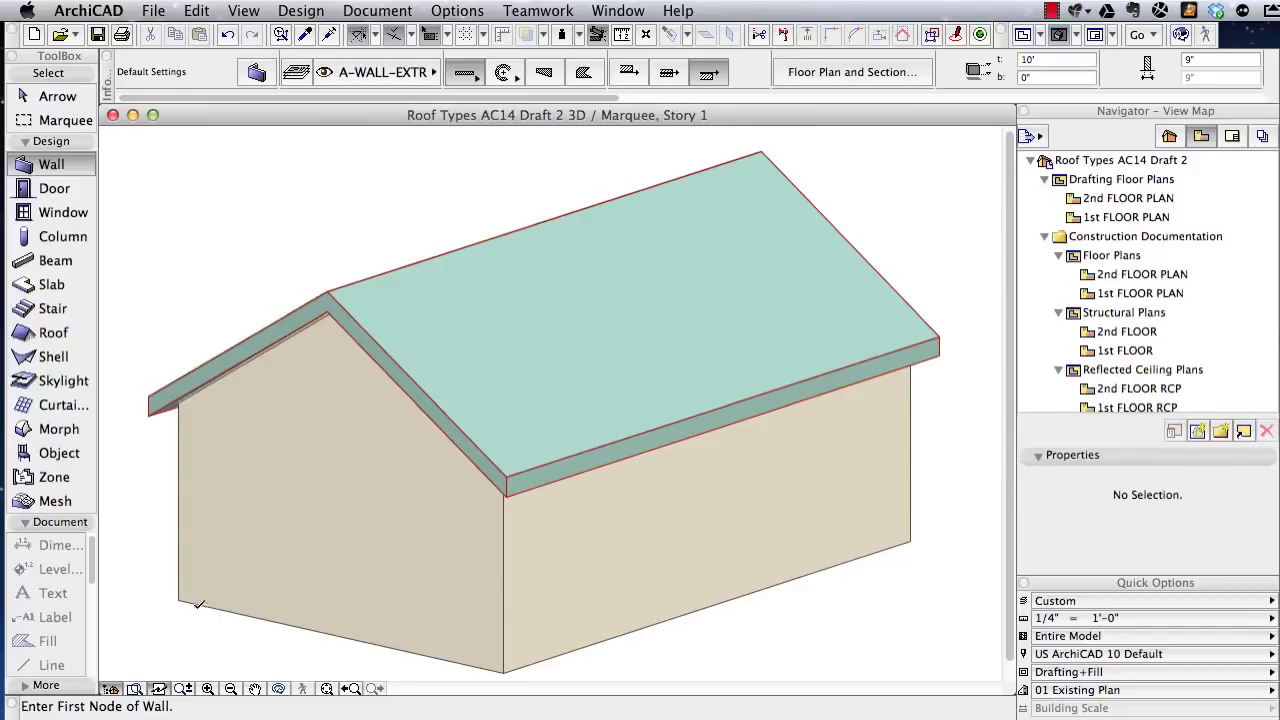
pyautogui.click(167, 597)
pyautogui.click(167, 597)
pyautogui.press('F2')
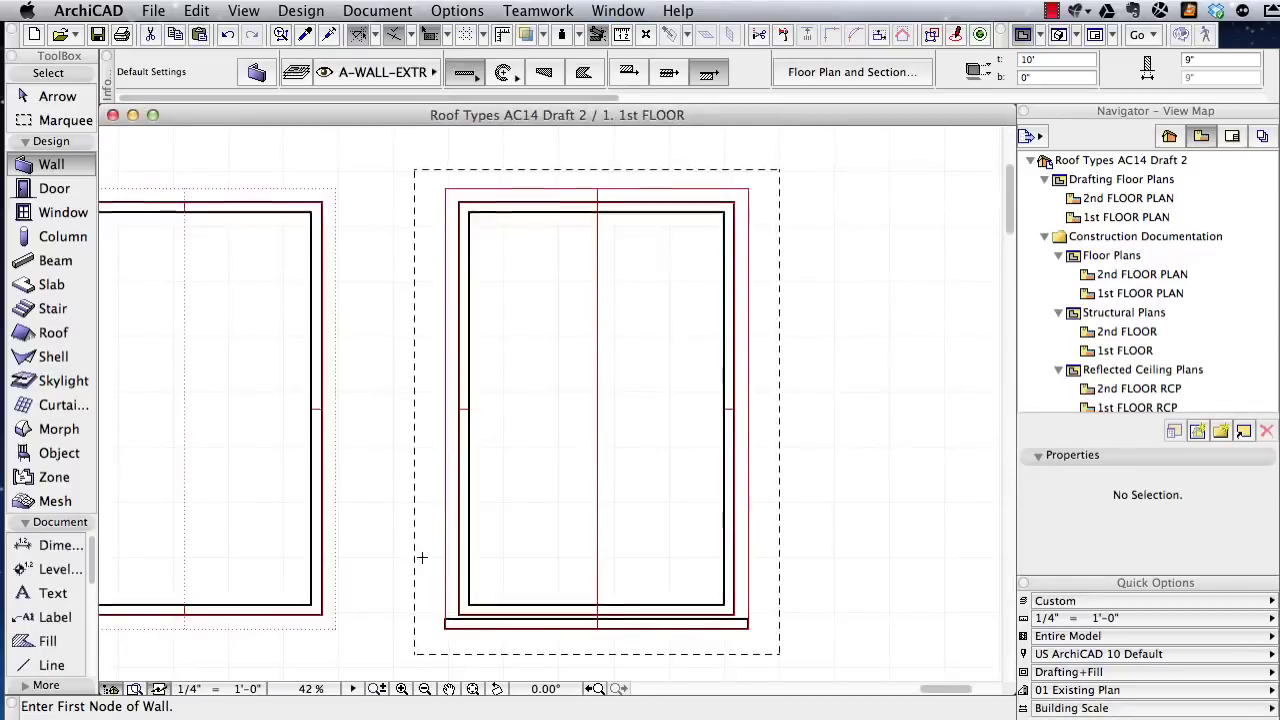
pyautogui.keyDown('shift'); pyautogui.click(750, 625); pyautogui.keyUp('shift')
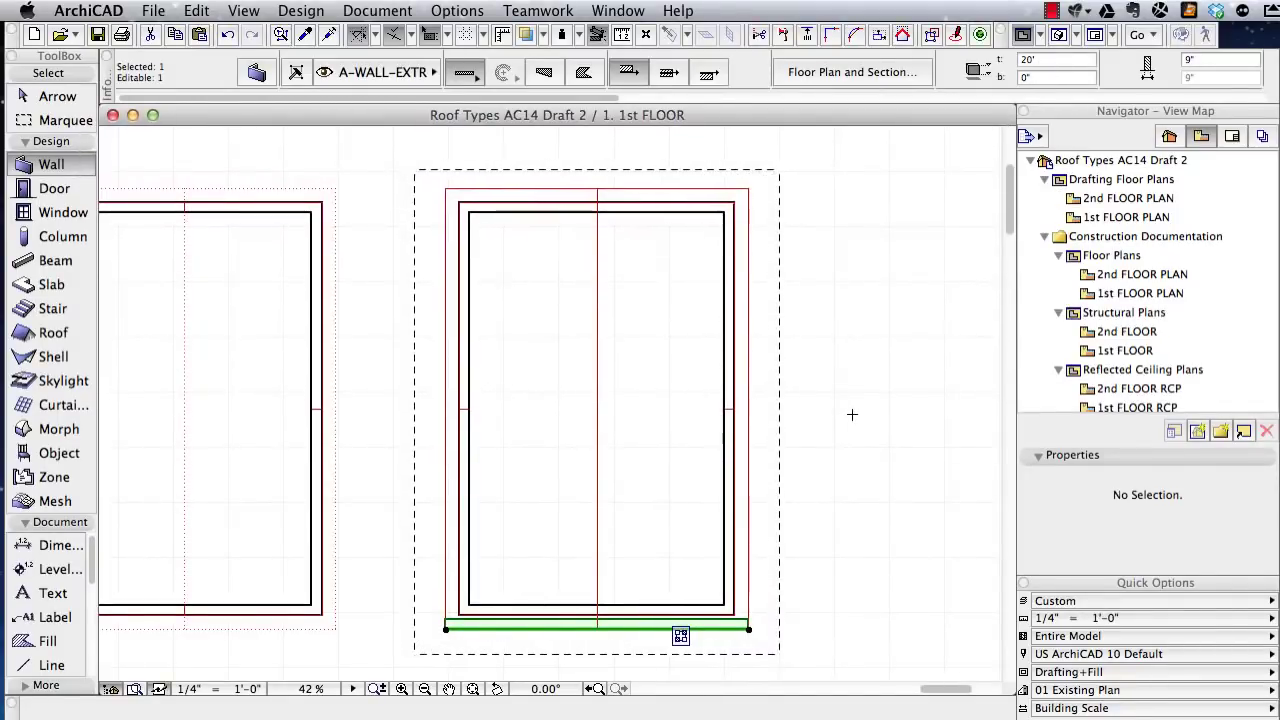
pyautogui.press('Escape')
pyautogui.press('F3')
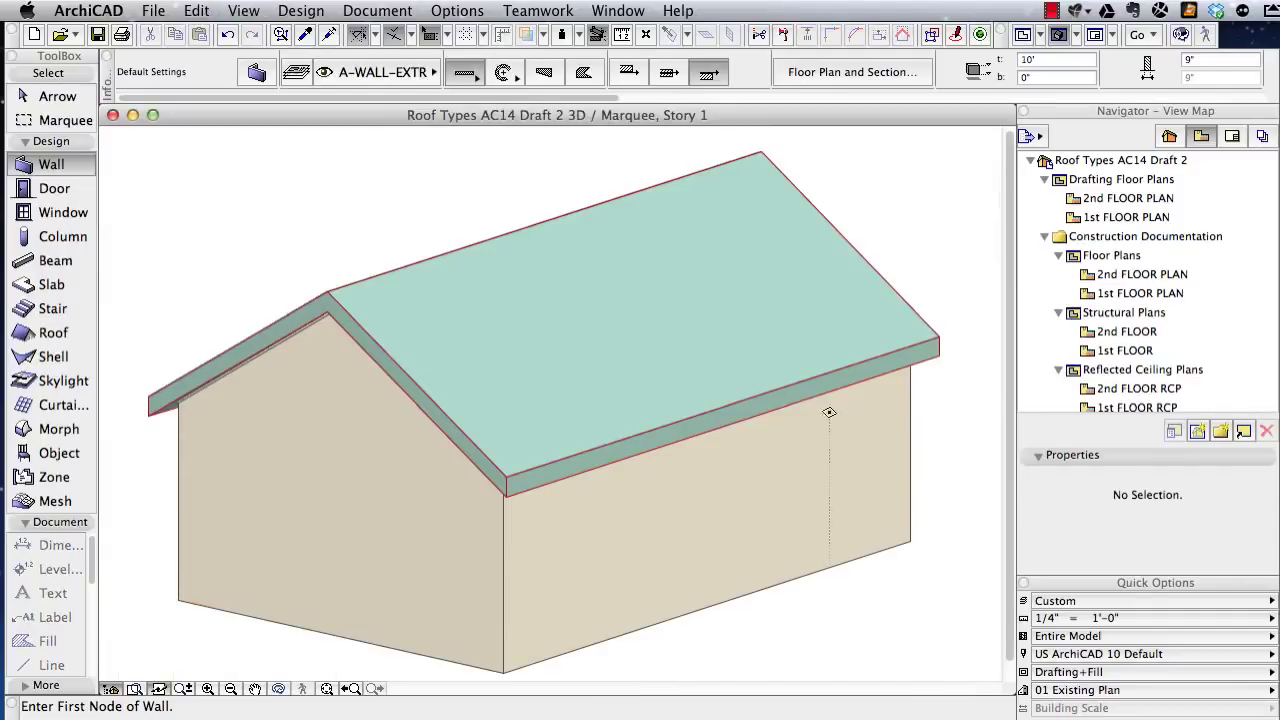
# - Change the gable roof's Trimming Body setting to Contours down
pyautogui.keyDown('shift'); pyautogui.click(521, 389); pyautogui.keyUp('shift')
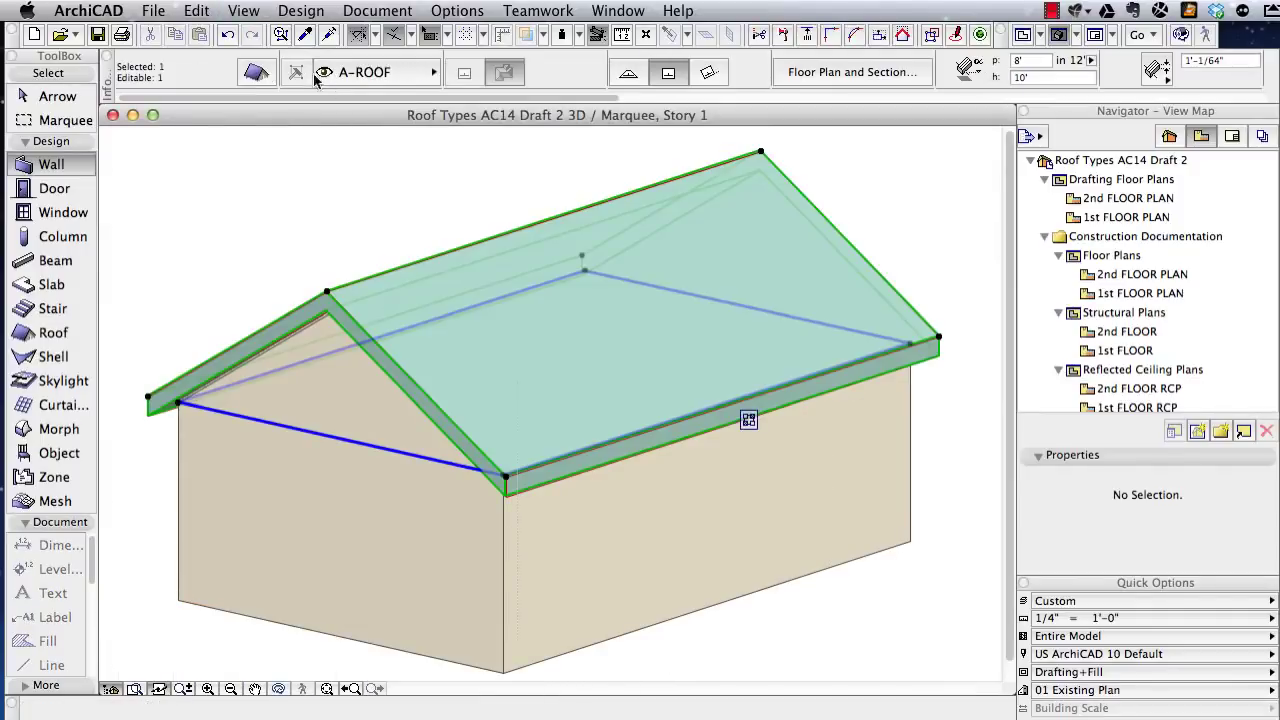
pyautogui.click(257, 75)
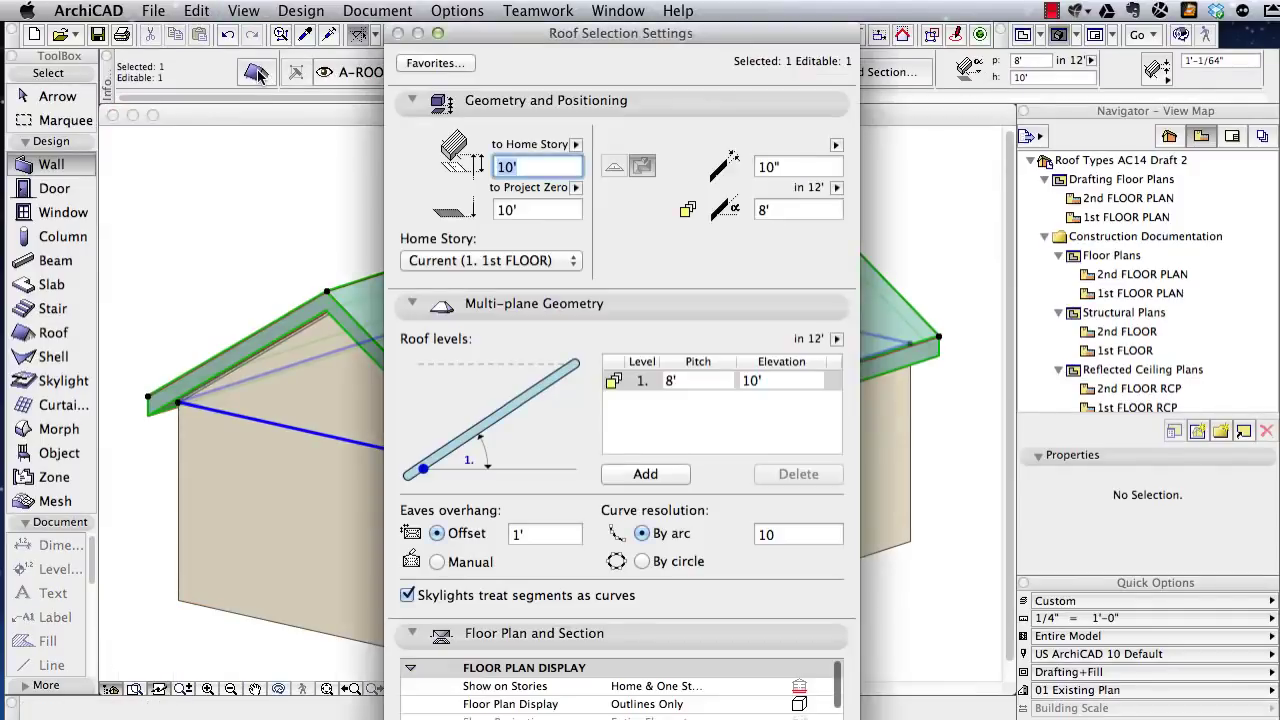
pyautogui.click(412, 307)
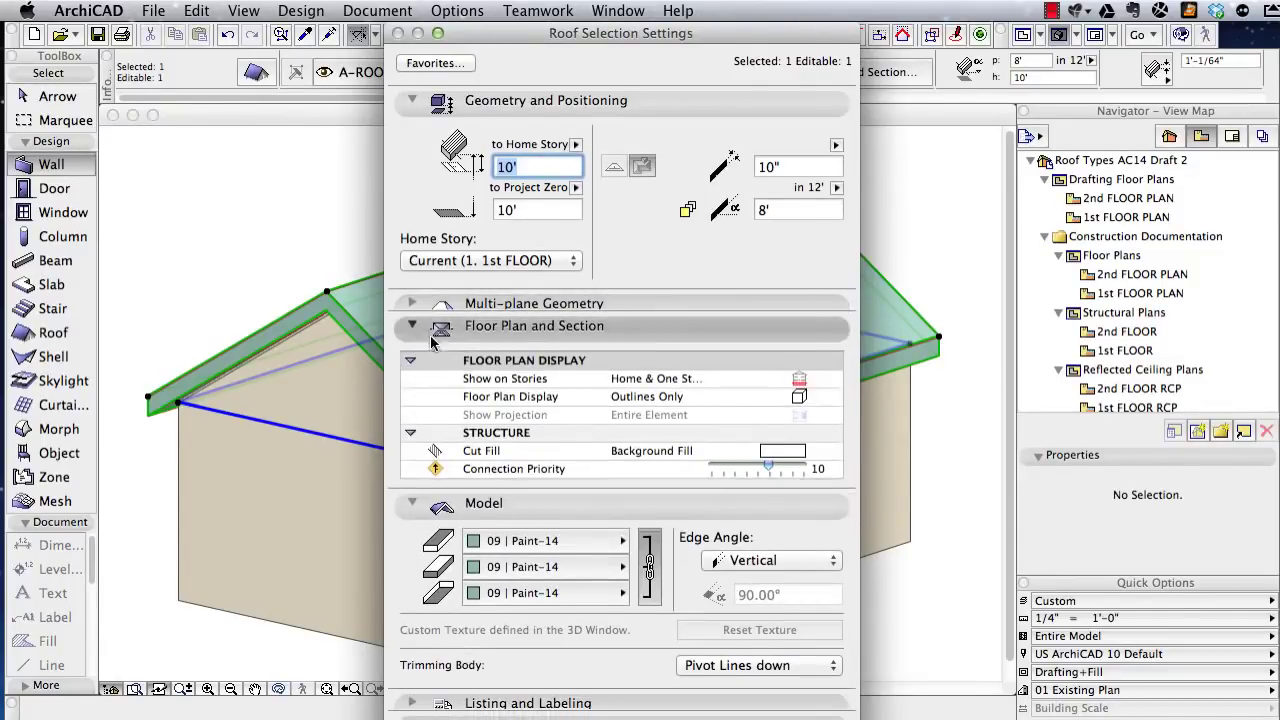
pyautogui.click(412, 325)
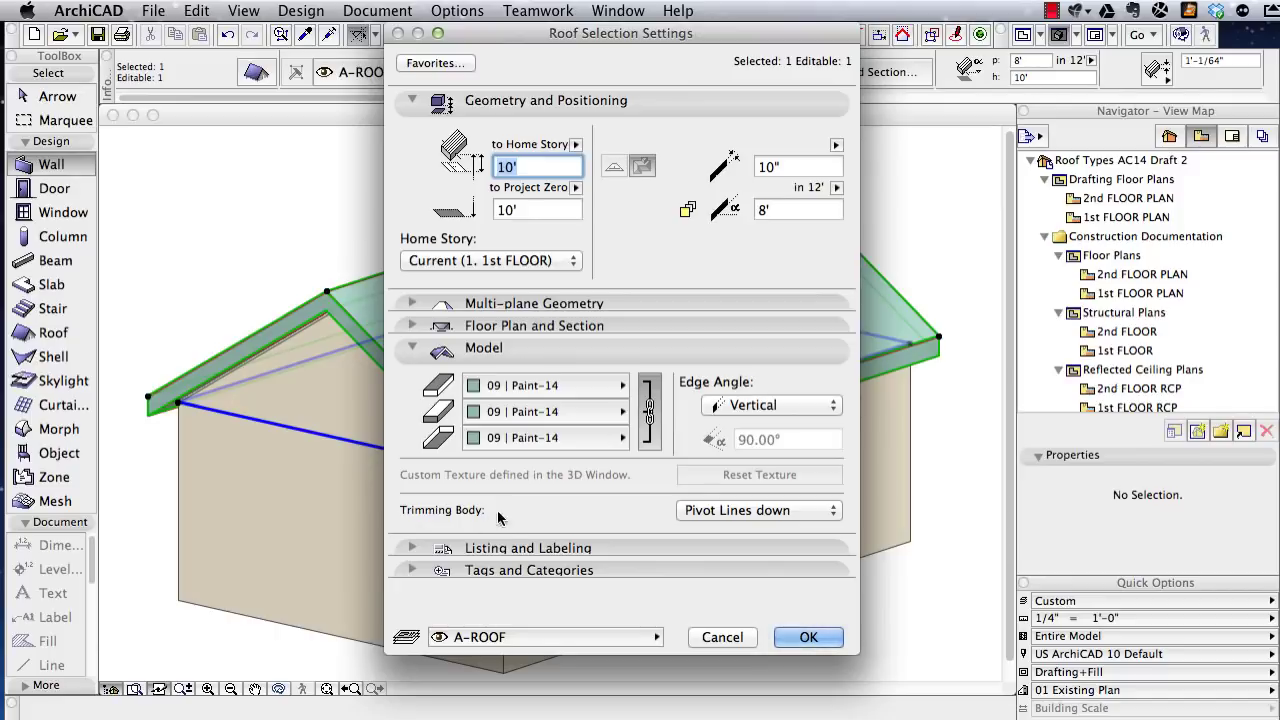
pyautogui.click(828, 513)
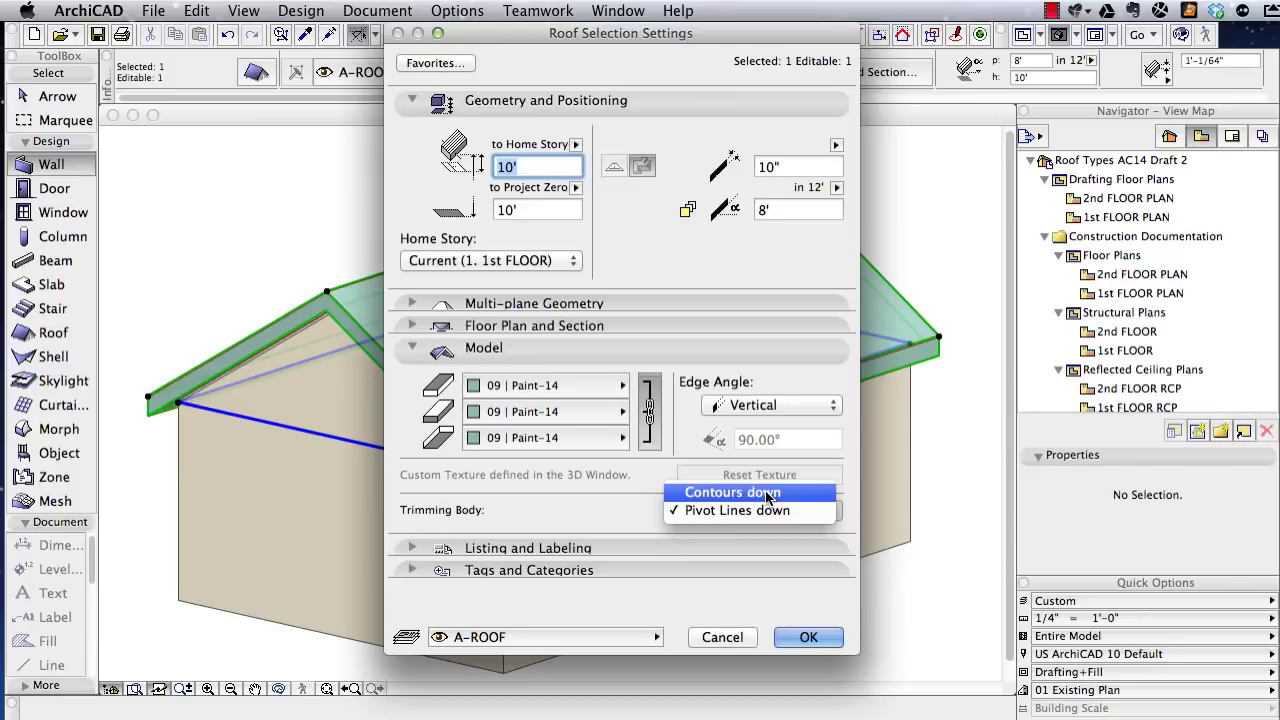
pyautogui.click(768, 493)
pyautogui.click(808, 637)
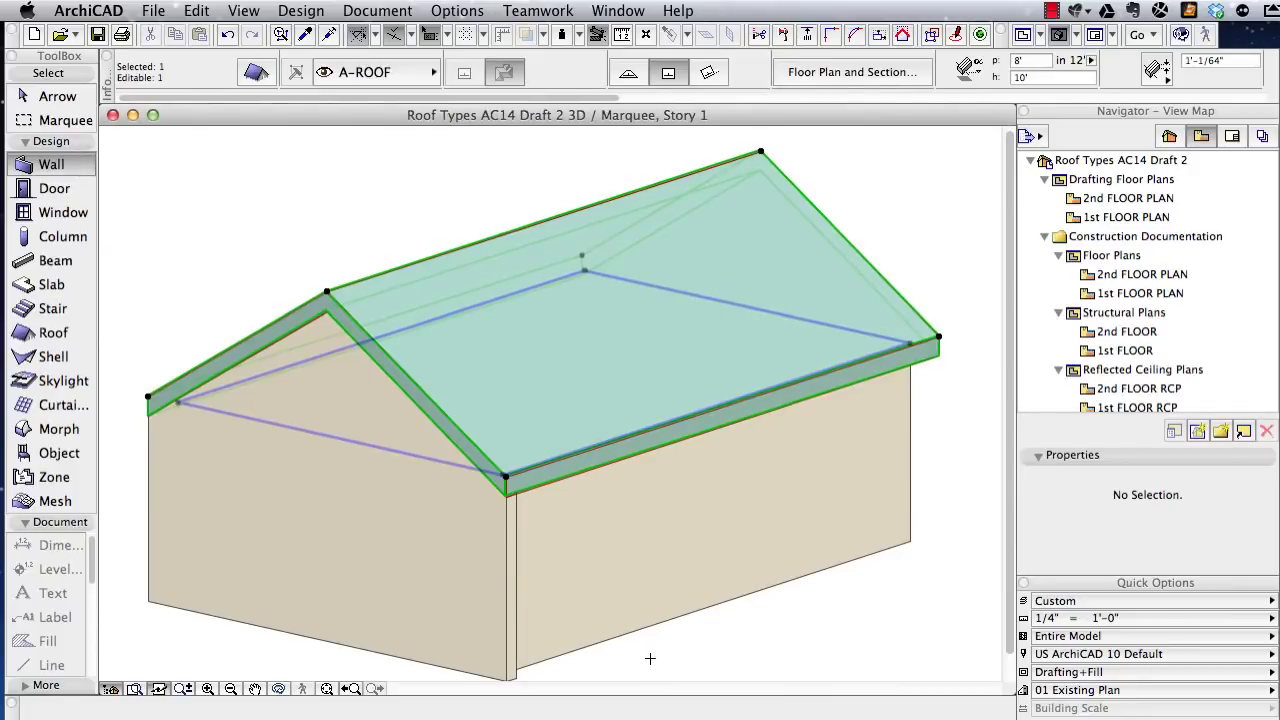
pyautogui.press('Escape')
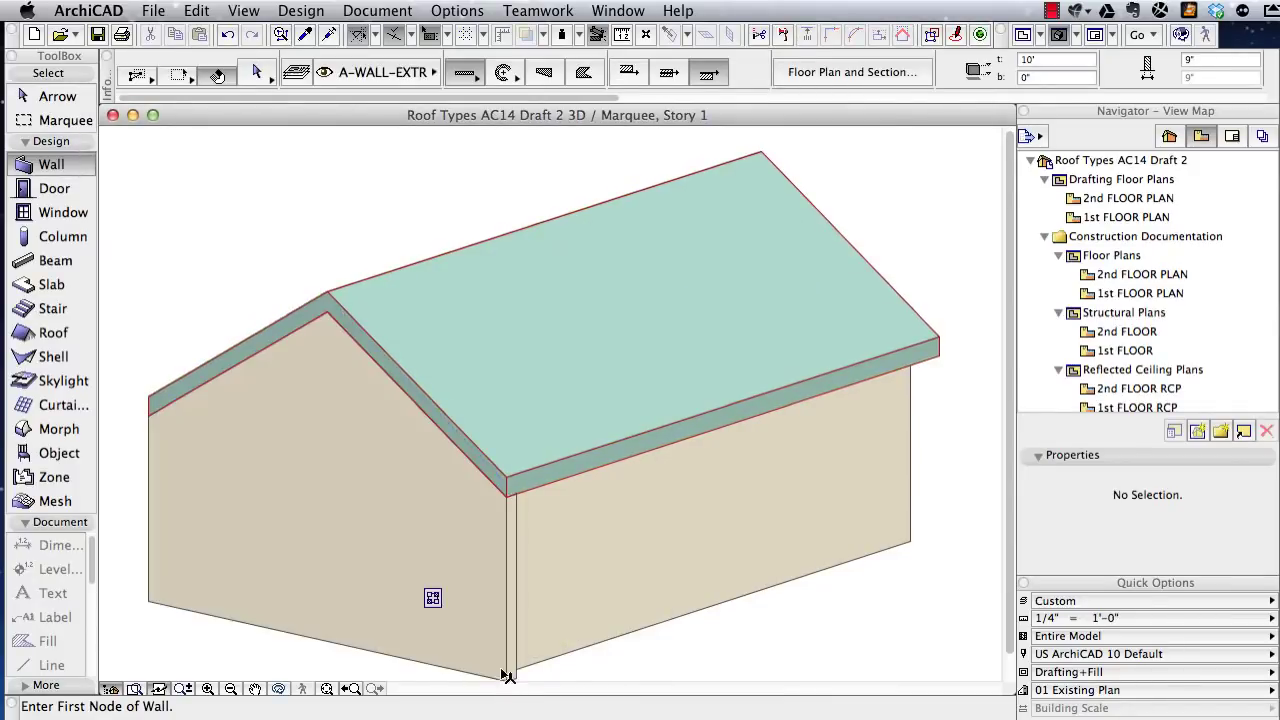
# - Raise the base of the front gable wall to the underside of the eave, at 9'-4"
pyautogui.keyDown('shift'); pyautogui.click(506, 674); pyautogui.keyUp('shift')
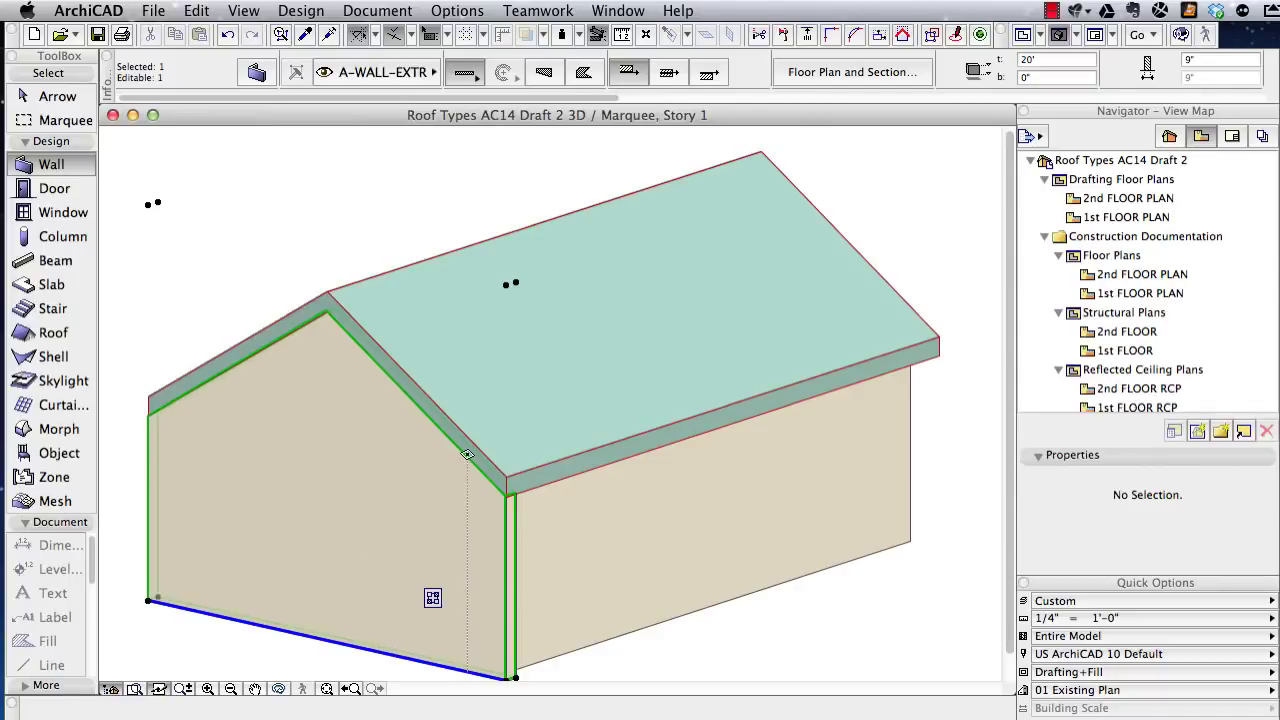
pyautogui.click(148, 604)
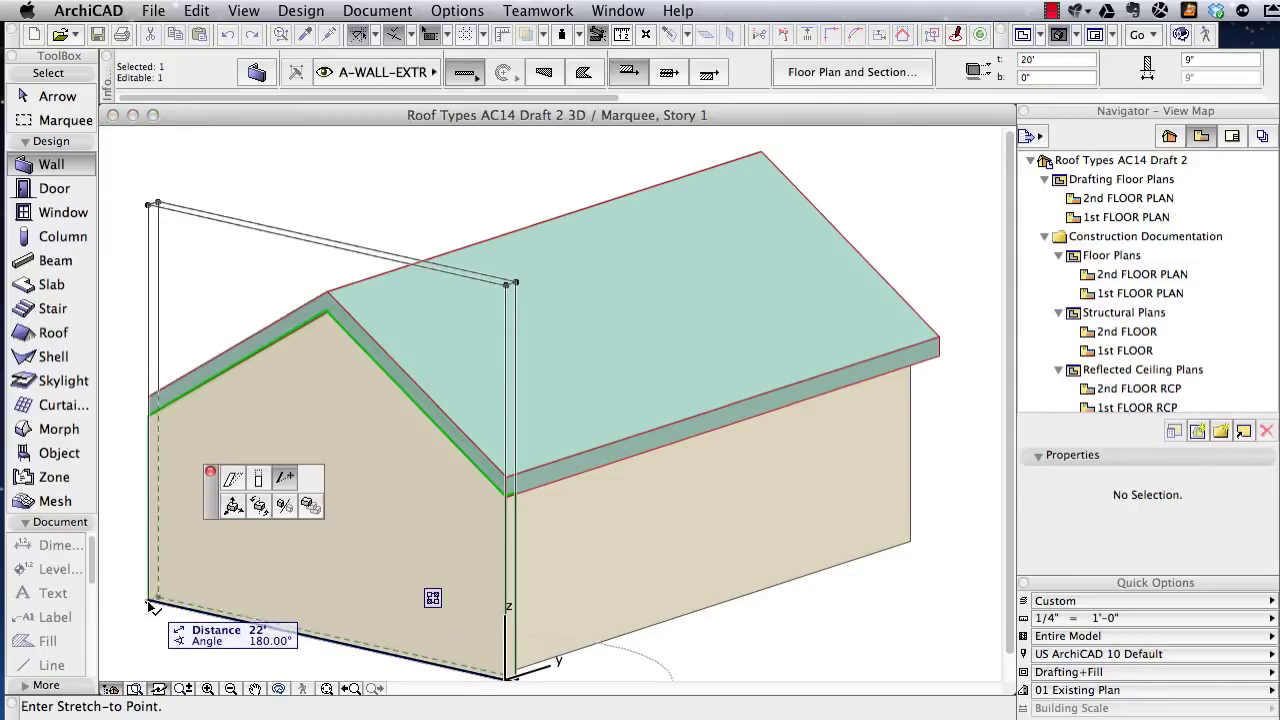
pyautogui.click(252, 476)
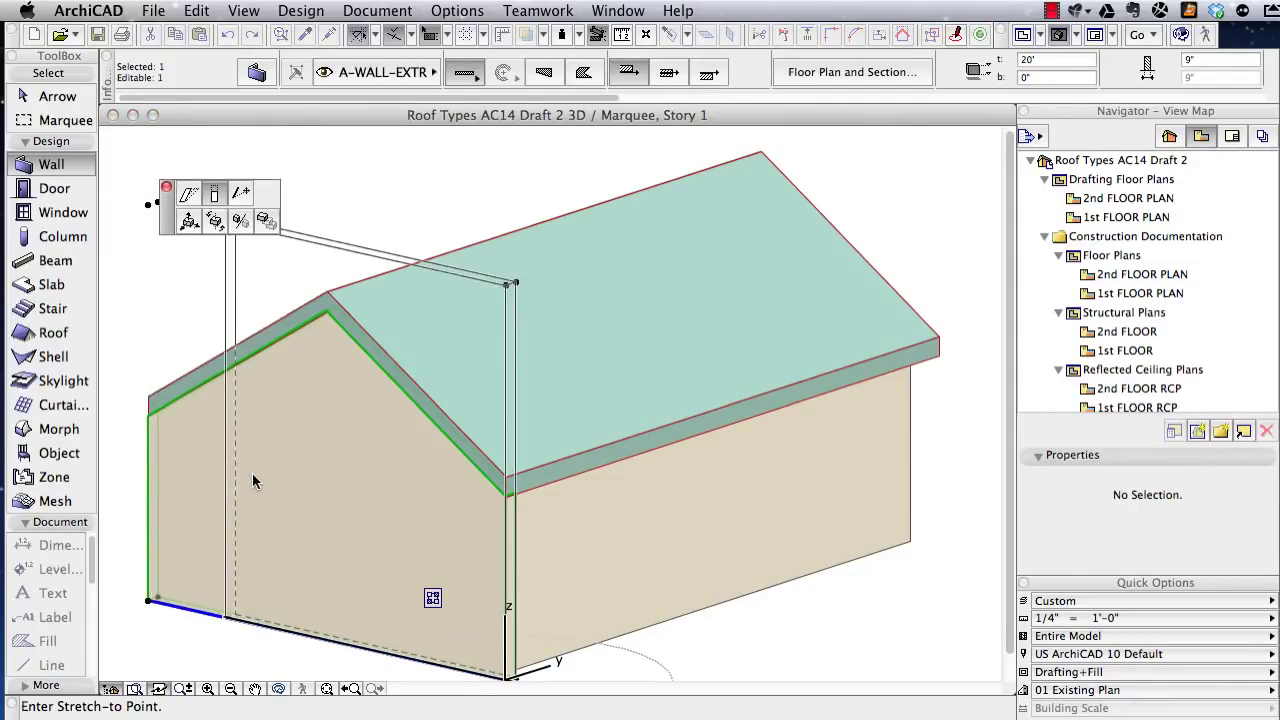
pyautogui.click(152, 418)
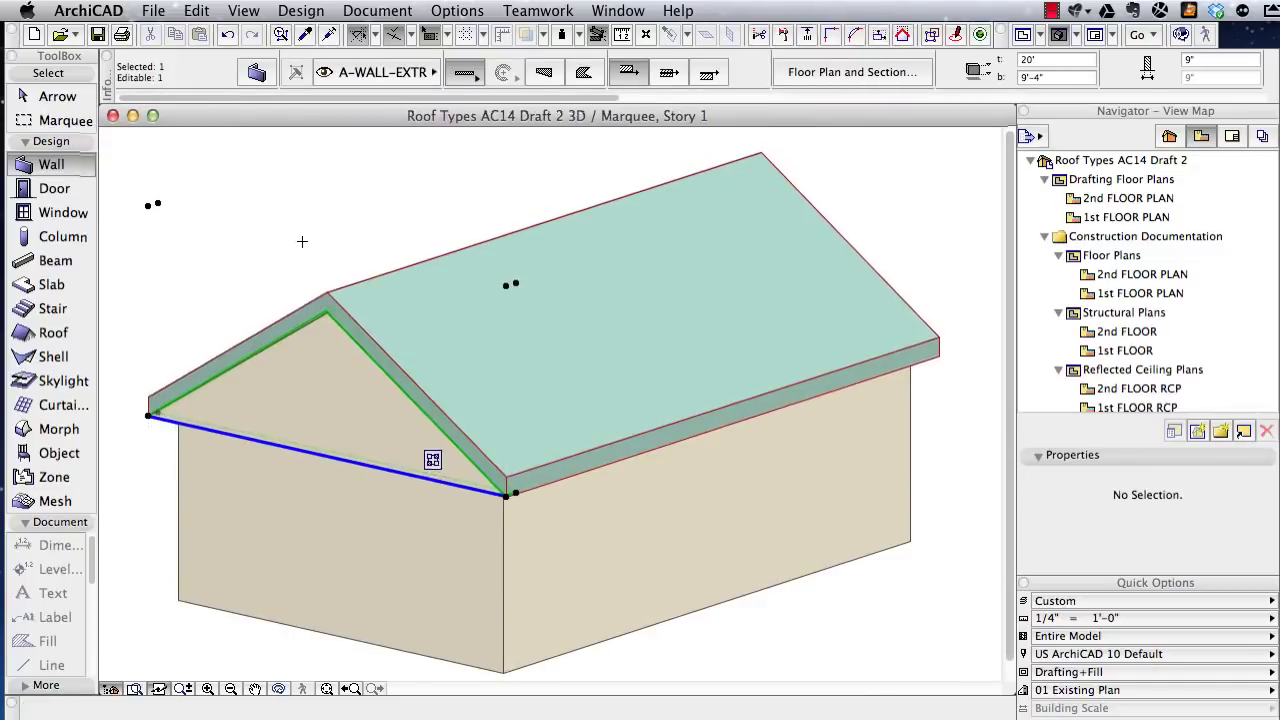
pyautogui.press('Escape')
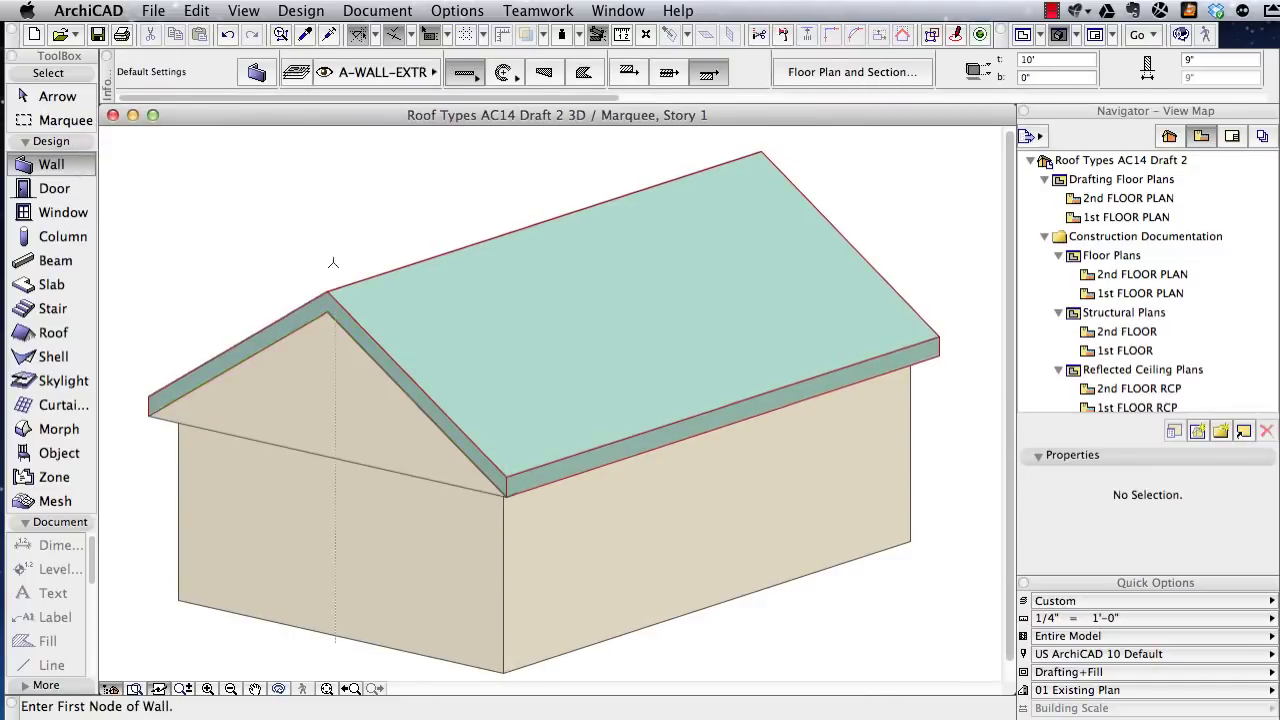
# - Review the gable roof's Trimming Body options and keep Contours down
pyautogui.keyDown('shift'); pyautogui.click(596, 394); pyautogui.keyUp('shift')
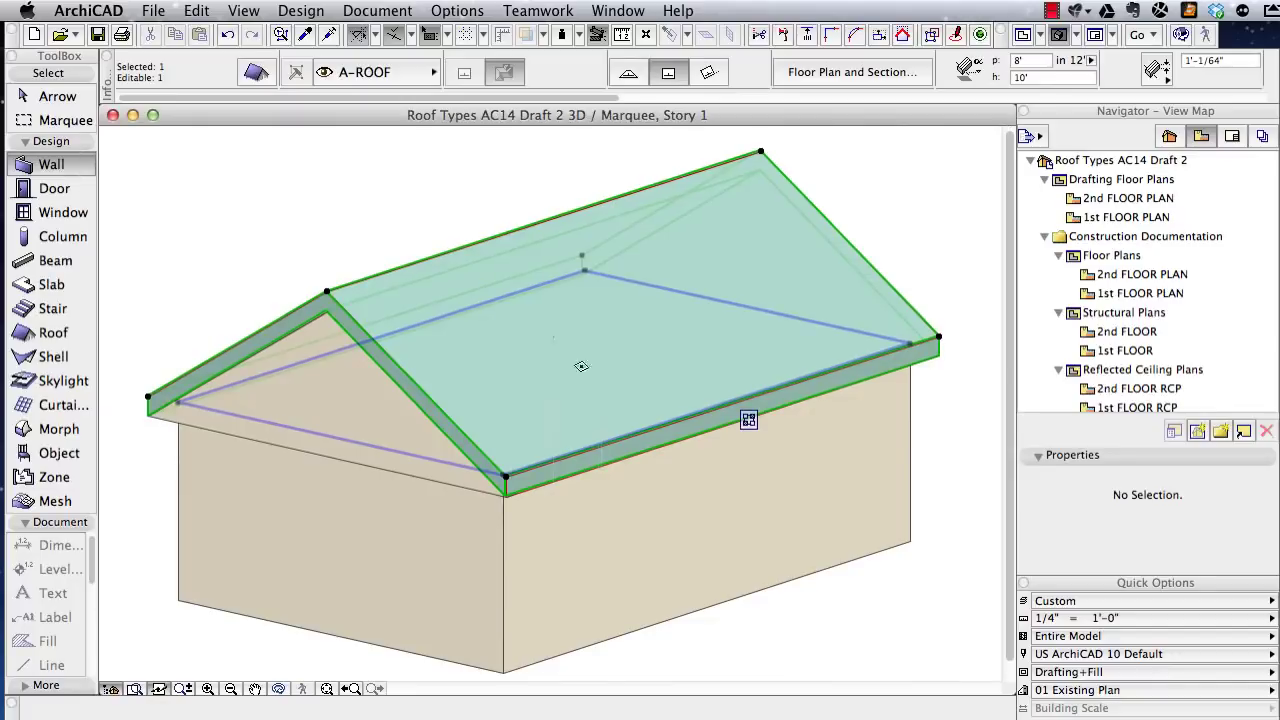
pyautogui.click(256, 72)
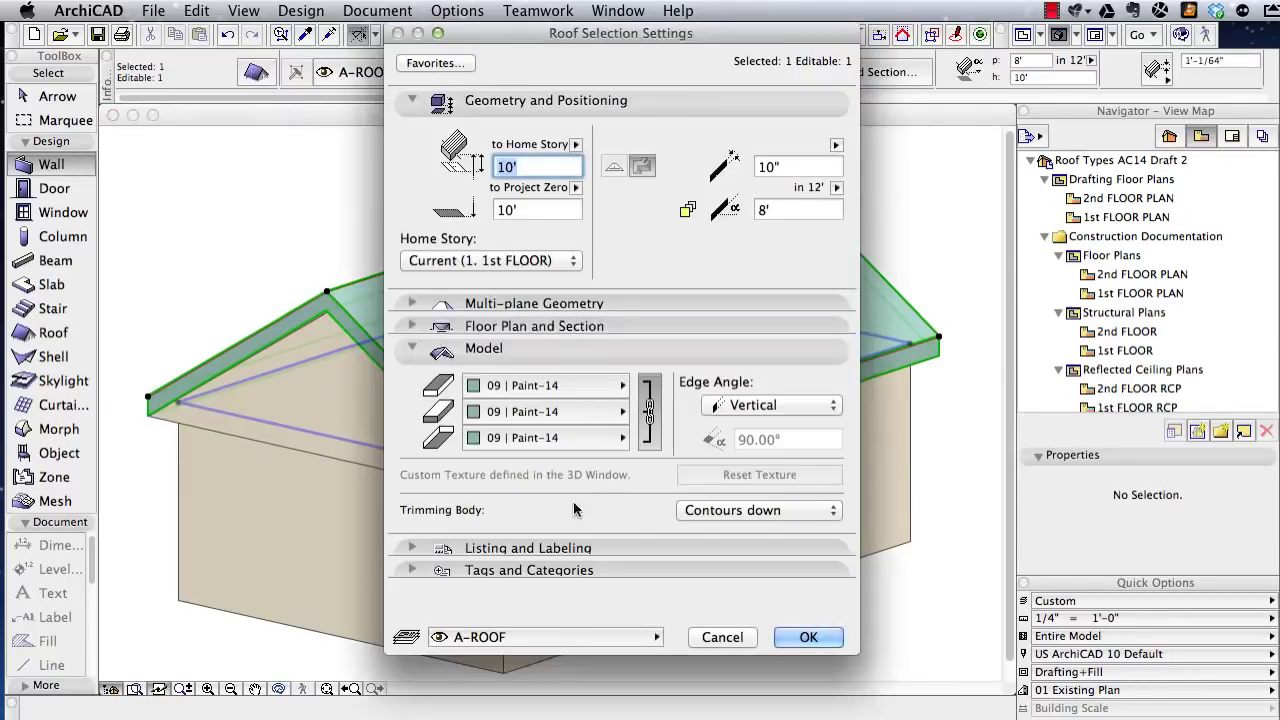
pyautogui.click(730, 510)
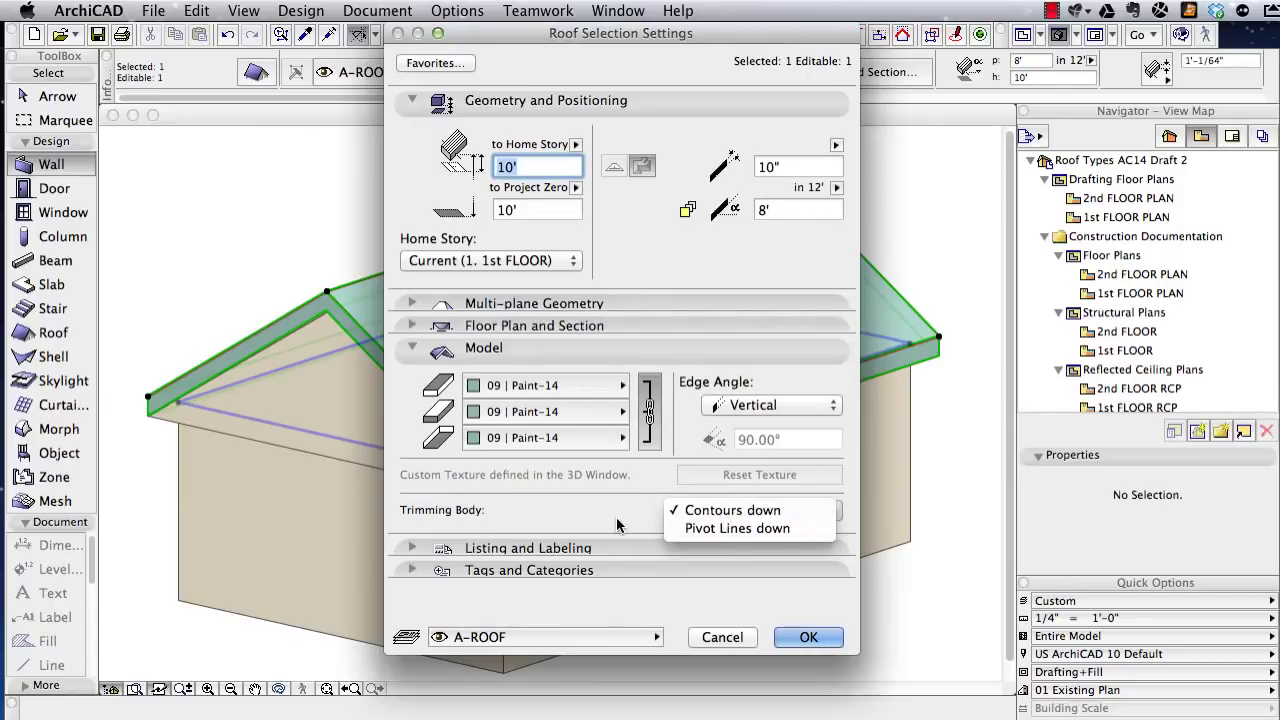
pyautogui.click(714, 512)
pyautogui.click(795, 637)
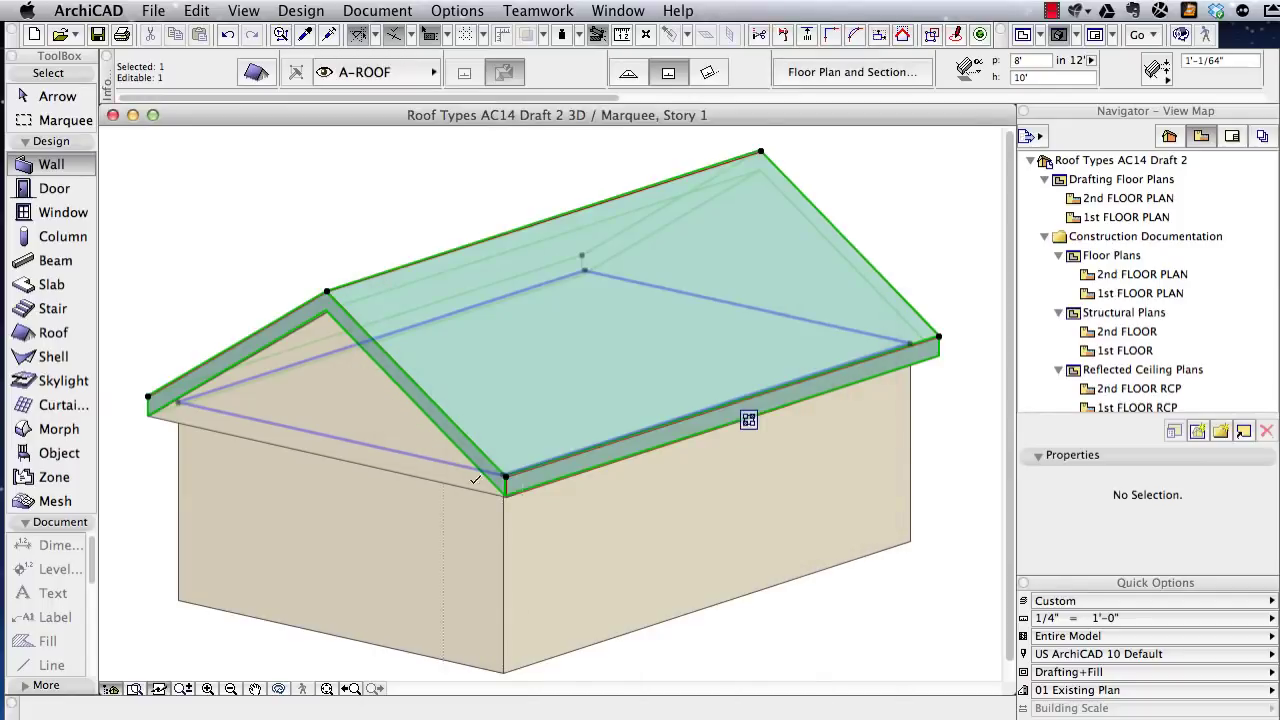
pyautogui.press('Escape')
# - Clear the marquee on the 1st floor plan and show the entire model in 3D
pyautogui.press('F2')
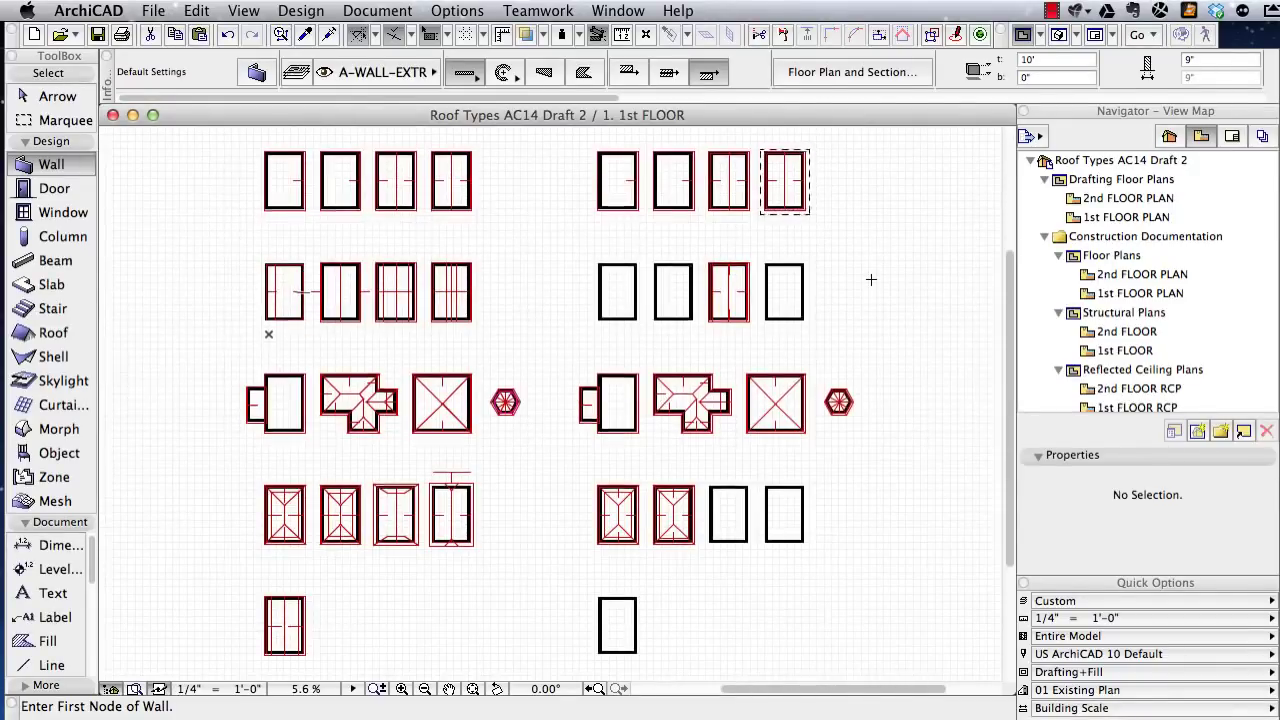
pyautogui.press('Escape')
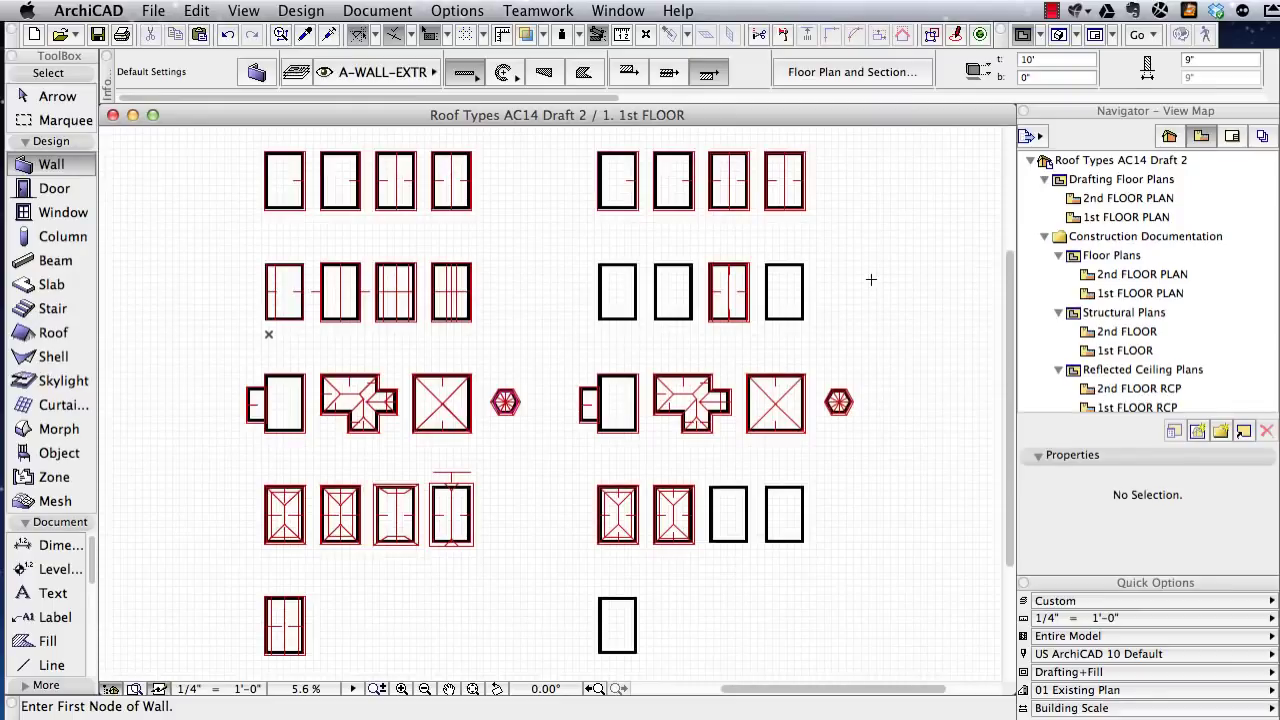
pyautogui.rightClick(605, 241)
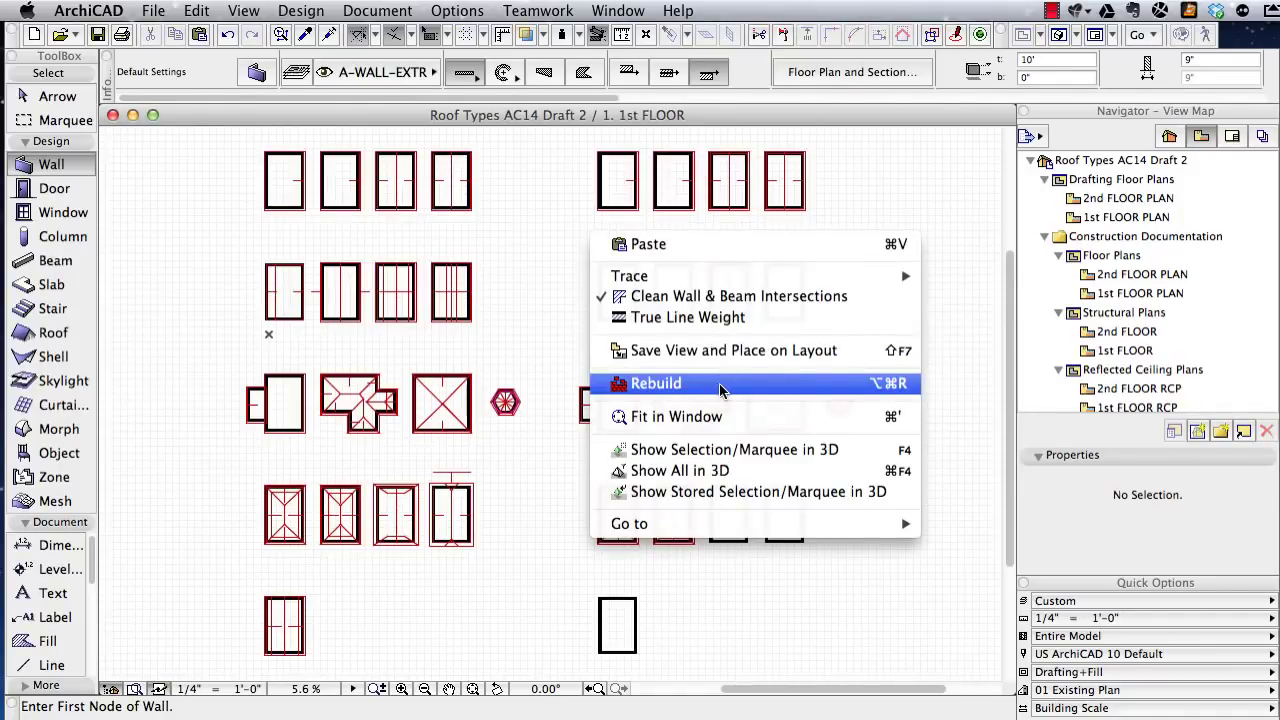
pyautogui.click(690, 469)
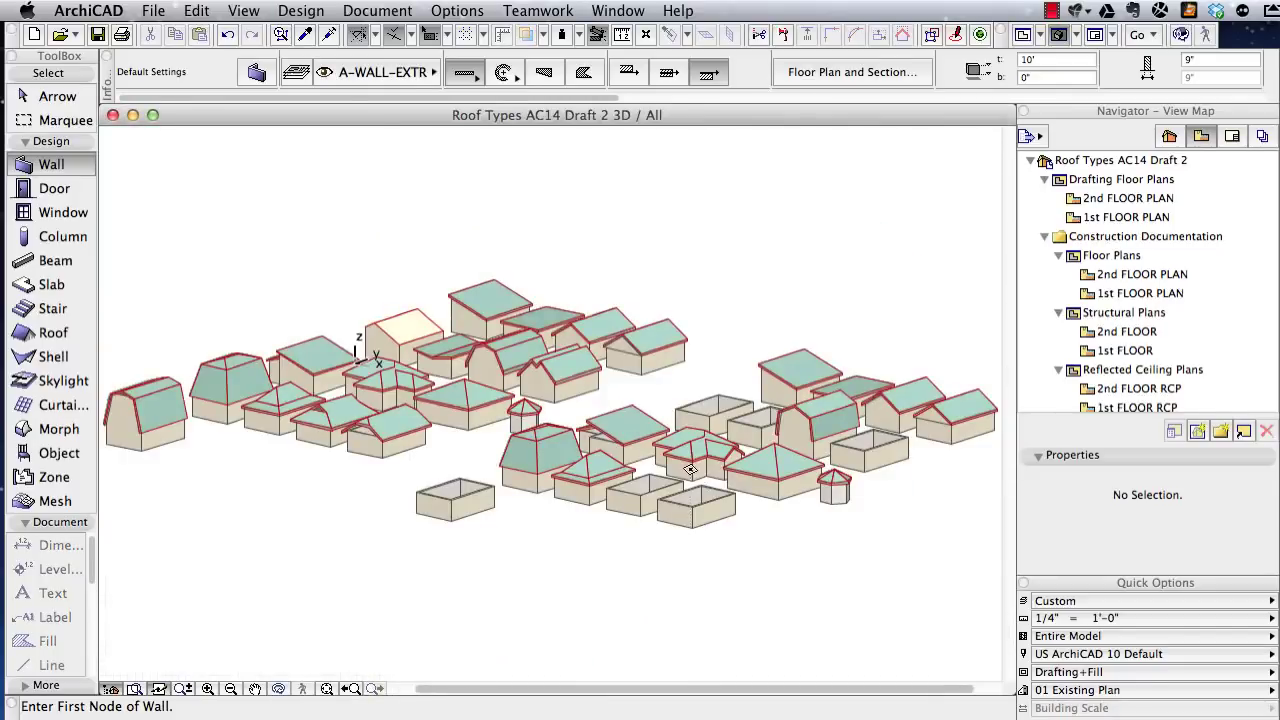
# - Examine the upper plane of the cream-coloured roof and the neighbouring low-slope roof plane in the full 3D model
pyautogui.scroll(5, 417, 323)
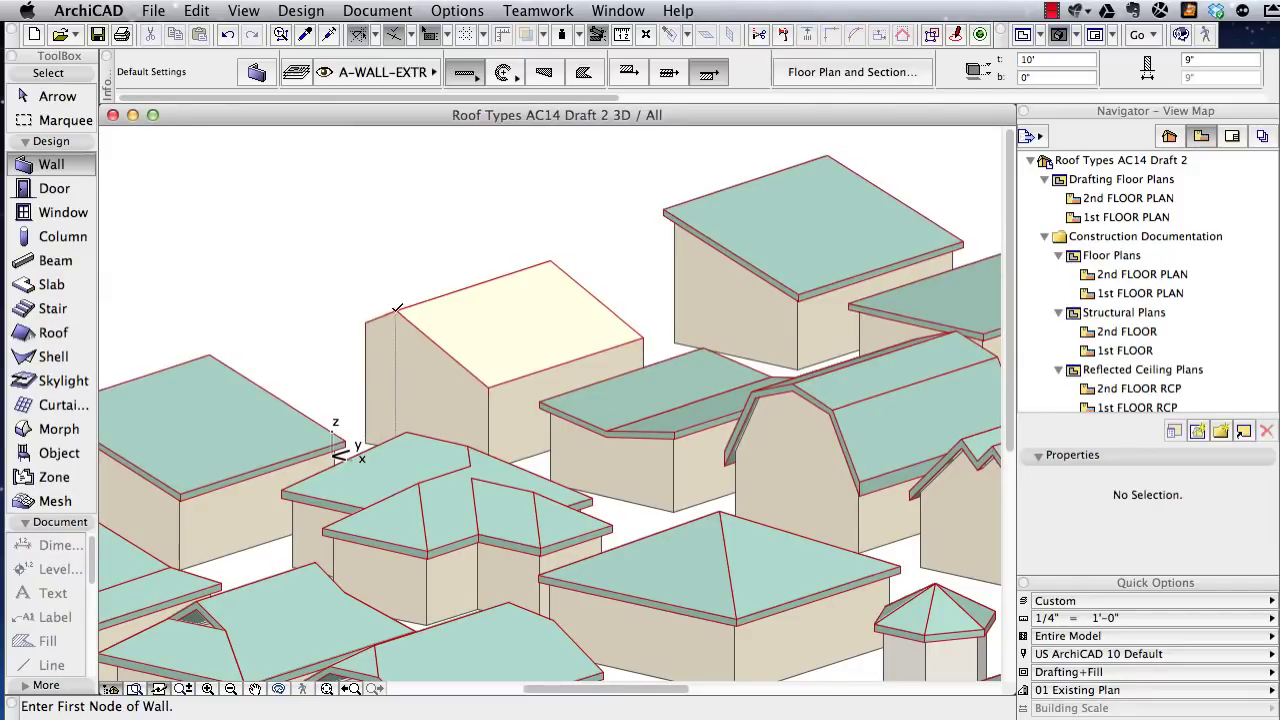
pyautogui.click(367, 319)
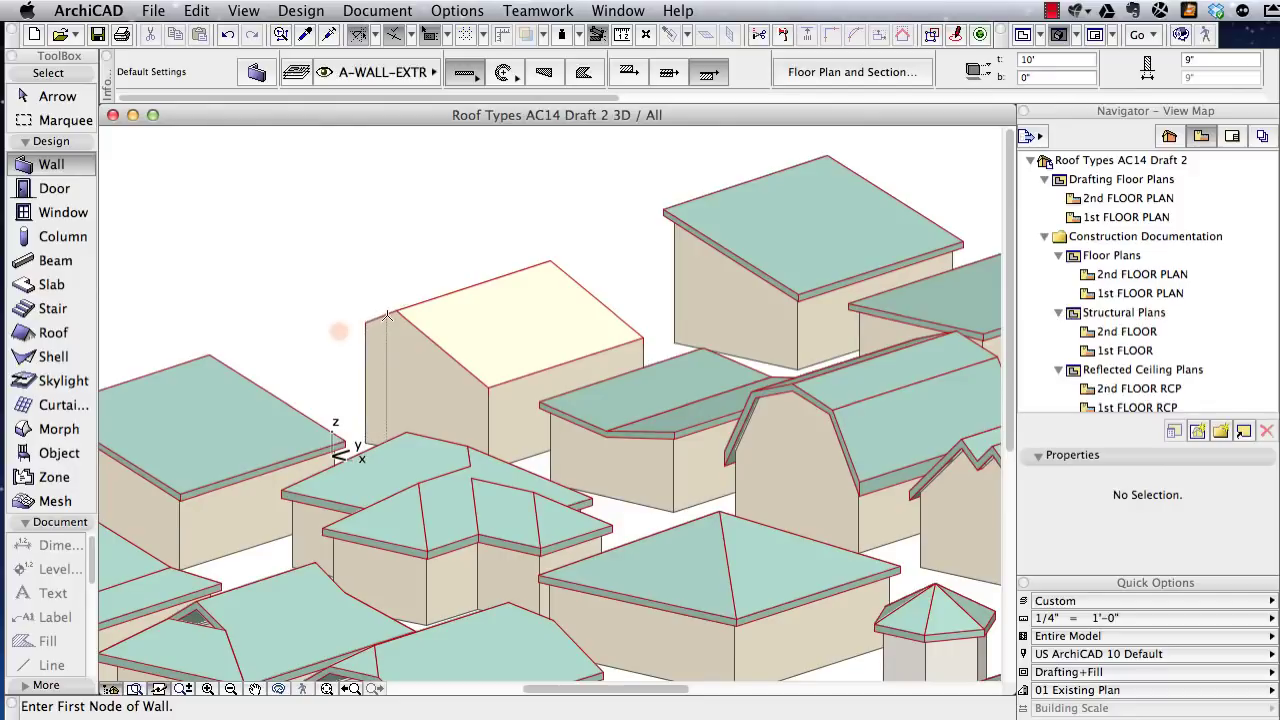
pyautogui.keyDown('shift'); pyautogui.click(511, 321); pyautogui.keyUp('shift')
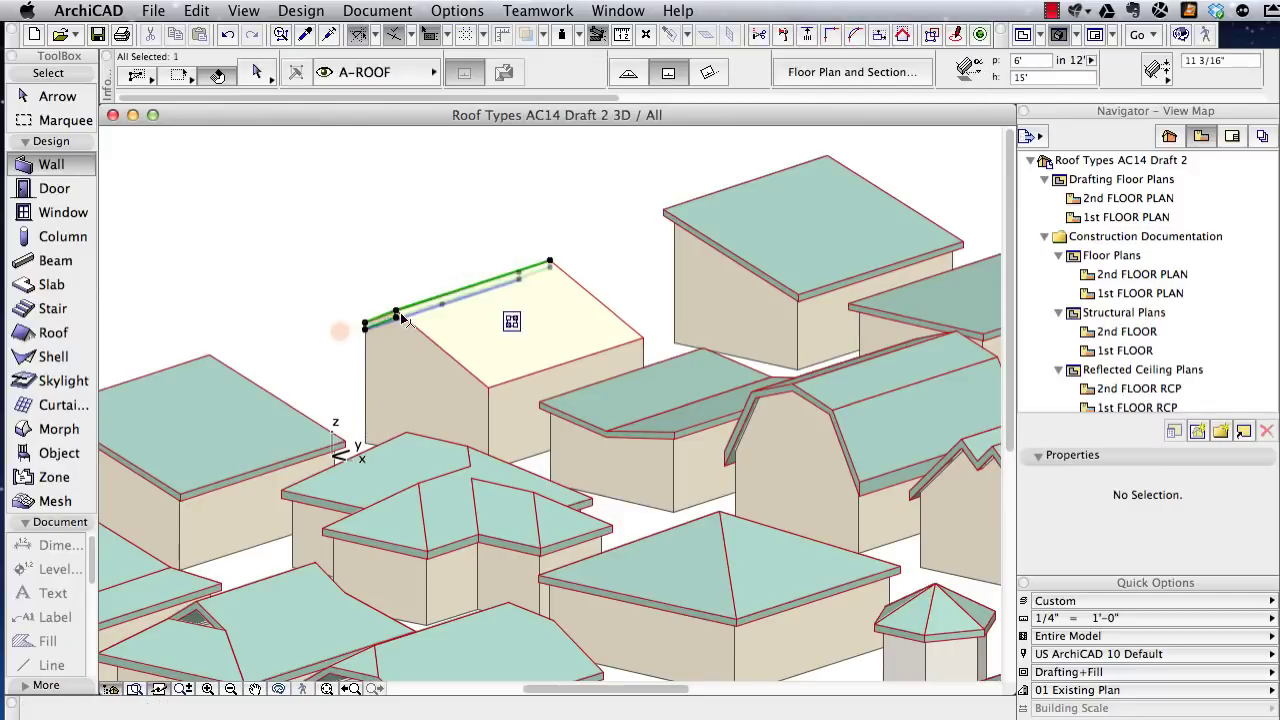
pyautogui.press('Escape')
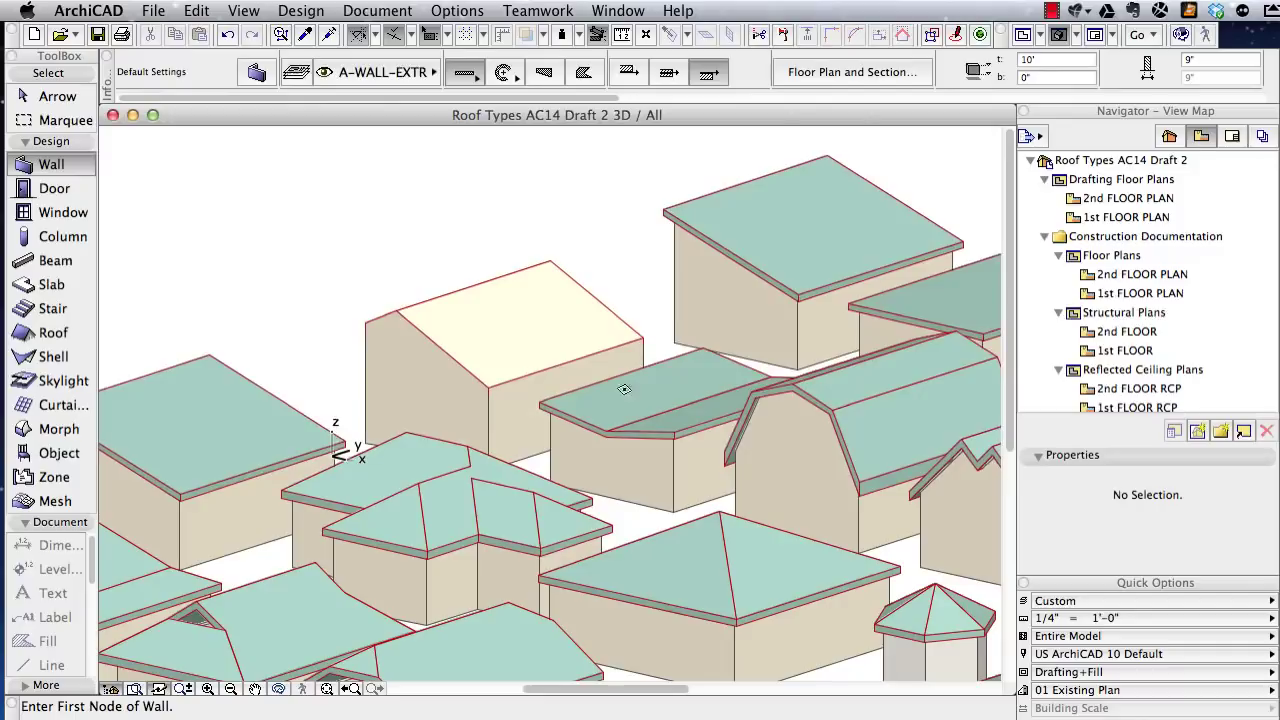
pyautogui.press('shift')
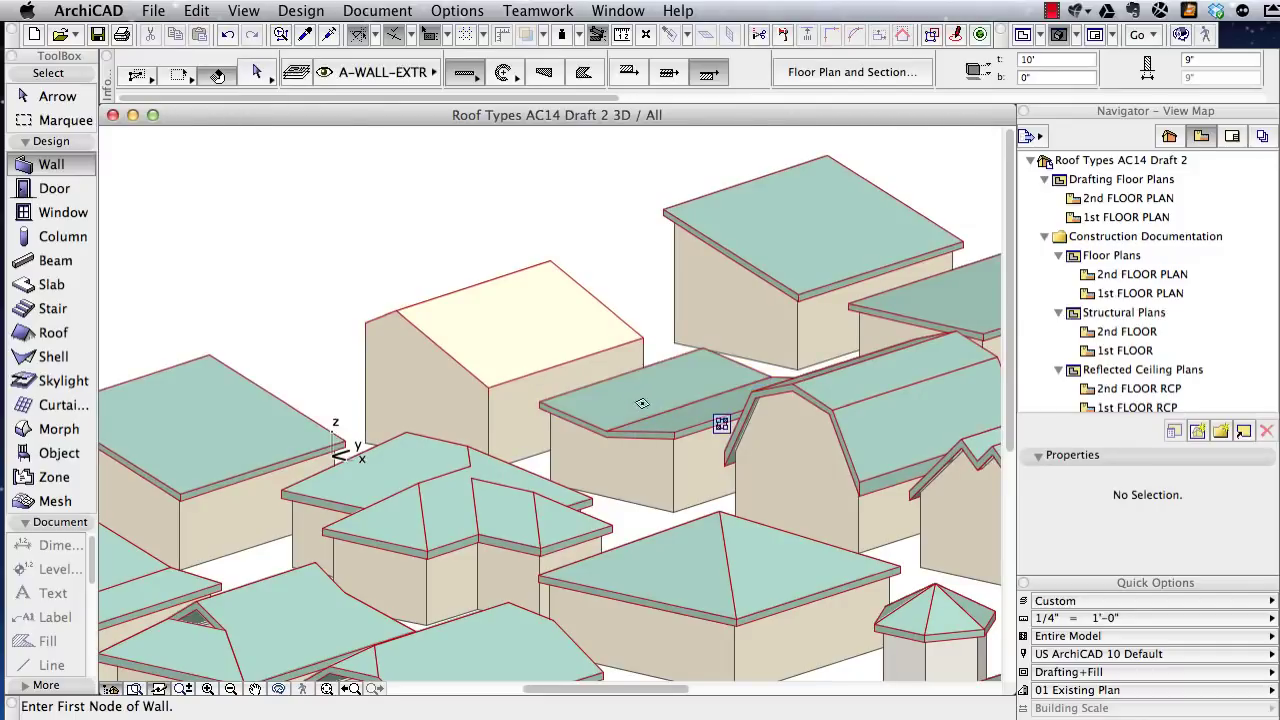
pyautogui.keyDown('shift'); pyautogui.click(644, 405); pyautogui.keyUp('shift')
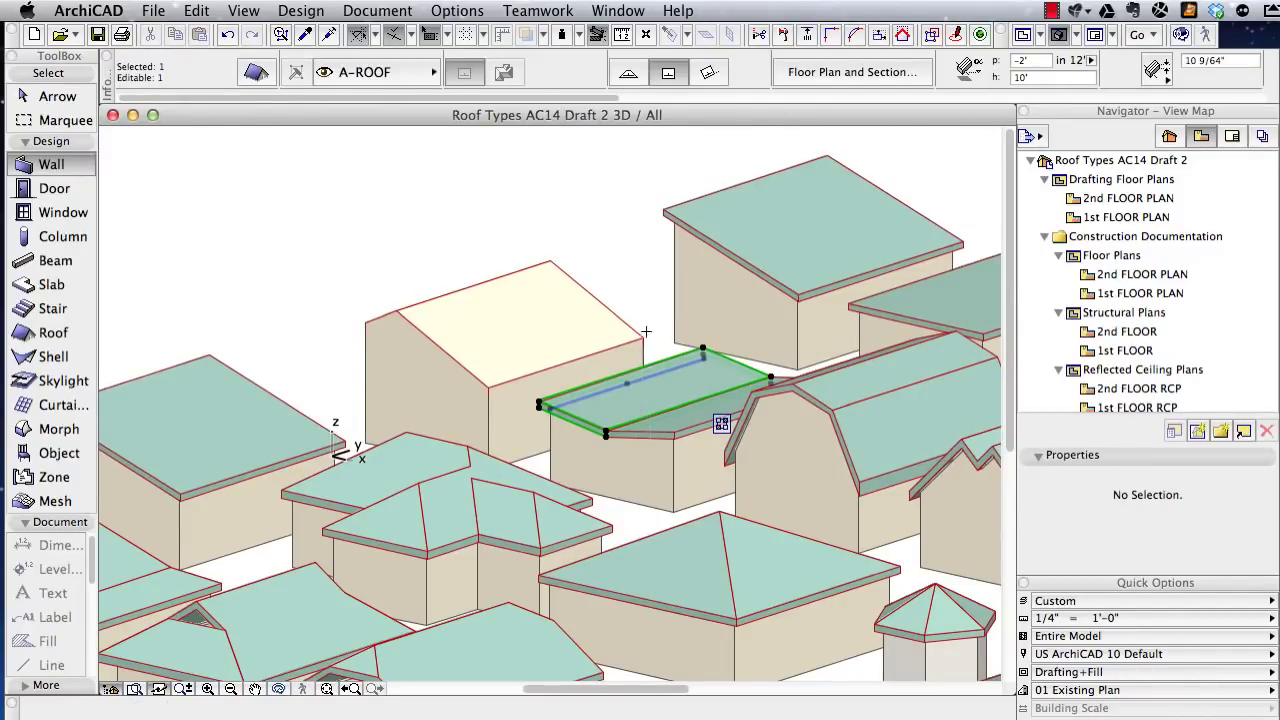
pyautogui.press('Escape')
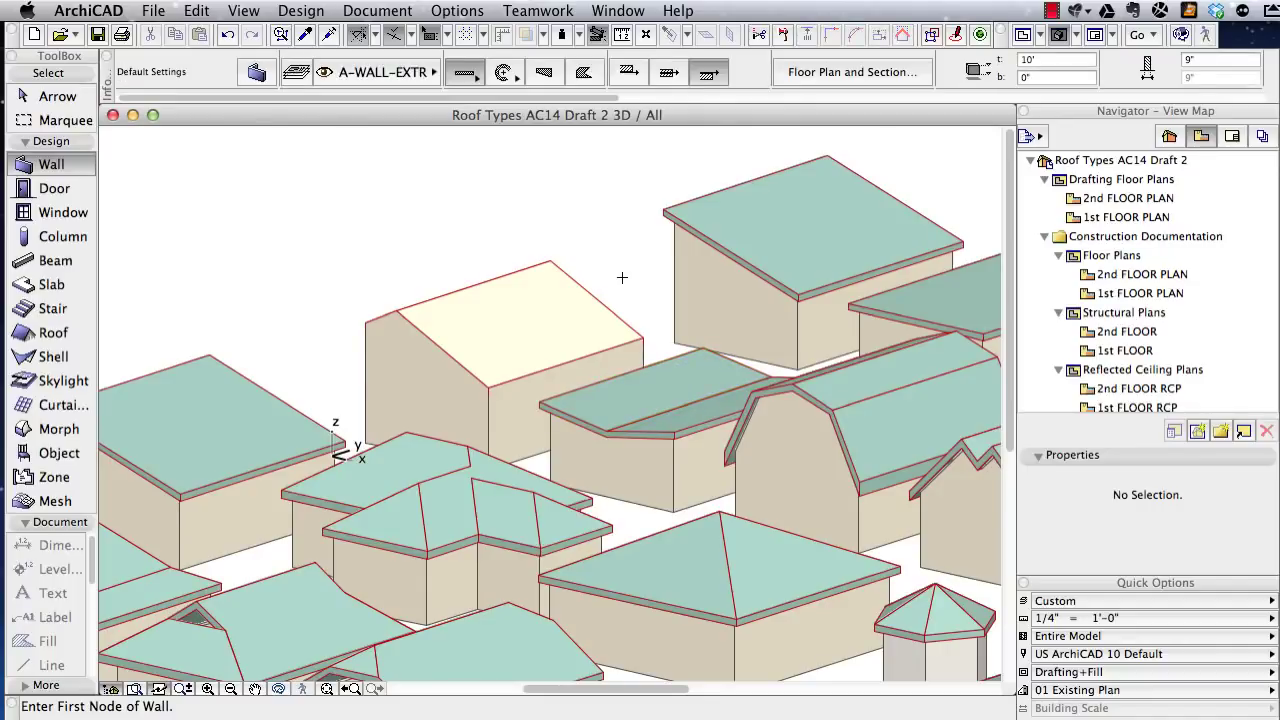
pyautogui.press('super+apostrophe')
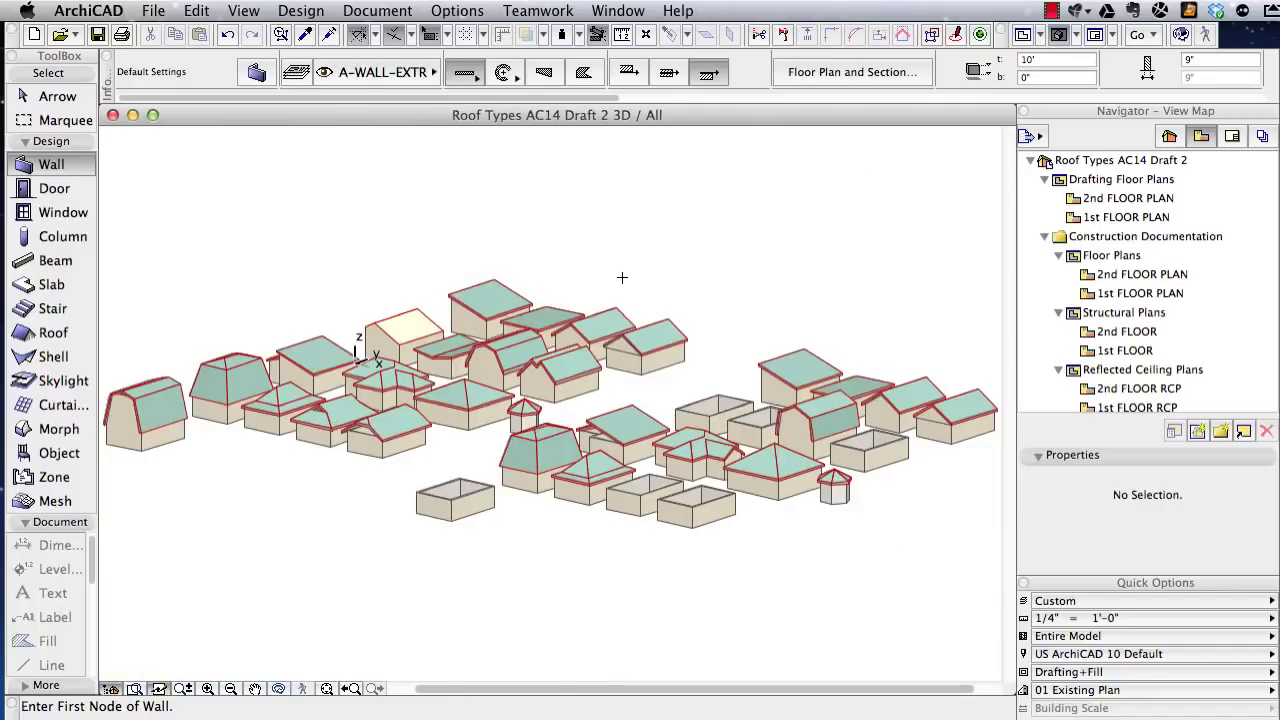
# - On the 1st floor plan, open the default roof settings and set the multi-plane eaves overhang offset to 0"
pyautogui.press('F2')
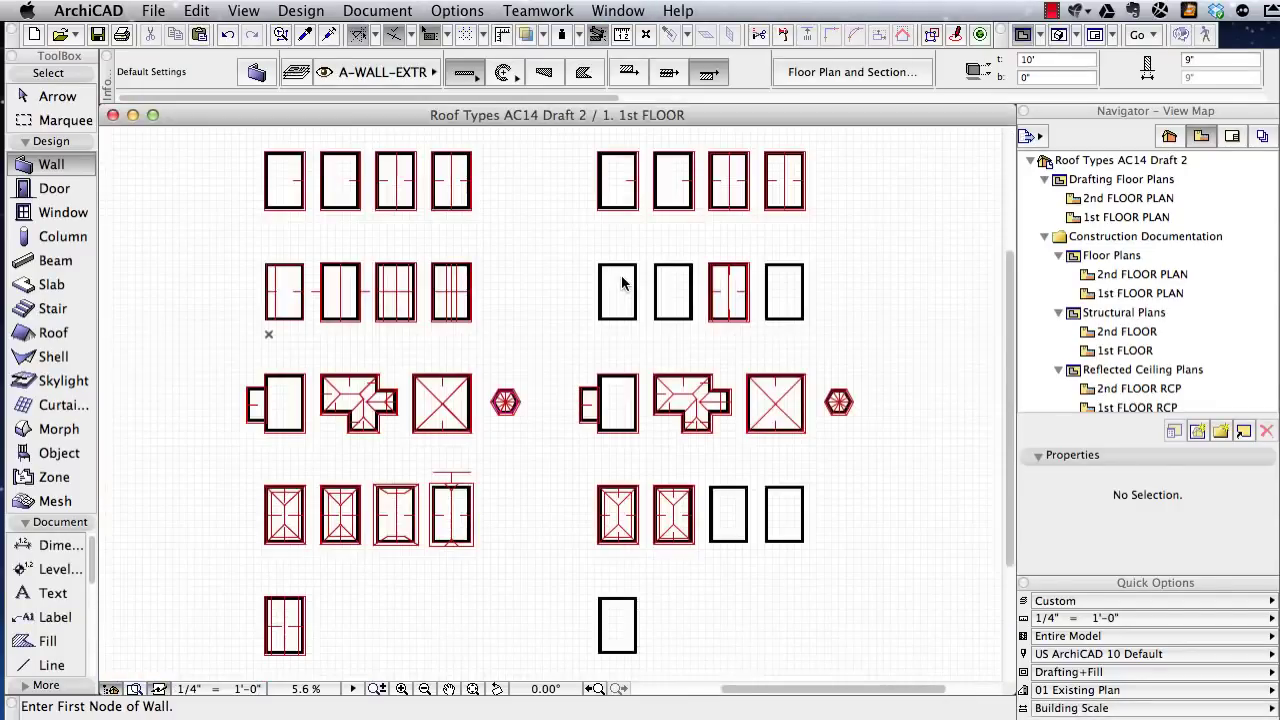
pyautogui.scroll(5, 660, 275)
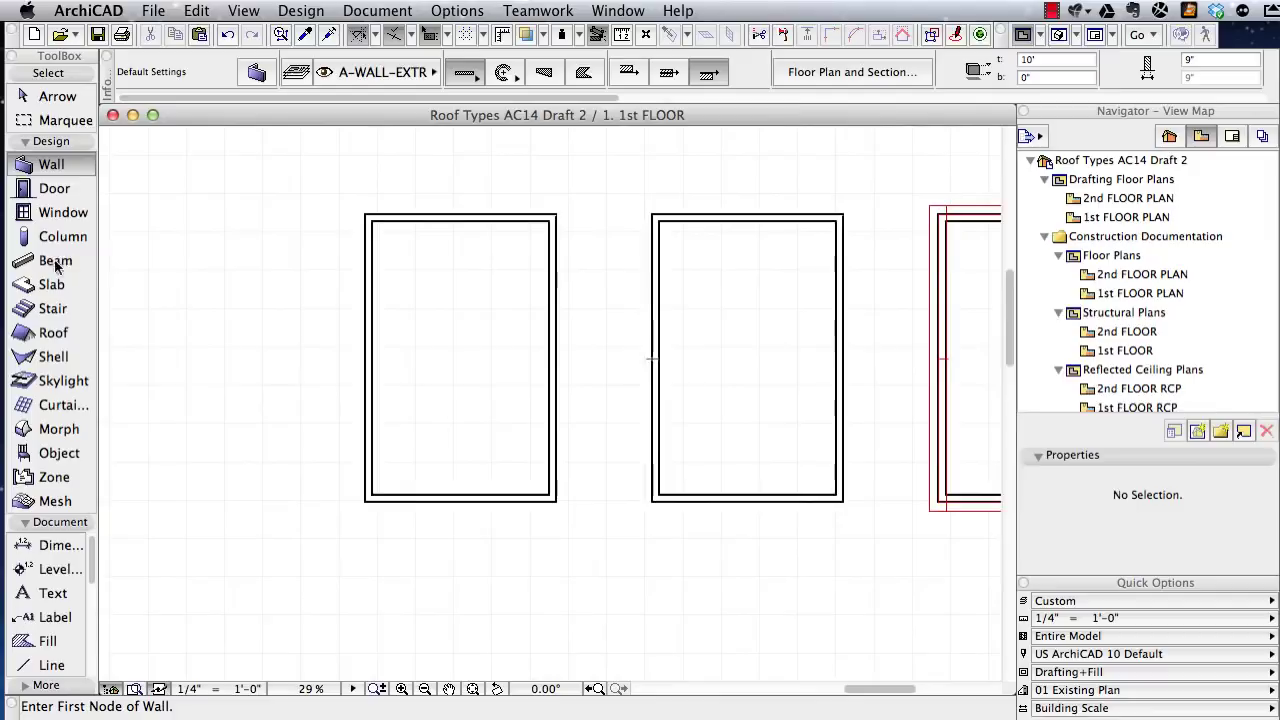
pyautogui.click(63, 333)
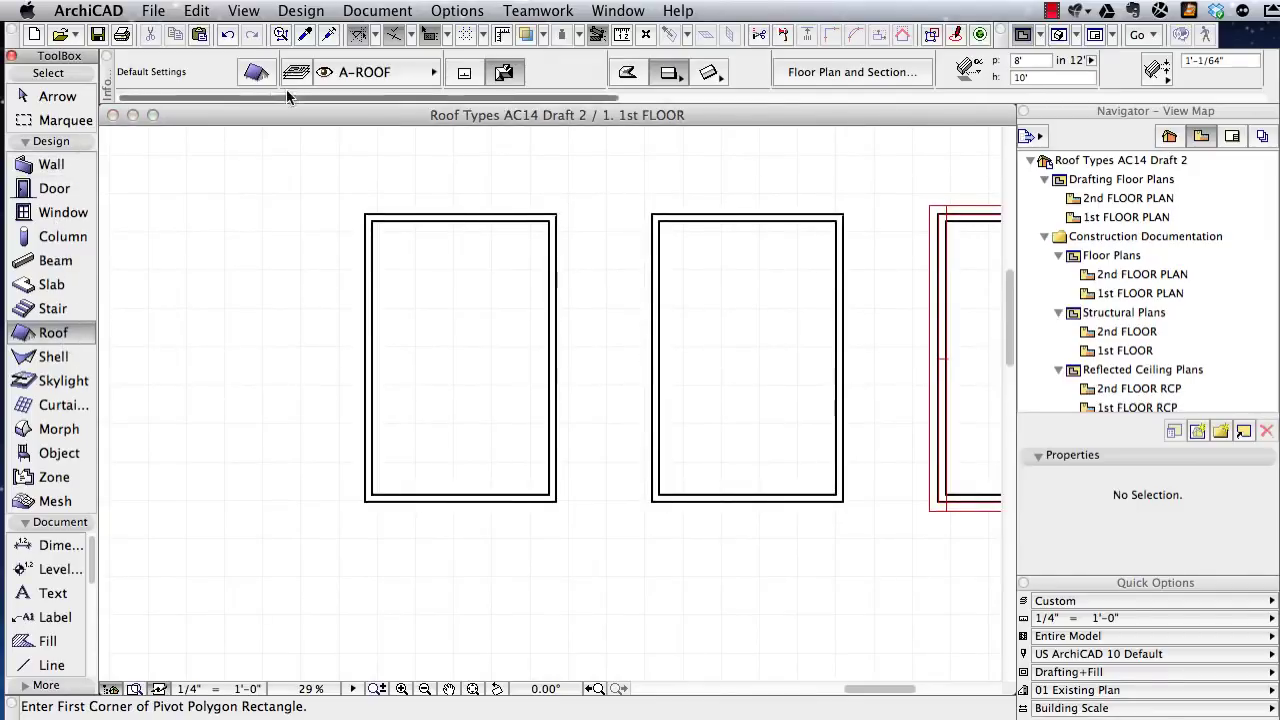
pyautogui.click(255, 78)
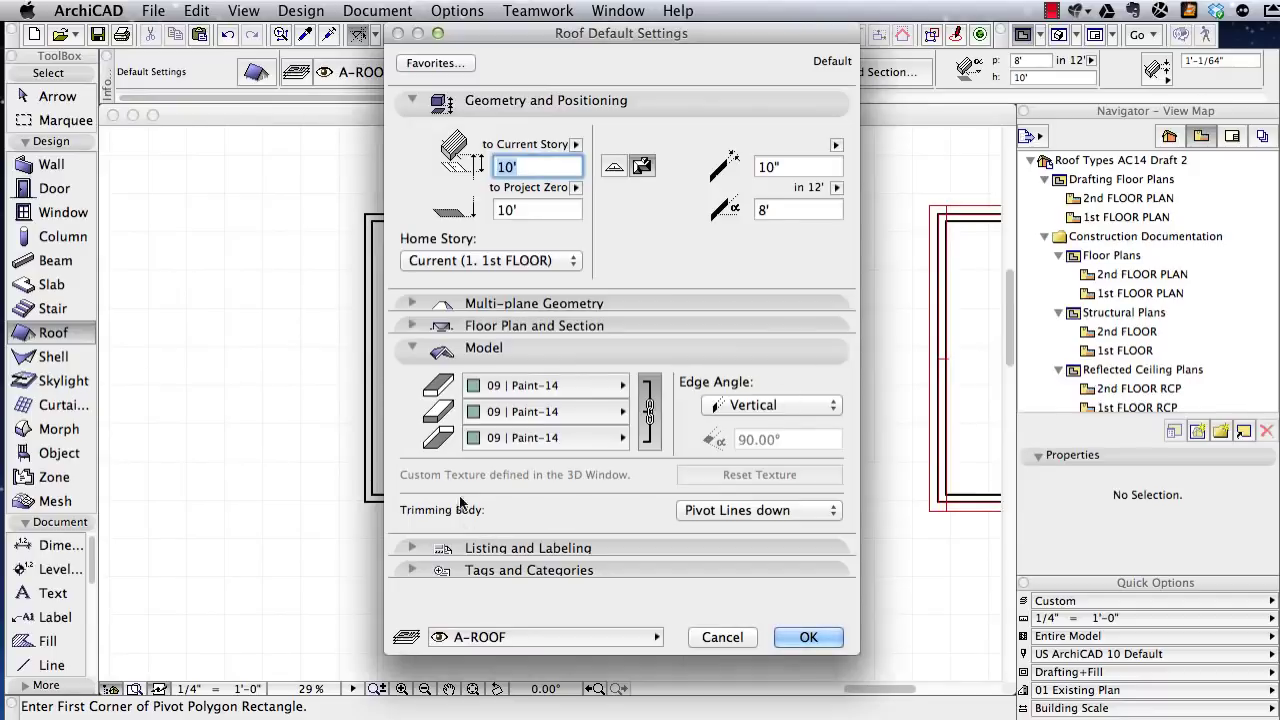
pyautogui.click(412, 303)
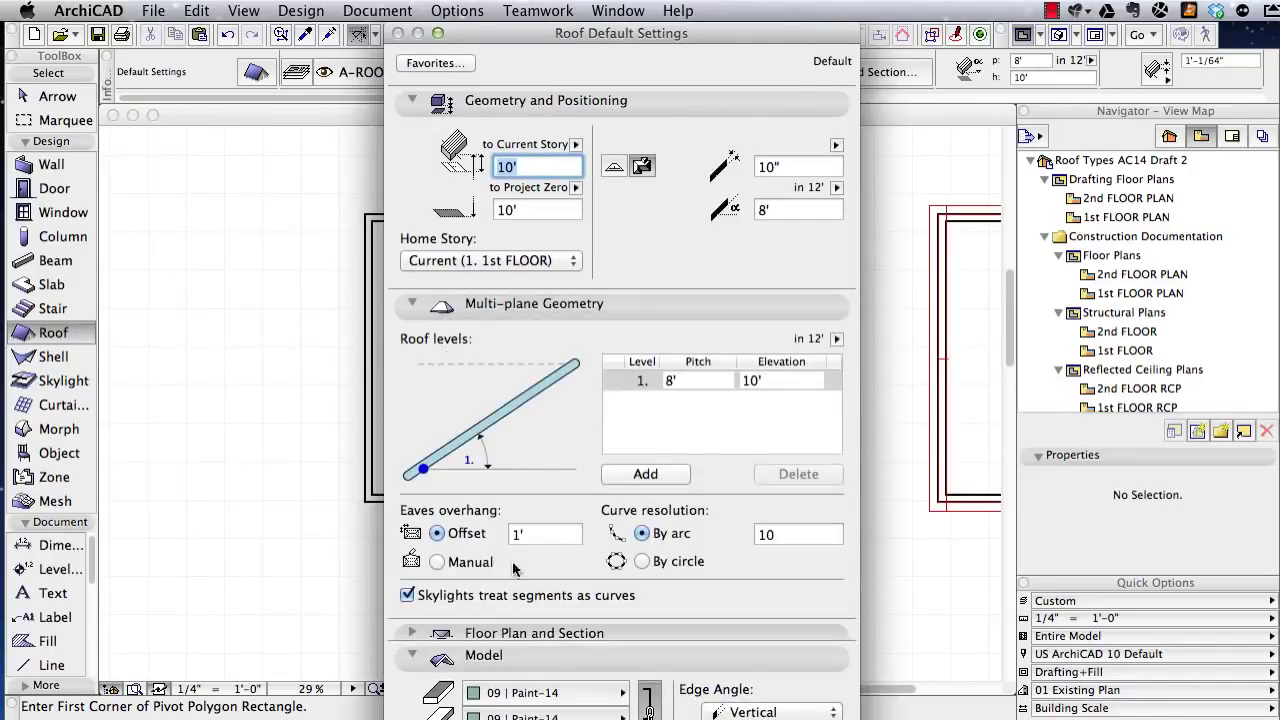
pyautogui.click(545, 538)
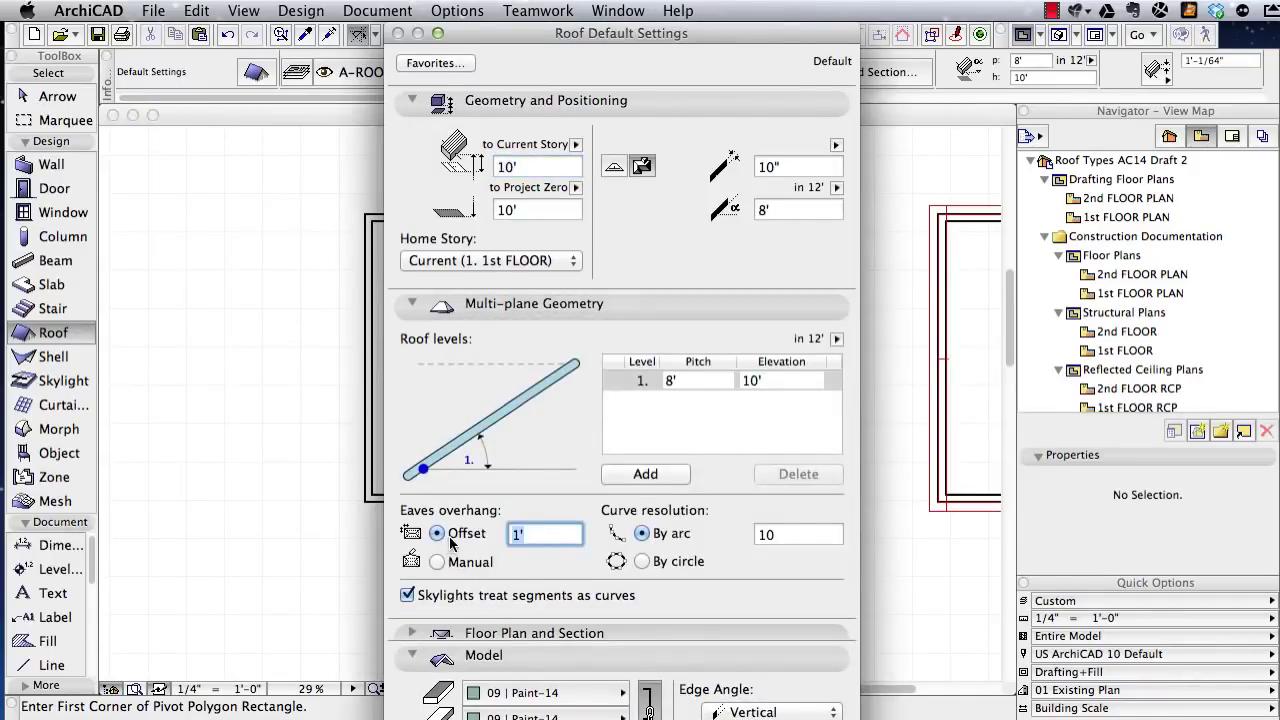
pyautogui.write("0'")
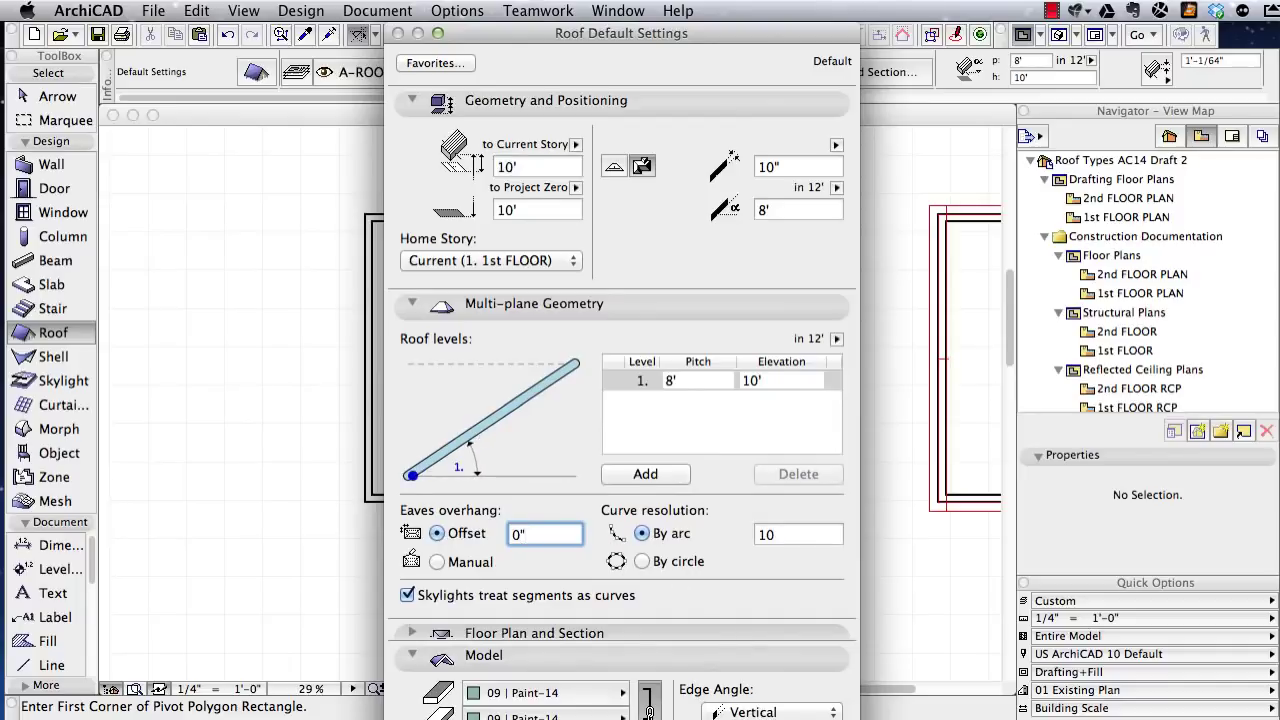
# - Set the default roof pitch to 6' in 12' and place a rectangular gable roof over the first unroofed building, corner to corner
pyautogui.click(692, 381)
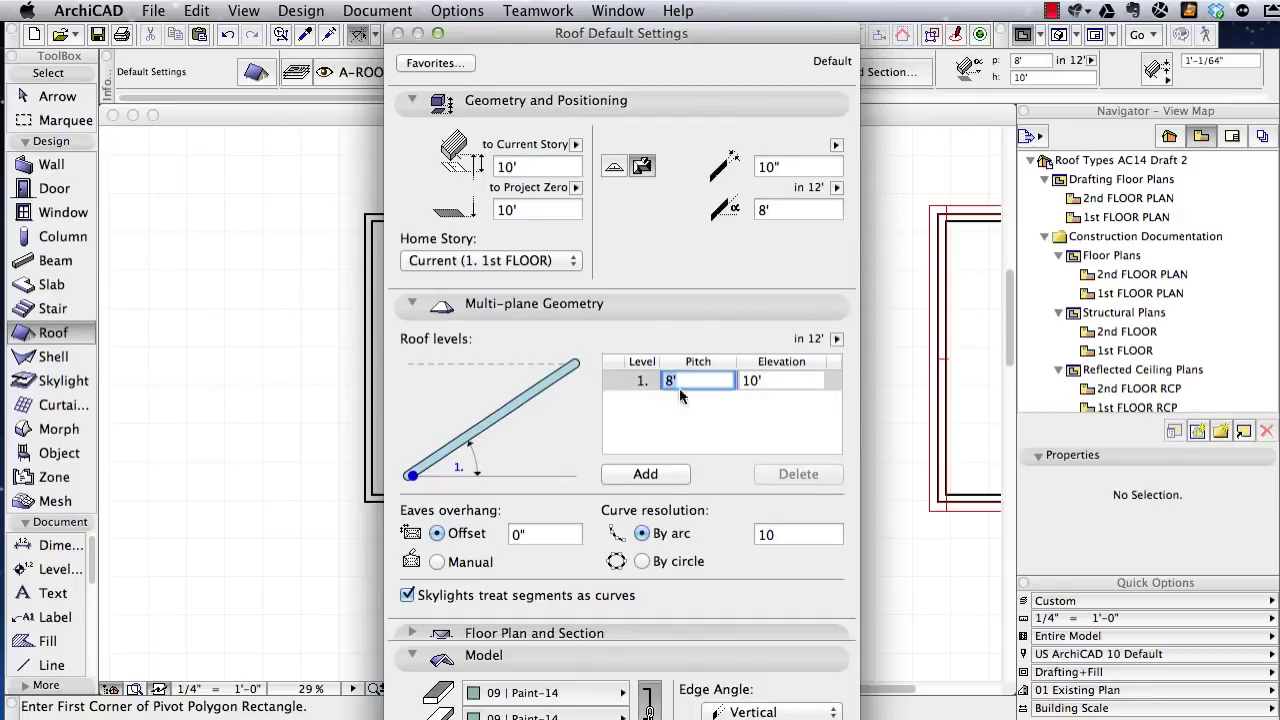
pyautogui.write('6')
pyautogui.click(806, 212)
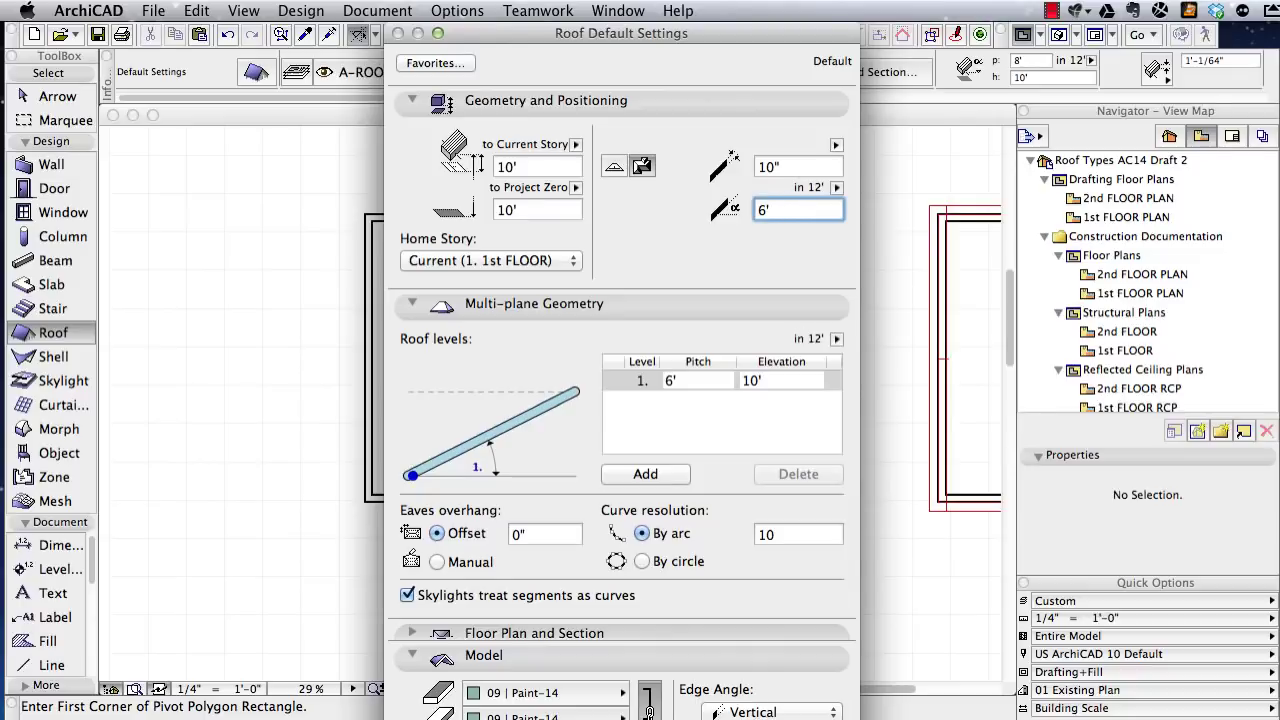
pyautogui.press('Return')
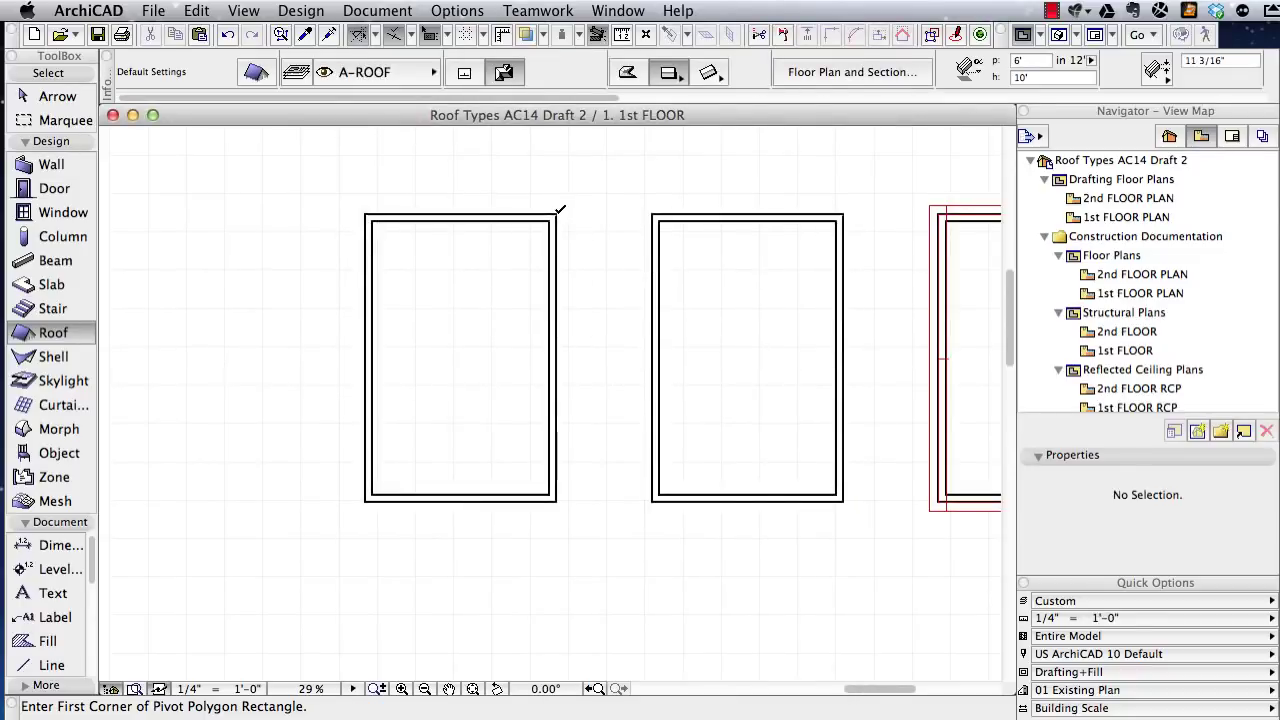
pyautogui.click(556, 214)
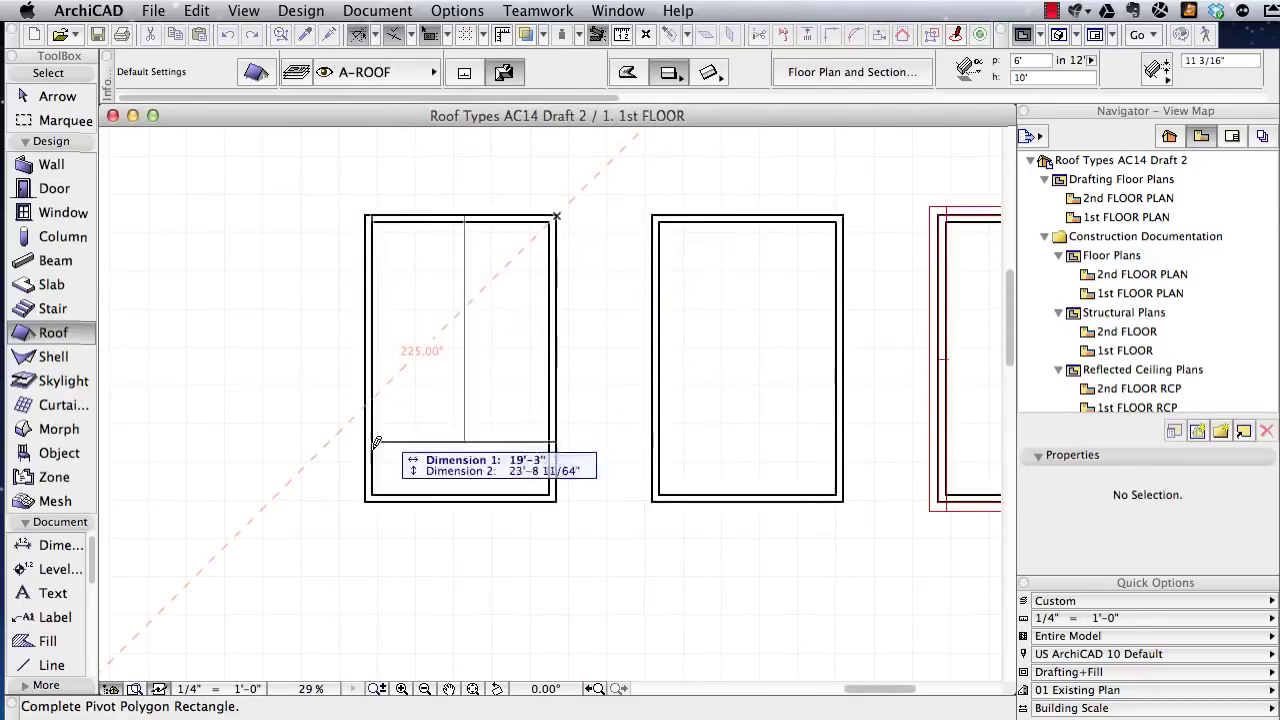
pyautogui.click(366, 499)
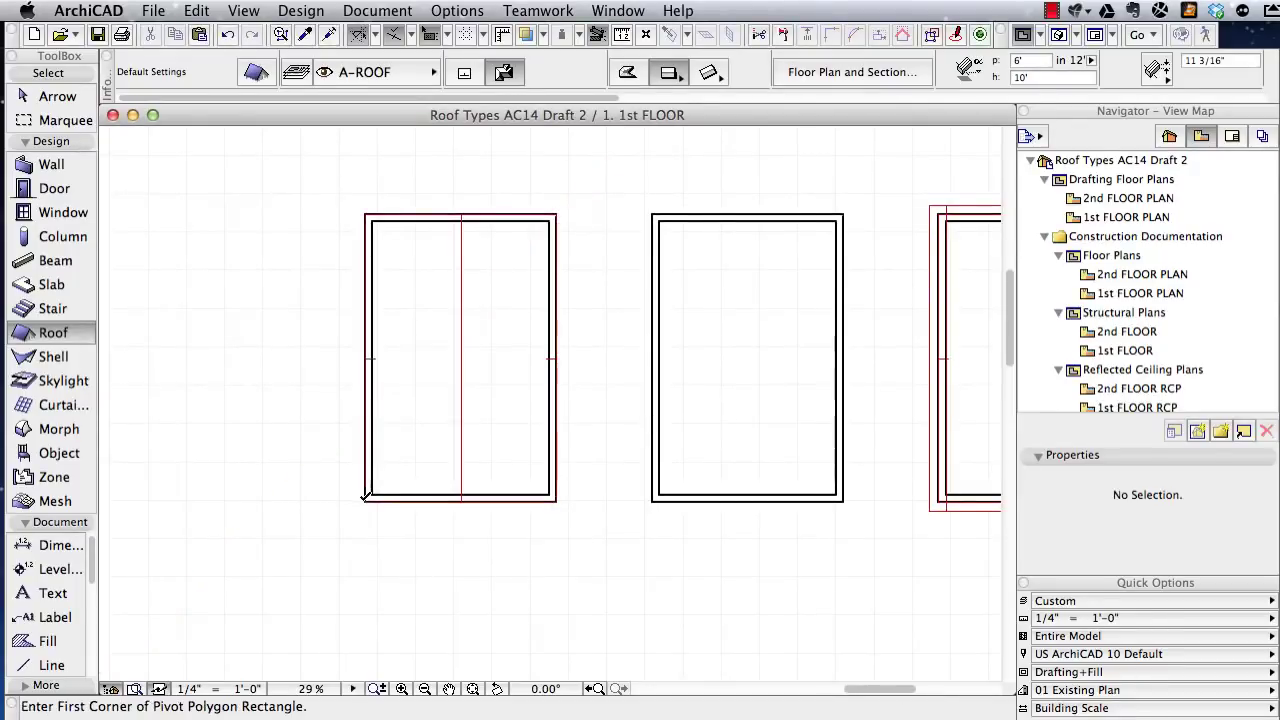
# - Enclose the newly roofed building in a marquee and show only that building in 3D, viewed towards its open gable end
pyautogui.click(60, 120)
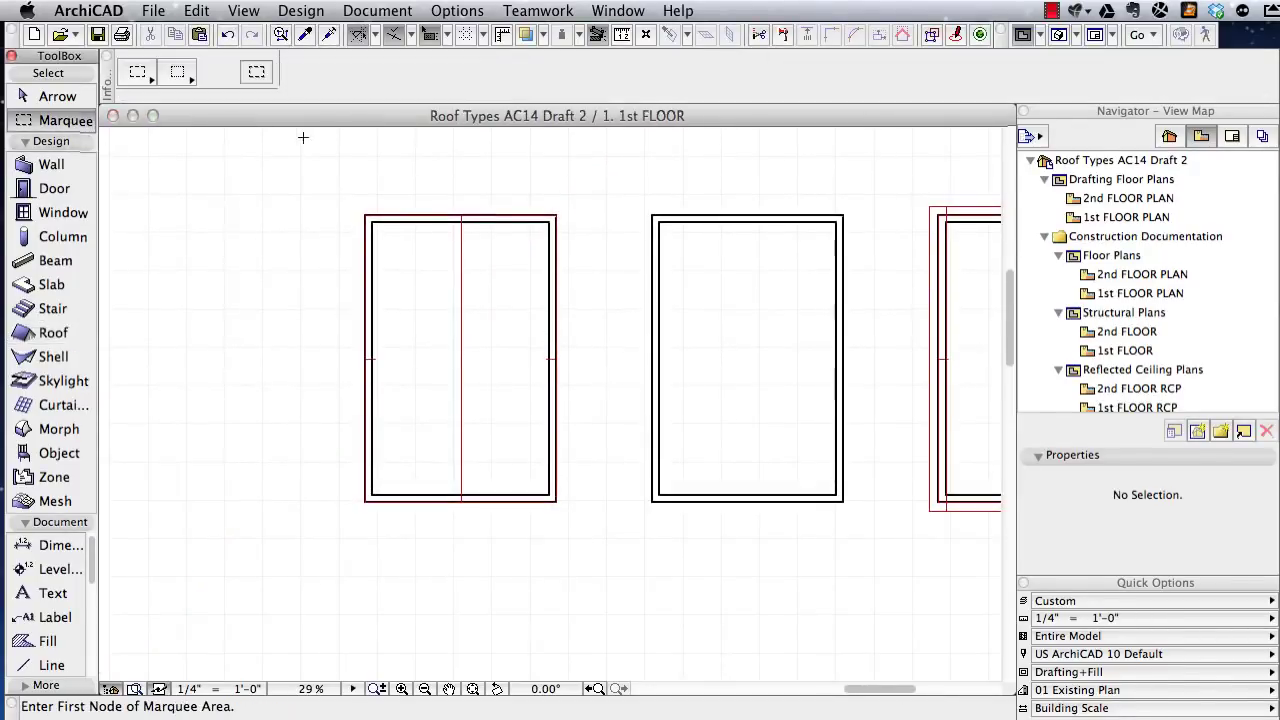
pyautogui.click(330, 187)
pyautogui.click(600, 531)
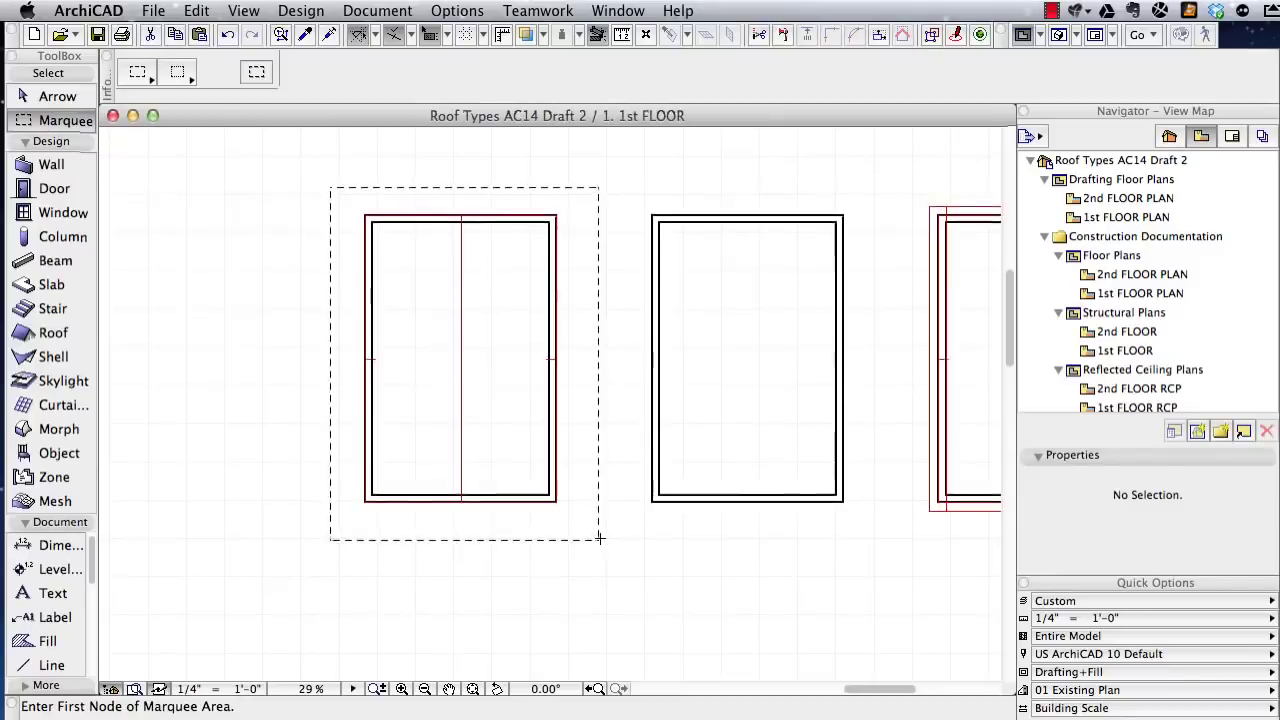
pyautogui.press('F5')
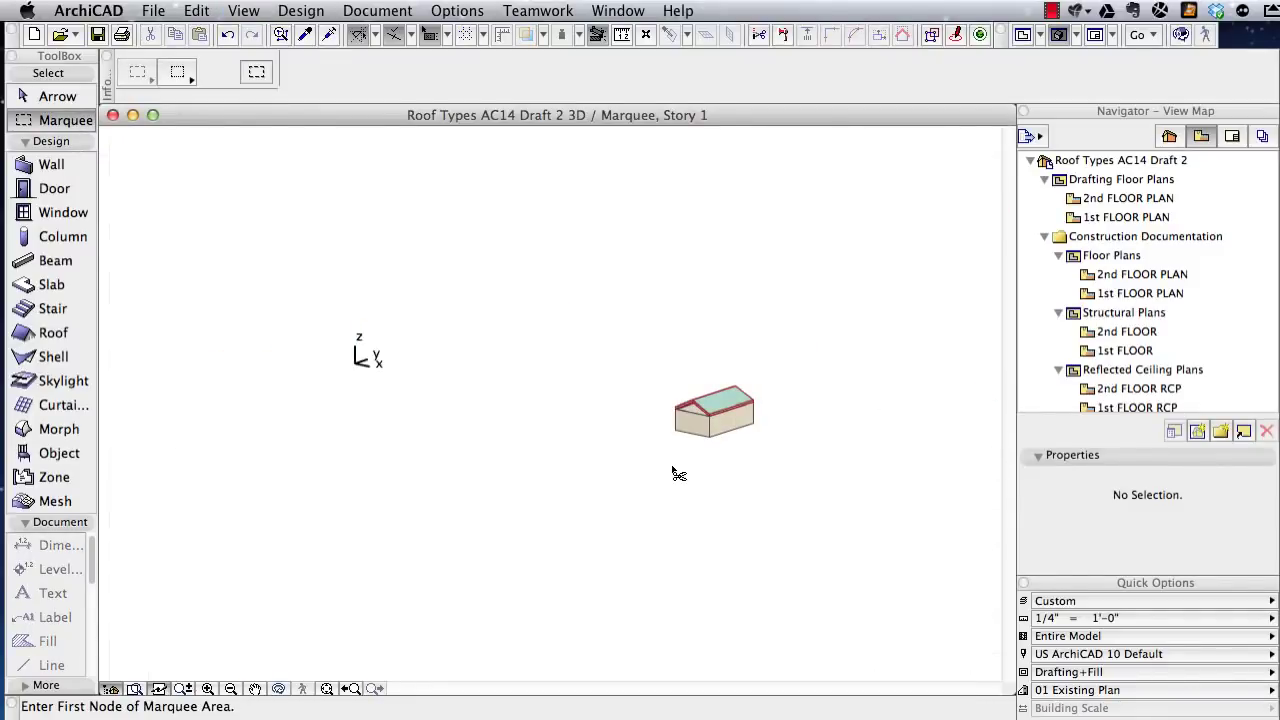
pyautogui.press('super+apostrophe')
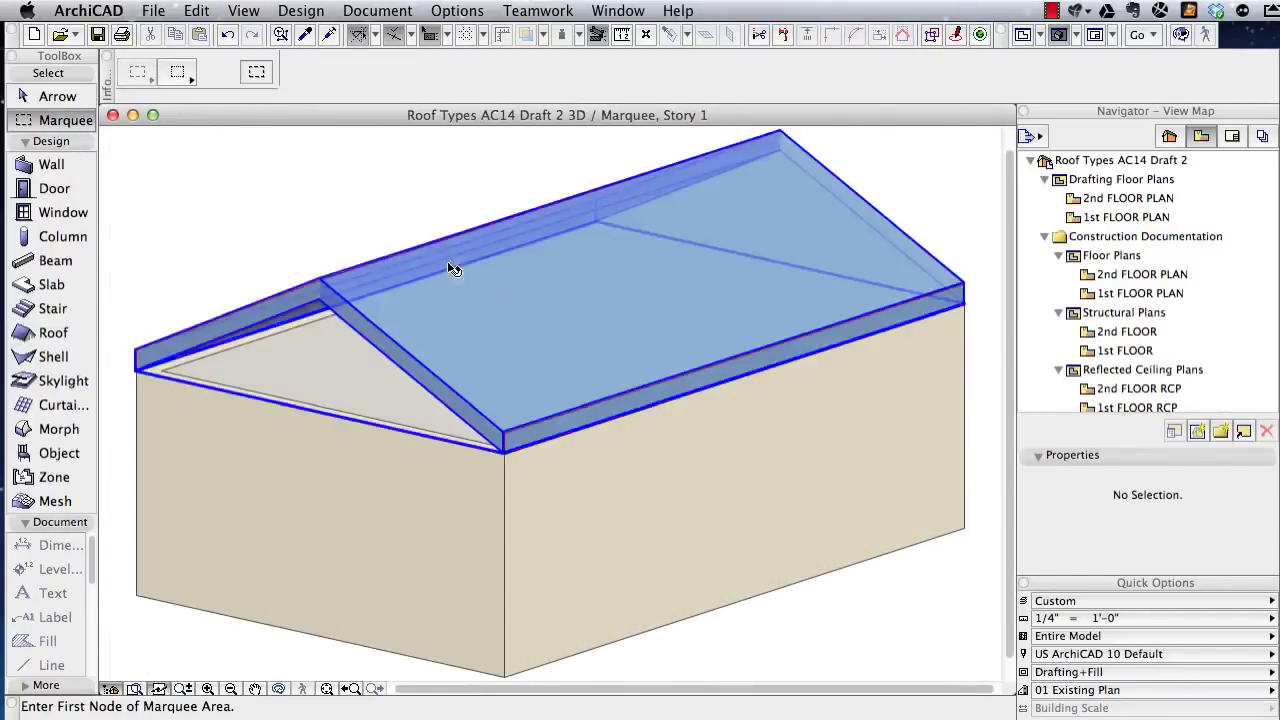
pyautogui.keyDown('shift'); pyautogui.moveTo(451, 269); pyautogui.dragTo(590, 287, button='middle'); pyautogui.keyUp('shift')
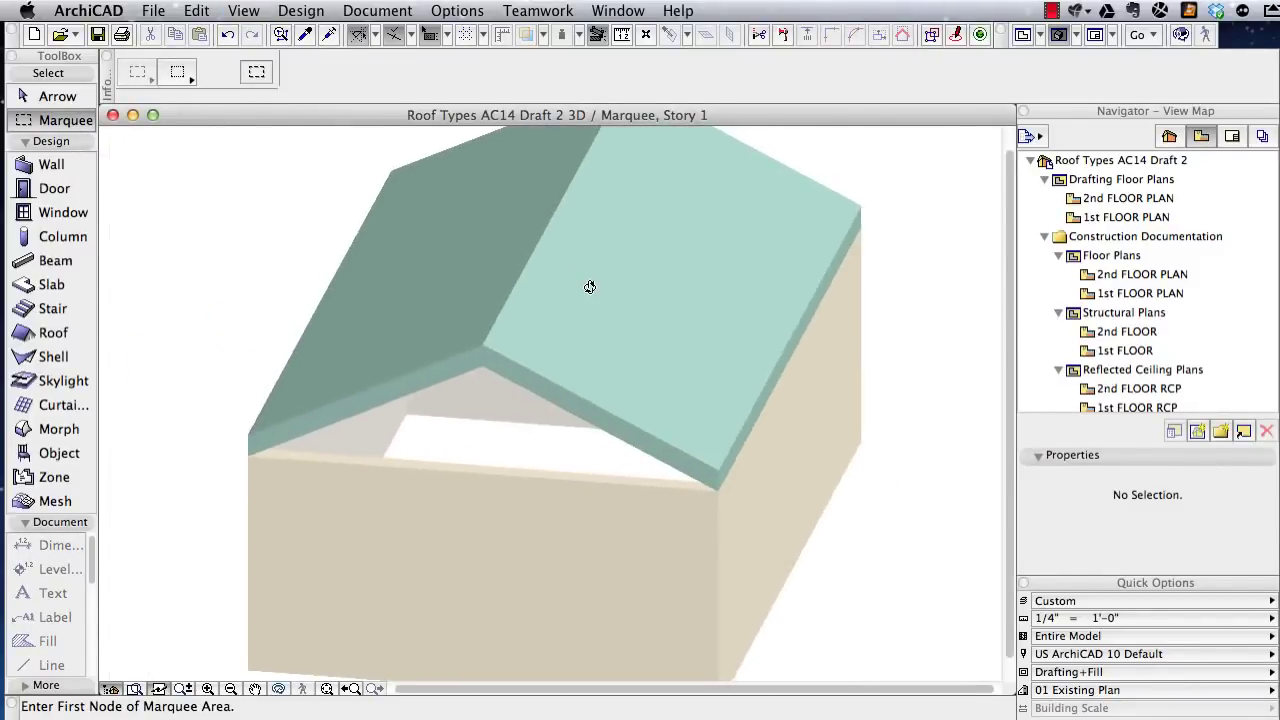
# - Try moving the multi-plane roof's ridge off-centre towards the darker slope's eave, and undo the move
pyautogui.click(522, 280)
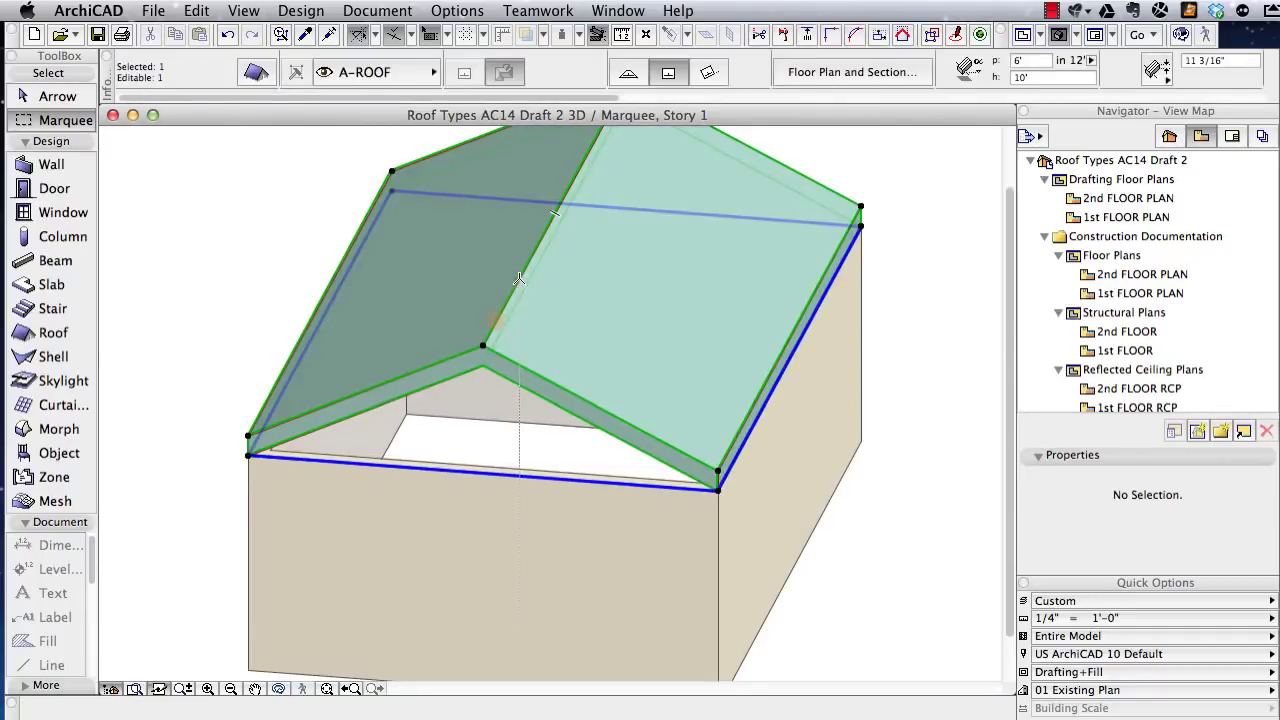
pyautogui.click(532, 288)
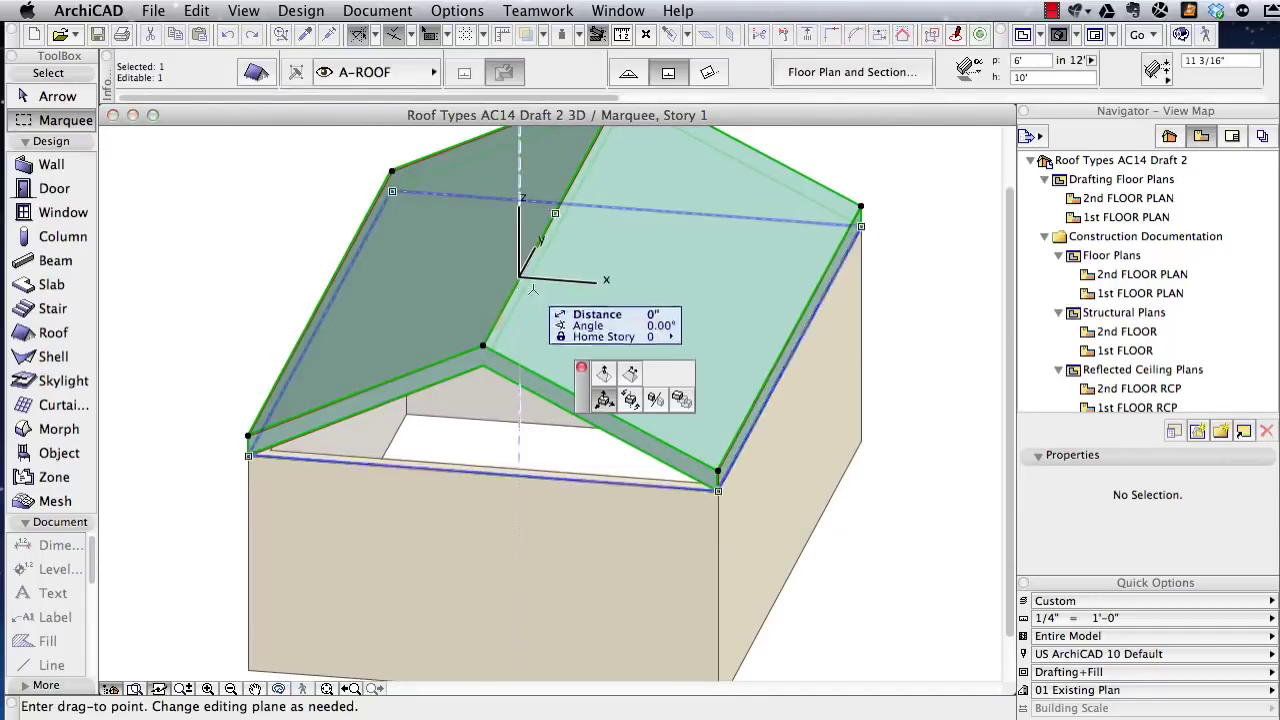
pyautogui.click(629, 374)
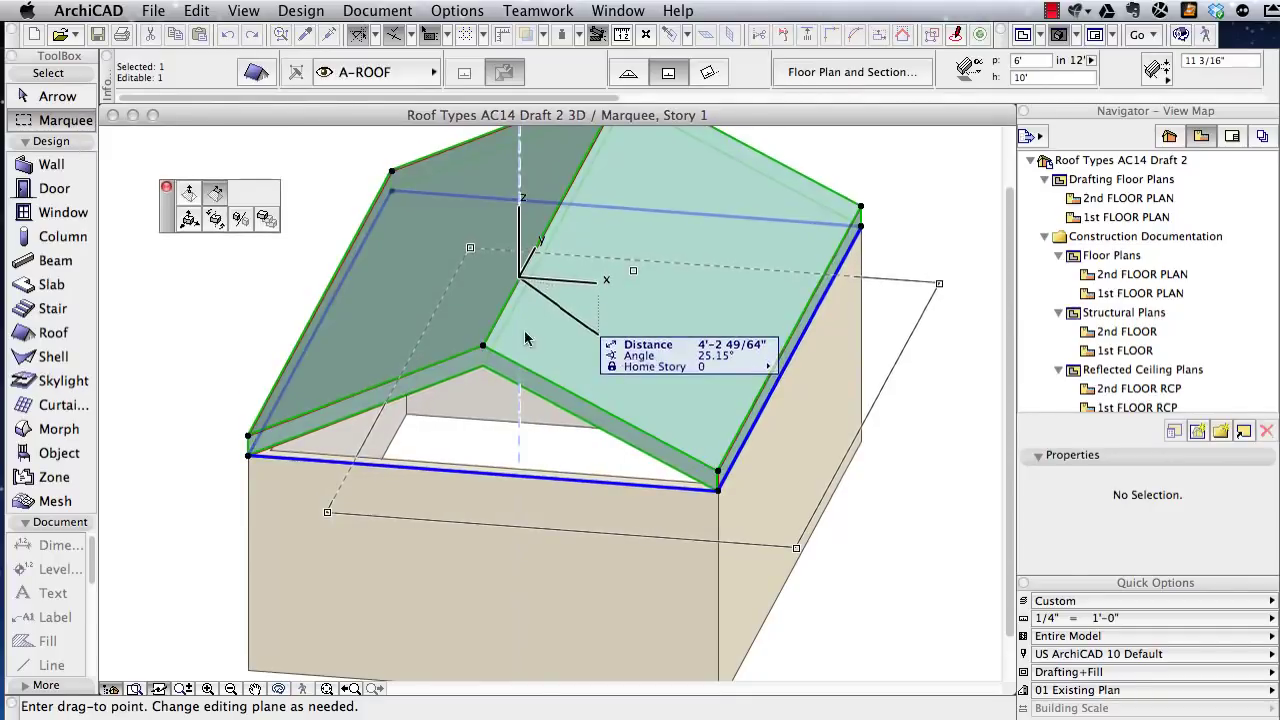
pyautogui.click(390, 317)
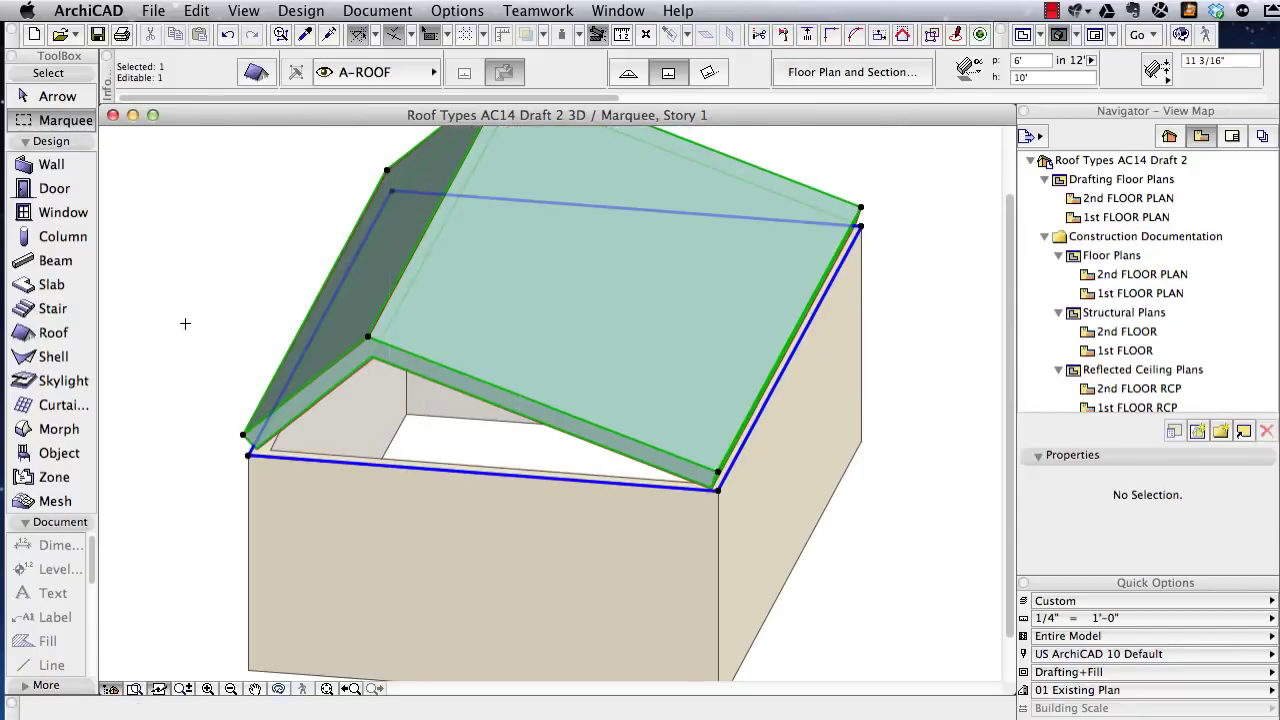
pyautogui.press('Escape')
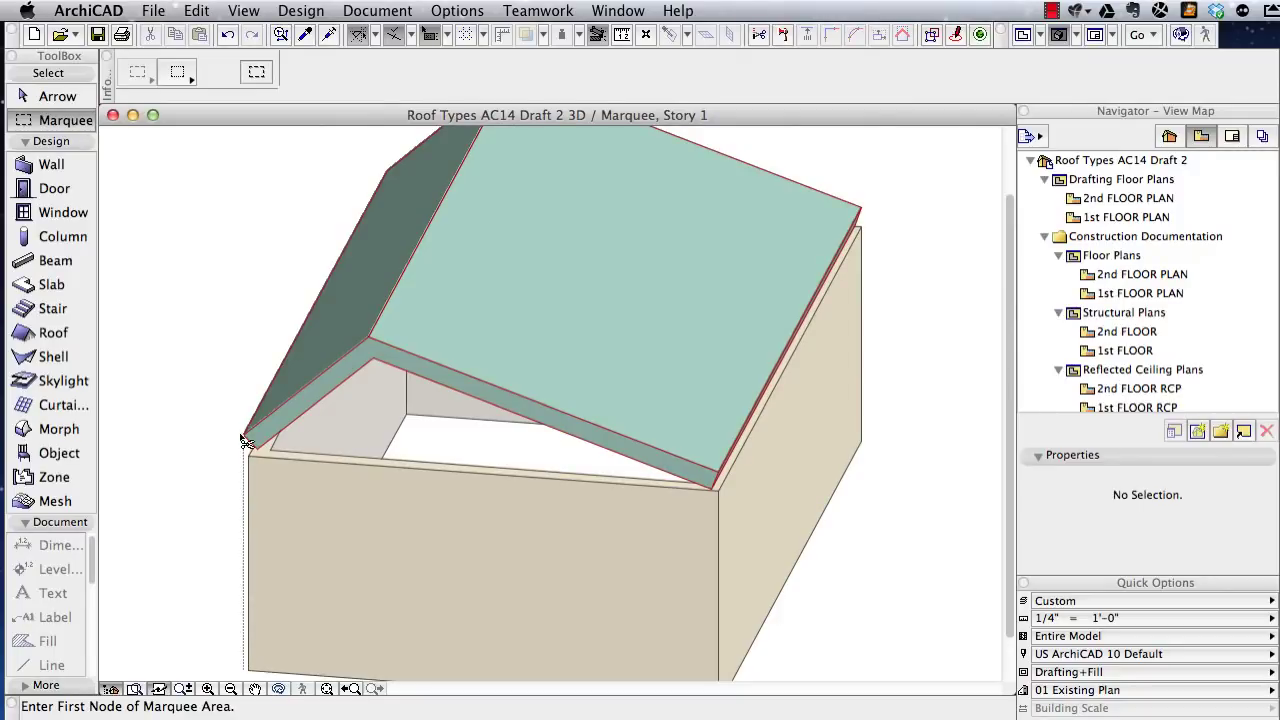
pyautogui.press('super+a')
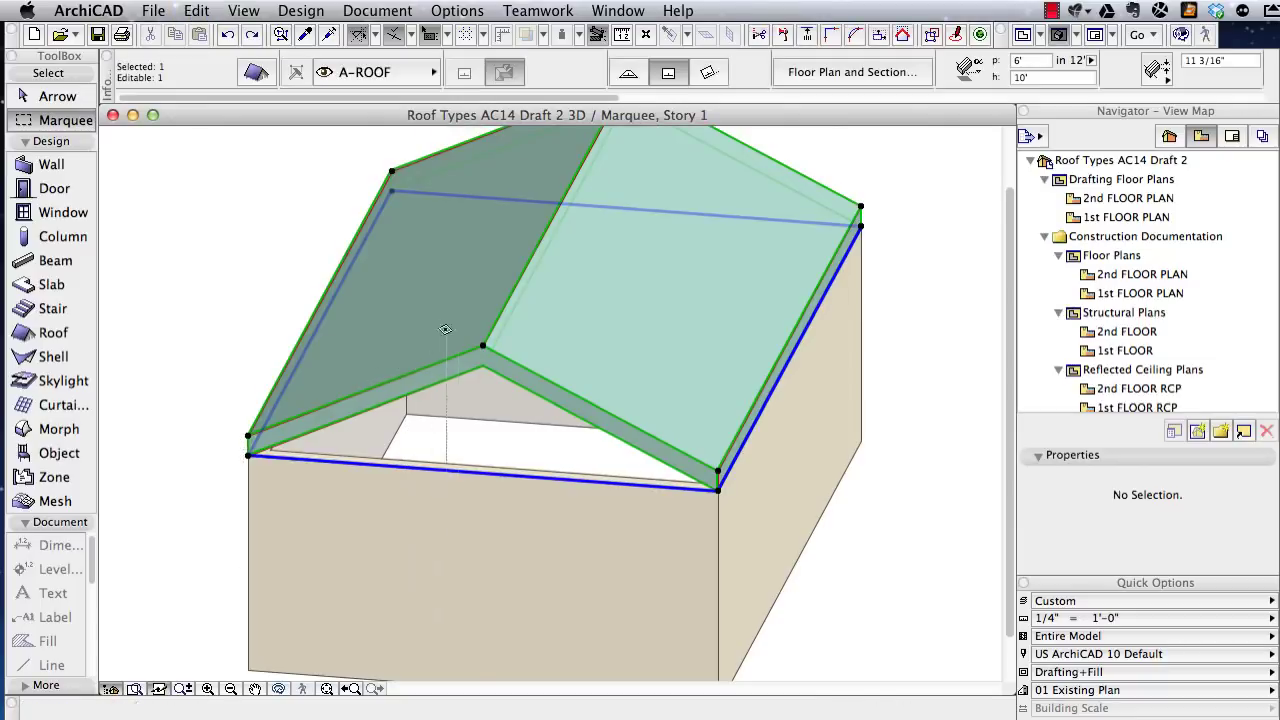
# - Split the multi-plane gable roof into single-plane roofs and check that the lighter slope can be selected separately
pyautogui.rightClick(446, 220)
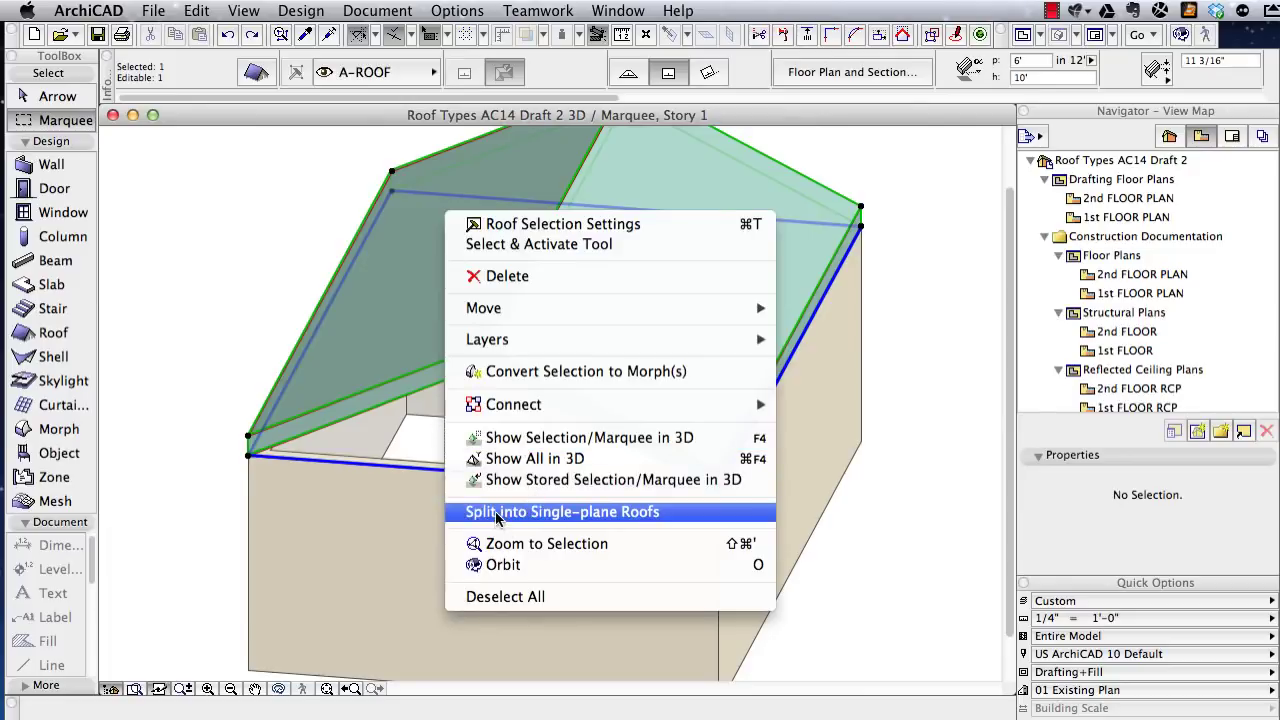
pyautogui.click(640, 516)
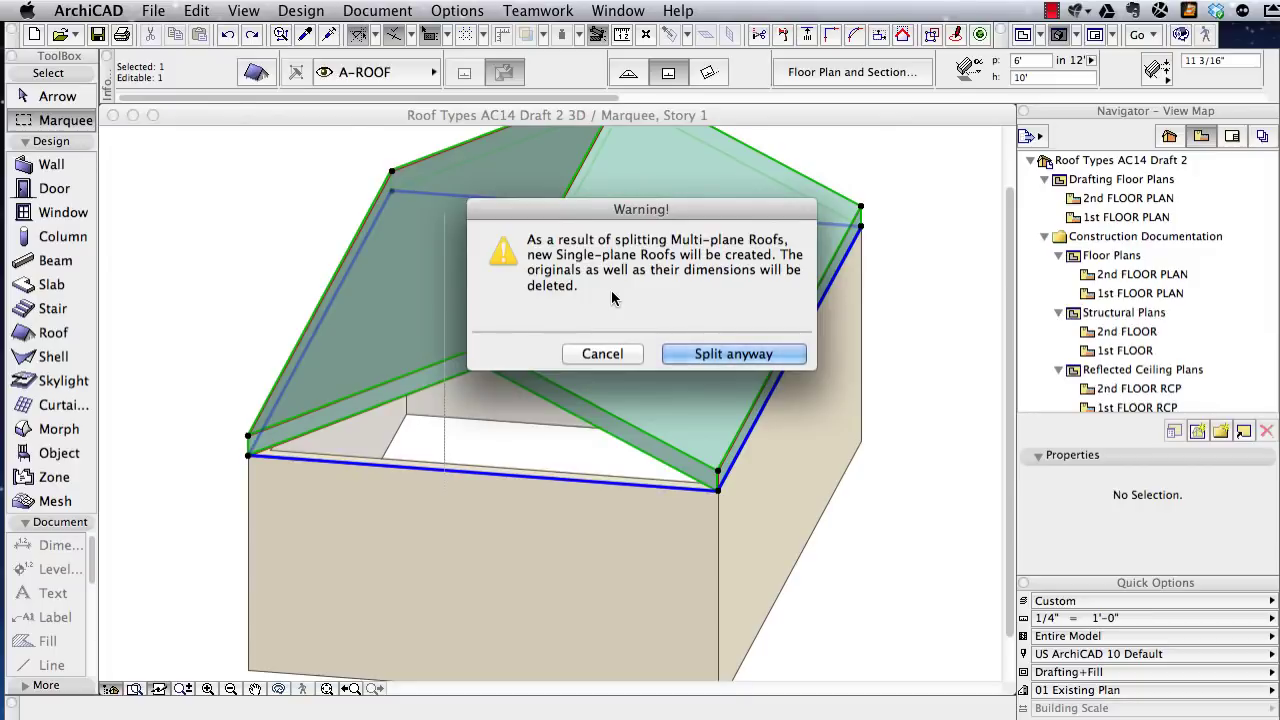
pyautogui.click(690, 354)
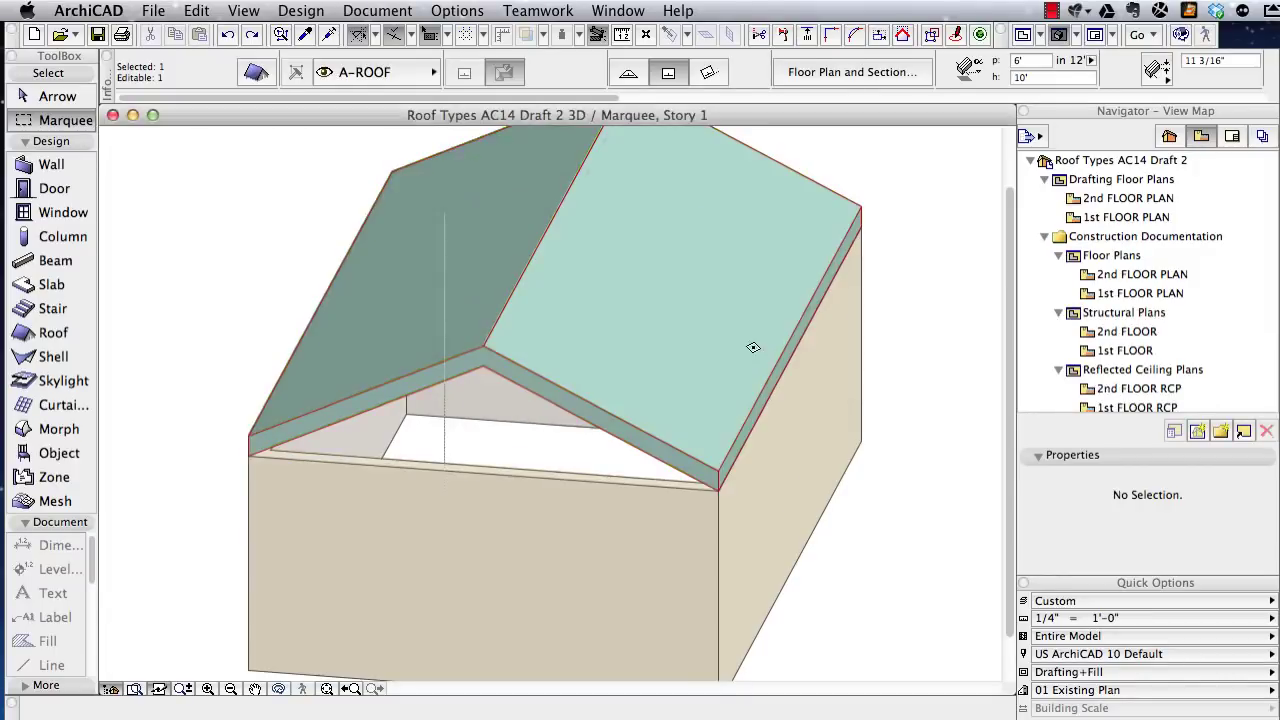
pyautogui.keyDown('shift'); pyautogui.click(682, 364); pyautogui.keyUp('shift')
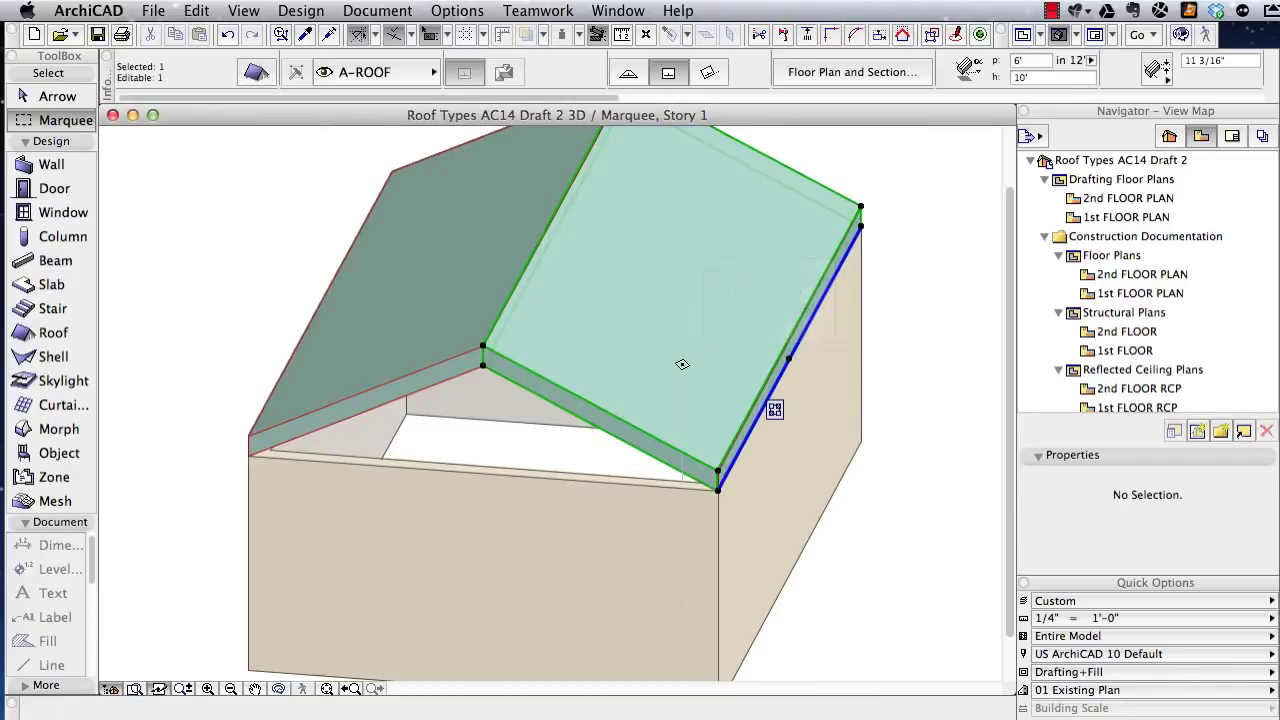
pyautogui.press('Escape')
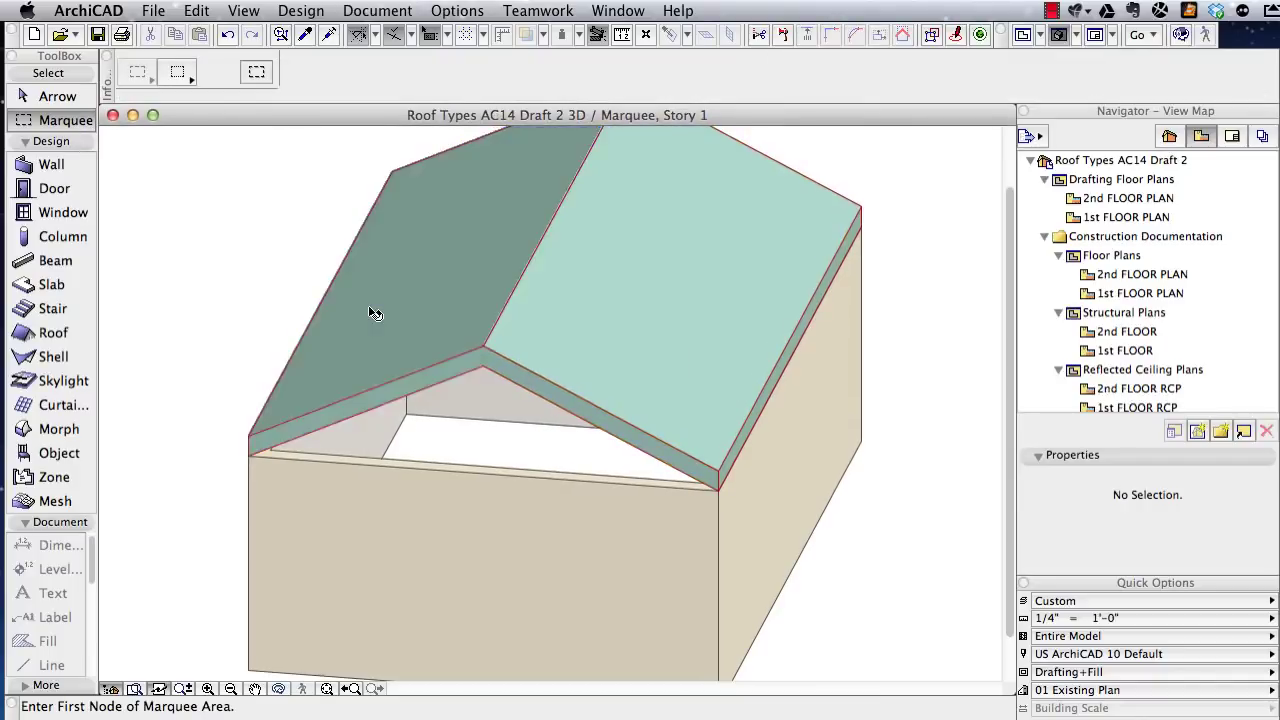
# - Raise the darker single-plane roof to a pivot line height of 15' and inspect the offset slopes from a lower angle
pyautogui.keyDown('shift'); pyautogui.click(372, 311); pyautogui.keyUp('shift')
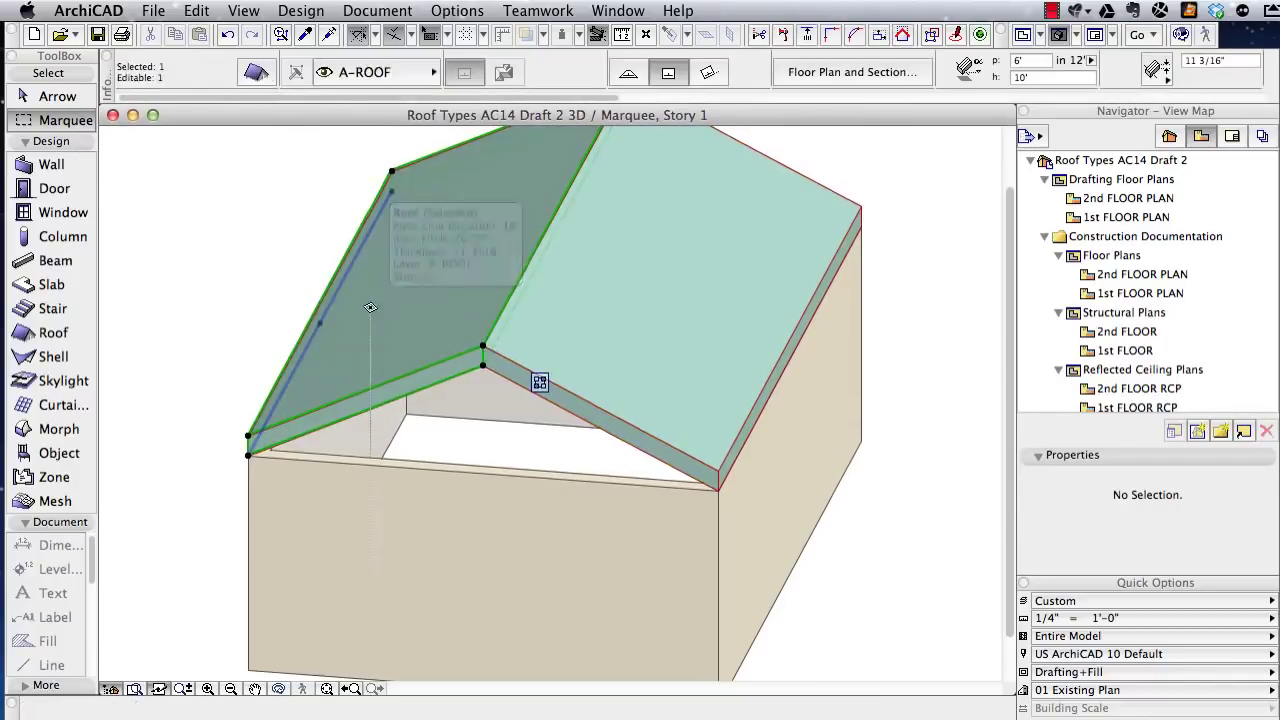
pyautogui.click(1052, 79)
pyautogui.write('15')
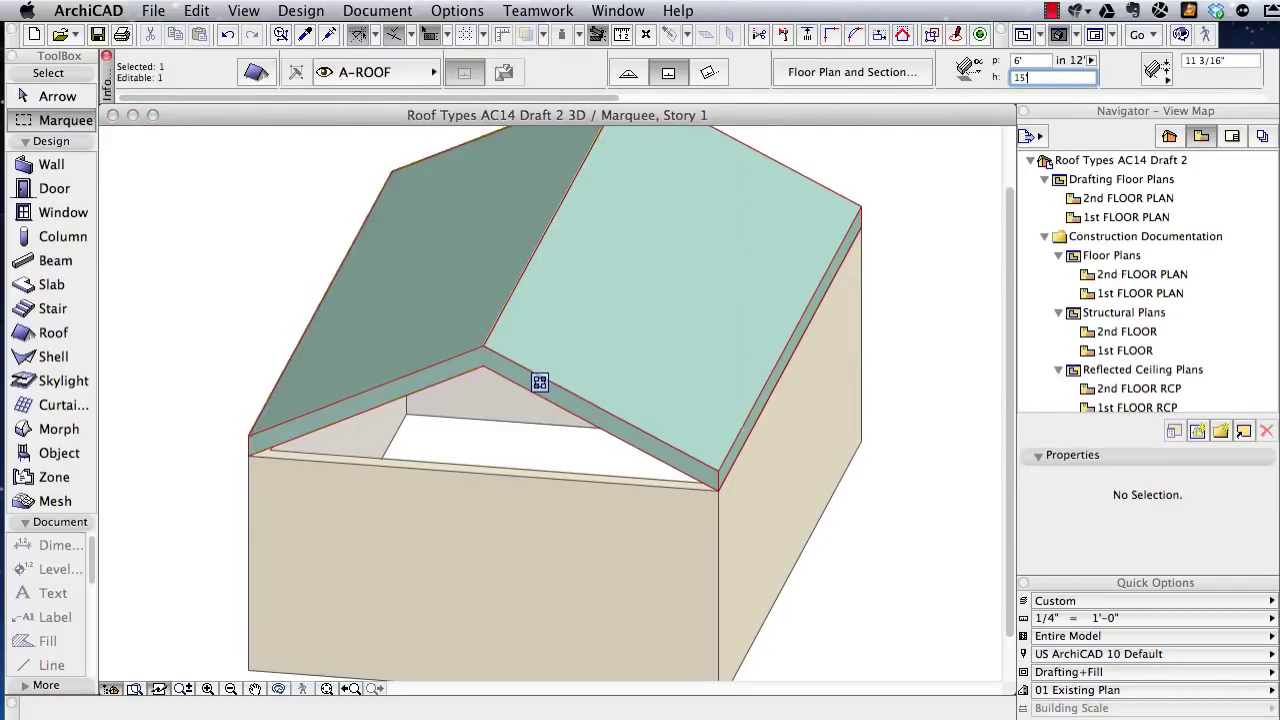
pyautogui.press('Return')
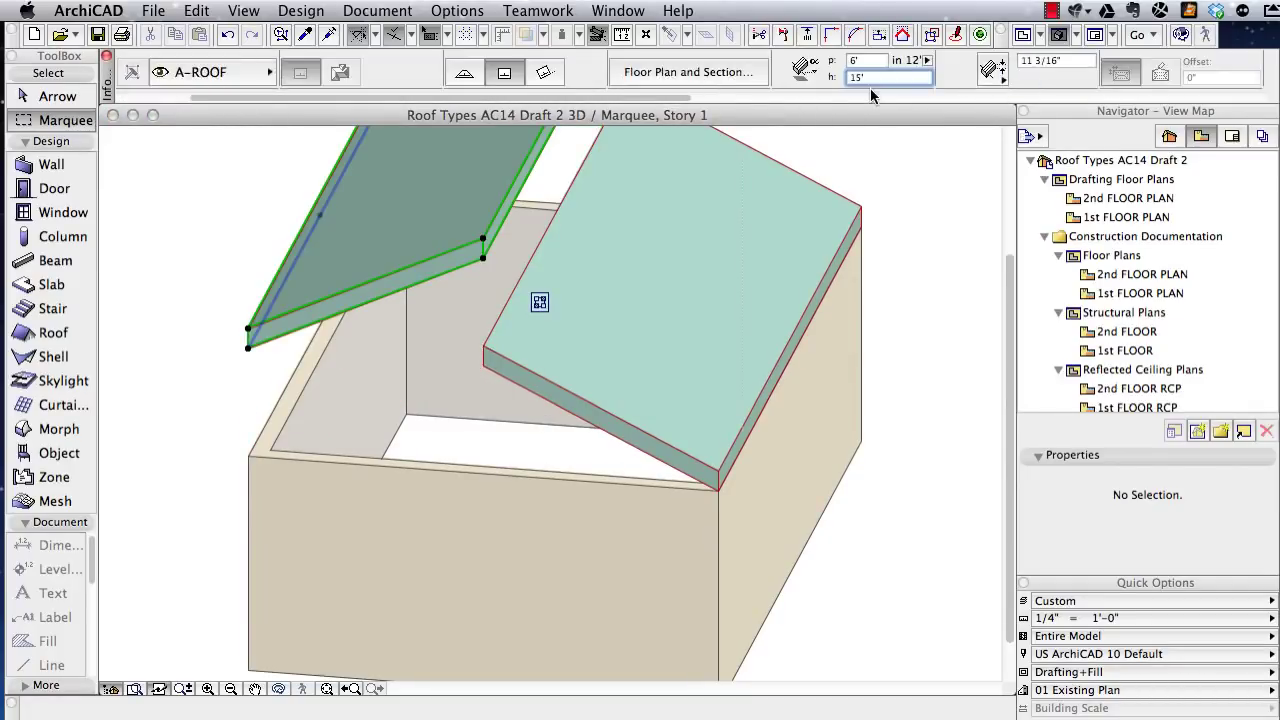
pyautogui.click(875, 193)
pyautogui.keyDown('shift'); pyautogui.moveTo(875, 195); pyautogui.dragTo(933, 302, button='middle'); pyautogui.keyUp('shift')
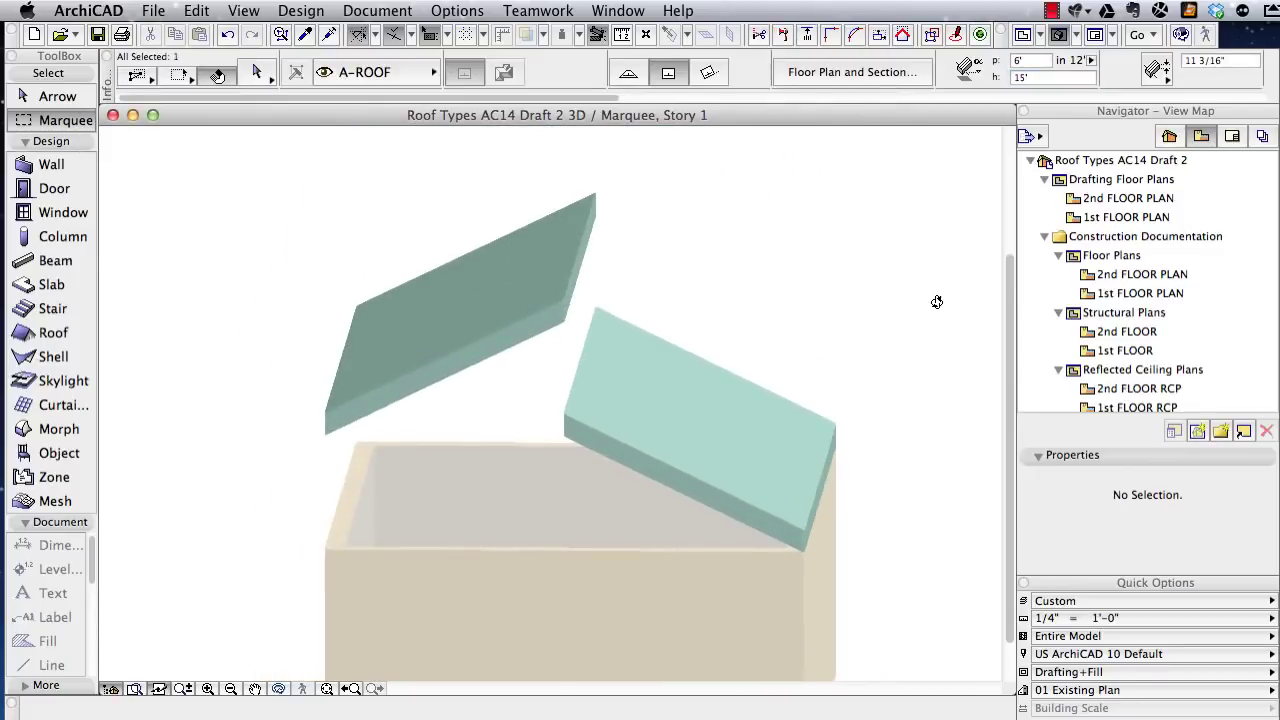
pyautogui.press('Escape')
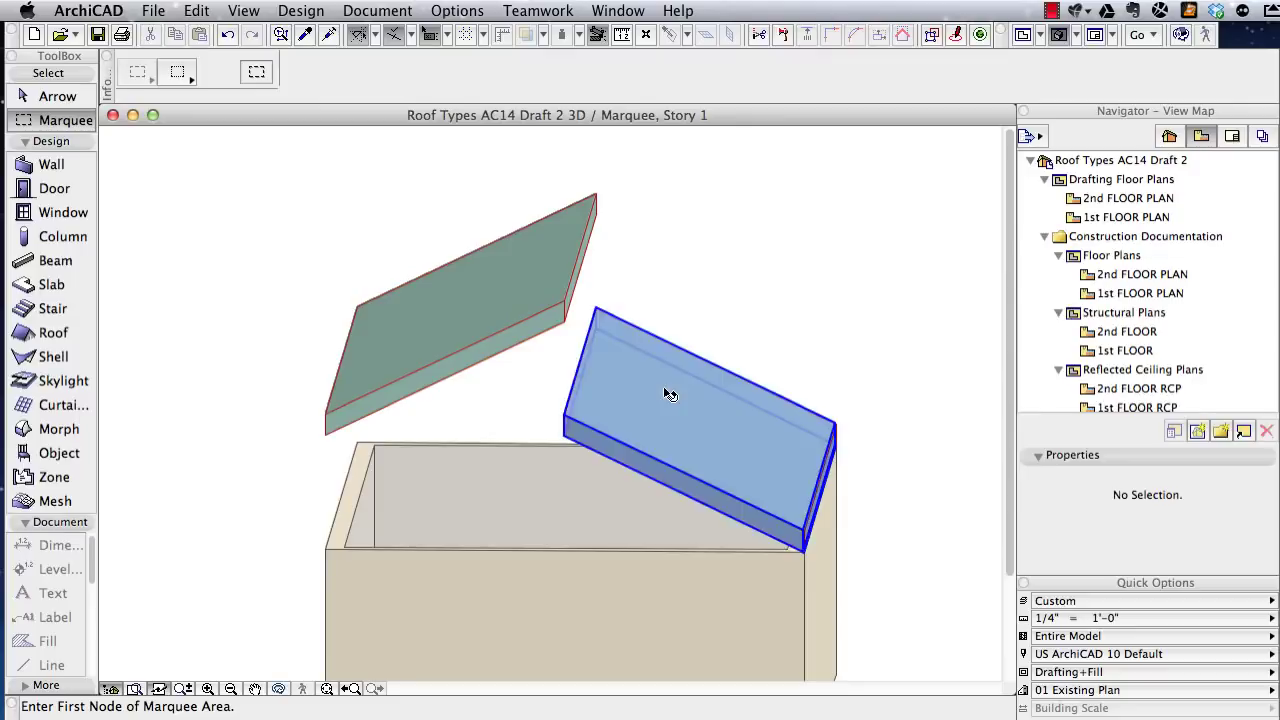
# - Trim the raised darker roof to the plane of the lower, lighter roof
pyautogui.keyDown('shift'); pyautogui.click(666, 391); pyautogui.keyUp('shift')
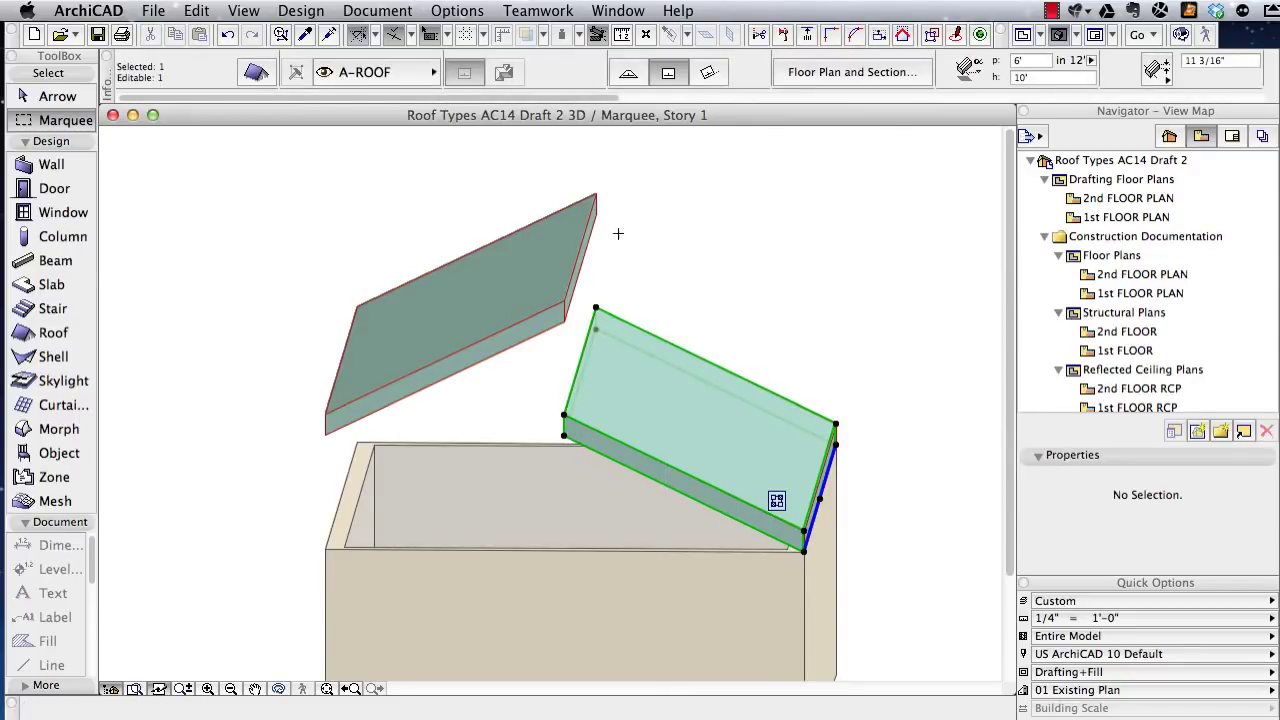
pyautogui.keyDown('super'); pyautogui.click(586, 232); pyautogui.keyUp('super')
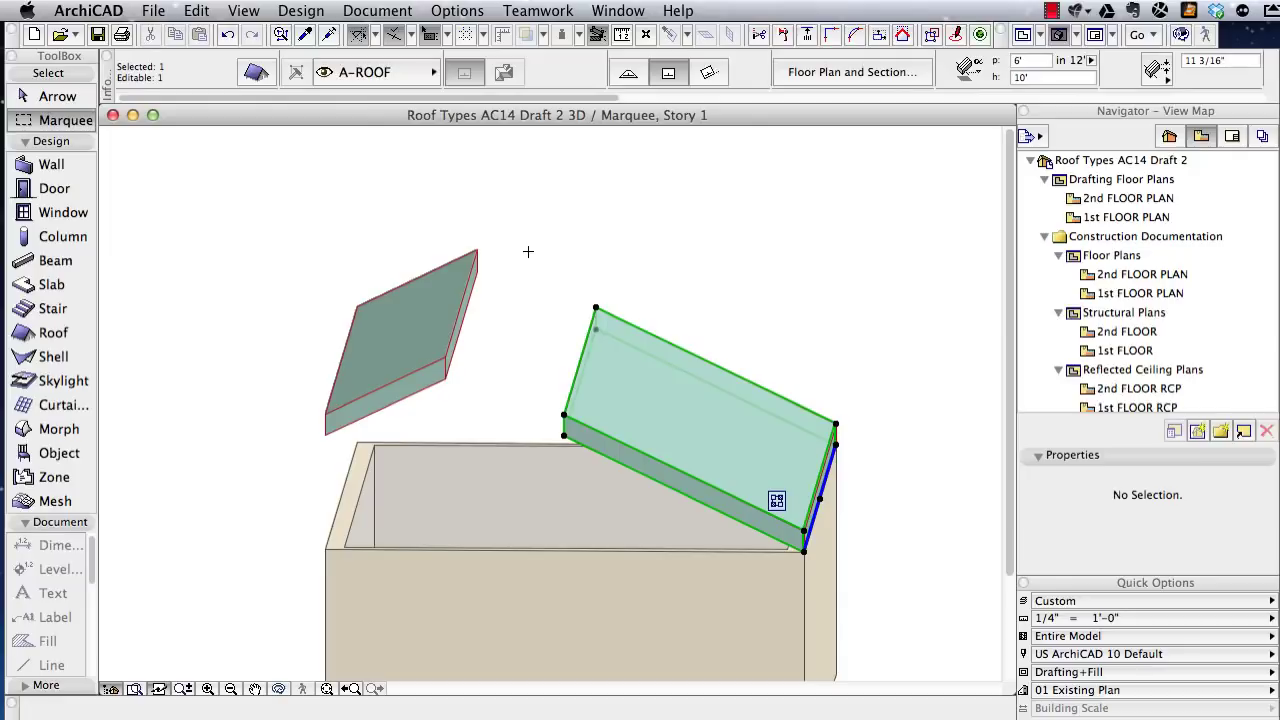
# - Extend the upper edge of the lighter single-plane roof to the plane of the darker, raised roof
pyautogui.press('Escape')
pyautogui.keyDown('shift'); pyautogui.click(475, 305); pyautogui.keyUp('shift')
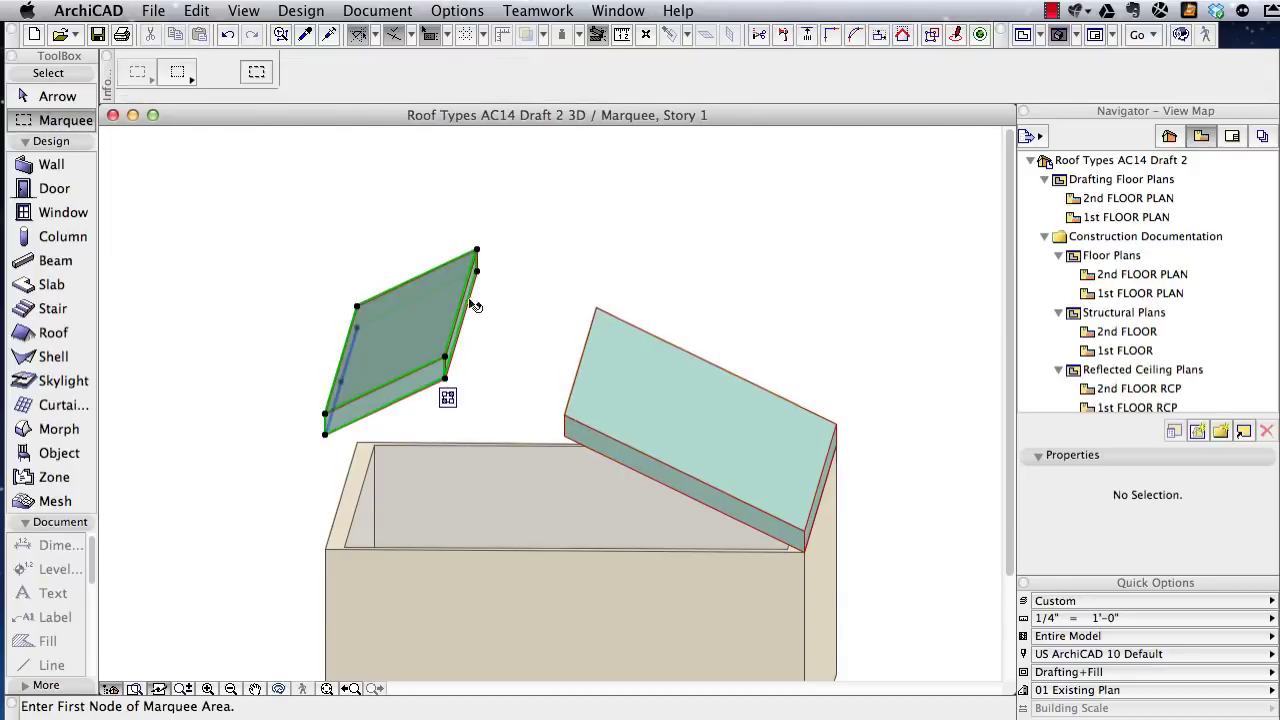
pyautogui.keyDown('super'); pyautogui.click(590, 330); pyautogui.keyUp('super')
pyautogui.press('Escape')
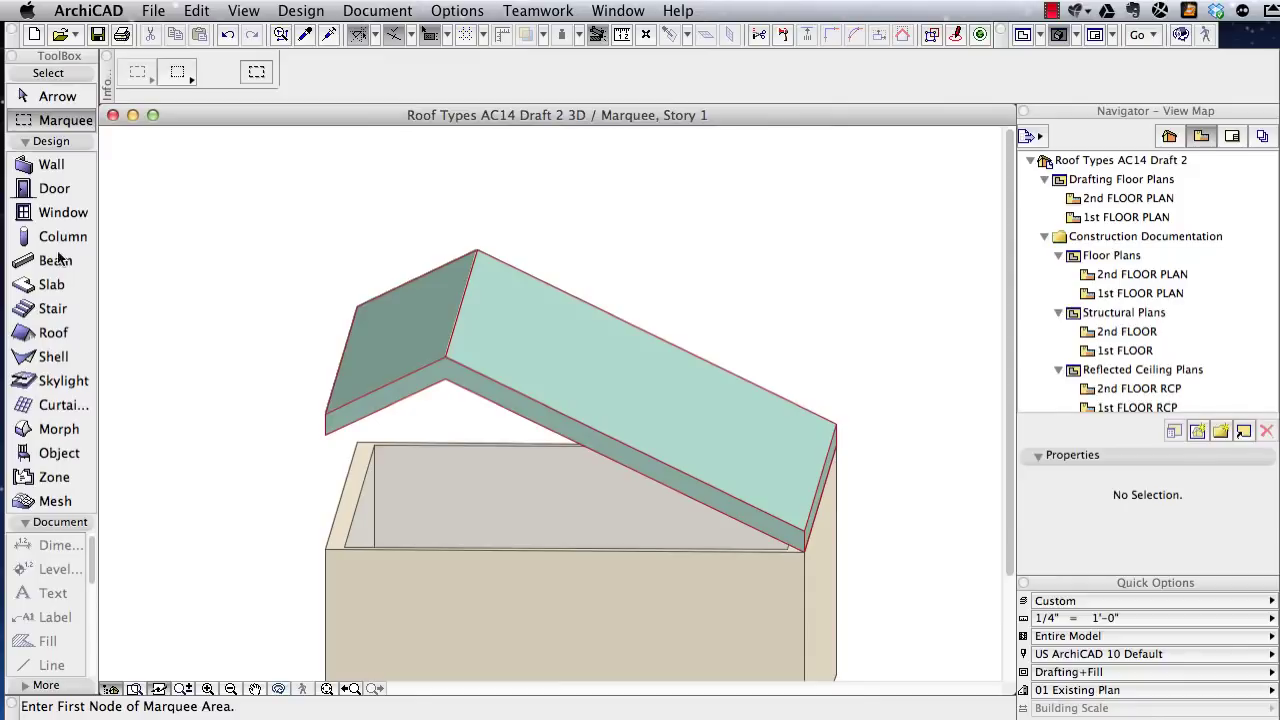
# - Select all the walls of the building and set their top height to 20'
pyautogui.click(40, 167)
pyautogui.press('super+a')
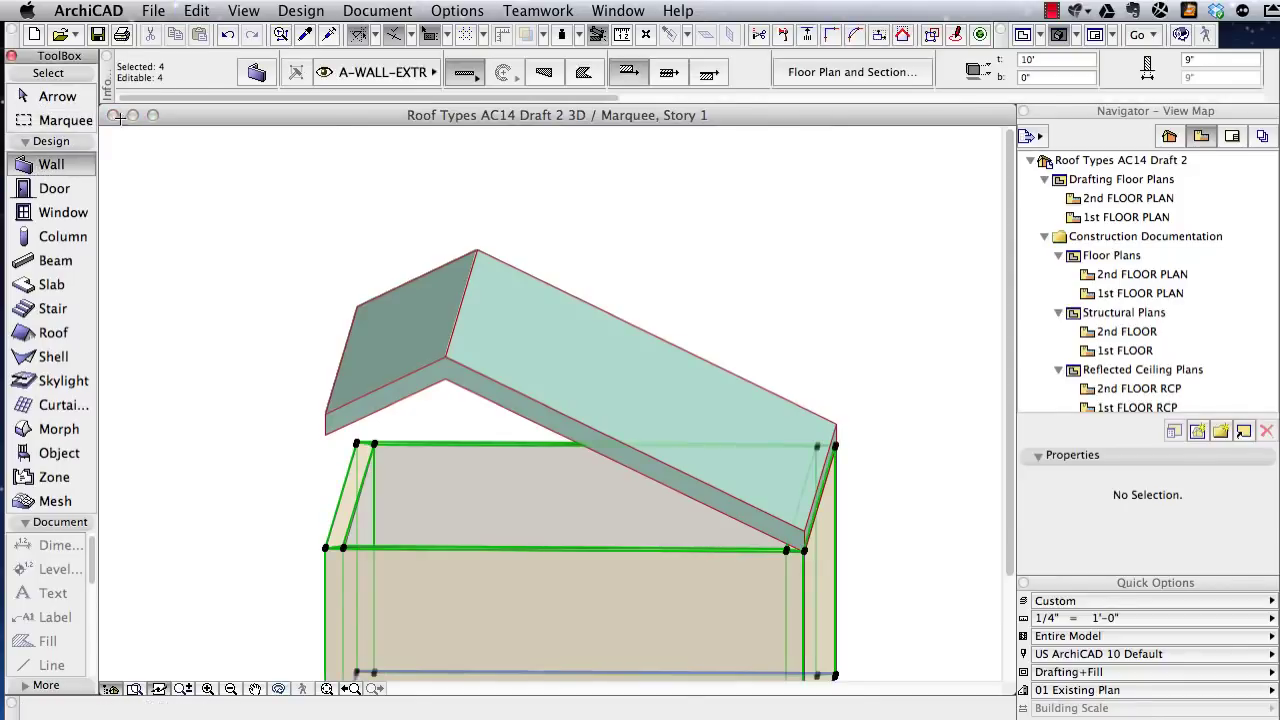
pyautogui.click(1040, 60)
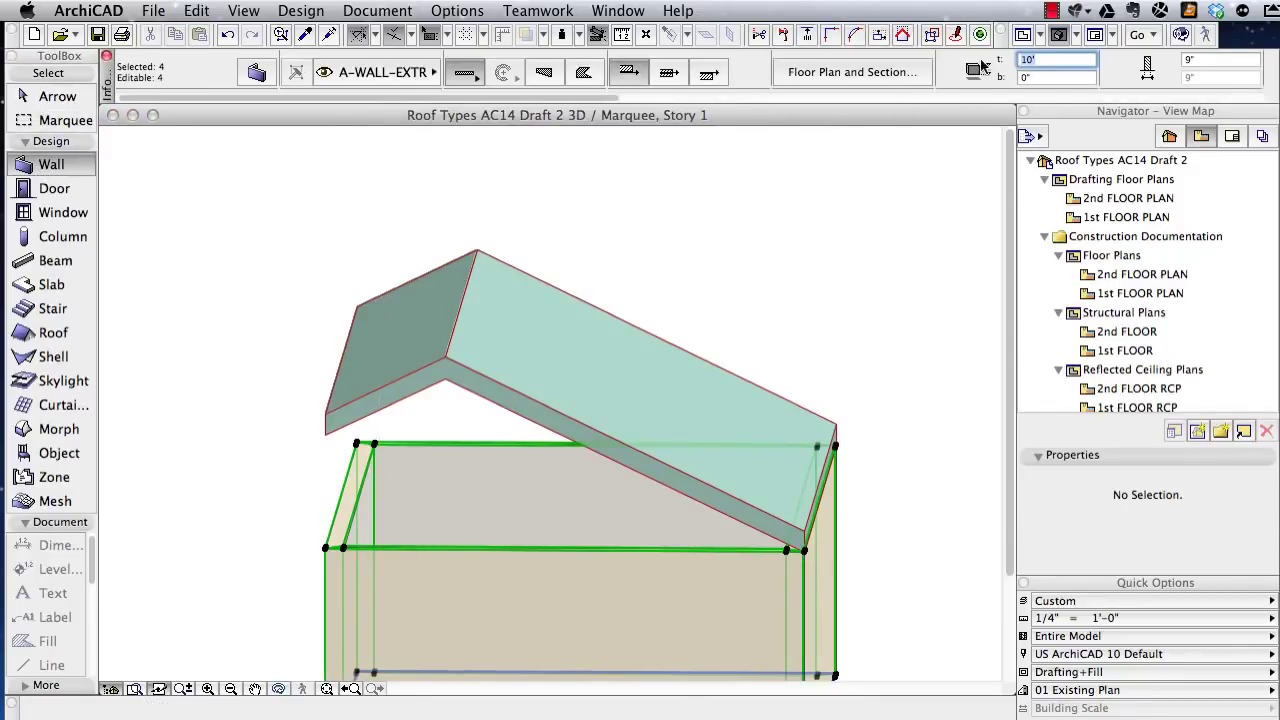
pyautogui.write('20')
pyautogui.press('Return')
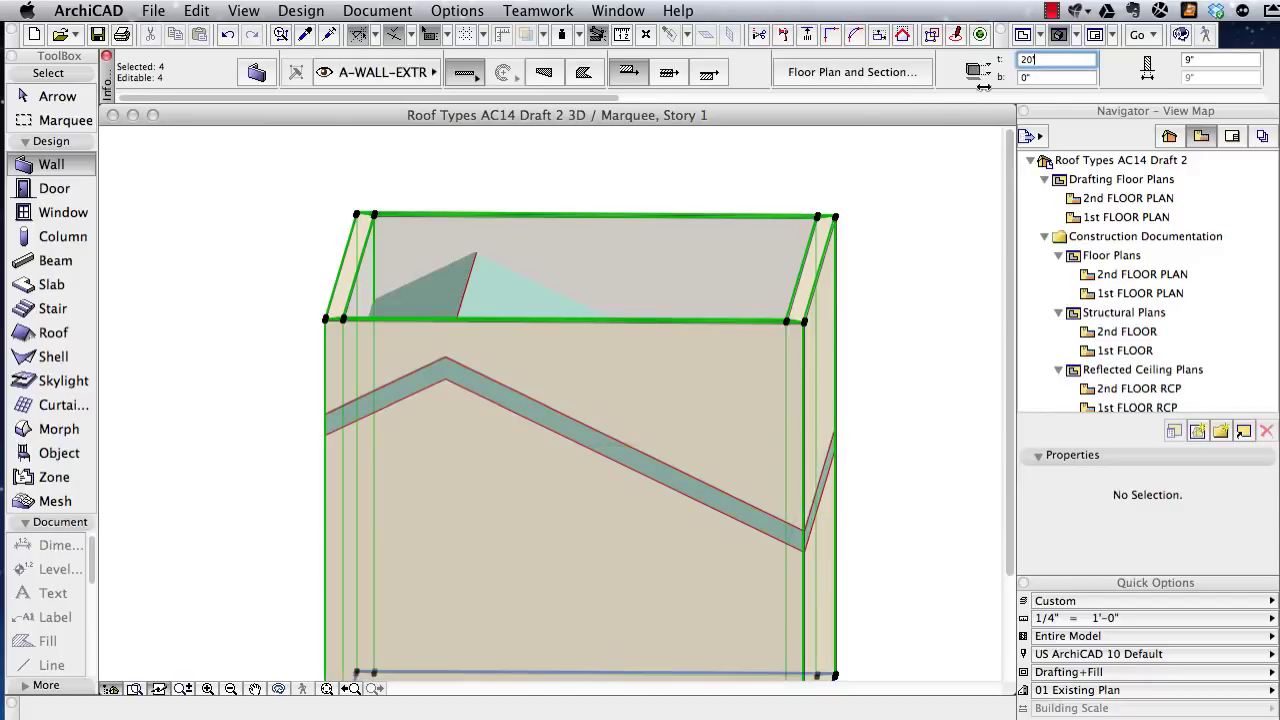
# - Trim the four walls to the undersides of both single-plane roofs using Trim Elements to Roof/Shell
pyautogui.keyDown('shift'); pyautogui.click(565, 422); pyautogui.keyUp('shift')
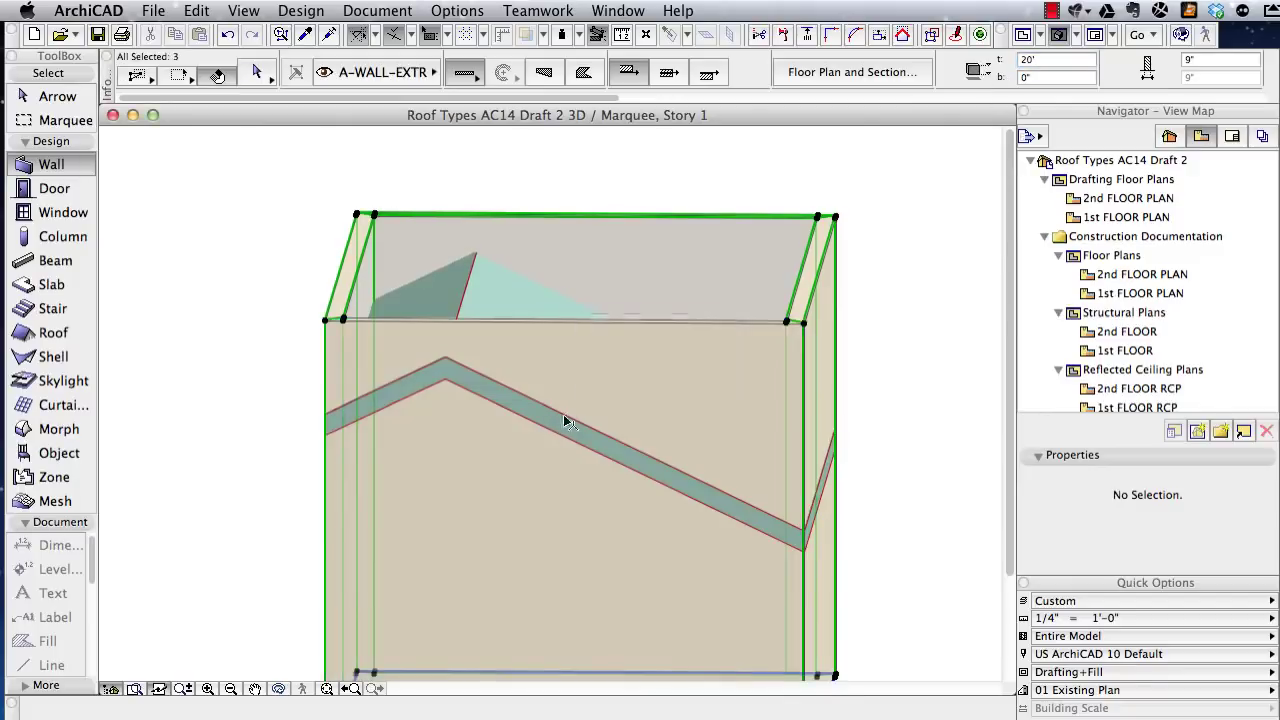
pyautogui.keyDown('shift'); pyautogui.click(671, 426); pyautogui.keyUp('shift')
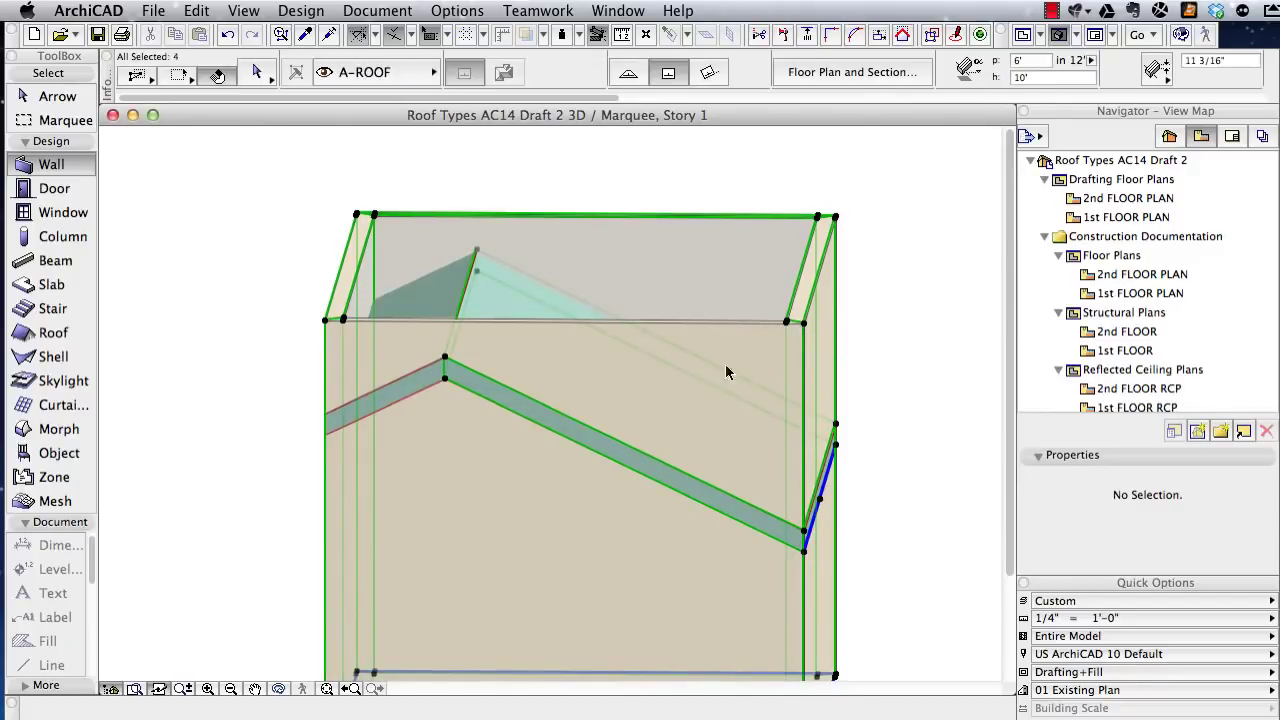
pyautogui.keyDown('shift'); pyautogui.click(411, 390); pyautogui.keyUp('shift')
pyautogui.keyDown('shift'); pyautogui.click(630, 314); pyautogui.keyUp('shift')
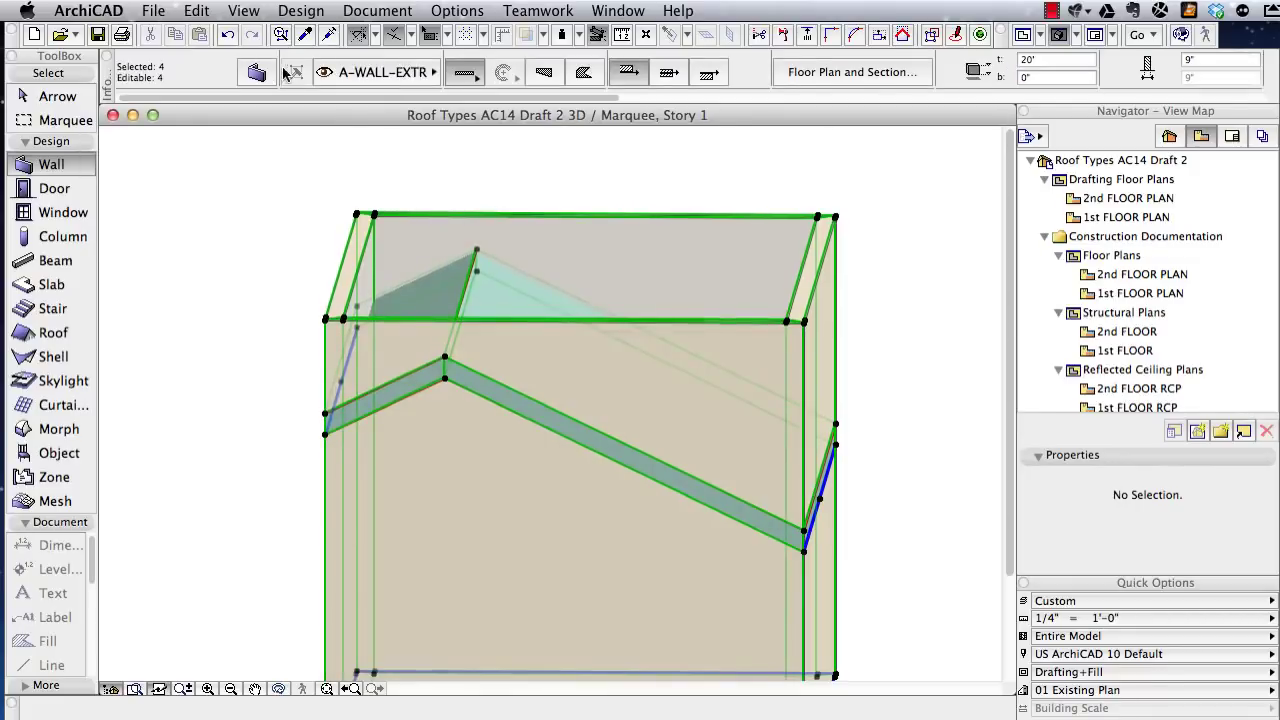
pyautogui.click(313, 12)
pyautogui.moveTo(442, 213)
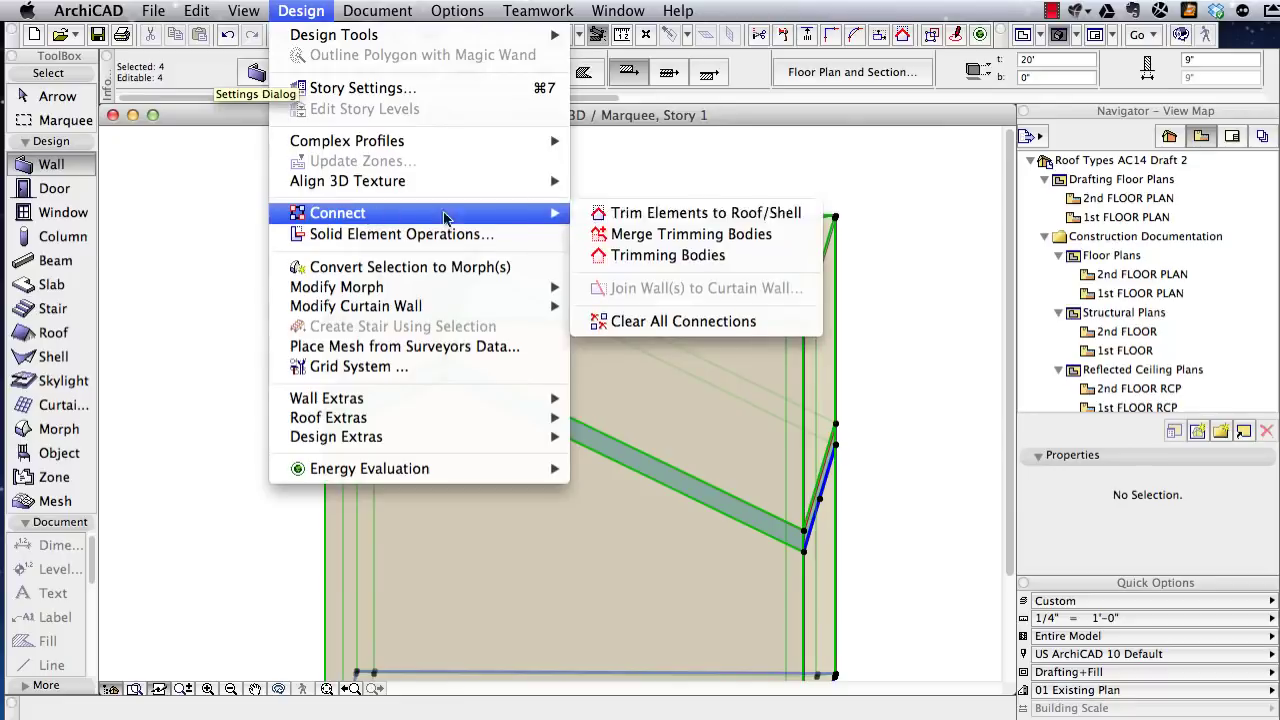
pyautogui.click(670, 214)
pyautogui.click(878, 440)
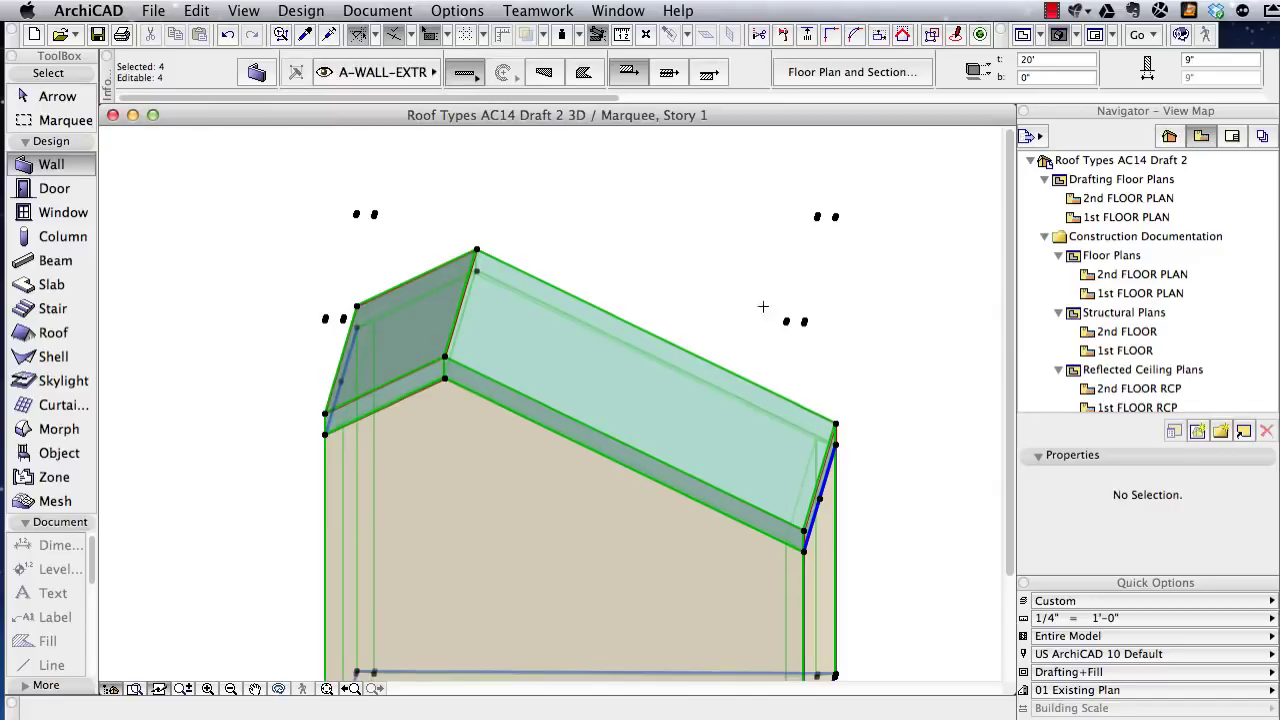
# - Change the surface material of both single-plane roofs to 00 | Default Walls-Ext
pyautogui.press('Escape')
pyautogui.keyDown('shift'); pyautogui.click(443, 296); pyautogui.keyUp('shift')
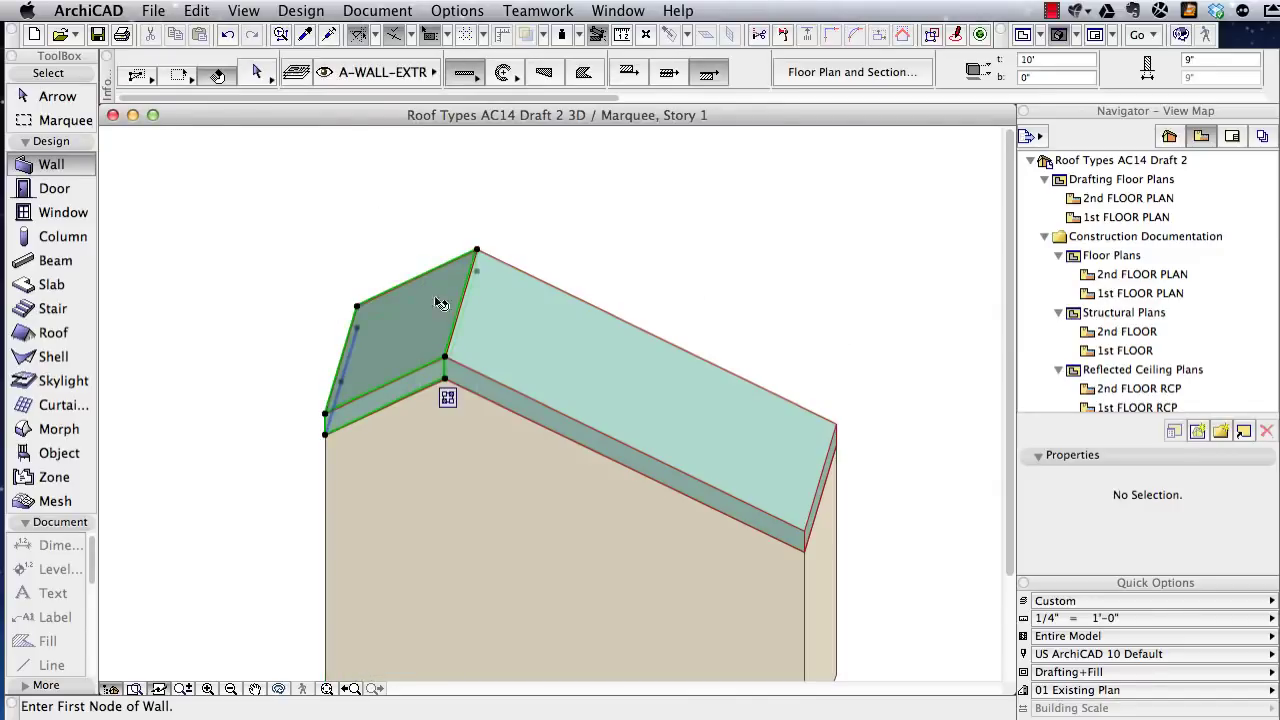
pyautogui.keyDown('shift'); pyautogui.click(518, 318); pyautogui.keyUp('shift')
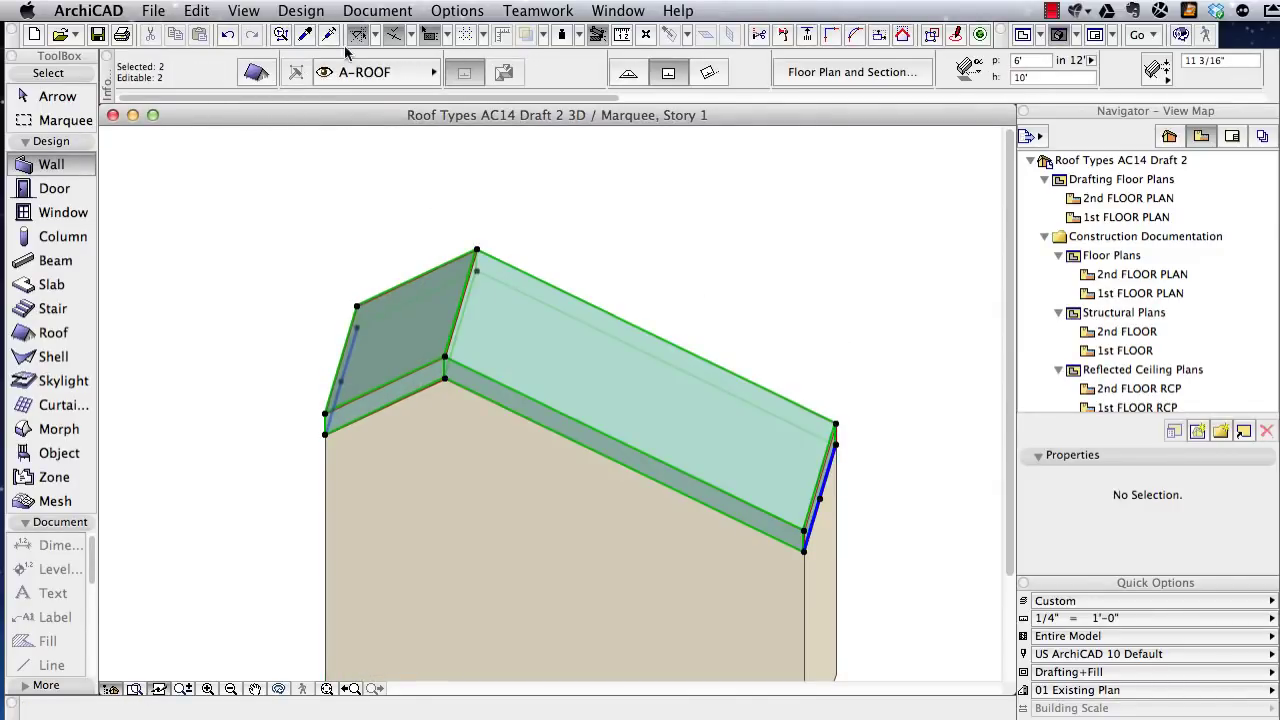
pyautogui.click(262, 78)
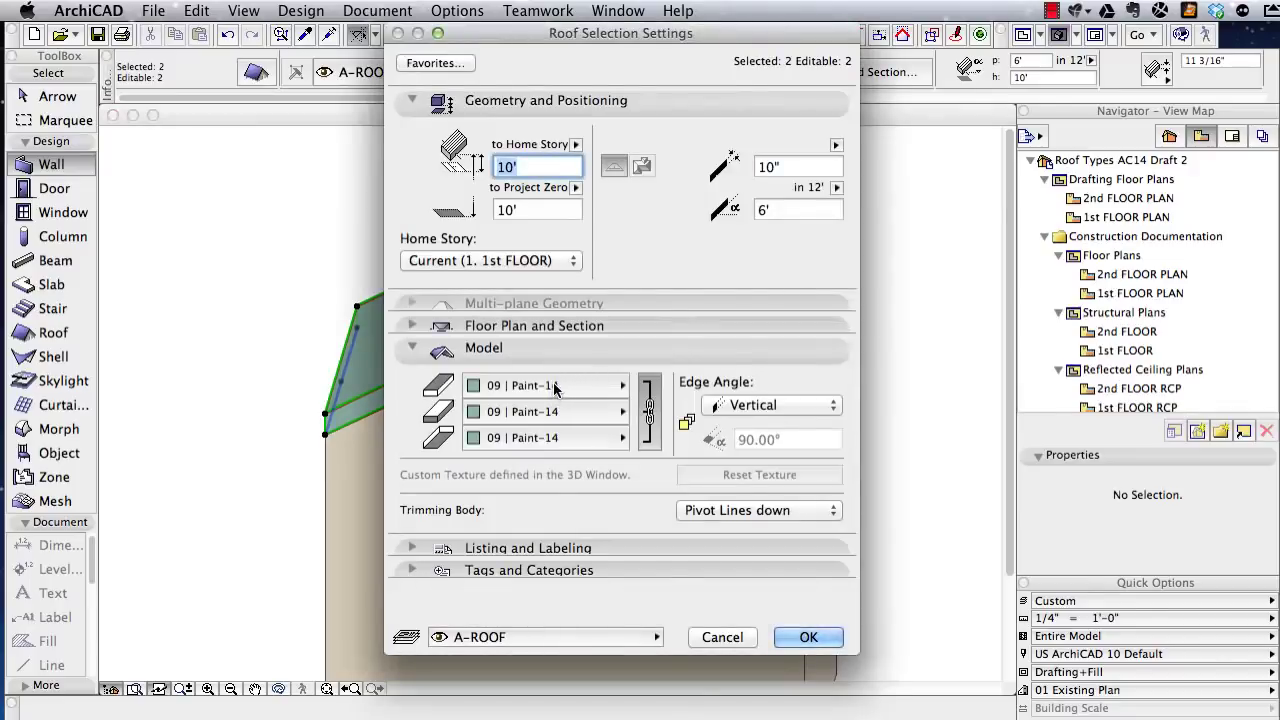
pyautogui.click(556, 390)
pyautogui.click(705, 243)
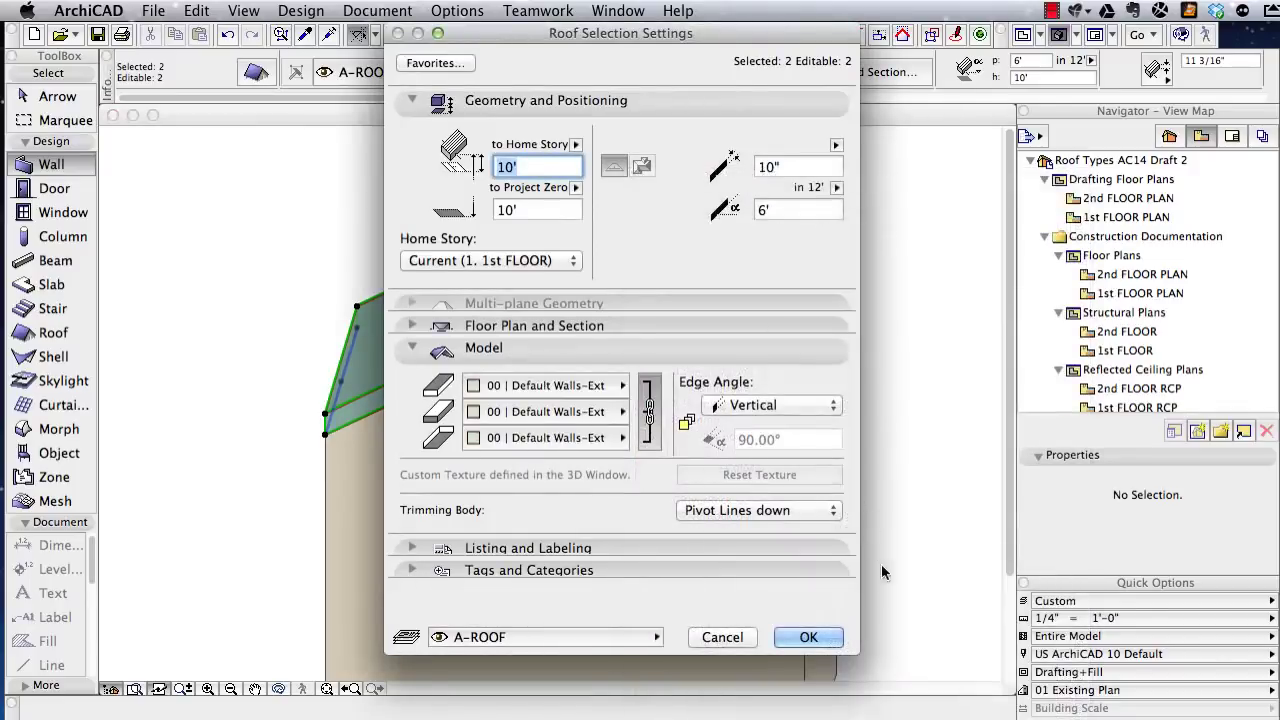
pyautogui.click(808, 637)
pyautogui.press('Escape')
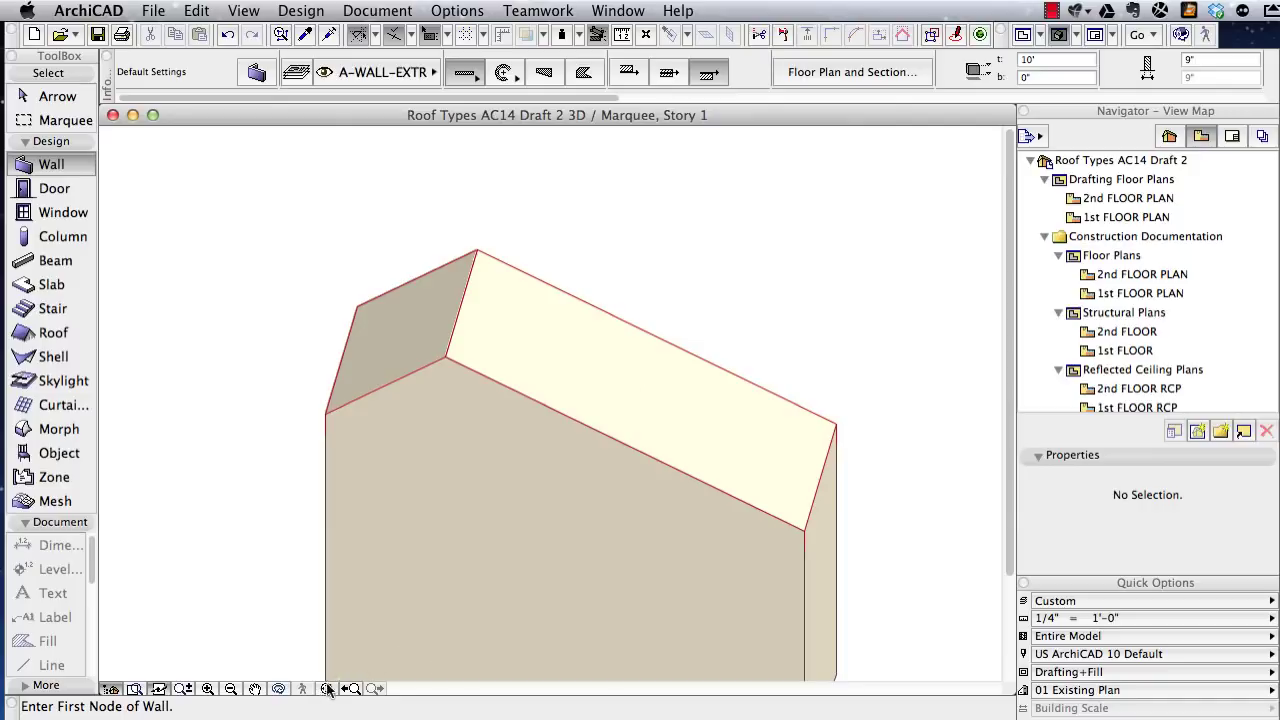
# - On the 1st floor plan, clear the marquee and place a rectangular multi-plane roof over the outer corners of the unroofed middle building
pyautogui.press('F2')
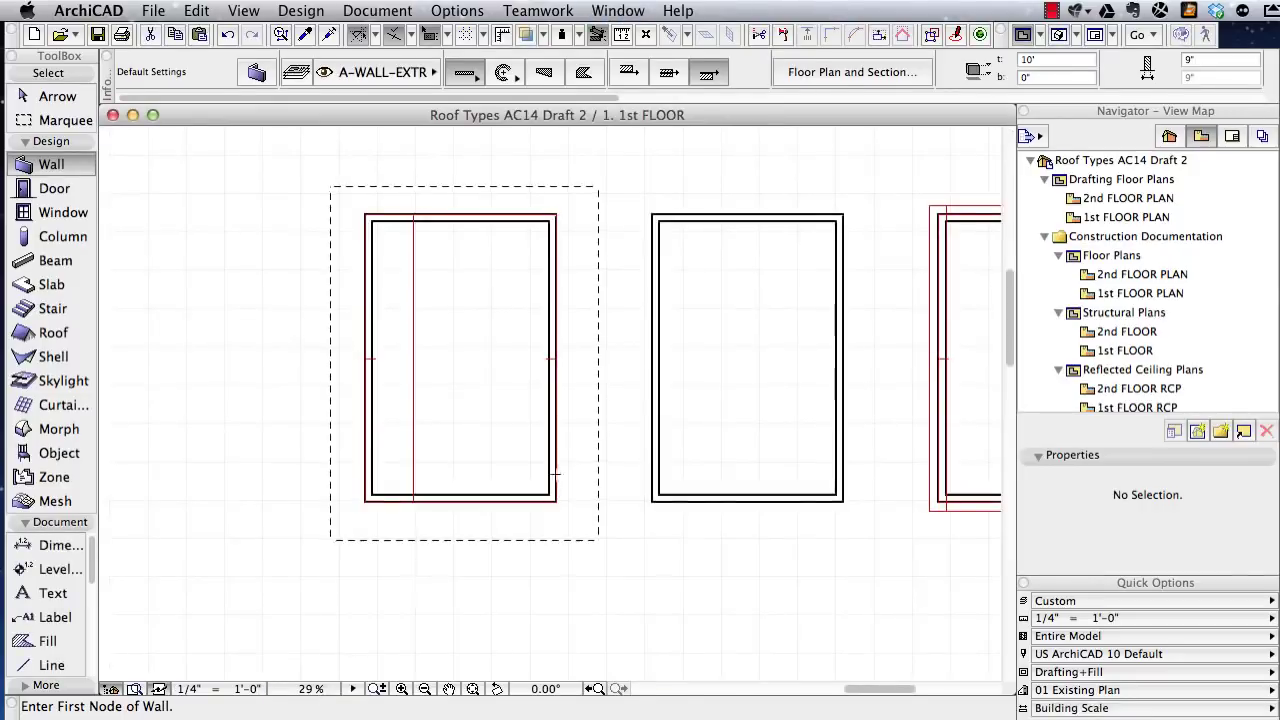
pyautogui.press('Escape')
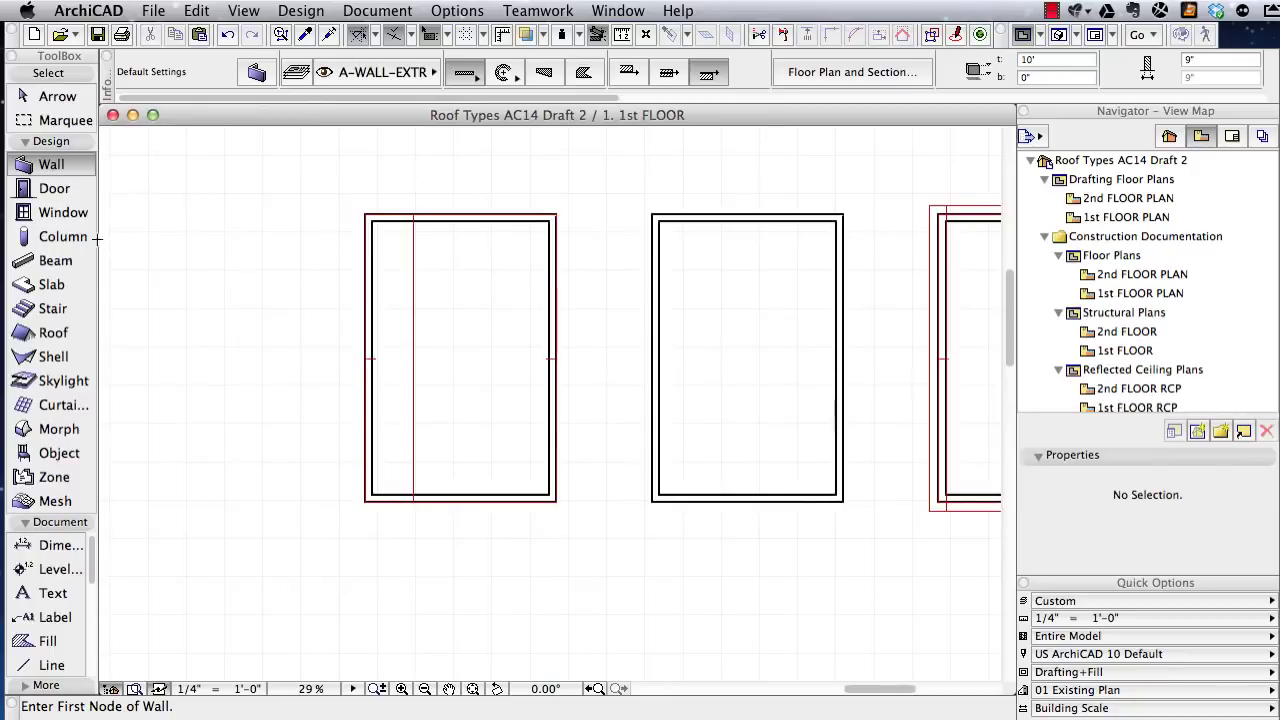
pyautogui.click(60, 335)
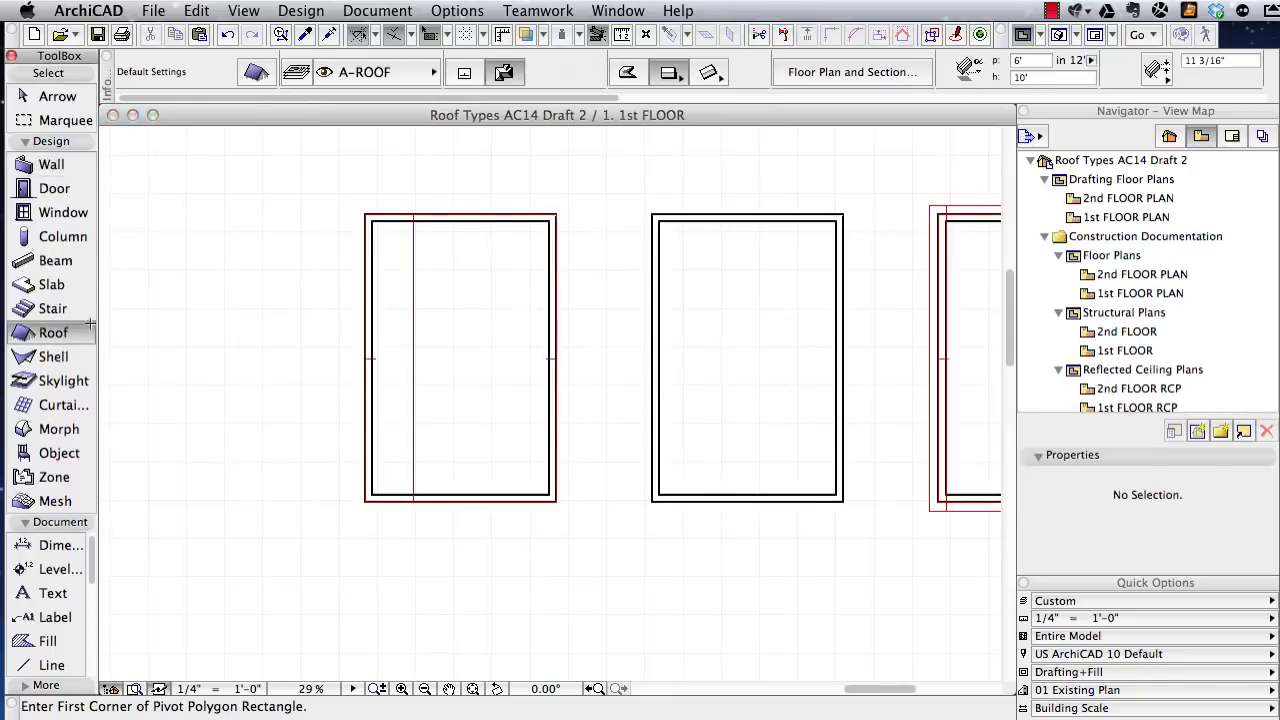
pyautogui.click(652, 214)
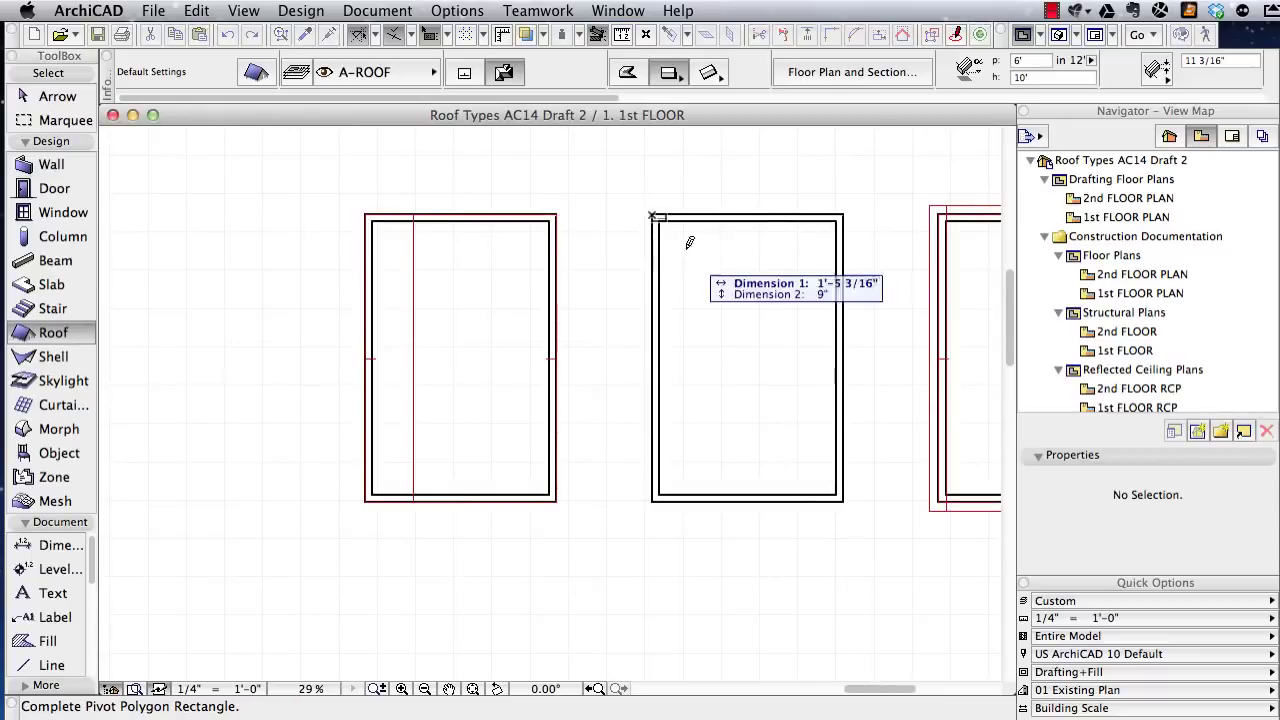
pyautogui.click(843, 501)
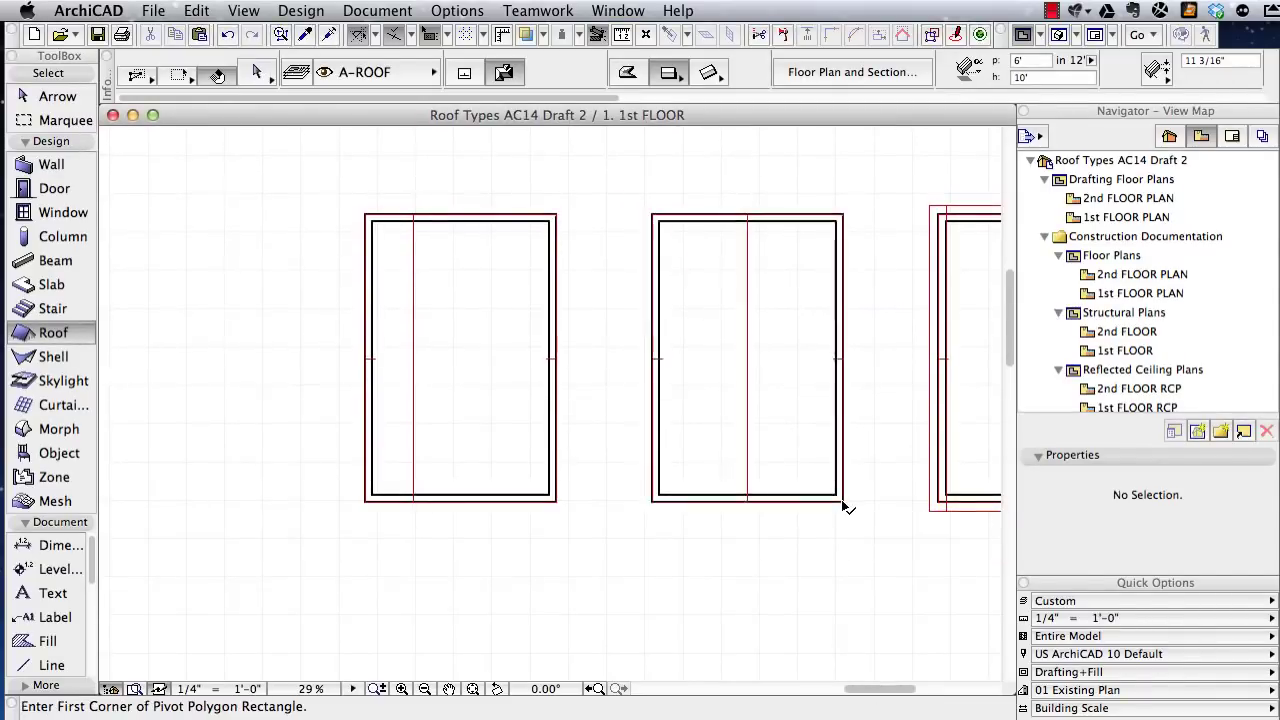
# - Set the eaves overhang offset of the new roof over the middle building to 1'
pyautogui.keyDown('shift'); pyautogui.click(786, 451); pyautogui.keyUp('shift')
pyautogui.click(256, 71)
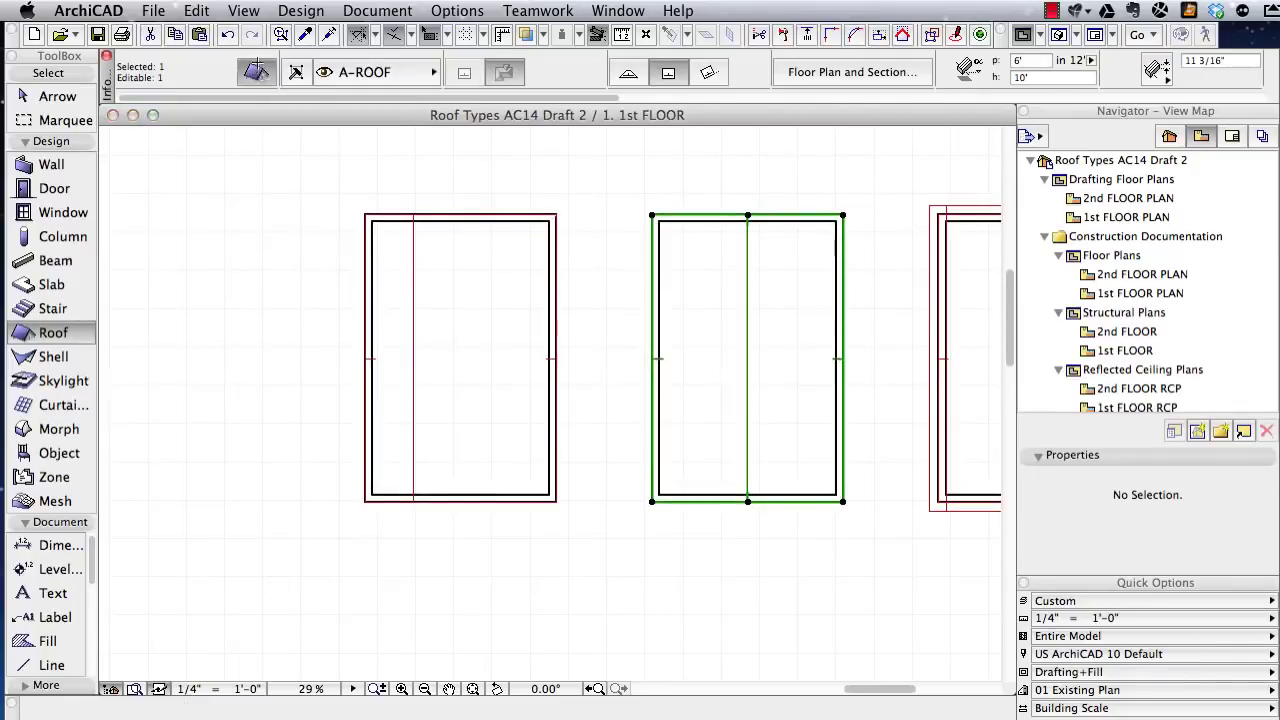
pyautogui.click(415, 303)
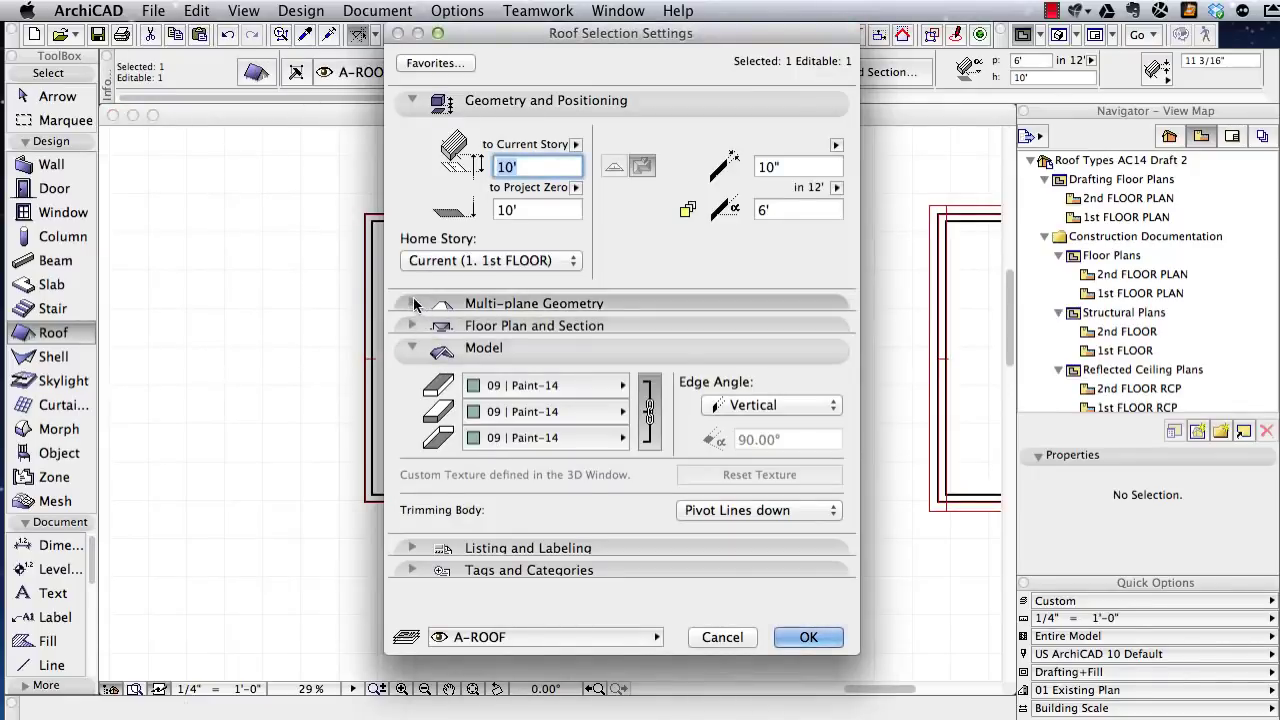
pyautogui.click(566, 533)
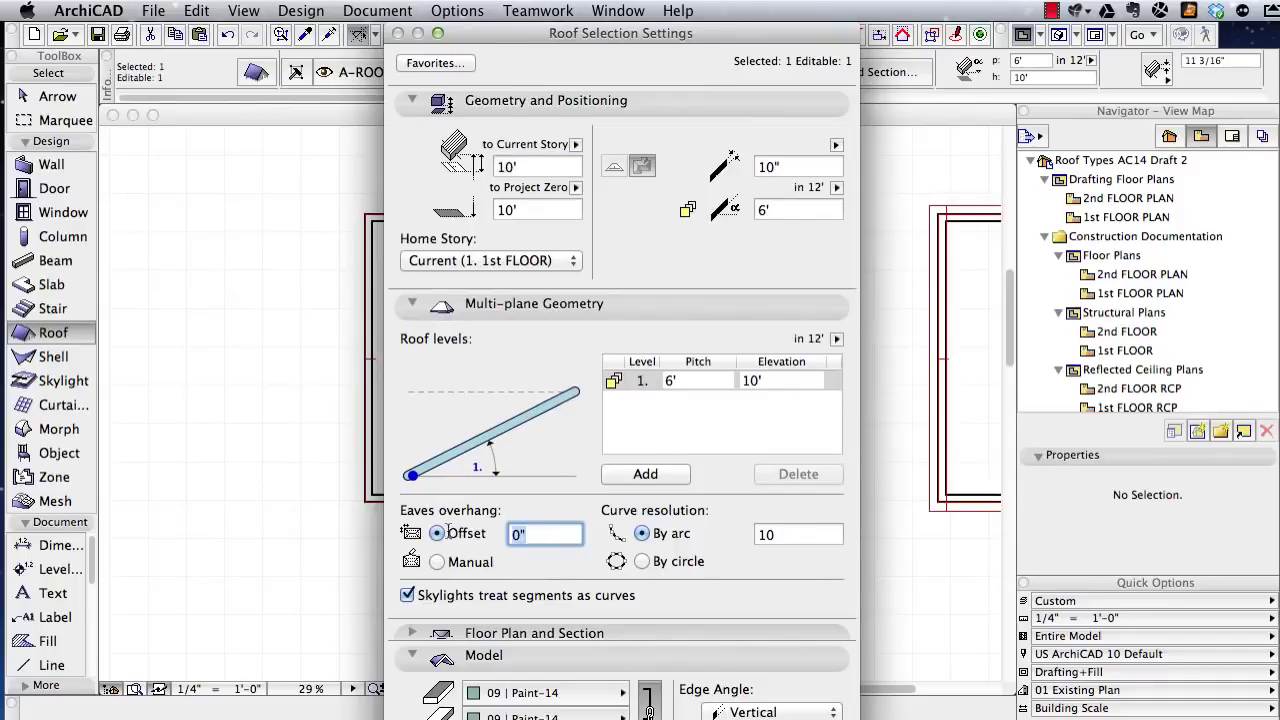
pyautogui.write('1')
pyautogui.press('Return')
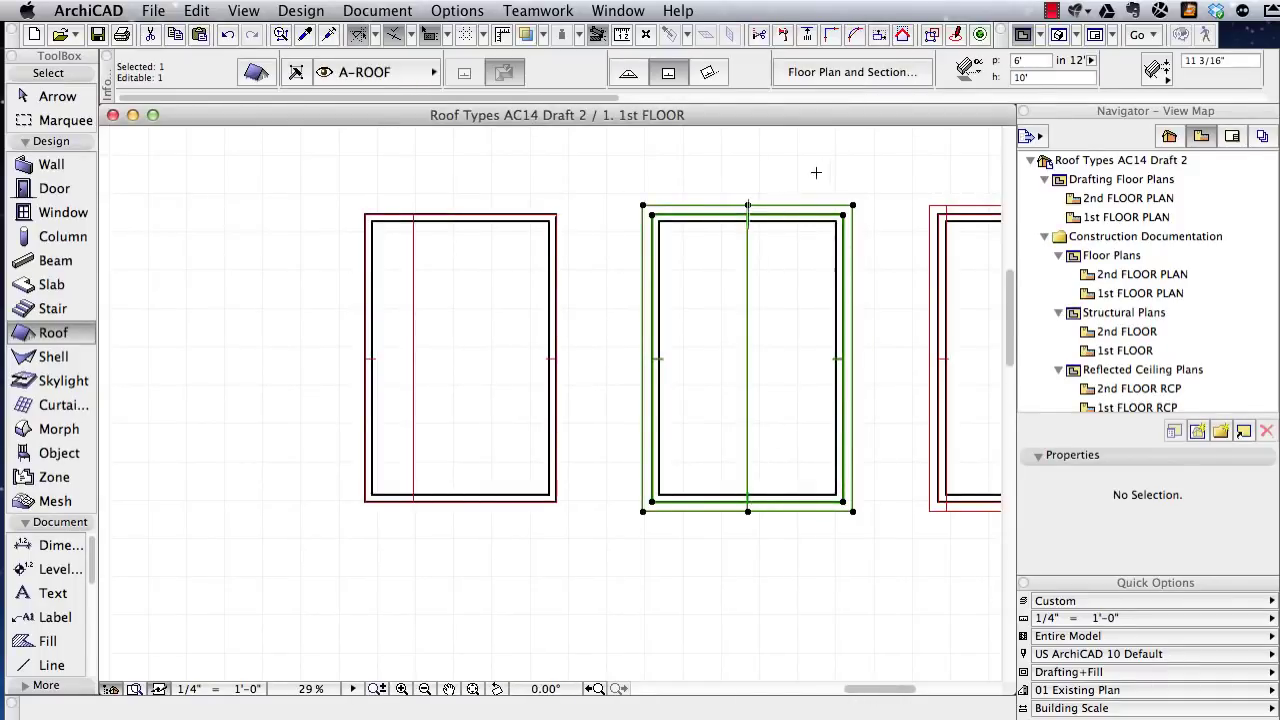
# - Try to set the middle building's gable roof pitch to -2' in 12'
pyautogui.click(1038, 63)
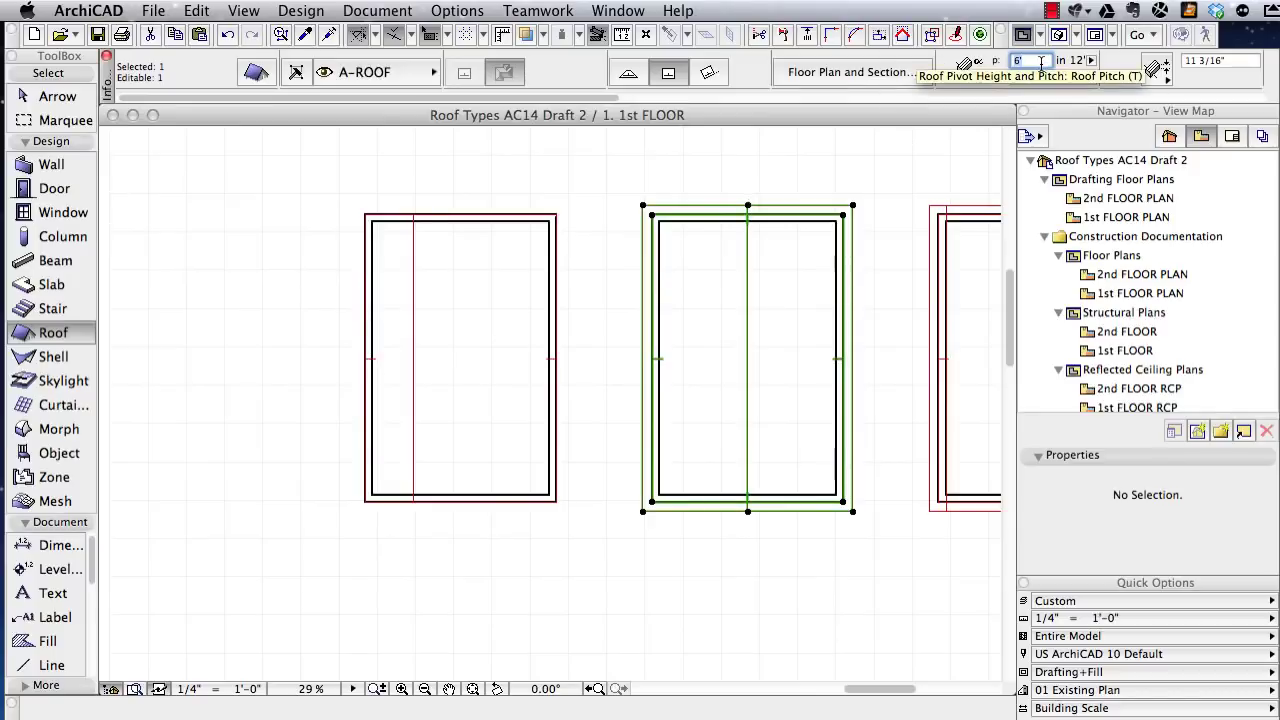
pyautogui.write('-')
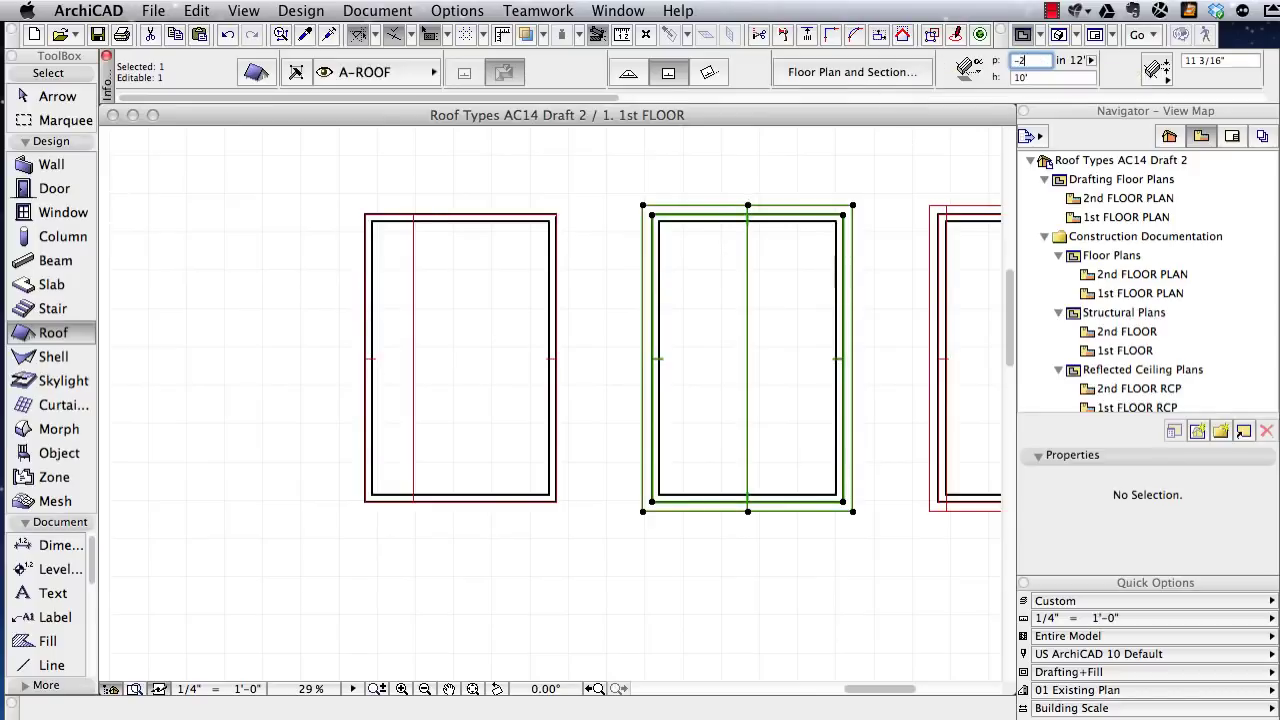
pyautogui.write('2')
pyautogui.press('Return')
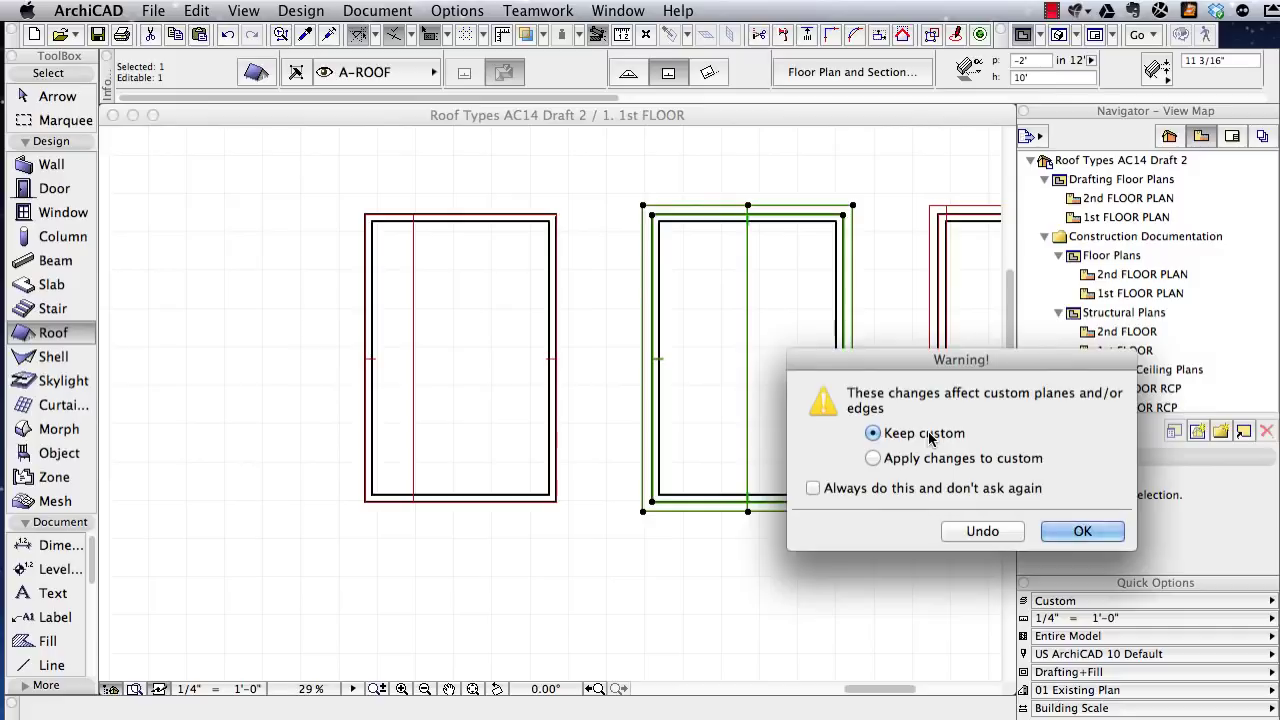
pyautogui.click(1078, 540)
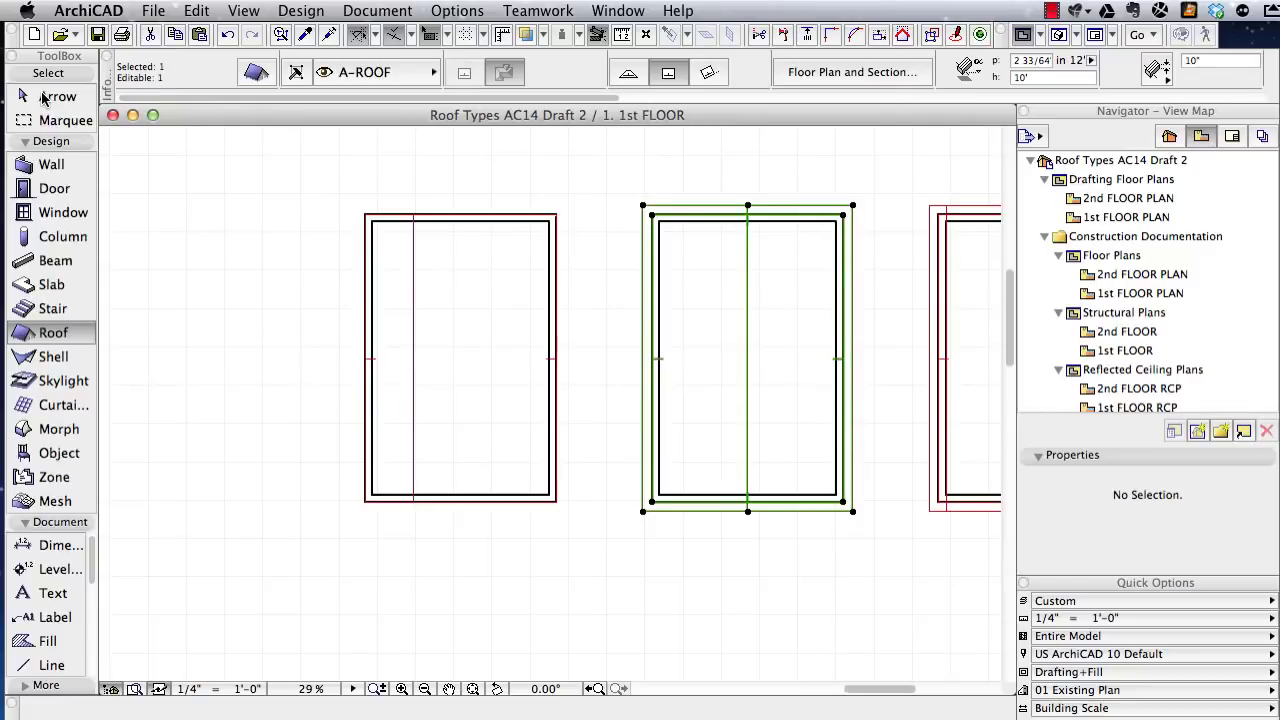
# - Isolate the middle building with a marquee and show it in the 3D view
pyautogui.click(60, 121)
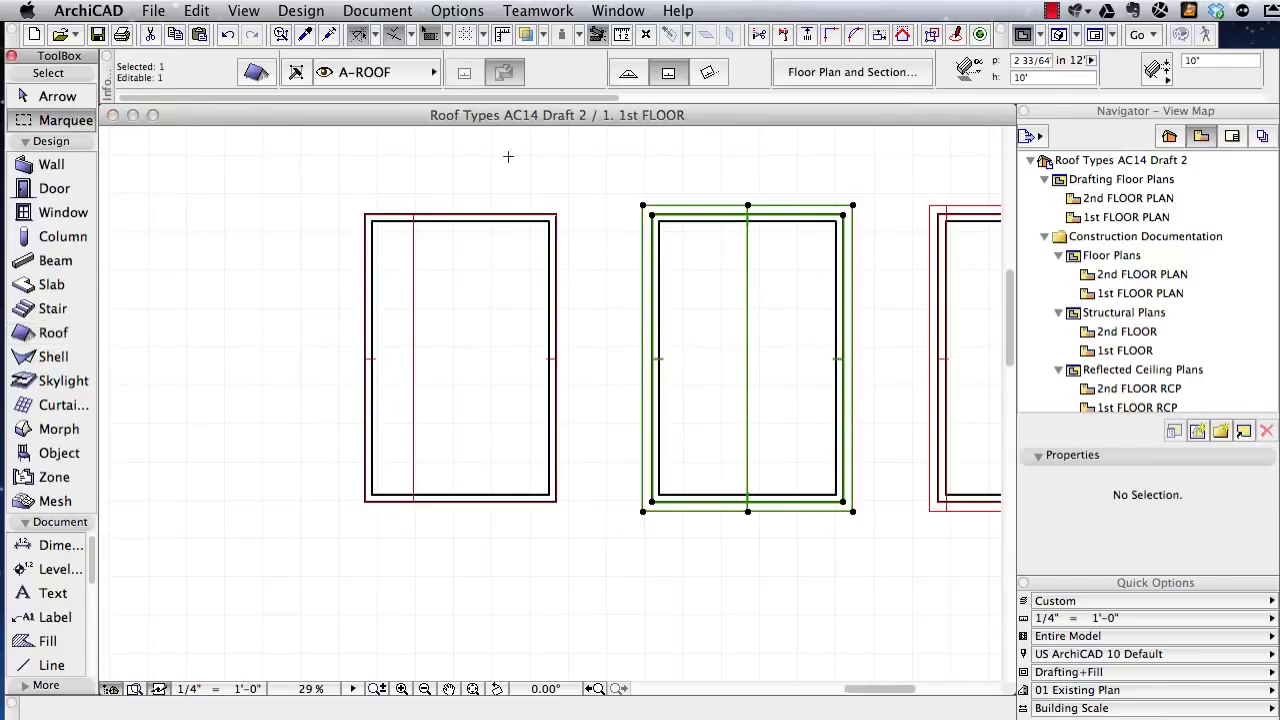
pyautogui.click(622, 181)
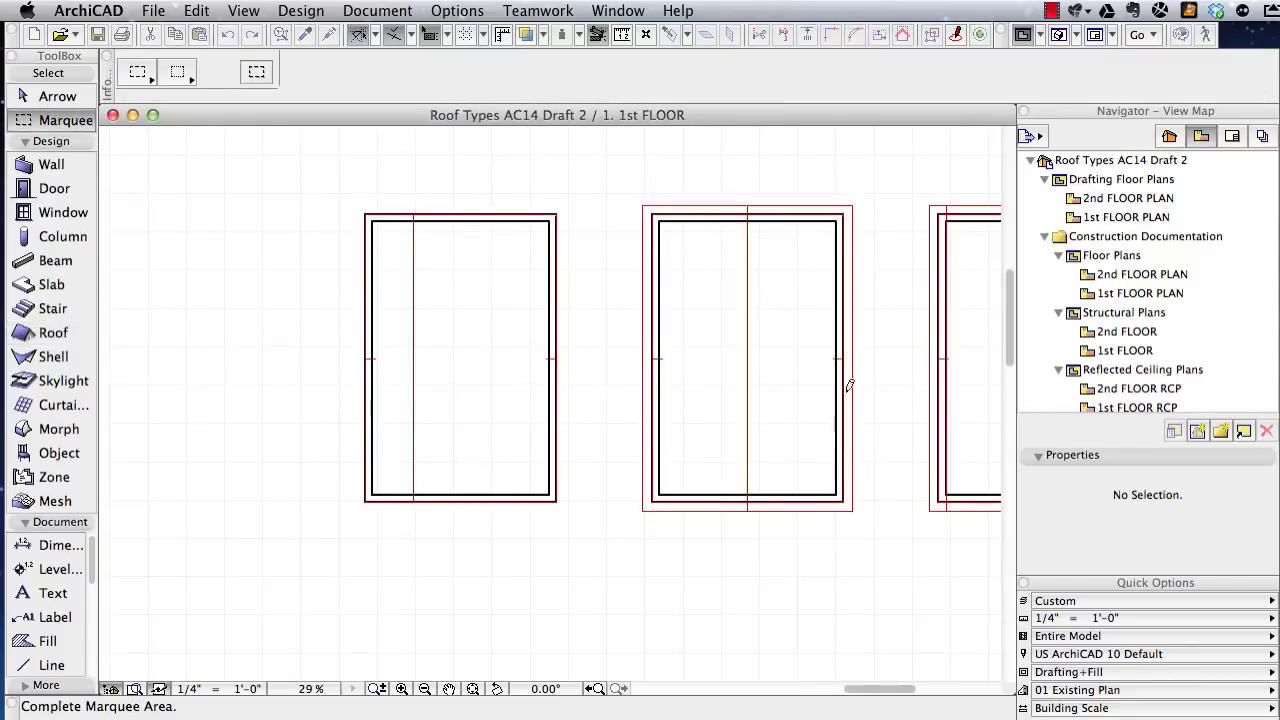
pyautogui.click(874, 530)
pyautogui.press('F5')
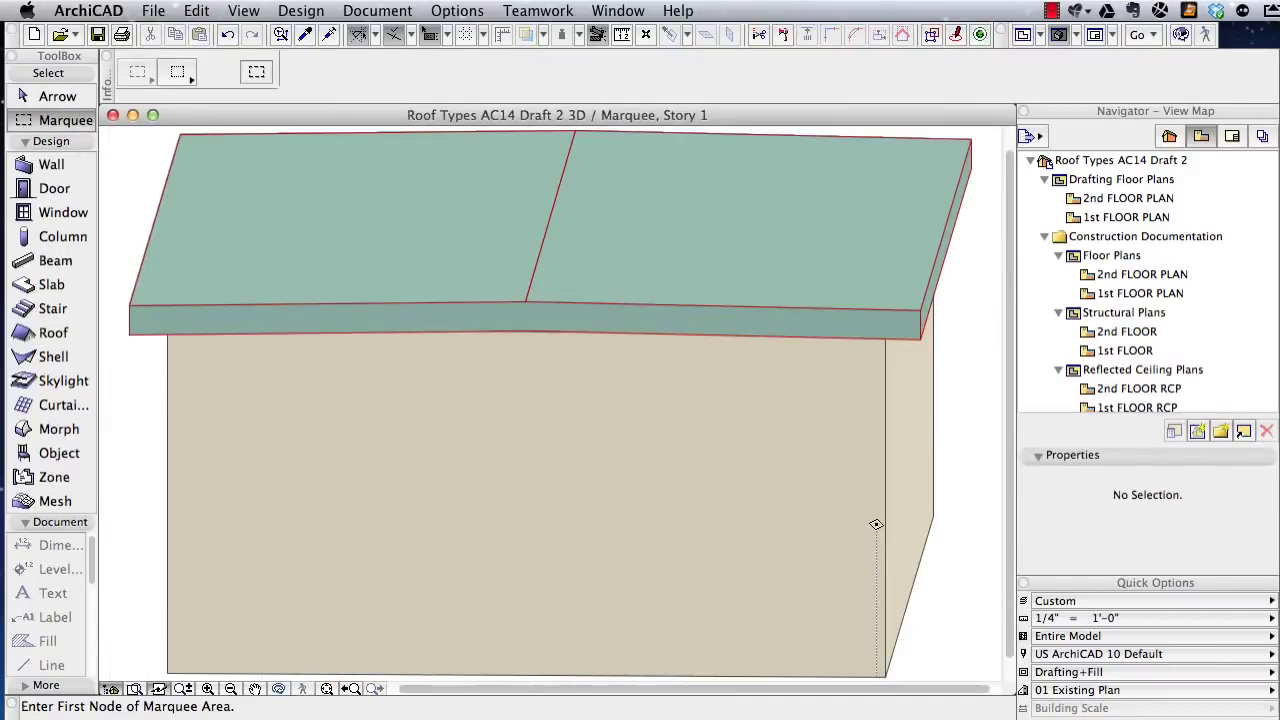
pyautogui.scroll(-3, 836, 469)
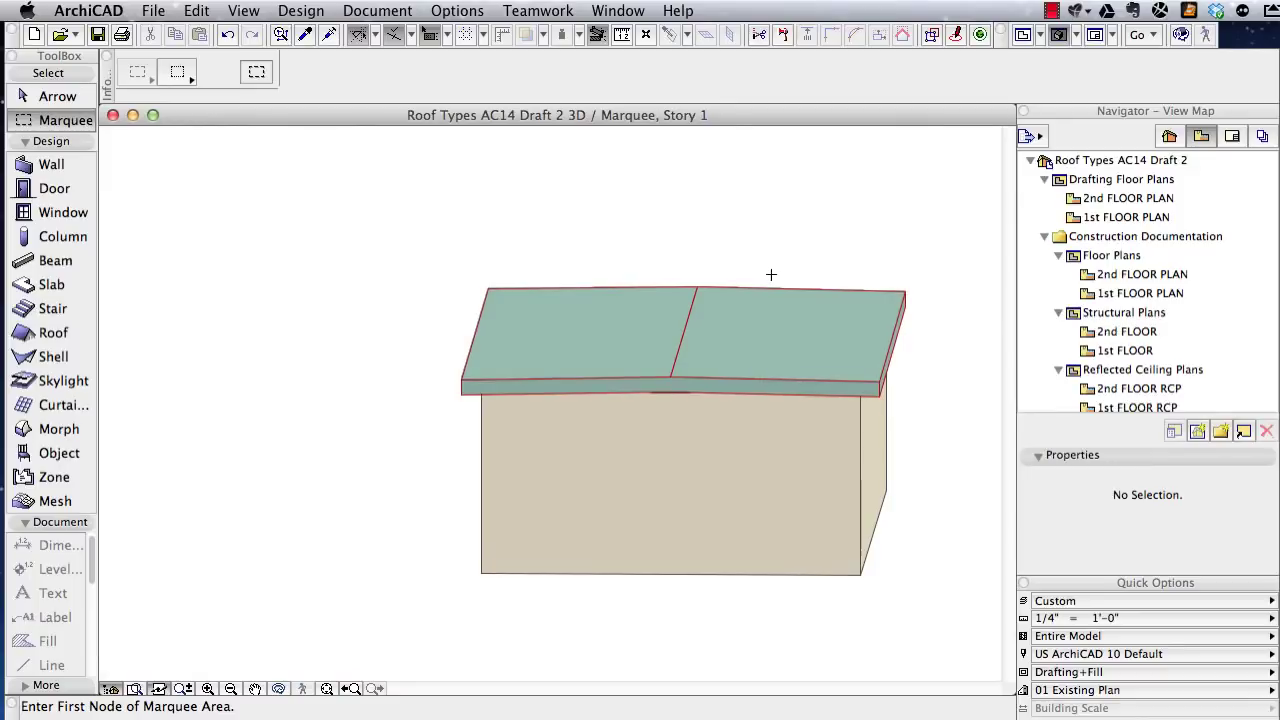
# - Undo the middle roof's pitch change and select the gable roof in the 3D view
pyautogui.press('F2')
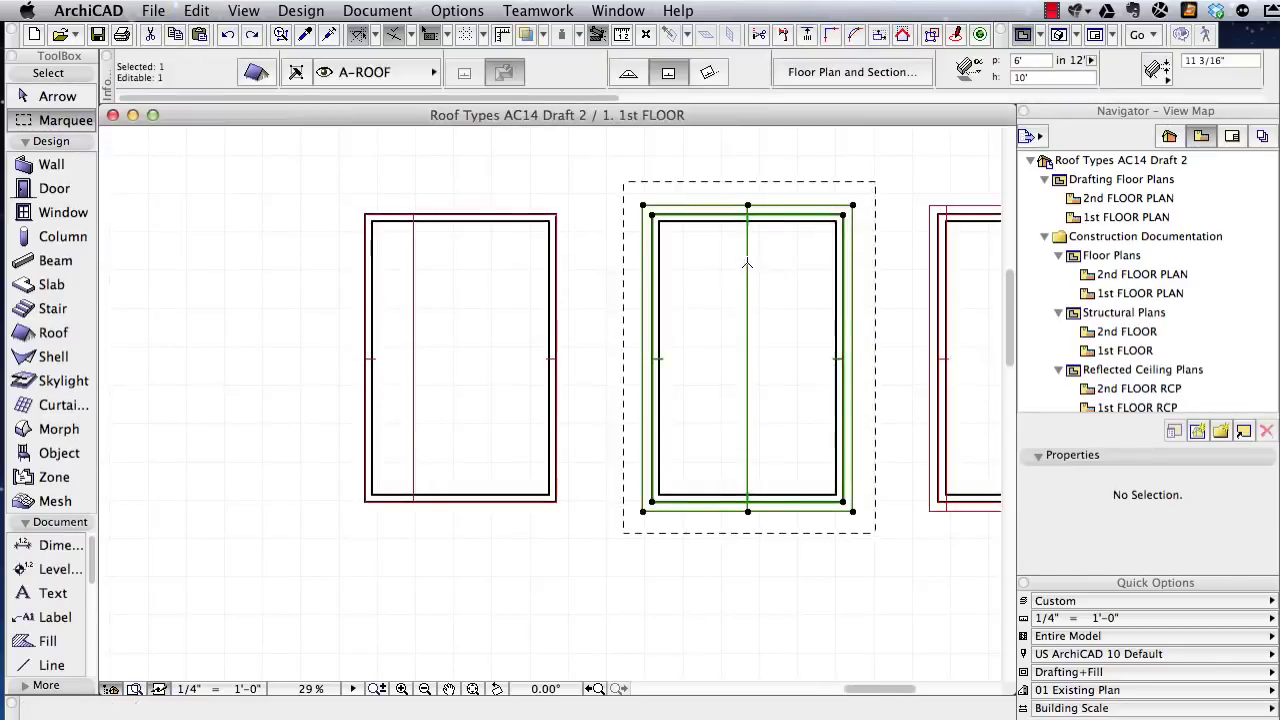
pyautogui.press('F3')
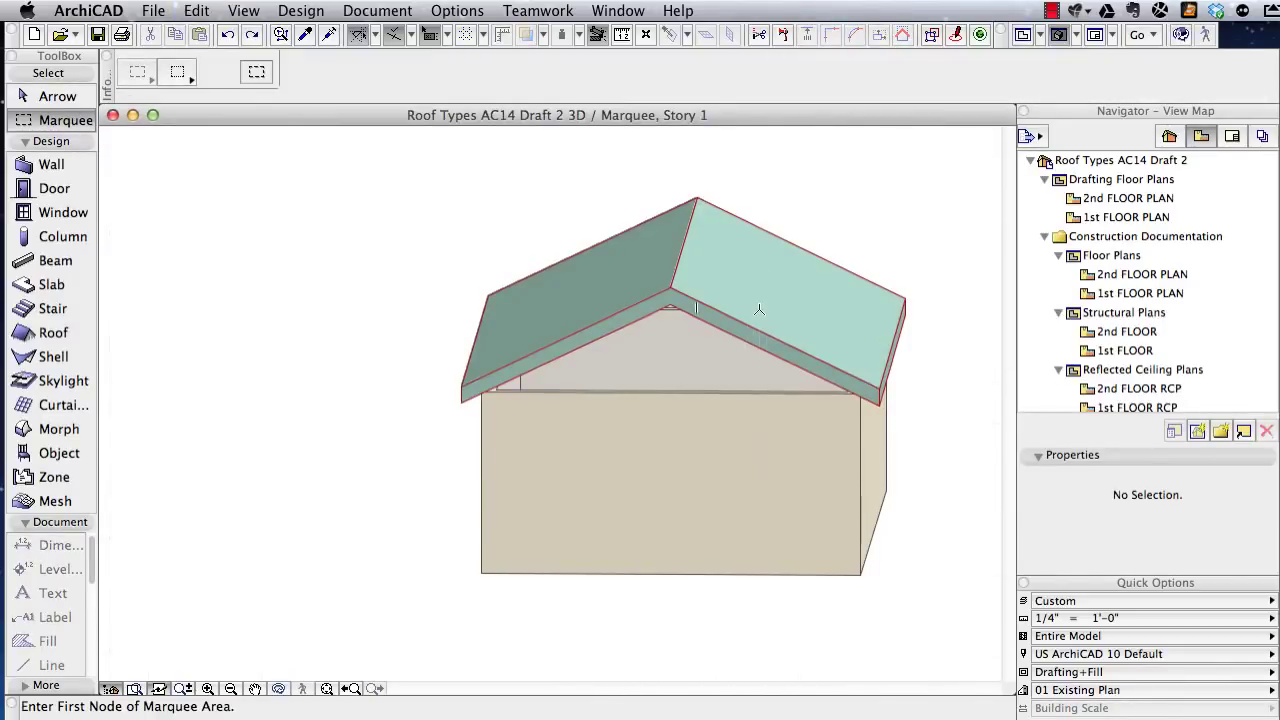
pyautogui.click(736, 292)
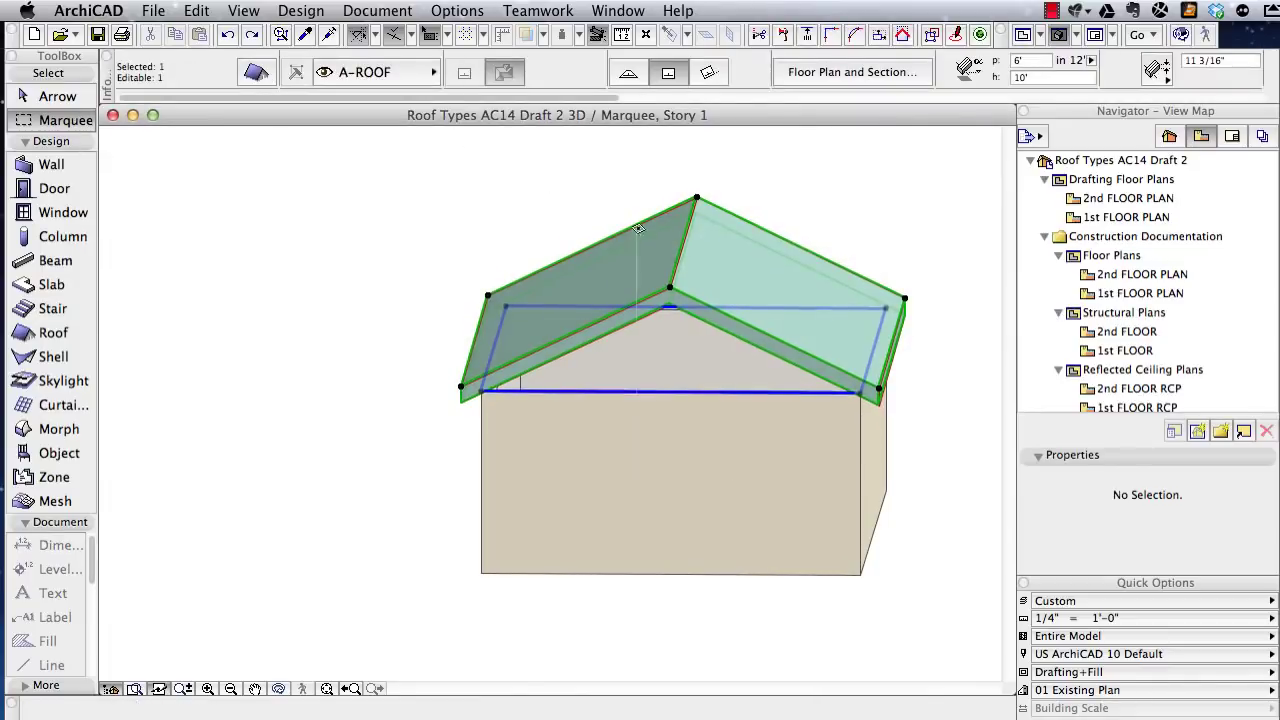
# - Split the middle building's gable roof into single-plane roofs and set the pitch of both planes to -2' in 12'
pyautogui.rightClick(741, 246)
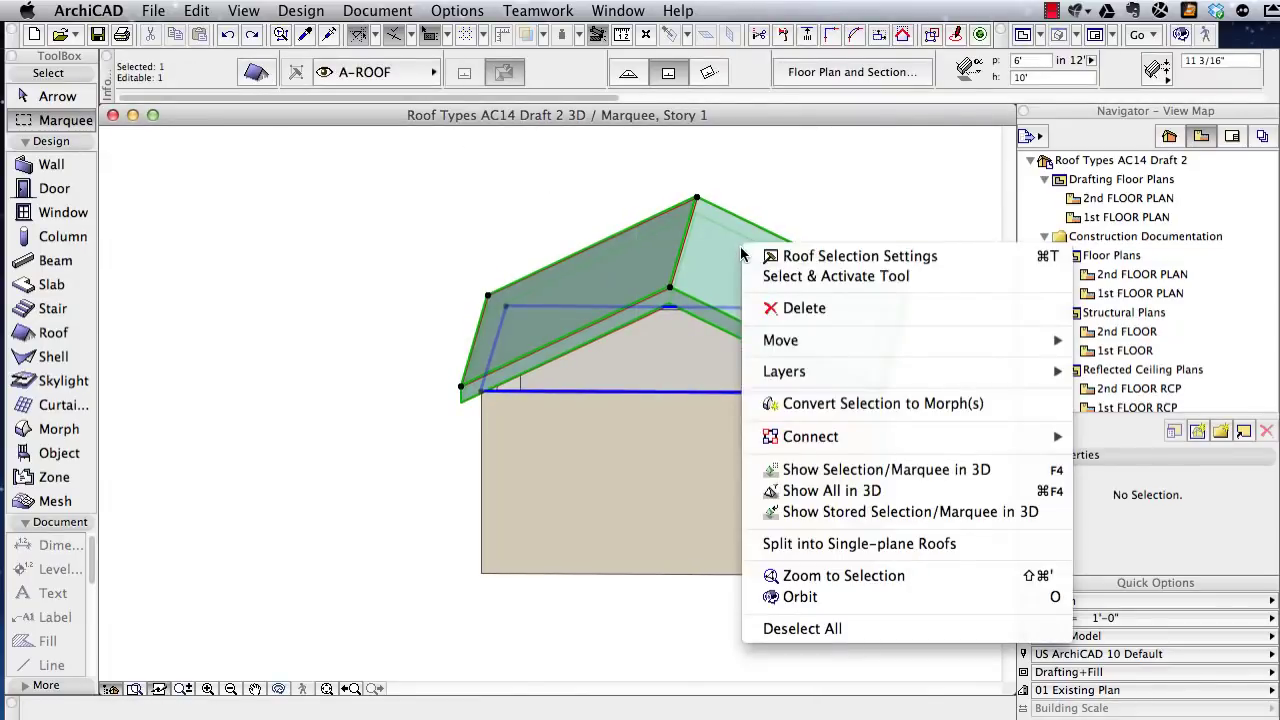
pyautogui.click(812, 548)
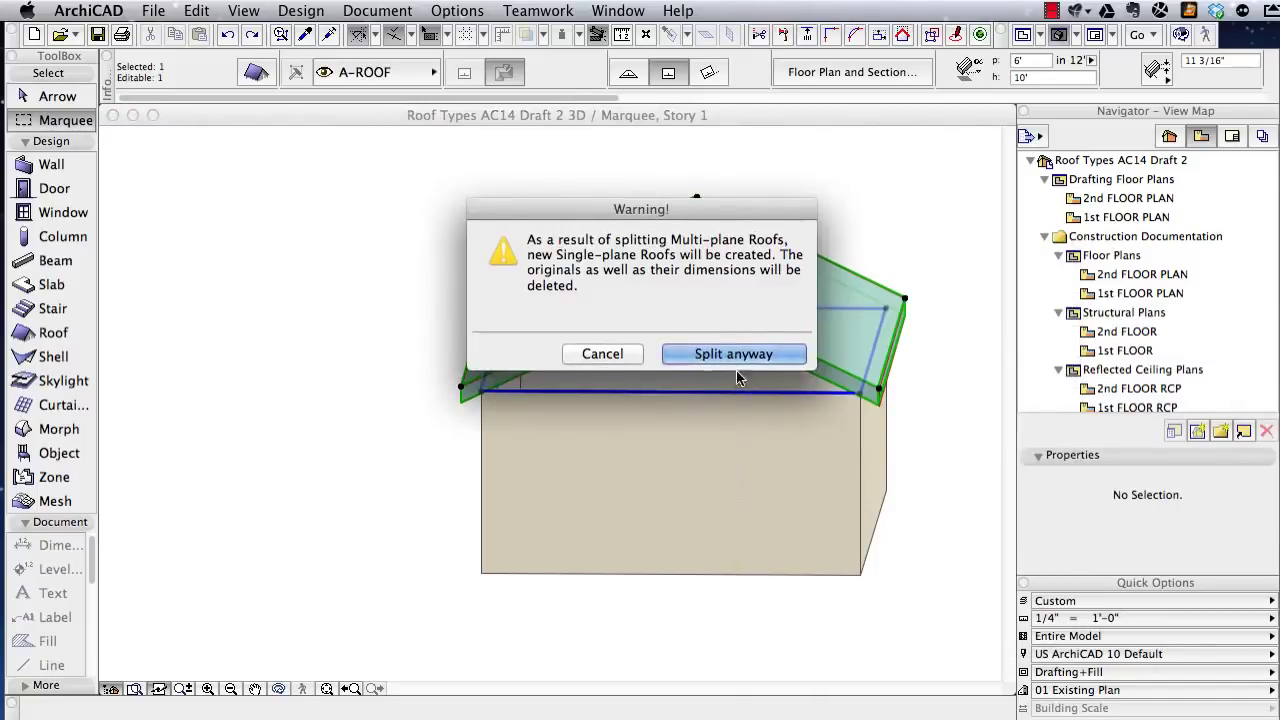
pyautogui.click(738, 356)
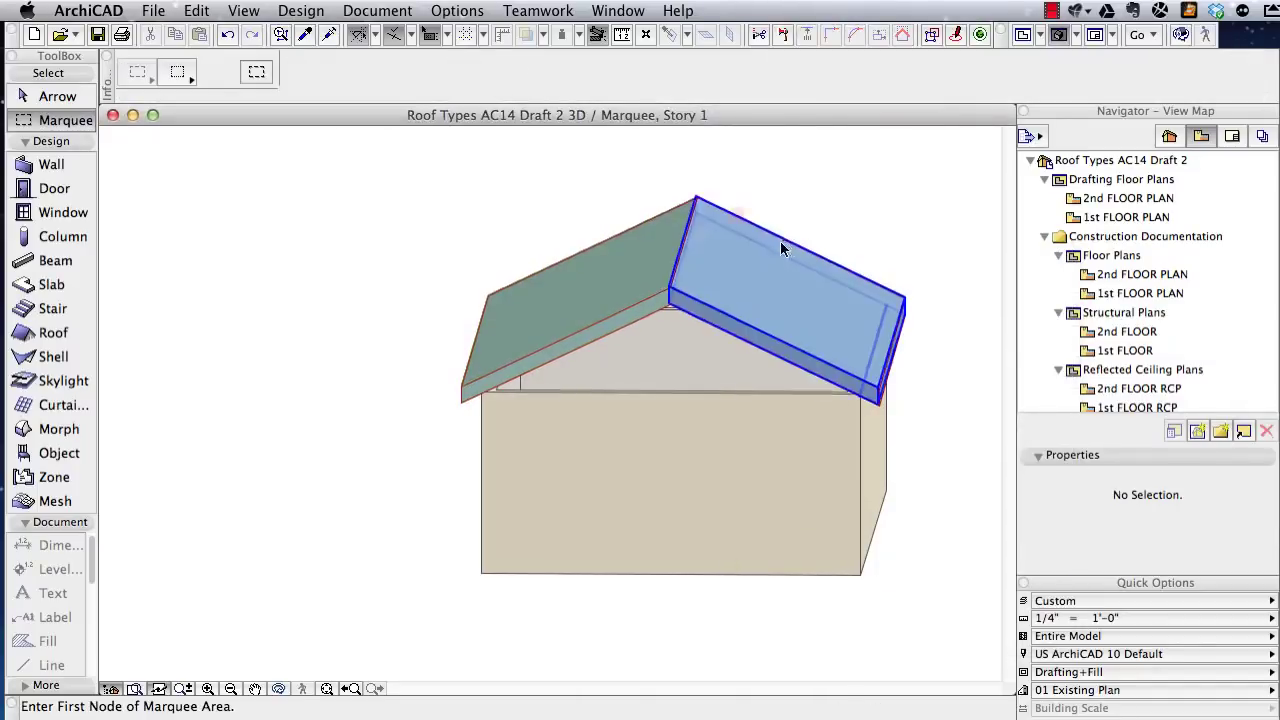
pyautogui.click(625, 247)
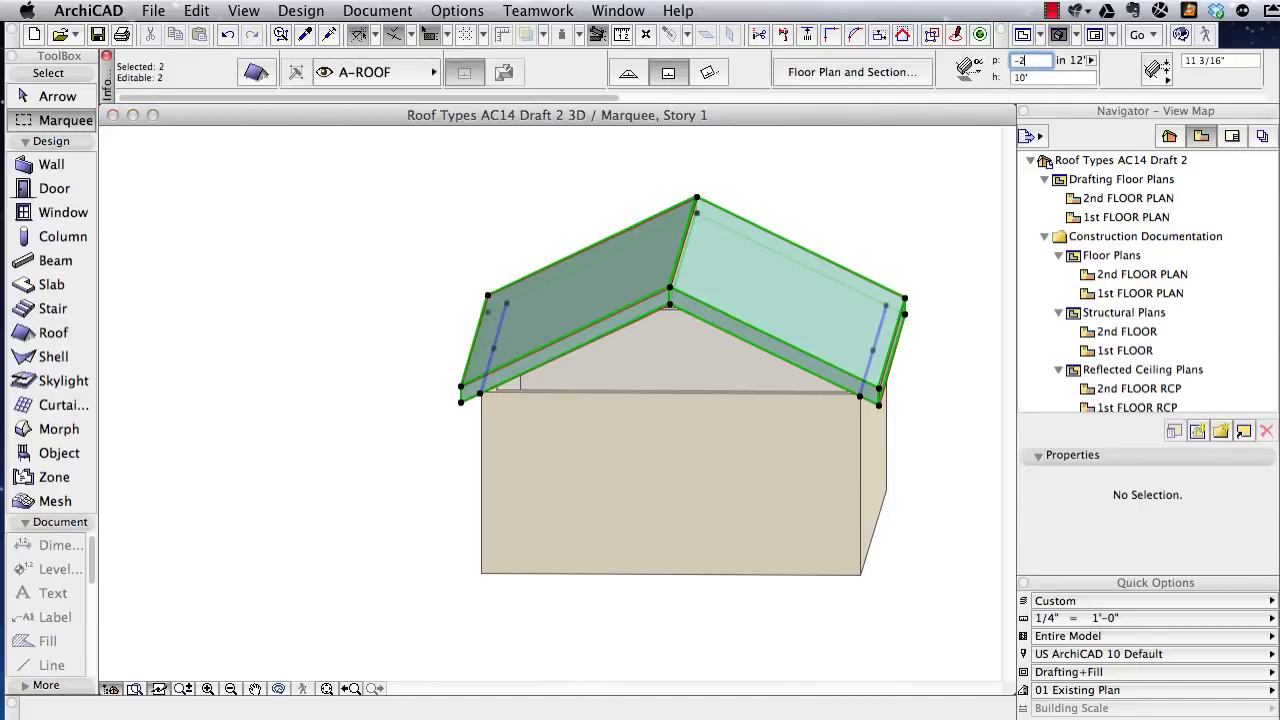
pyautogui.write('-2')
pyautogui.press('Return')
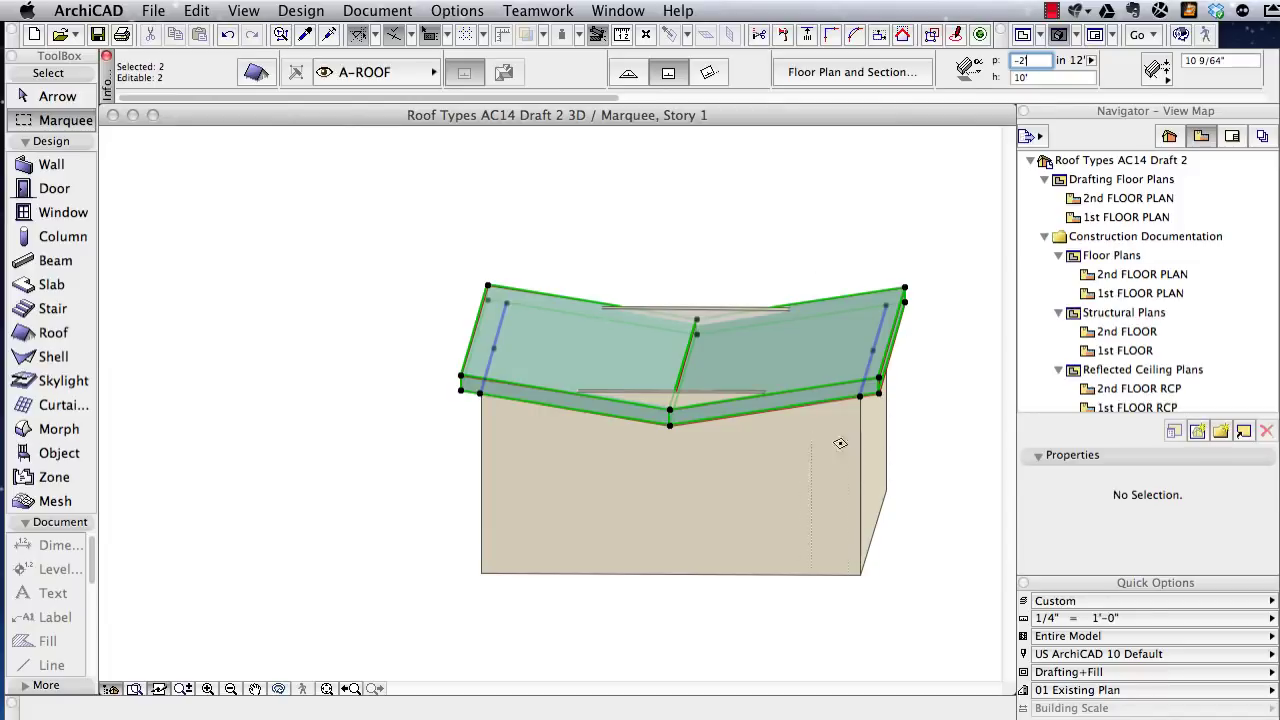
# - Try to trim the walls and both roof planes with Trim Elements to Roof/Shell while all are selected, and undo it
pyautogui.click(45, 166)
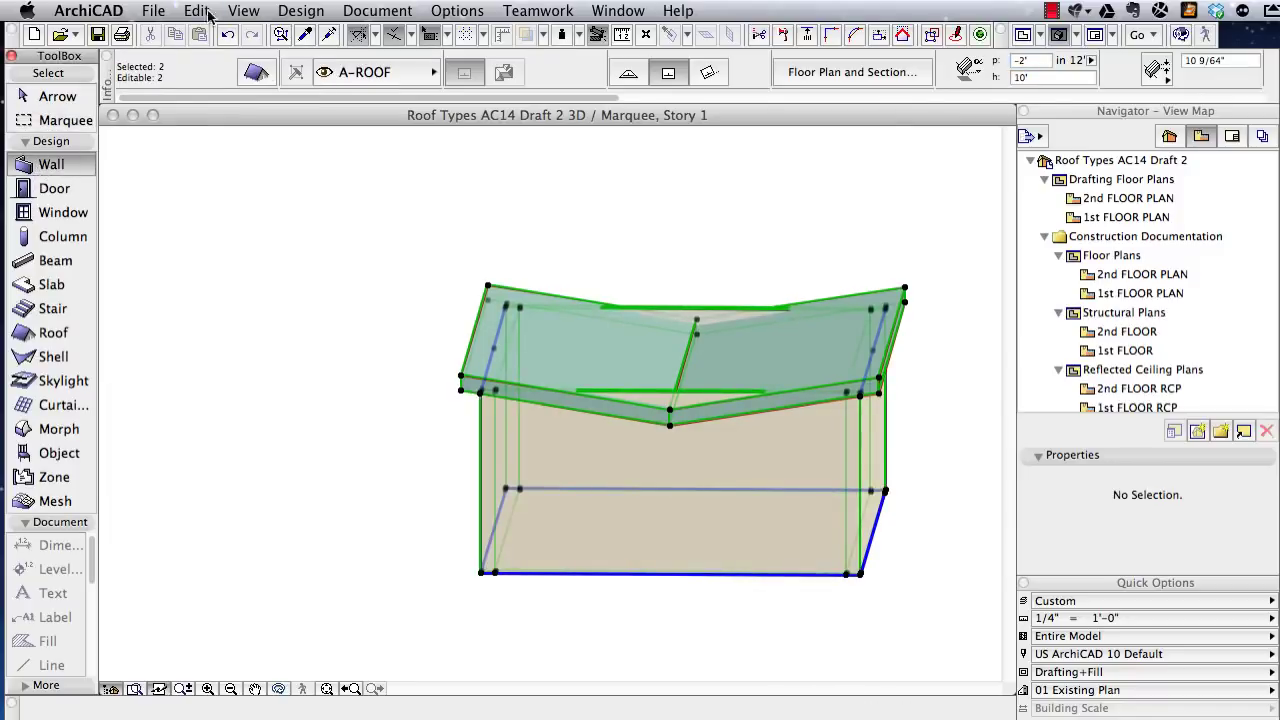
pyautogui.click(302, 11)
pyautogui.moveTo(450, 213)
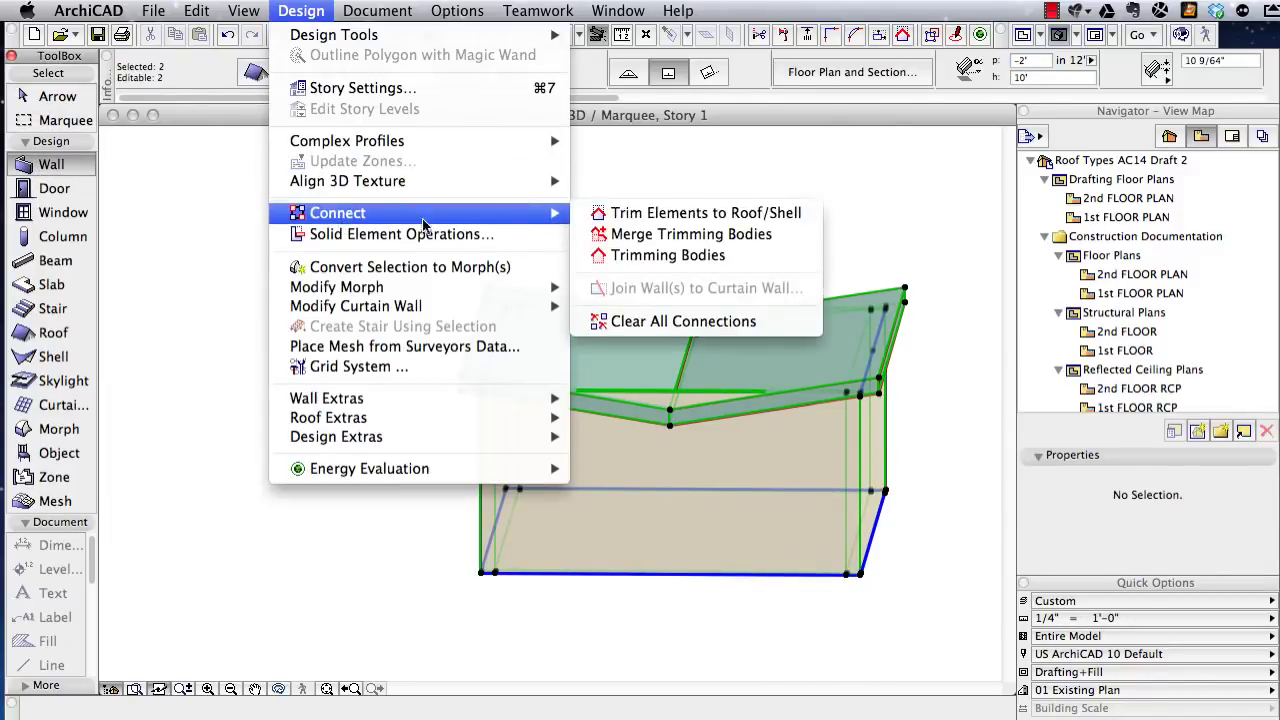
pyautogui.click(646, 214)
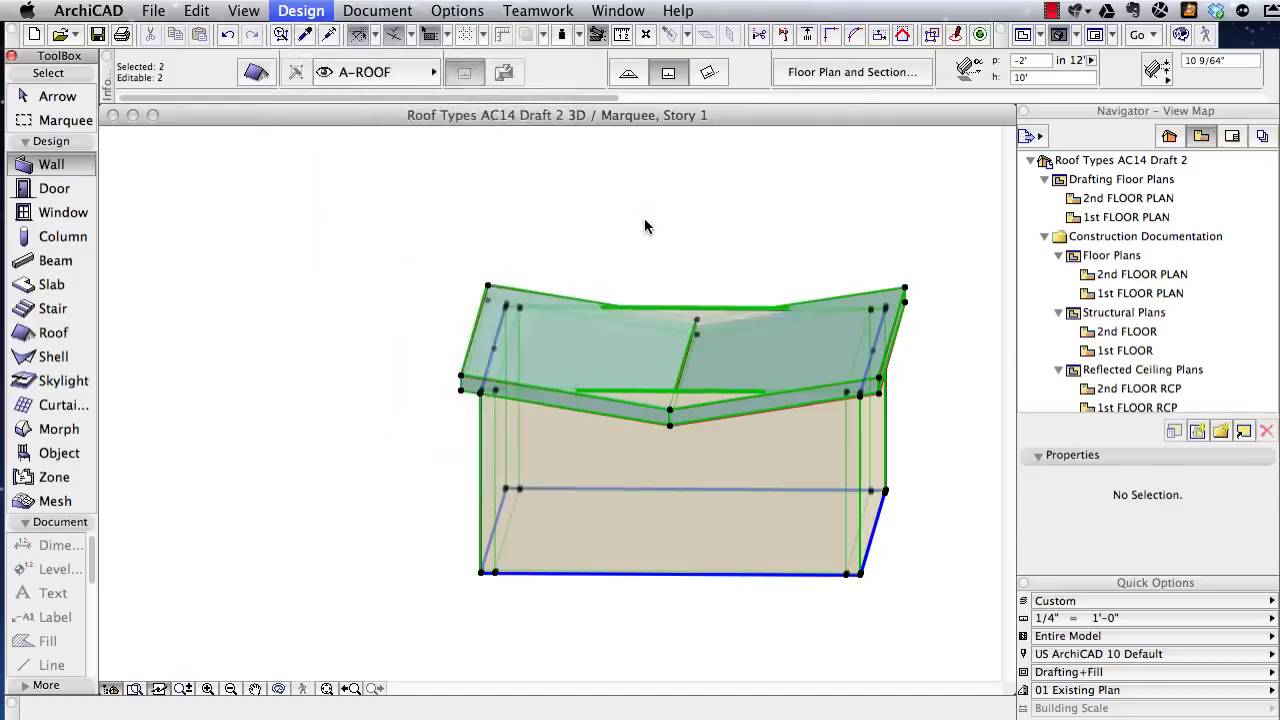
pyautogui.click(897, 446)
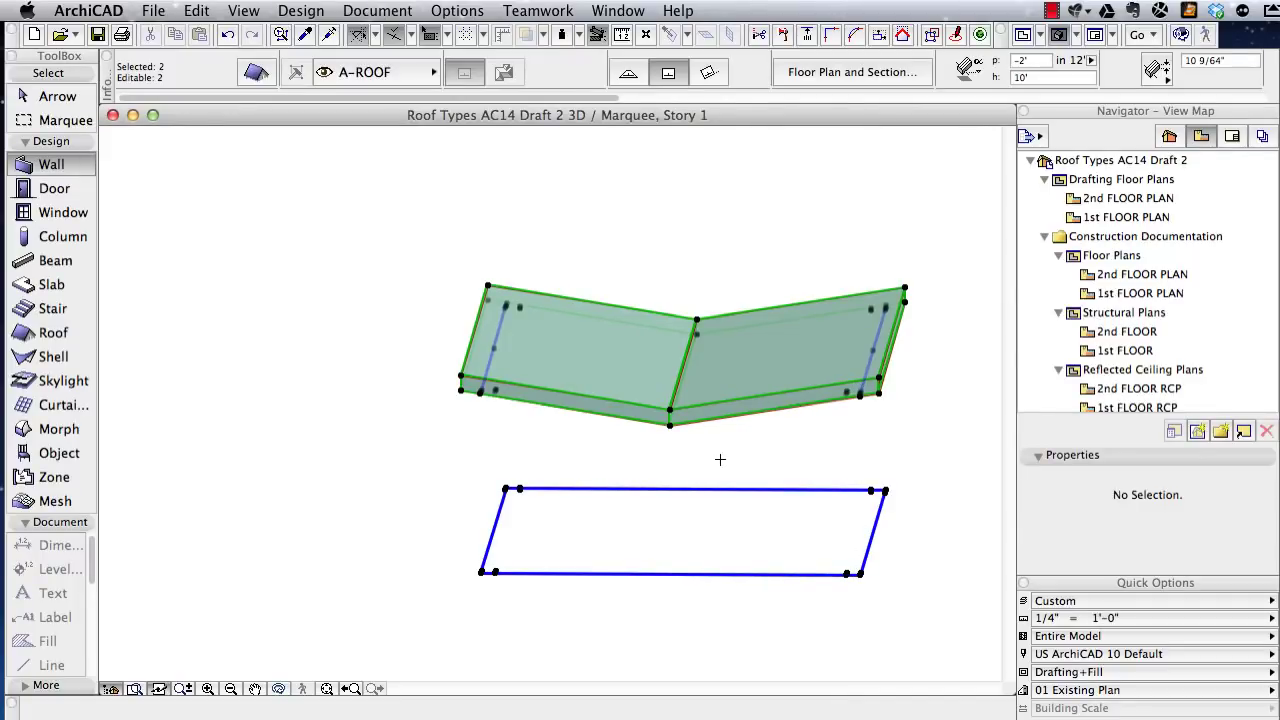
pyautogui.press('super+z')
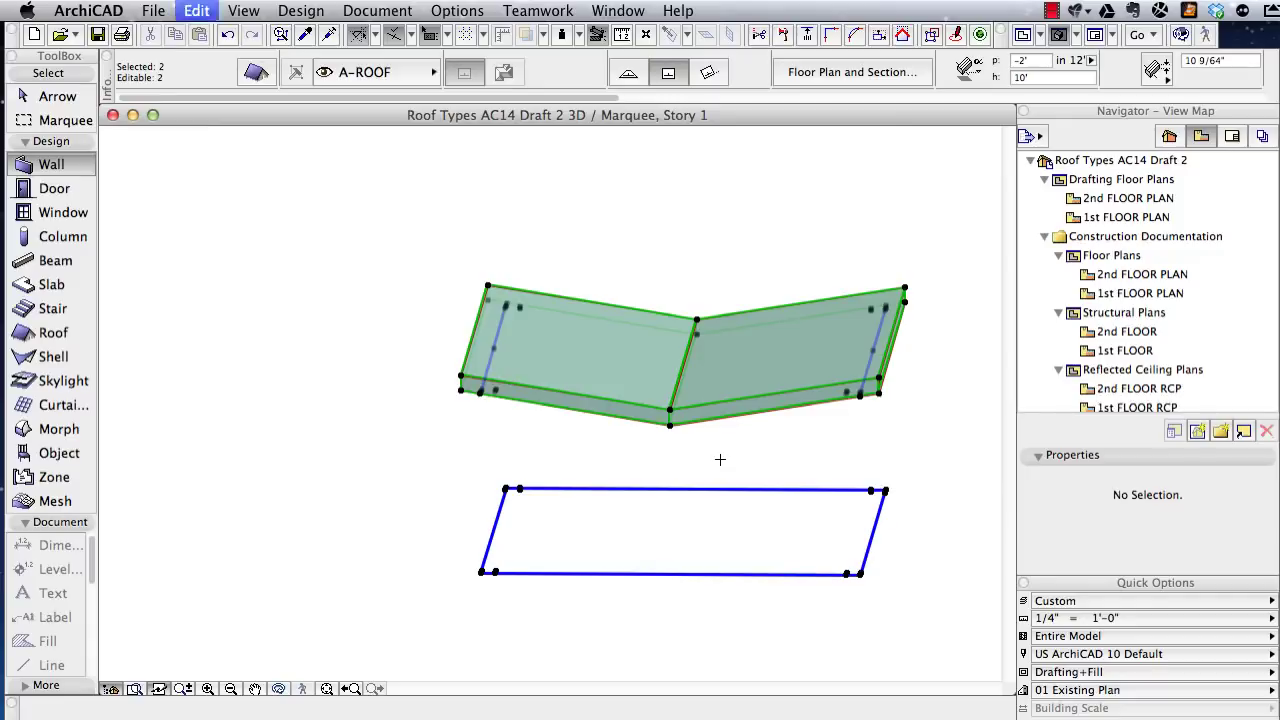
pyautogui.press('Escape')
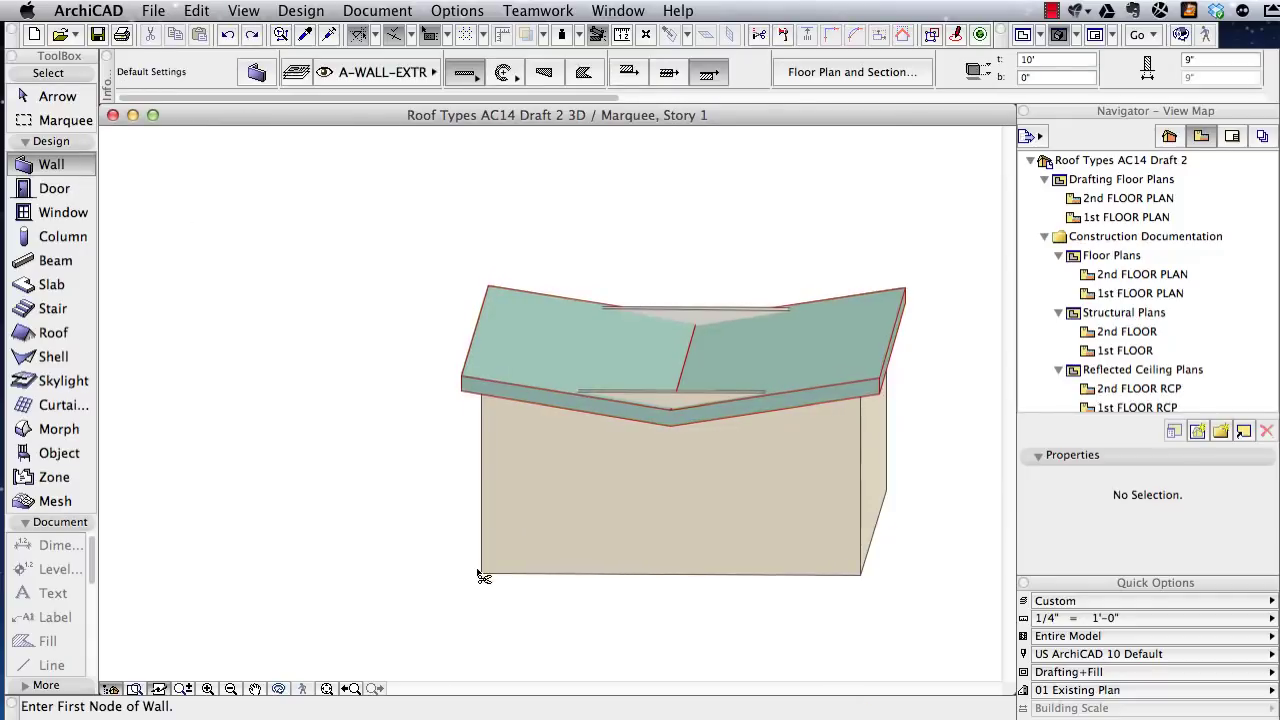
# - Try to trim only the four walls to the inverted roof planes, keeping the wall part below the roof
pyautogui.press('super+a')
pyautogui.click(310, 11)
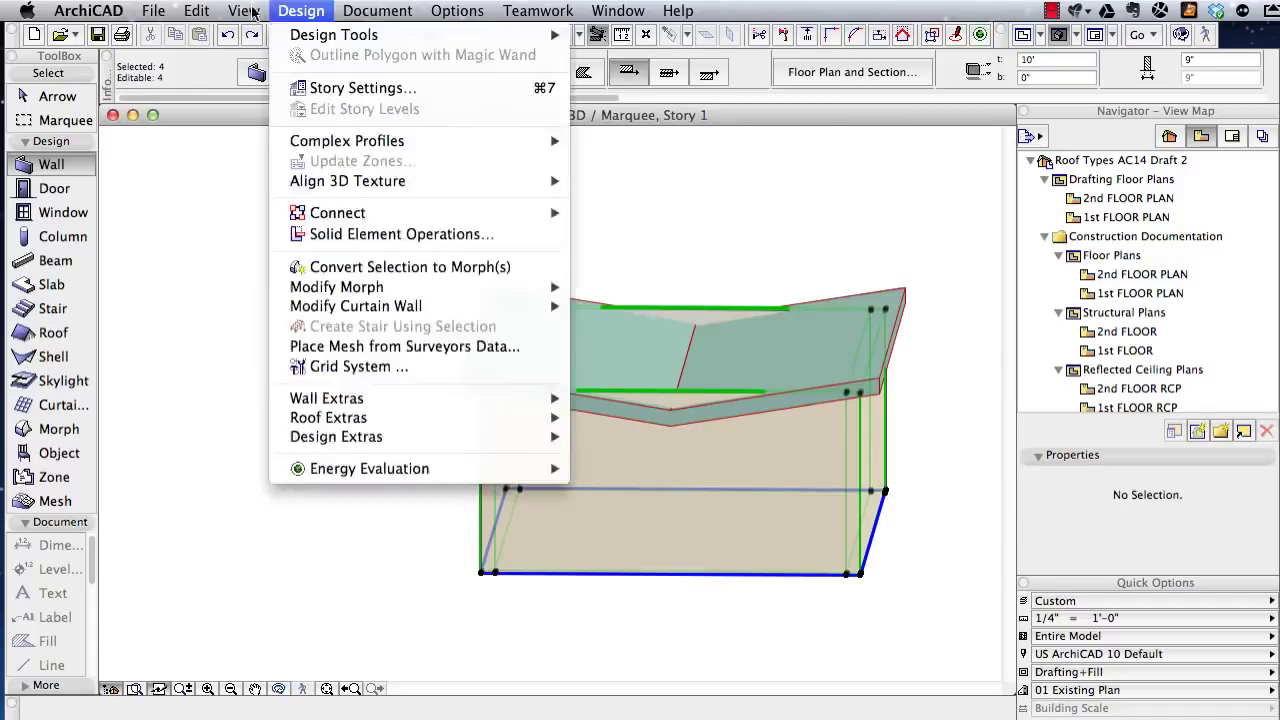
pyautogui.moveTo(345, 212)
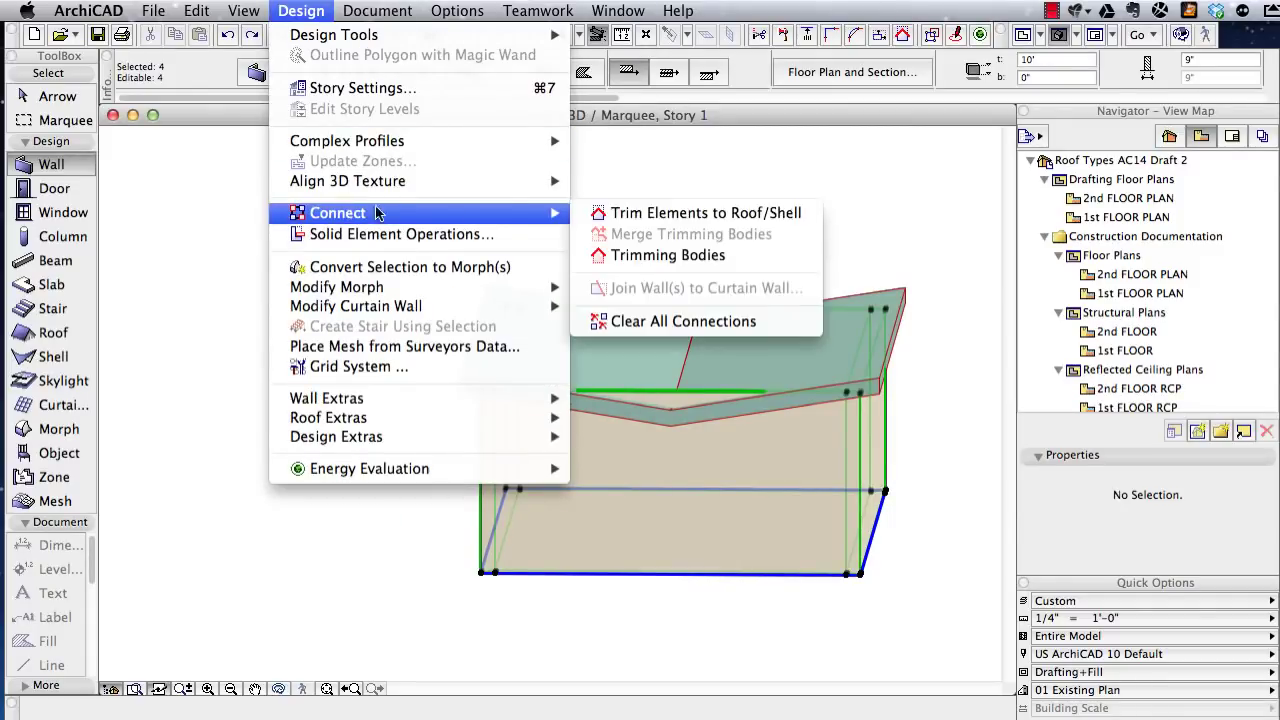
pyautogui.click(632, 213)
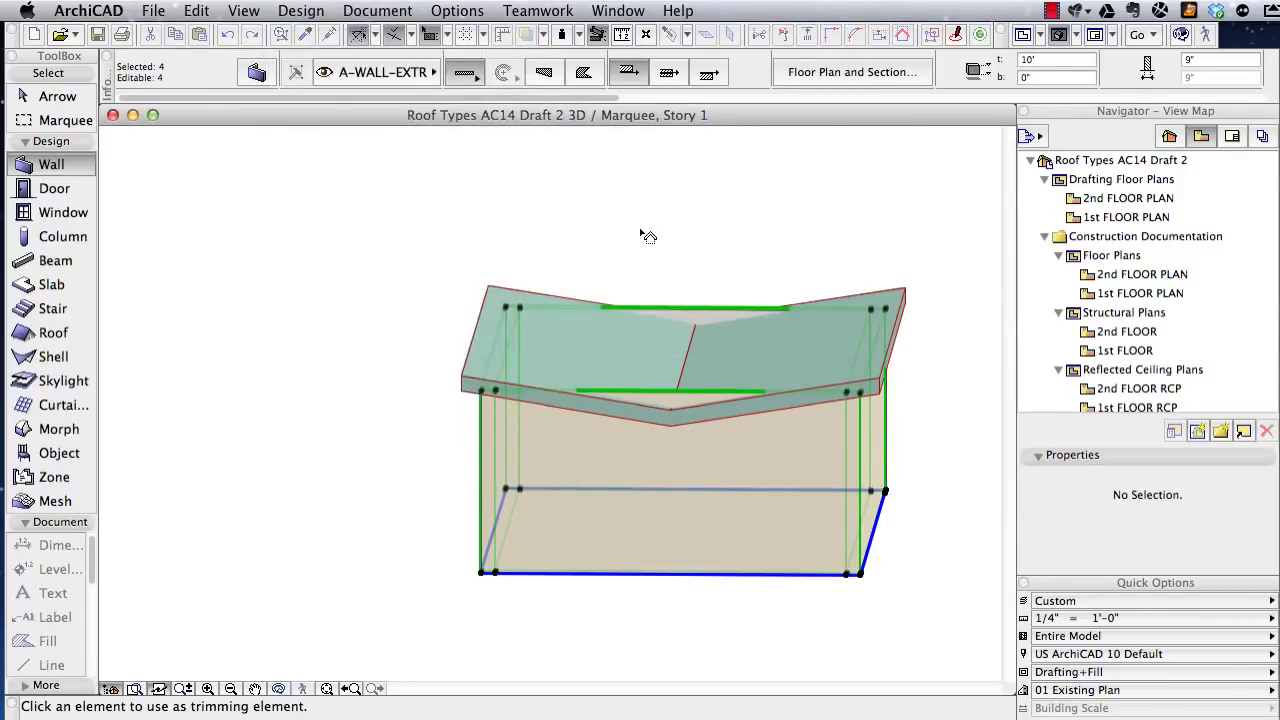
pyautogui.click(506, 300)
pyautogui.click(516, 299)
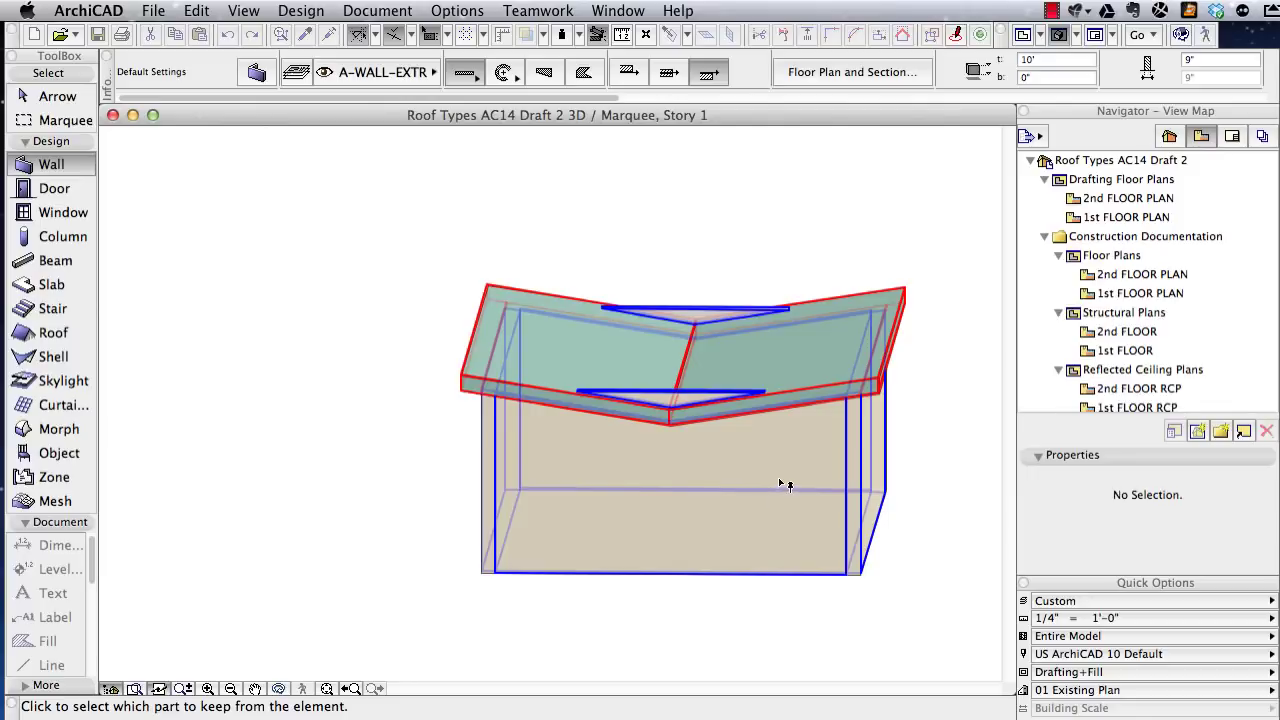
pyautogui.click(817, 531)
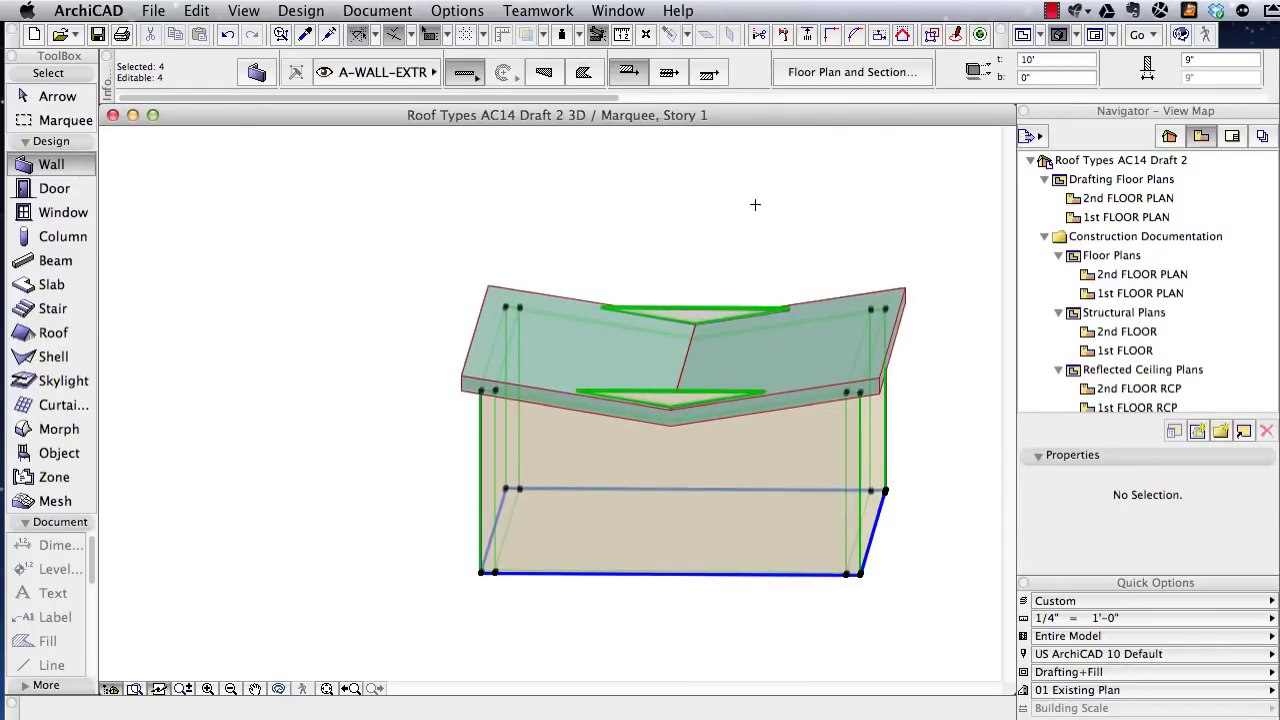
pyautogui.press('Escape')
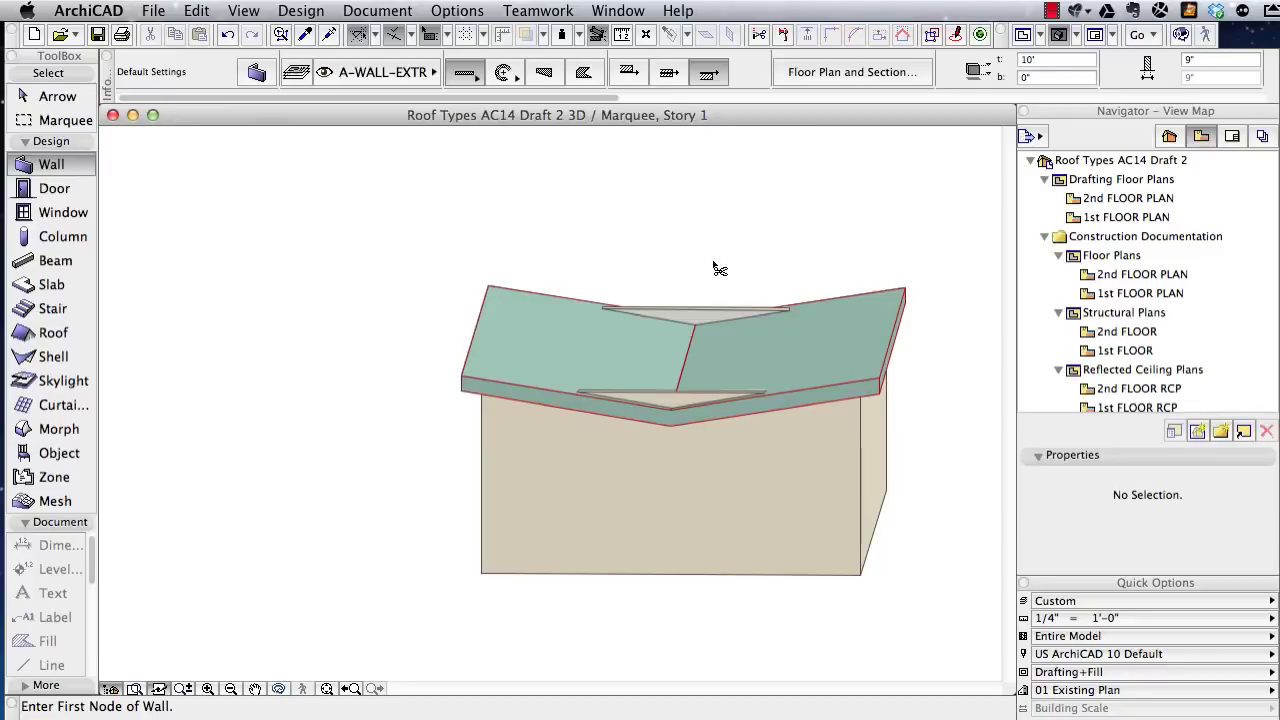
# - Load the middle building's four walls as target elements for a Solid Element Operation
pyautogui.press('super+a')
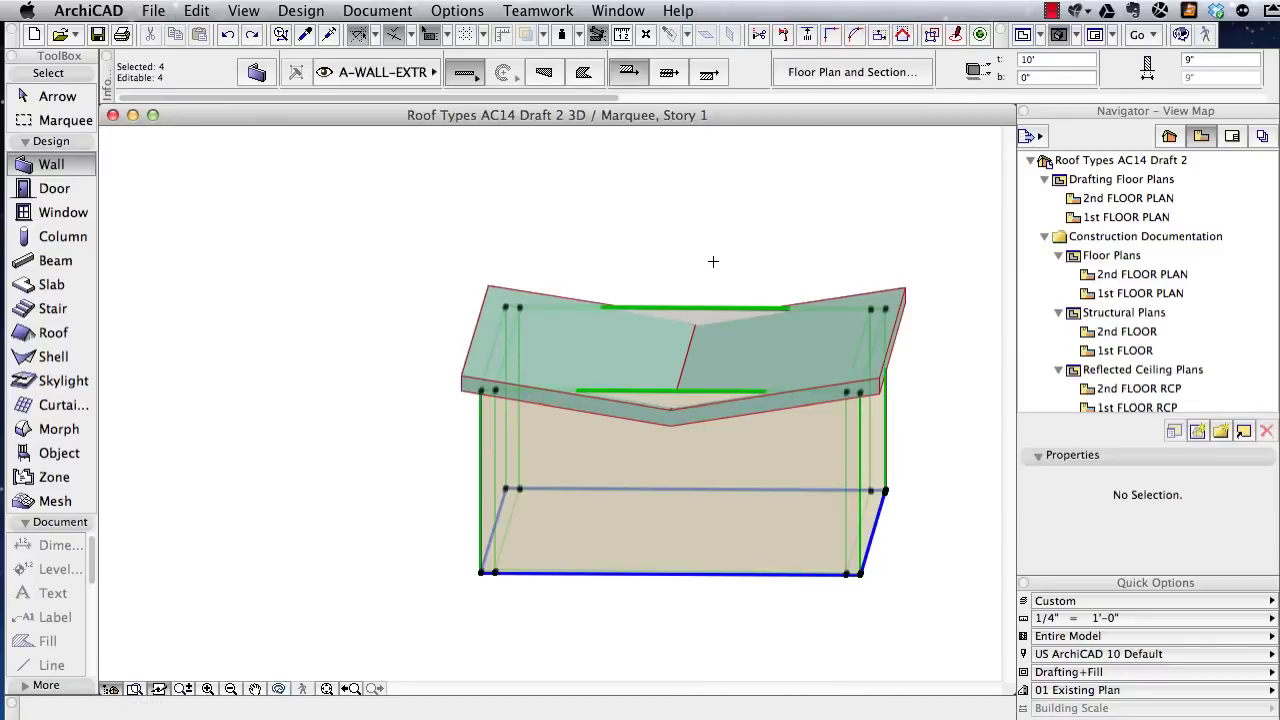
pyautogui.click(310, 12)
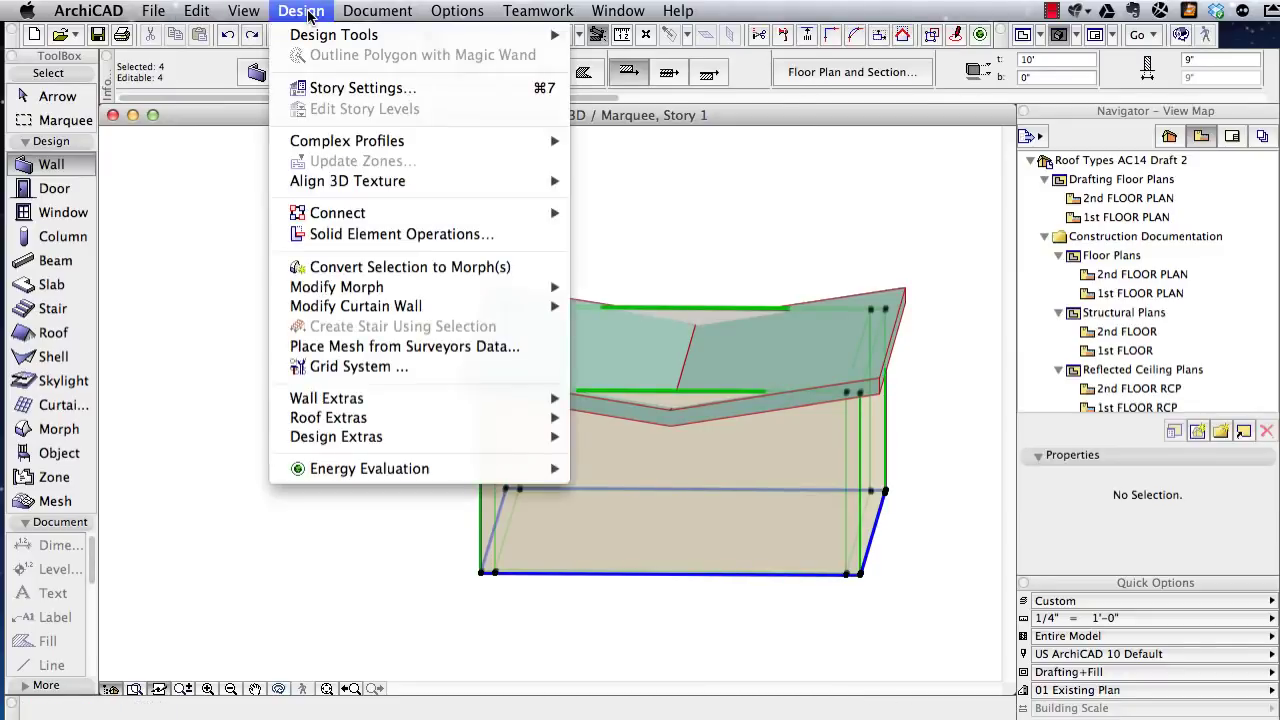
pyautogui.click(390, 234)
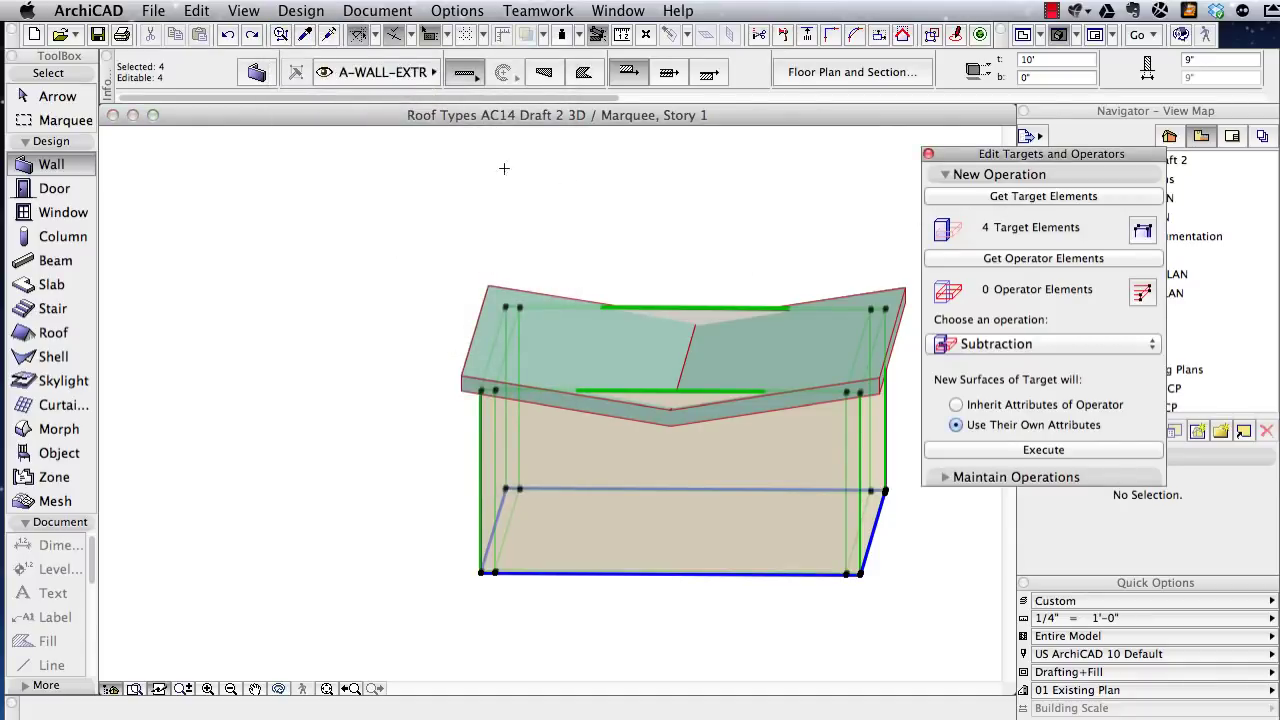
# - Use both roof planes as operators, subtract them from the walls with upward extrusion, and close the solid operations window
pyautogui.click(885, 218)
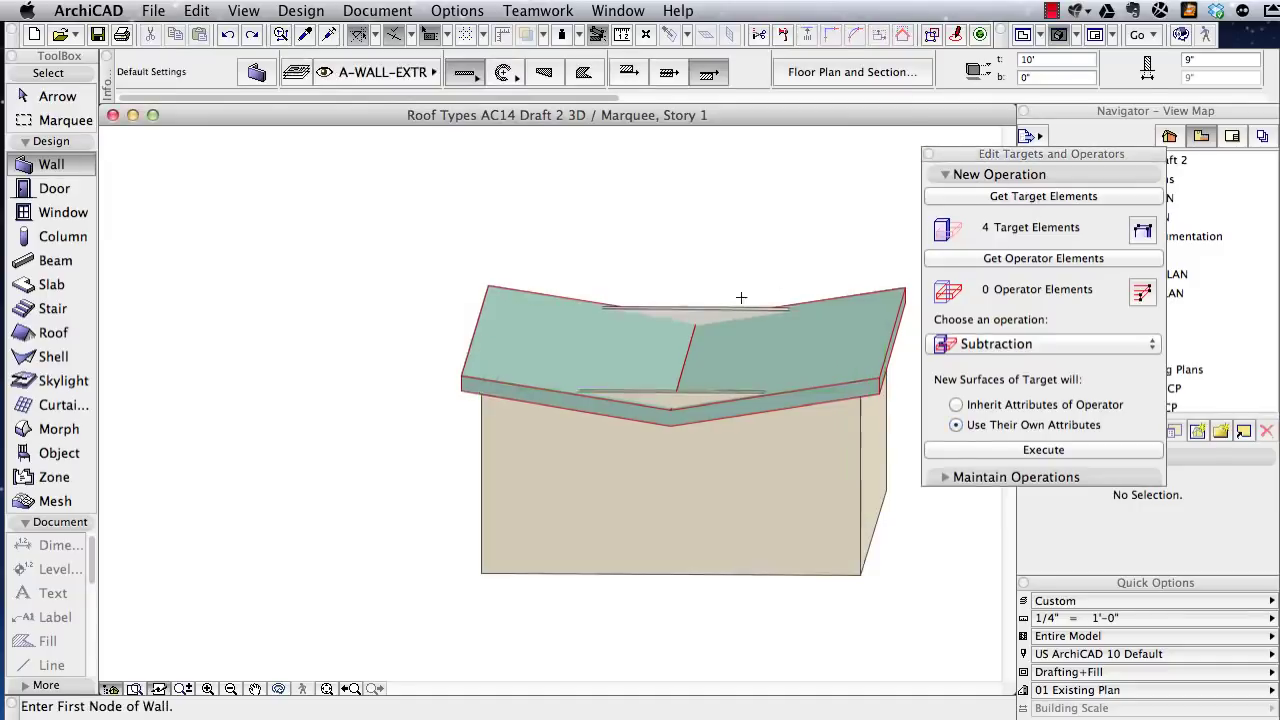
pyautogui.keyDown('shift'); pyautogui.click(757, 357); pyautogui.keyUp('shift')
pyautogui.keyDown('shift'); pyautogui.click(757, 357); pyautogui.keyUp('shift')
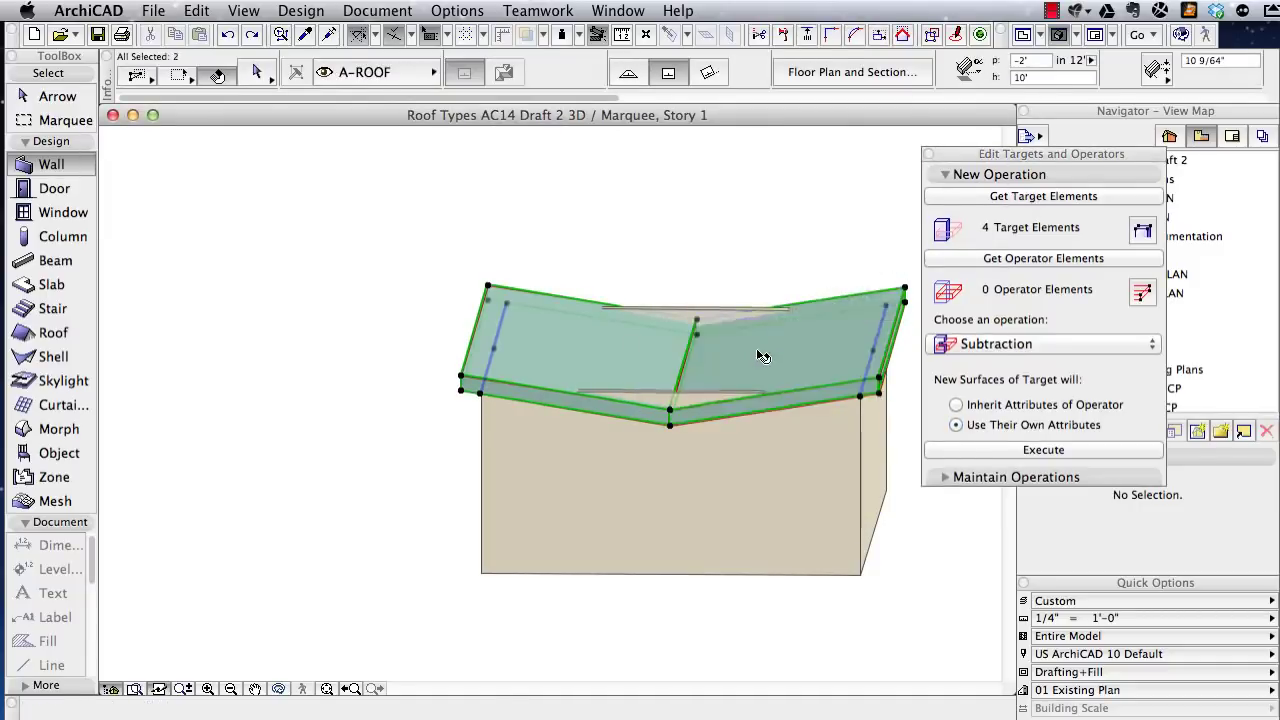
pyautogui.click(1013, 259)
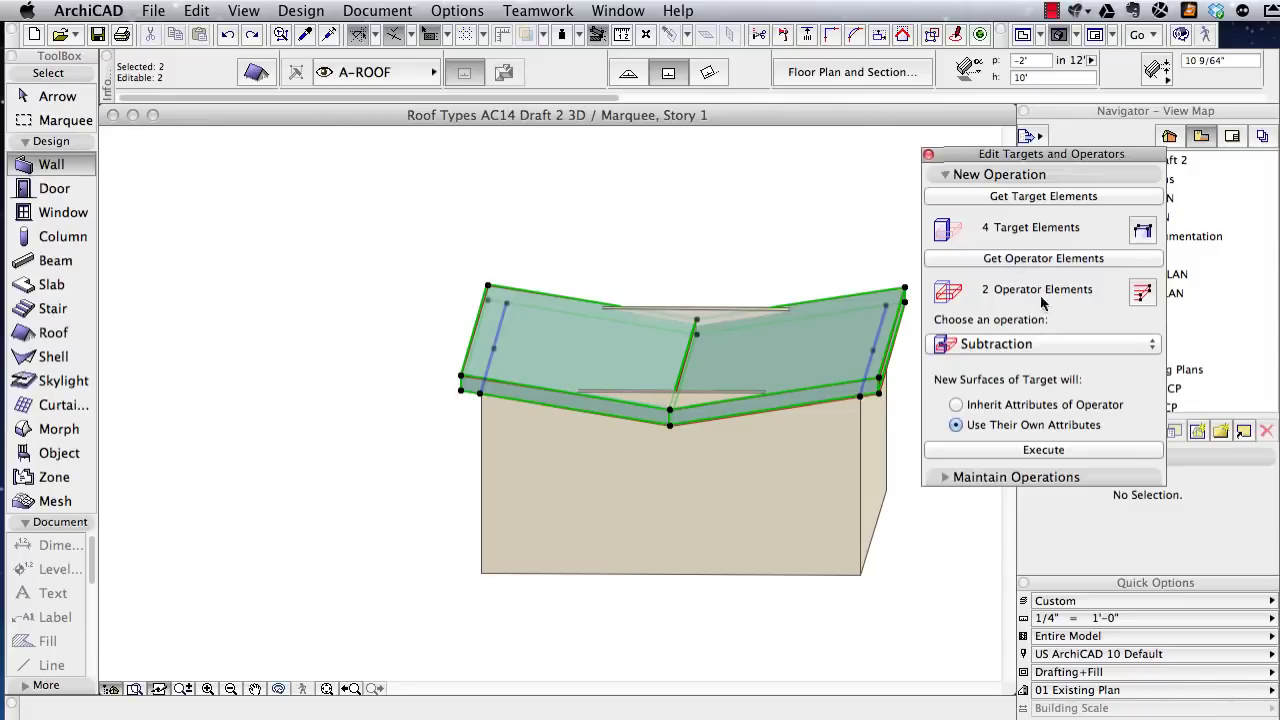
pyautogui.click(1044, 345)
pyautogui.click(1062, 386)
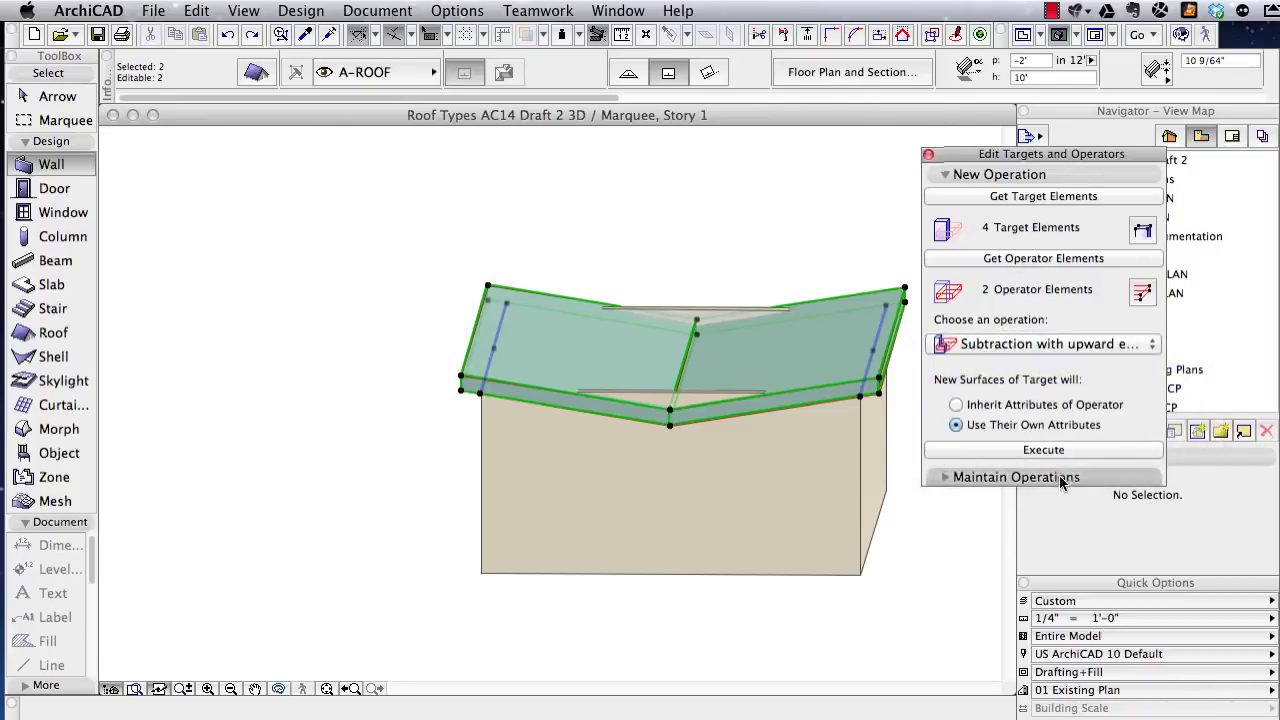
pyautogui.click(1043, 450)
pyautogui.click(789, 264)
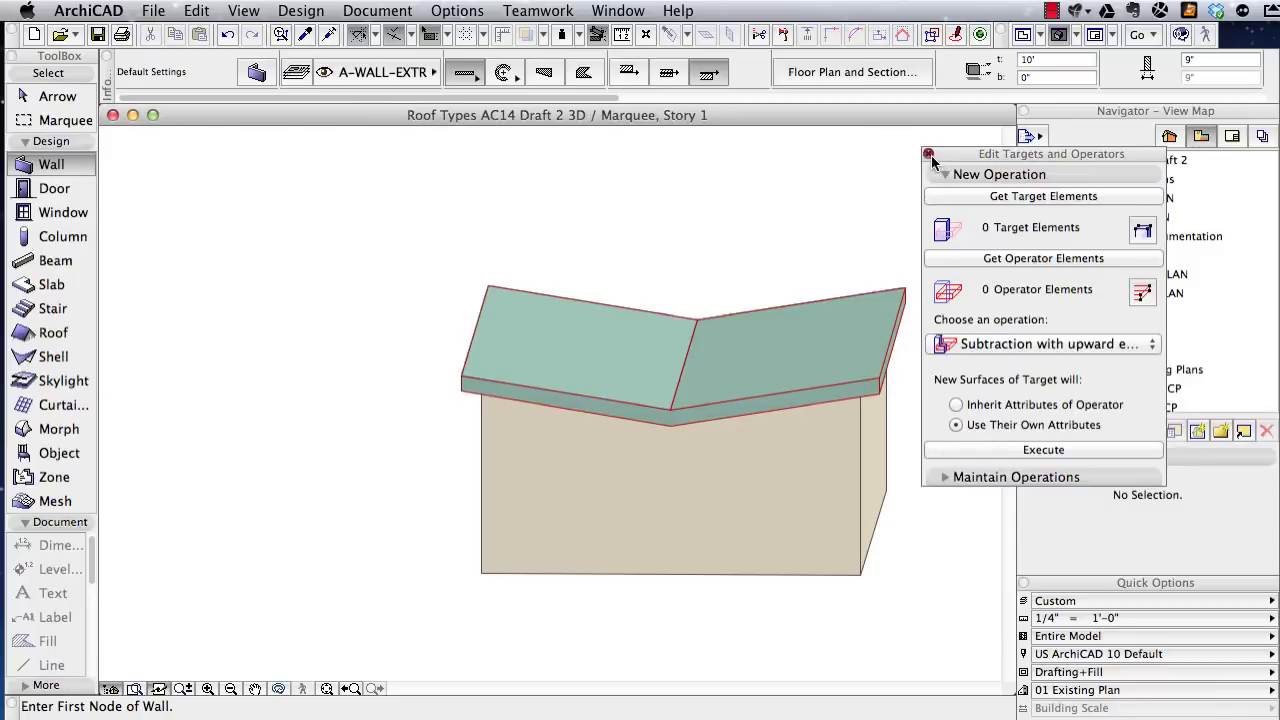
pyautogui.click(928, 155)
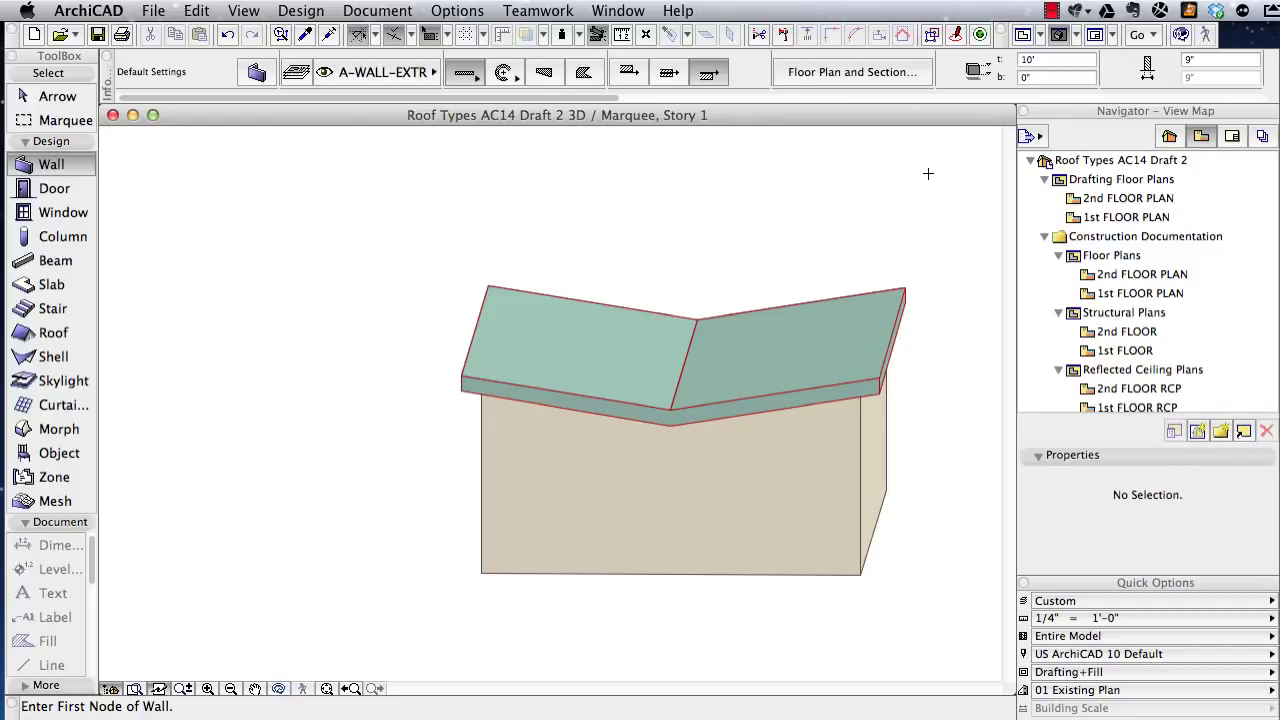
# - Return to the 1st floor plan at the next unroofed building and open the default settings of the Roof tool
pyautogui.press('F2')
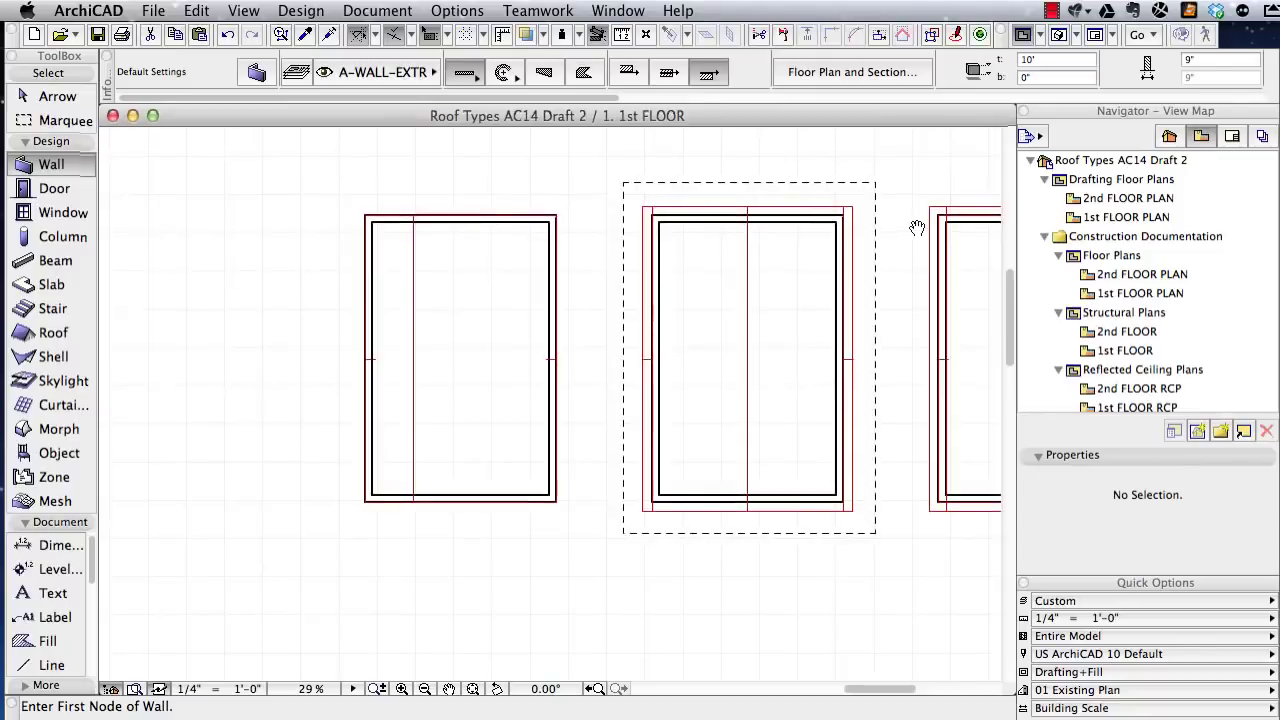
pyautogui.moveTo(914, 223); pyautogui.dragTo(500, 234, button='middle')
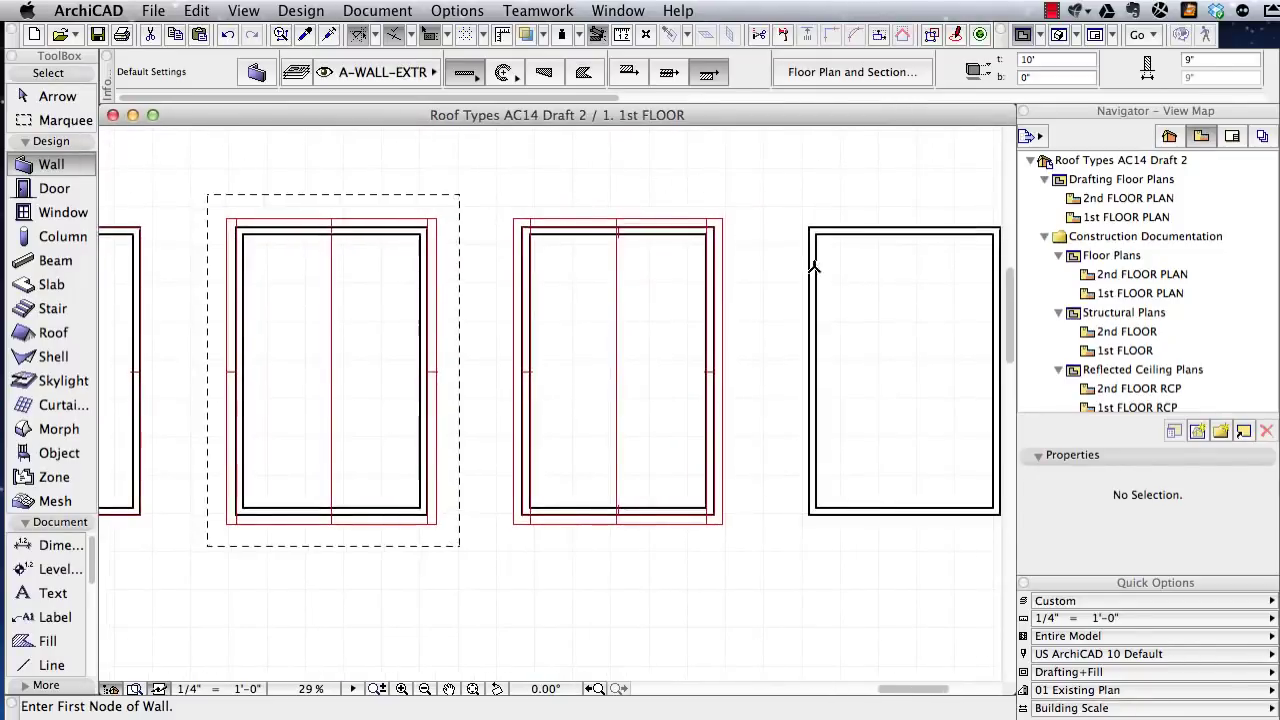
pyautogui.moveTo(843, 268); pyautogui.dragTo(720, 278, button='middle')
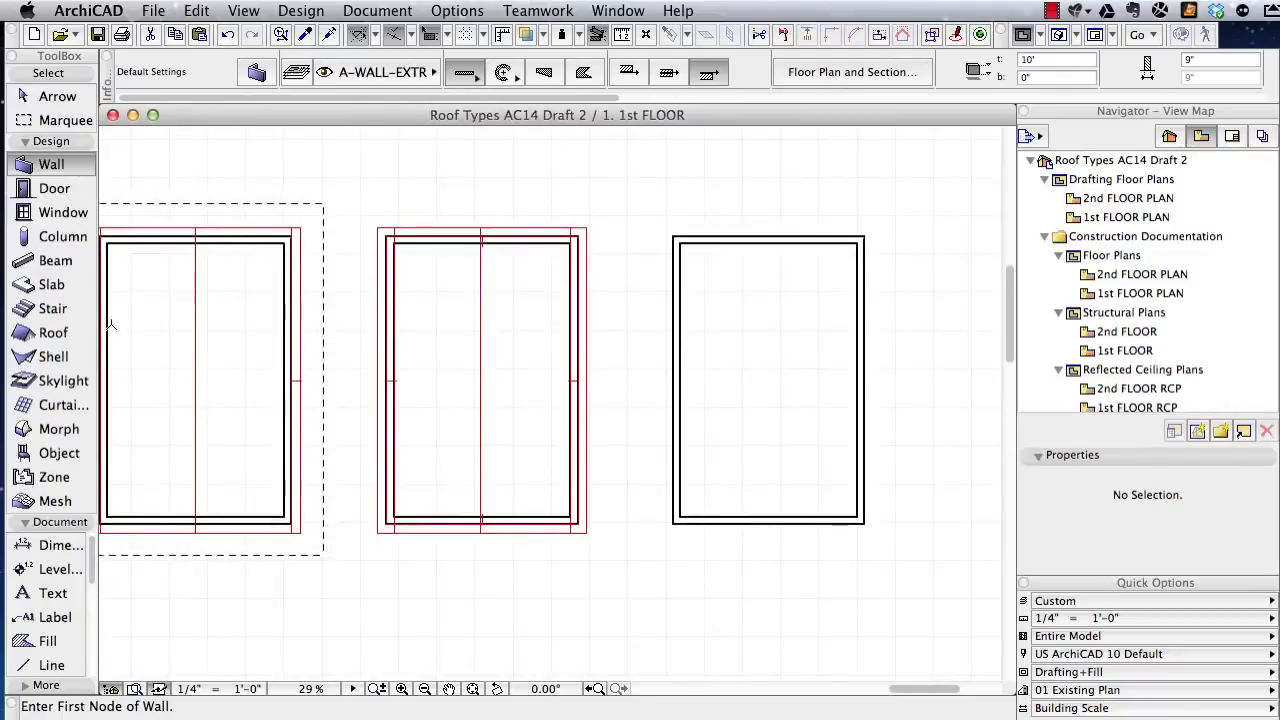
pyautogui.click(50, 332)
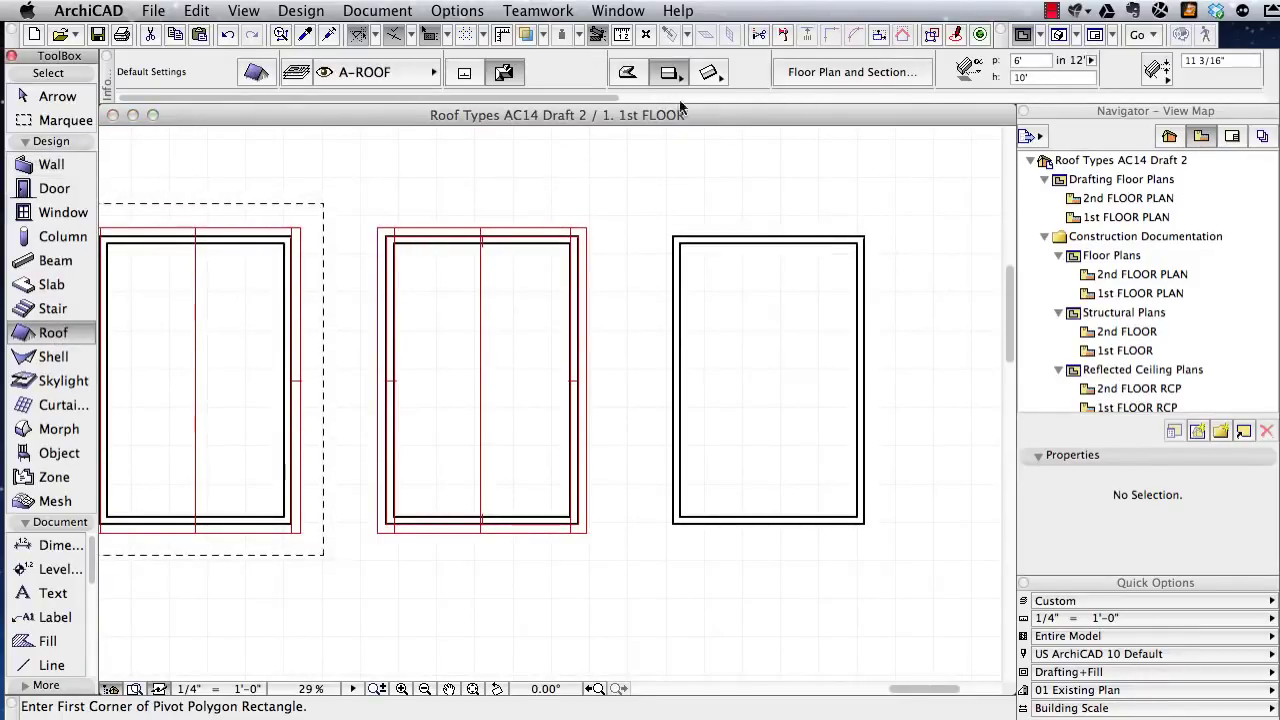
pyautogui.click(255, 73)
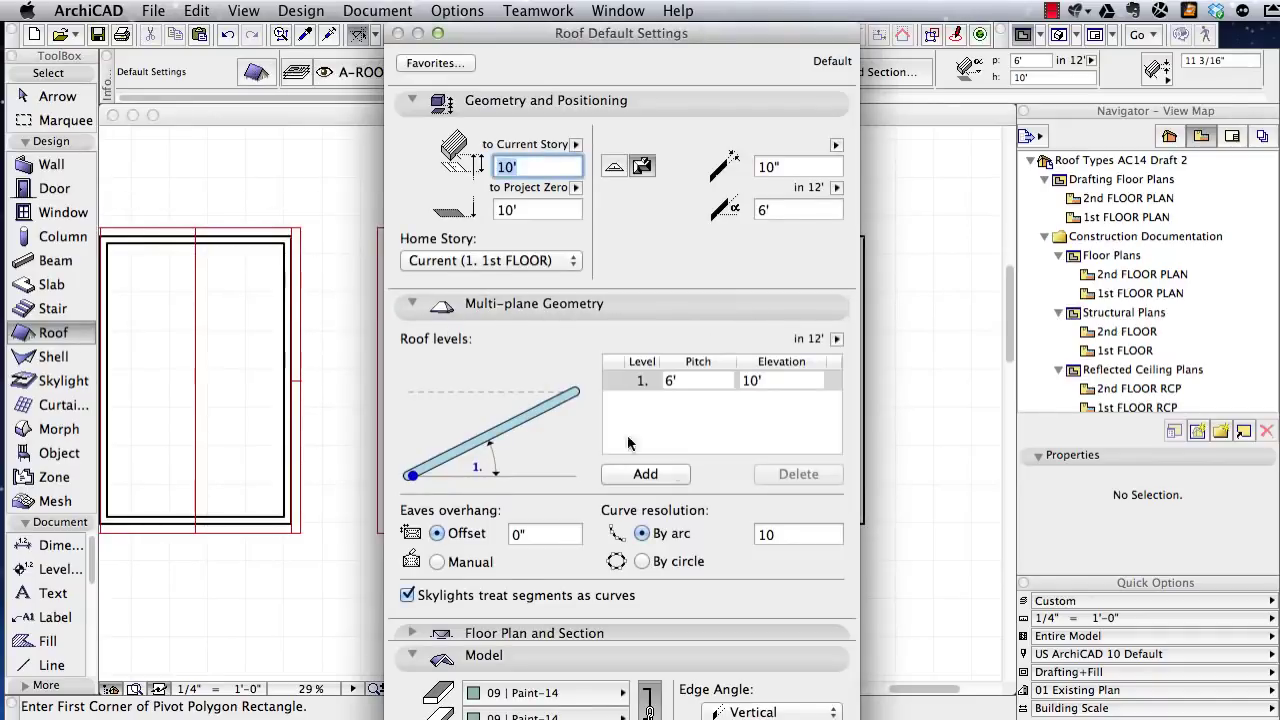
# - Add a second roof level and set the first level's pitch to 12' and elevation to 8'
pyautogui.click(652, 474)
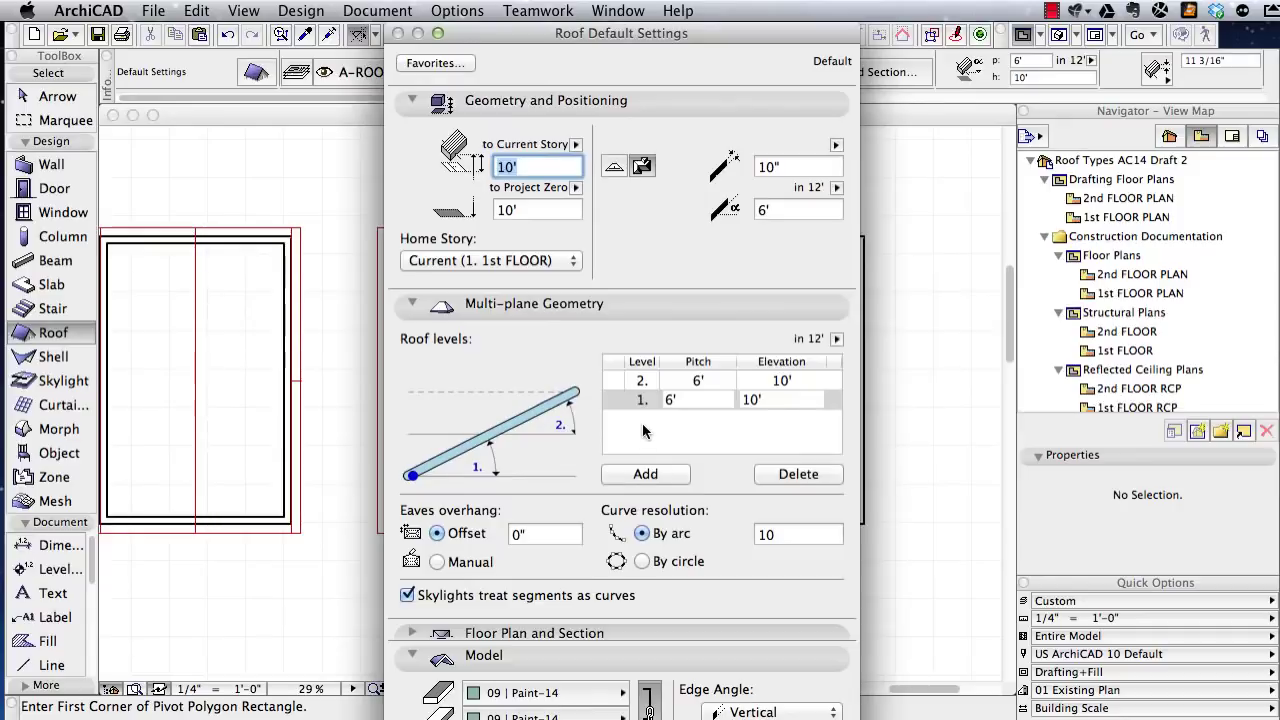
pyautogui.click(690, 399)
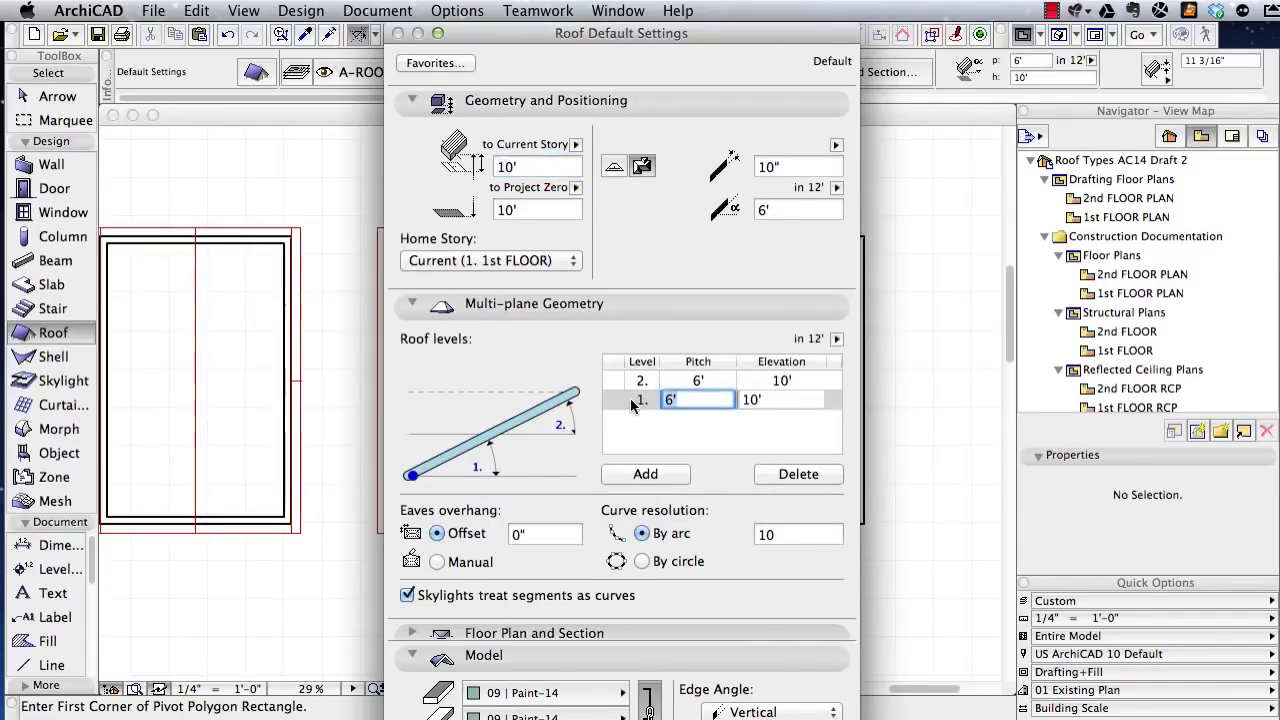
pyautogui.write('12')
pyautogui.click(716, 380)
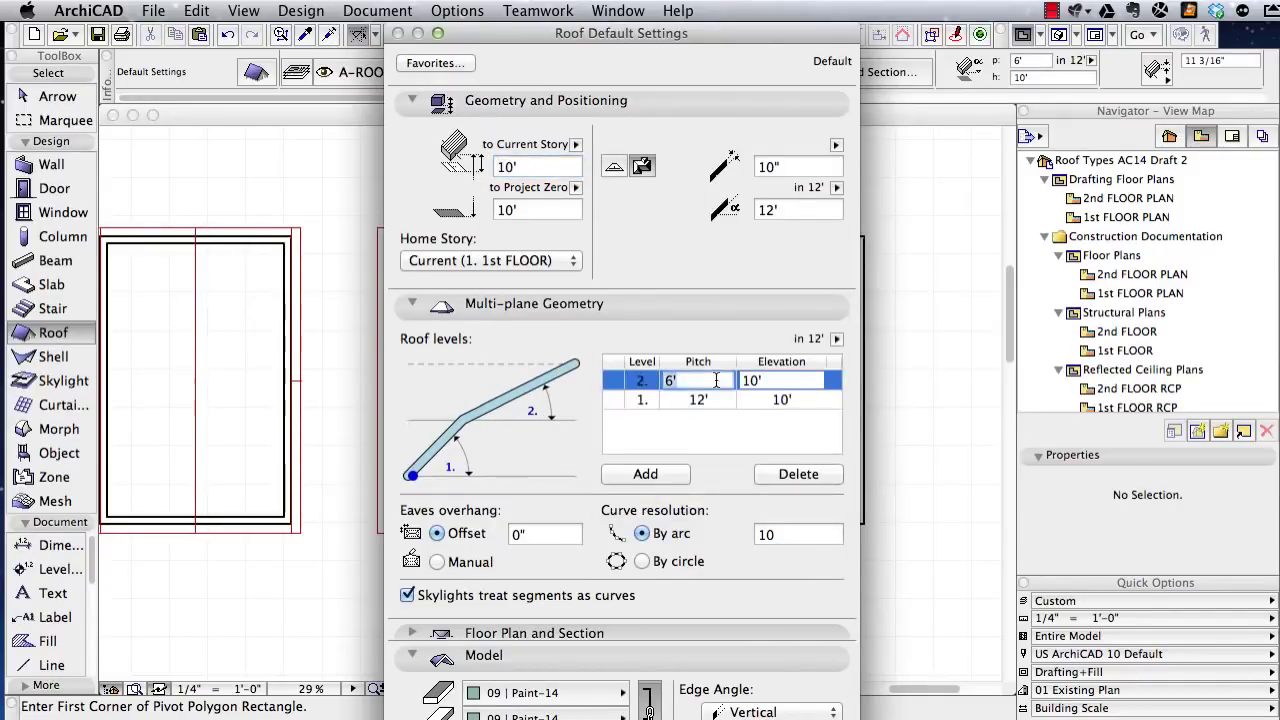
pyautogui.click(799, 400)
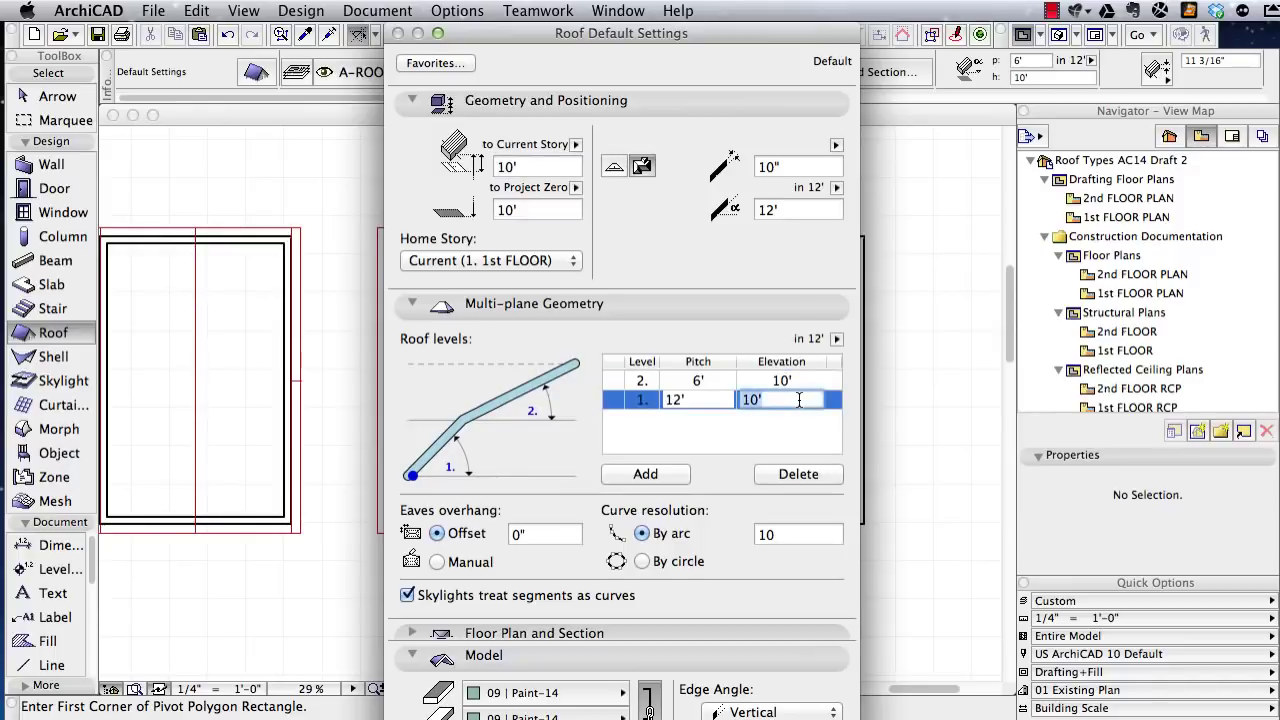
pyautogui.write('8')
pyautogui.click(719, 379)
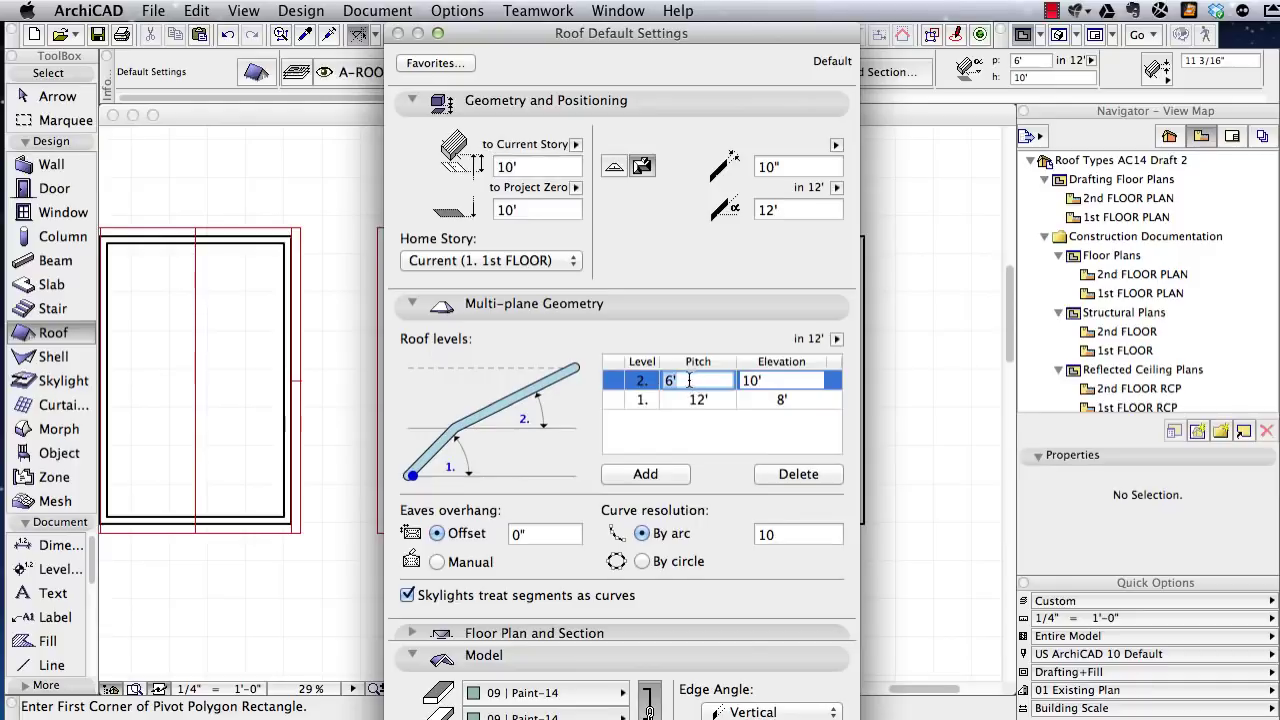
pyautogui.write('-12')
pyautogui.press('Return')
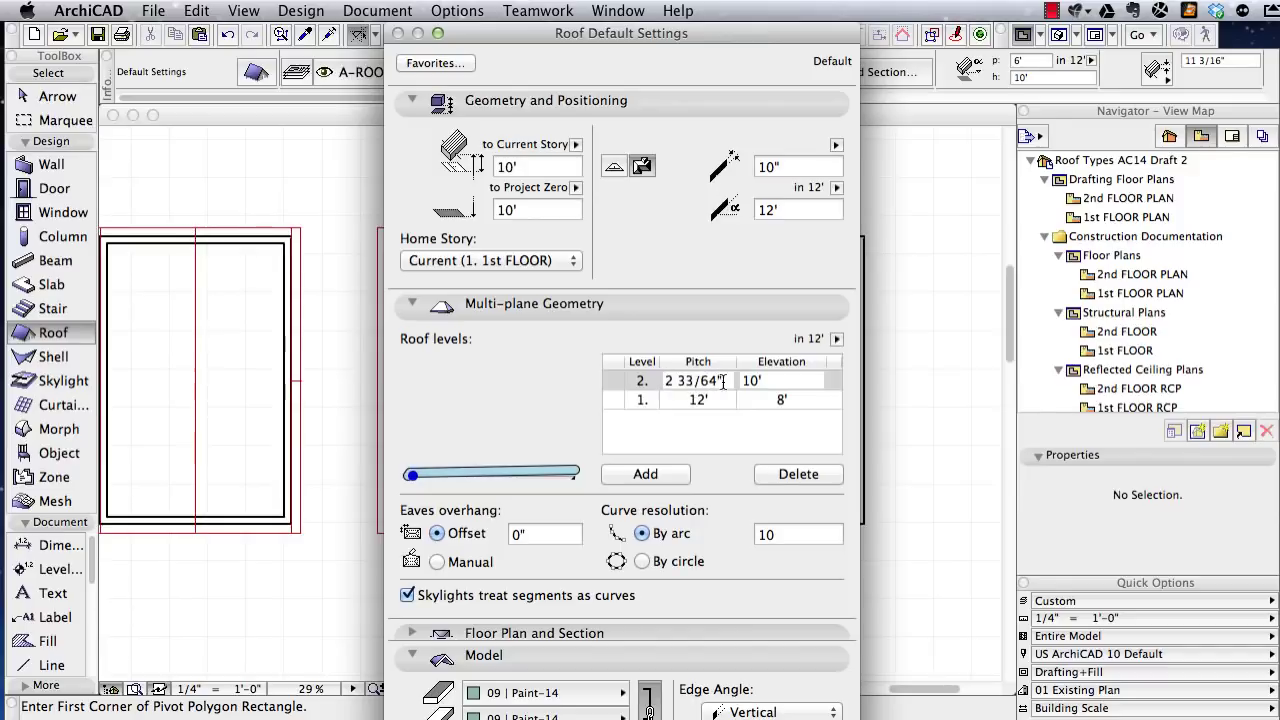
# - Set the pitch of the second roof level to 6'
pyautogui.click(700, 380)
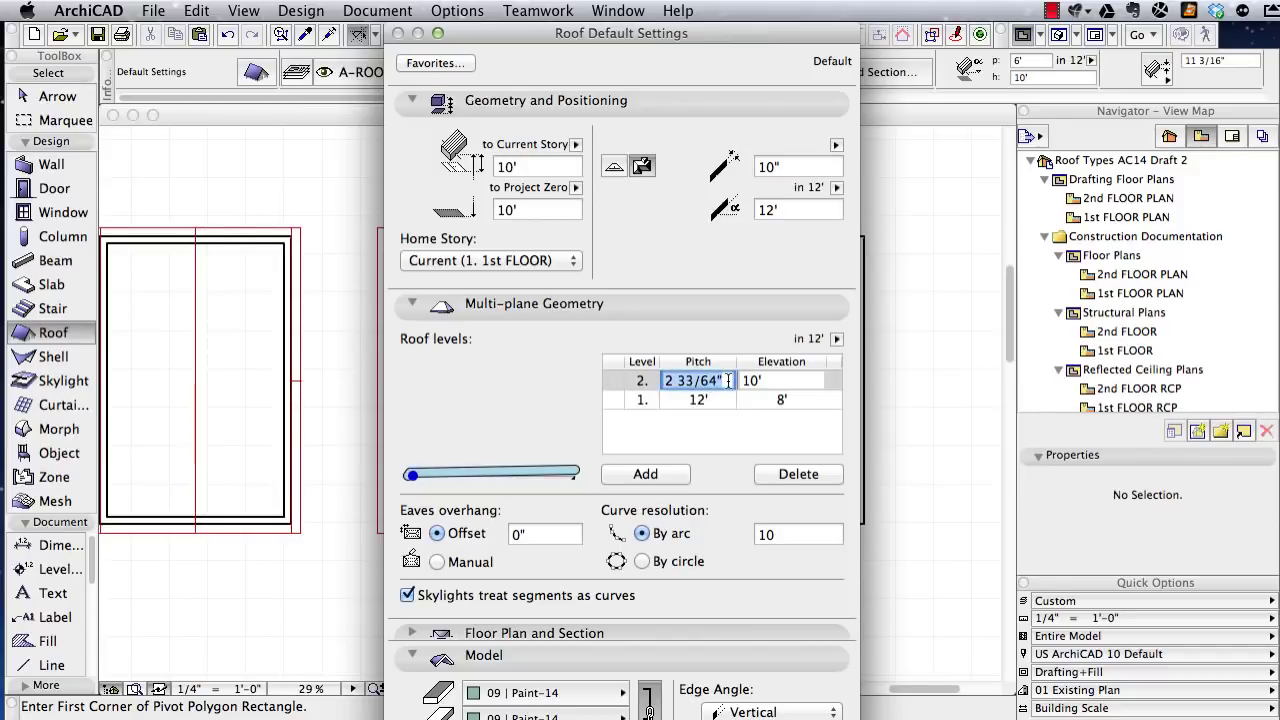
pyautogui.write('6')
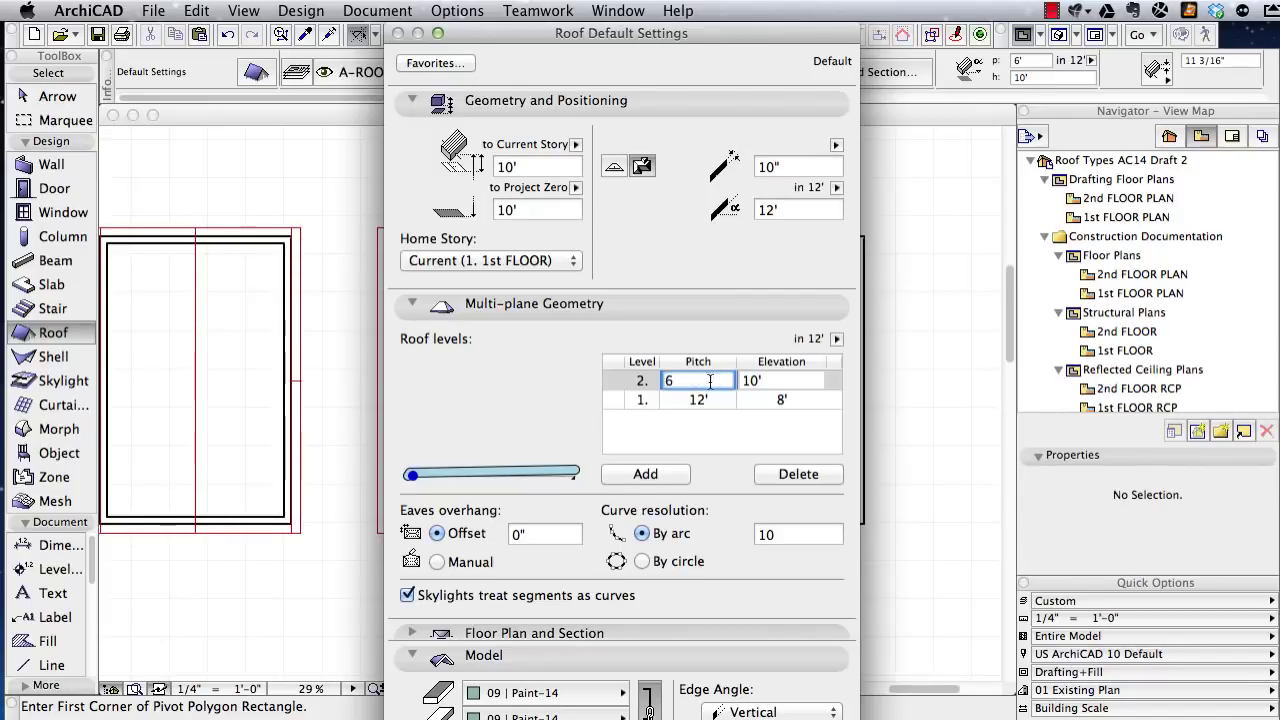
pyautogui.press('Return')
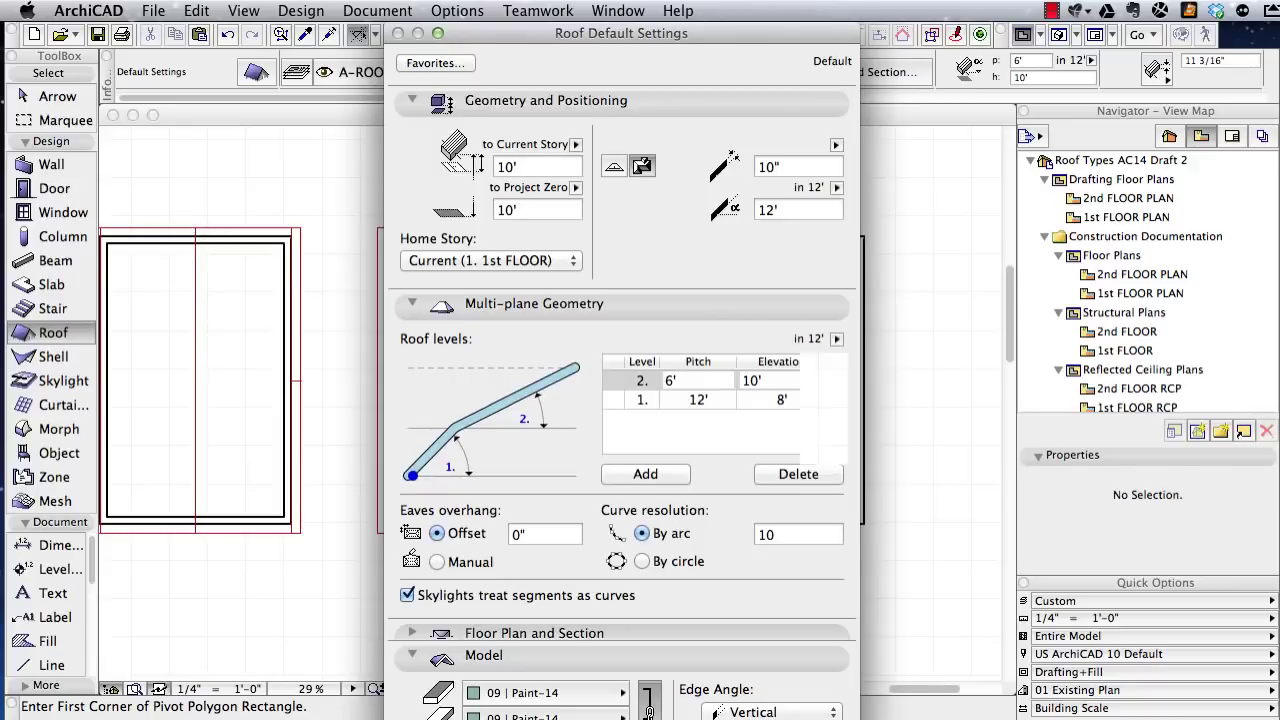
# - Accept the roof settings and draw a rectangular multi-plane roof between opposite outer corners of the unroofed building
pyautogui.press('Return')
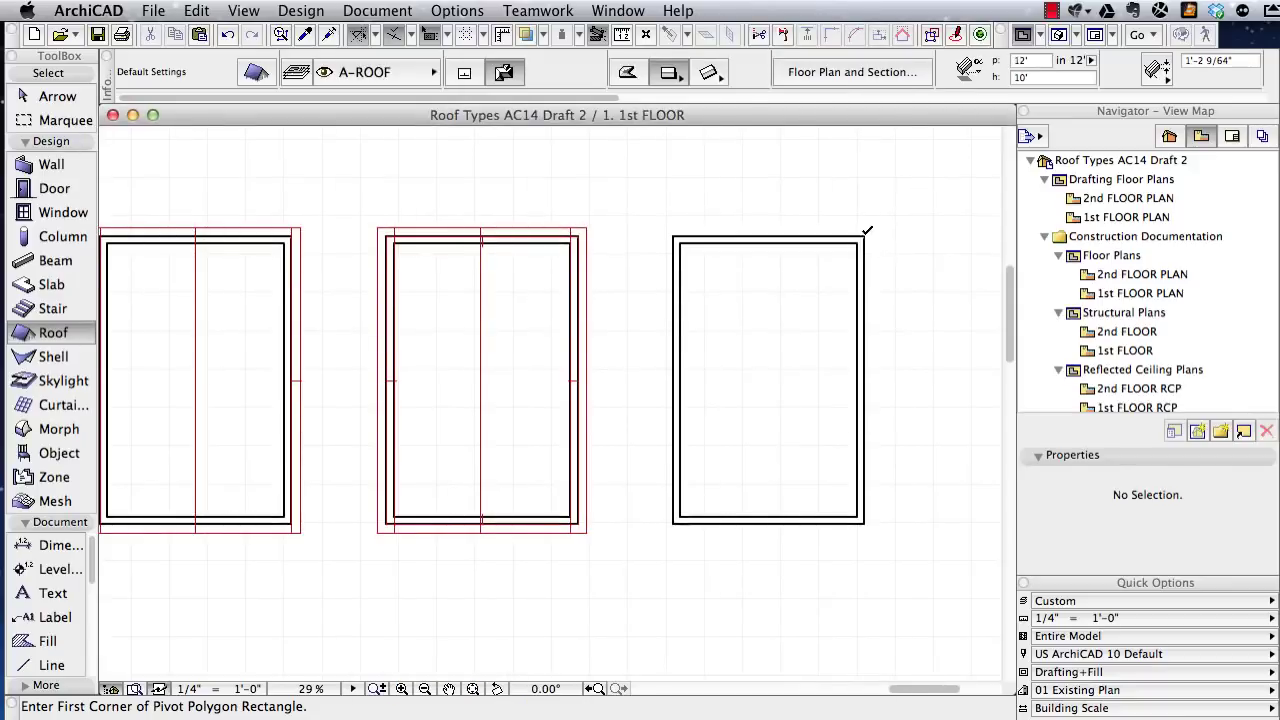
pyautogui.click(864, 237)
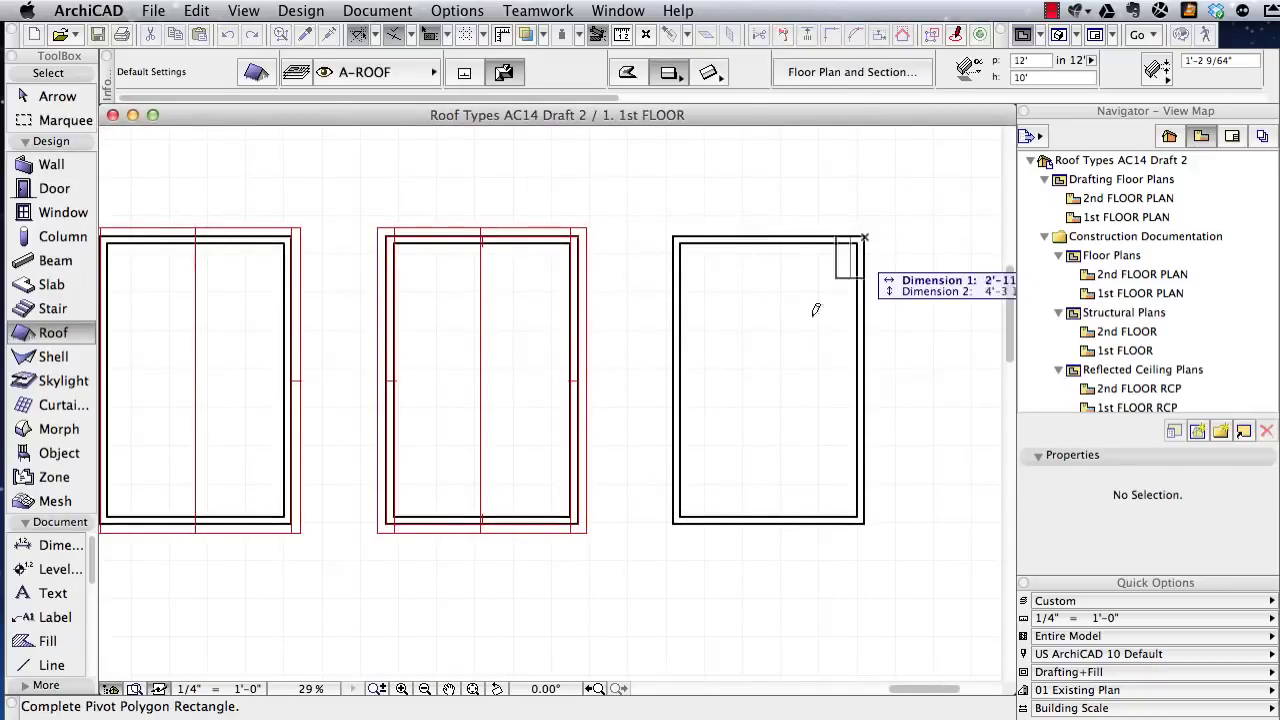
pyautogui.click(675, 518)
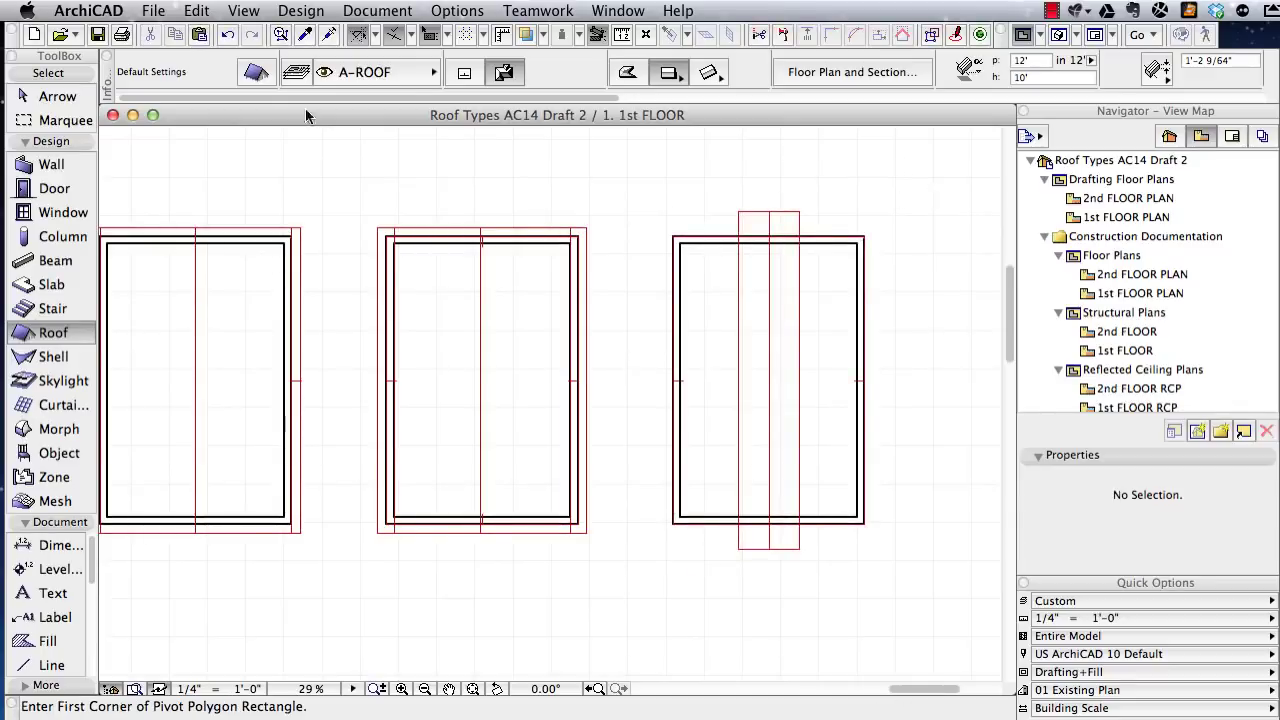
# - Enclose the newly roofed building in a marquee and show only that area in 3D
pyautogui.click(50, 122)
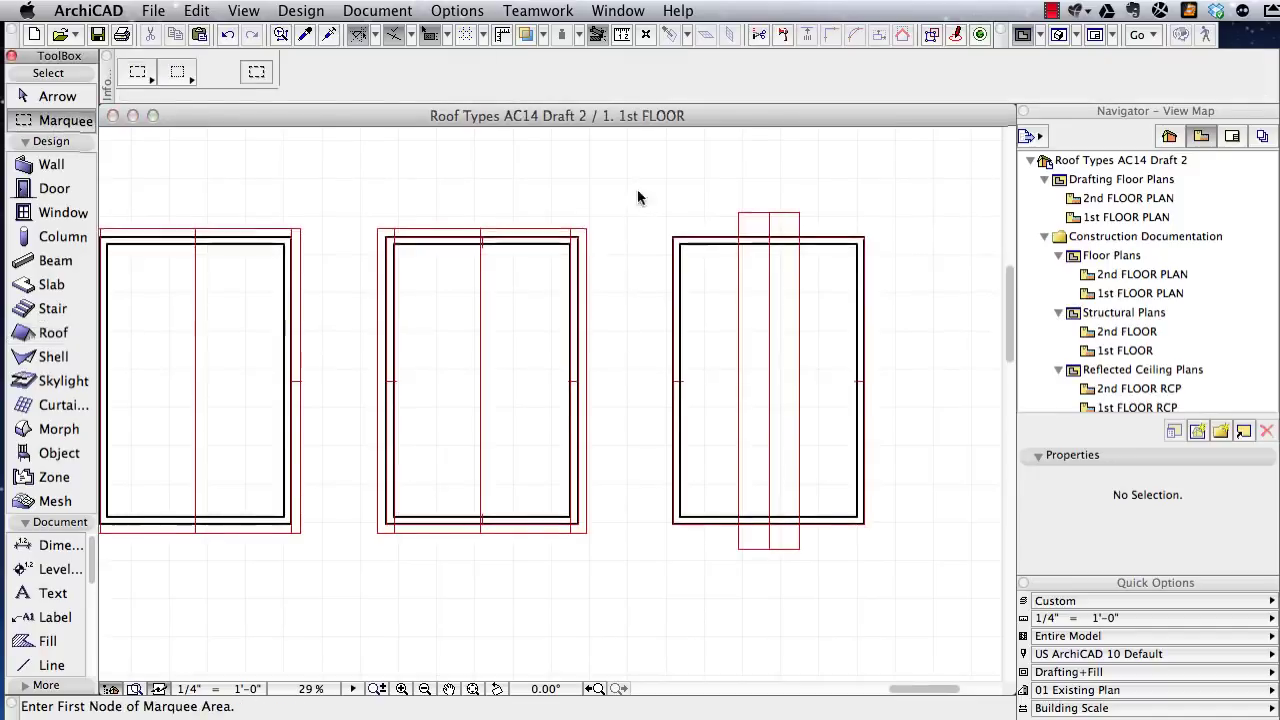
pyautogui.click(638, 190)
pyautogui.click(908, 589)
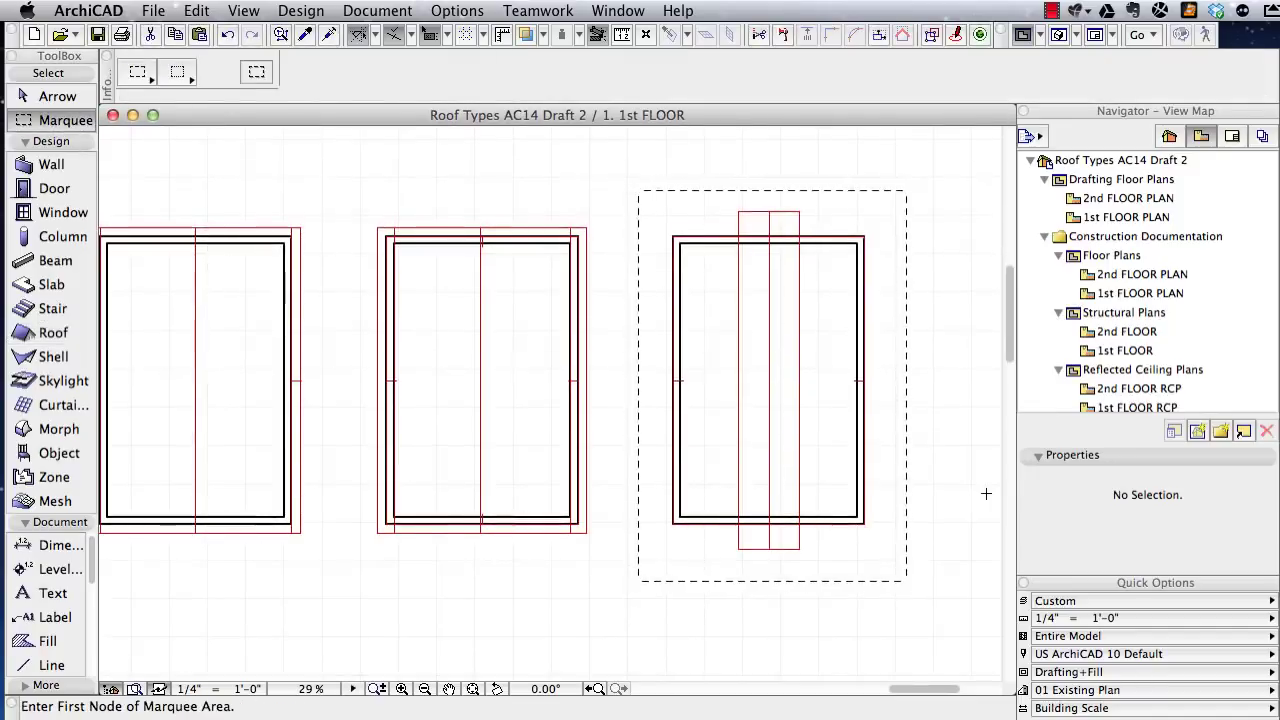
pyautogui.press('F5')
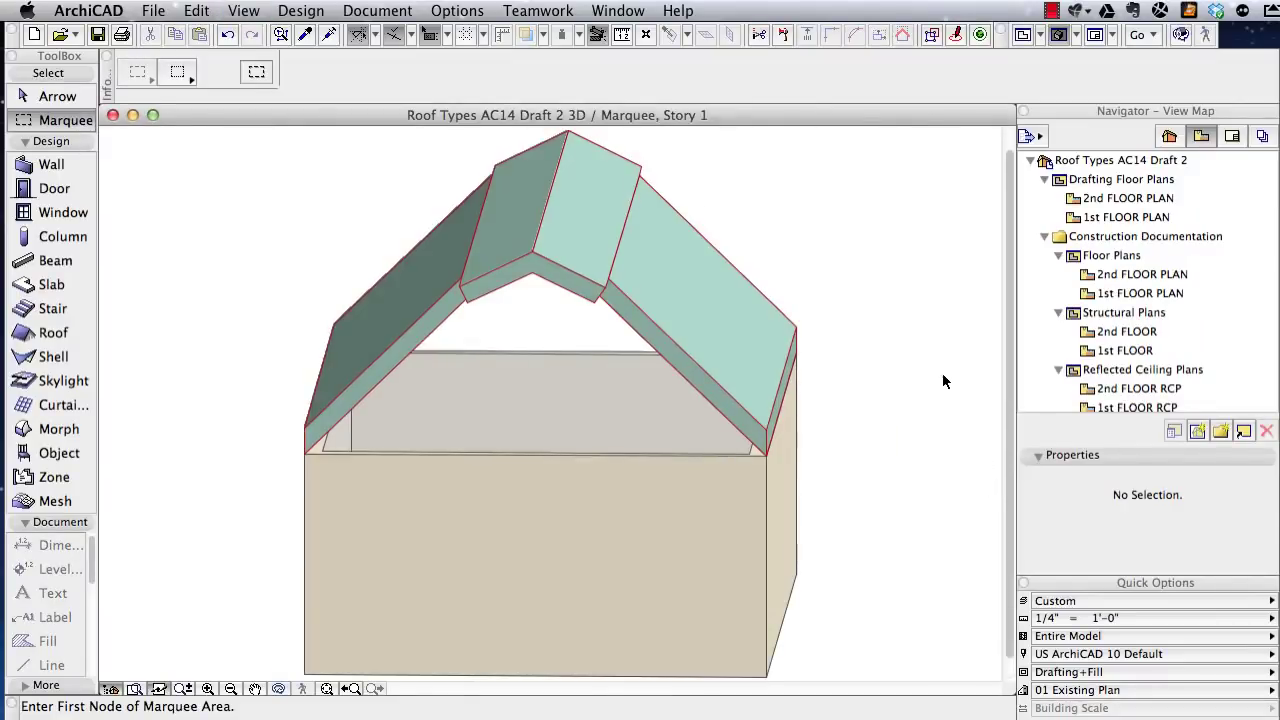
pyautogui.scroll(6, 763, 397)
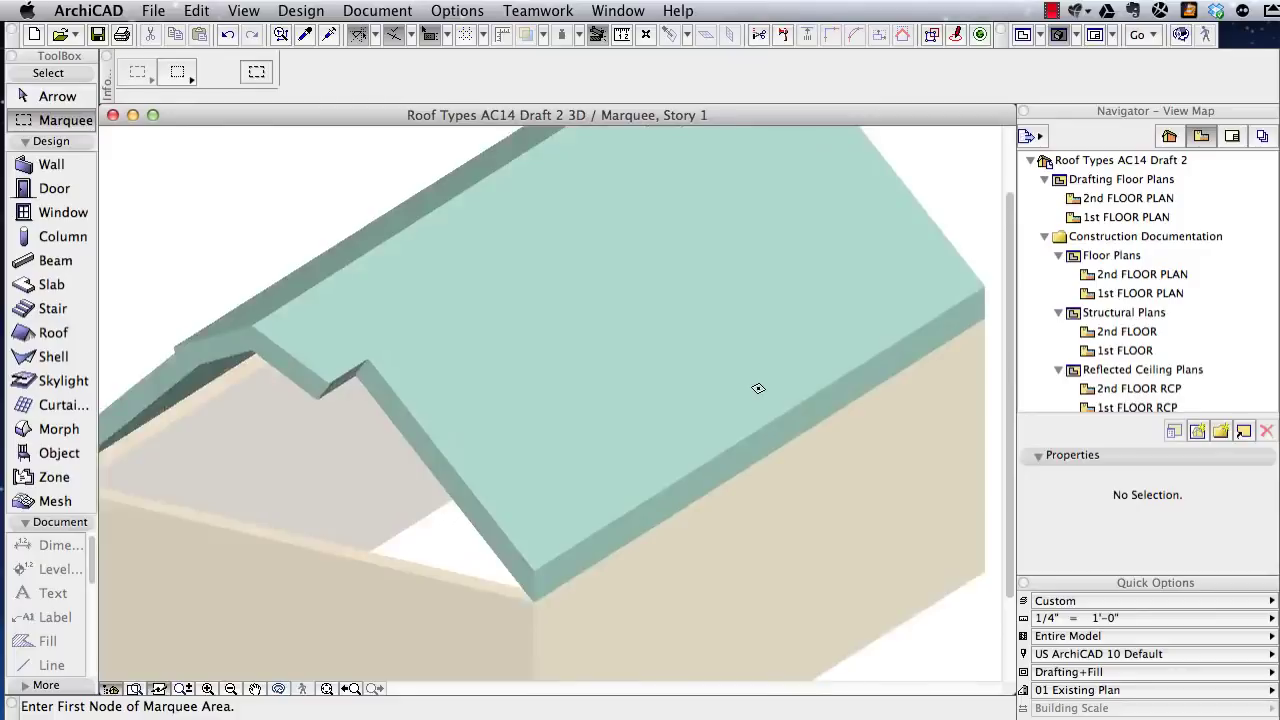
pyautogui.scroll(-5, 757, 388)
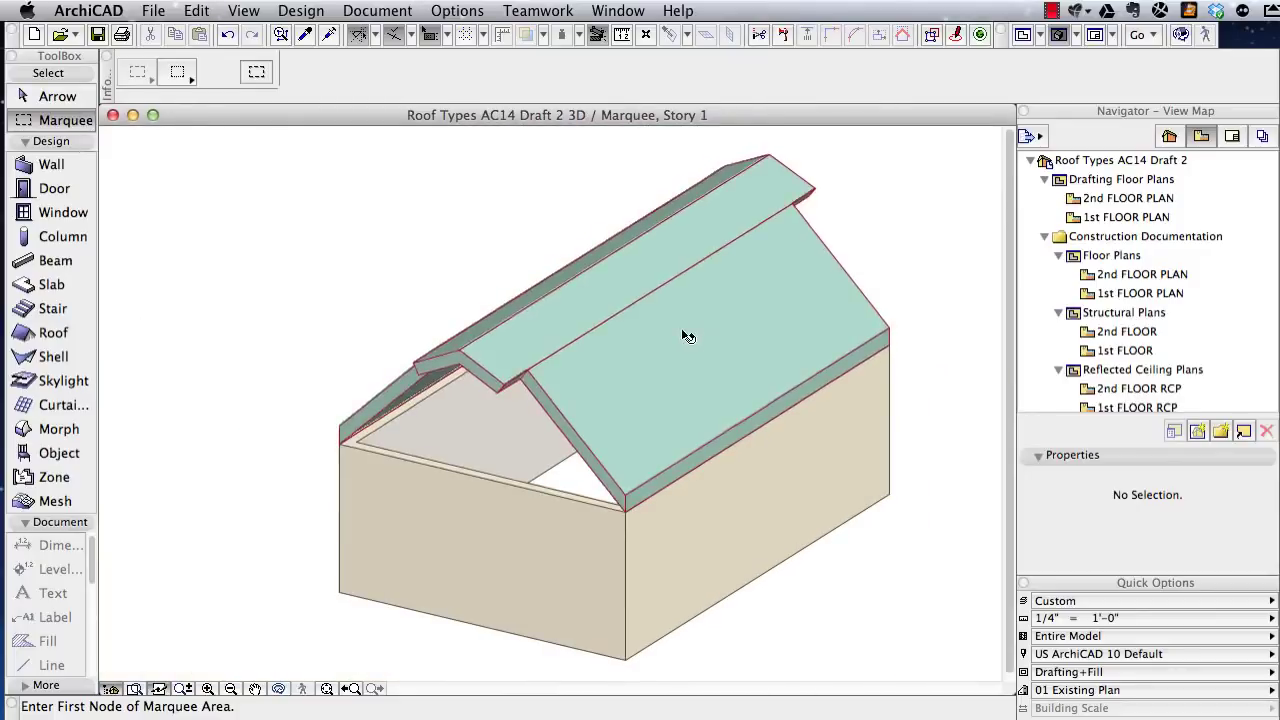
# - Select the two-pitch roof and offset the front gable edge of its upper planes flush with the lower planes
pyautogui.click(688, 336)
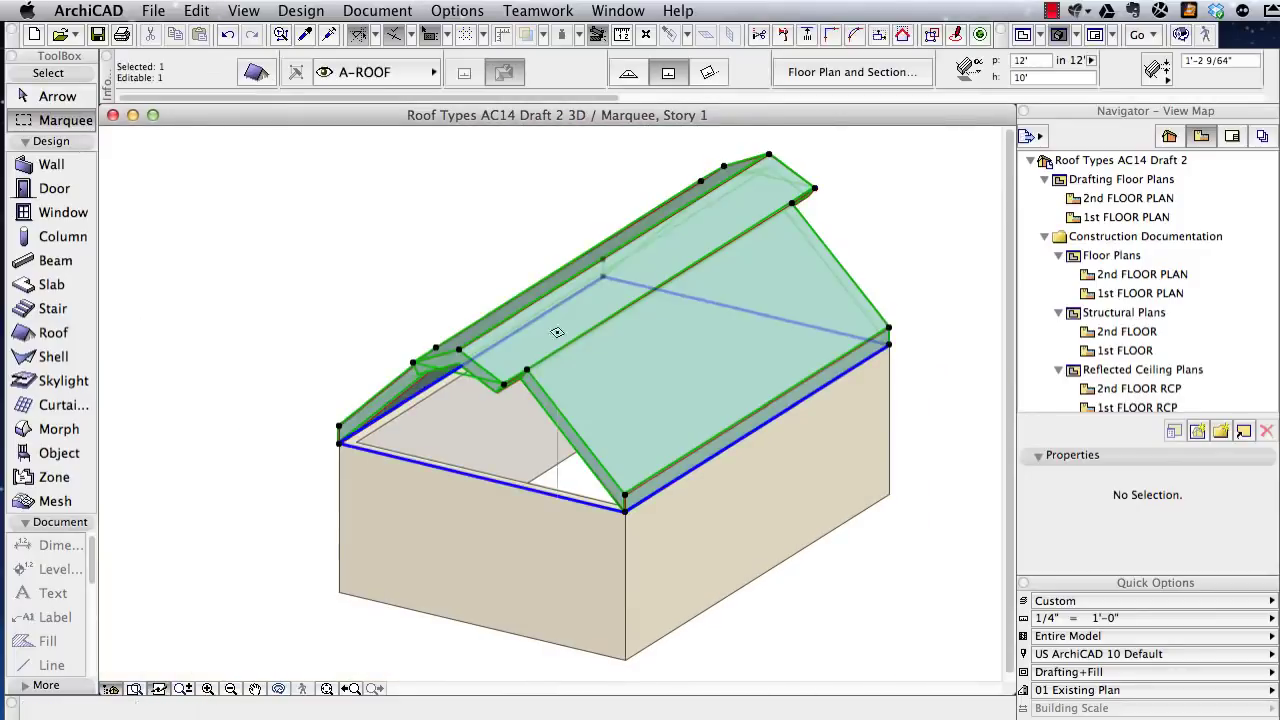
pyautogui.click(482, 369)
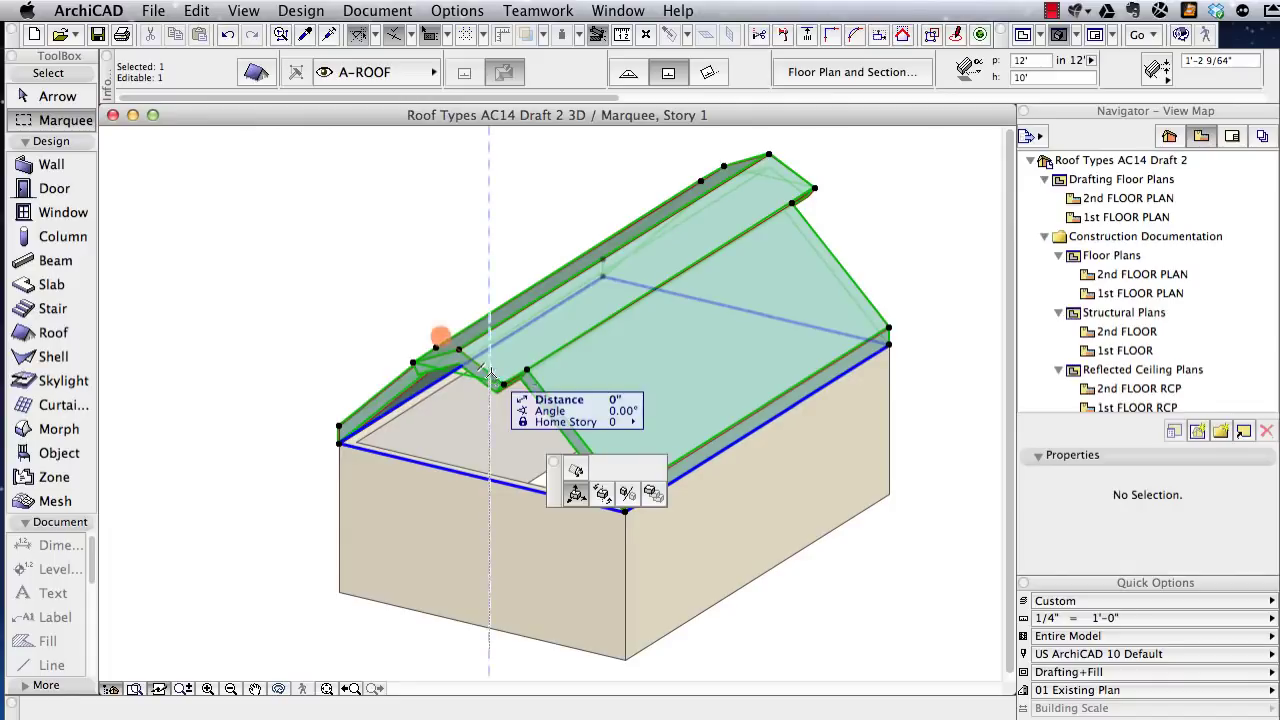
pyautogui.click(577, 467)
pyautogui.moveTo(577, 470); pyautogui.dragTo(185, 195)
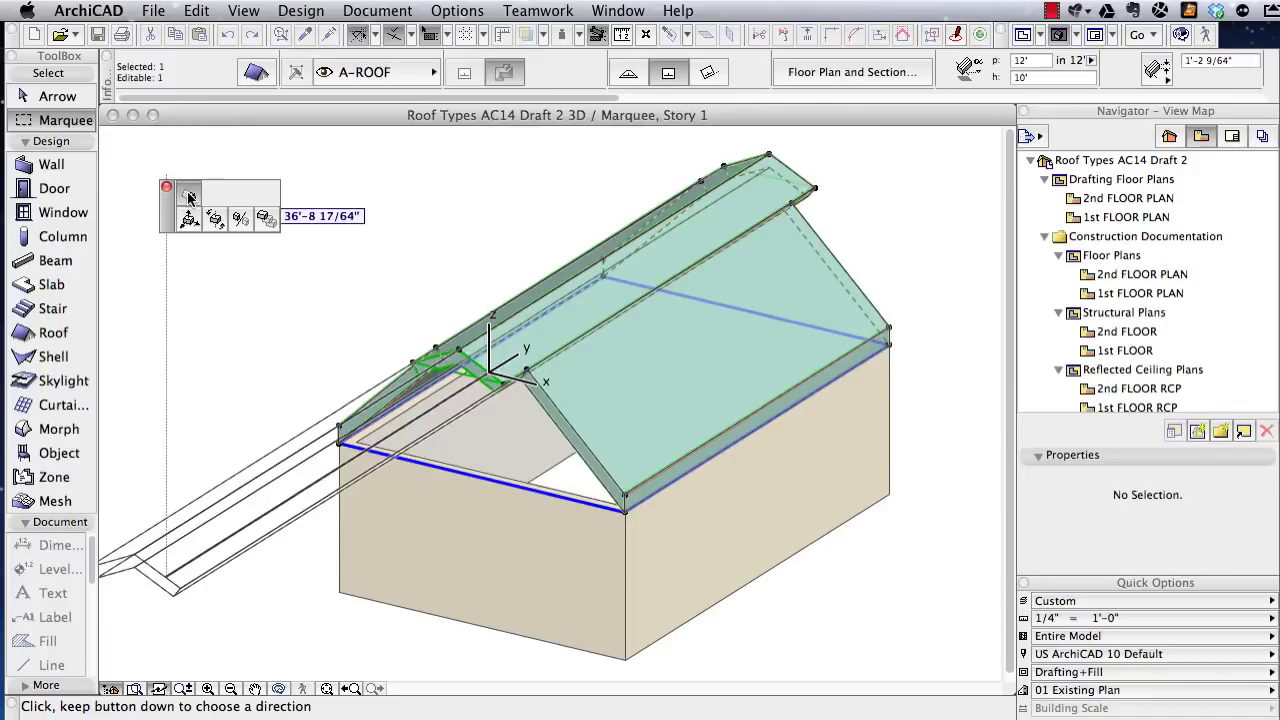
pyautogui.click(529, 376)
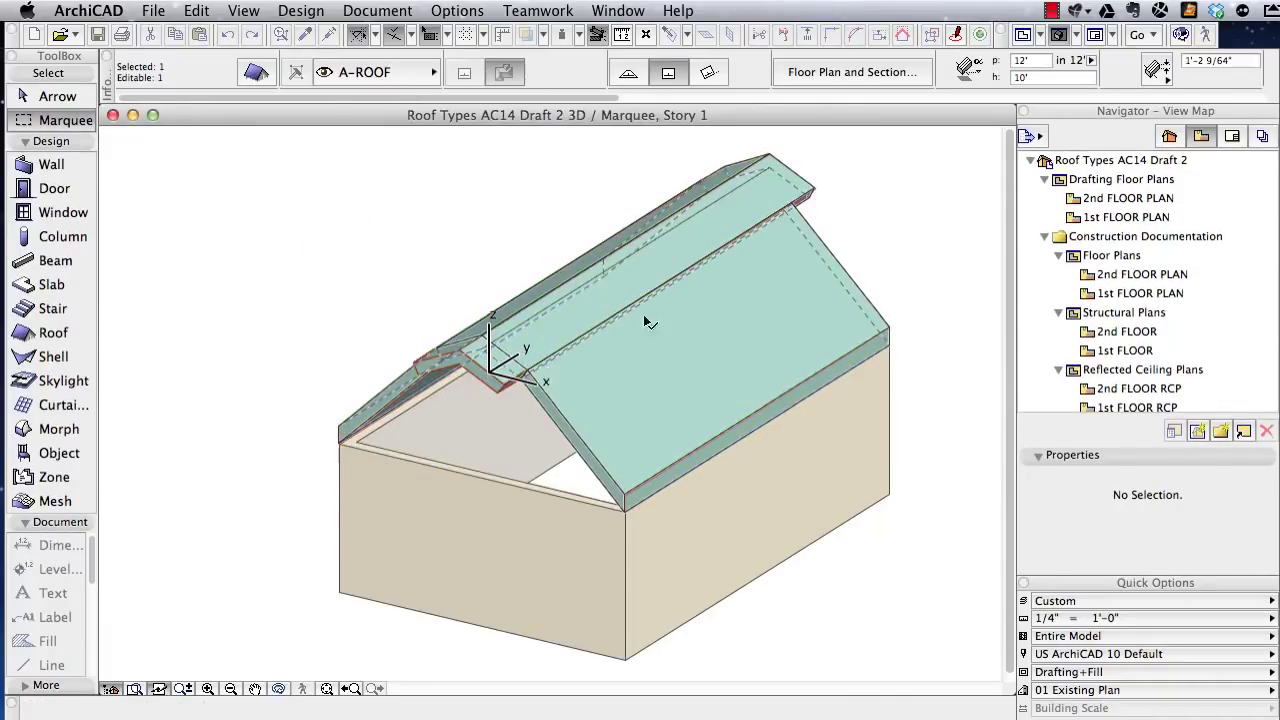
# - Offset the rear gable edge of the upper roof planes flush with the lower planes
pyautogui.click(795, 170)
pyautogui.click(886, 245)
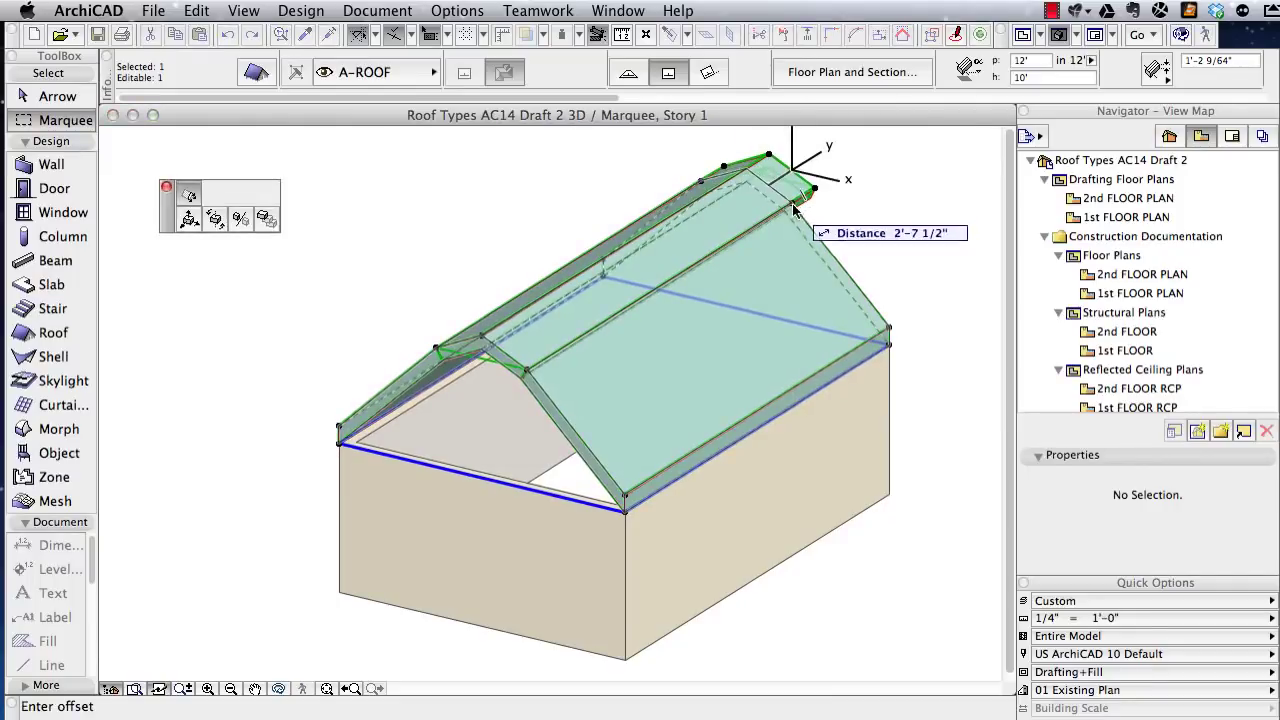
pyautogui.click(878, 180)
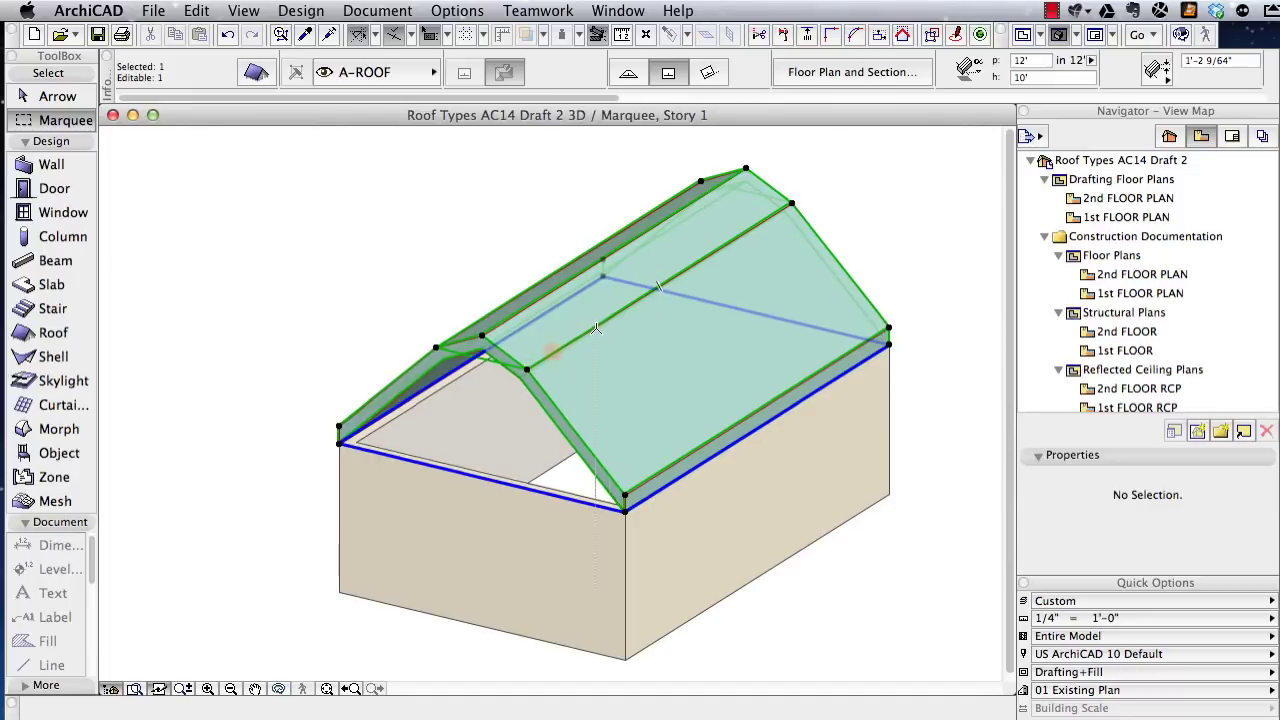
# - Move the break line between the upper and lower roof pitches slightly outward and down
pyautogui.click(595, 329)
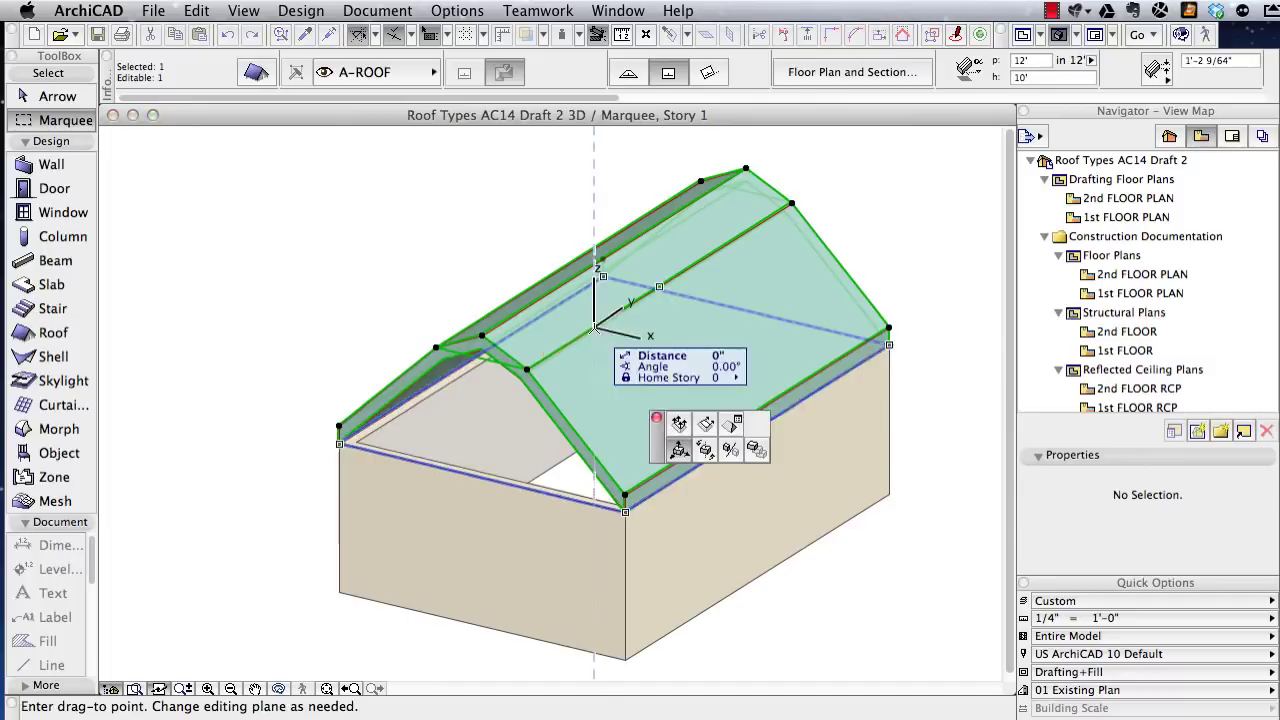
pyautogui.click(679, 428)
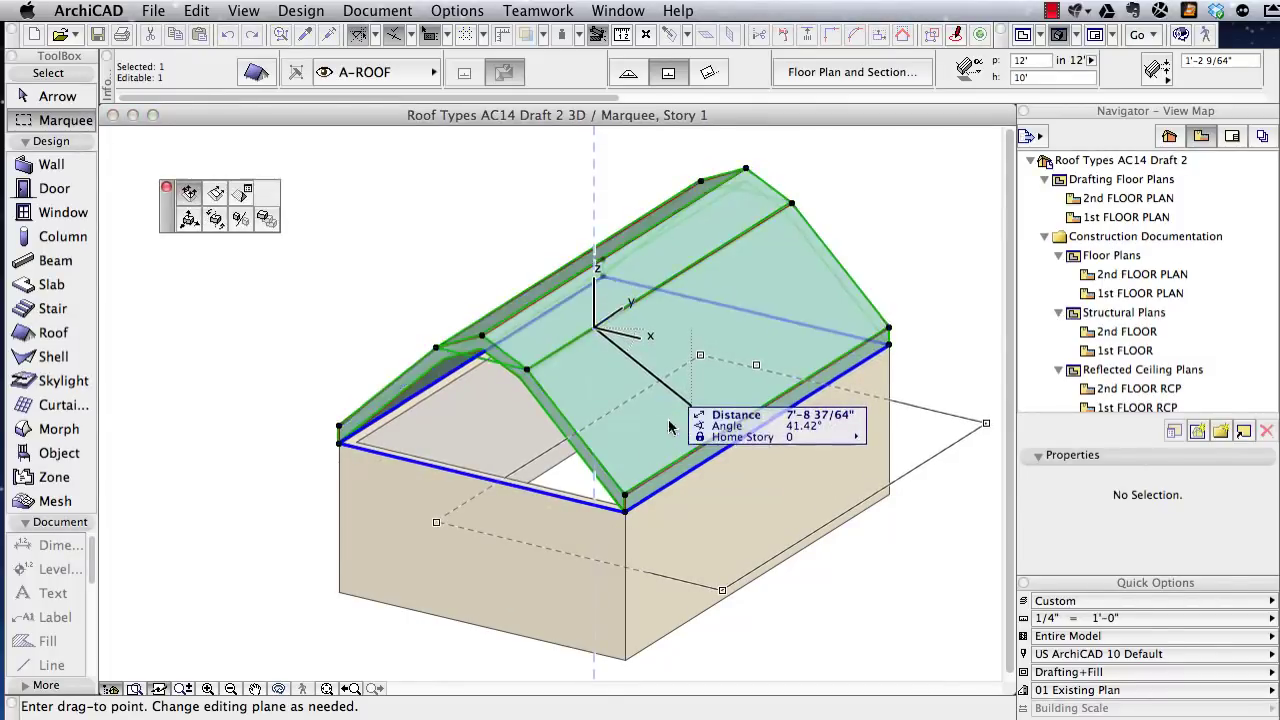
pyautogui.click(537, 386)
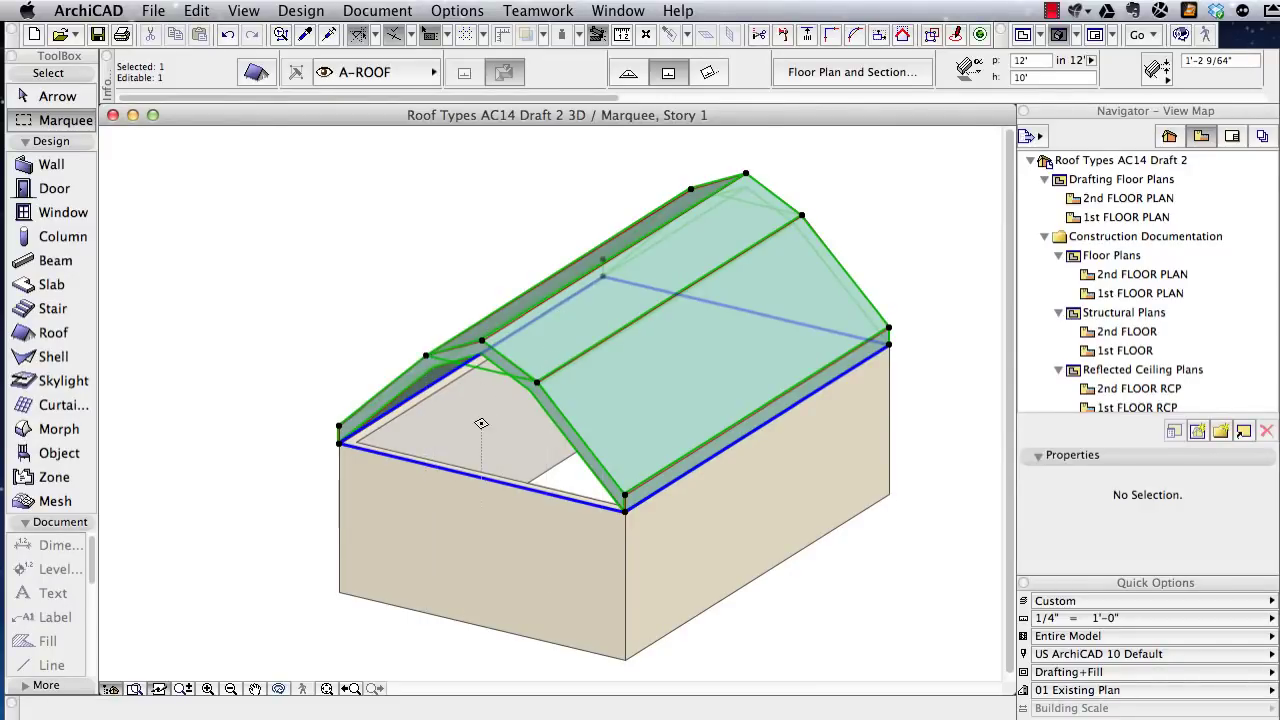
# - Split the multi-plane roof into single-plane roofs, accepting deletion of the original
pyautogui.rightClick(570, 333)
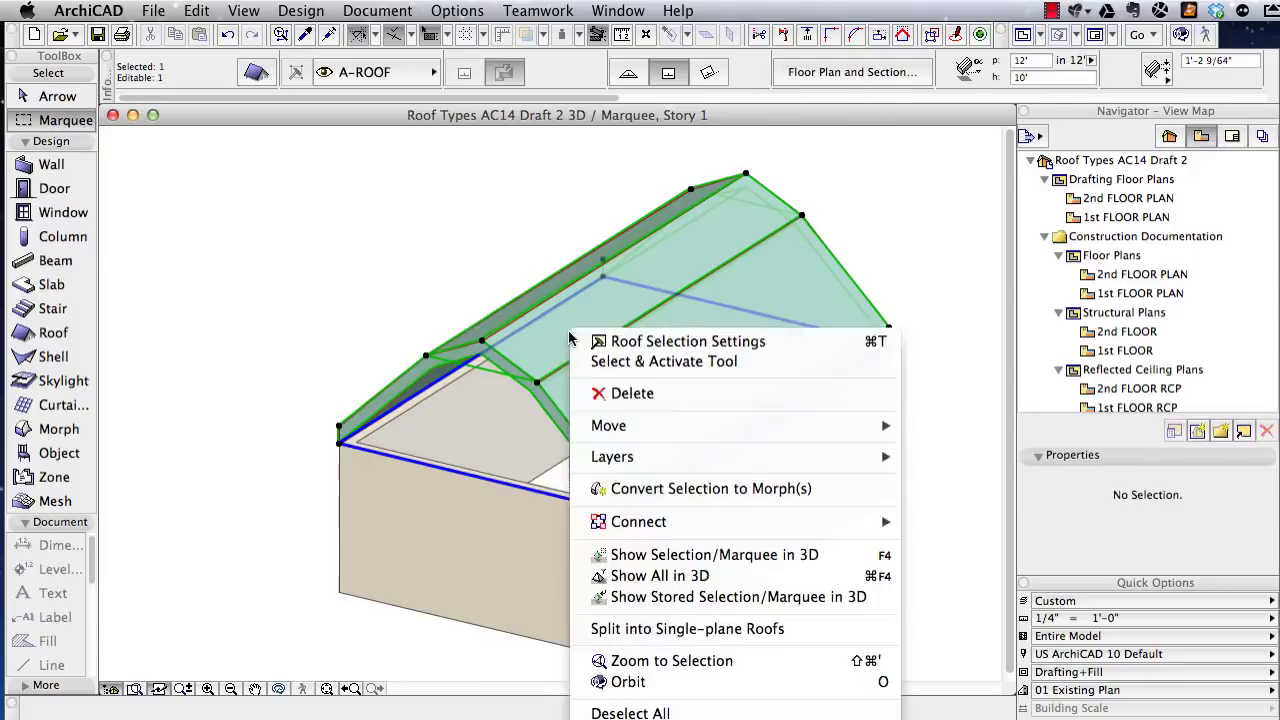
pyautogui.click(697, 629)
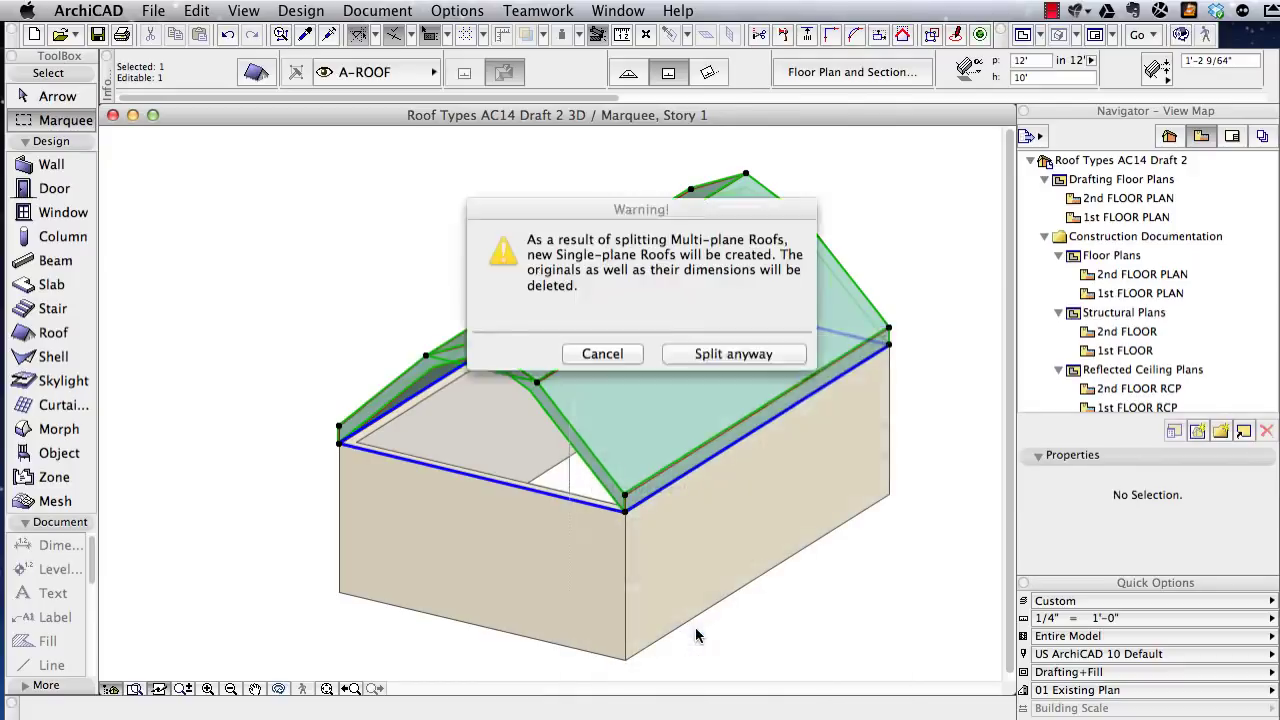
pyautogui.click(727, 355)
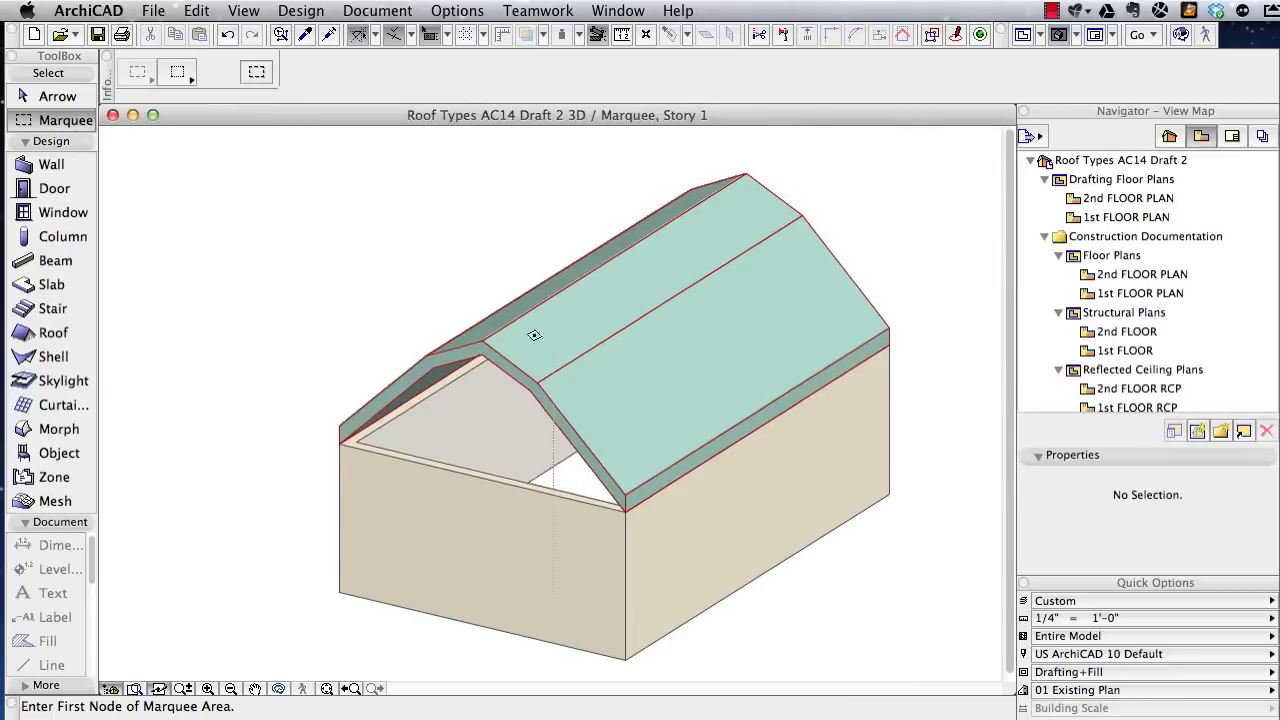
# - Select one of the upper single-plane roofs and examine its ridge and pitch-break joints at the gable end
pyautogui.scroll(5, 534, 335)
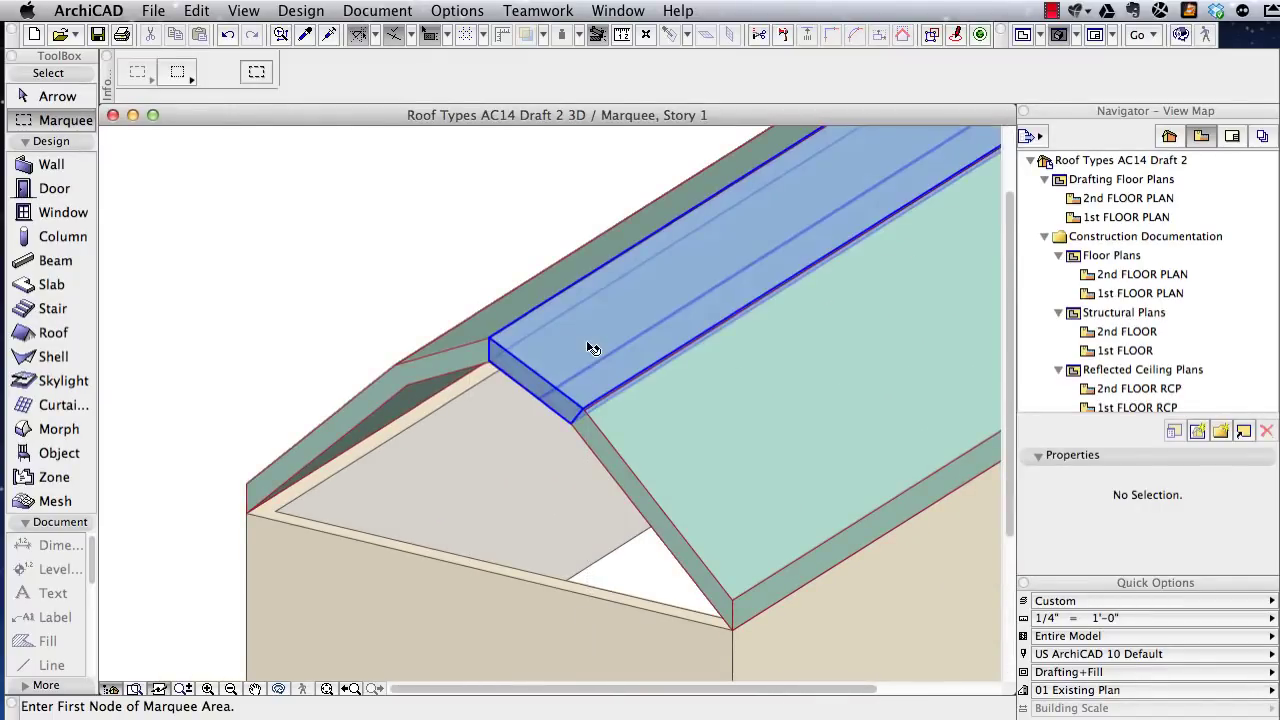
pyautogui.click(590, 347)
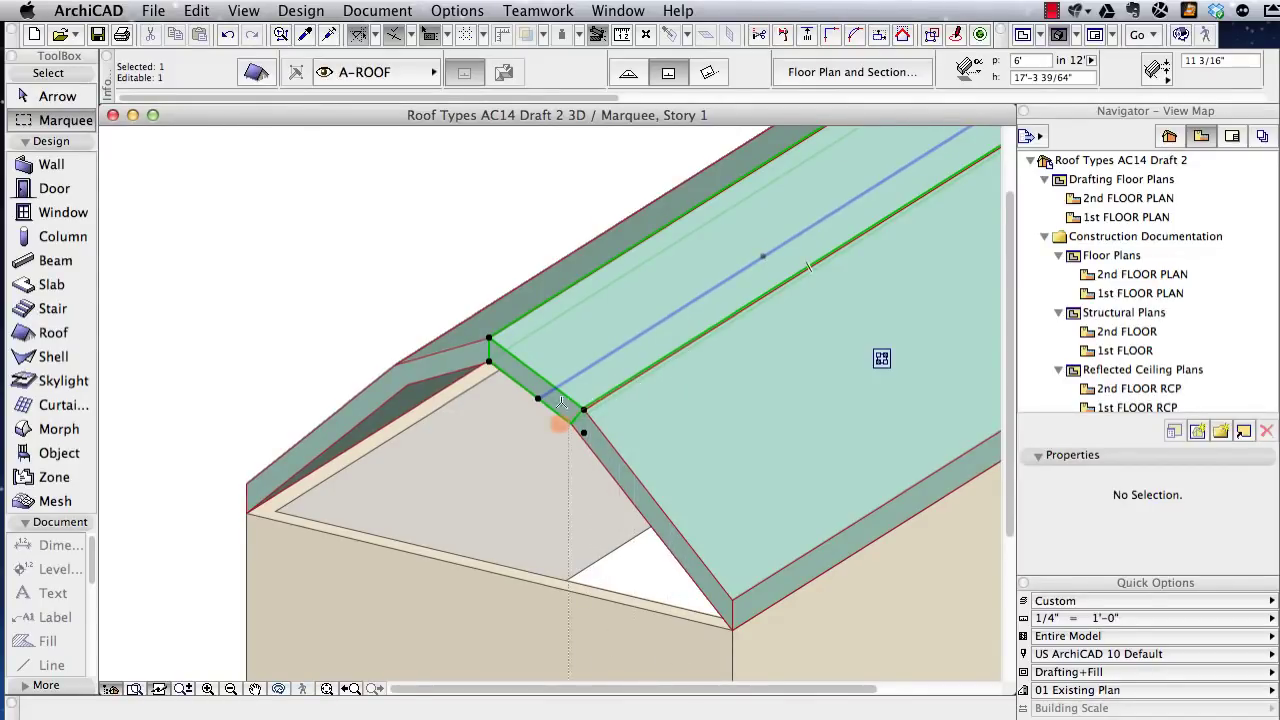
pyautogui.scroll(5, 575, 398)
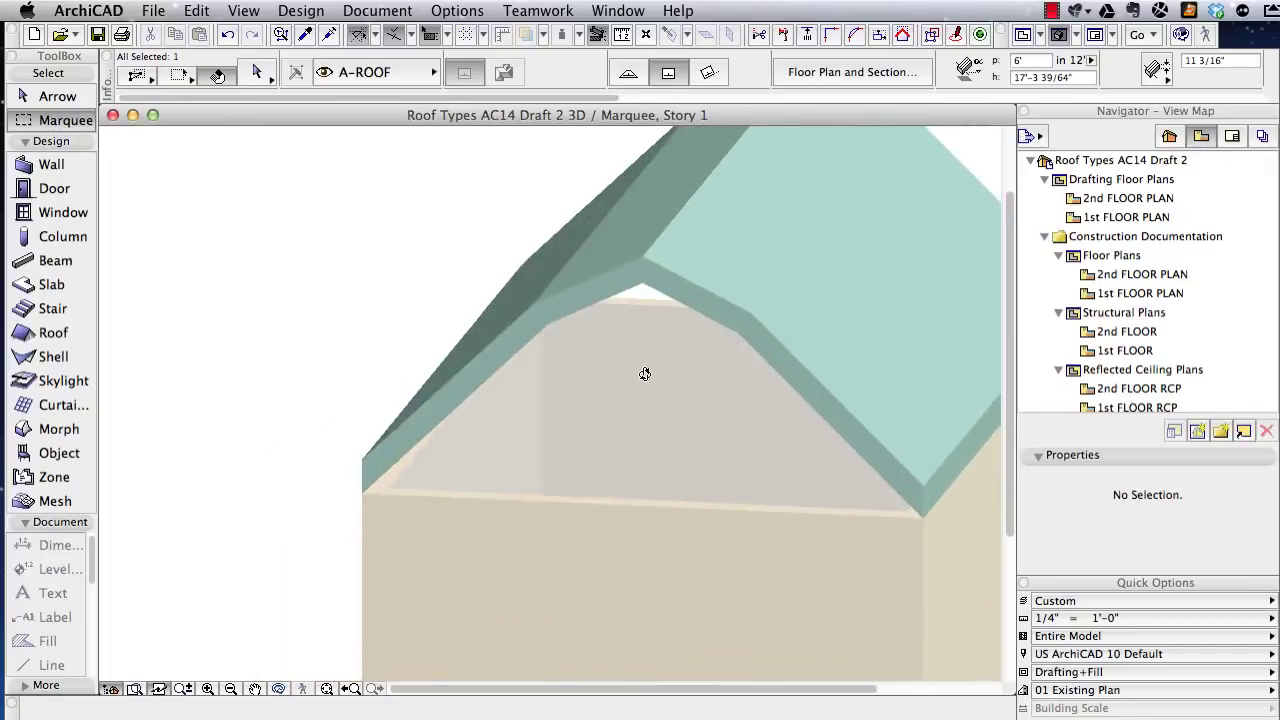
pyautogui.scroll(-5, 644, 373)
pyautogui.scroll(6, 707, 317)
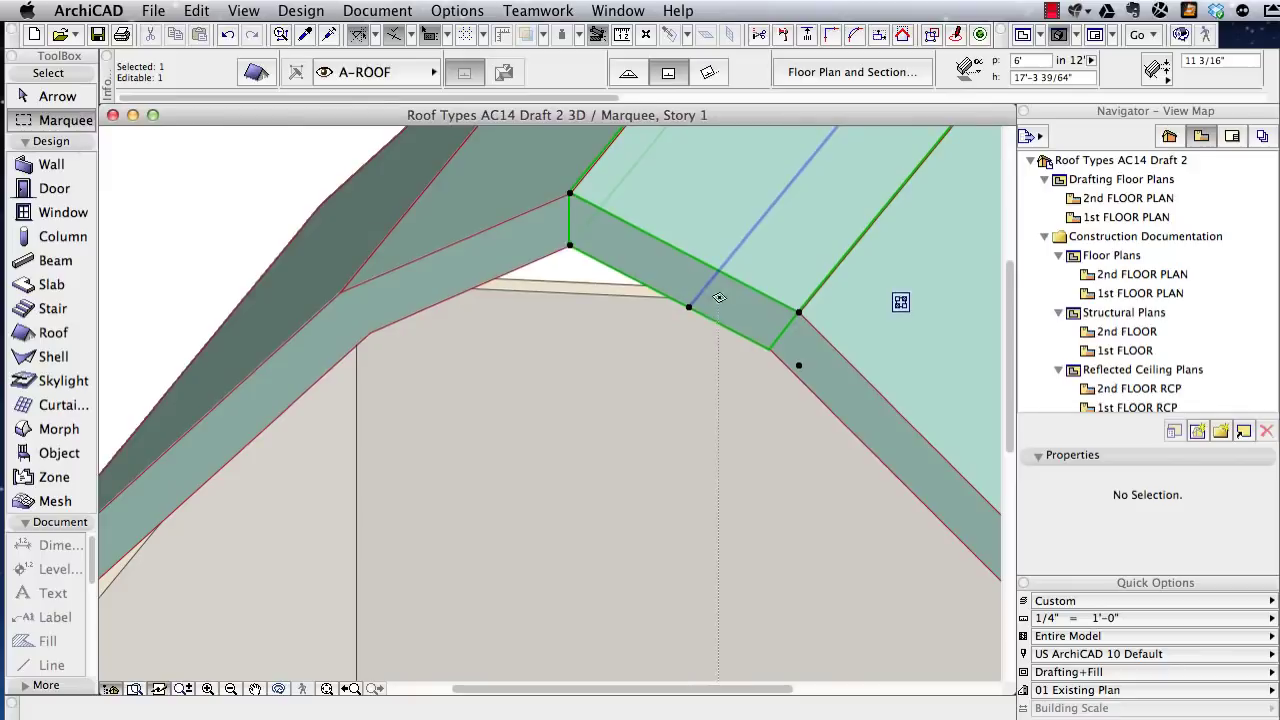
pyautogui.scroll(-5, 721, 290)
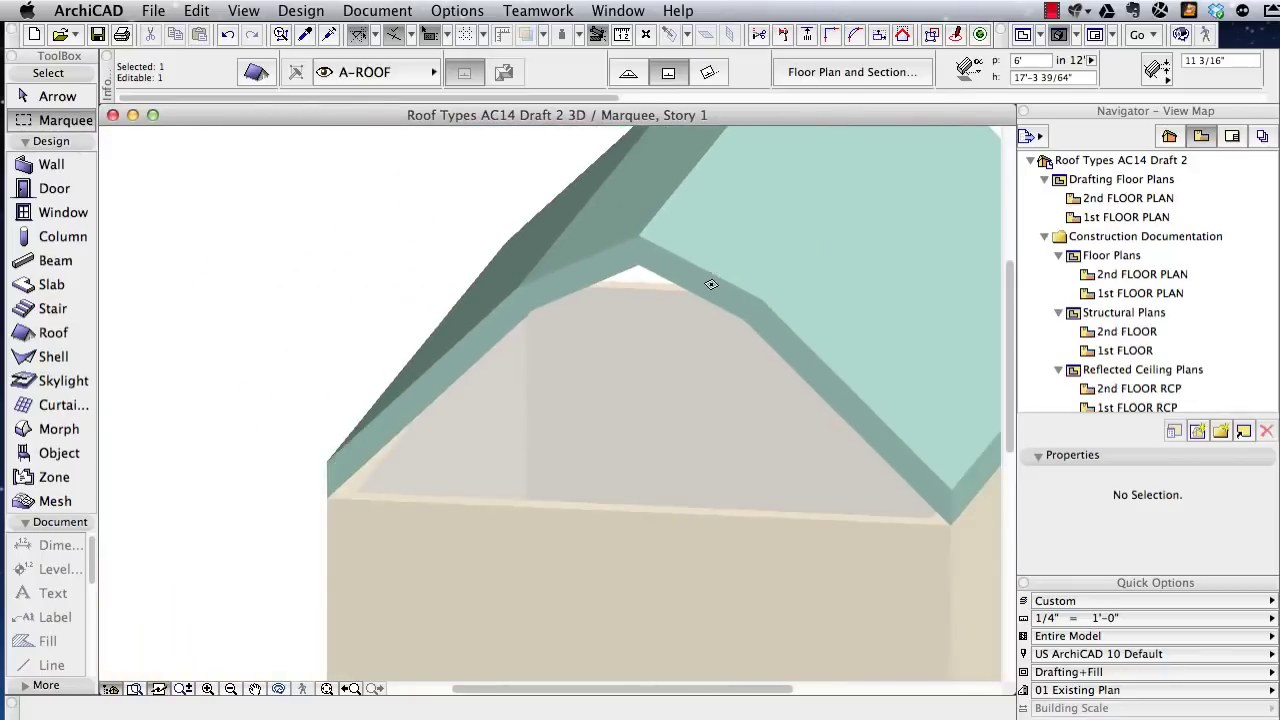
pyautogui.keyDown('shift'); pyautogui.moveTo(733, 285); pyautogui.dragTo(566, 323, button='middle'); pyautogui.keyUp('shift')
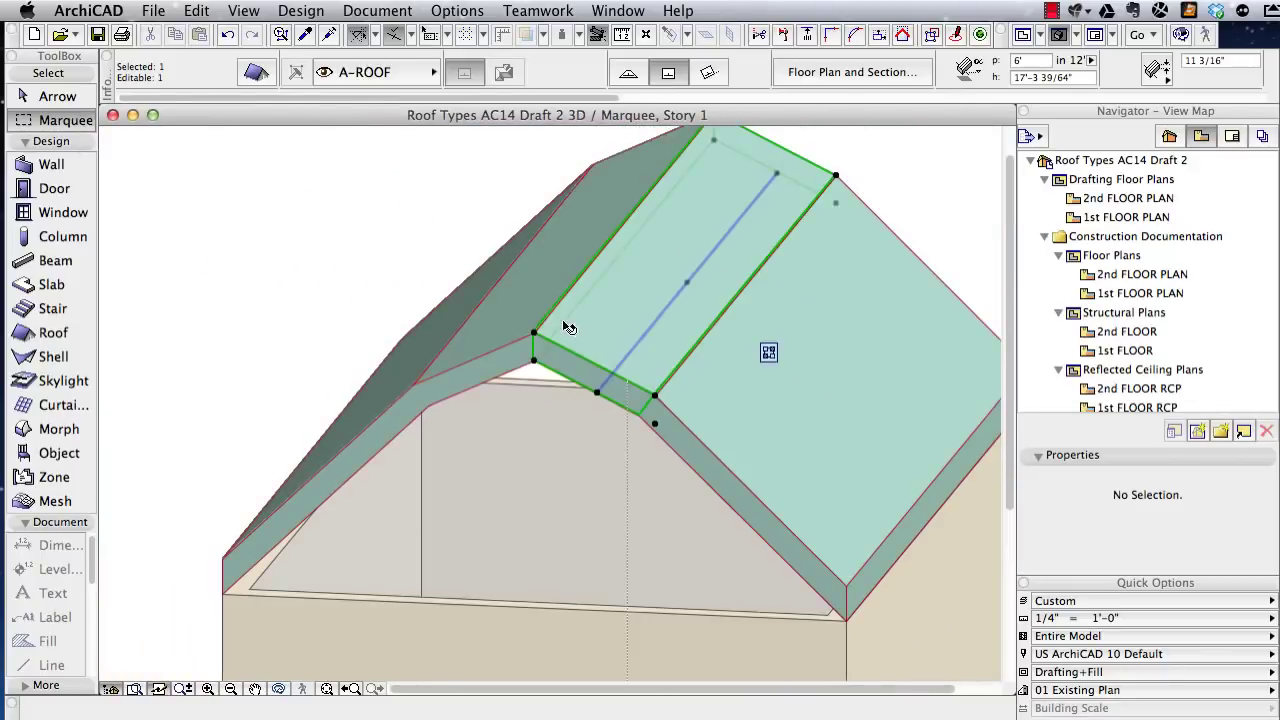
# - Add the other upper single-plane roof to the selection and set the pitch of both upper planes to -12" in 12"
pyautogui.keyDown('shift'); pyautogui.click(540, 310); pyautogui.keyUp('shift')
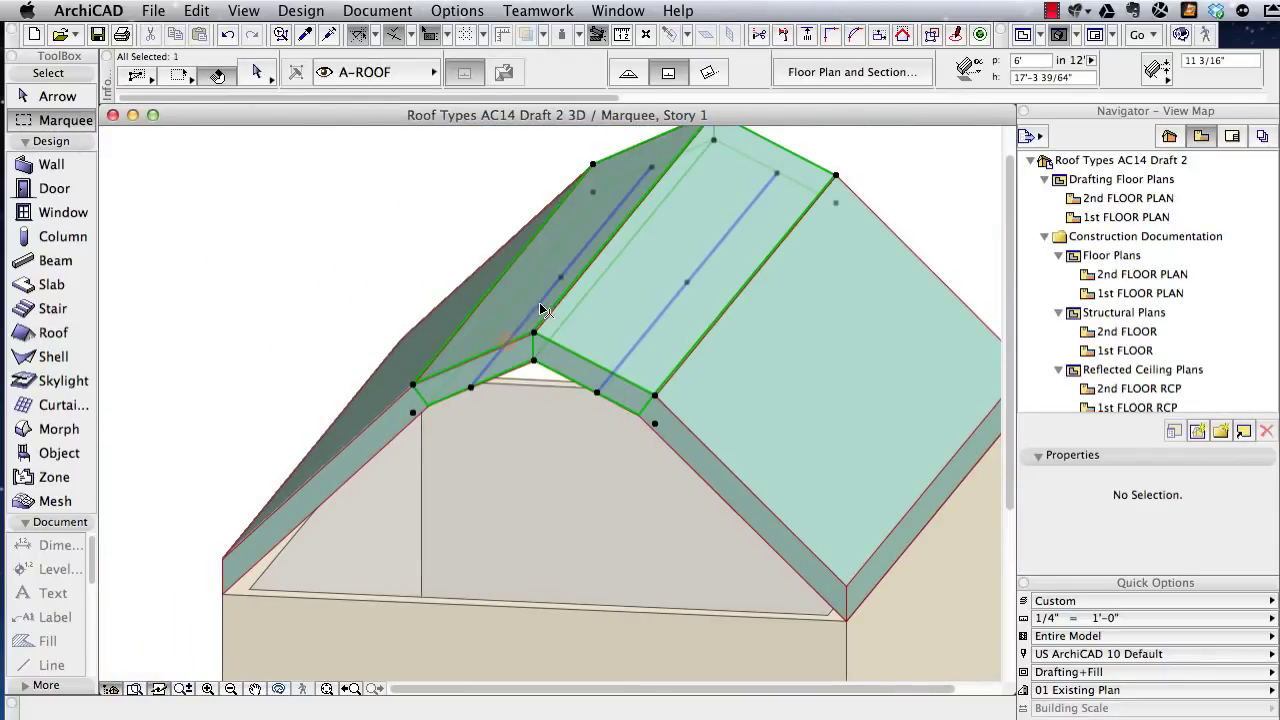
pyautogui.click(1048, 62)
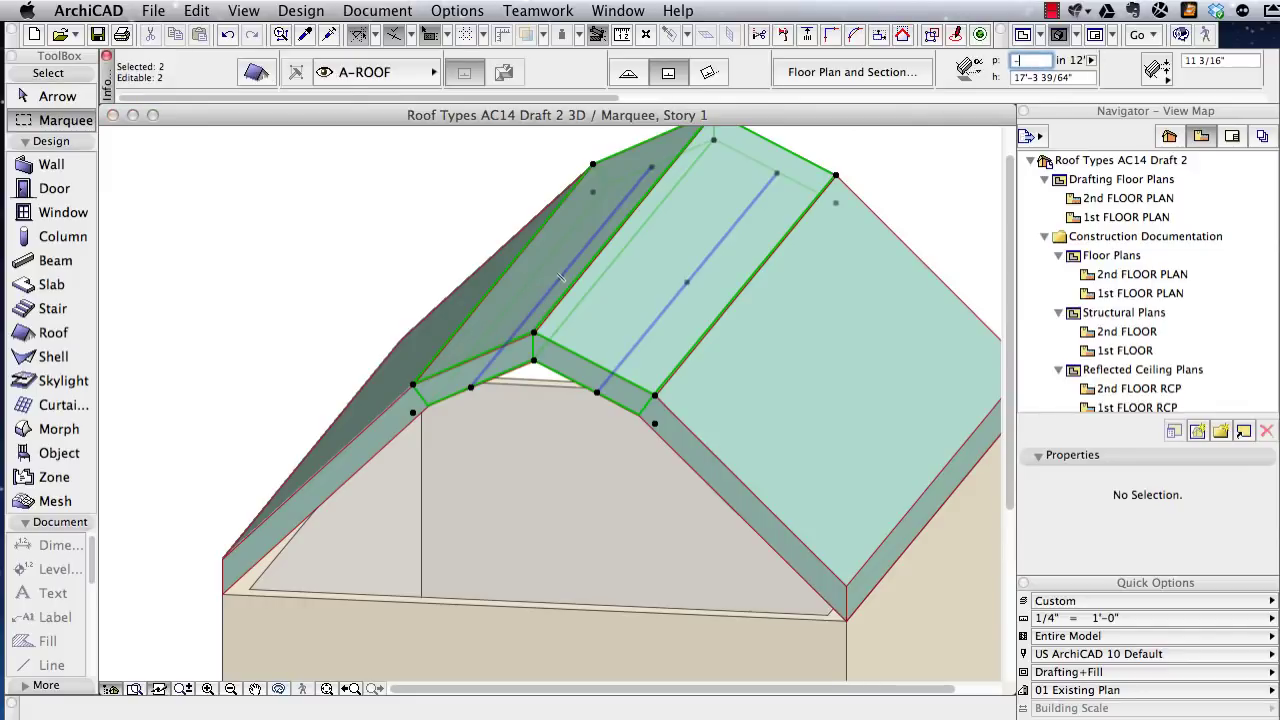
pyautogui.press('Return')
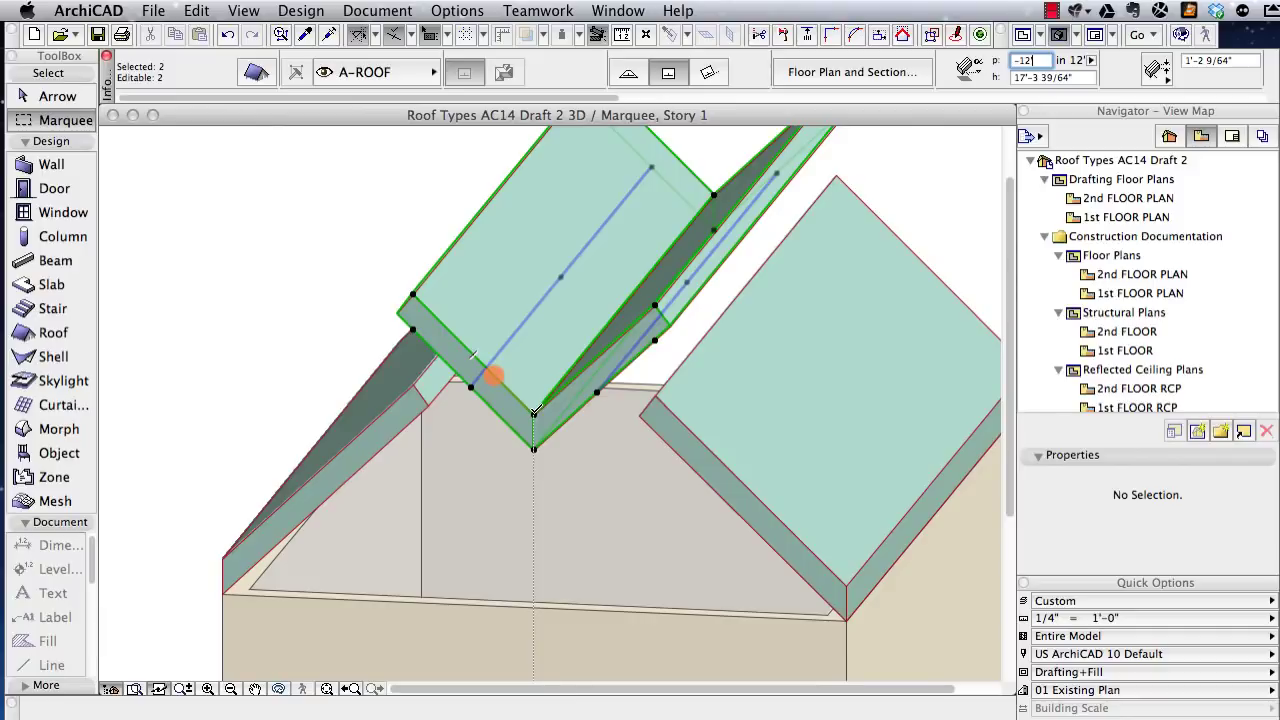
# - Lower both inverted upper roof planes vertically between the lower slopes, to a pivot line height of about 15'-6"
pyautogui.click(534, 412)
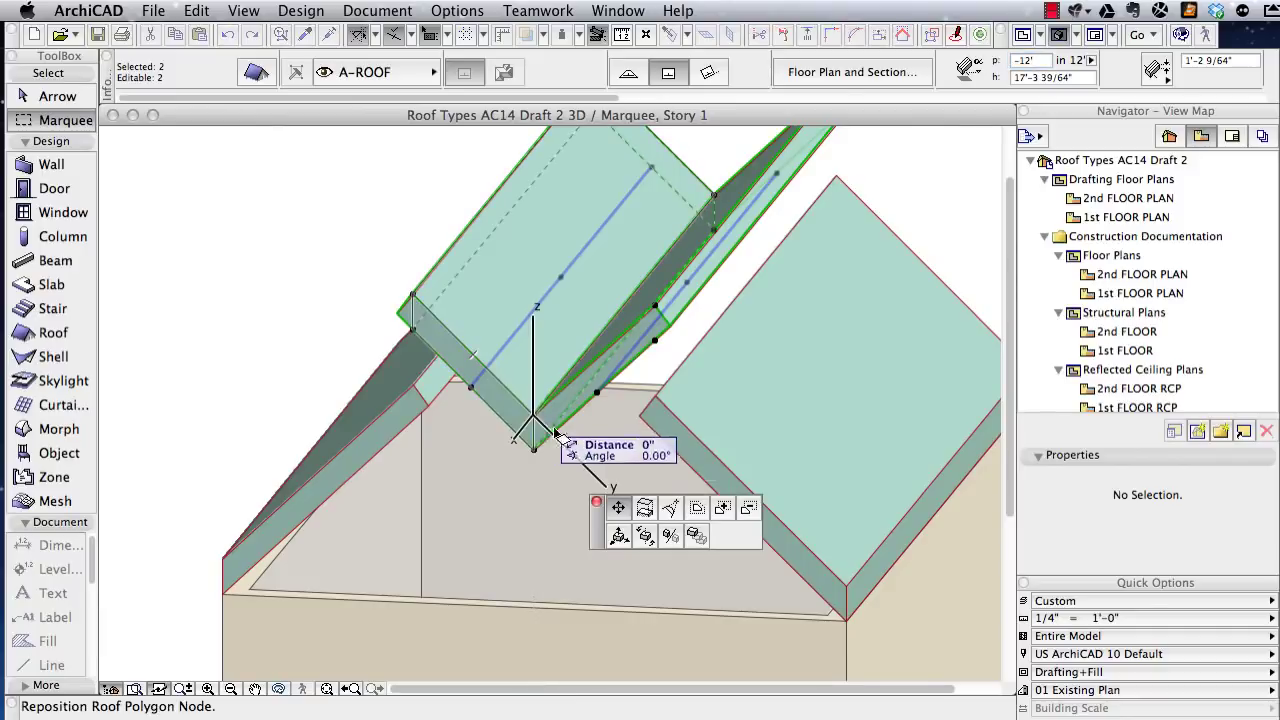
pyautogui.click(620, 536)
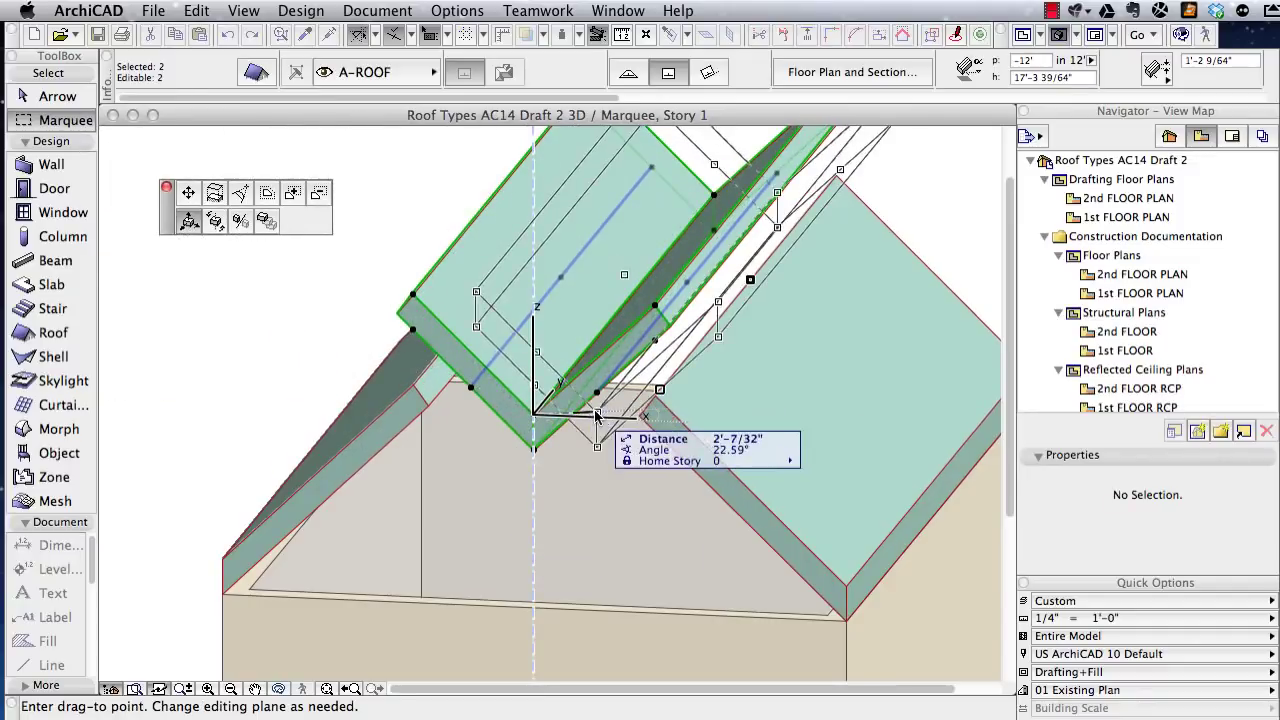
pyautogui.keyDown('shift'); pyautogui.moveTo(596, 412); pyautogui.dragTo(529, 423, button='middle'); pyautogui.keyUp('shift')
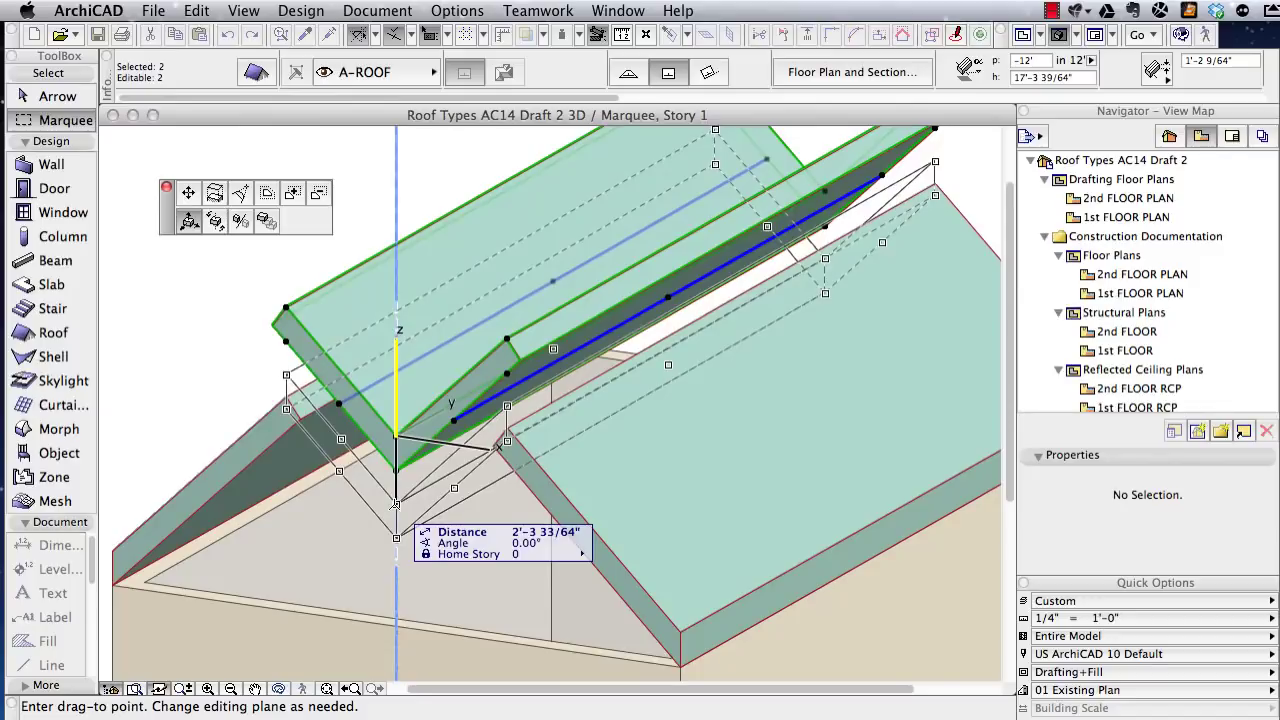
pyautogui.click(397, 492)
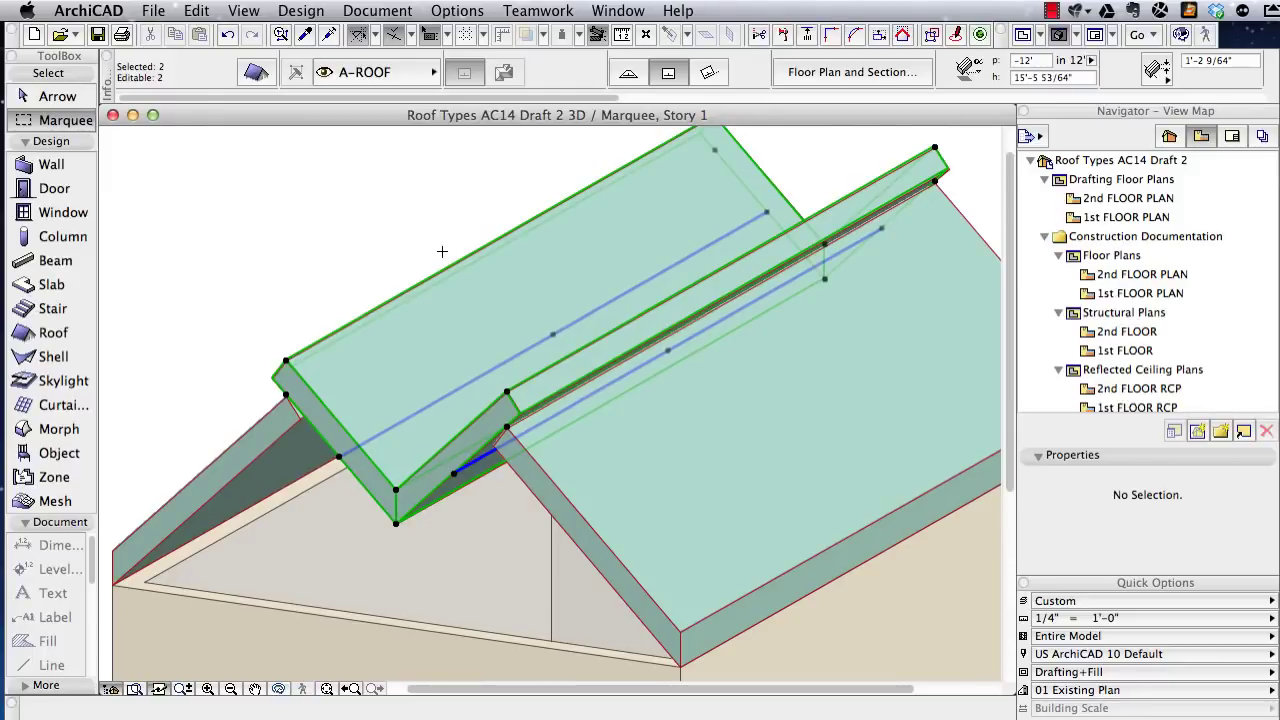
pyautogui.press('Escape')
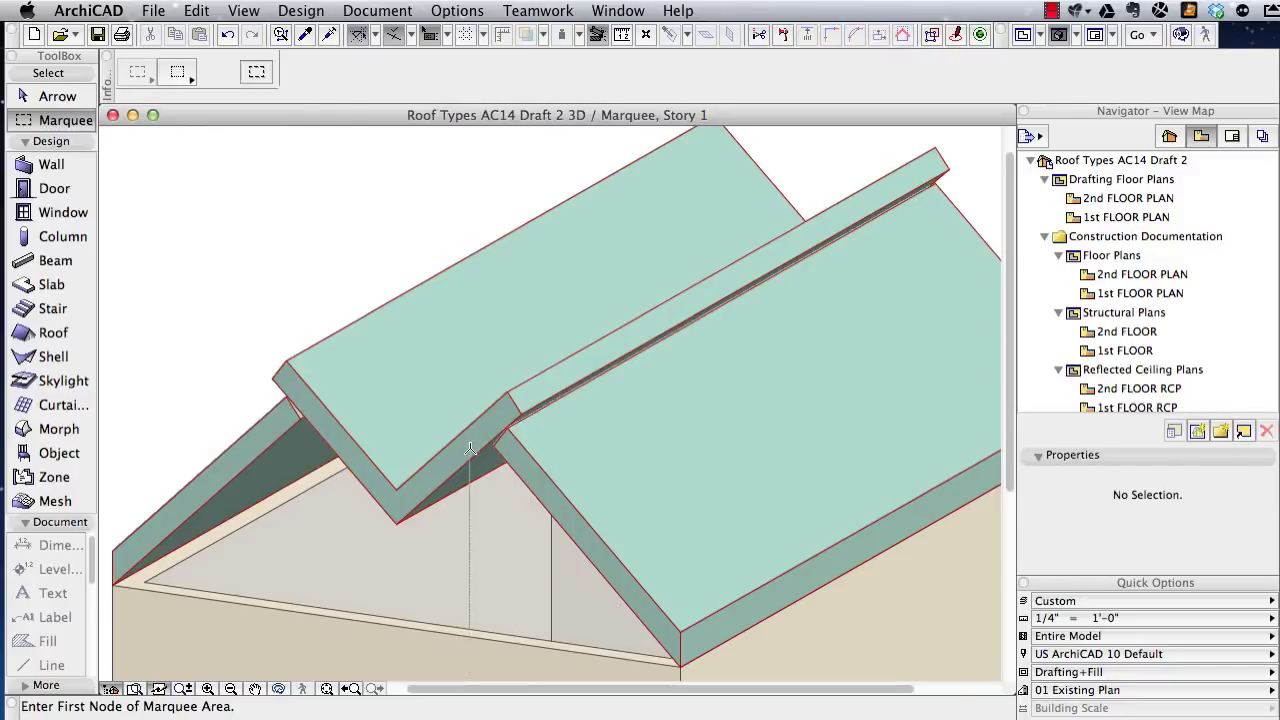
# - Trim the upper edge of the adjoining inverted roof plane to the lower roof plane on the right slope
pyautogui.click(631, 457)
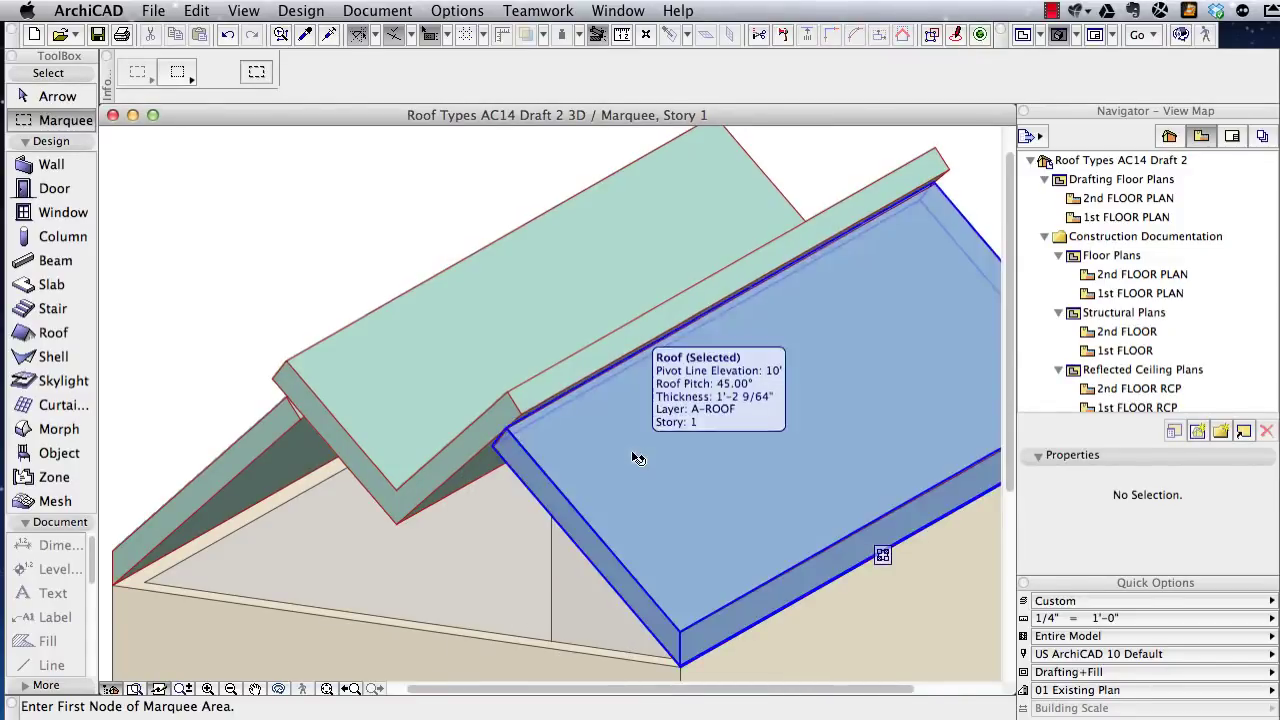
pyautogui.click(637, 458)
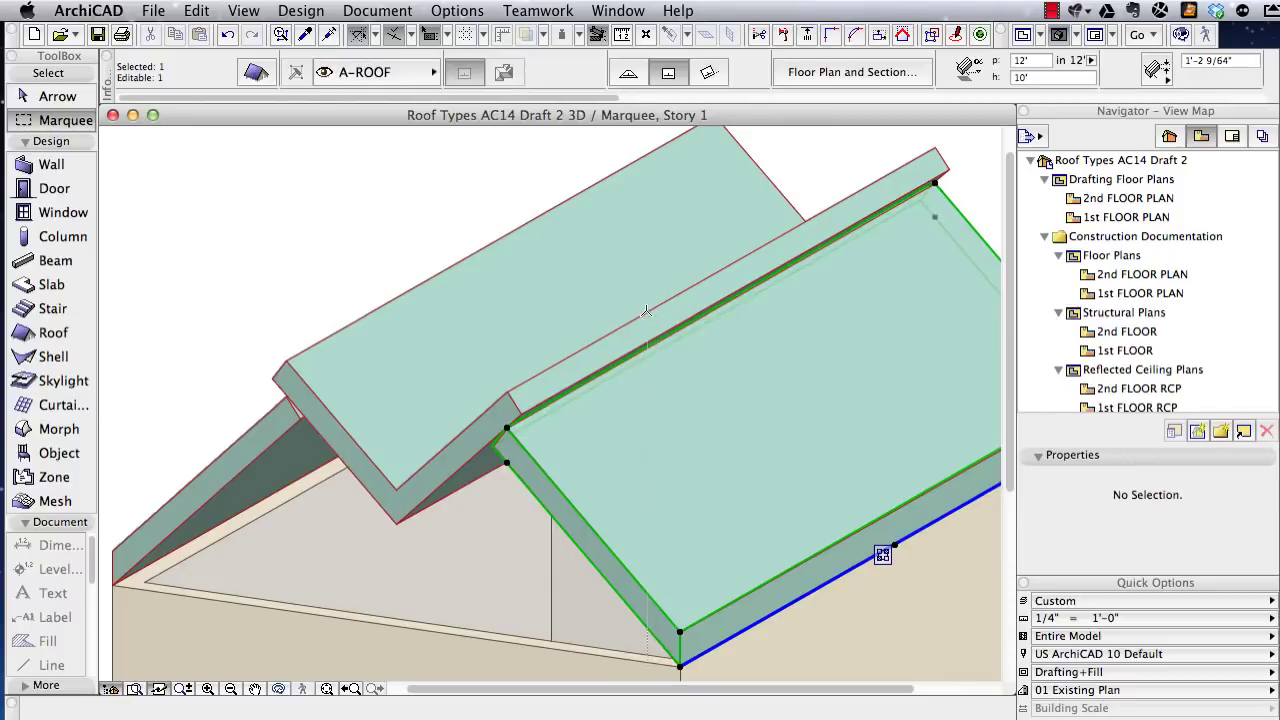
pyautogui.click(646, 313)
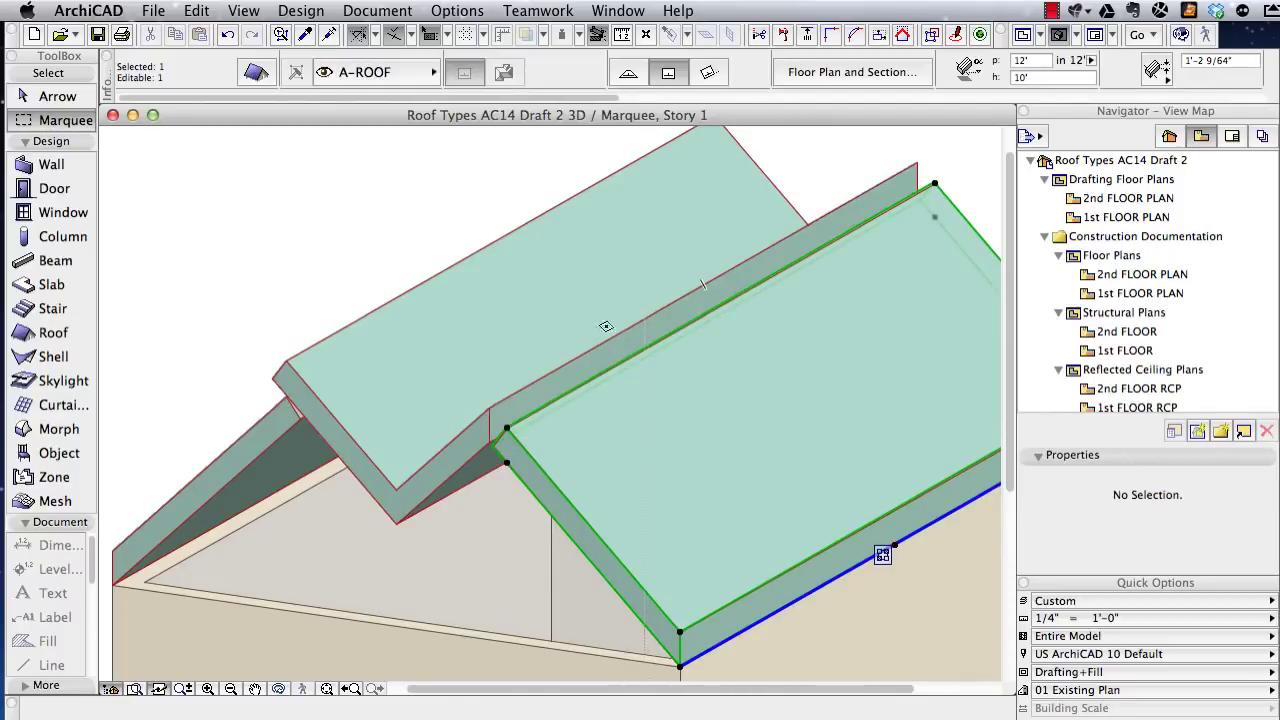
pyautogui.press('Escape')
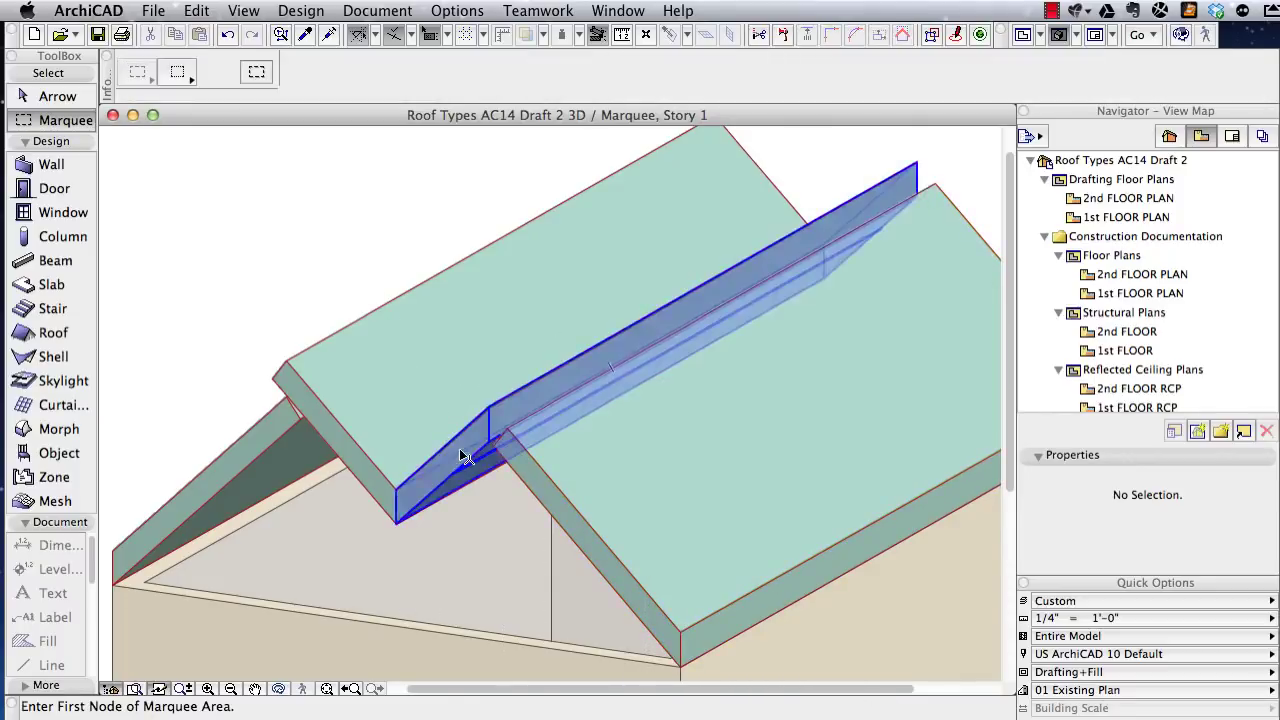
pyautogui.click(532, 451)
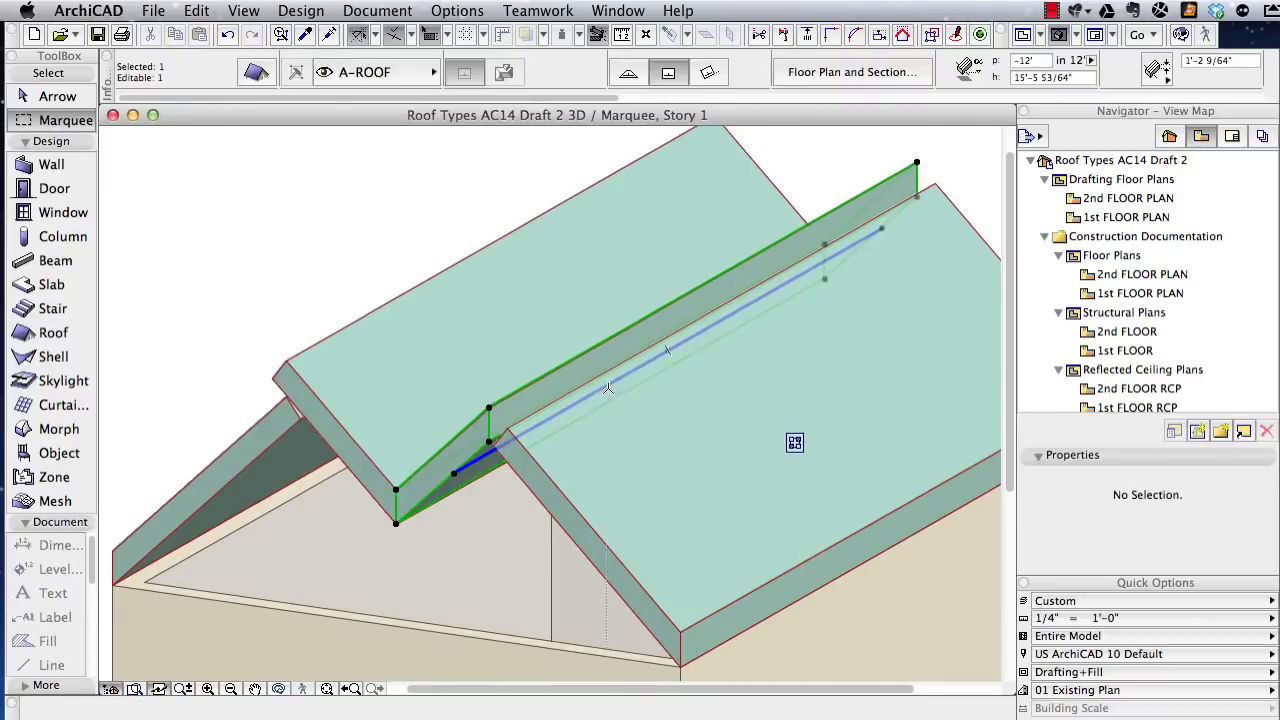
pyautogui.click(607, 377)
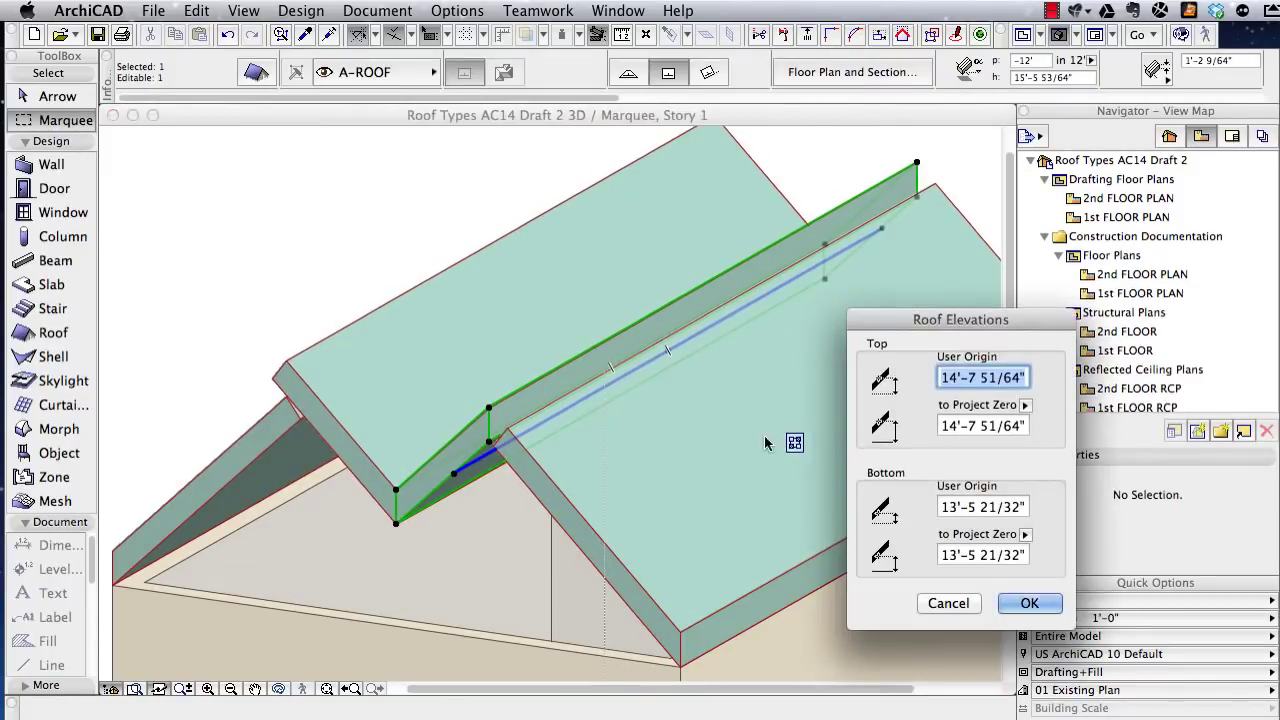
pyautogui.click(945, 603)
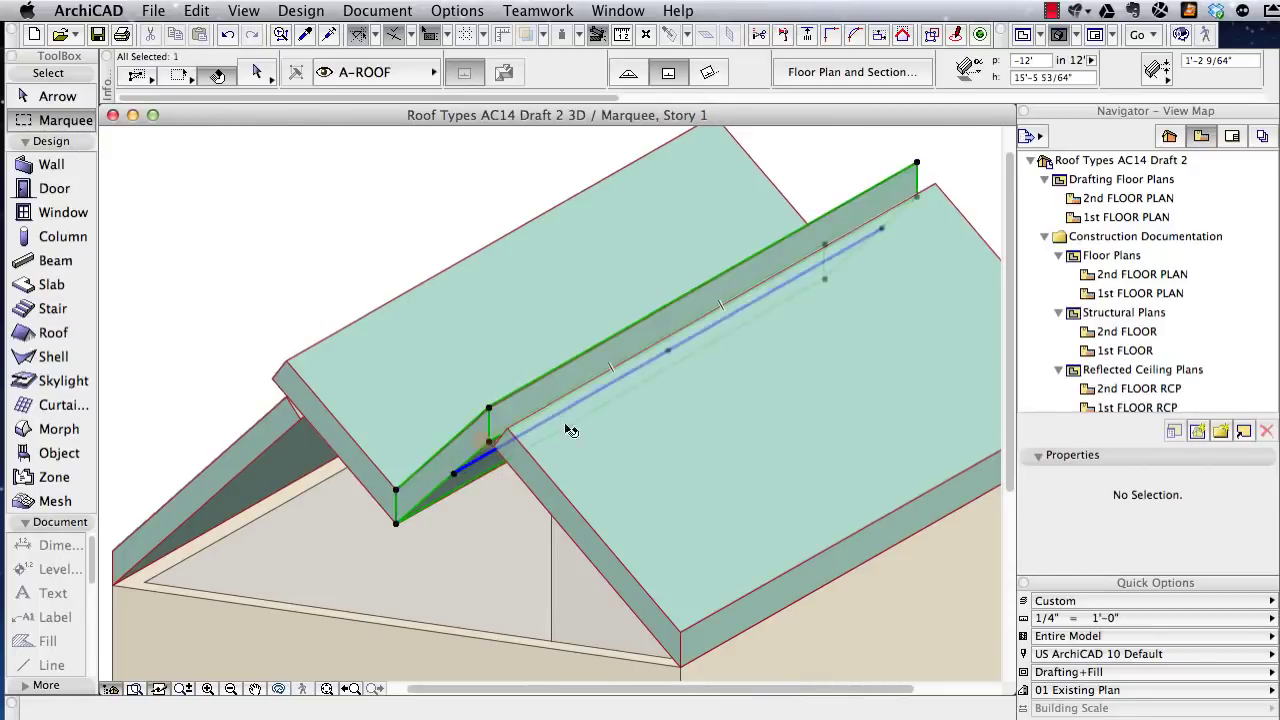
pyautogui.press('Escape')
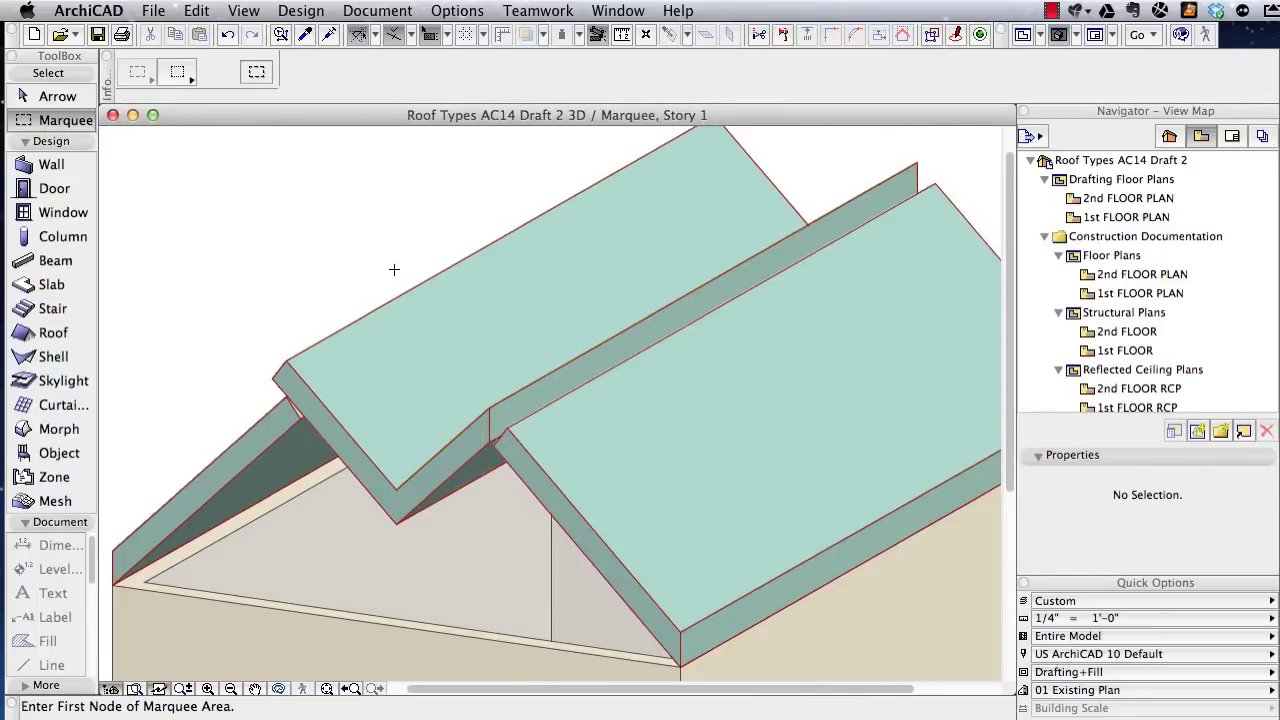
# - Trim the lower roof plane on the right slope to the adjoining inverted plane so they meet in a clean peak
pyautogui.keyDown('shift'); pyautogui.moveTo(391, 271); pyautogui.dragTo(486, 300, button='middle'); pyautogui.keyUp('shift')
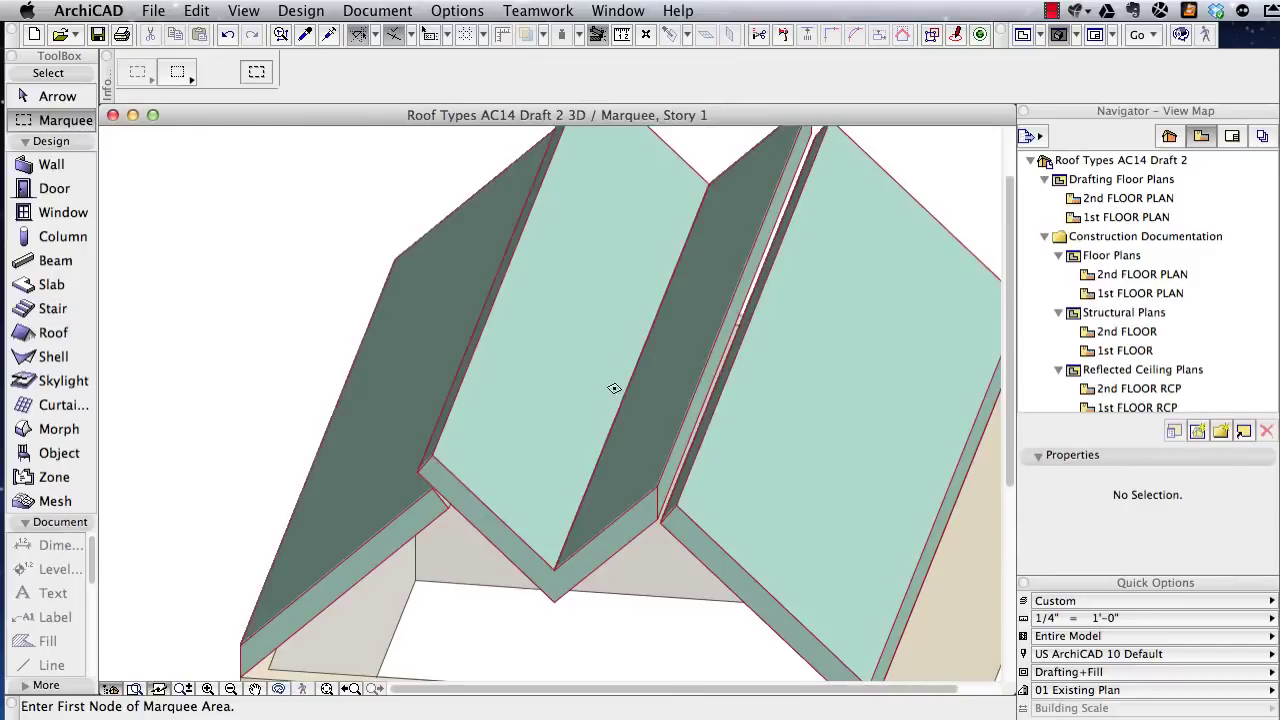
pyautogui.click(670, 420)
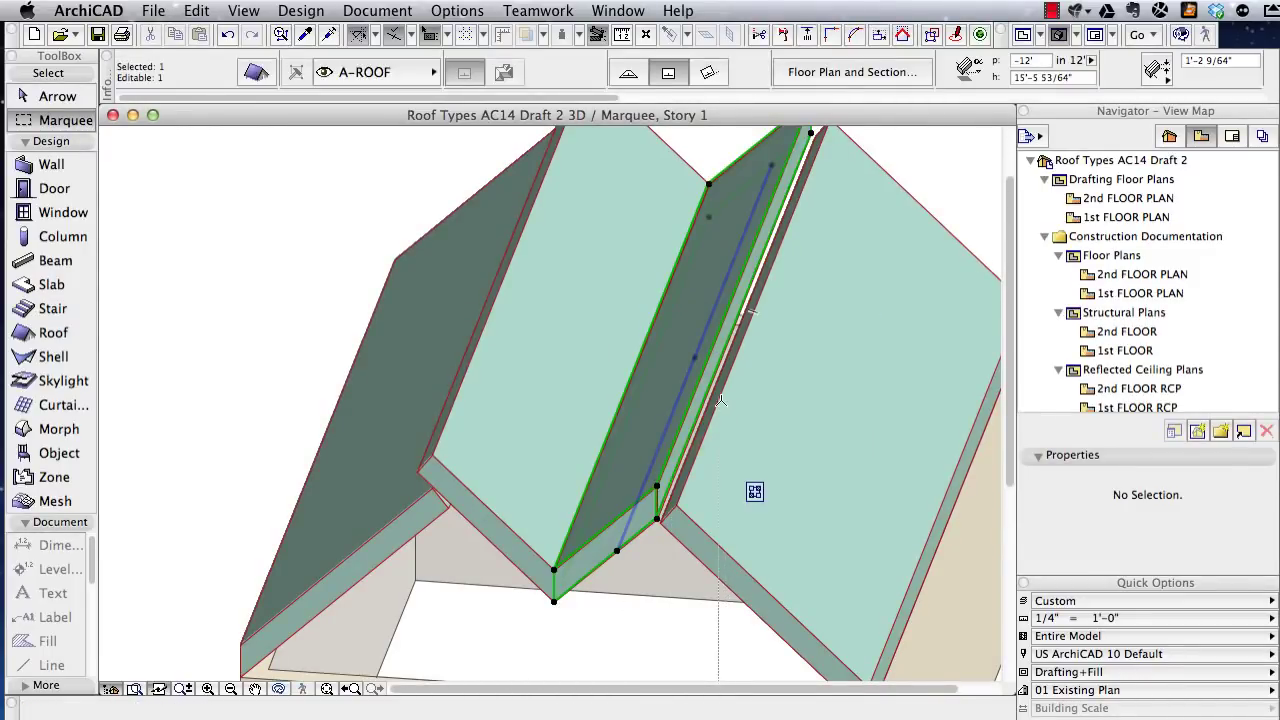
pyautogui.keyDown('super'); pyautogui.click(720, 400); pyautogui.keyUp('super')
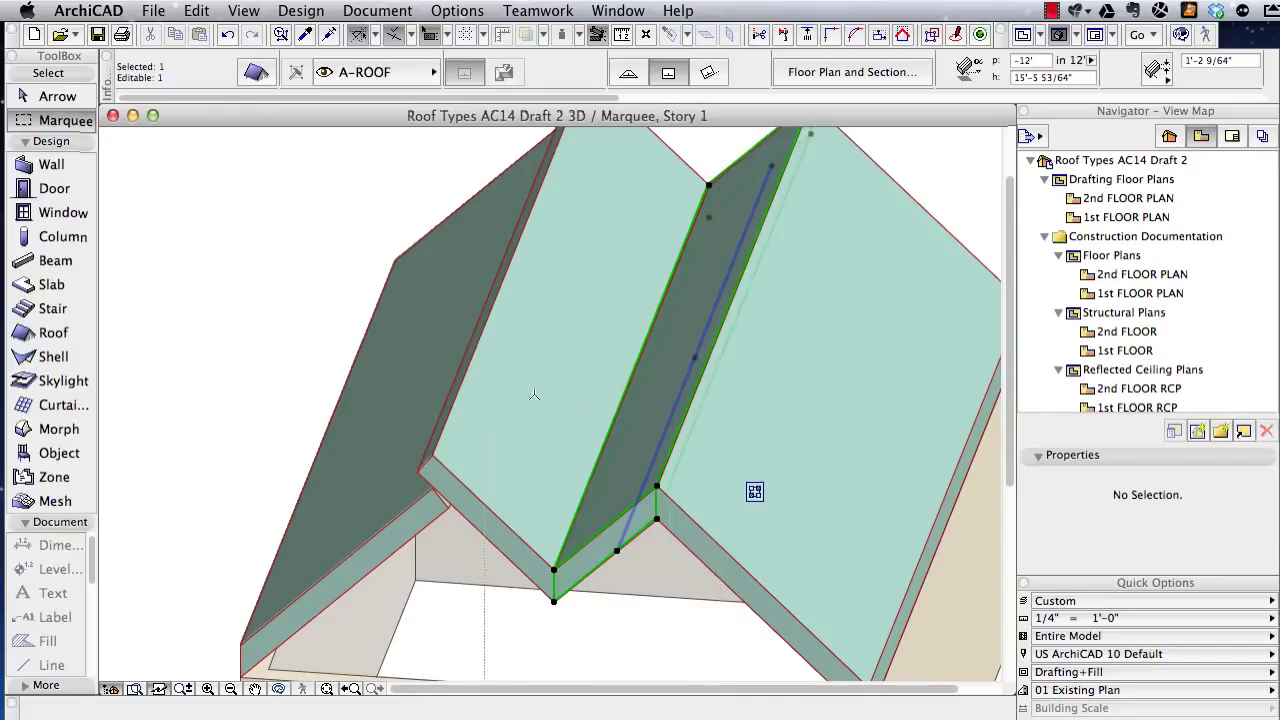
pyautogui.press('Escape')
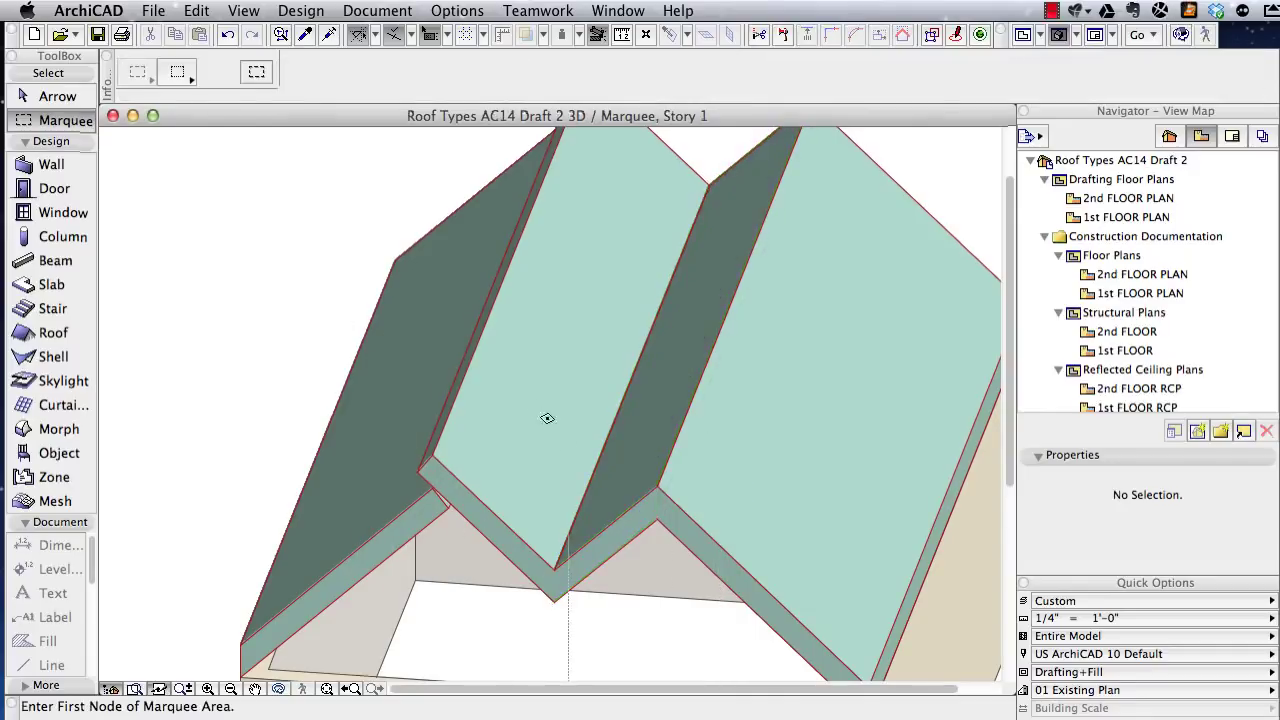
# - Trim the left slope's lower roof plane and its adjoining inverted plane to each other, forming the second peak
pyautogui.keyDown('shift'); pyautogui.click(393, 503); pyautogui.keyUp('shift')
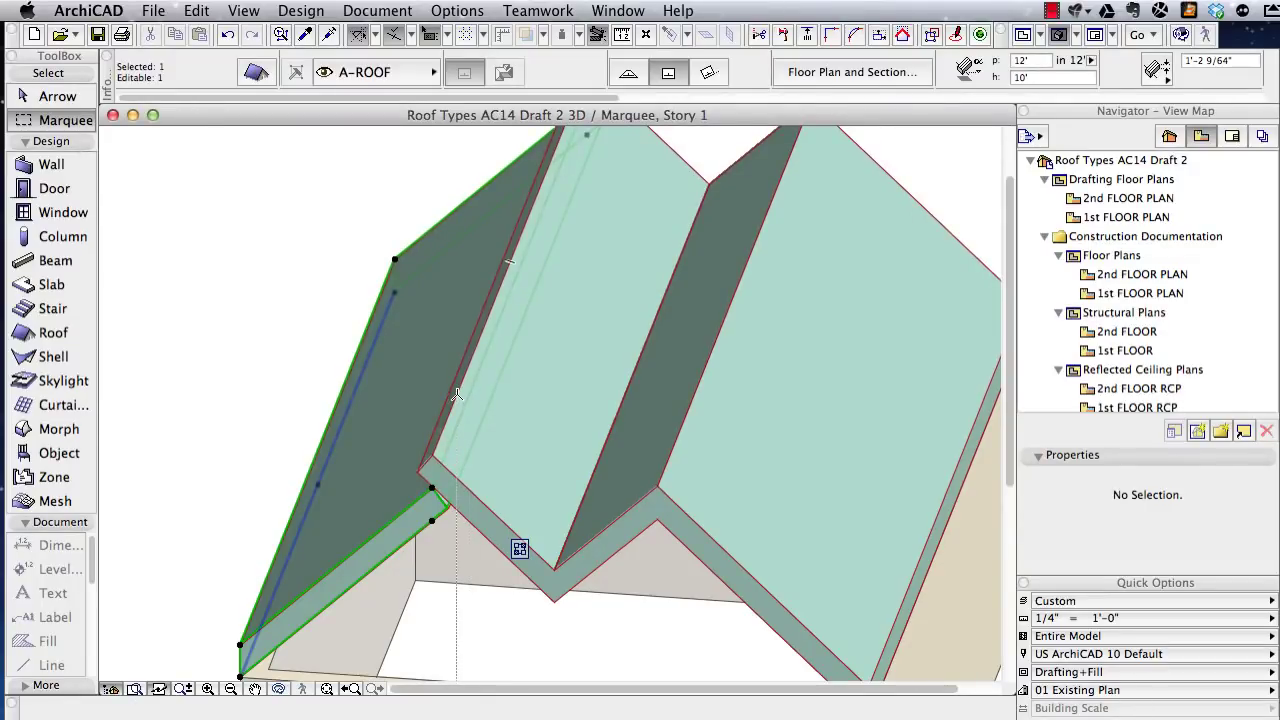
pyautogui.press('Escape')
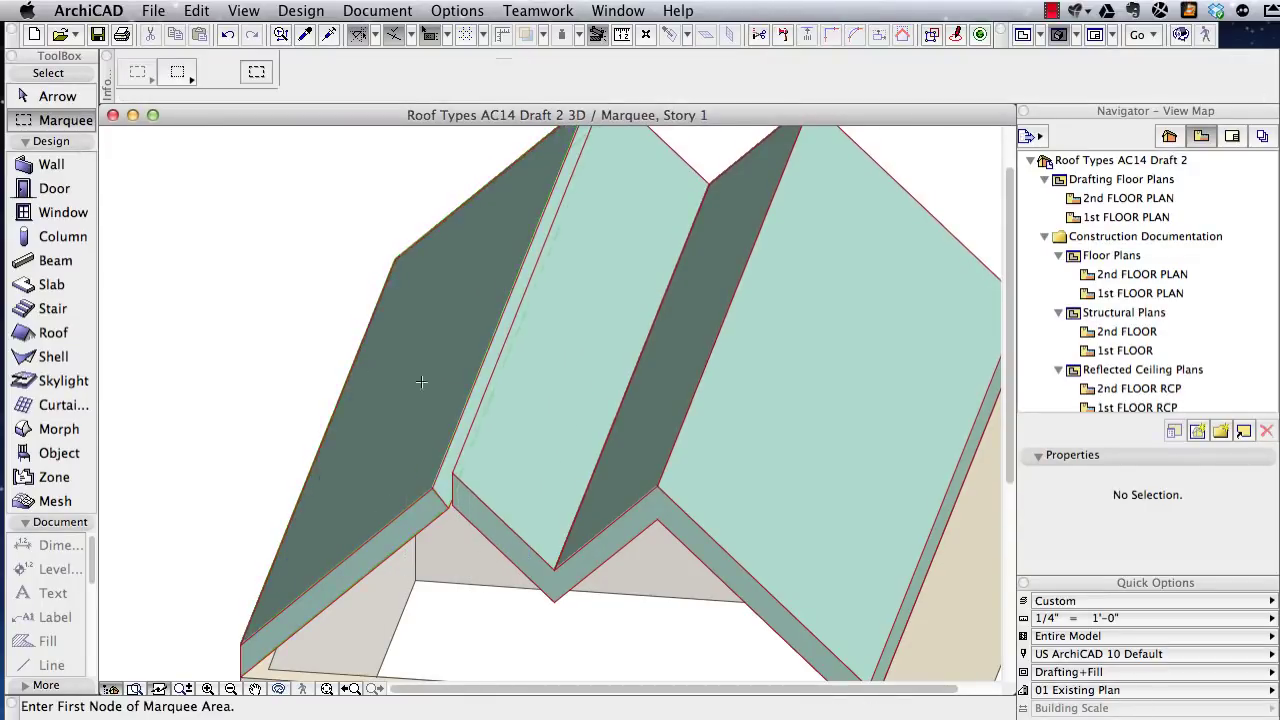
pyautogui.keyDown('shift'); pyautogui.click(523, 420); pyautogui.keyUp('shift')
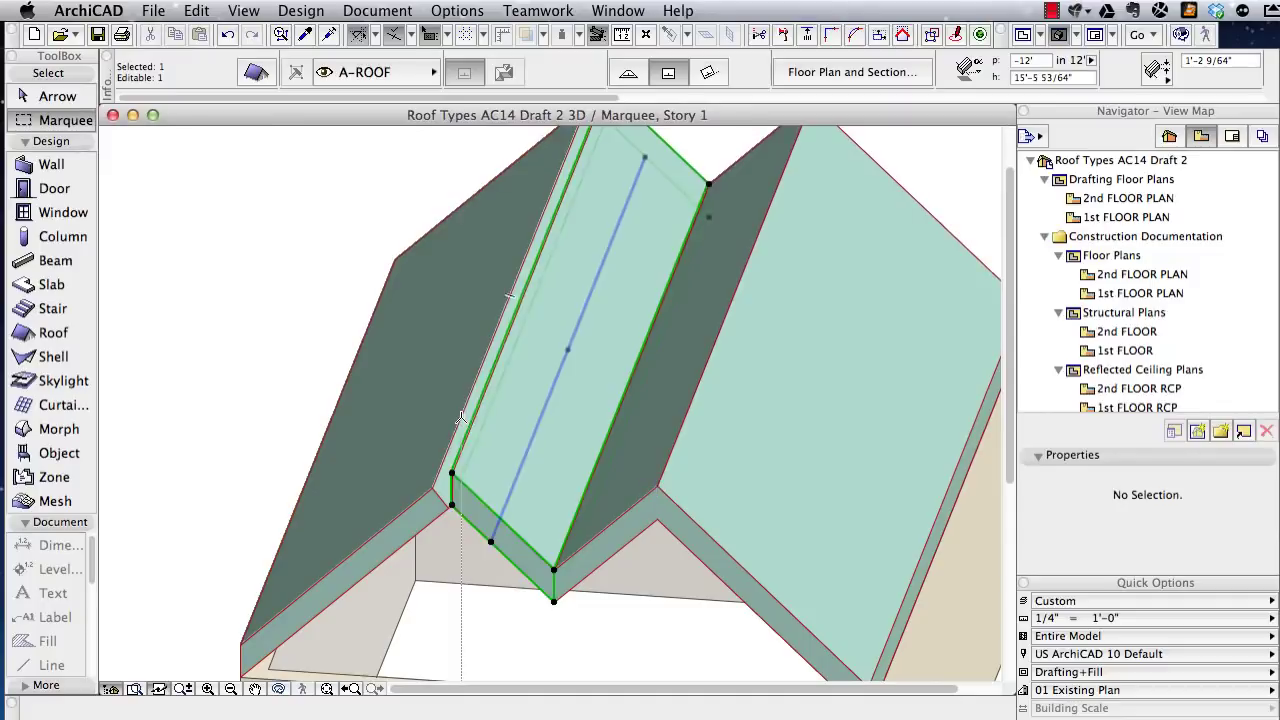
pyautogui.press('Escape')
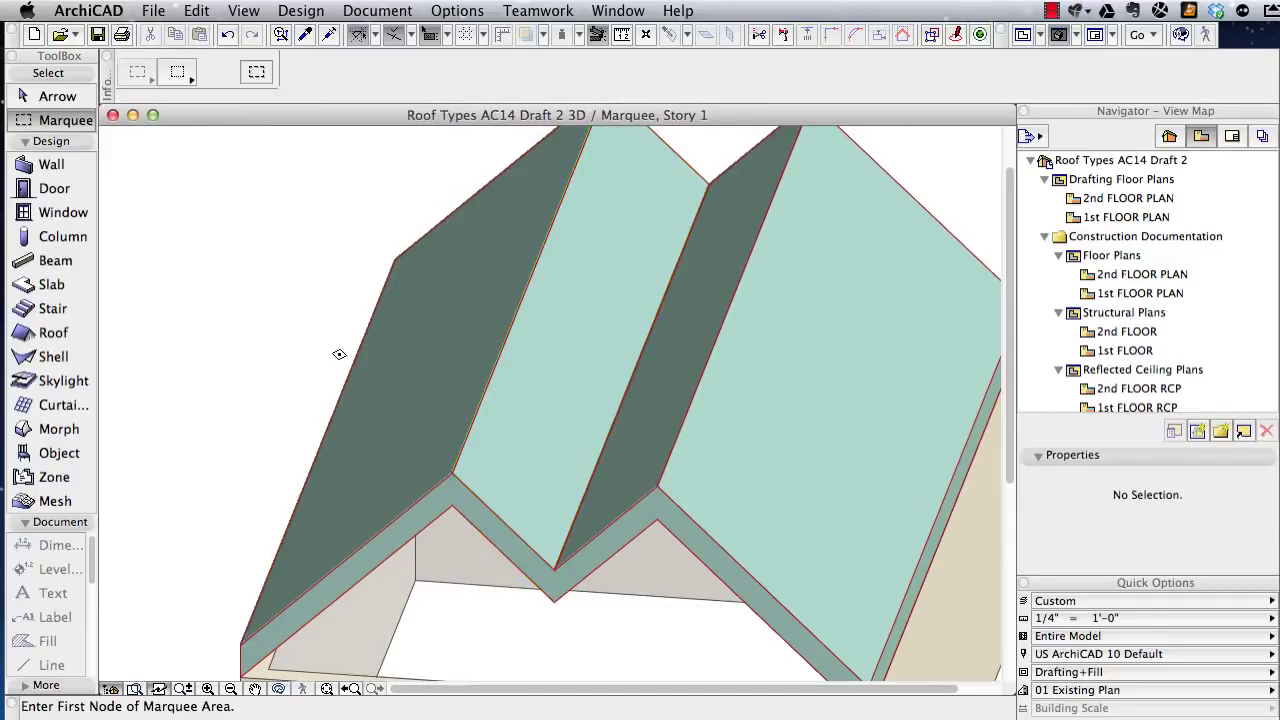
pyautogui.scroll(-6, 600, 476)
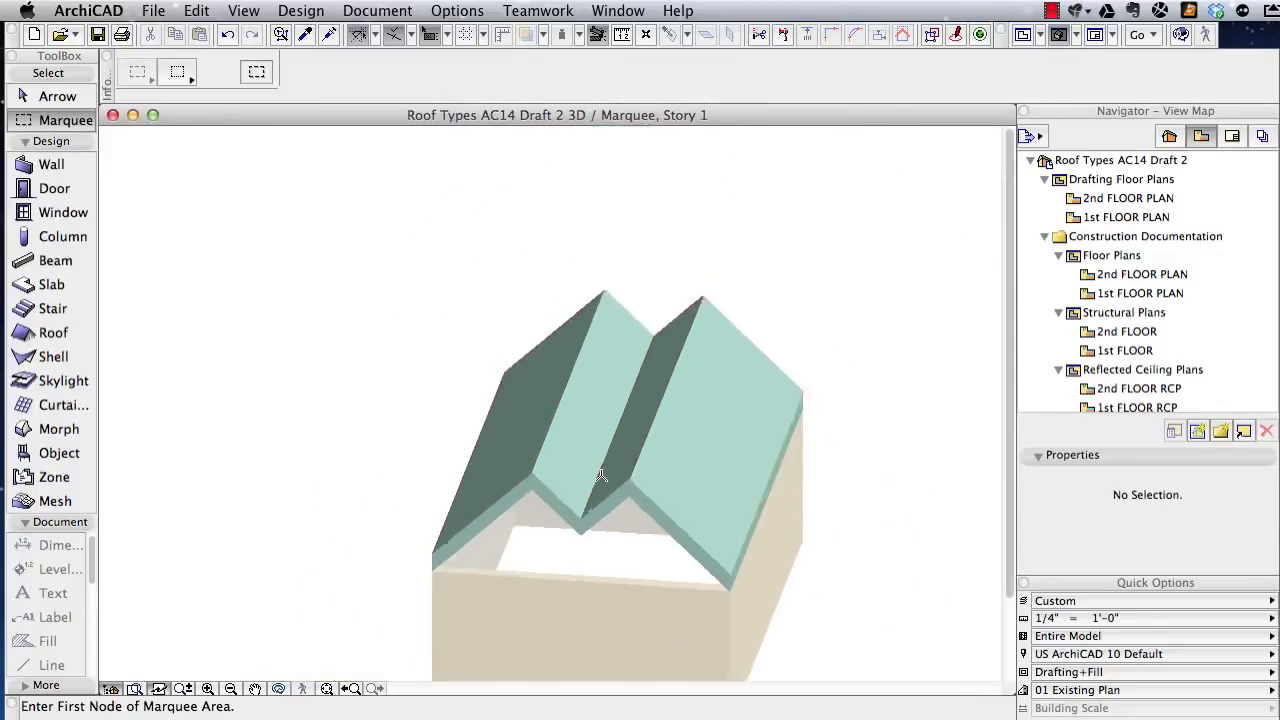
pyautogui.scroll(2, 600, 476)
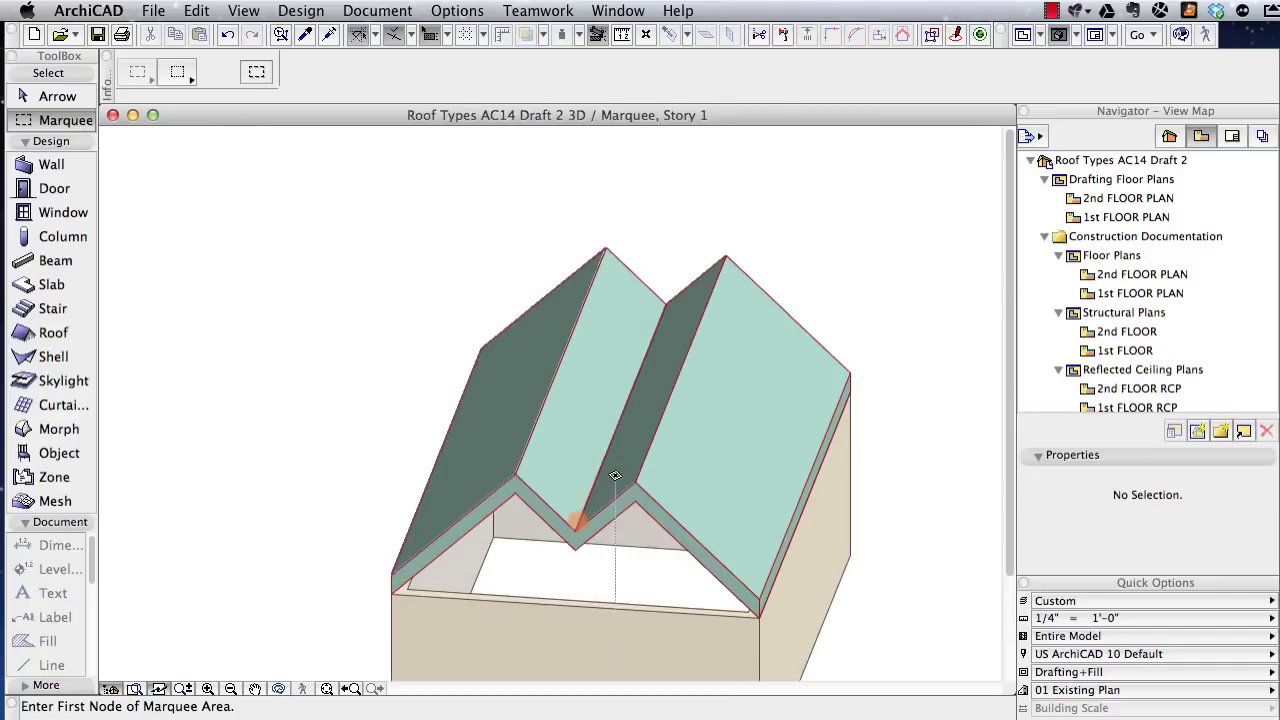
pyautogui.click(597, 534)
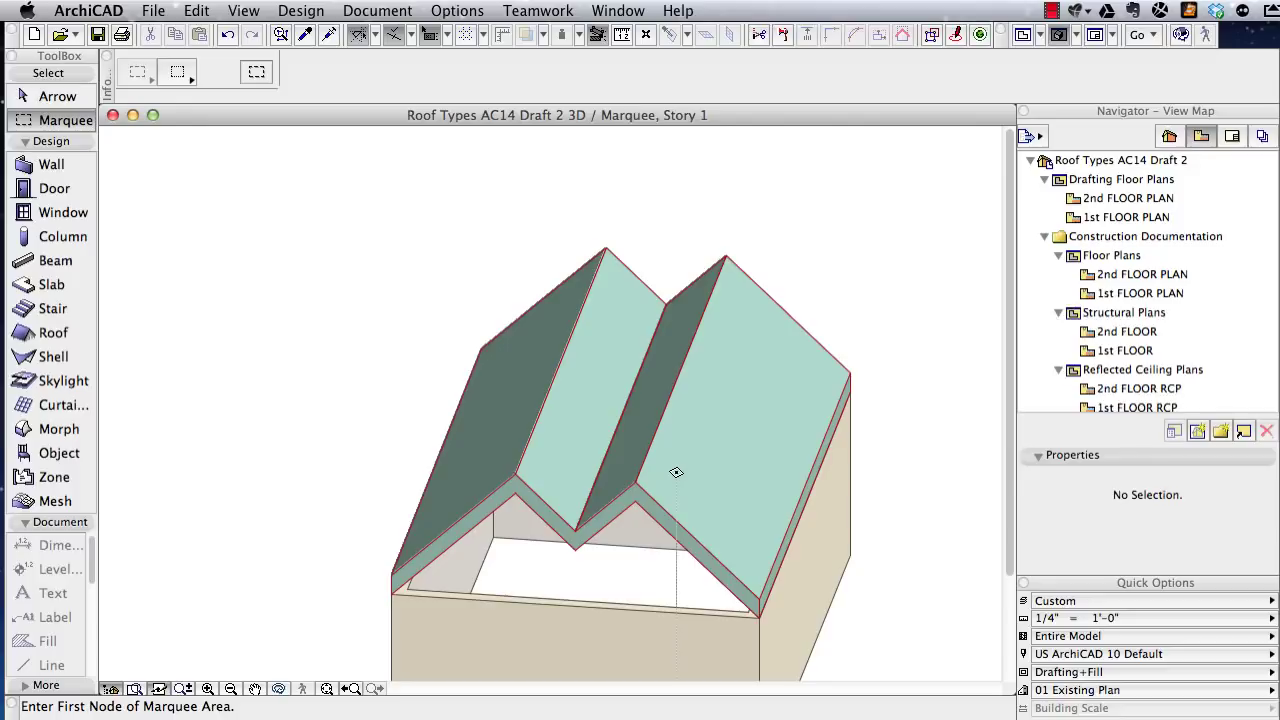
# - Show the entire model in 3D from the floor plan and inspect the last two example roofs in the finished set's fourth row
pyautogui.press('F2')
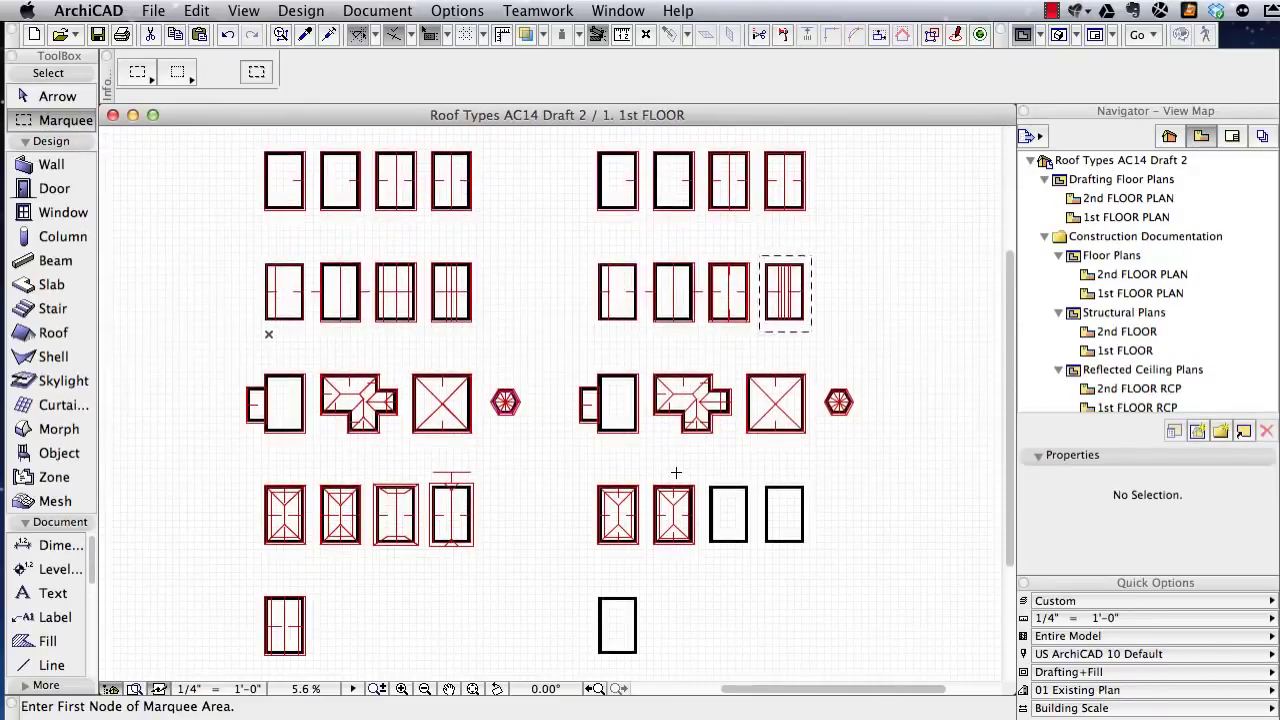
pyautogui.rightClick(529, 294)
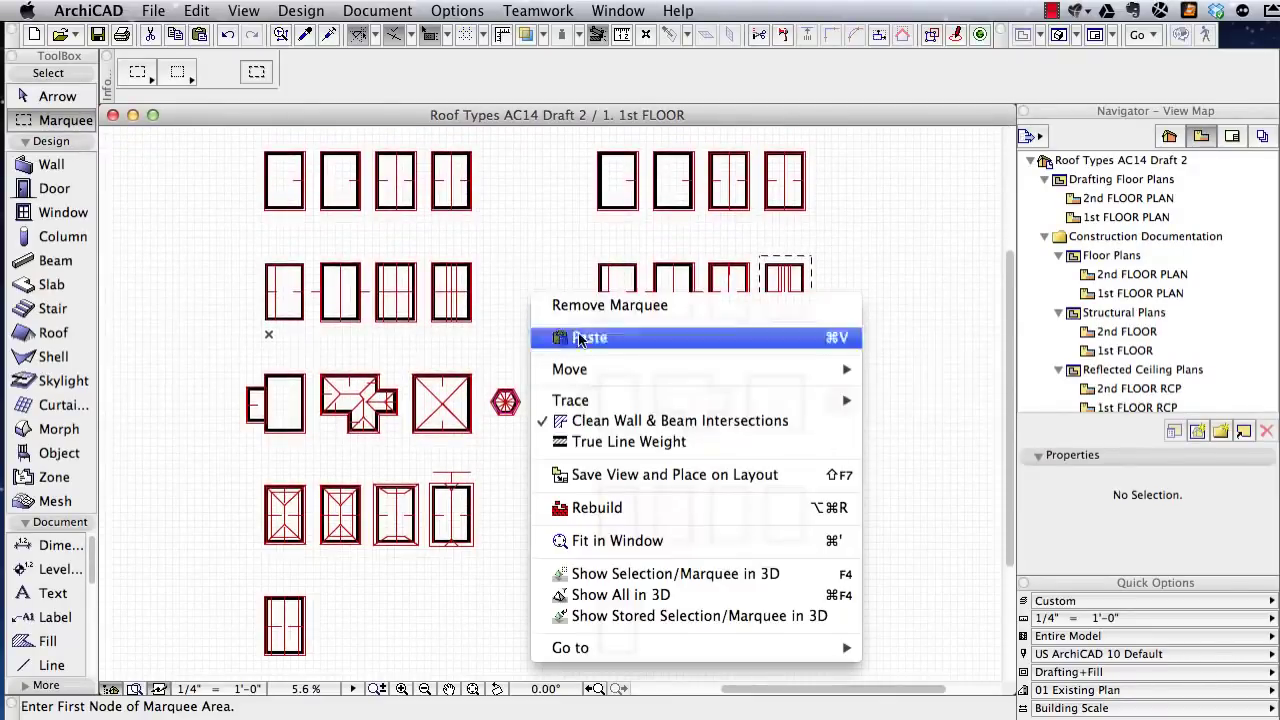
pyautogui.click(645, 594)
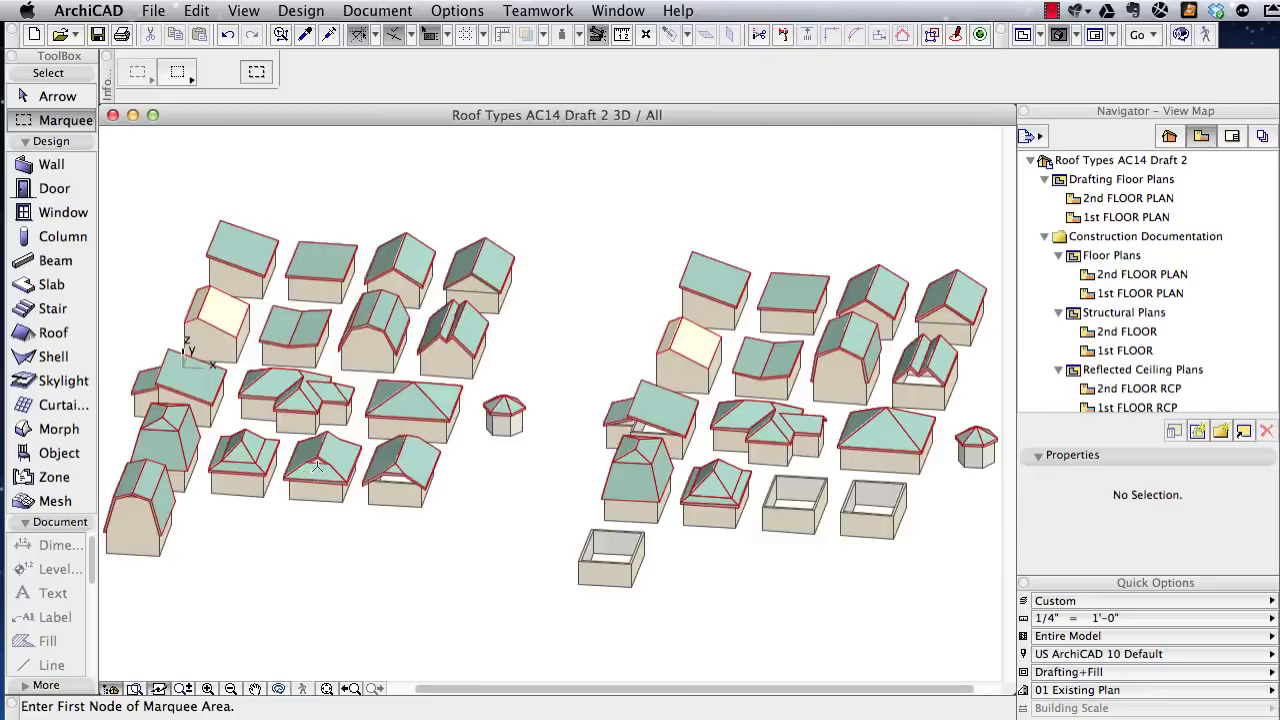
pyautogui.scroll(10, 317, 466)
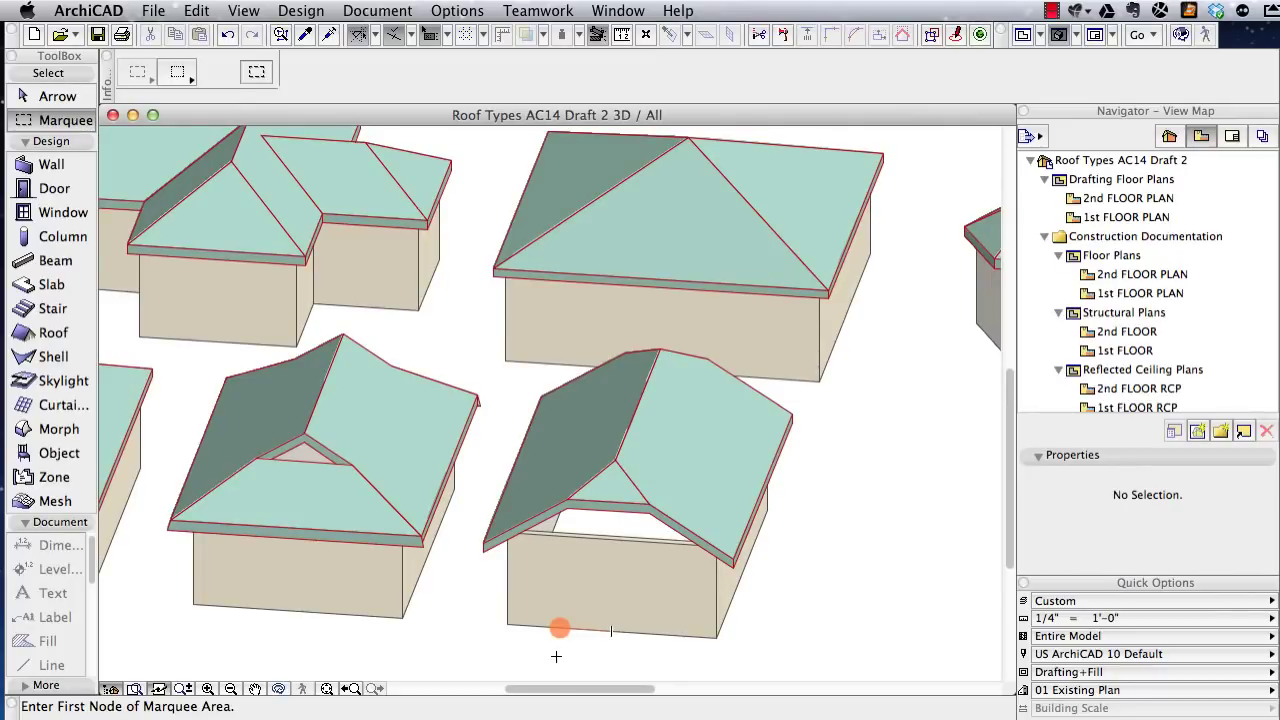
pyautogui.press('super+apostrophe')
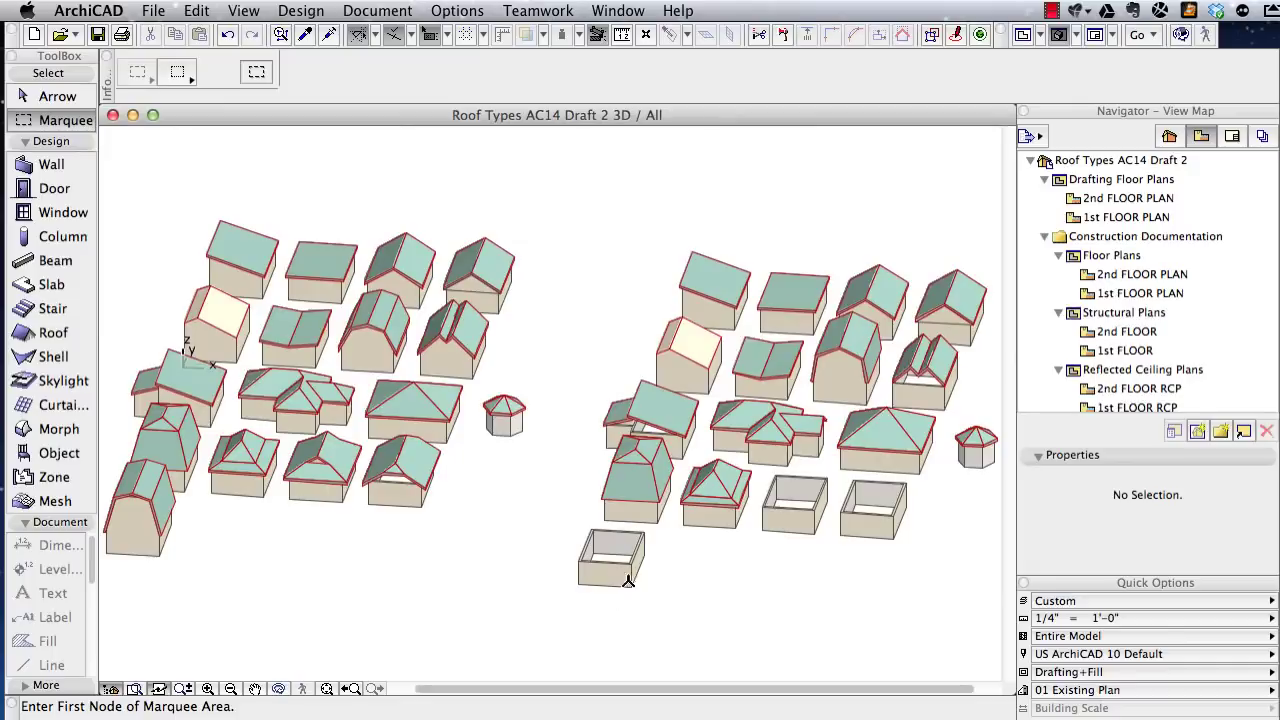
# - Delete the four walls of the unroofed building standing alone in the practice set's fifth row
pyautogui.click(52, 97)
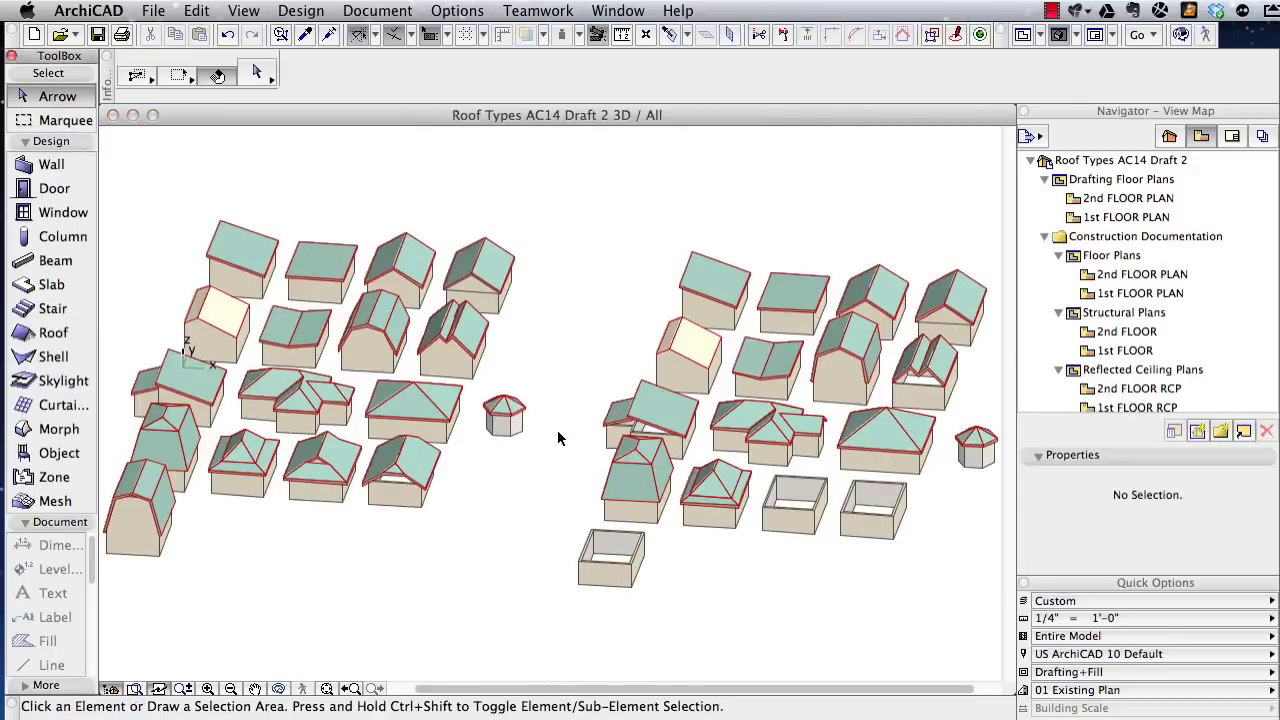
pyautogui.click(566, 512)
pyautogui.click(664, 593)
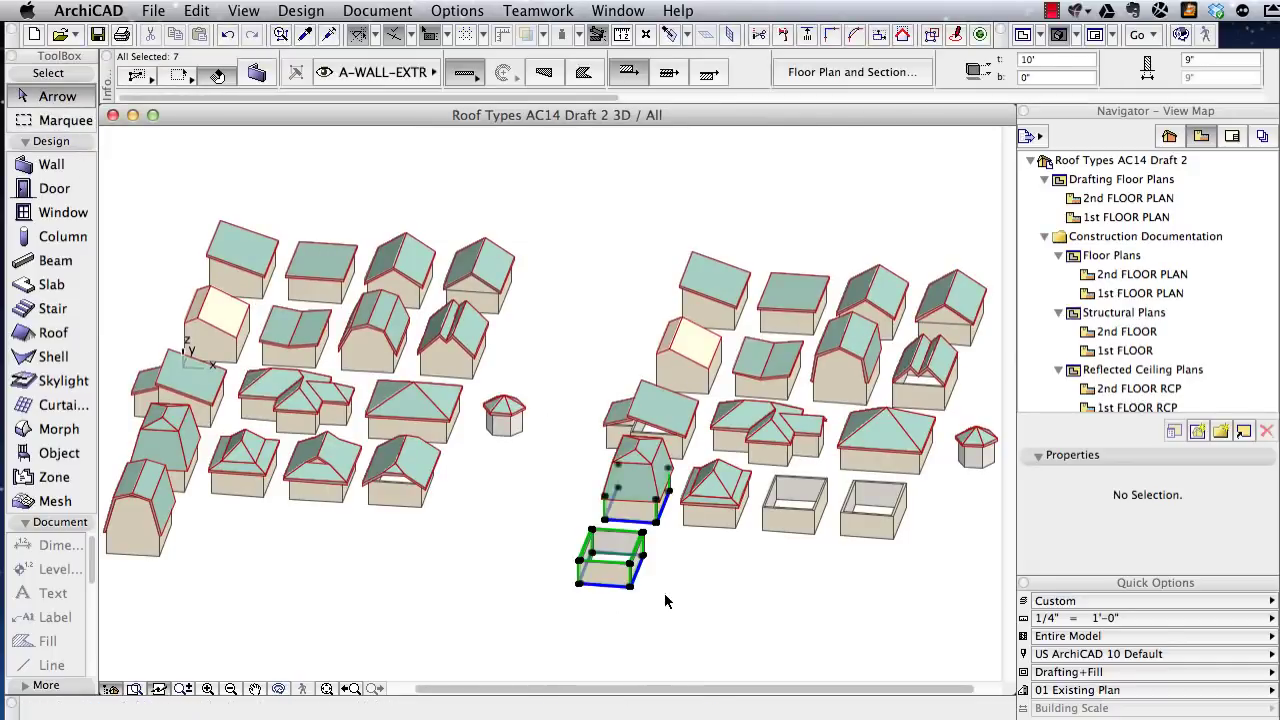
pyautogui.press('Escape')
pyautogui.click(568, 546)
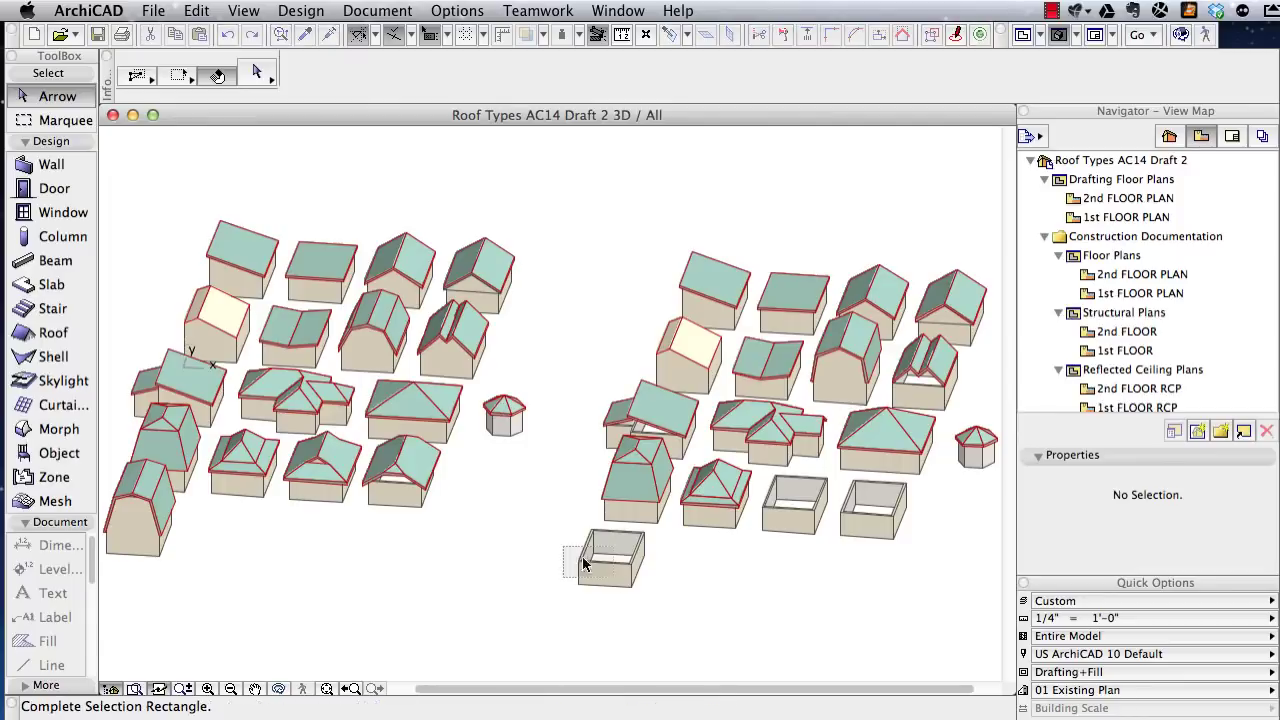
pyautogui.click(644, 598)
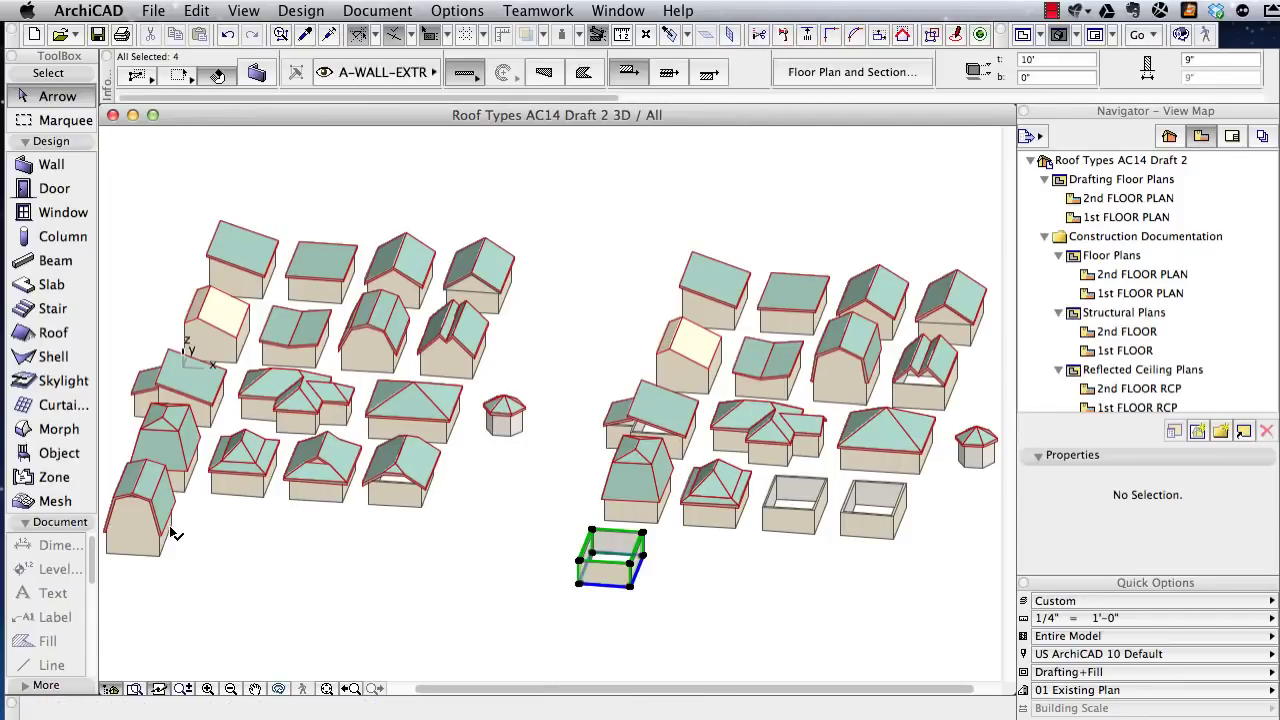
pyautogui.moveTo(172, 533)
pyautogui.press('Delete')
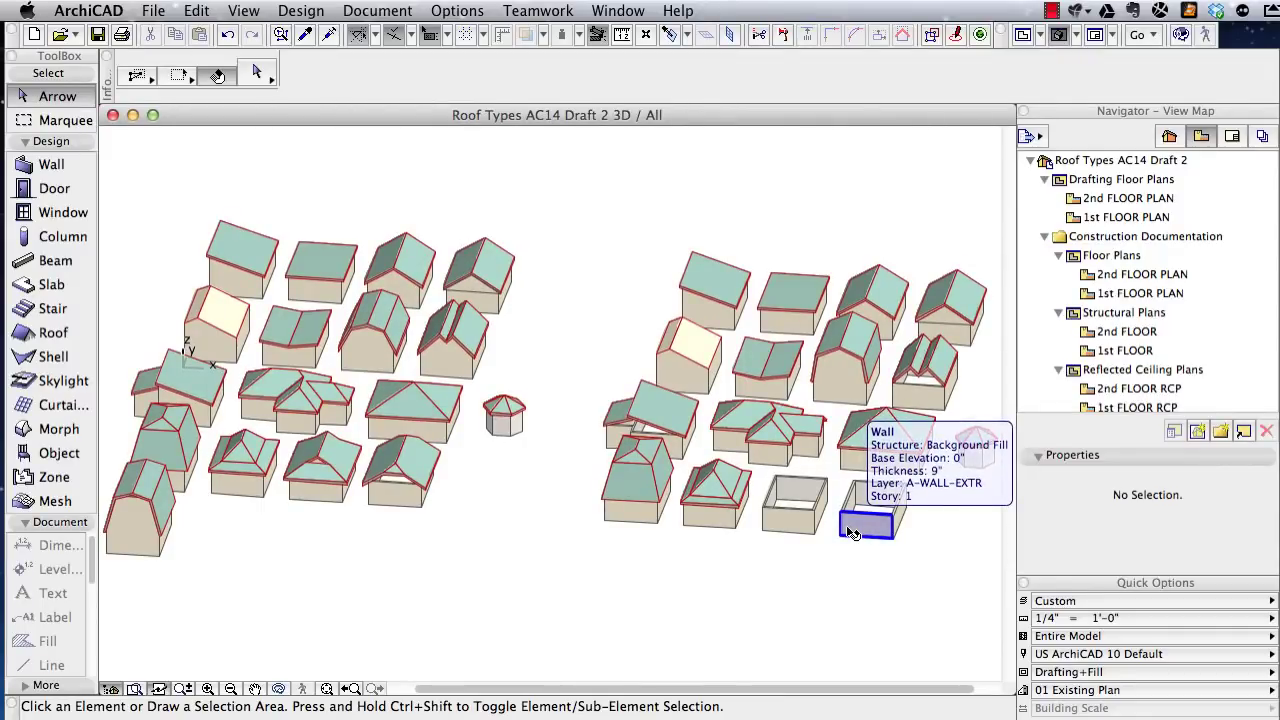
# - Return to the 1st floor plan and set the Roof tool to the rectangular hipped multi-plane method for the two remaining unroofed buildings
pyautogui.press('F2')
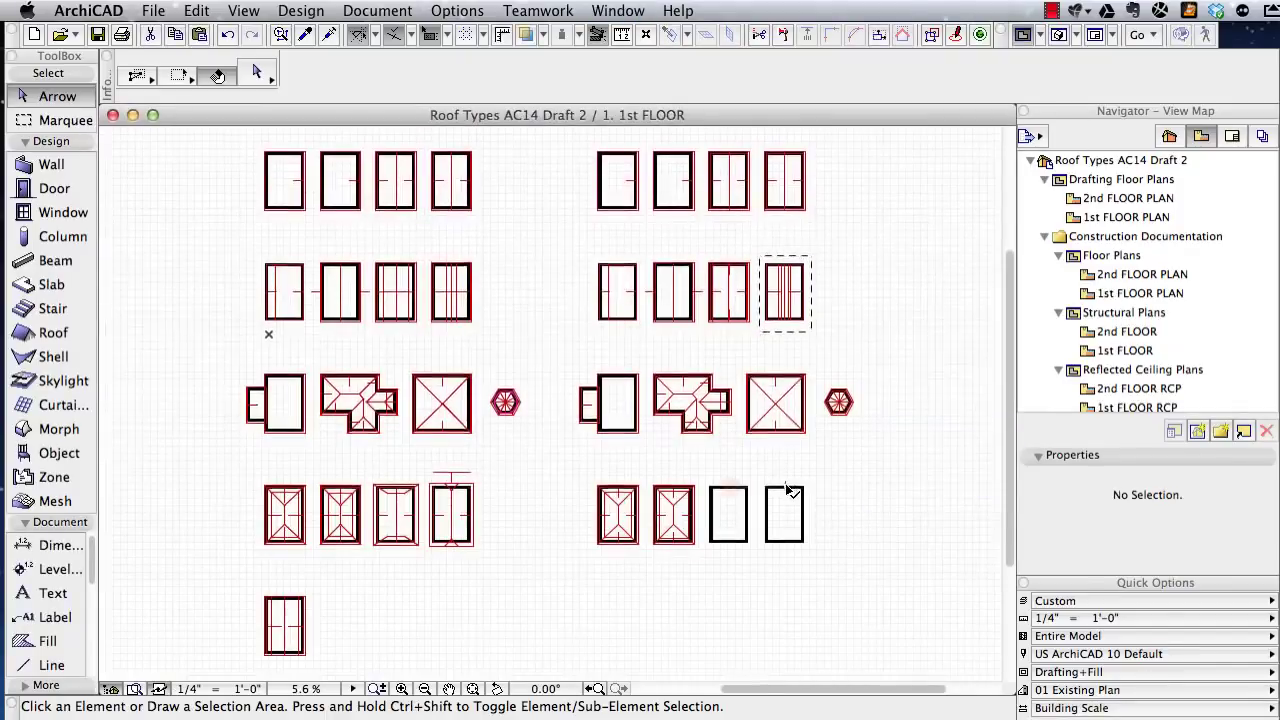
pyautogui.scroll(5, 809, 523)
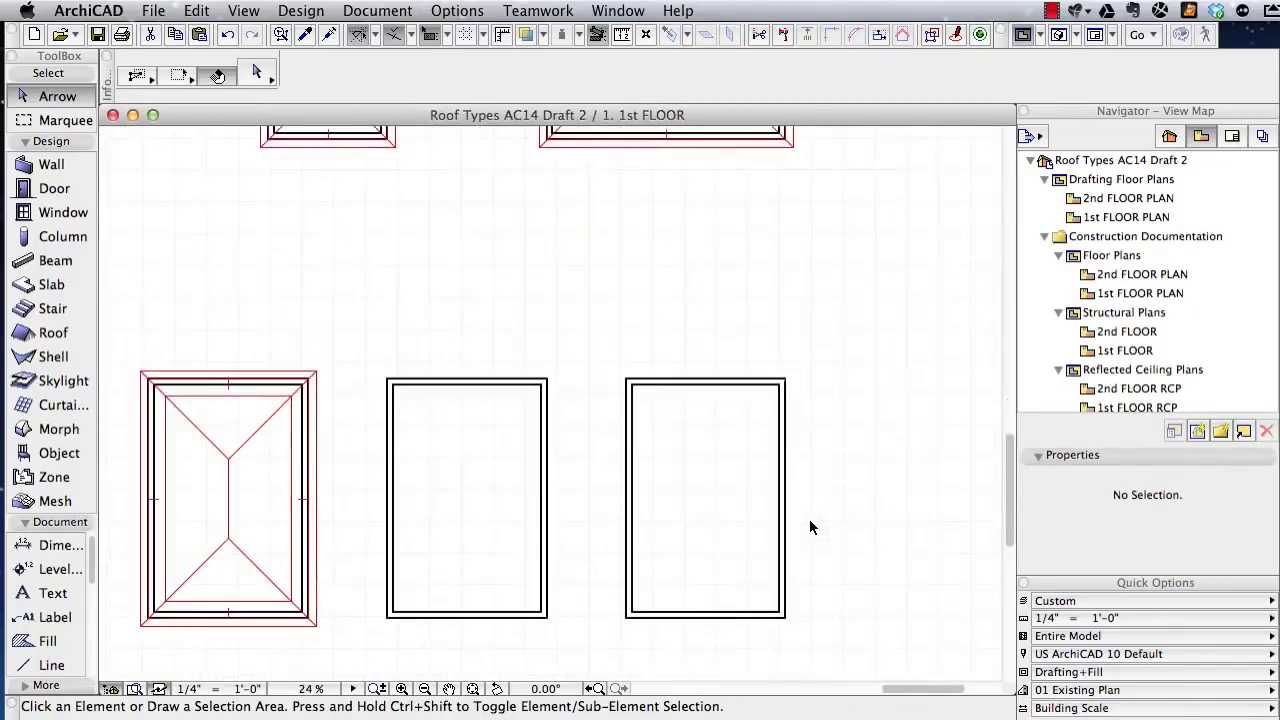
pyautogui.click(57, 334)
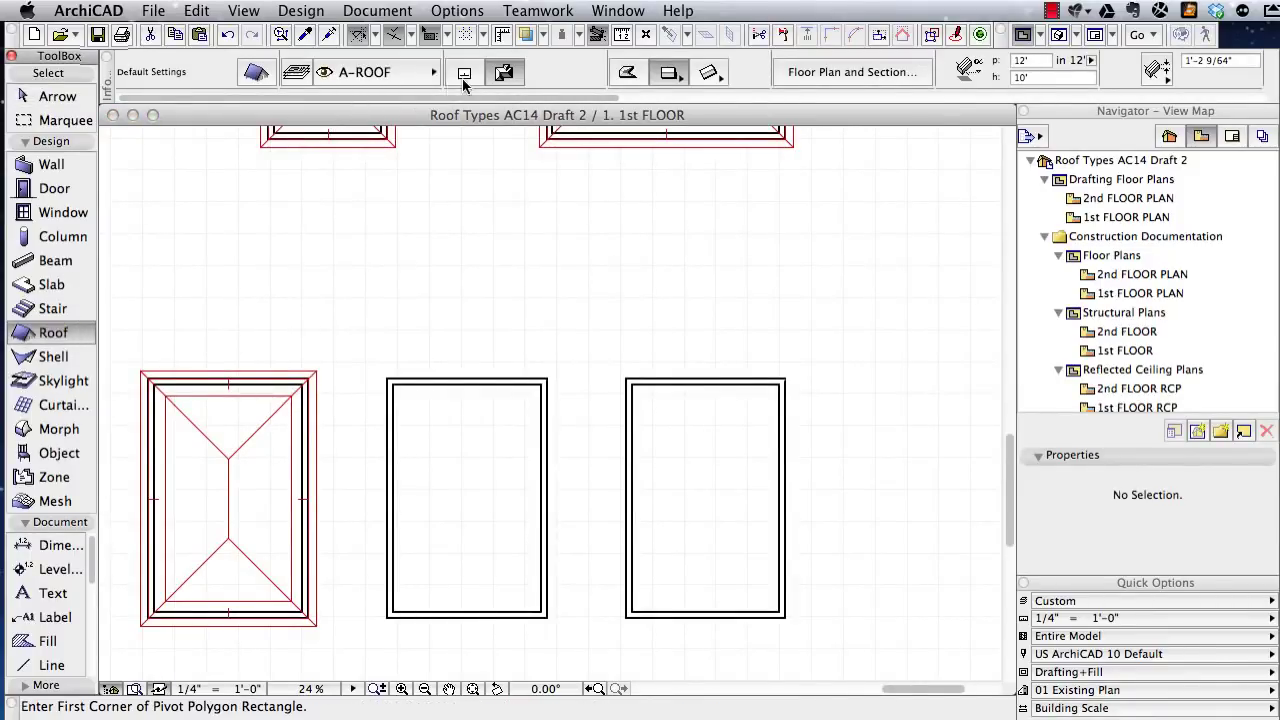
pyautogui.click(678, 78)
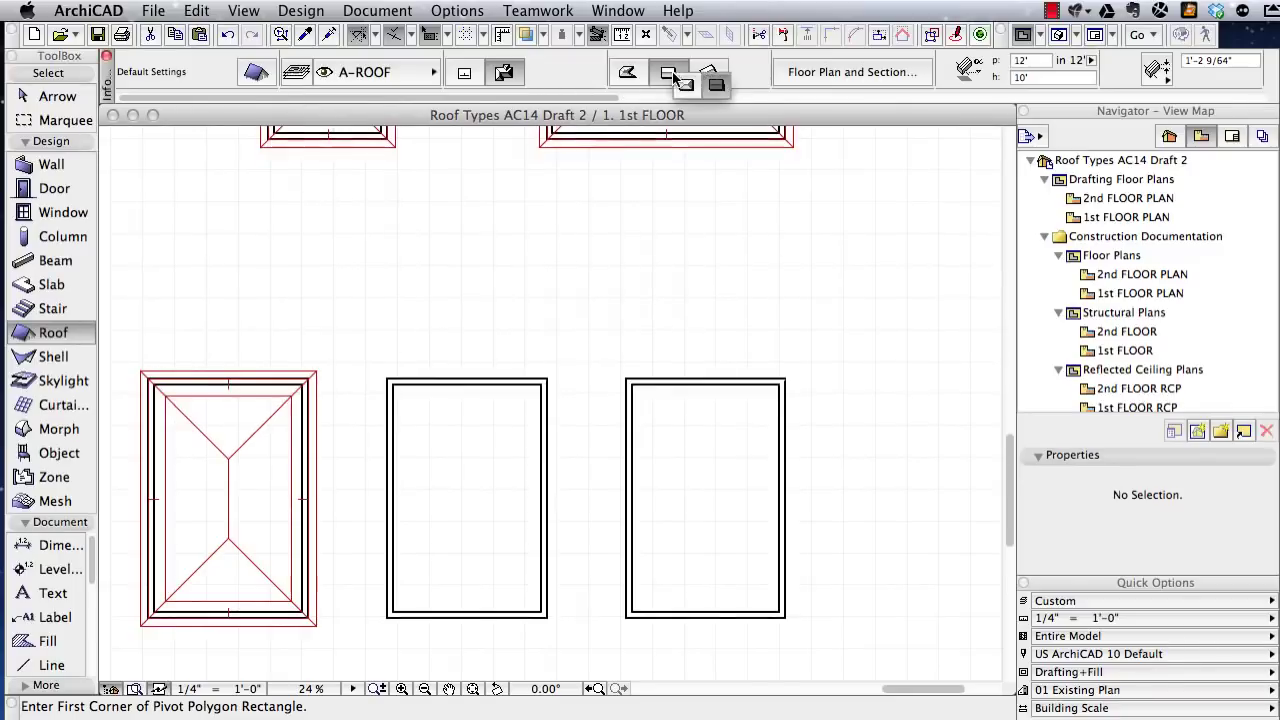
pyautogui.click(686, 89)
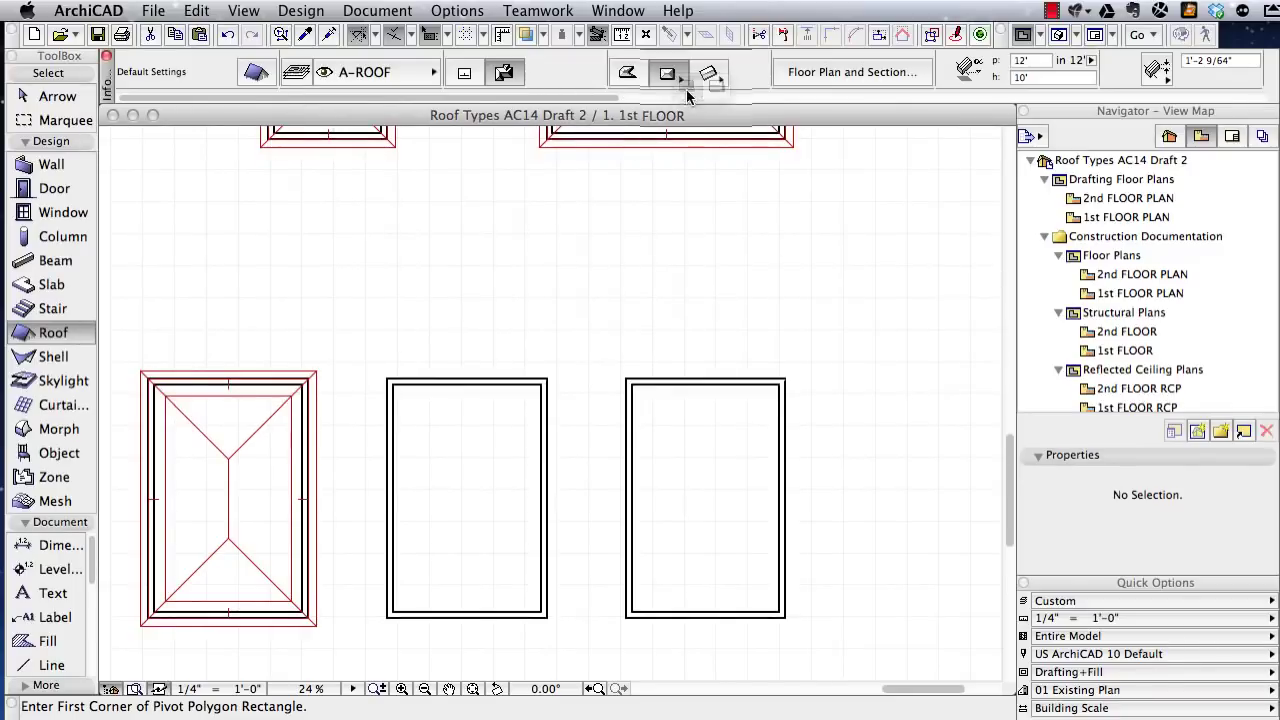
# - Set the default multi-plane roof pitch to 8' in 12' and the eaves overhang offset to 1'
pyautogui.click(257, 74)
pyautogui.click(789, 474)
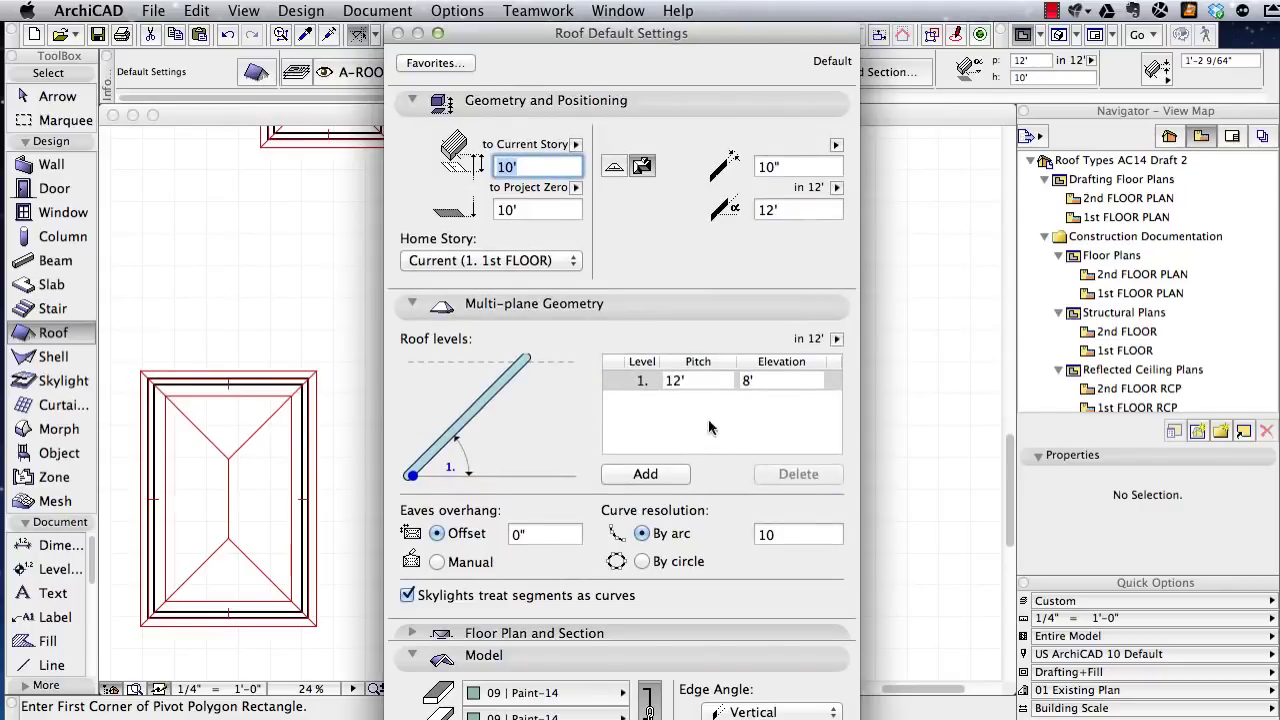
pyautogui.click(695, 379)
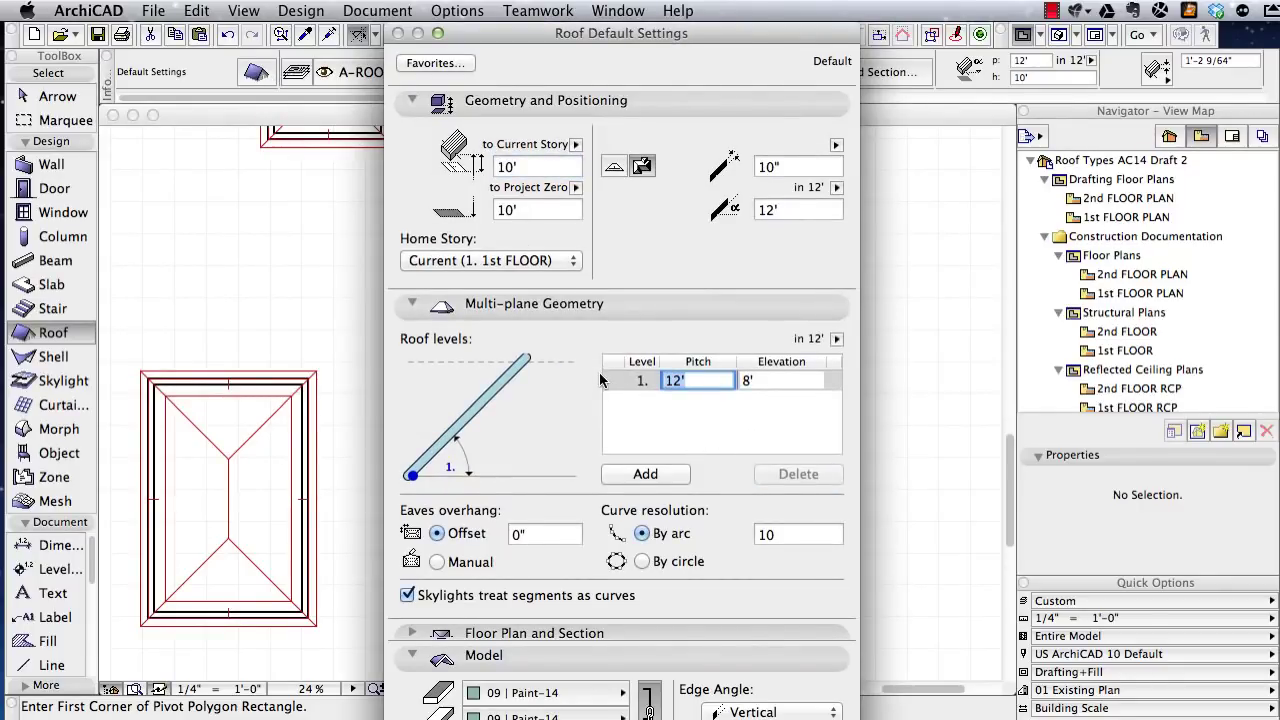
pyautogui.write('8')
pyautogui.click(497, 458)
pyautogui.moveTo(536, 531); pyautogui.dragTo(485, 534)
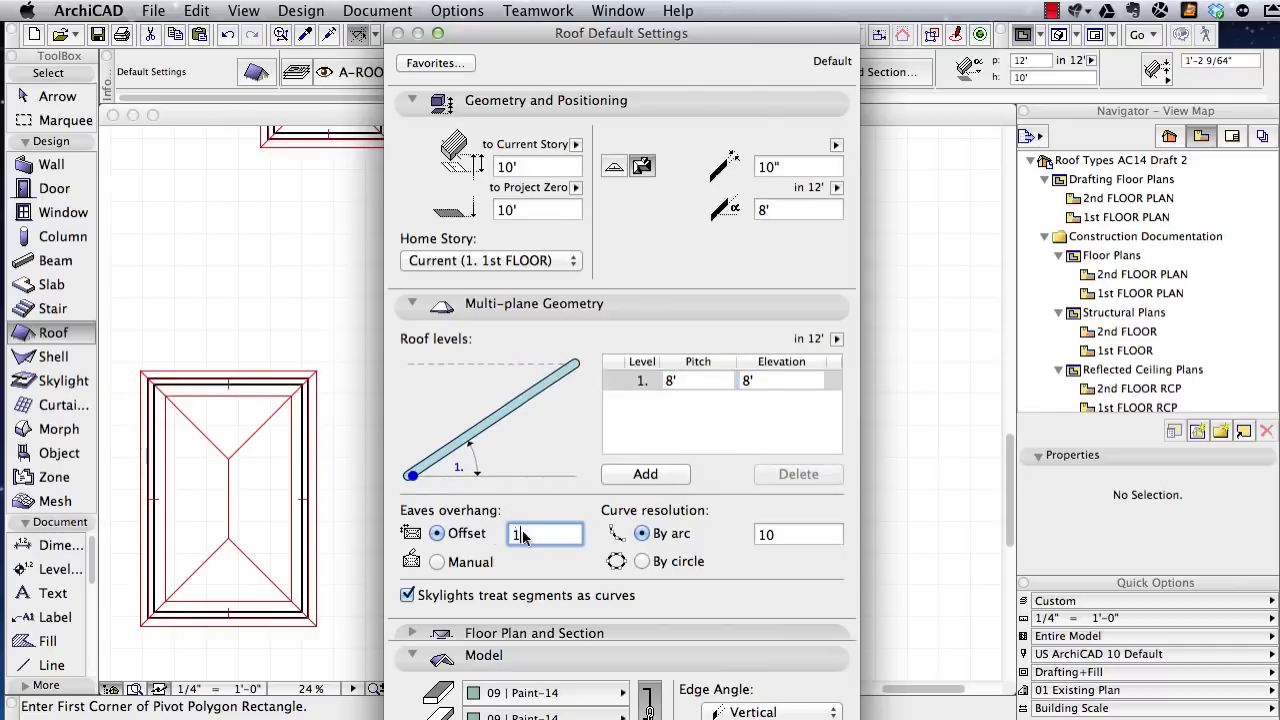
pyautogui.write('1')
pyautogui.press('Return')
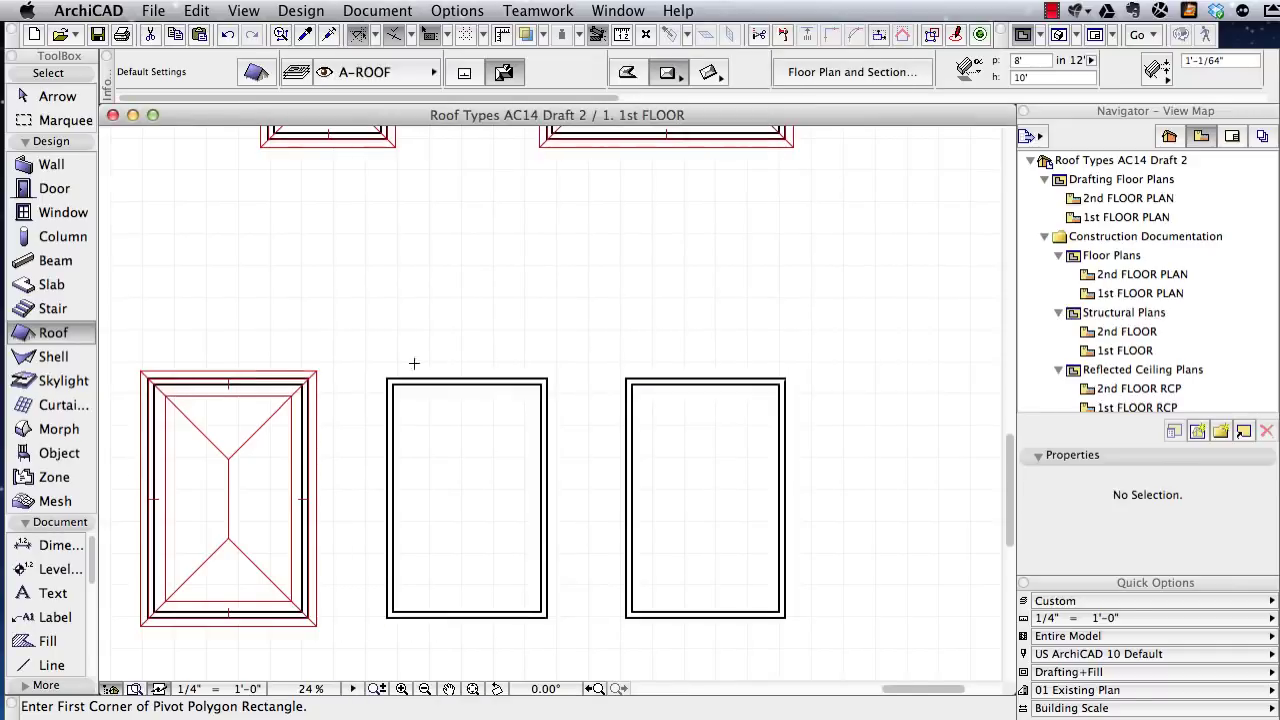
# - Draw a rectangular hip roof corner to corner over each of the last two buildings in the fourth row
pyautogui.click(388, 376)
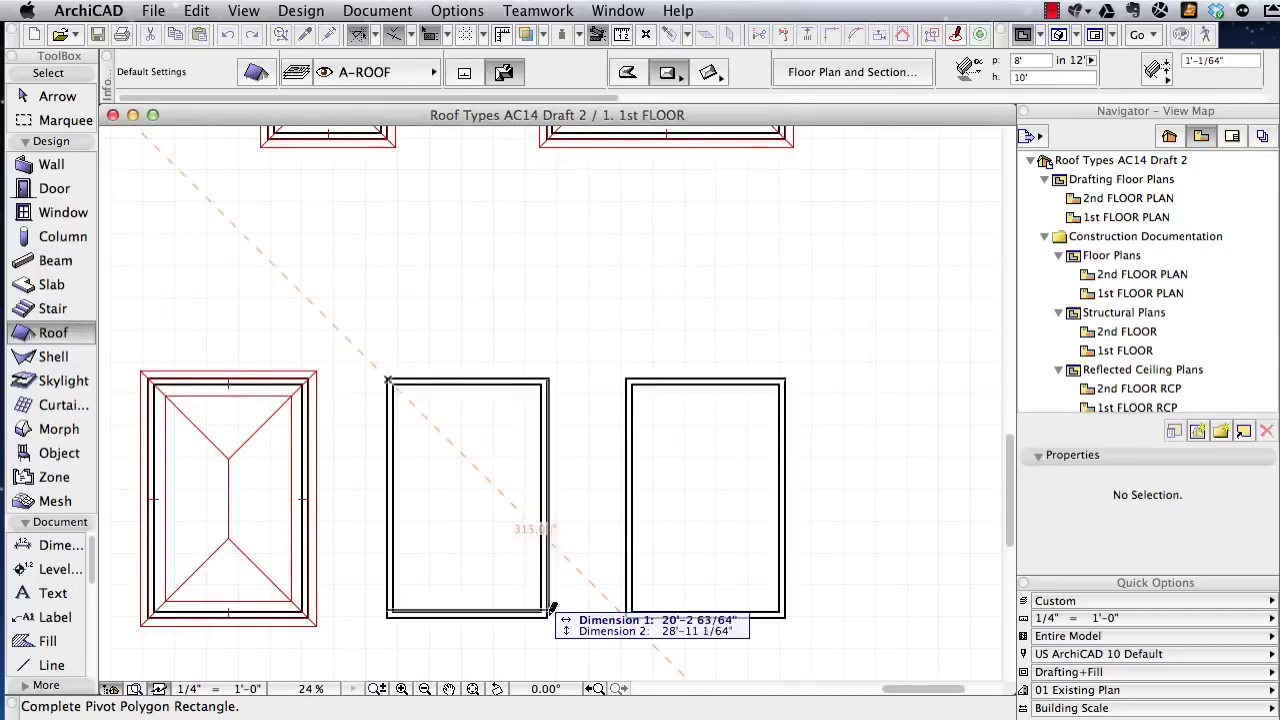
pyautogui.click(546, 616)
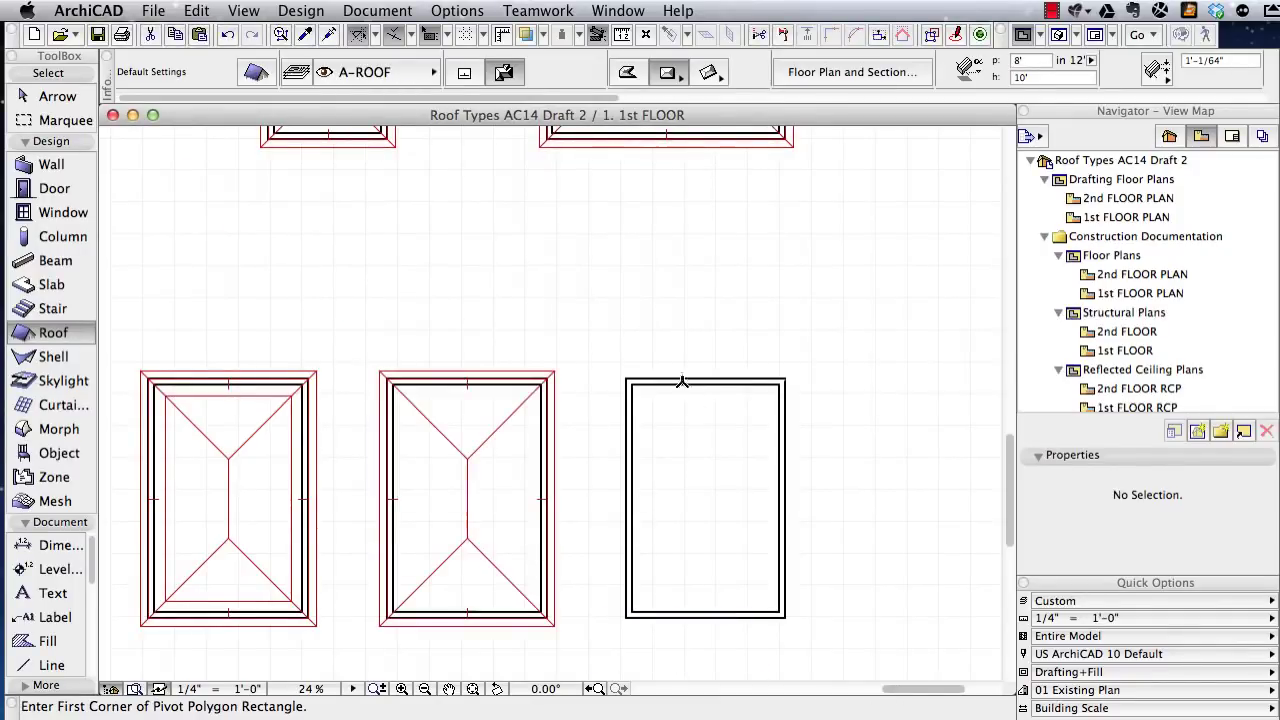
pyautogui.click(628, 378)
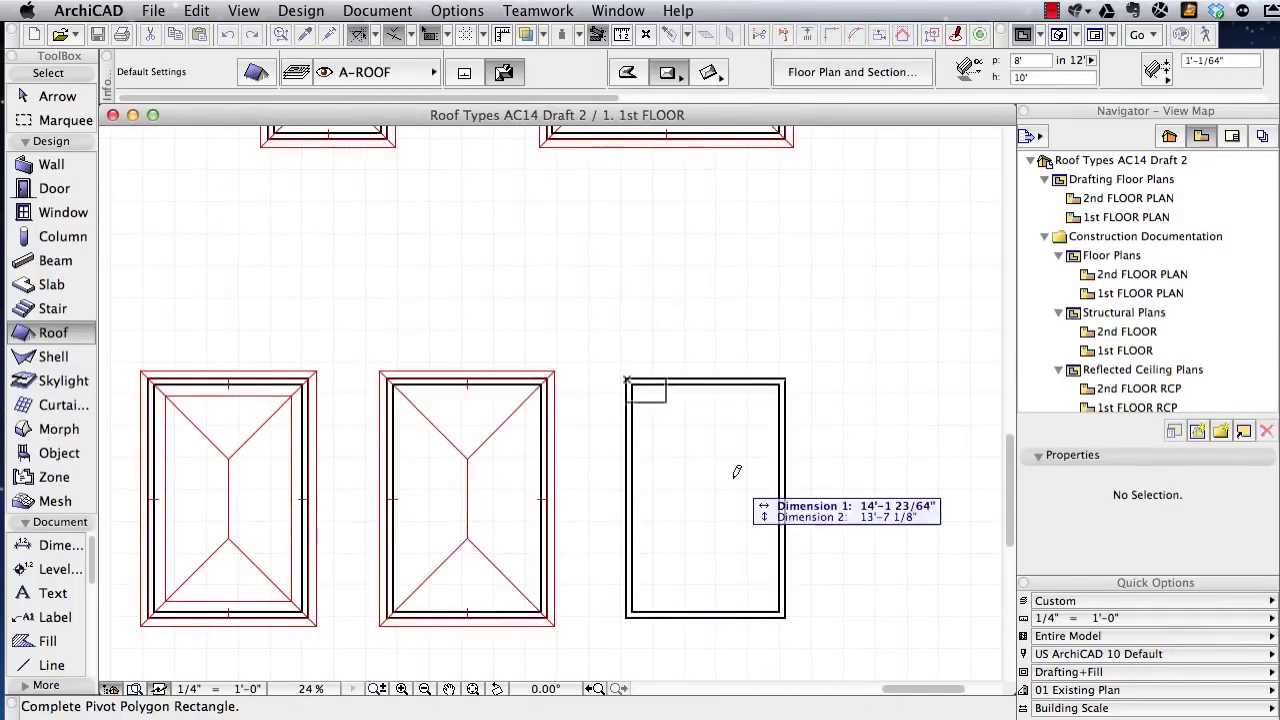
pyautogui.click(786, 614)
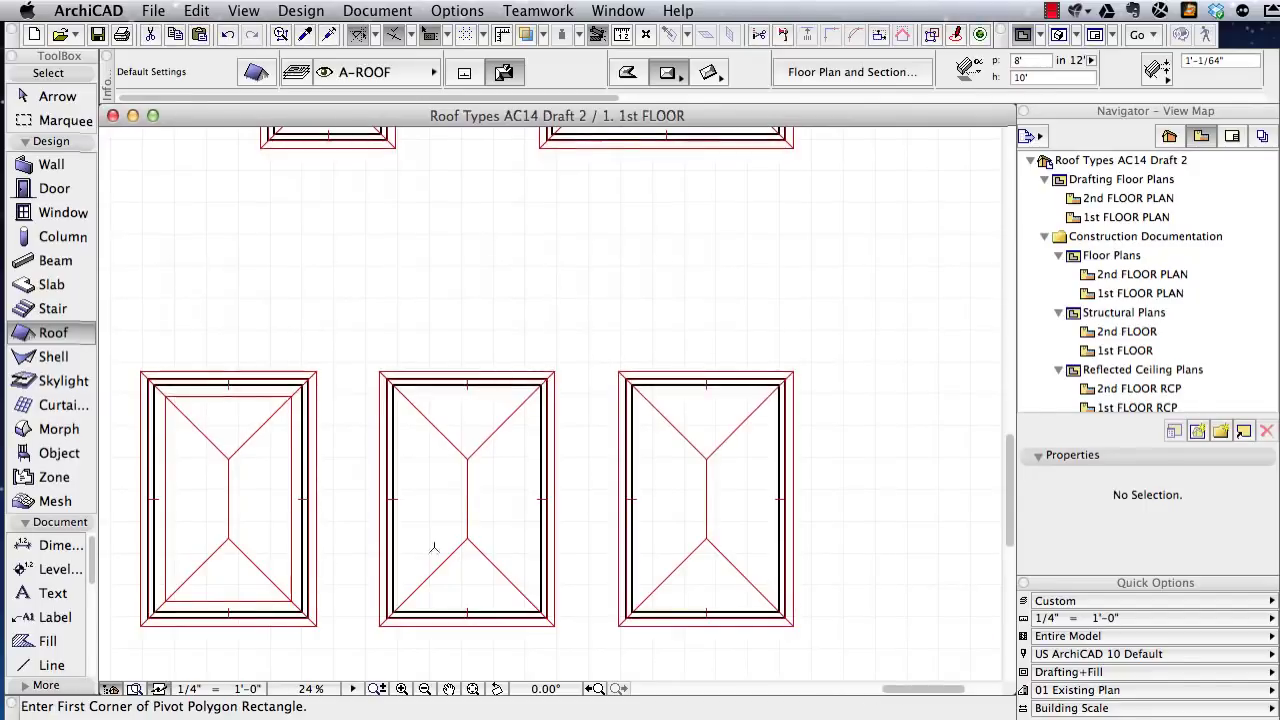
# - Enclose the two newly roofed buildings in a marquee and show only them in 3D
pyautogui.click(60, 120)
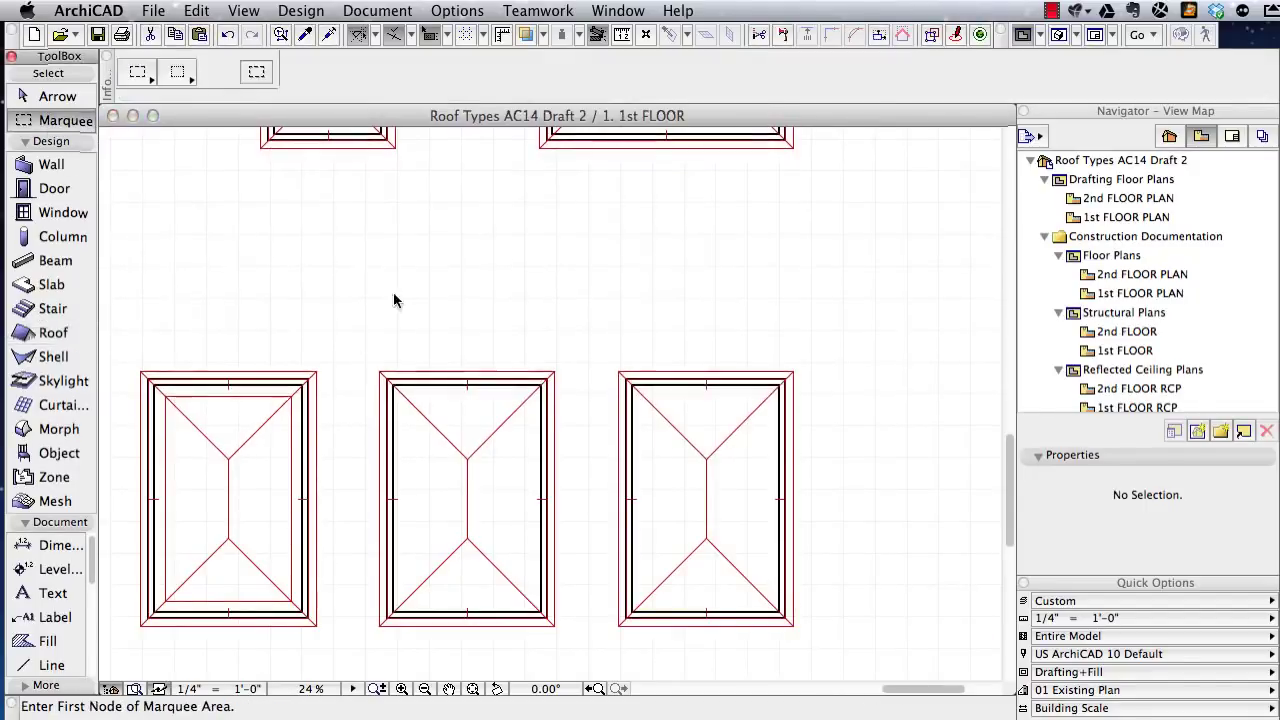
pyautogui.click(353, 329)
pyautogui.click(820, 645)
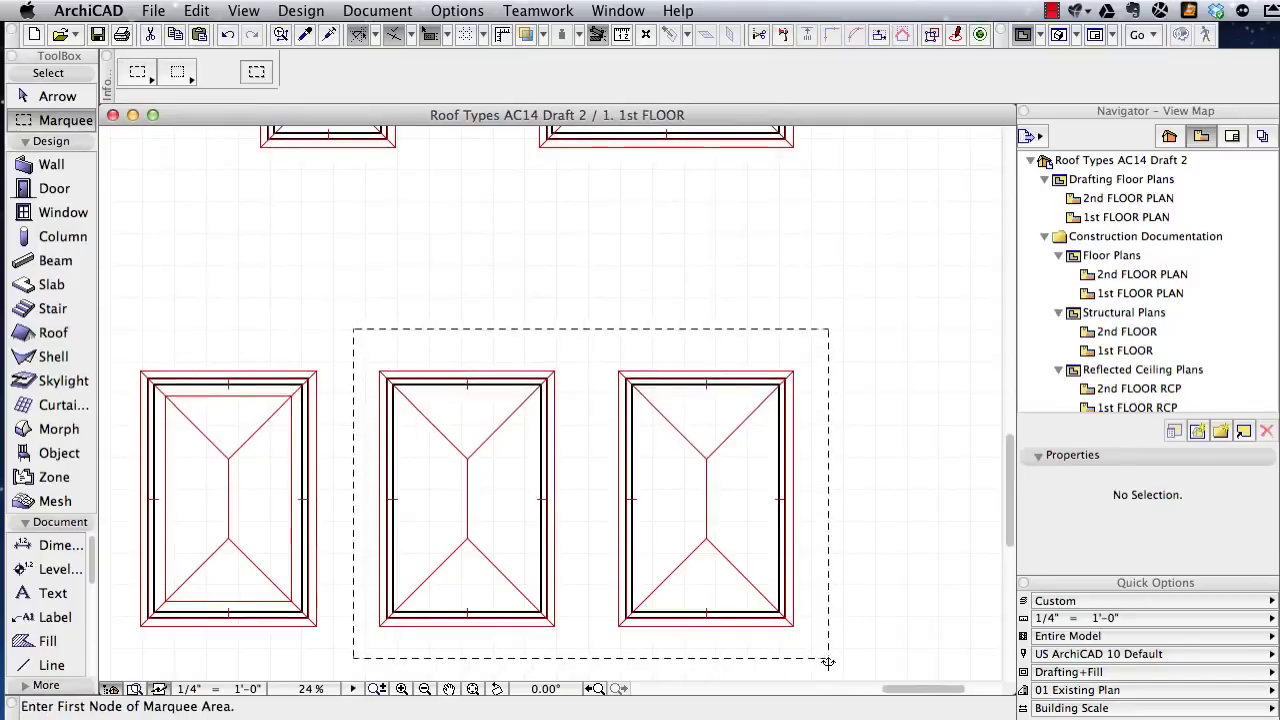
pyautogui.press('F5')
pyautogui.press('super+apostrophe')
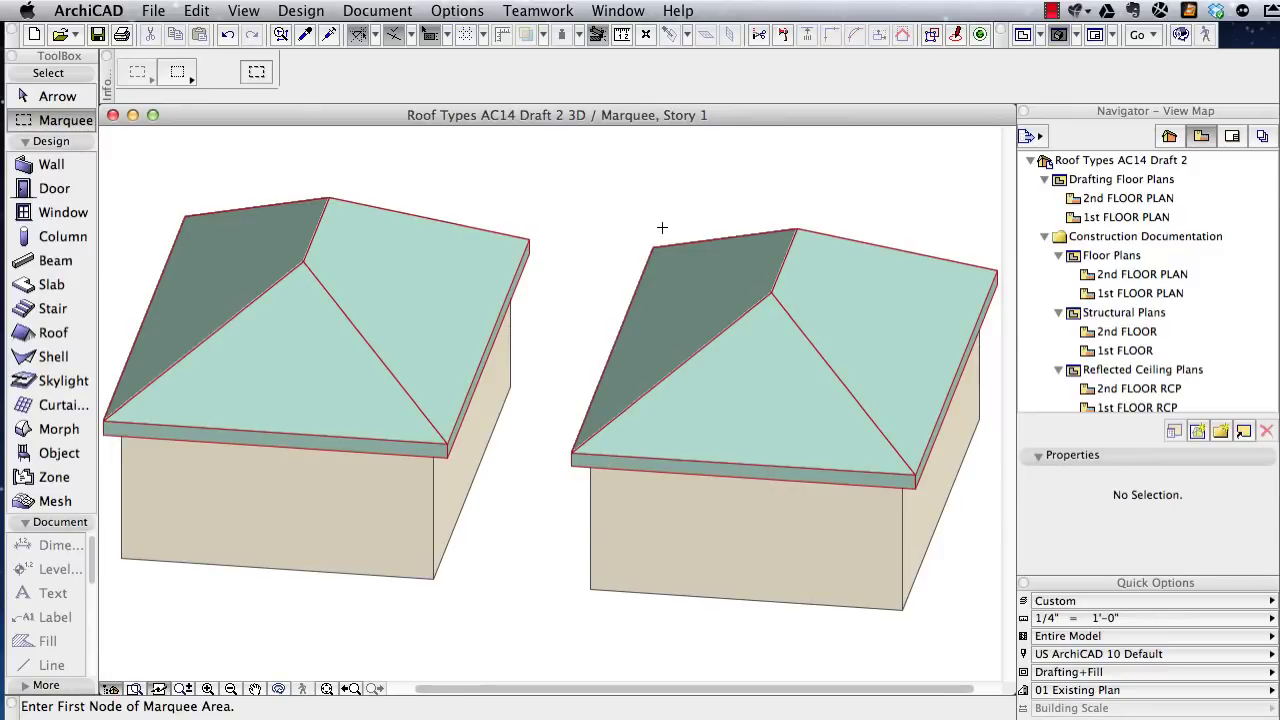
# - Set the pitch of the near-end hip plane on the first building's roof to 12' in 12', applied to that plane only
pyautogui.keyDown('shift'); pyautogui.click(290, 378); pyautogui.keyUp('shift')
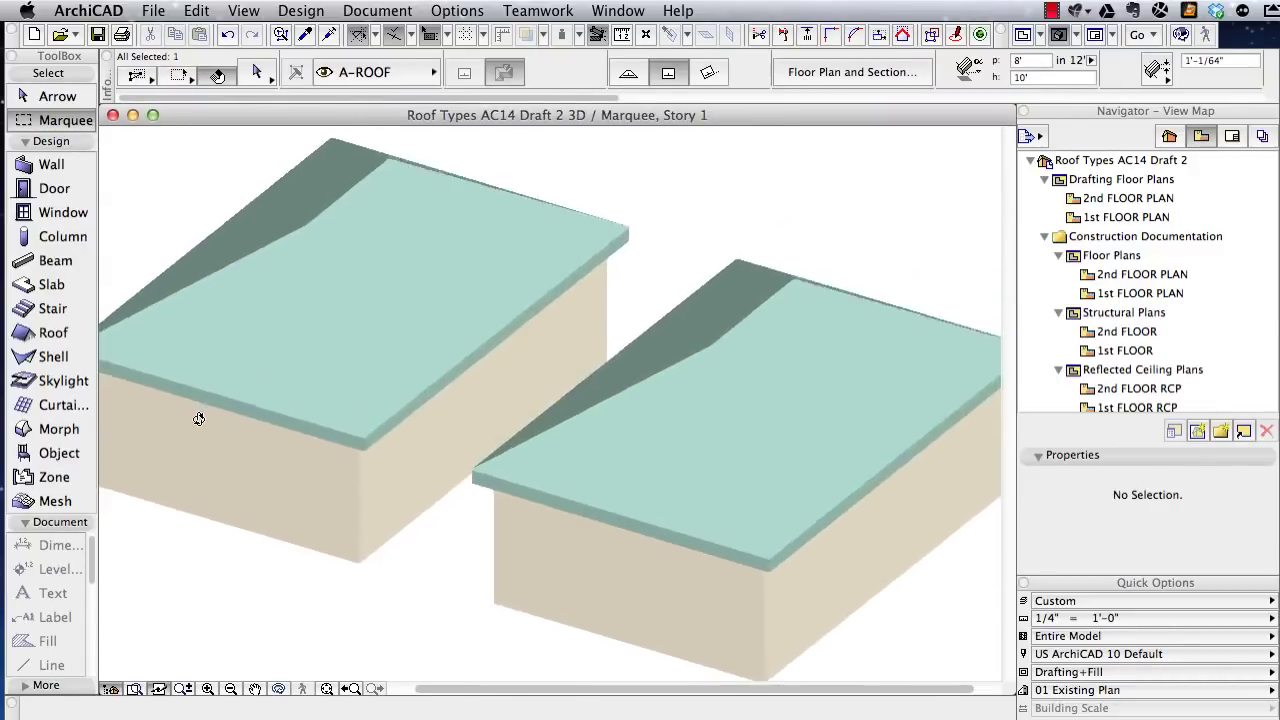
pyautogui.press('super+z')
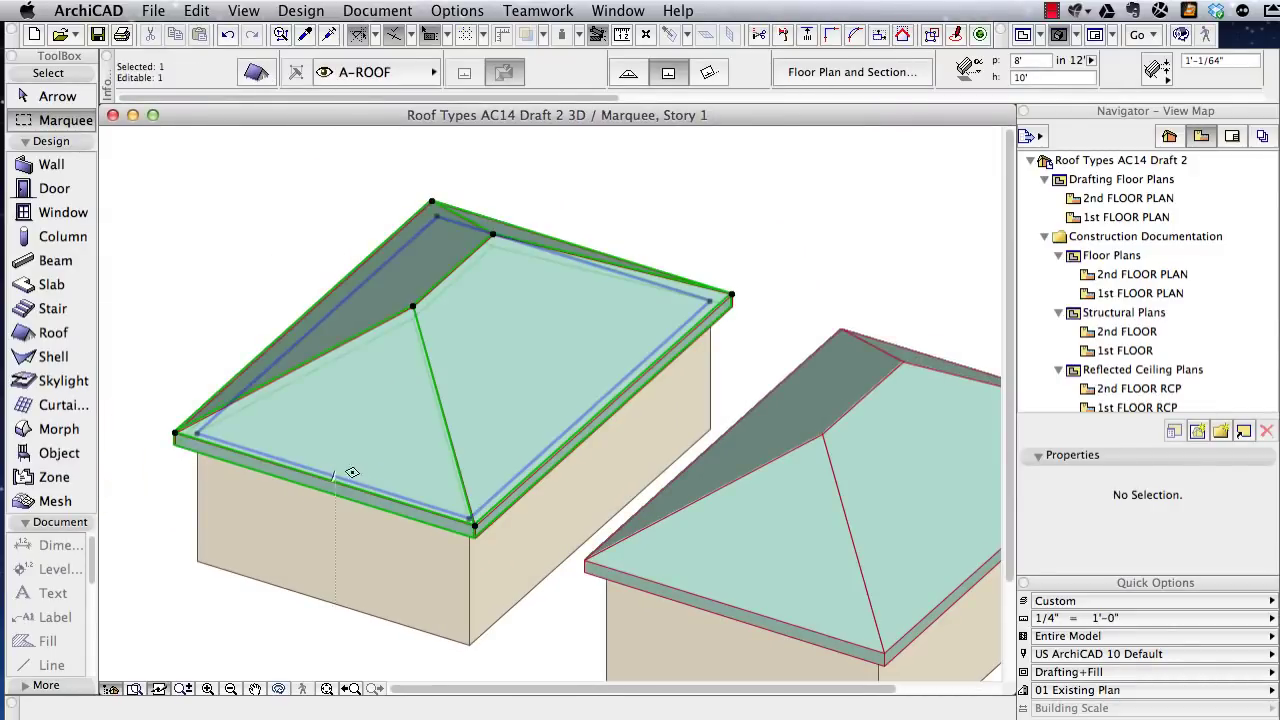
pyautogui.press('super+shift+z')
pyautogui.press('super+z')
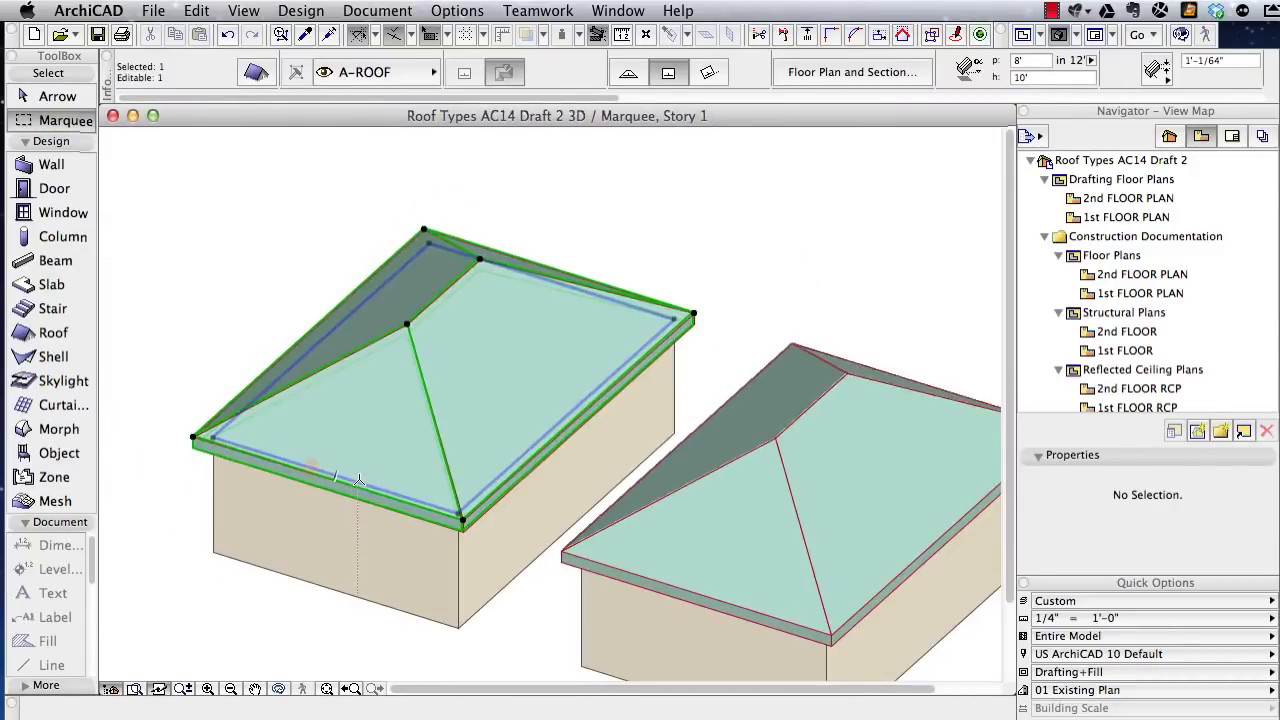
pyautogui.click(358, 480)
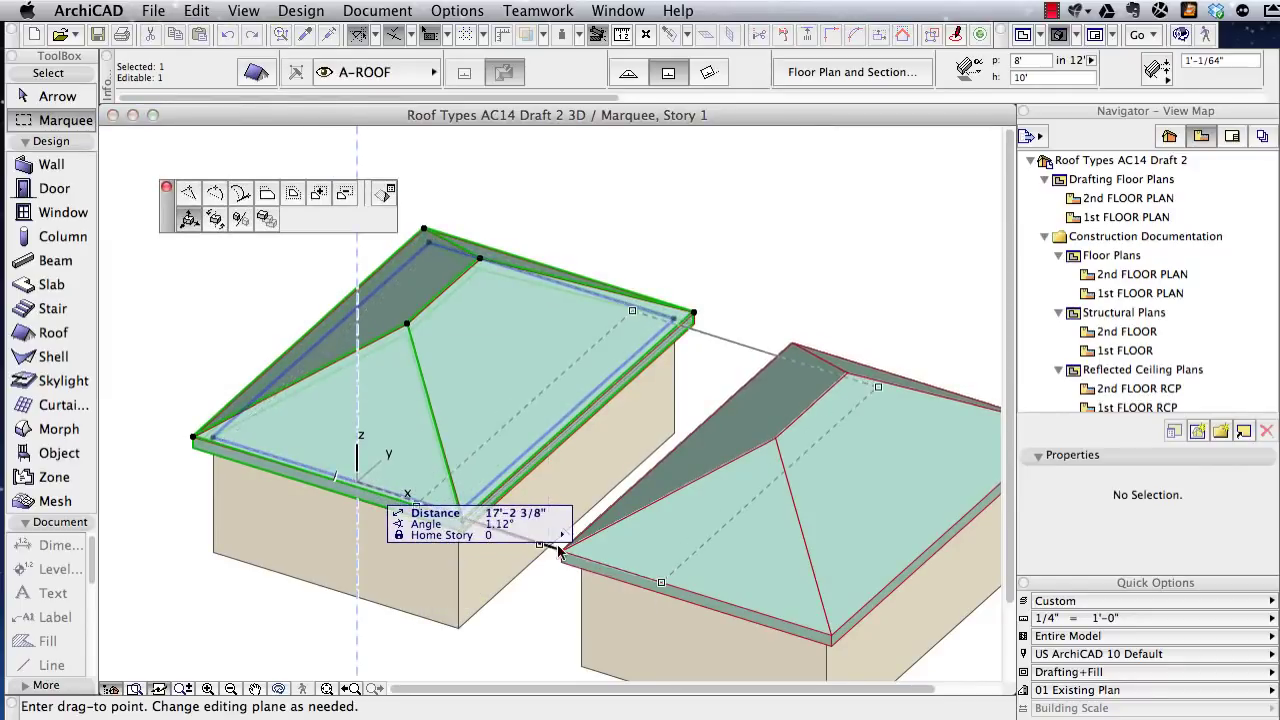
pyautogui.click(384, 194)
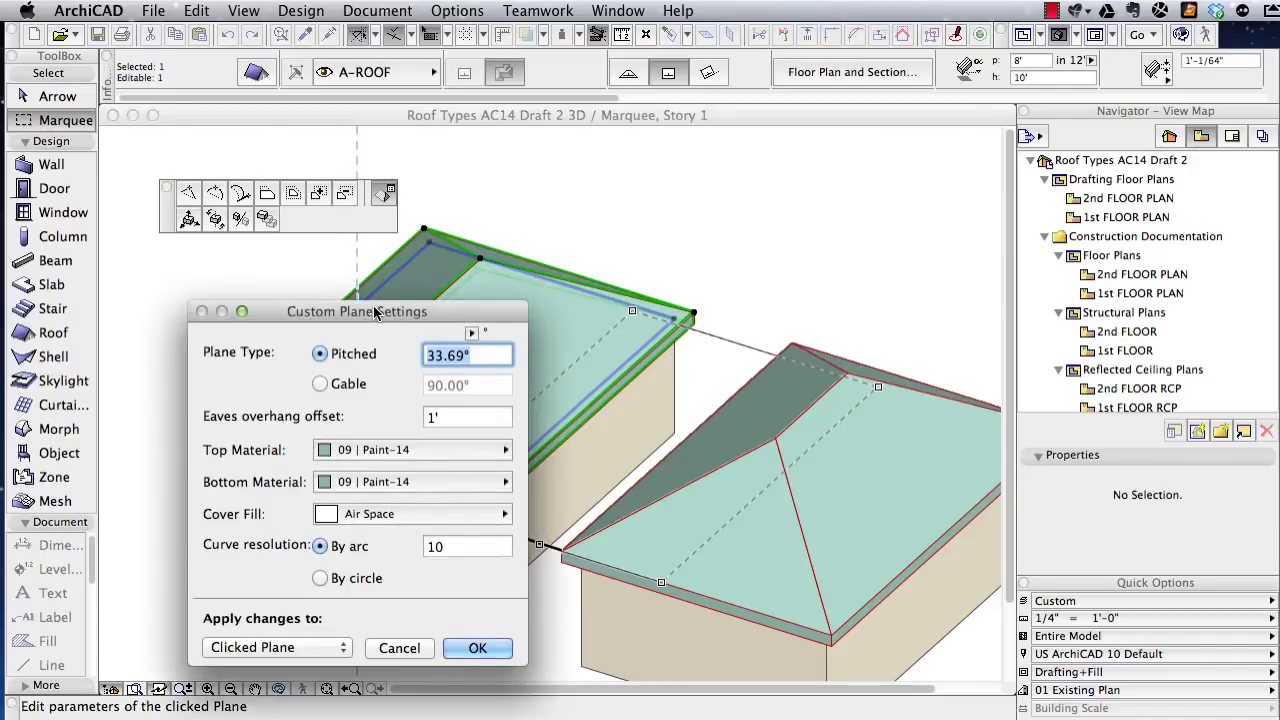
pyautogui.click(471, 334)
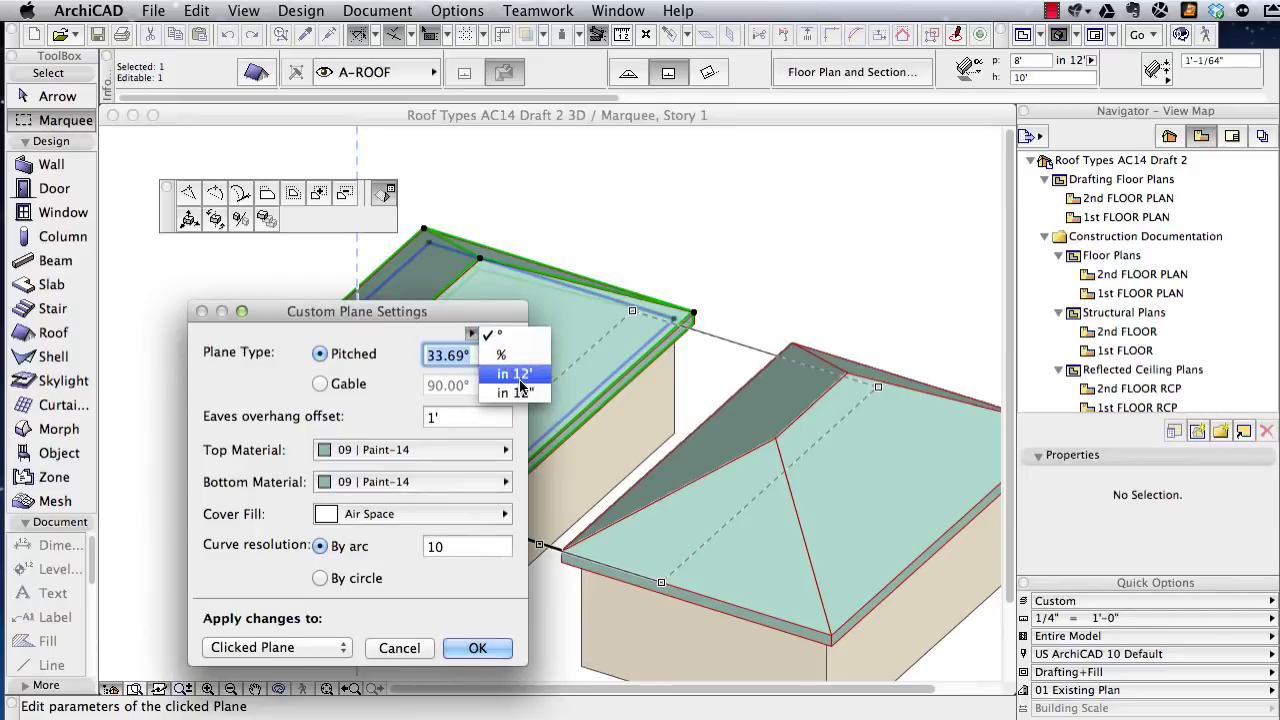
pyautogui.click(492, 375)
pyautogui.doubleClick(474, 358)
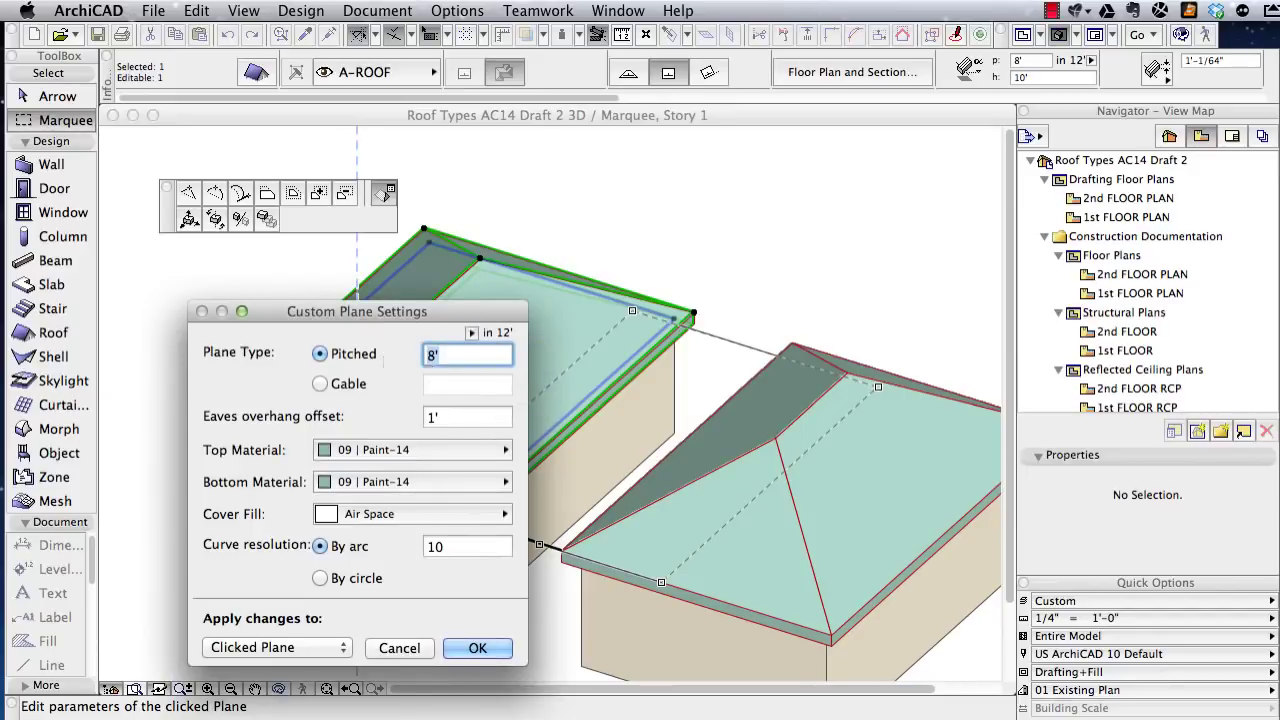
pyautogui.write('12')
pyautogui.click(471, 333)
pyautogui.click(500, 336)
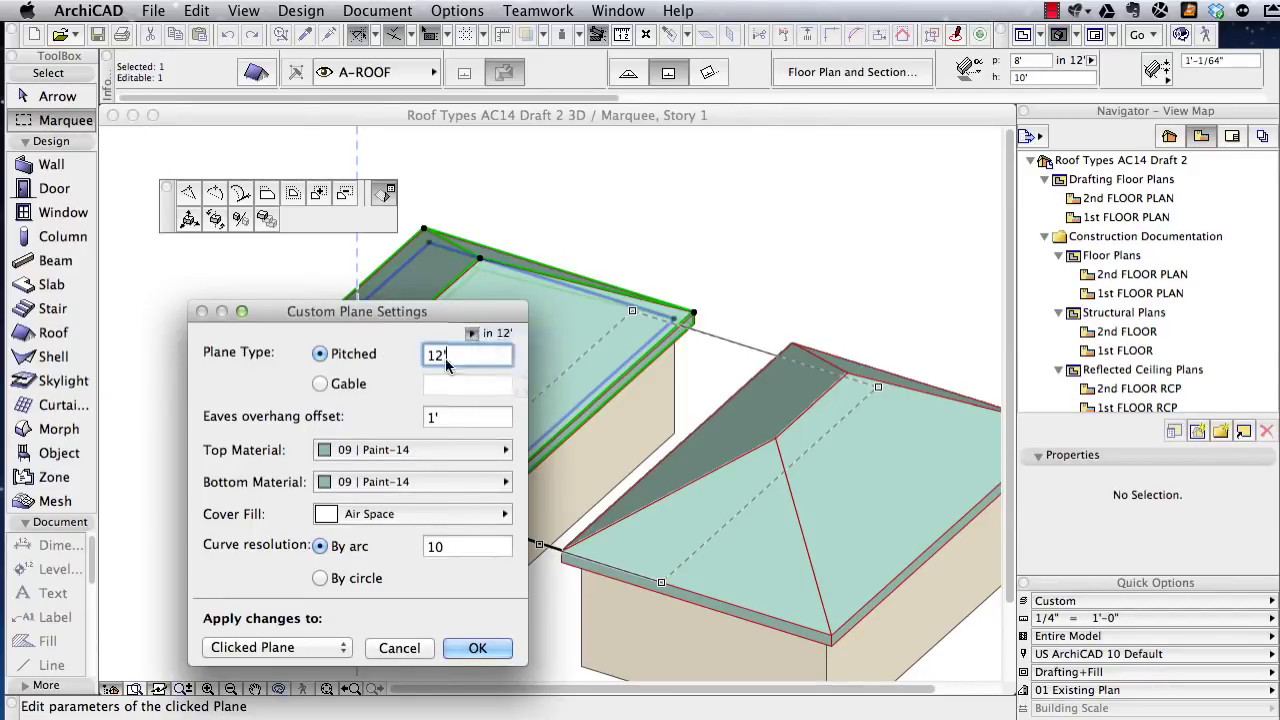
pyautogui.click(480, 647)
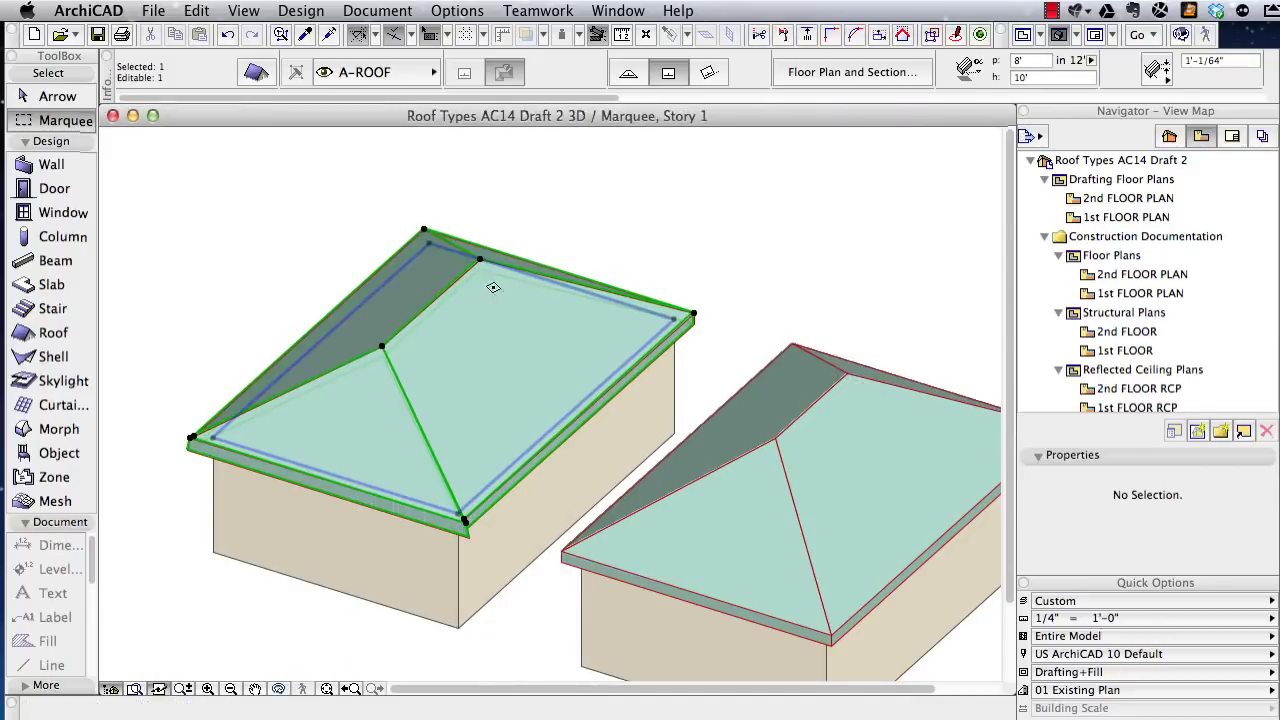
# - Set the far-end hip plane of the same roof to a 45° pitch, applied to that plane only
pyautogui.keyDown('shift'); pyautogui.moveTo(561, 258); pyautogui.dragTo(615, 250, button='middle'); pyautogui.keyUp('shift')
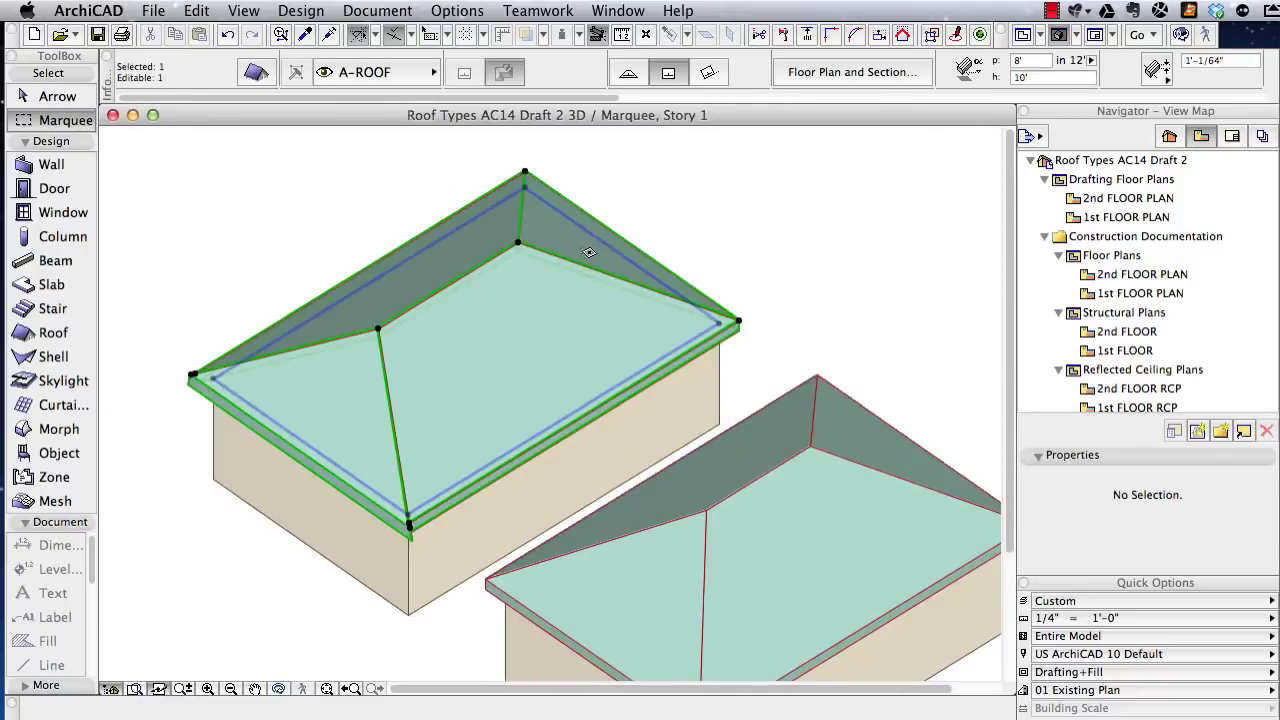
pyautogui.click(613, 250)
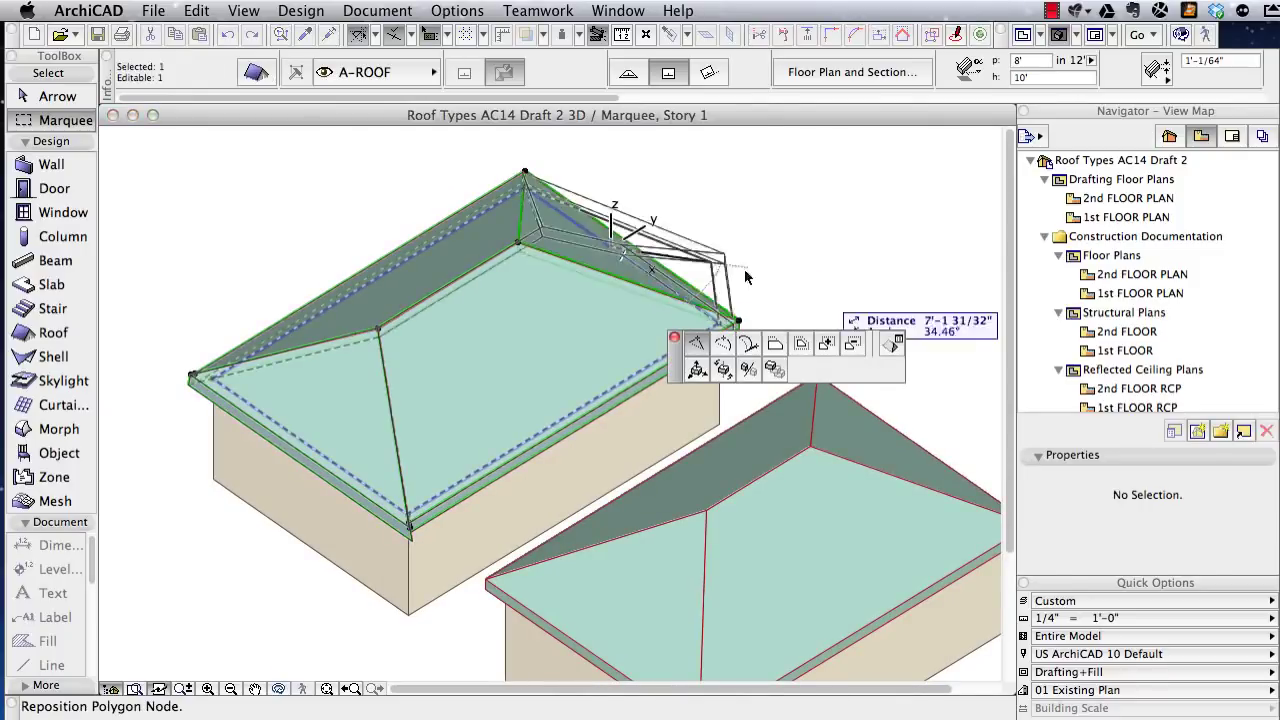
pyautogui.click(266, 220)
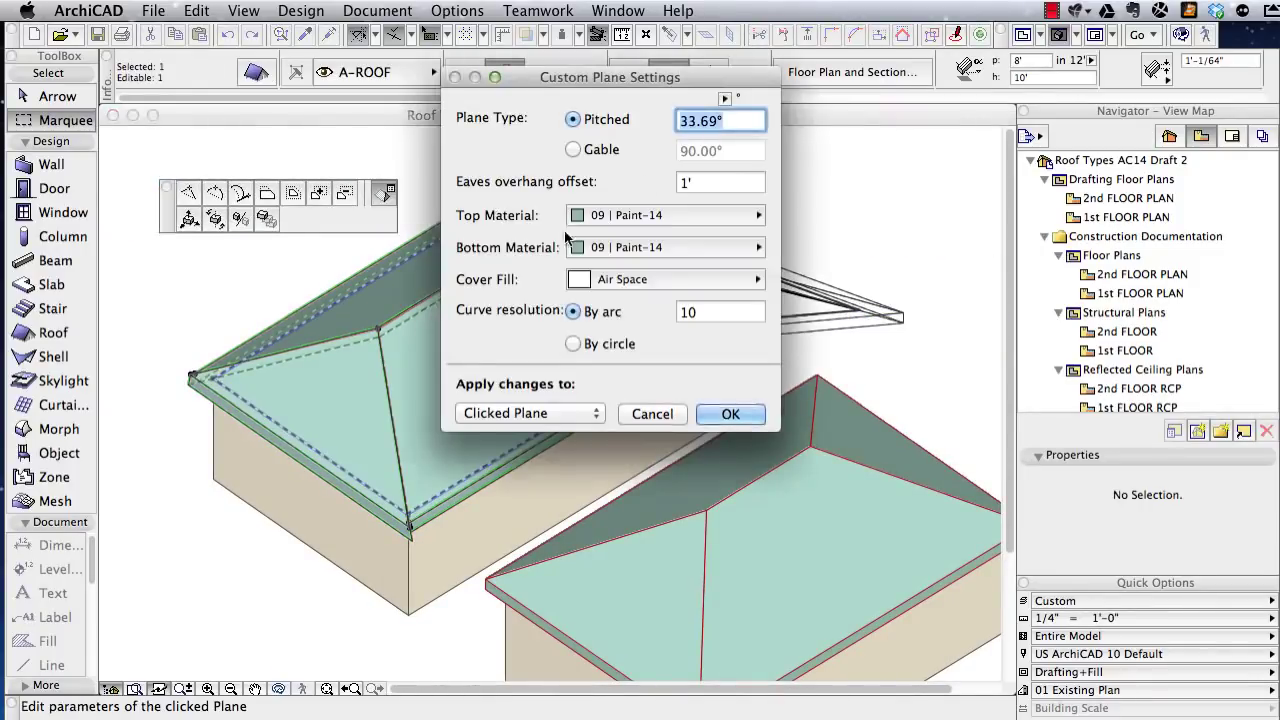
pyautogui.write('45')
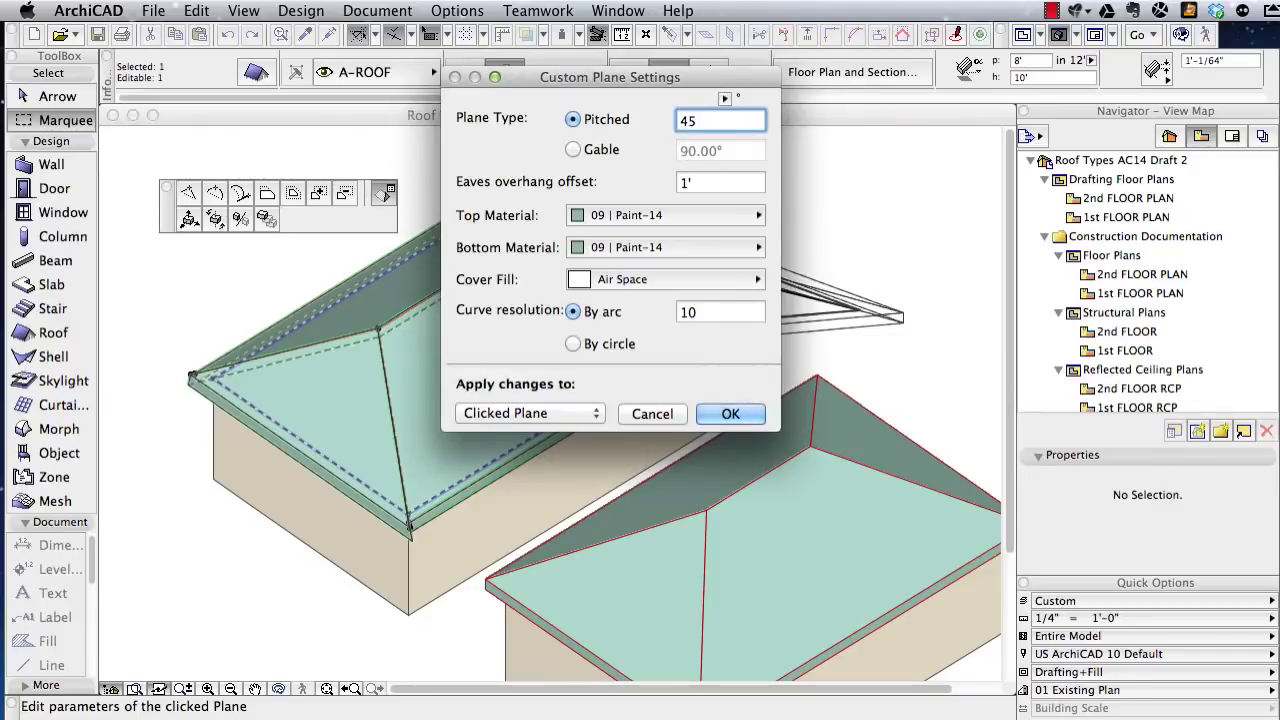
pyautogui.press('Return')
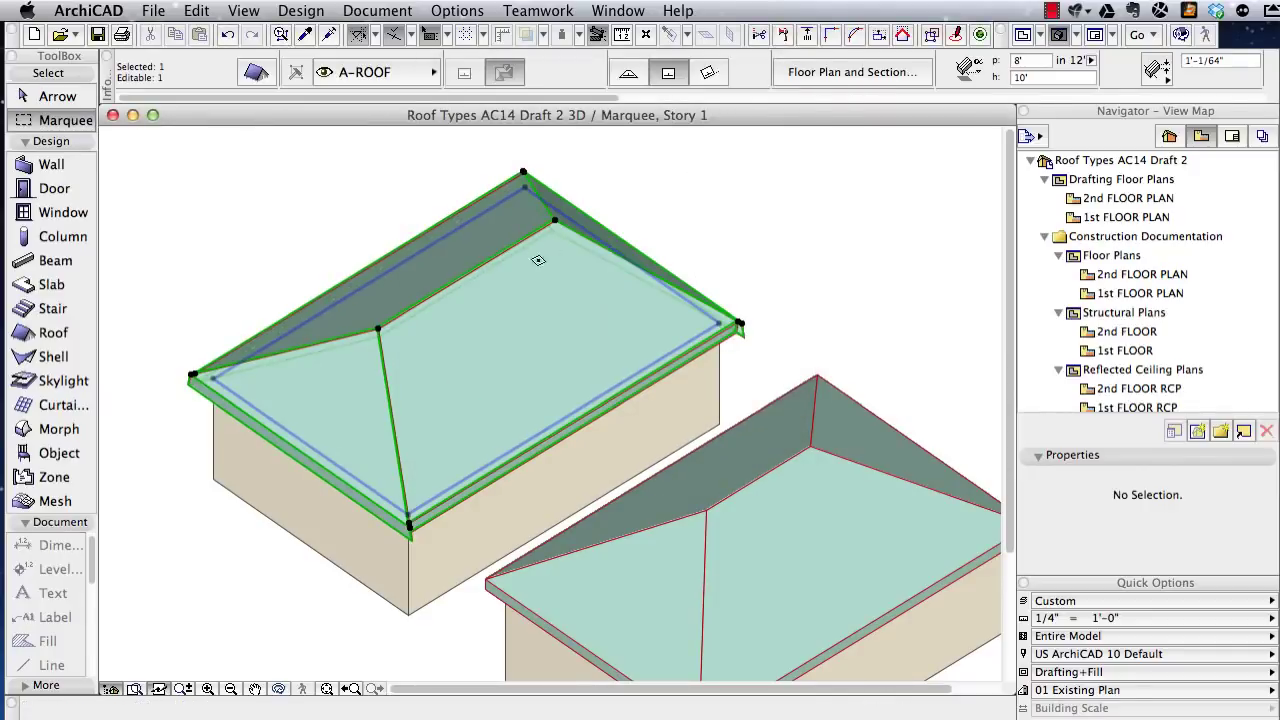
# - In the 1st floor plan, cut a triangular polygonal hole in the first roof's near-end hip plane, with its apex at the ridge end
pyautogui.press('F2')
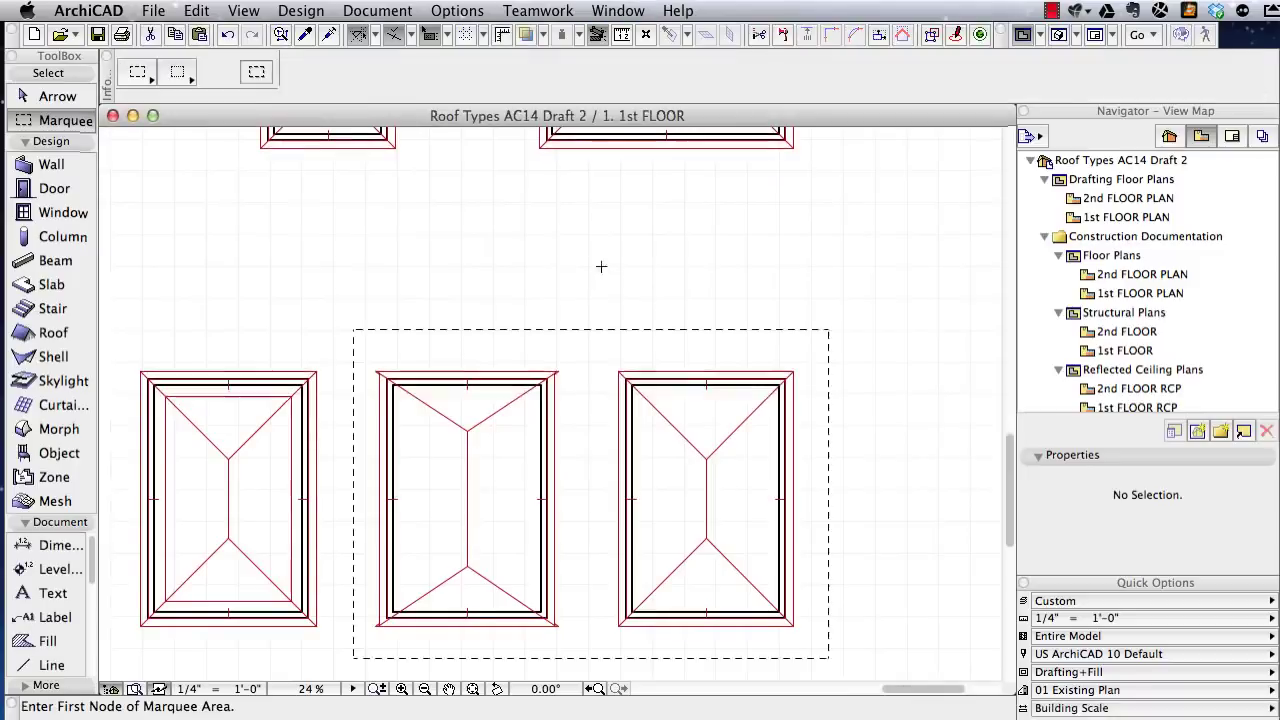
pyautogui.scroll(3, 533, 560)
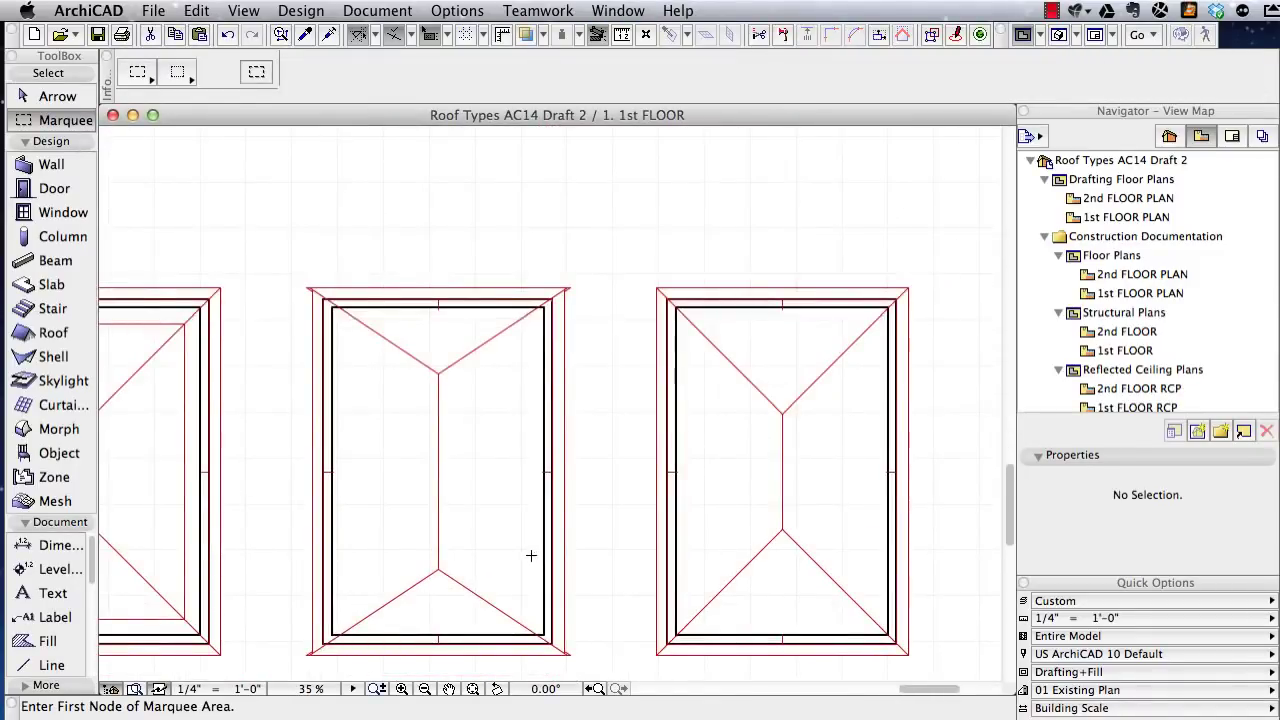
pyautogui.click(490, 580)
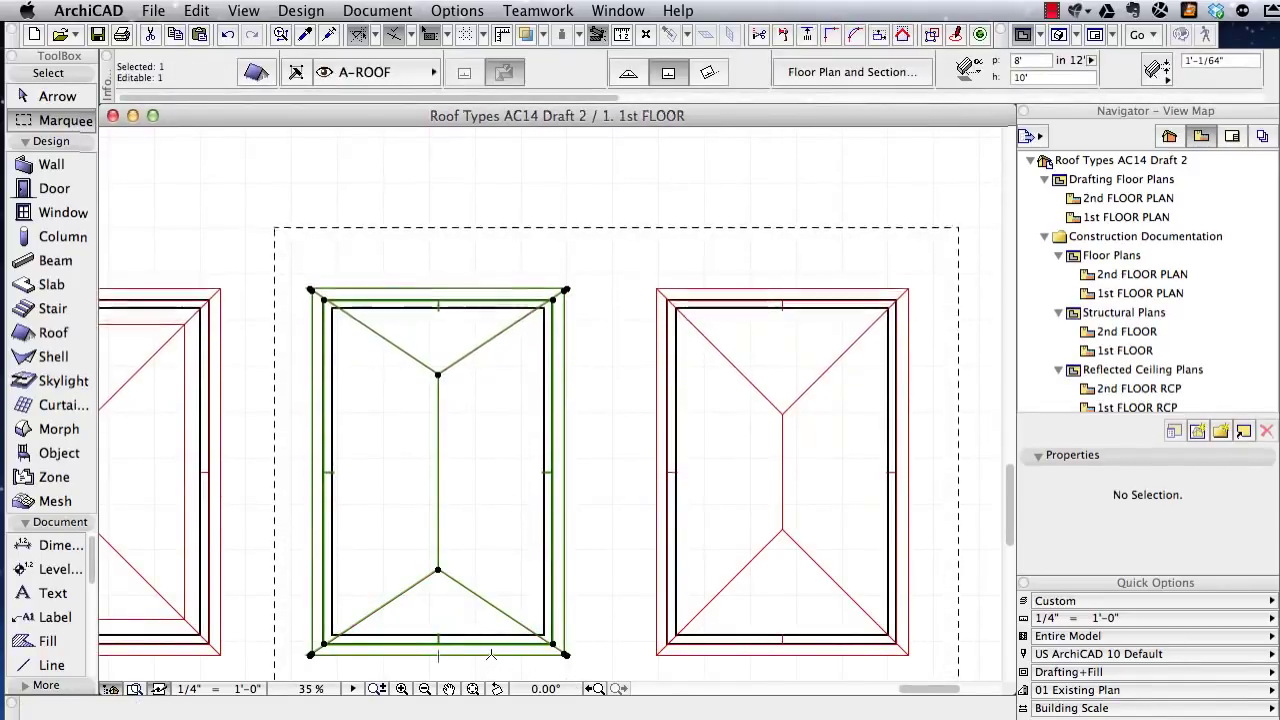
pyautogui.click(490, 655)
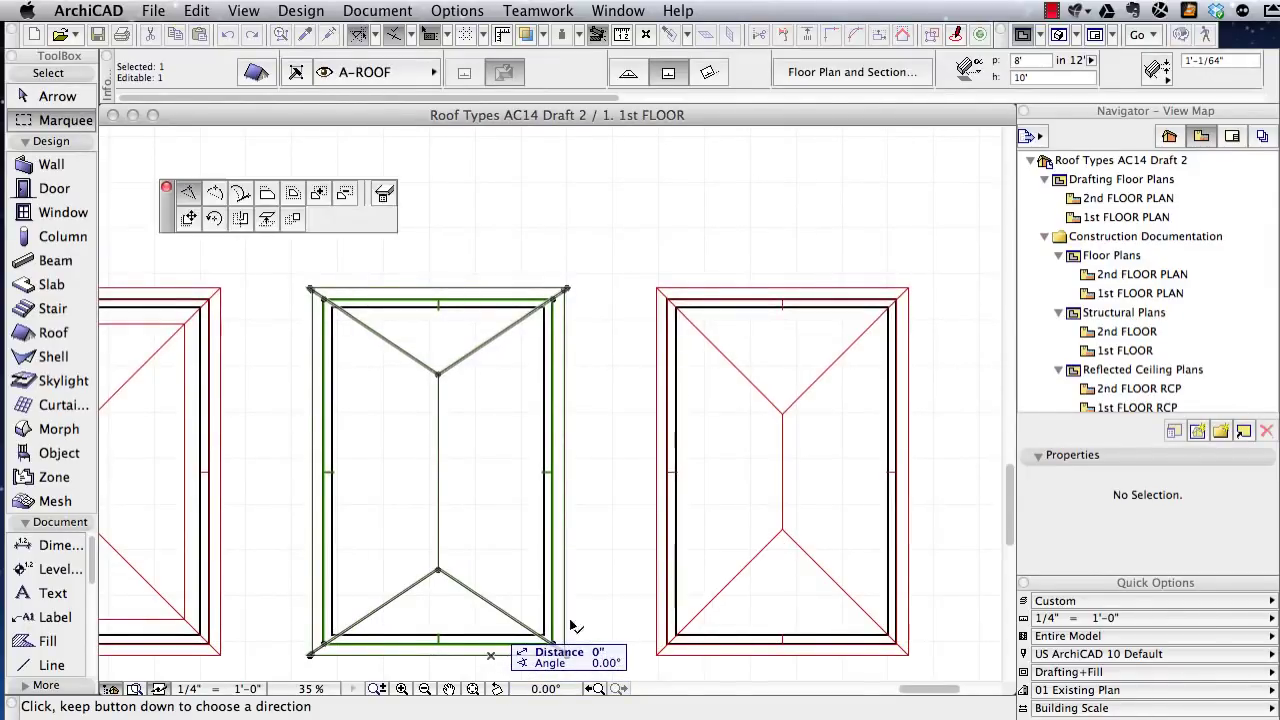
pyautogui.click(345, 194)
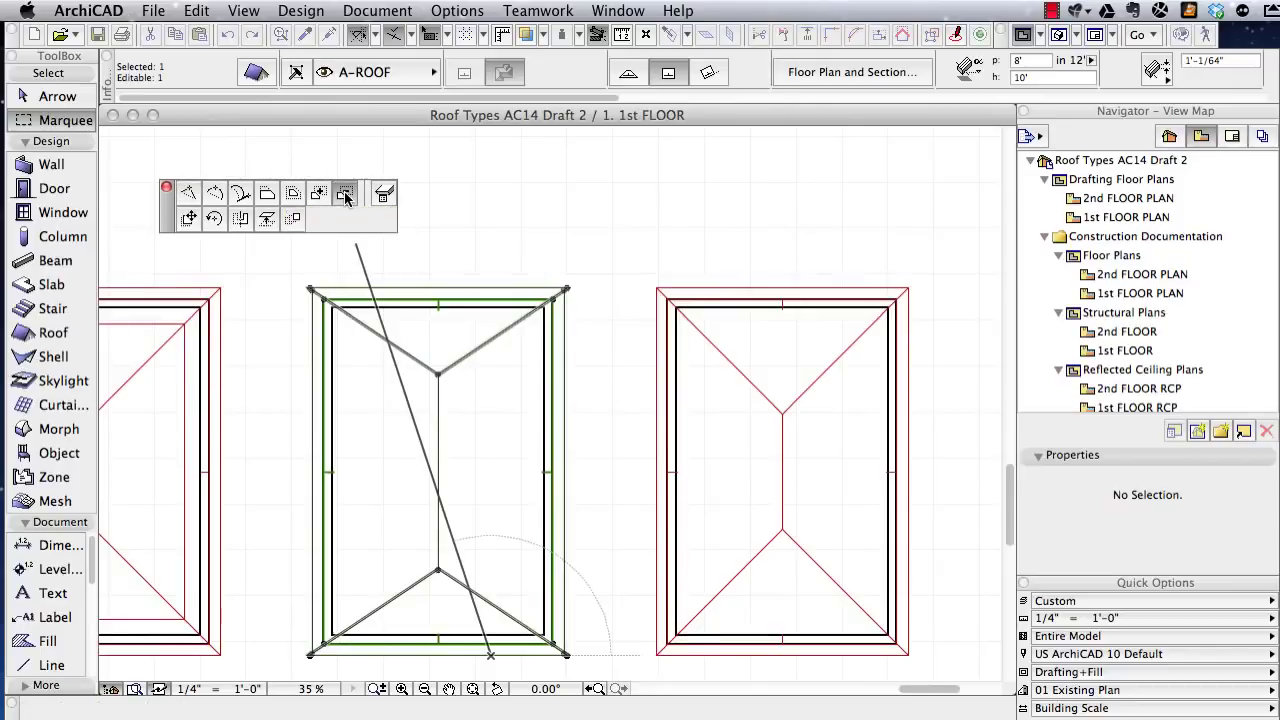
pyautogui.click(436, 558)
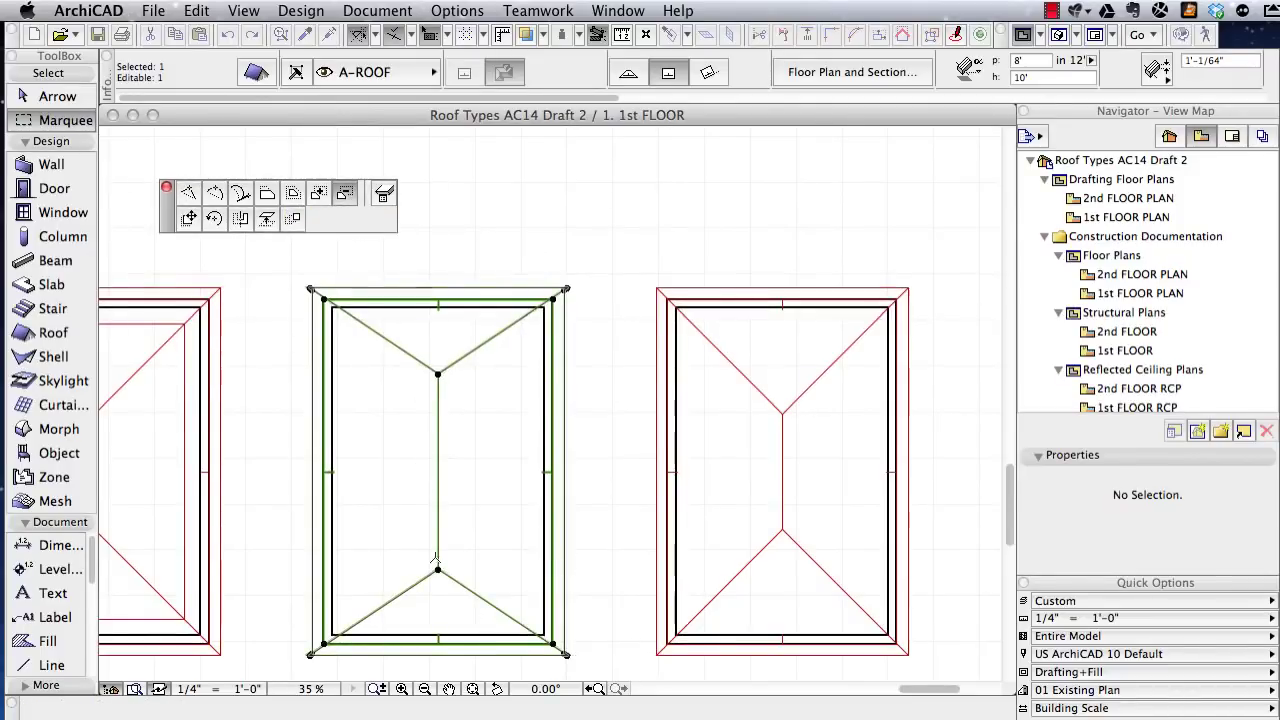
pyautogui.click(438, 569)
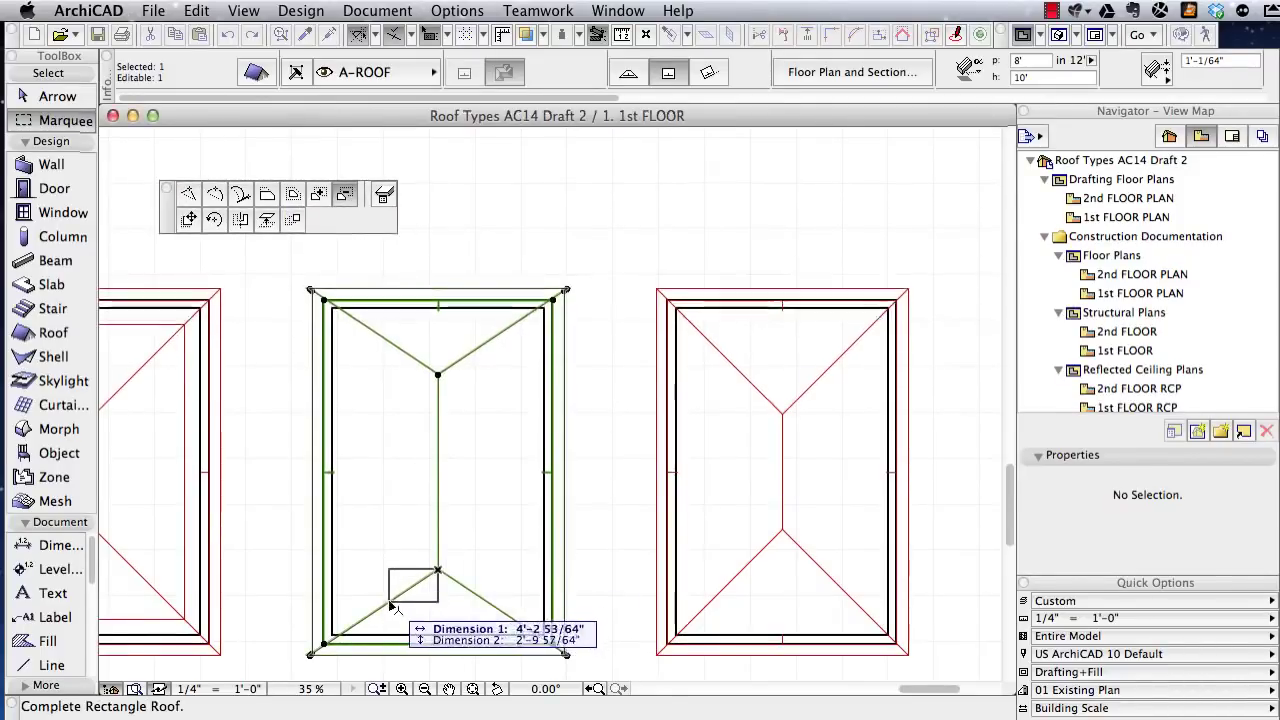
pyautogui.click(628, 74)
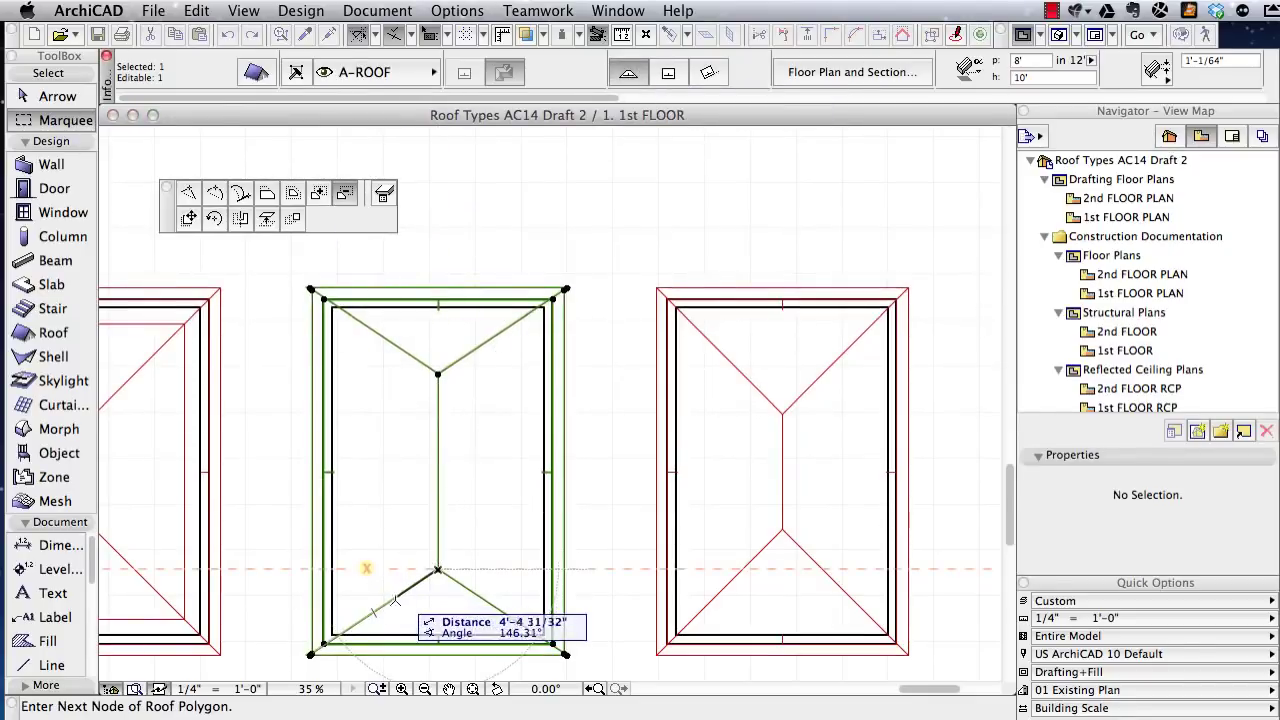
pyautogui.click(374, 611)
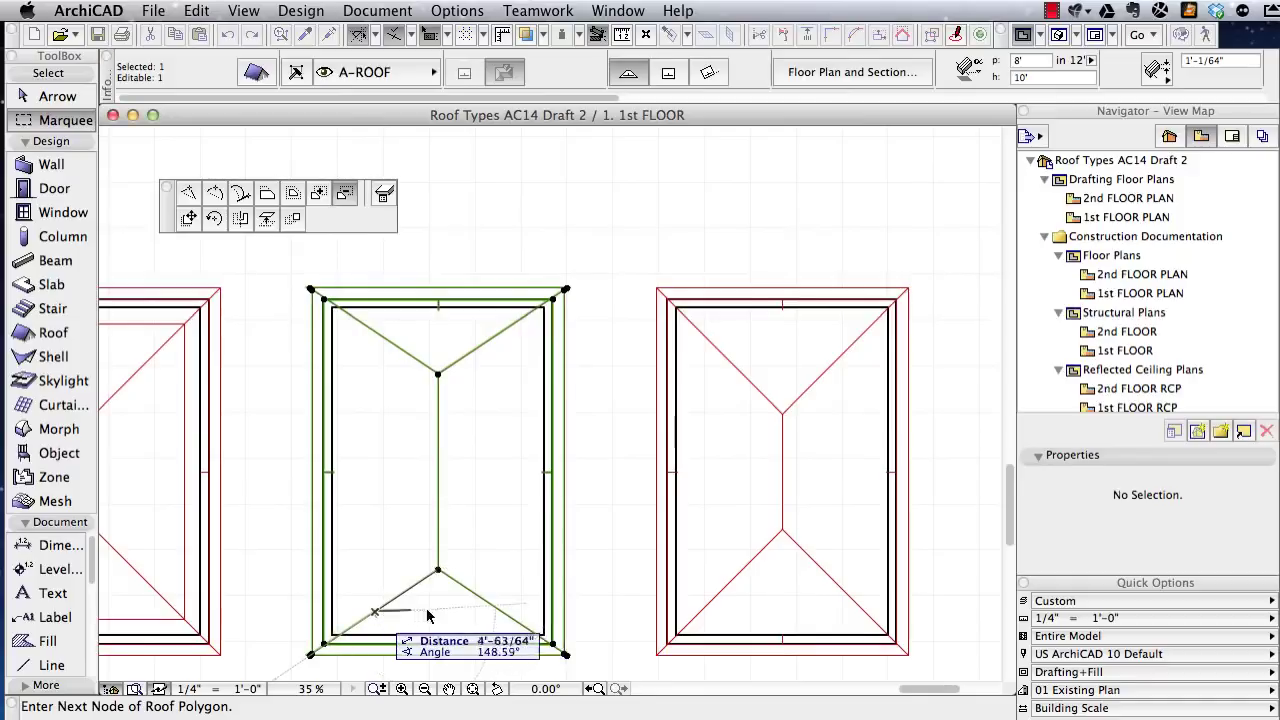
pyautogui.click(502, 612)
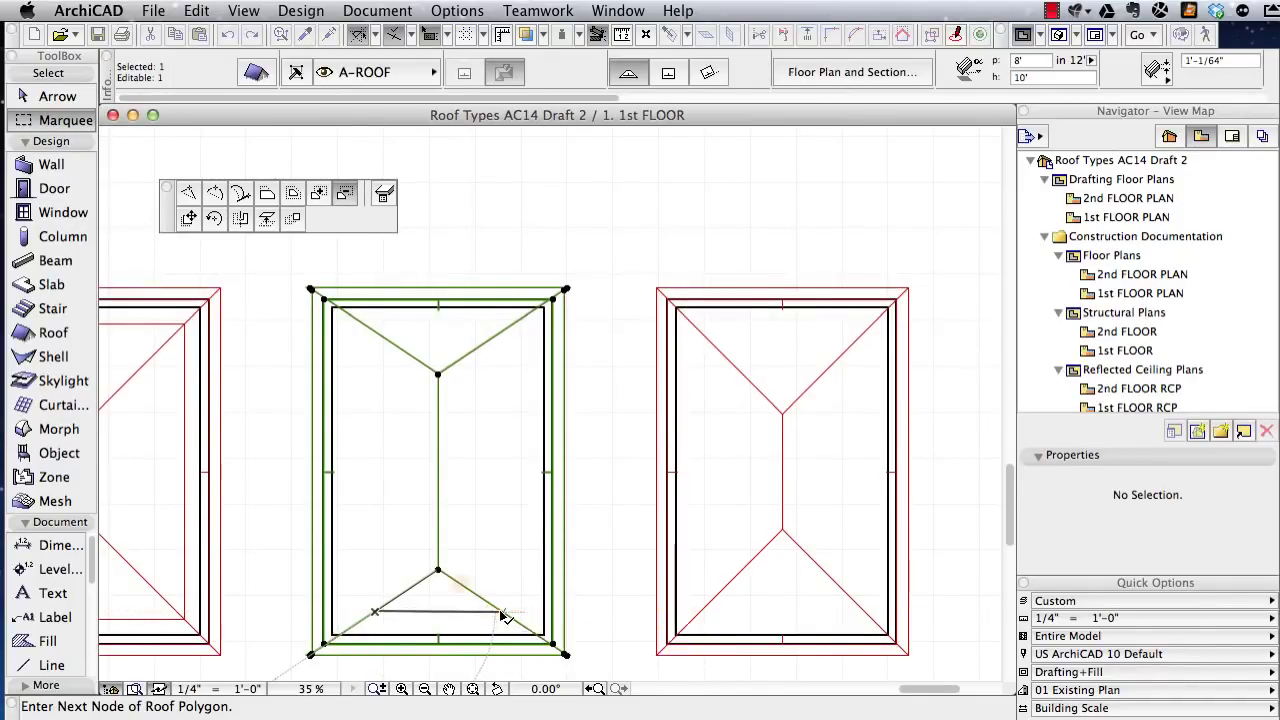
pyautogui.click(438, 570)
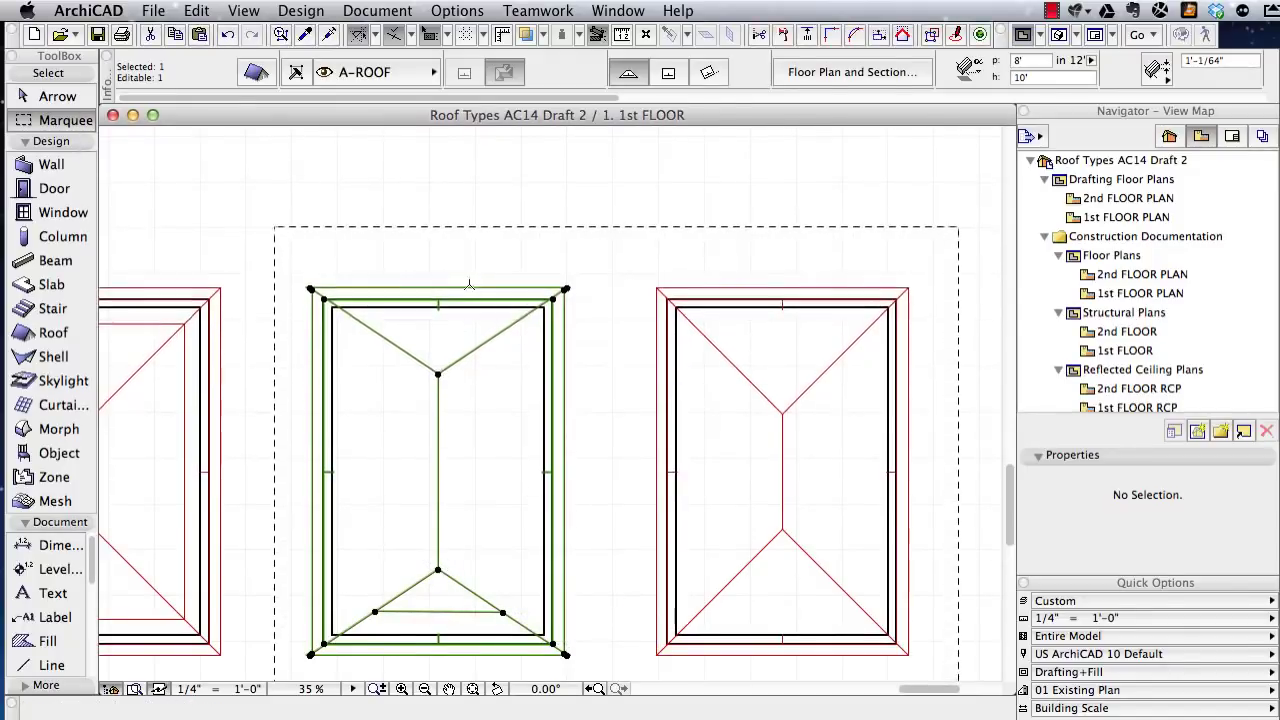
# - Cut a matching triangular hole in the far-end hip plane, with its apex at the ridge end and sides about 6'-9" long
pyautogui.click(486, 341)
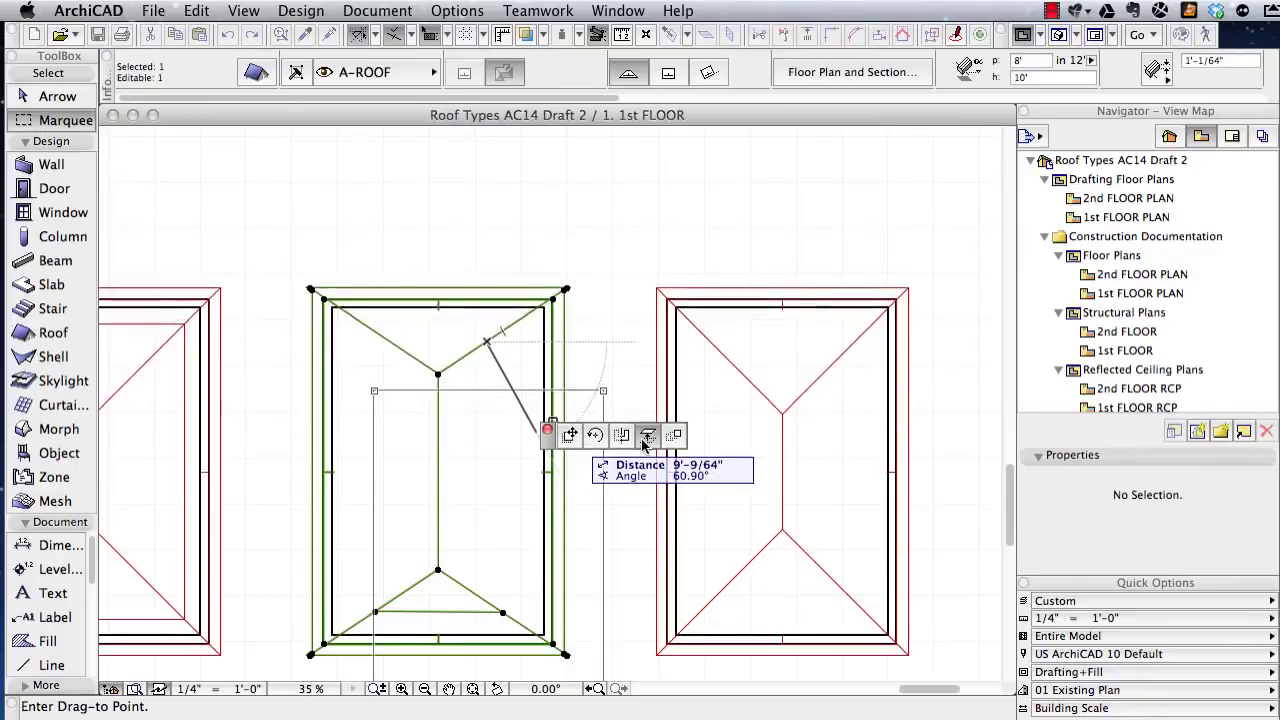
pyautogui.click(438, 376)
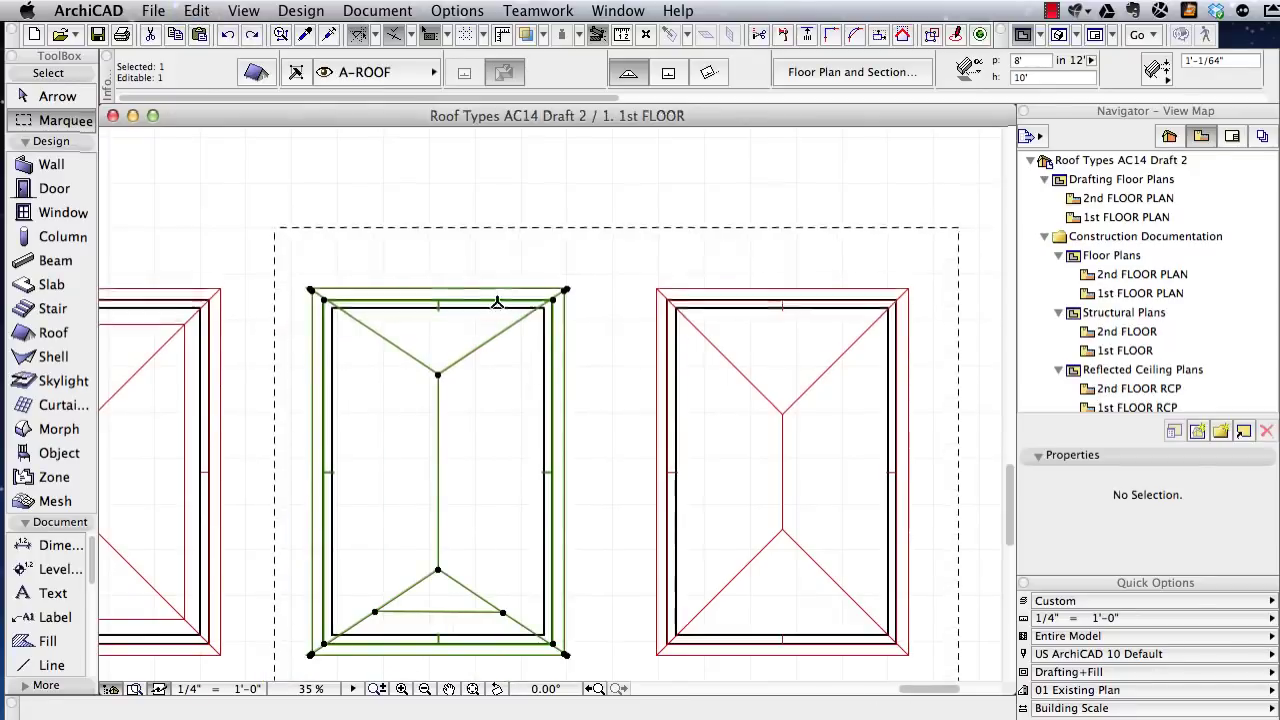
pyautogui.click(500, 293)
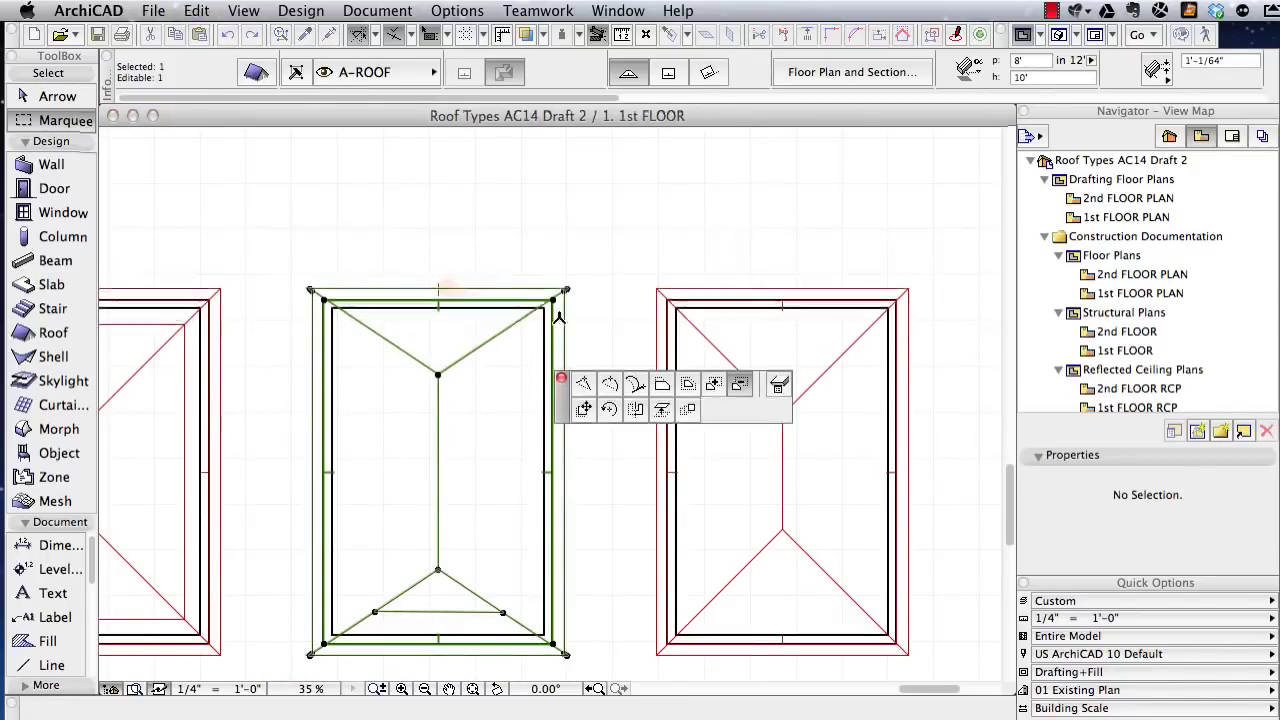
pyautogui.click(740, 385)
pyautogui.click(740, 385)
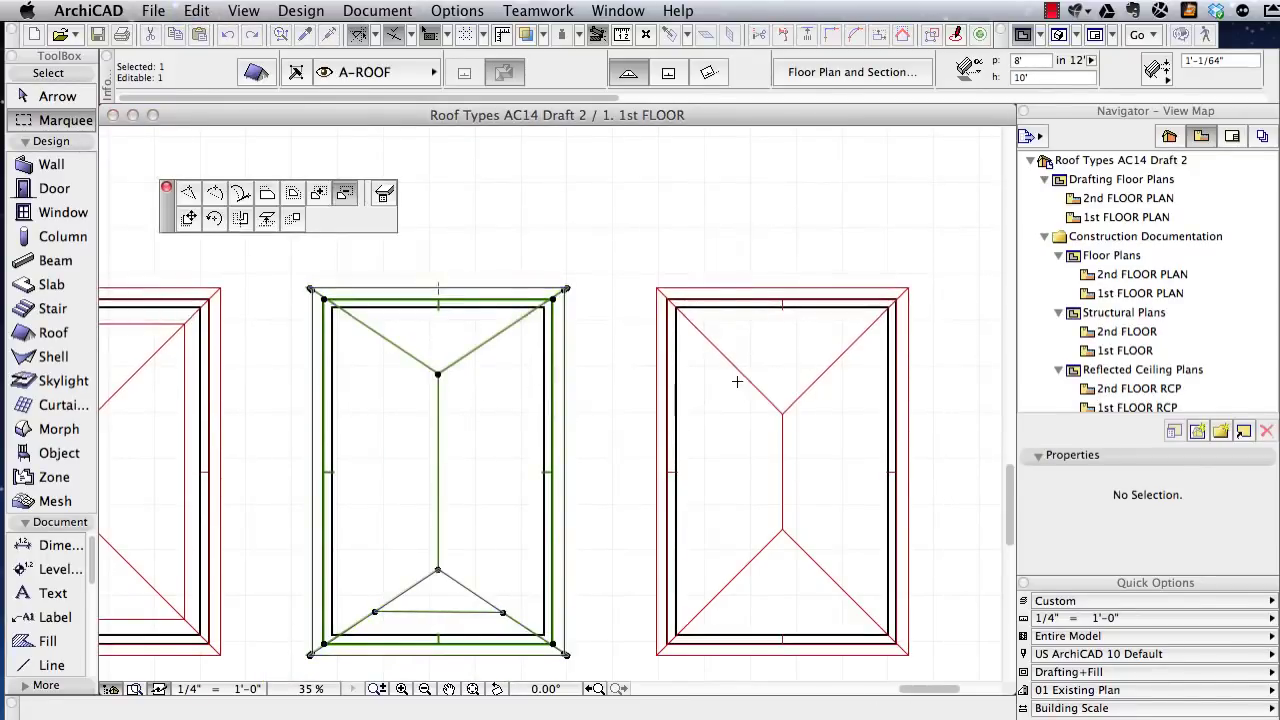
pyautogui.click(438, 372)
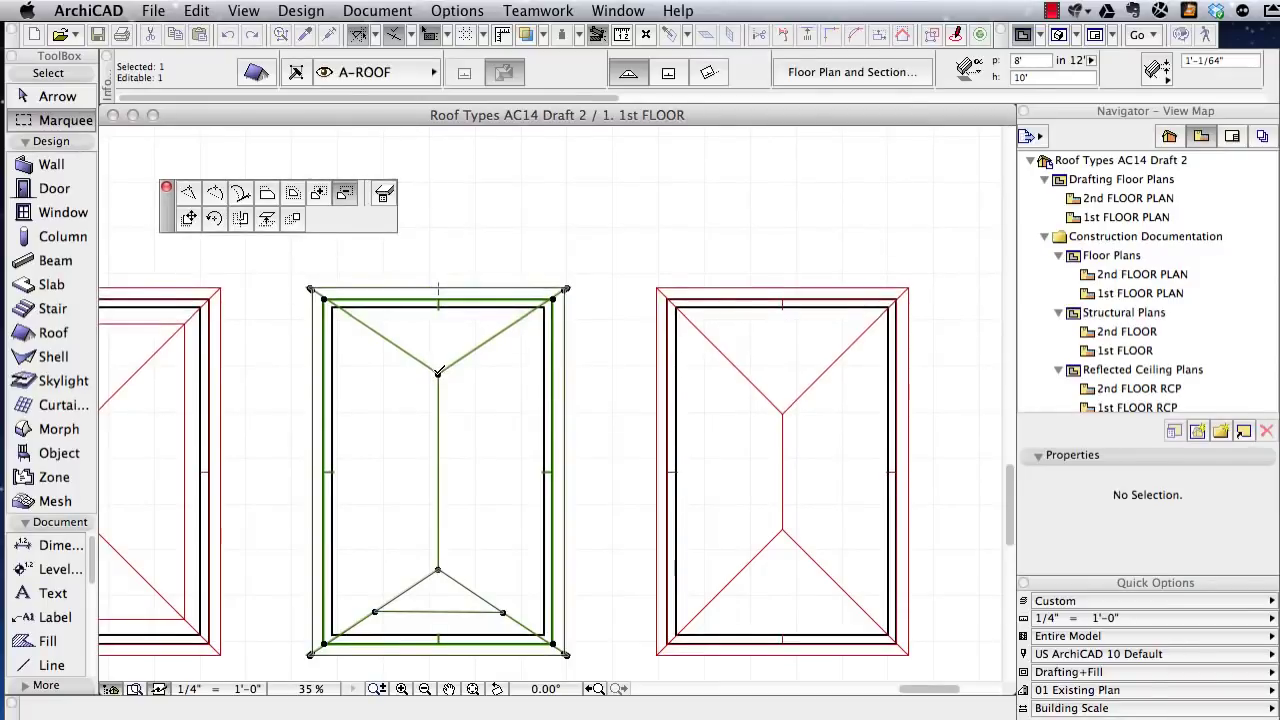
pyautogui.click(502, 331)
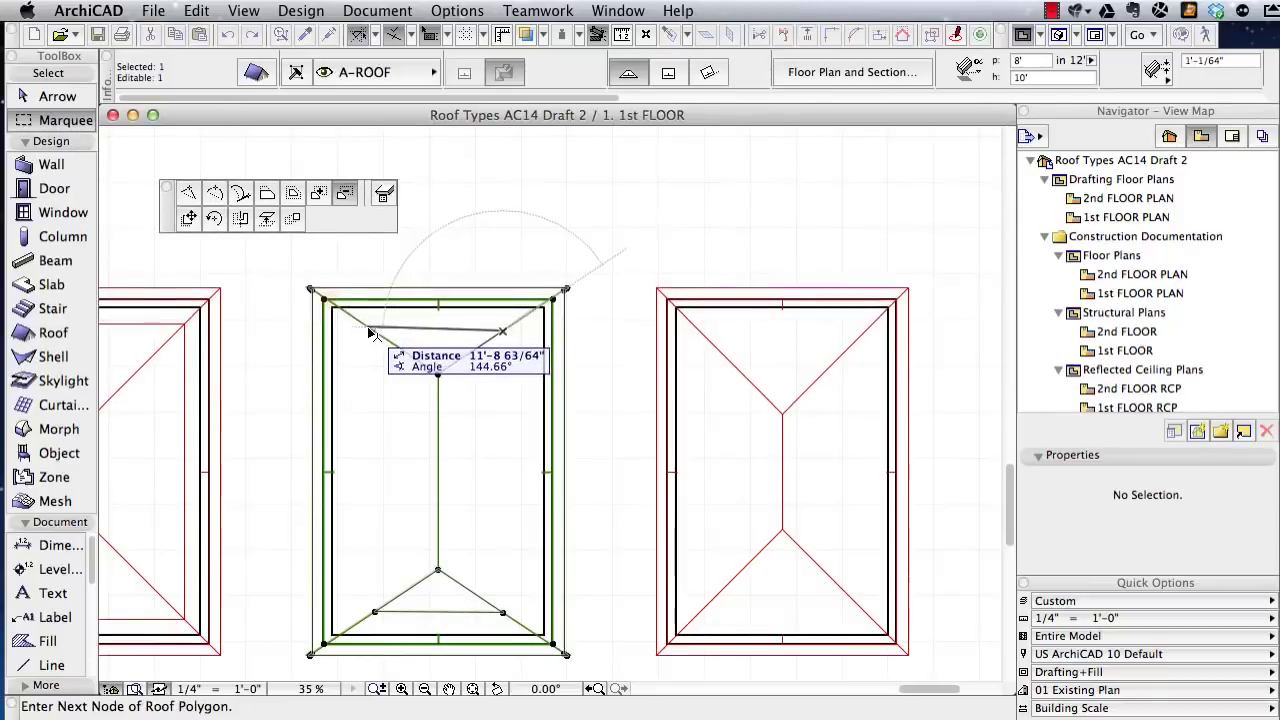
pyautogui.click(372, 331)
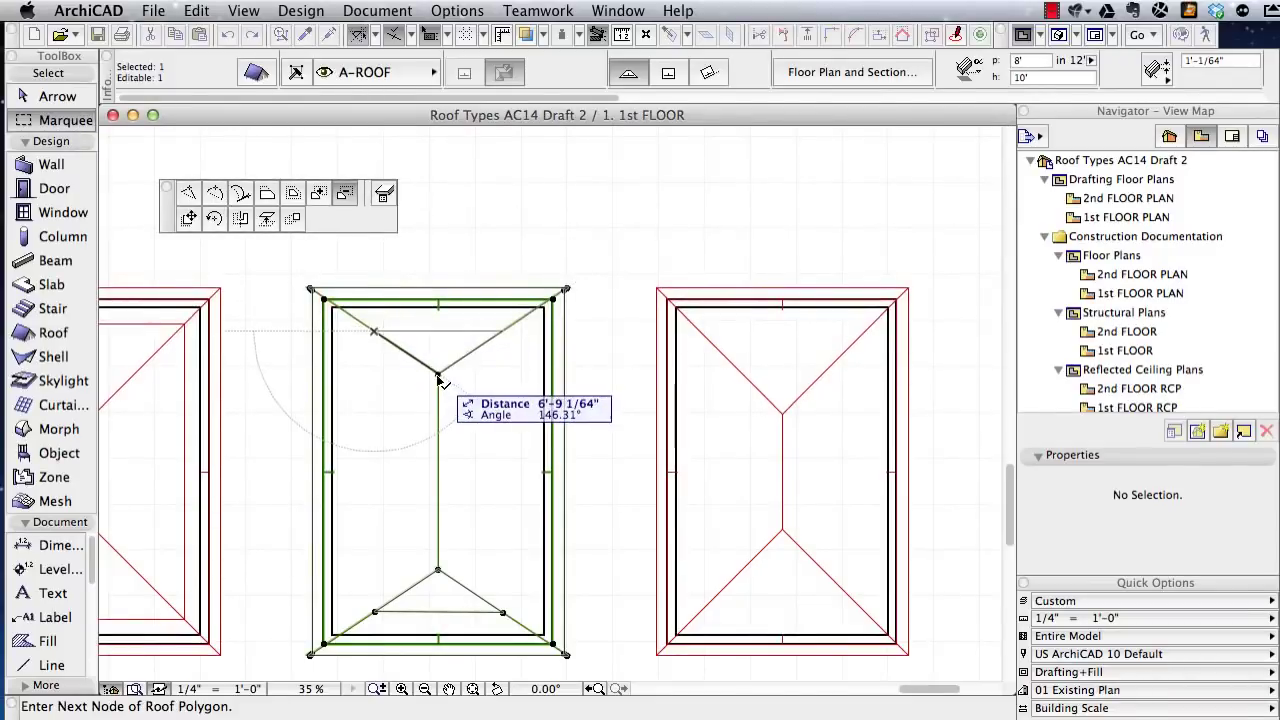
pyautogui.click(438, 375)
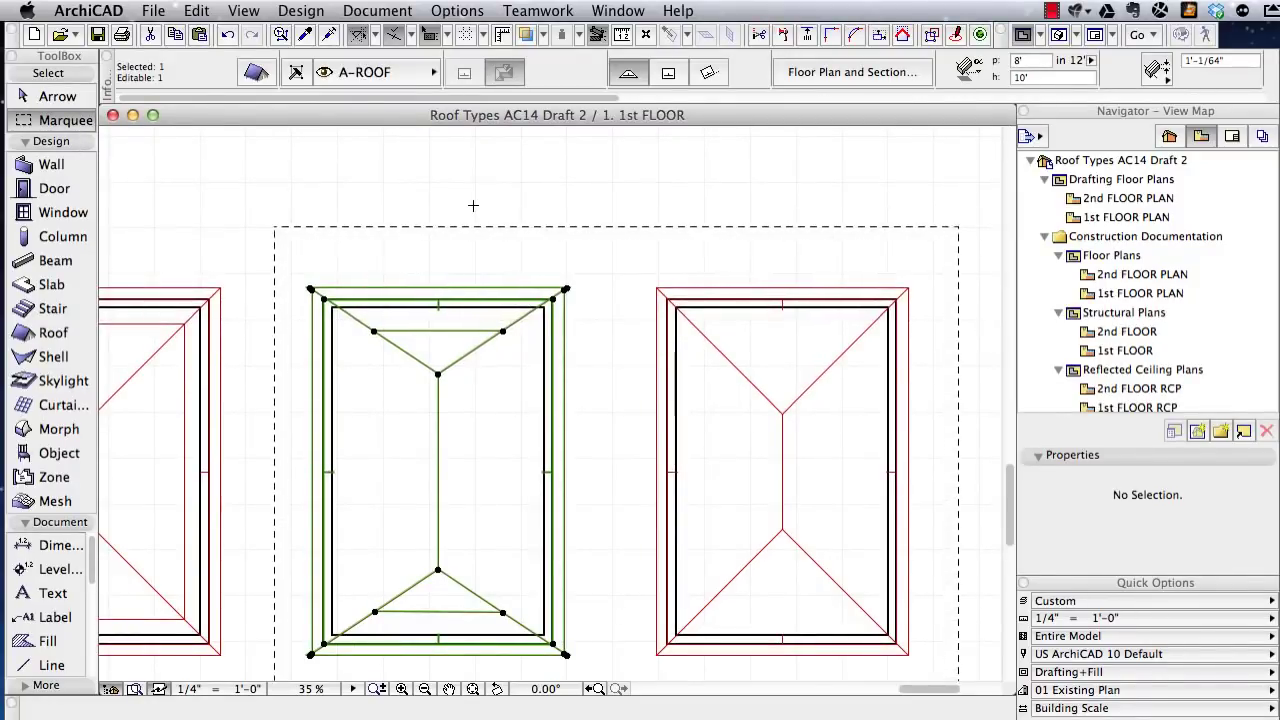
# - Show the marqueed buildings in 3D and clear the roof selection
pyautogui.press('Escape')
pyautogui.press('F5')
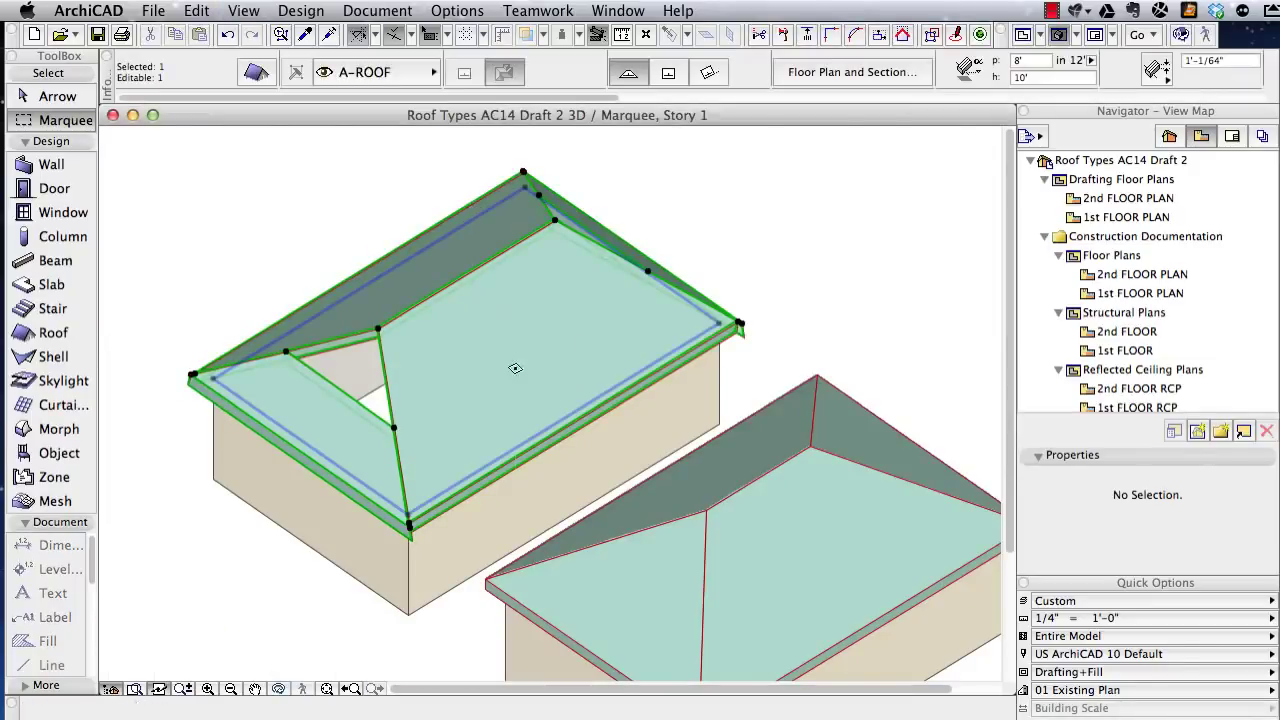
pyautogui.press('Escape')
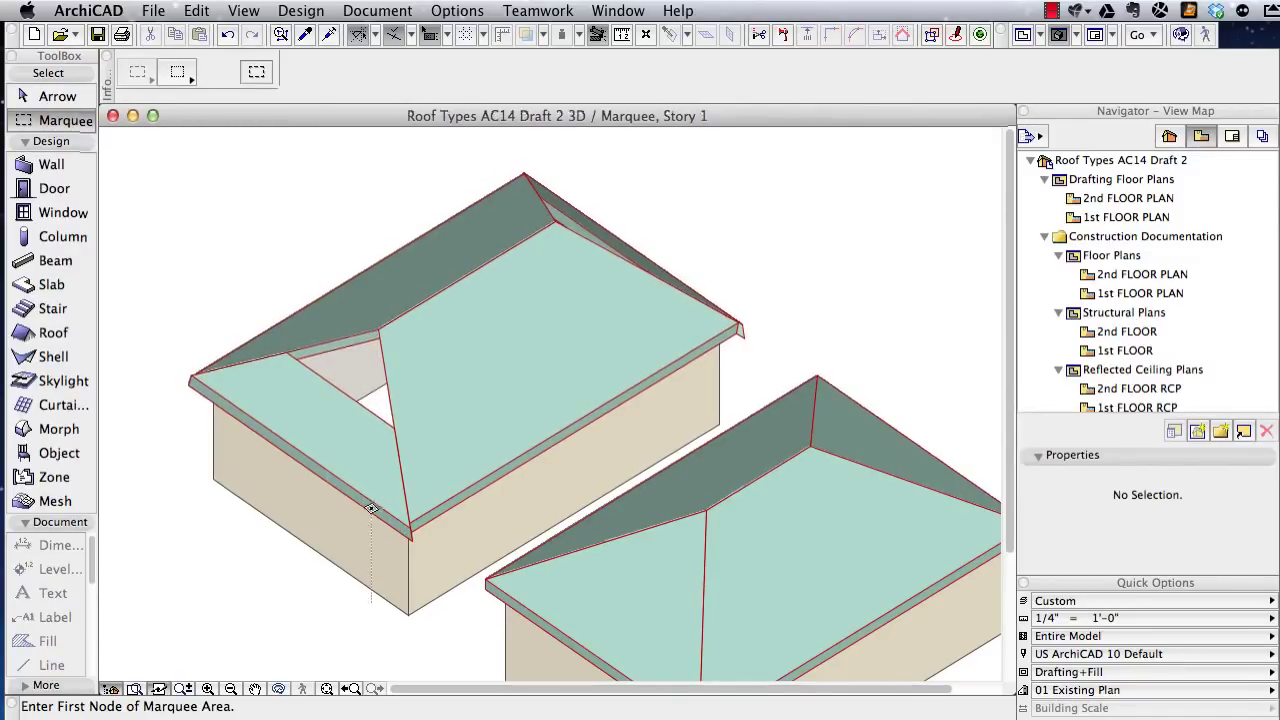
# - Offset the near-end eave edge of the first roof inward to meet the adjoining side plane's eave corner
pyautogui.scroll(6, 367, 487)
pyautogui.scroll(1, 398, 521)
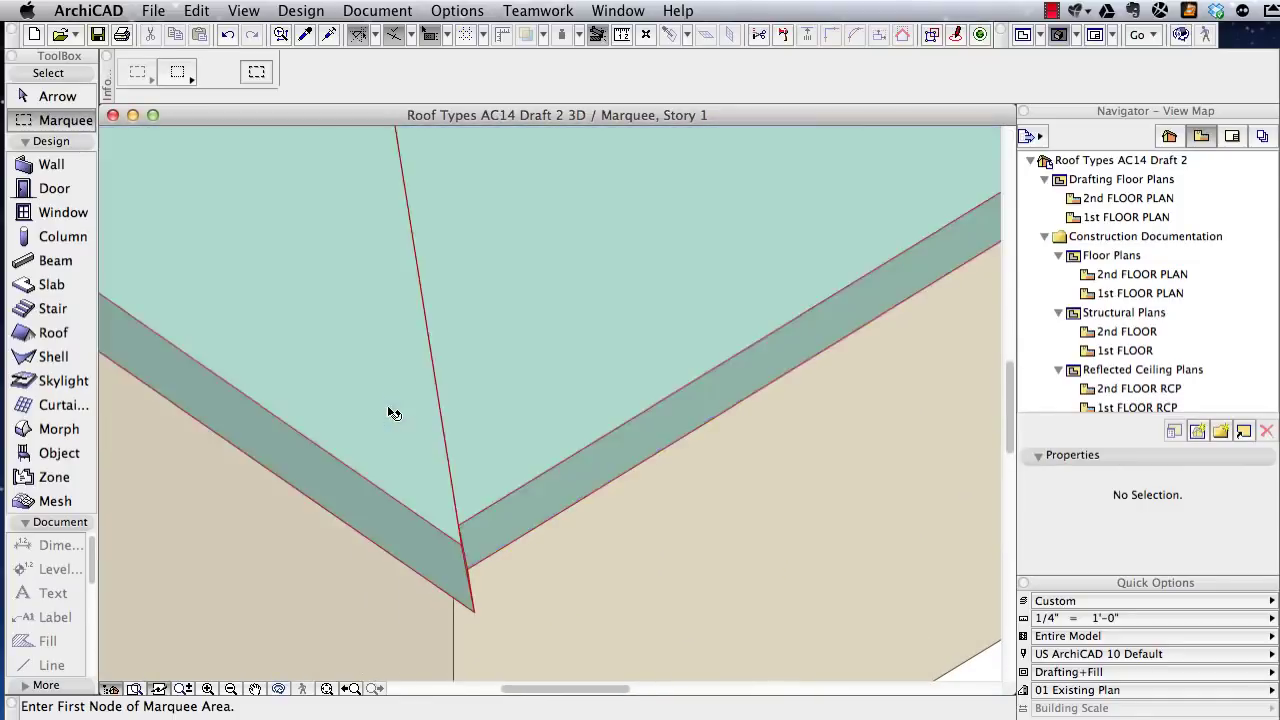
pyautogui.keyDown('shift'); pyautogui.click(391, 474); pyautogui.keyUp('shift')
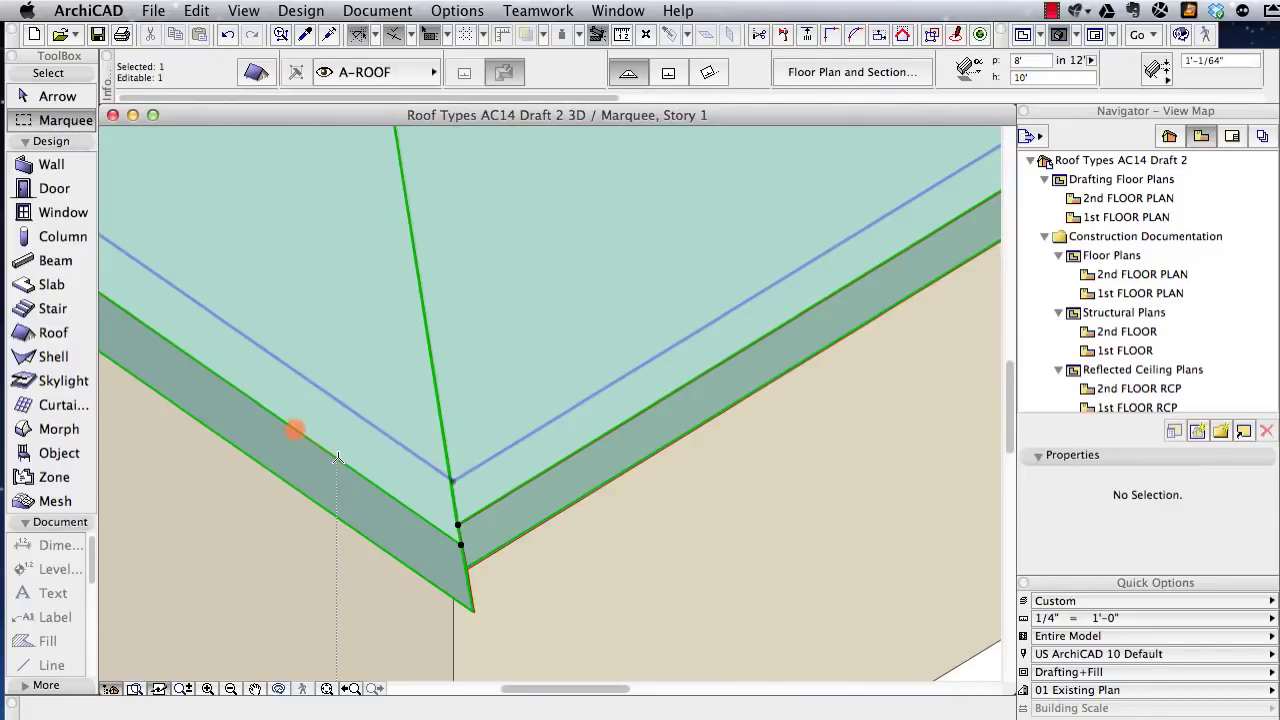
pyautogui.click(457, 524)
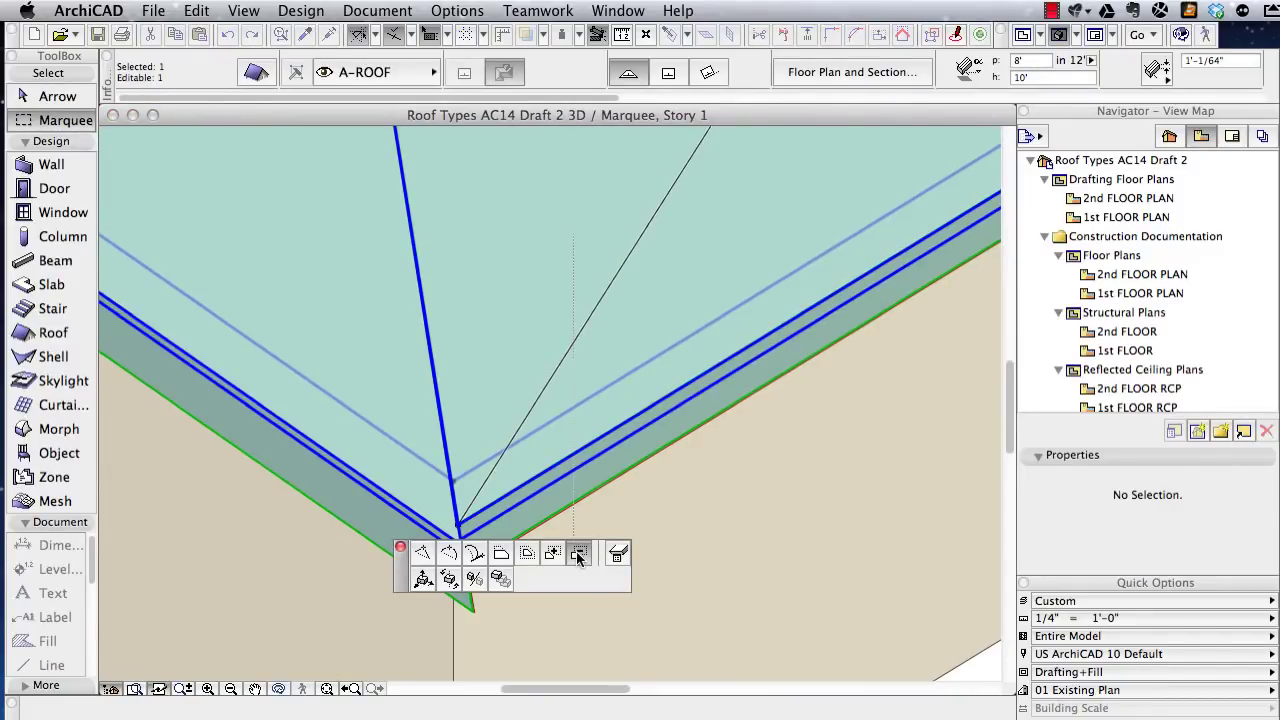
pyautogui.click(501, 553)
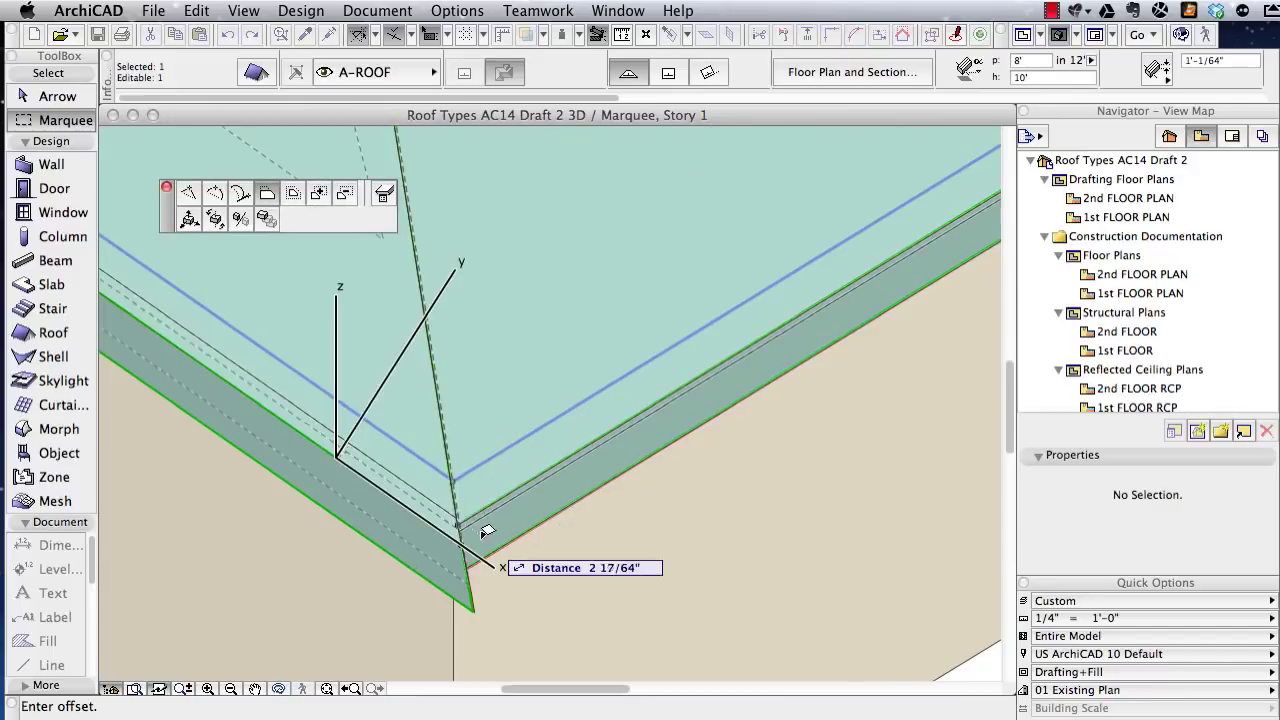
pyautogui.click(461, 519)
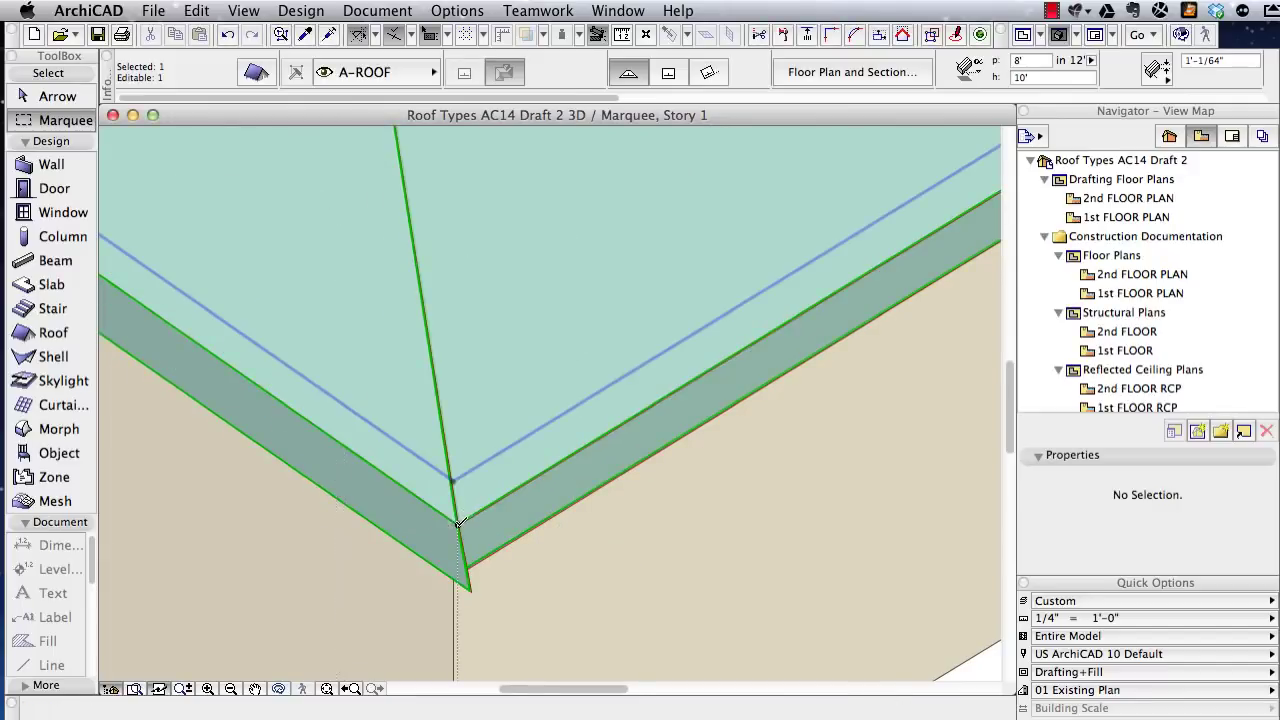
# - Offset the far-end eave edge of the same roof inward to meet the side plane's eave corner
pyautogui.scroll(-5, 488, 507)
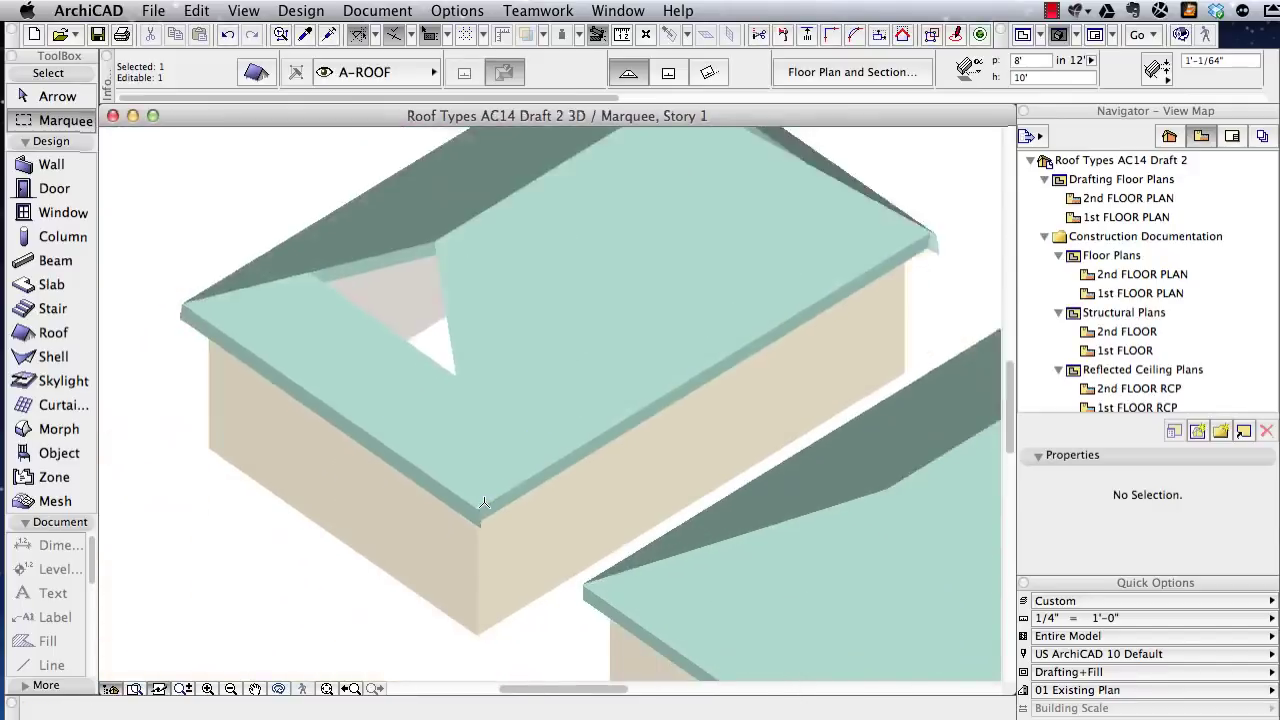
pyautogui.keyDown('shift'); pyautogui.moveTo(902, 216); pyautogui.dragTo(763, 289, button='middle'); pyautogui.keyUp('shift')
pyautogui.scroll(3, 877, 343)
pyautogui.scroll(2, 877, 343)
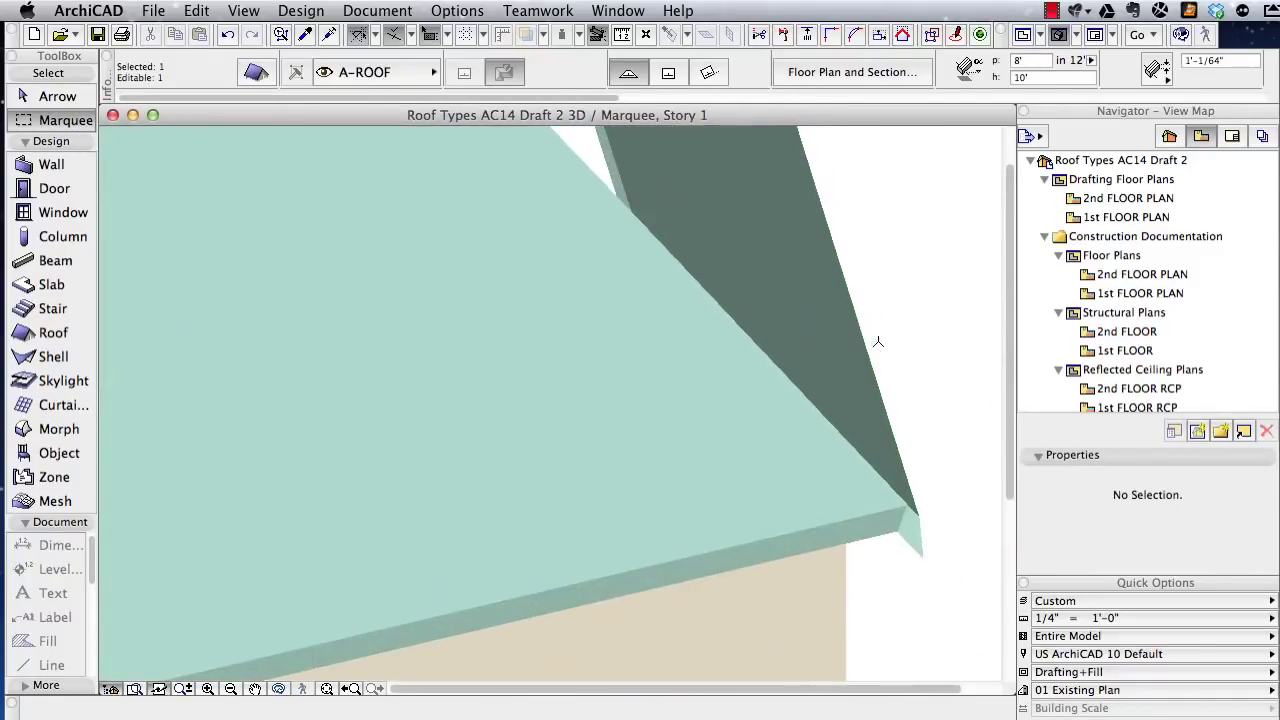
pyautogui.click(900, 442)
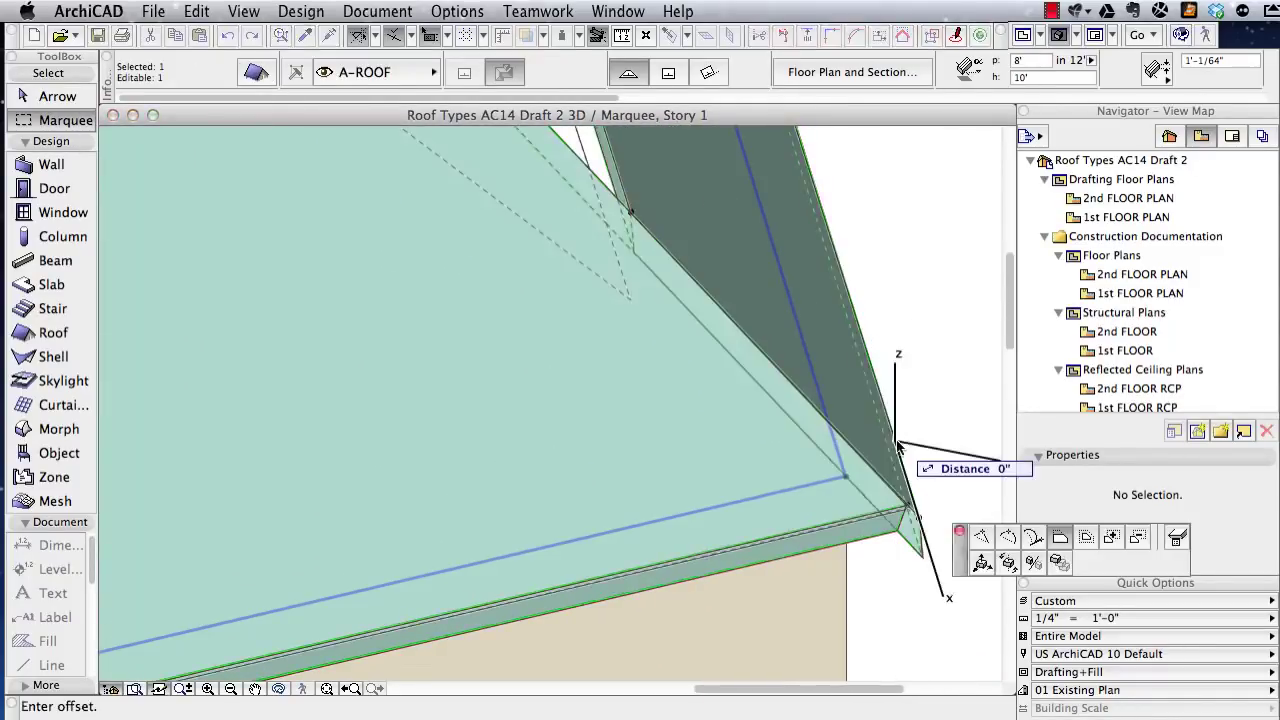
pyautogui.click(909, 498)
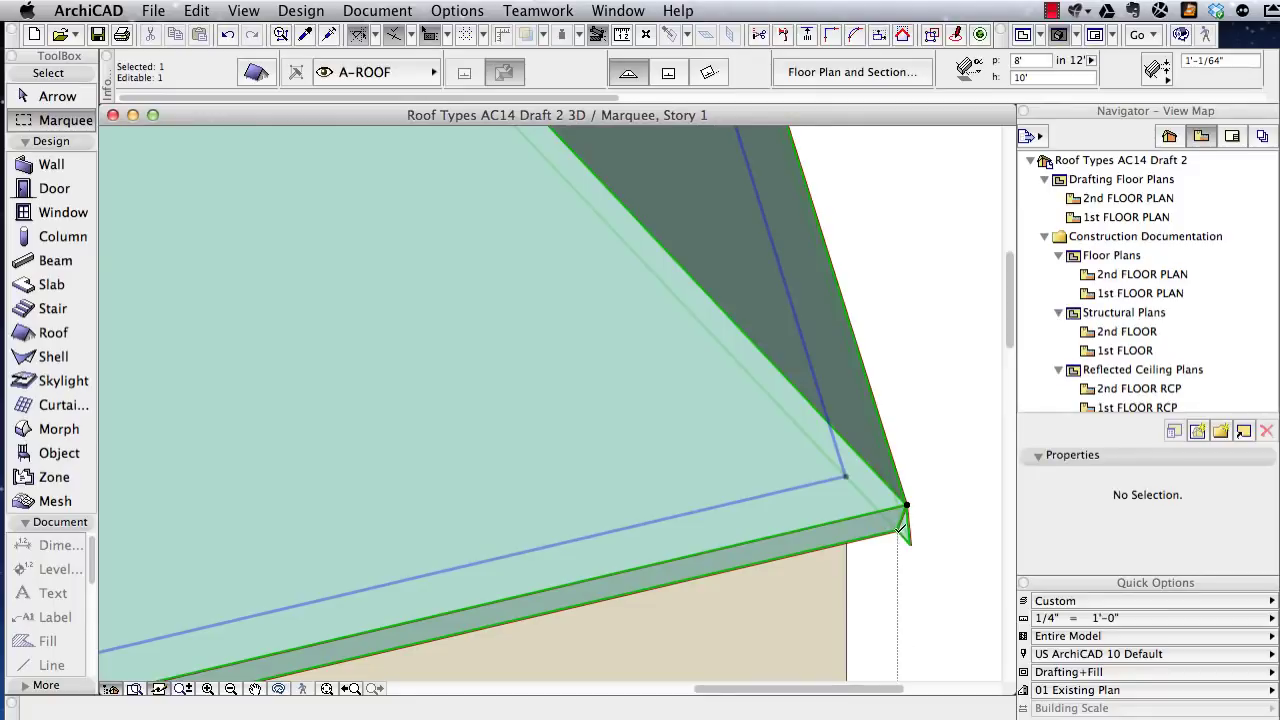
# - Inspect the adjusted roof's hip planes and near-end eave corner in 3D, and deselect the roof
pyautogui.scroll(-5, 902, 527)
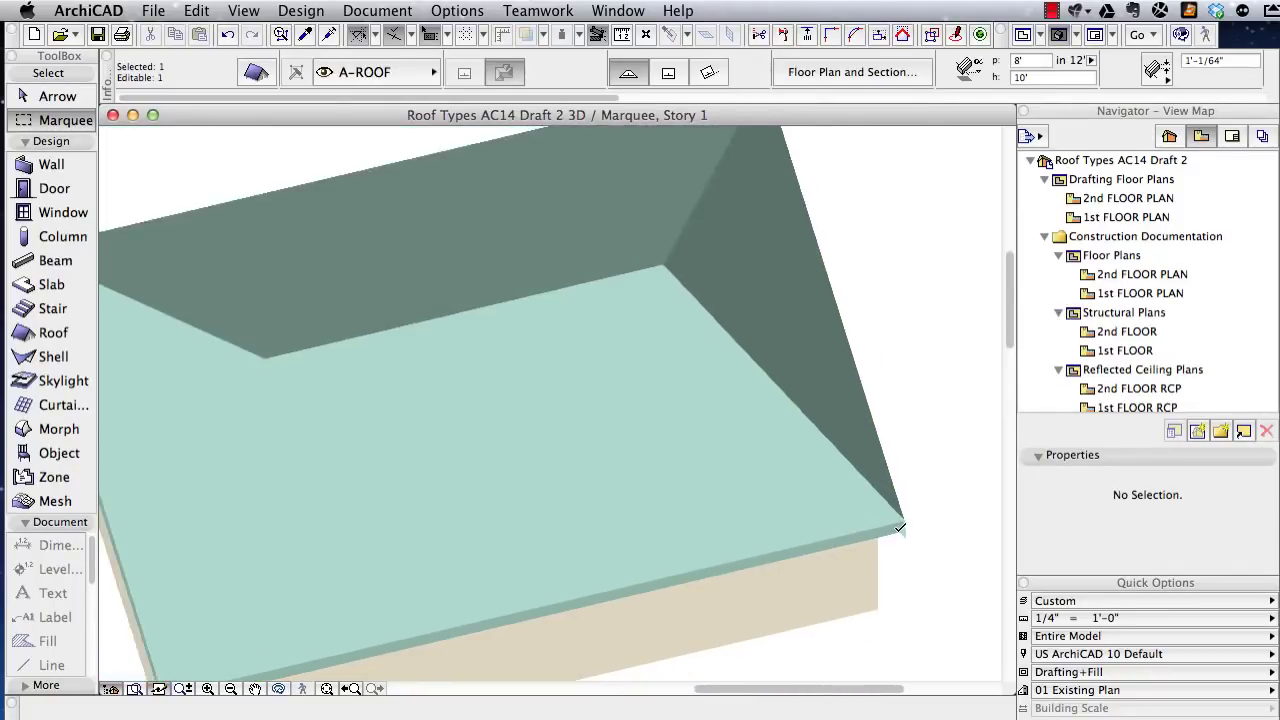
pyautogui.scroll(-1, 900, 527)
pyautogui.keyDown('shift'); pyautogui.moveTo(181, 578); pyautogui.dragTo(460, 349, button='middle'); pyautogui.keyUp('shift')
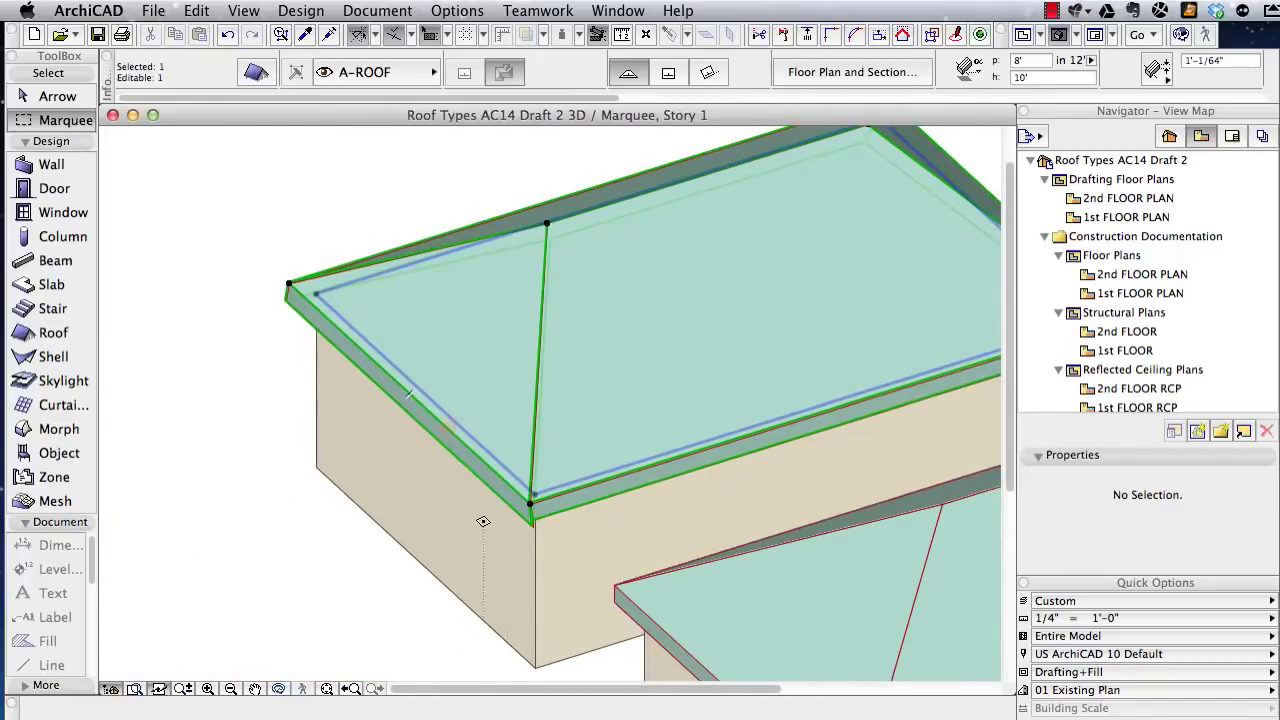
pyautogui.scroll(3, 485, 519)
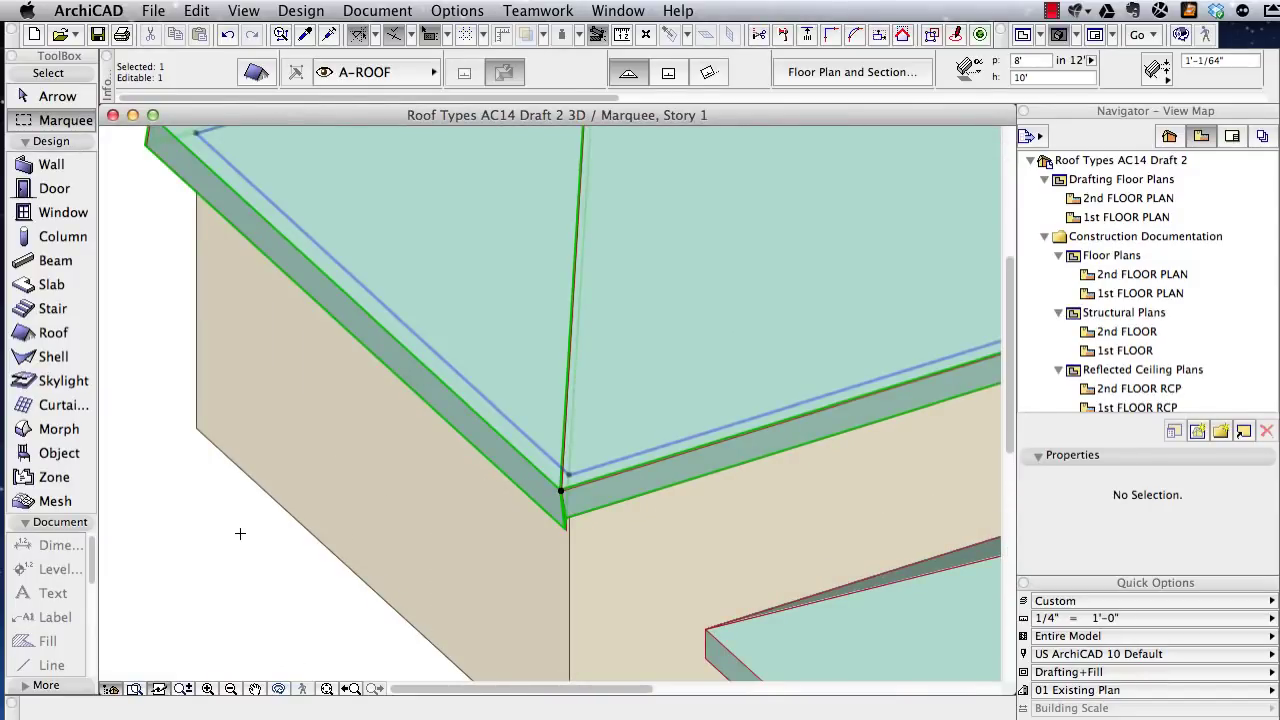
pyautogui.scroll(-3, 267, 505)
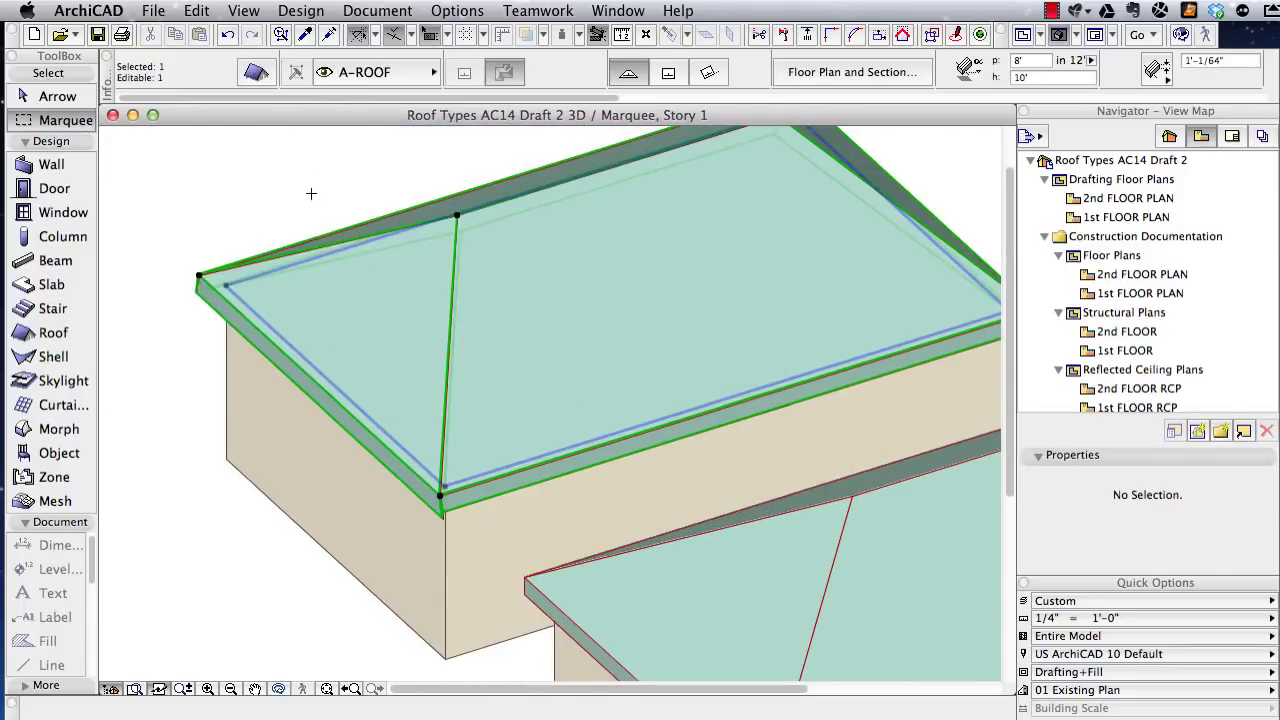
pyautogui.press('Escape')
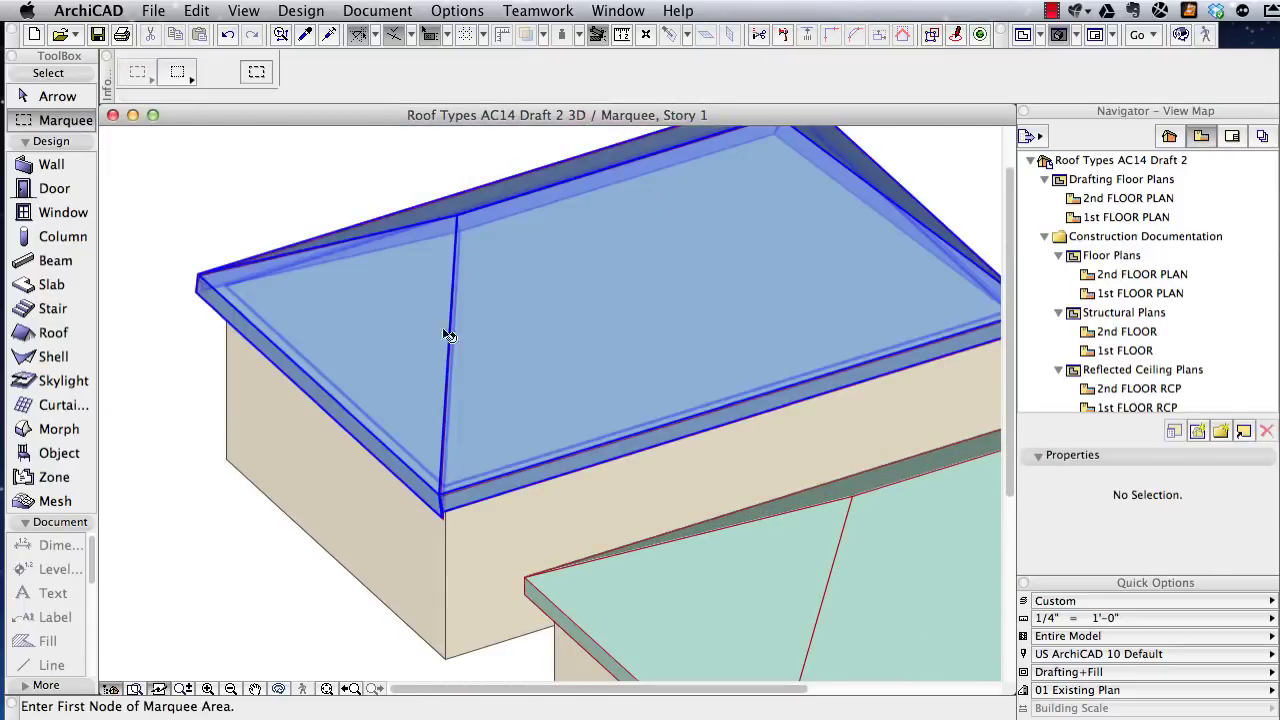
# - In plan, cut a triangular hole 11' wide in the first roof's near-end hip plane, running from the ridge end along both hip lines
pyautogui.keyDown('shift'); pyautogui.moveTo(500, 293); pyautogui.dragTo(684, 372, button='middle'); pyautogui.keyUp('shift')
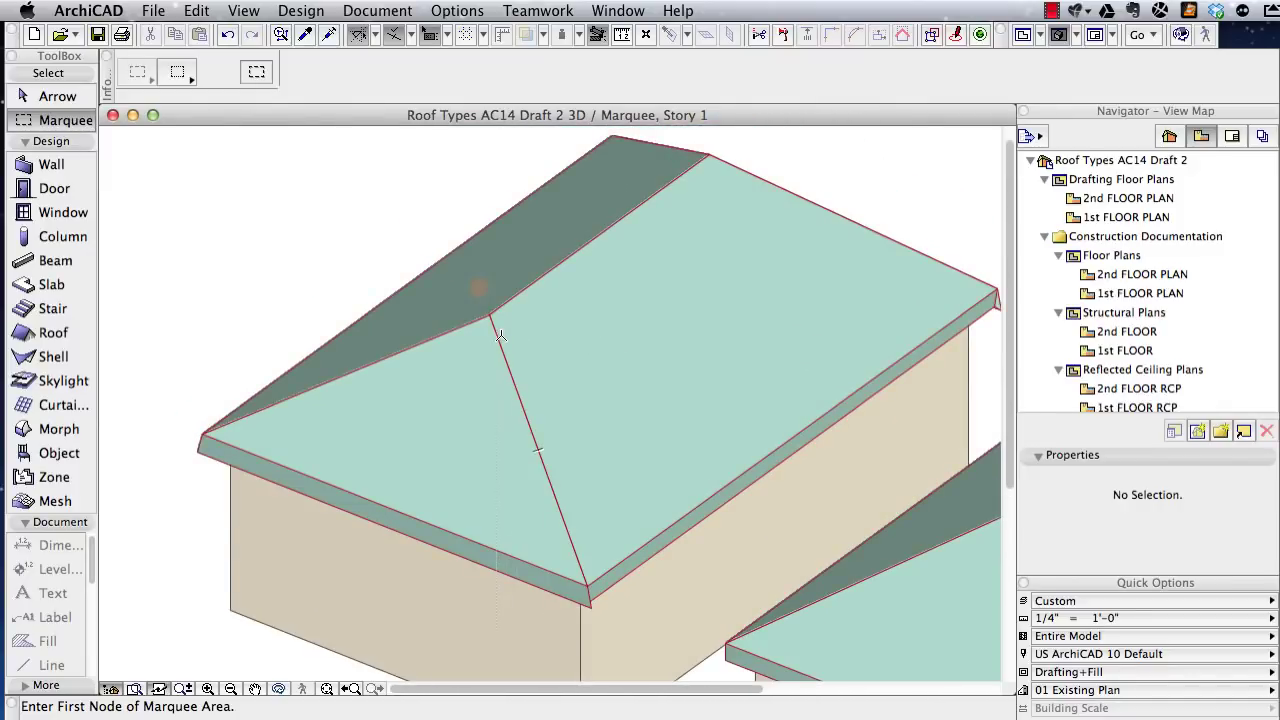
pyautogui.press('F2')
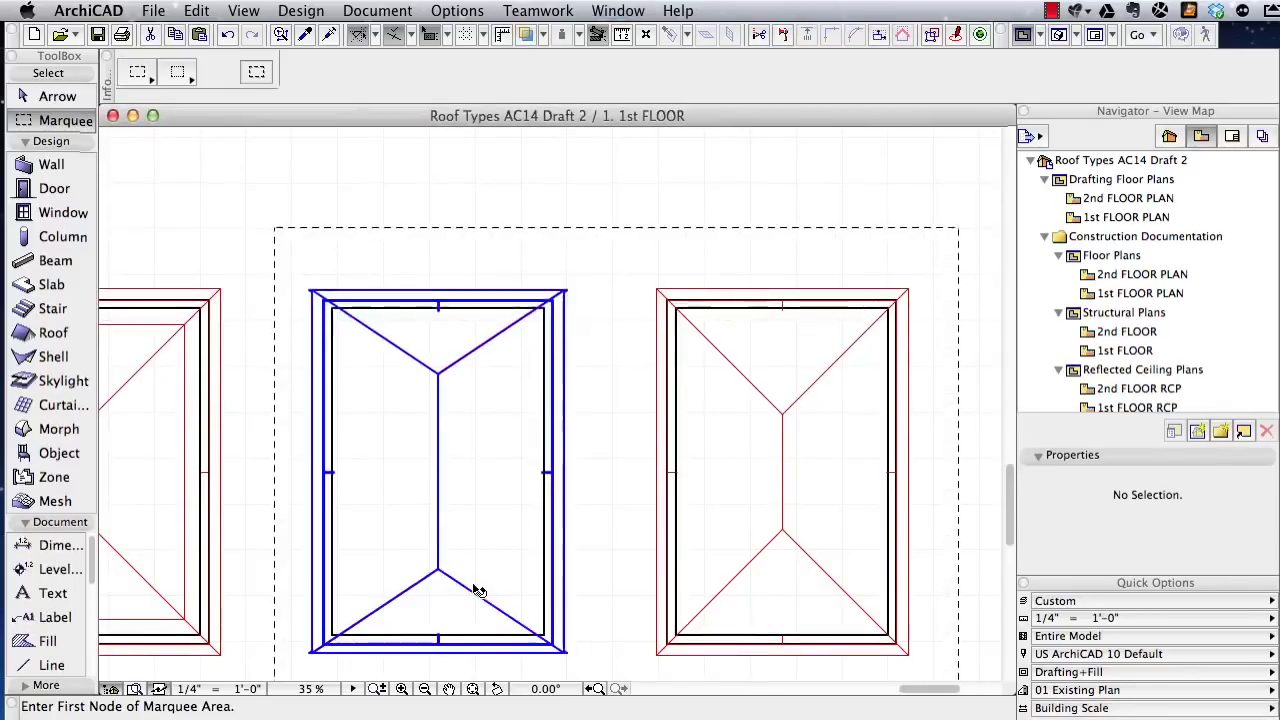
pyautogui.keyDown('shift'); pyautogui.click(514, 653); pyautogui.keyUp('shift')
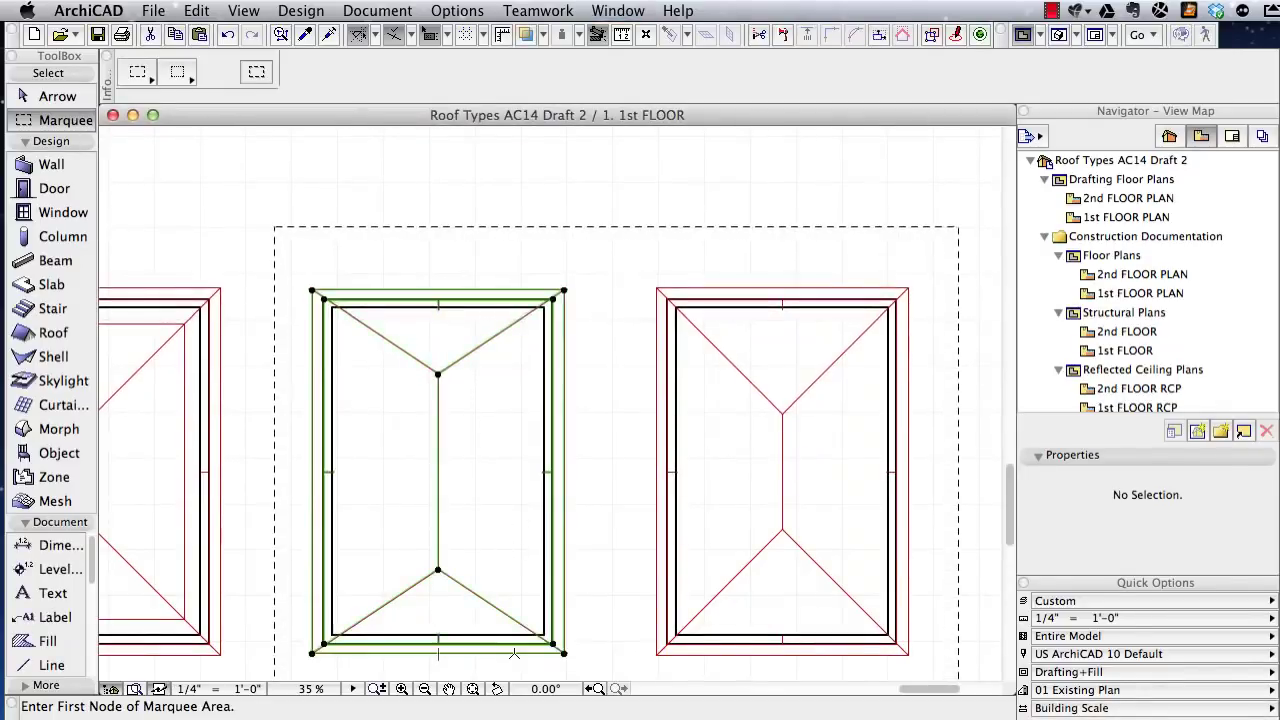
pyautogui.click(514, 653)
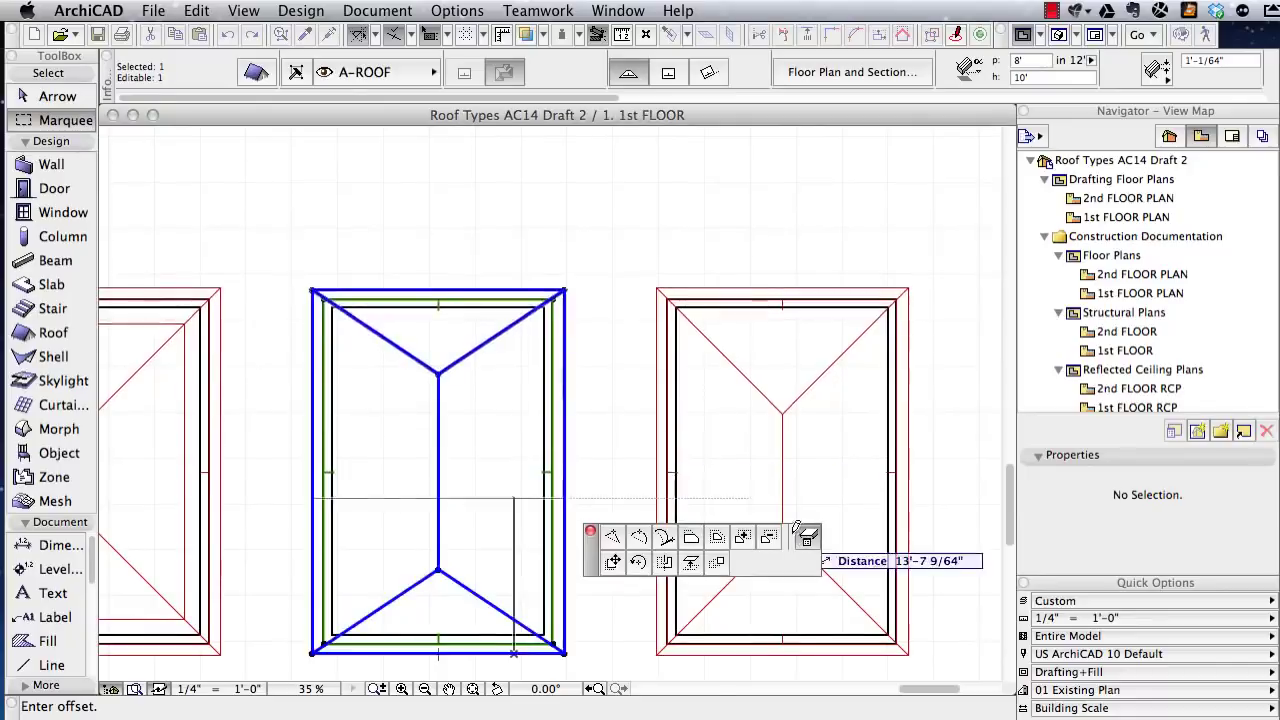
pyautogui.click(427, 566)
pyautogui.click(439, 569)
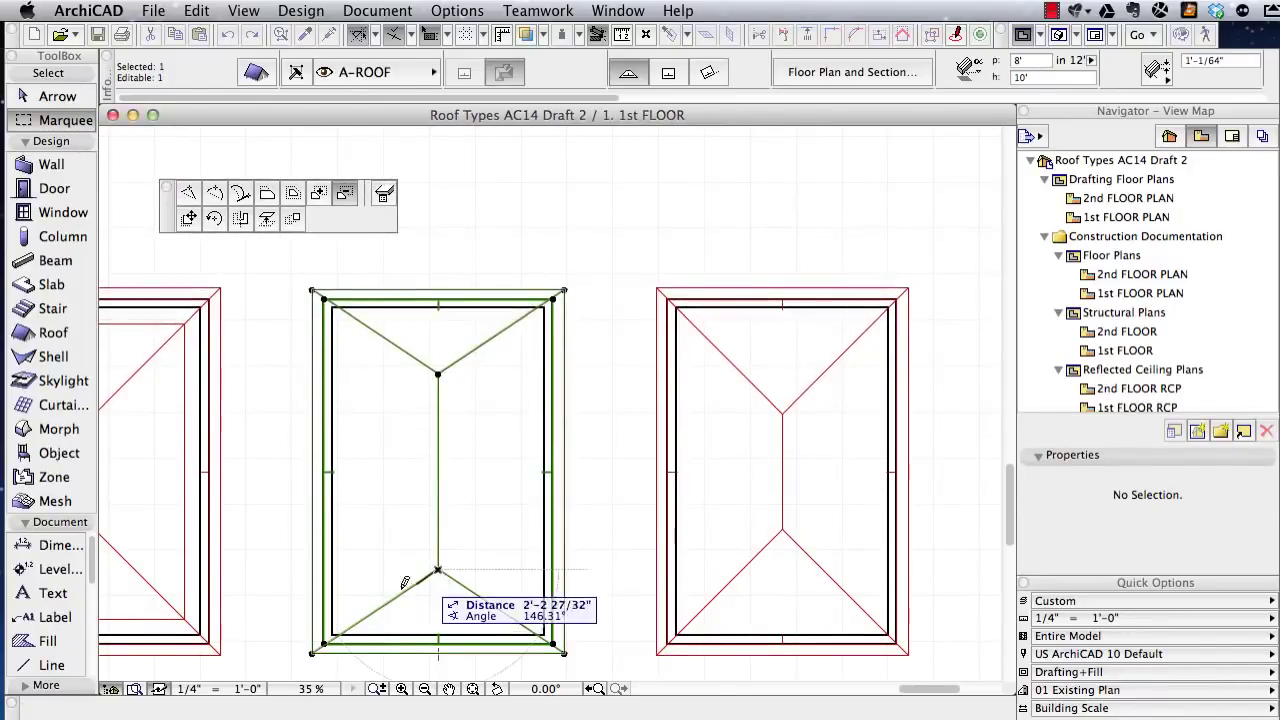
pyautogui.click(375, 610)
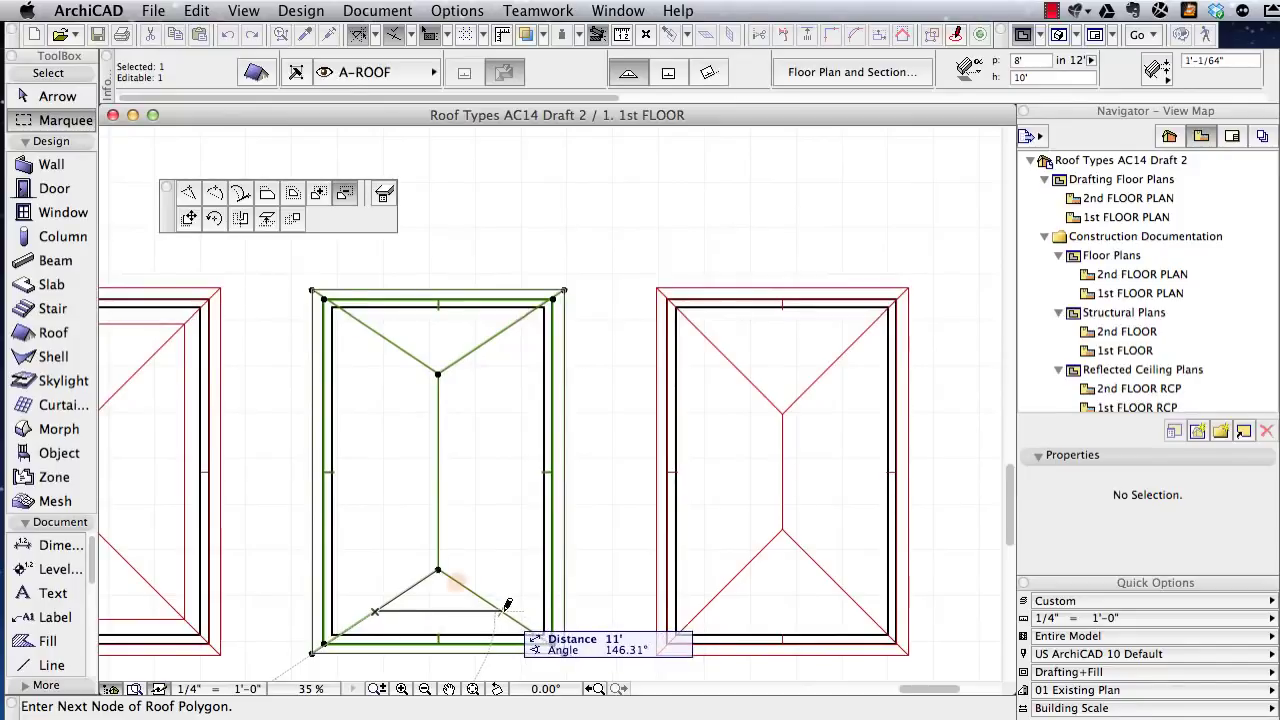
pyautogui.click(438, 567)
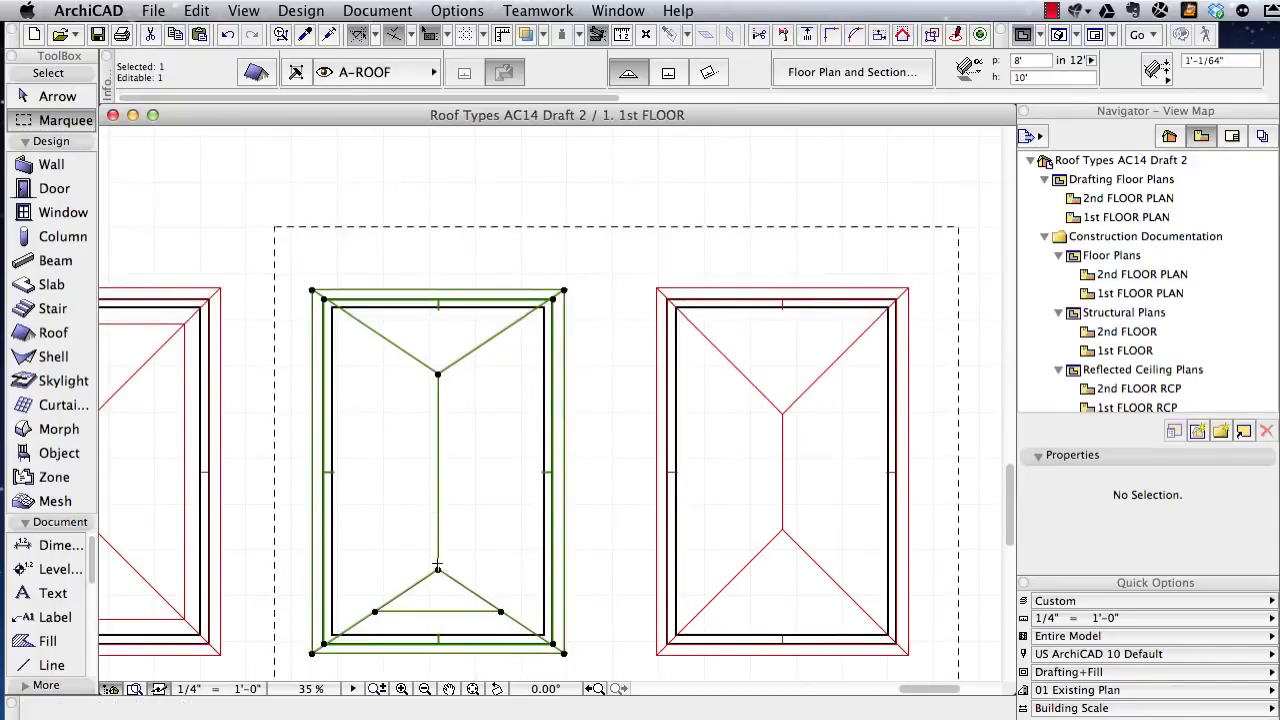
# - Cut a matching 11' wide triangular hole in the far-end hip plane, then deselect the roof and show it in 3D
pyautogui.click(465, 290)
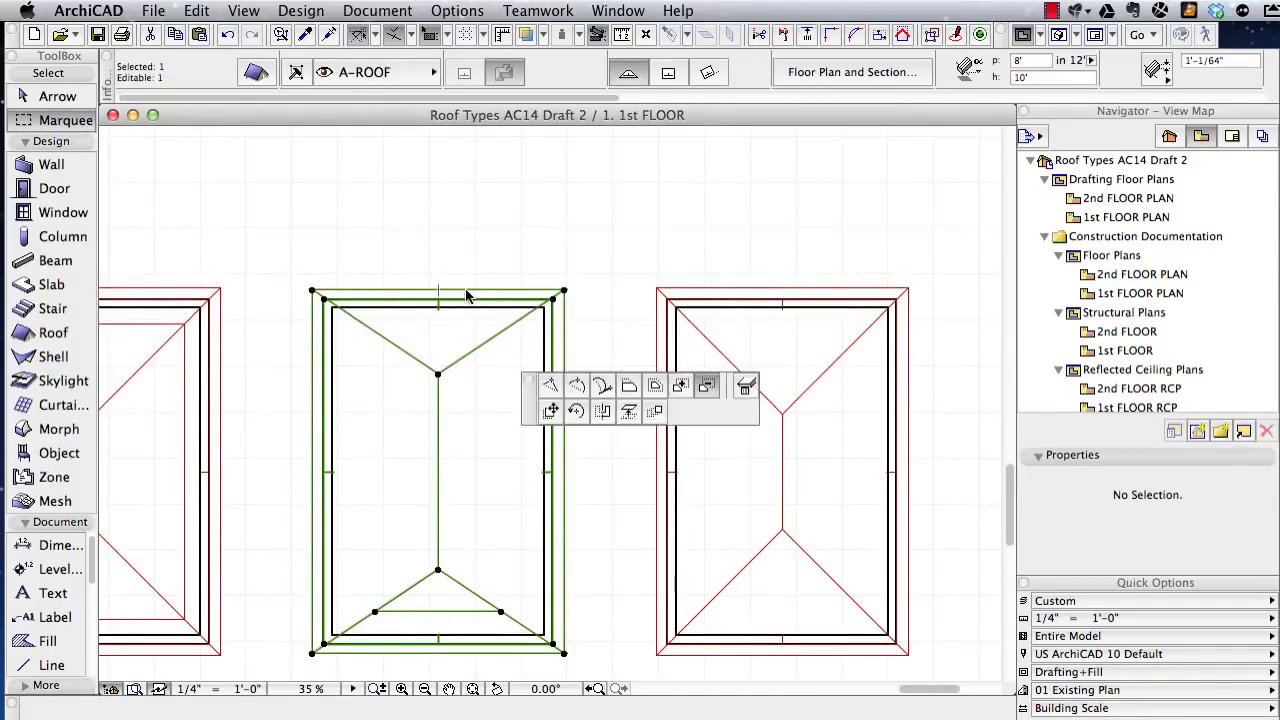
pyautogui.click(438, 372)
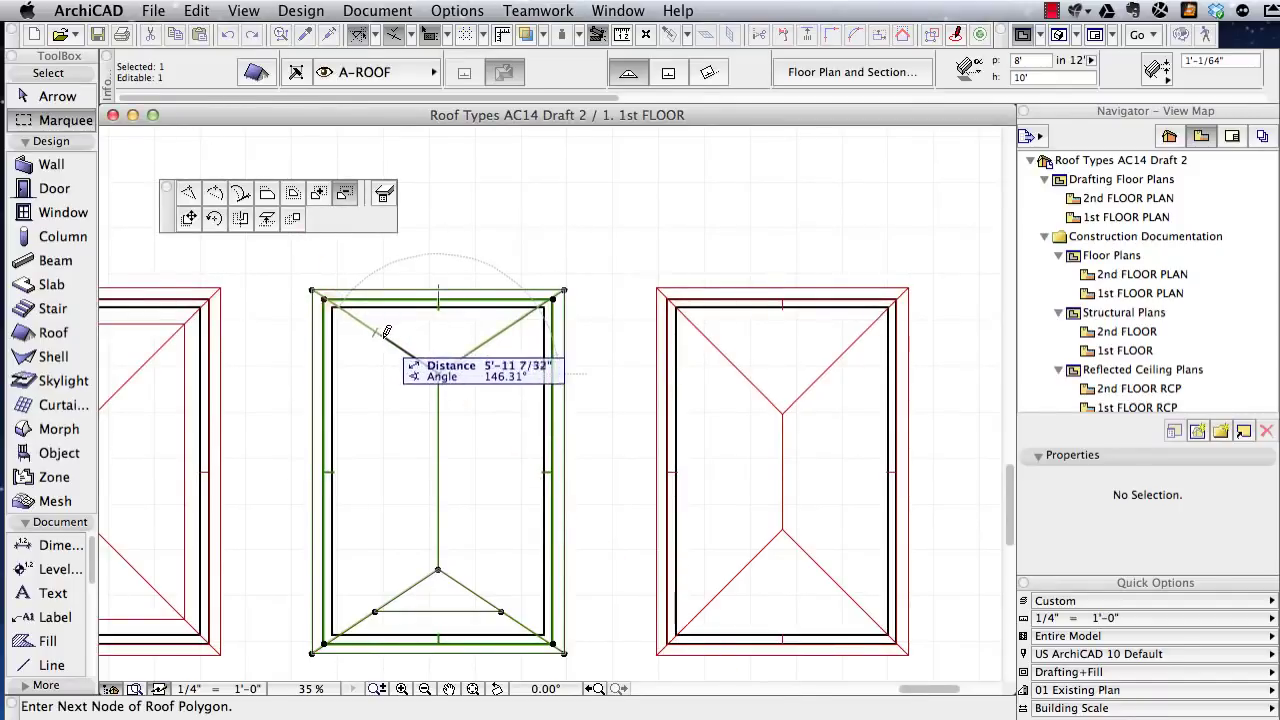
pyautogui.click(374, 332)
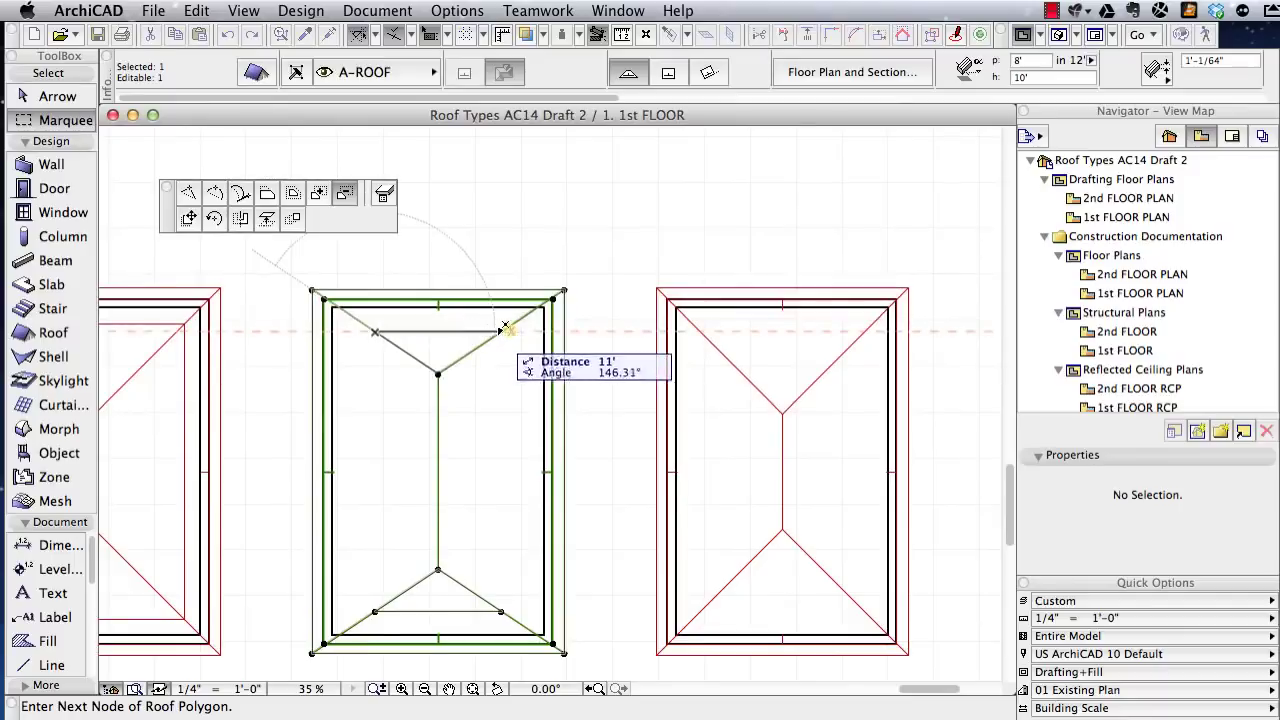
pyautogui.click(501, 332)
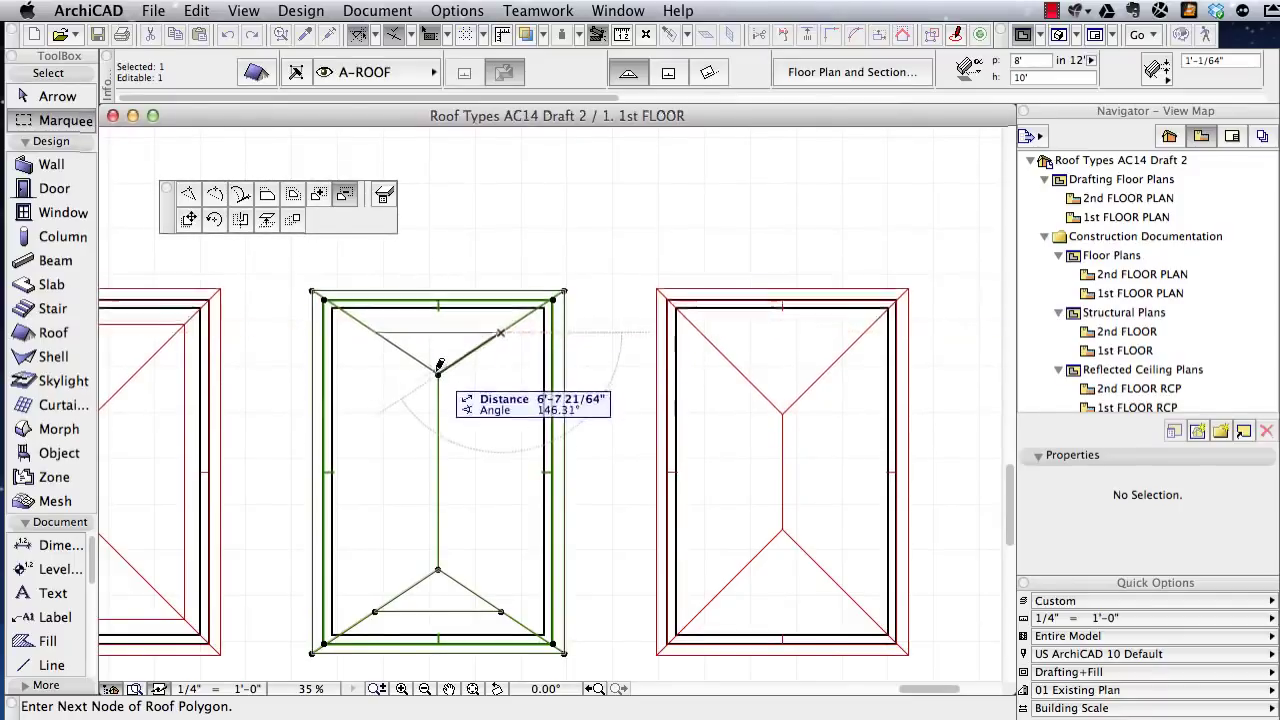
pyautogui.click(438, 372)
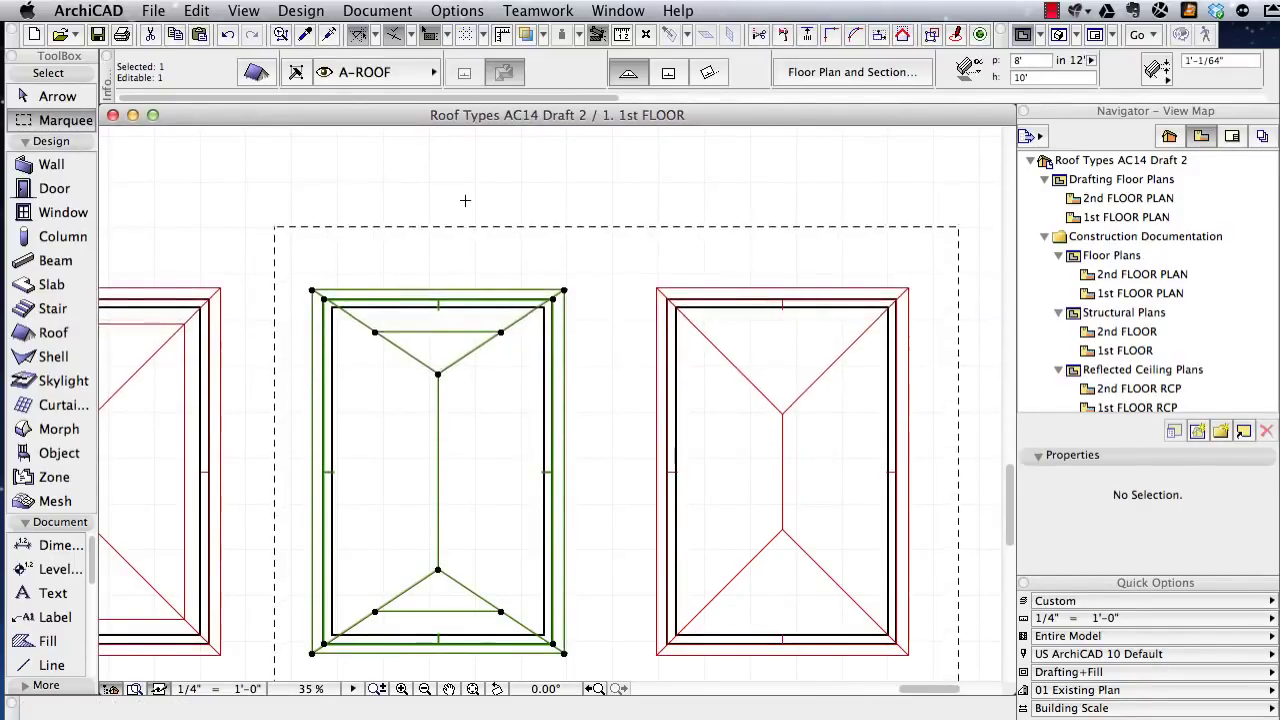
pyautogui.press('Escape')
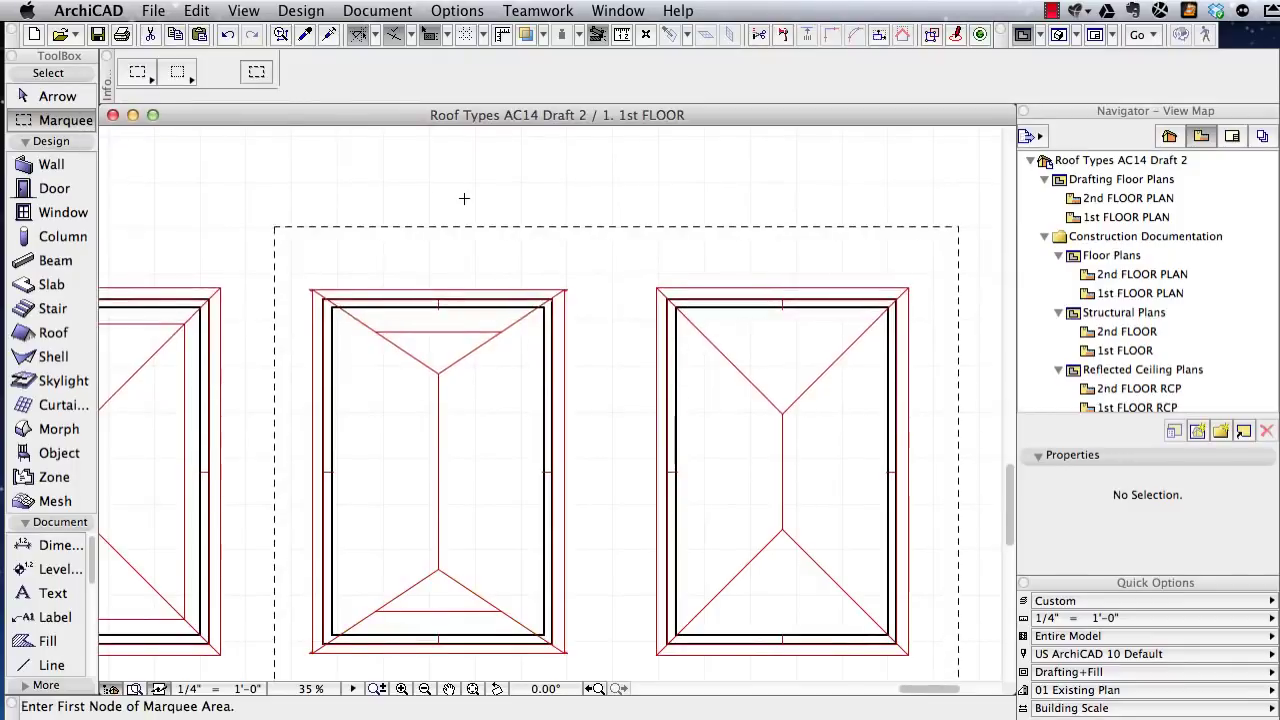
pyautogui.press('F5')
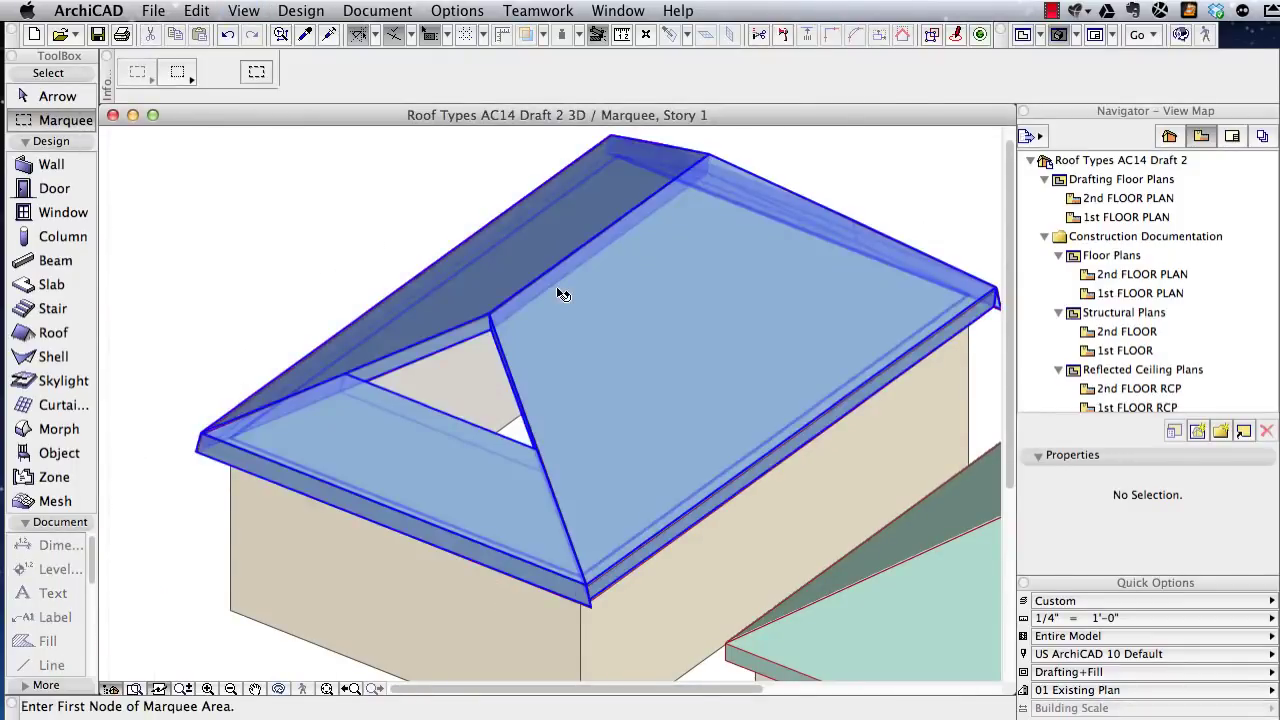
# - Try moving the near-end hole's ridge corner onto its hip-line corner in 3D, and undo the change
pyautogui.click(566, 288)
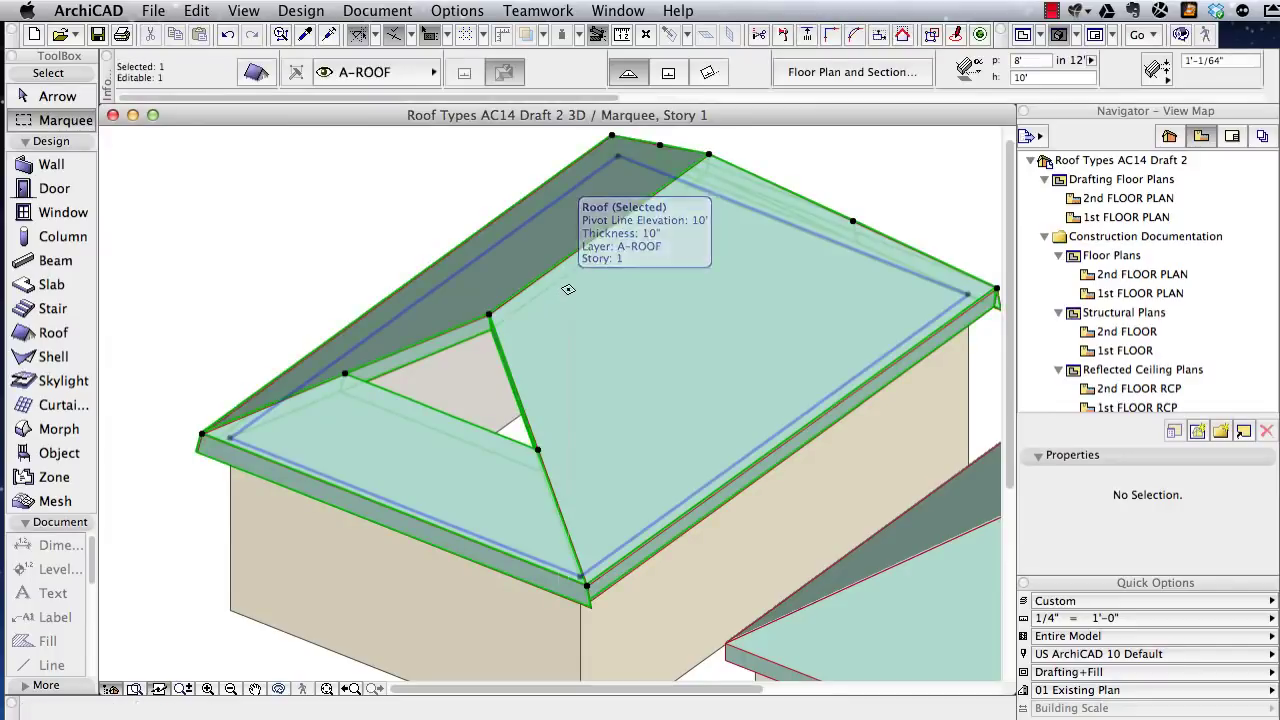
pyautogui.click(490, 313)
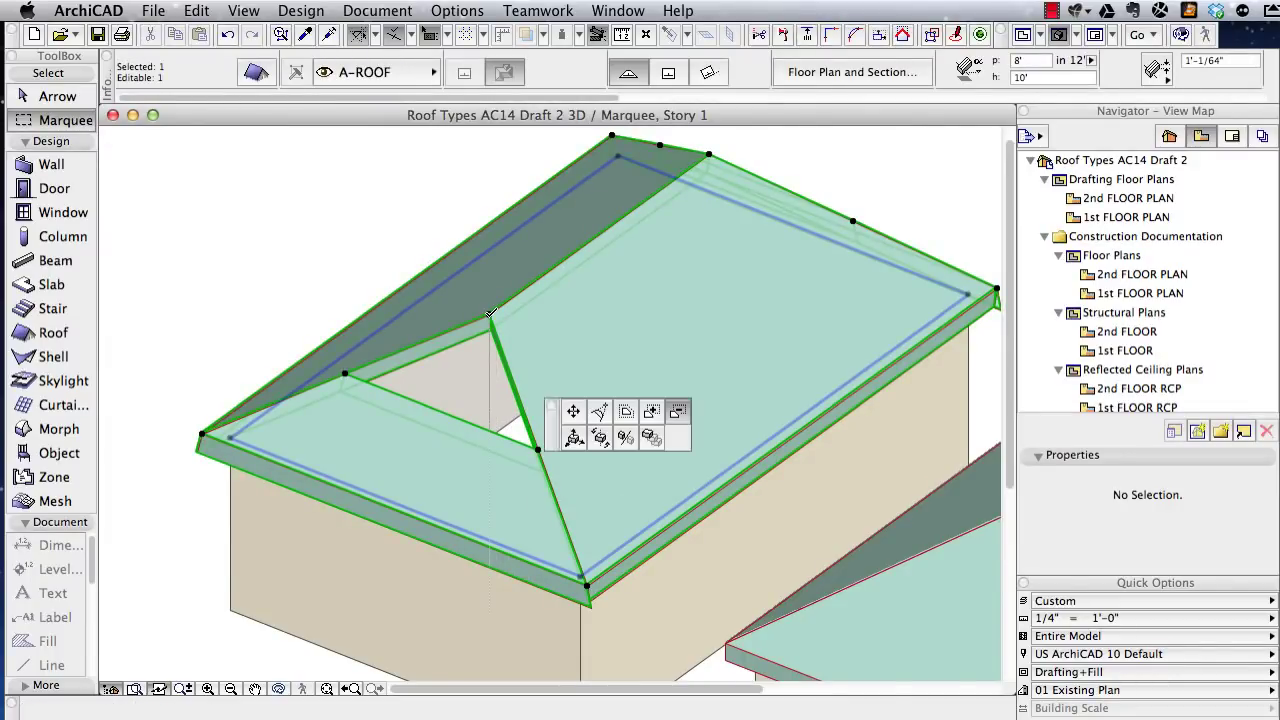
pyautogui.click(574, 414)
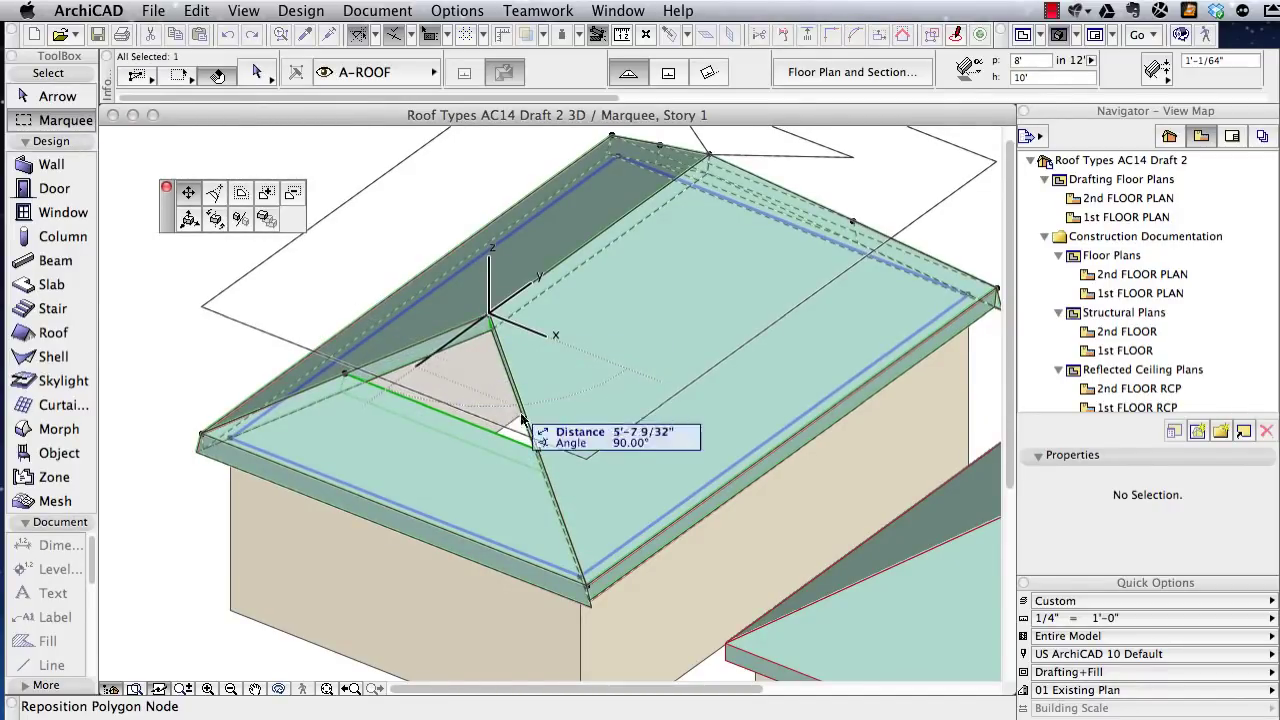
pyautogui.click(540, 453)
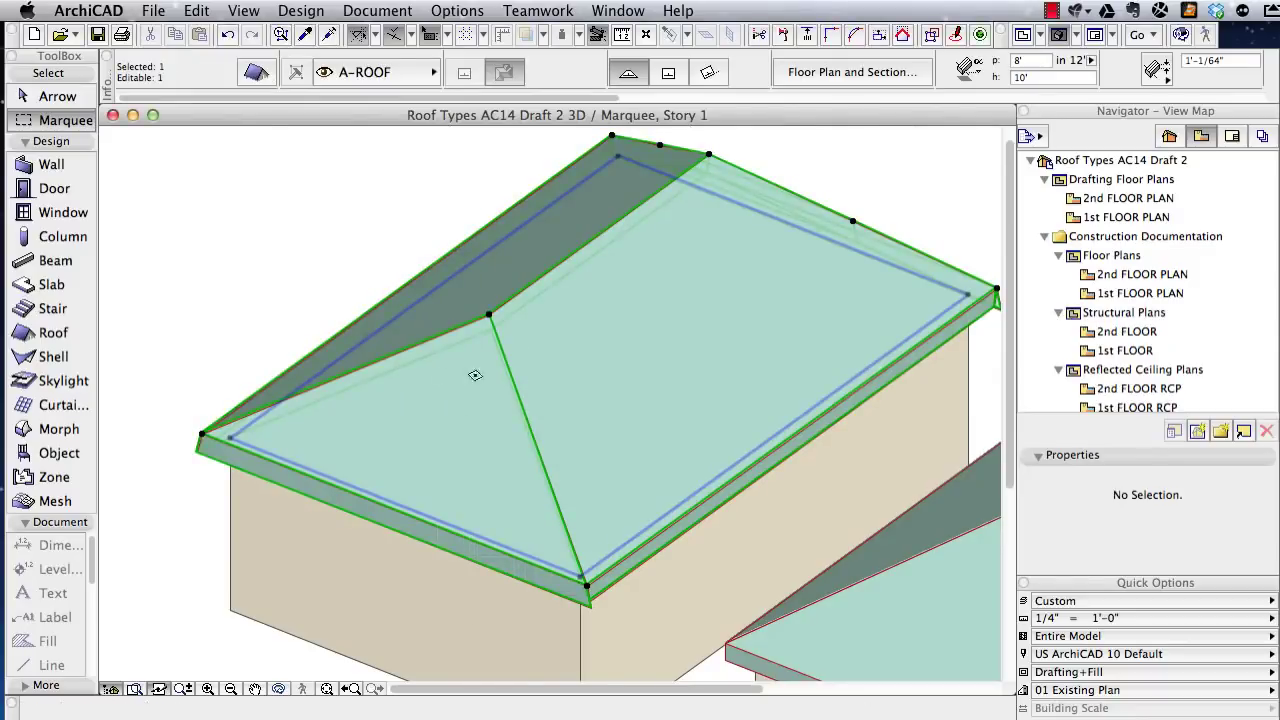
pyautogui.press('super+shift+z')
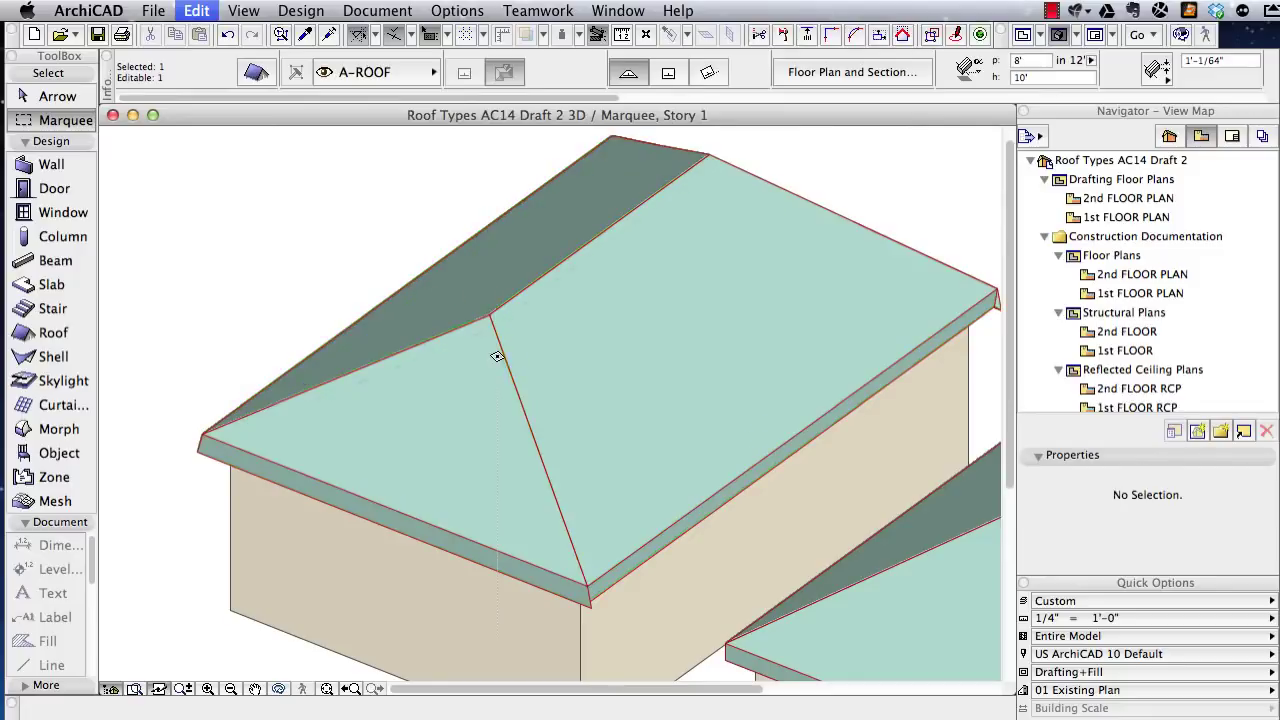
# - Try moving the near-end hole's ridge corner down toward the eave to reshape the multi-plane roof, and undo the move
pyautogui.click(490, 313)
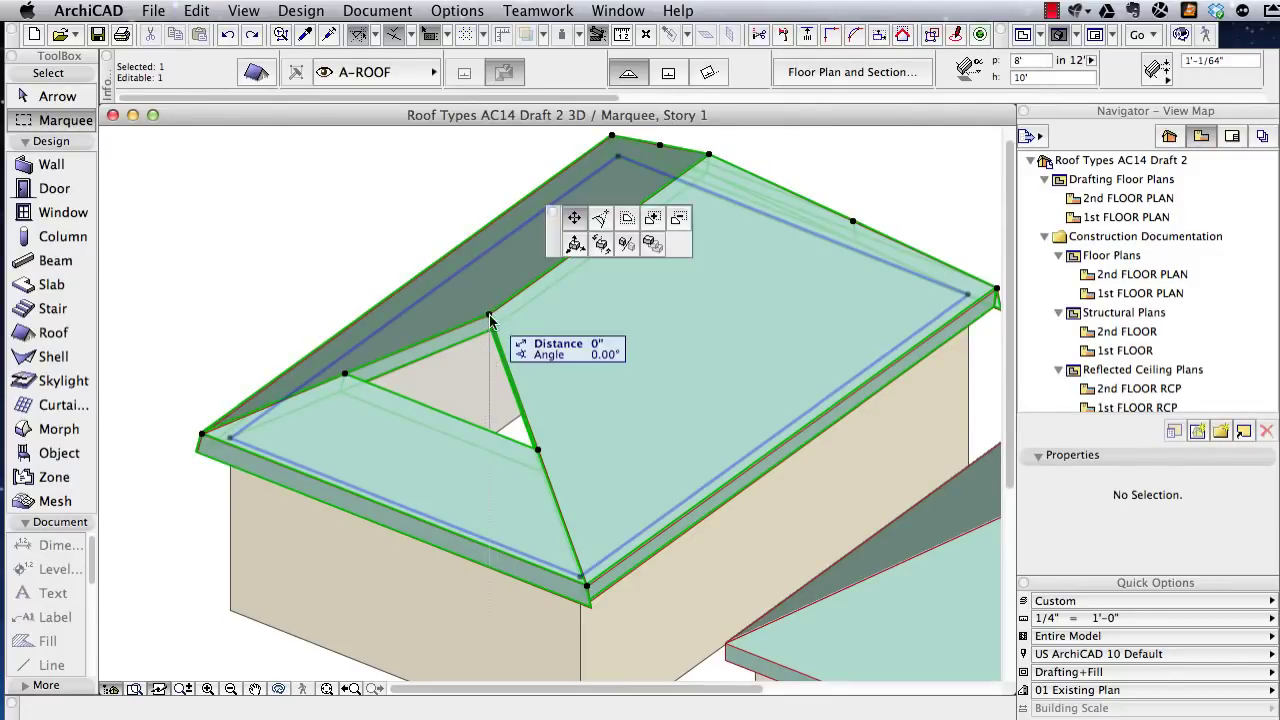
pyautogui.click(500, 460)
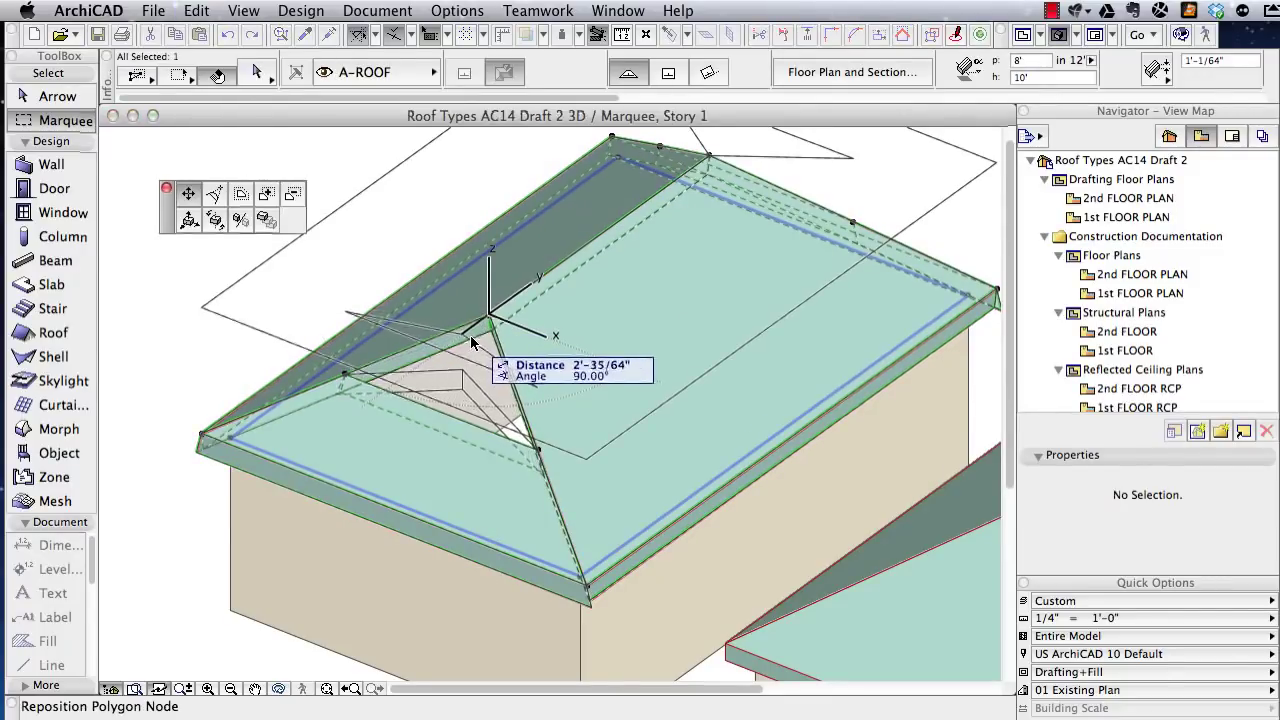
pyautogui.click(472, 342)
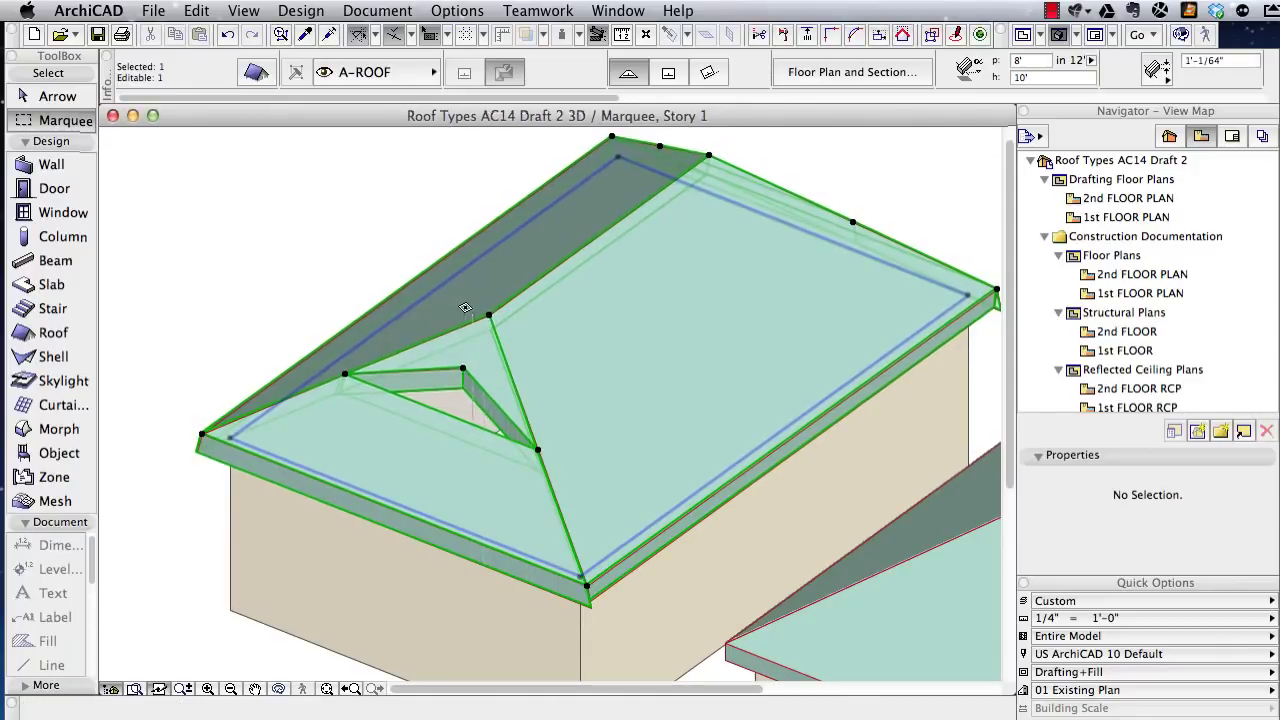
pyautogui.press('Escape')
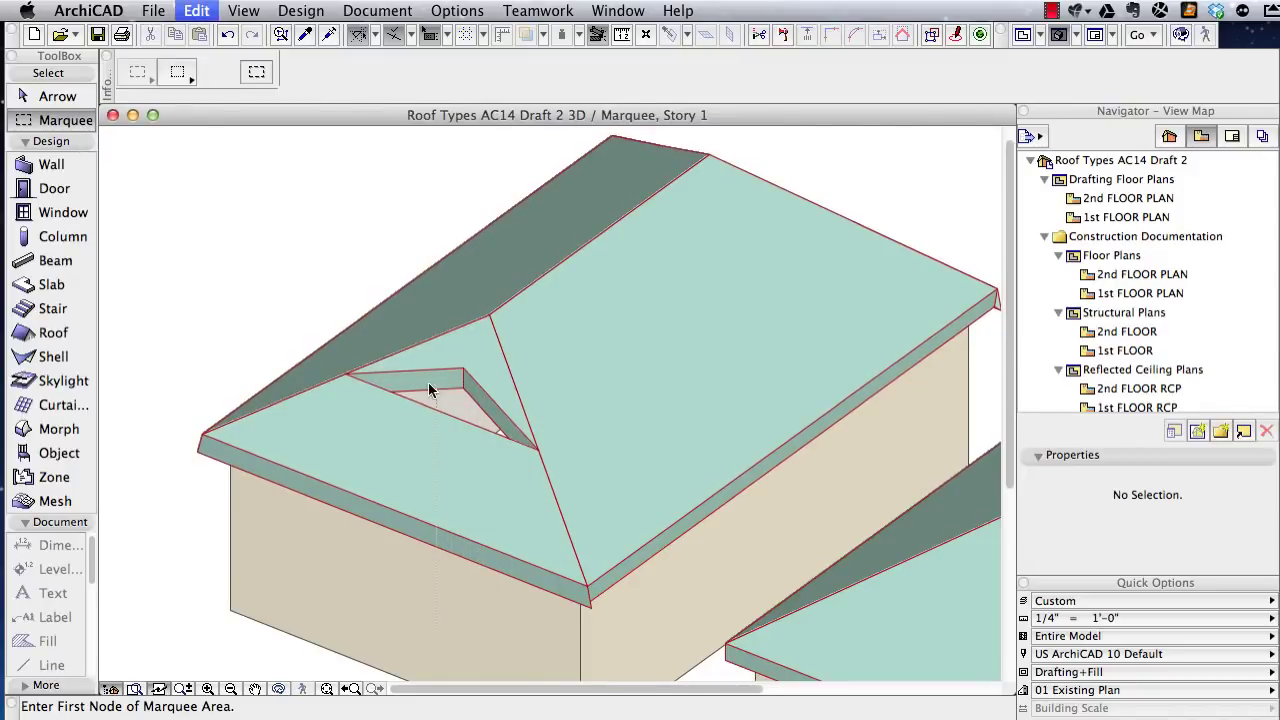
pyautogui.keyDown('shift'); pyautogui.click(429, 389); pyautogui.keyUp('shift')
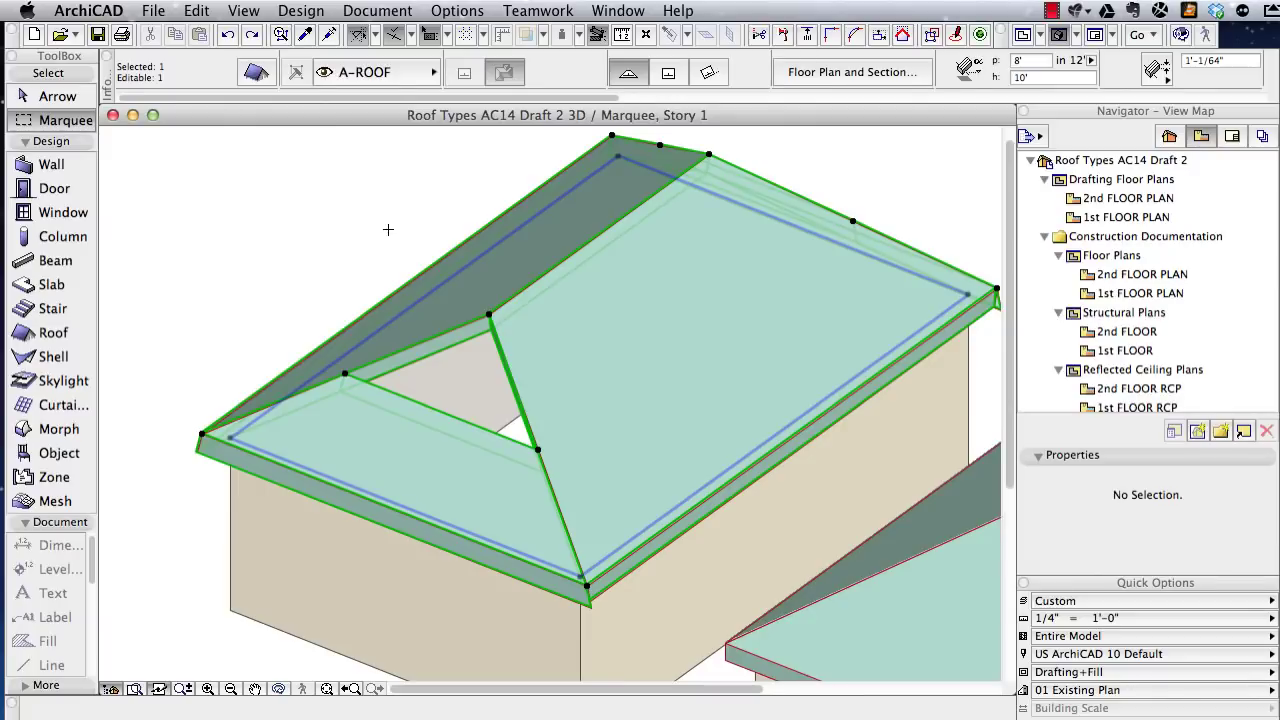
# - Split the selected multi-plane roof into single-plane roofs, accepting deletion of the original
pyautogui.rightClick(609, 259)
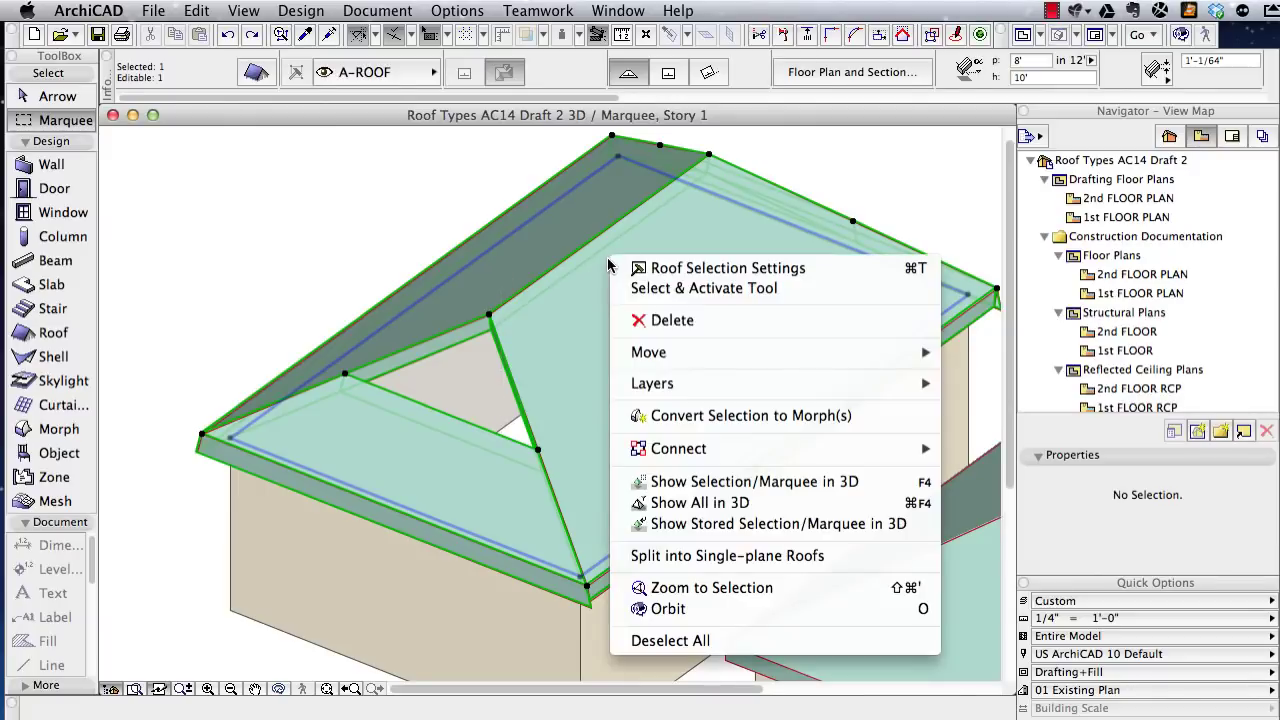
pyautogui.click(752, 557)
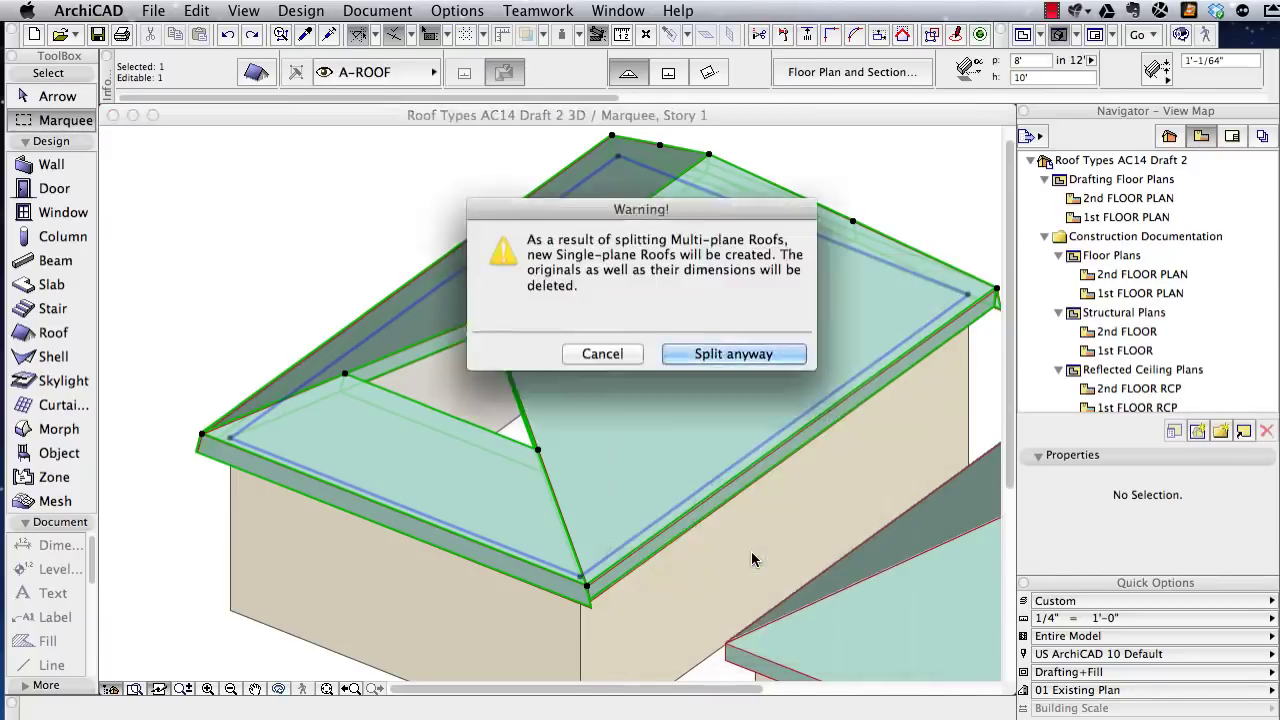
pyautogui.click(691, 354)
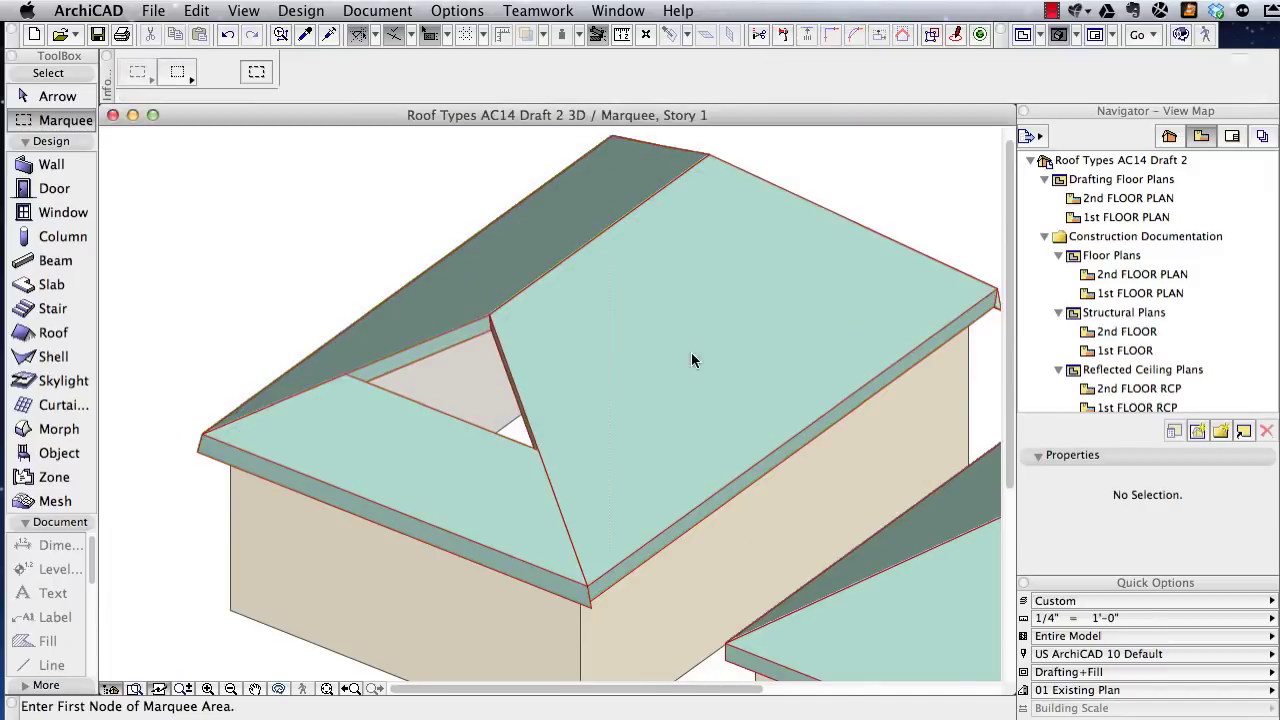
# - Extend one side plane's near ridge corner along the ridge direction to line up with the hole's lower edge, and deselect the plane
pyautogui.click(564, 335)
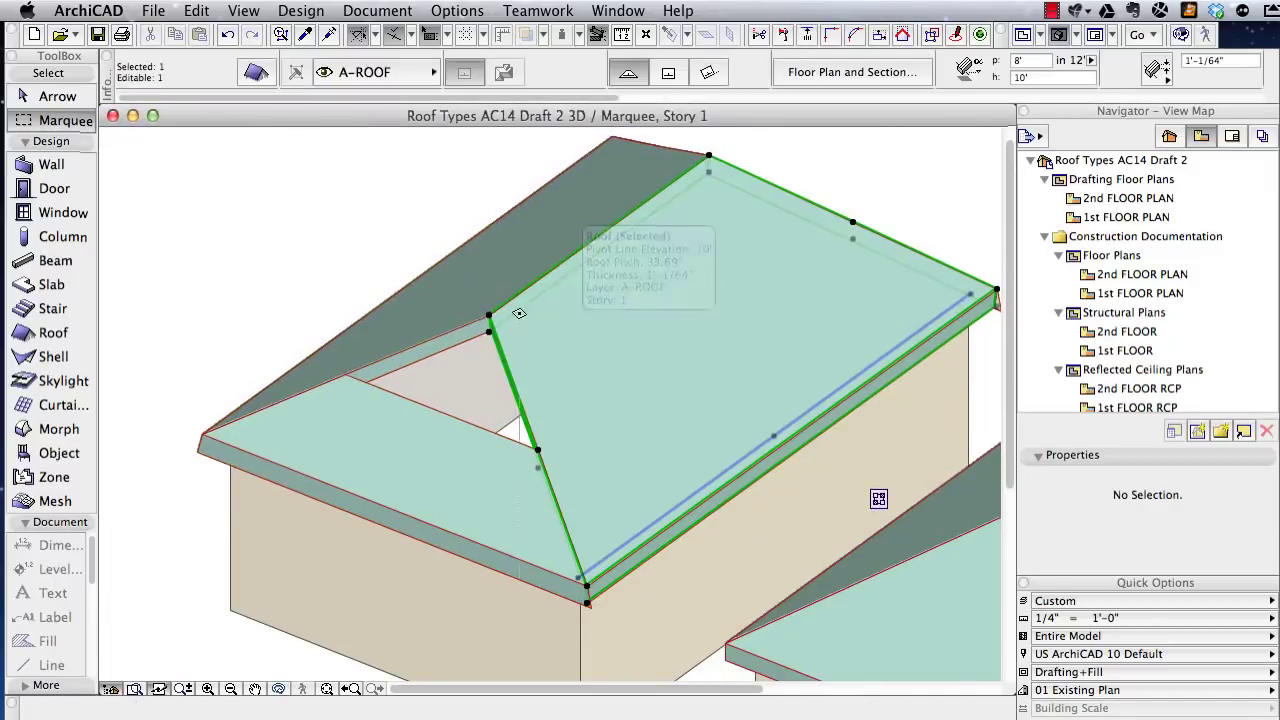
pyautogui.click(488, 318)
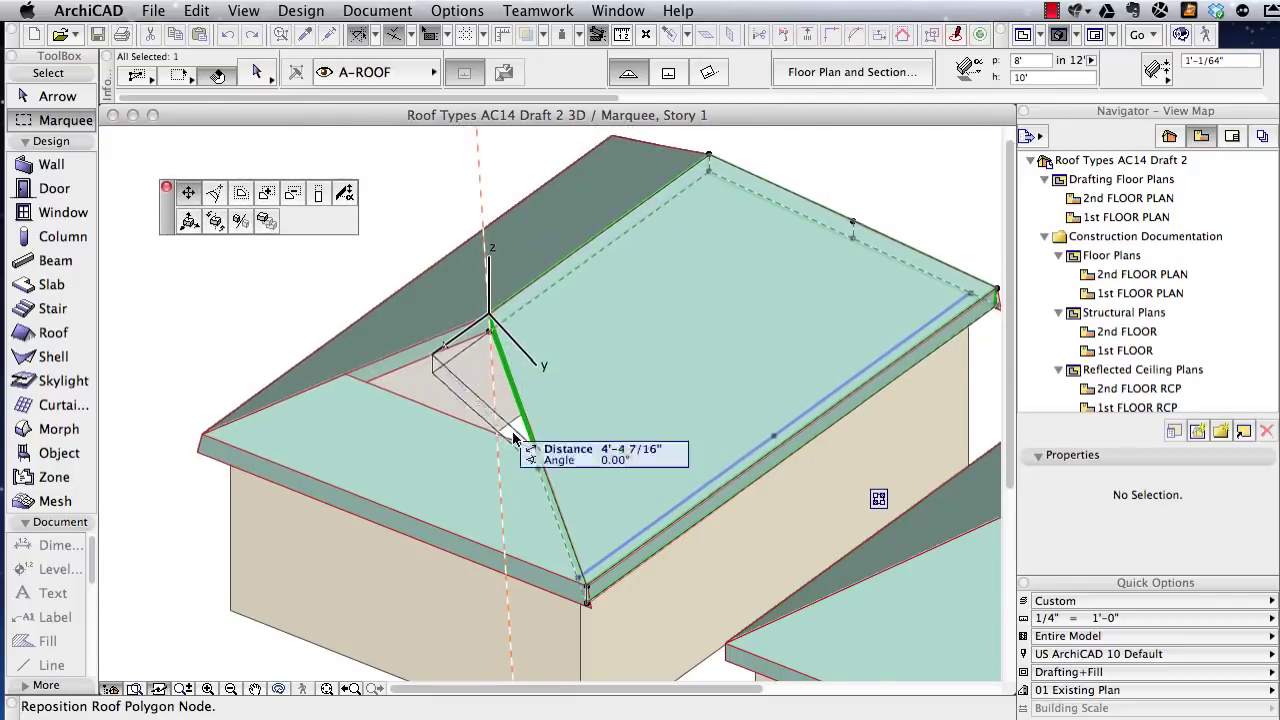
pyautogui.click(537, 457)
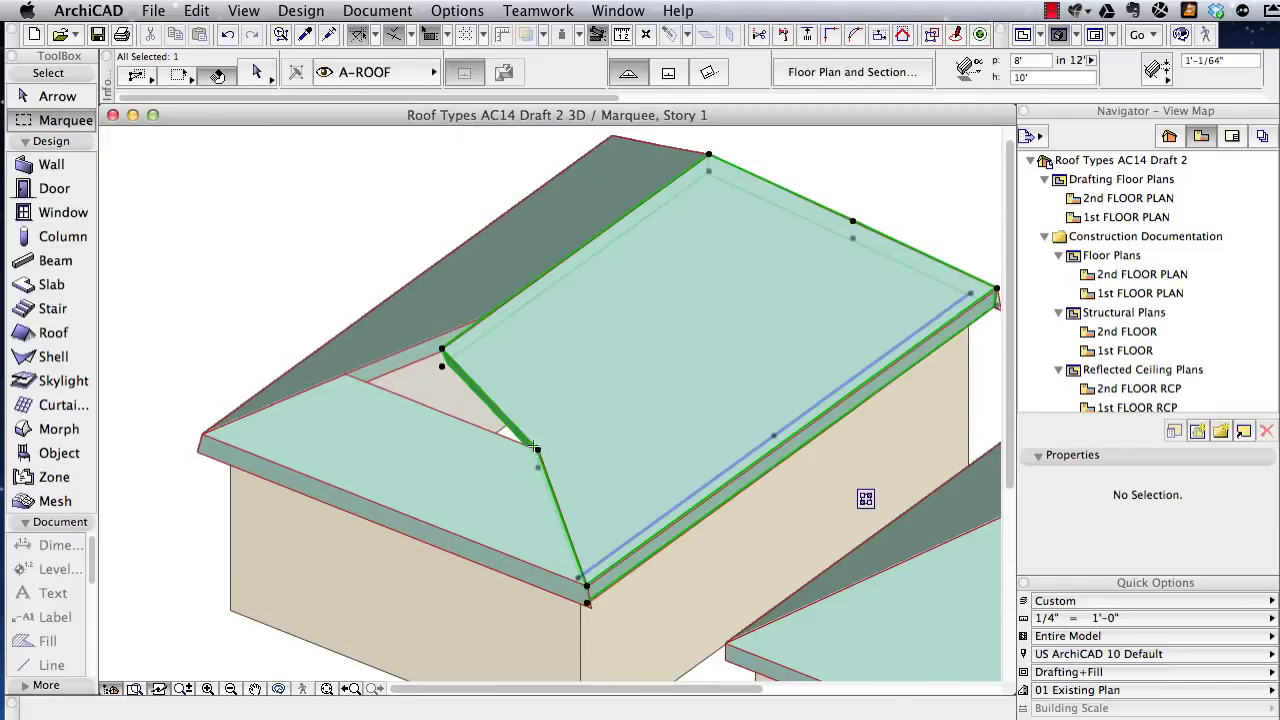
pyautogui.press('Escape')
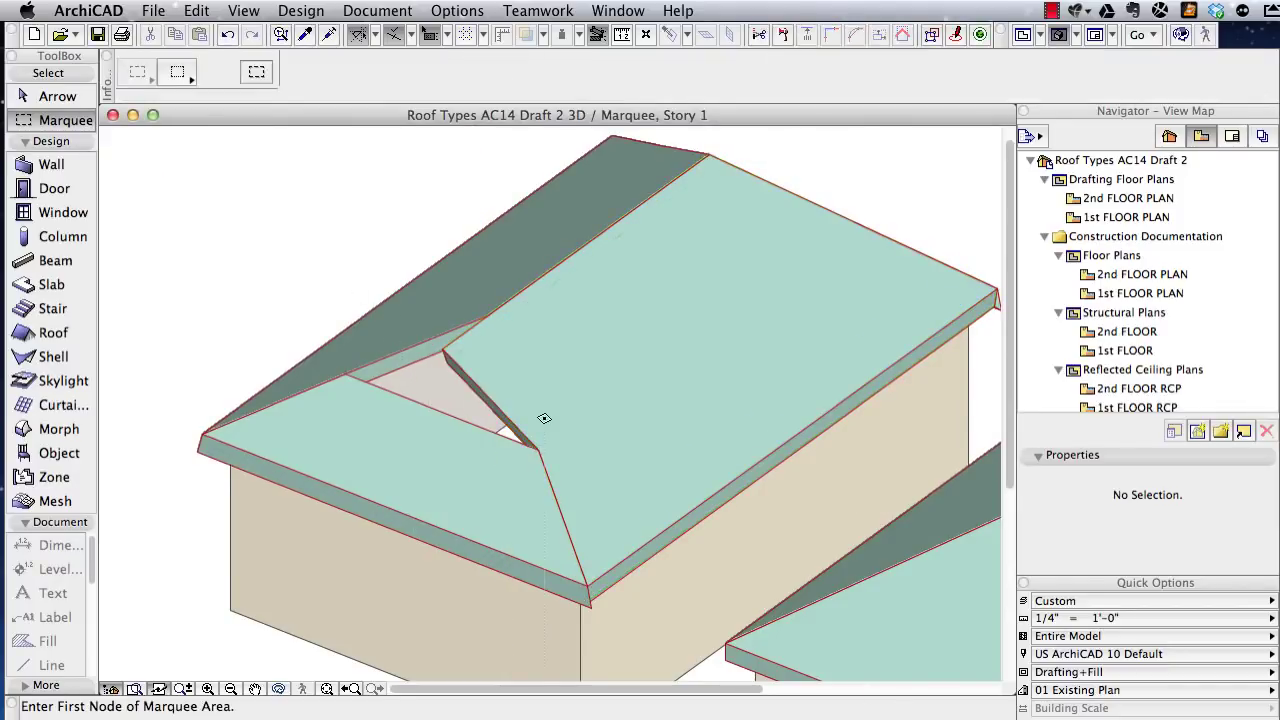
# - In the floor plan, extend both ridge corners of the opposite side plane along the ridge to the end holes' lower edges
pyautogui.press('F2')
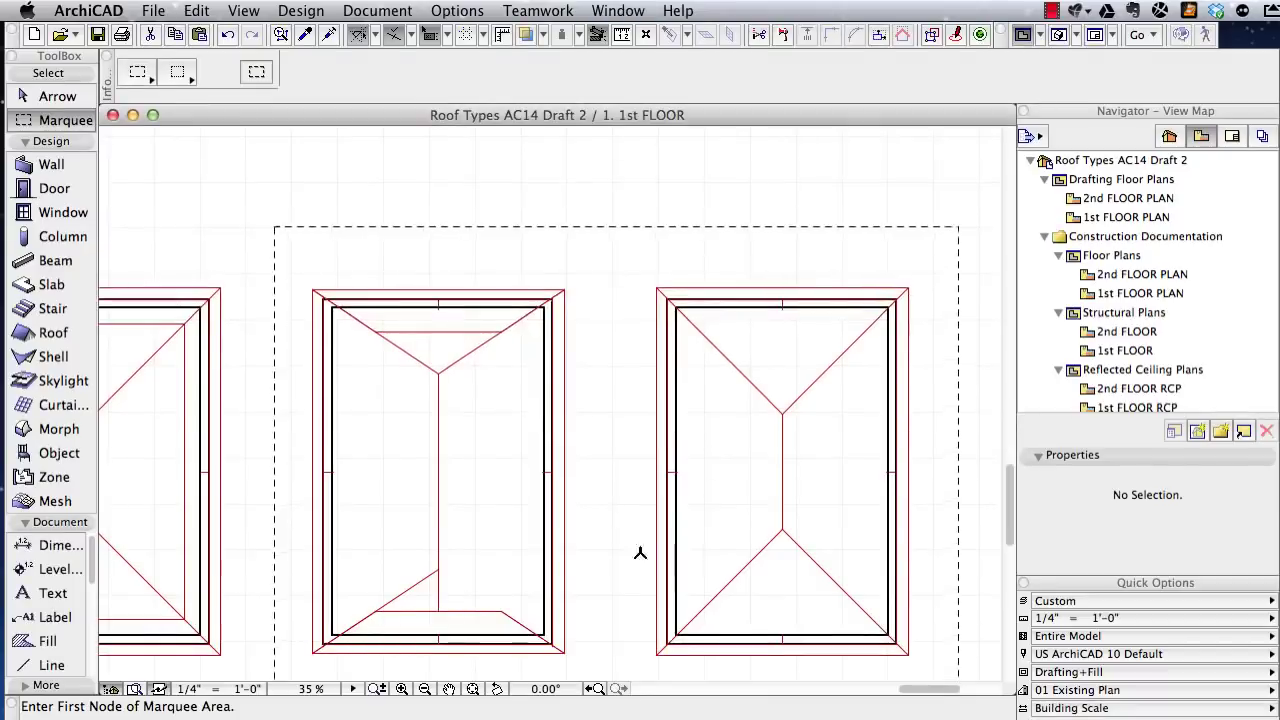
pyautogui.click(420, 584)
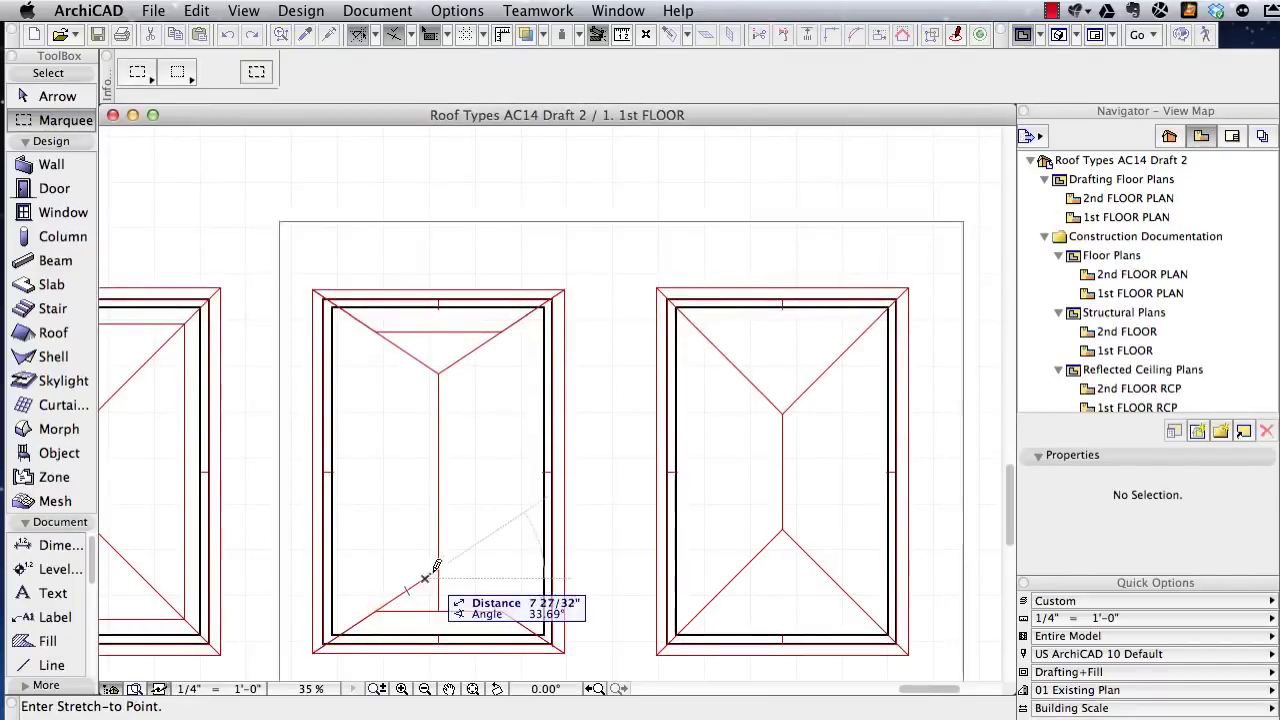
pyautogui.click(423, 577)
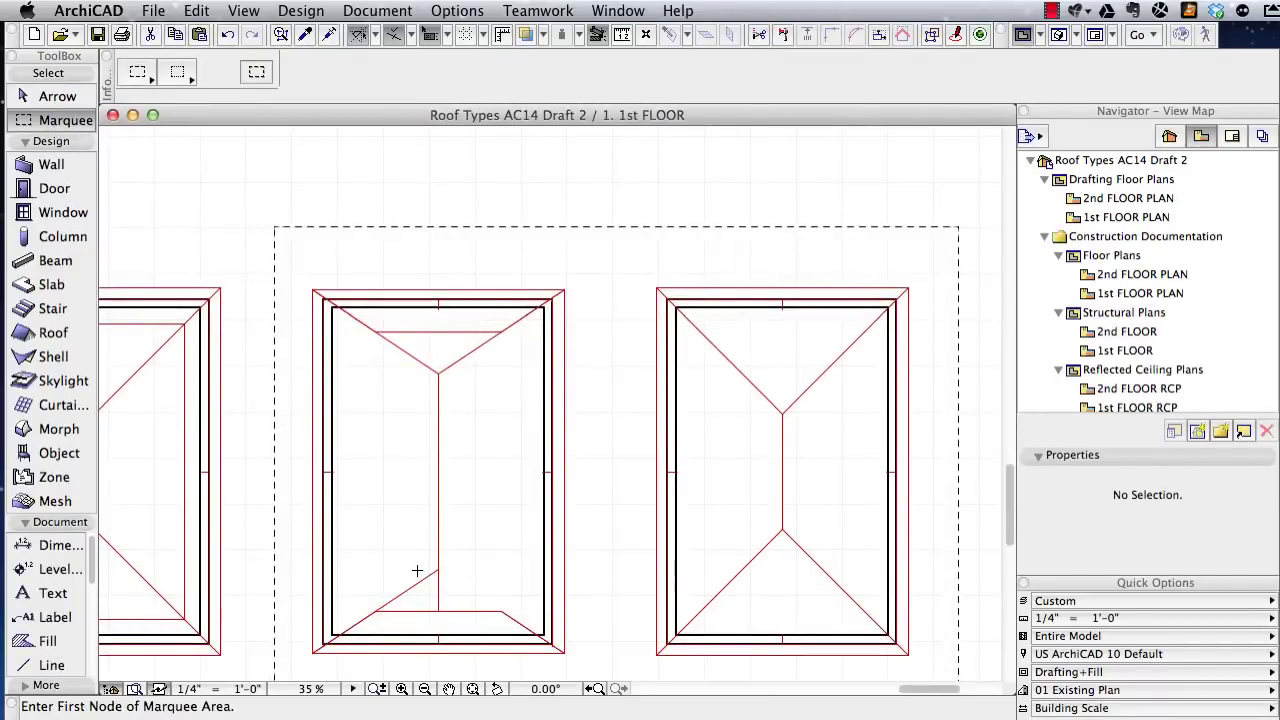
pyautogui.click(420, 567)
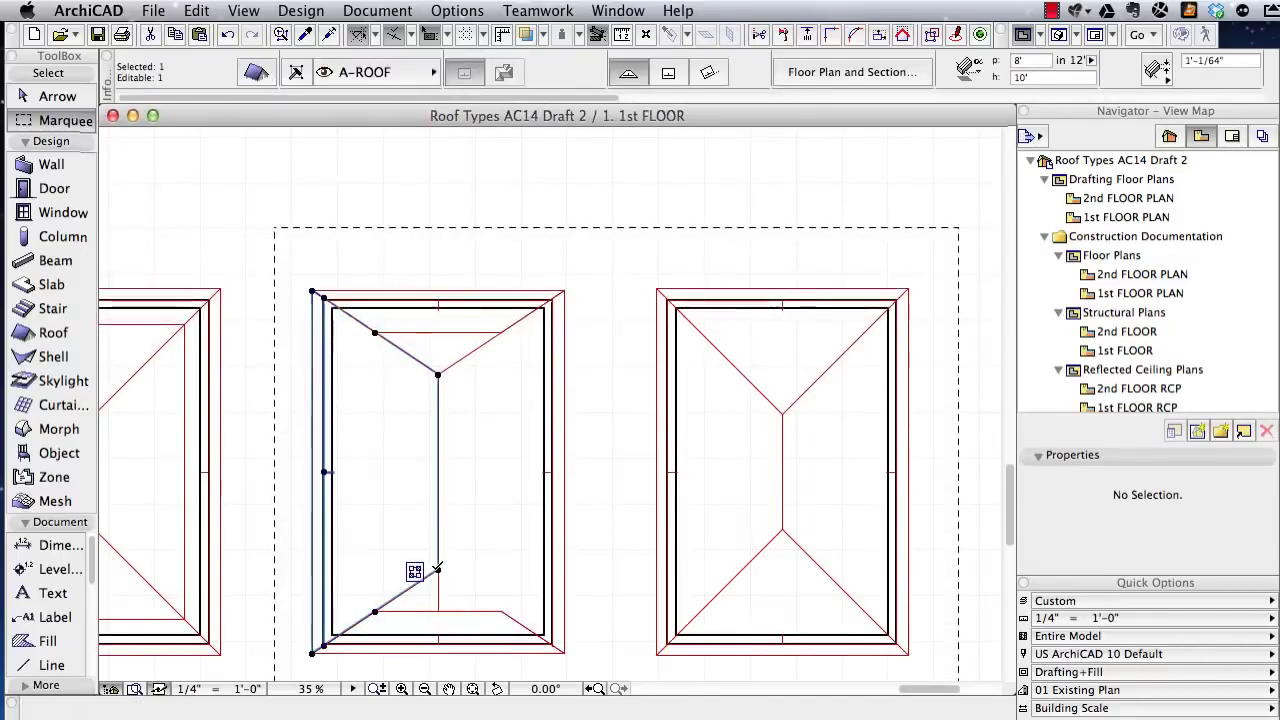
pyautogui.click(437, 569)
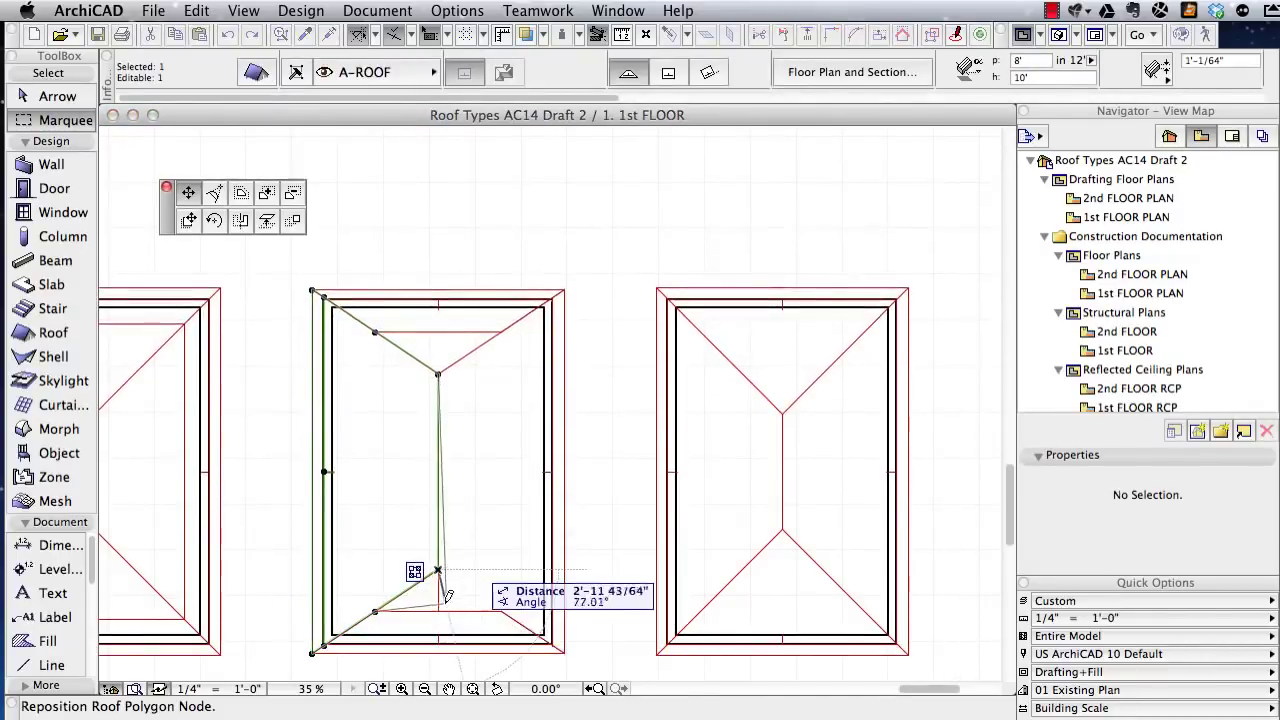
pyautogui.click(437, 611)
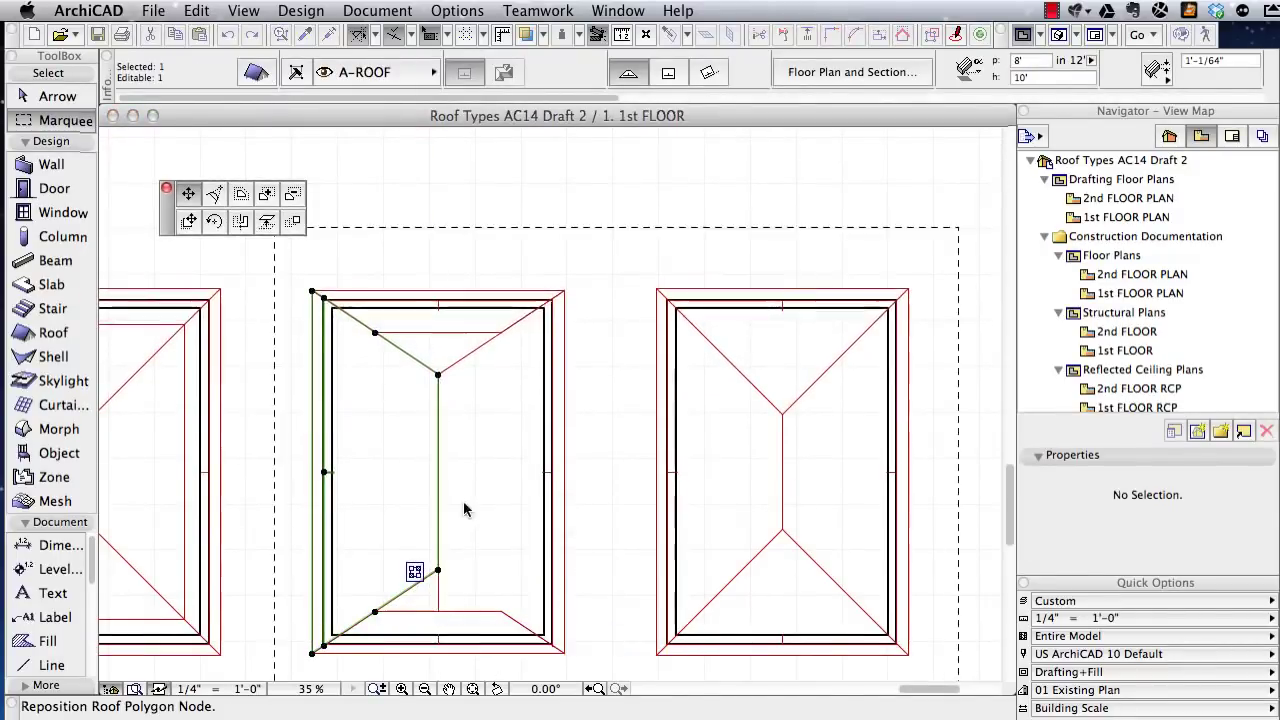
pyautogui.click(437, 372)
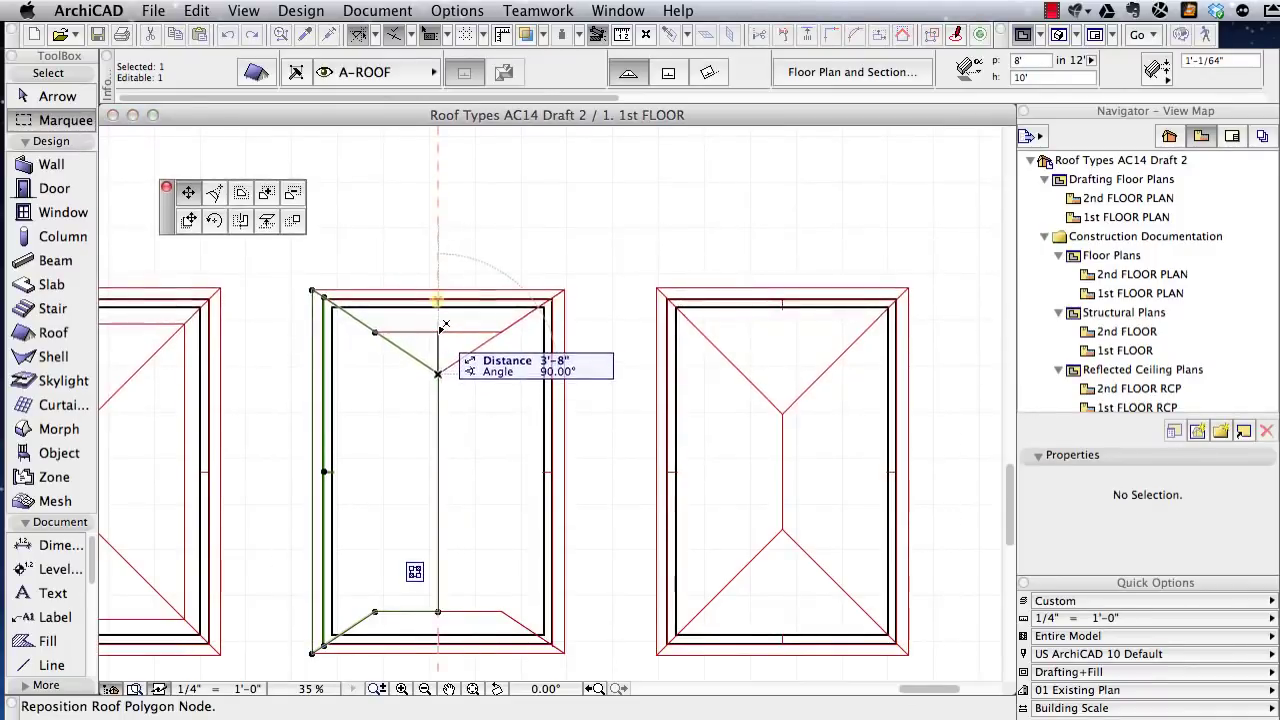
pyautogui.click(444, 326)
pyautogui.press('Escape')
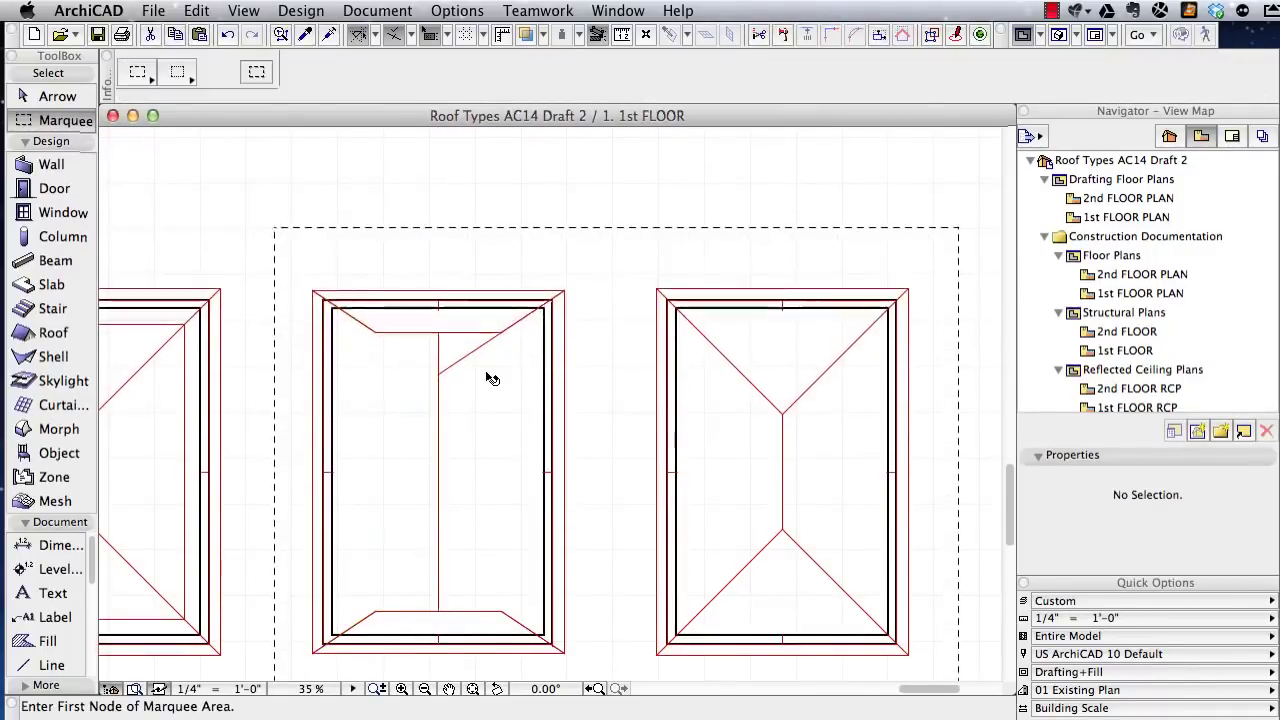
# - Extend the first side plane's remaining ridge corner along the ridge to the far hole's lower edge, and deselect the plane
pyautogui.click(478, 374)
pyautogui.click(437, 372)
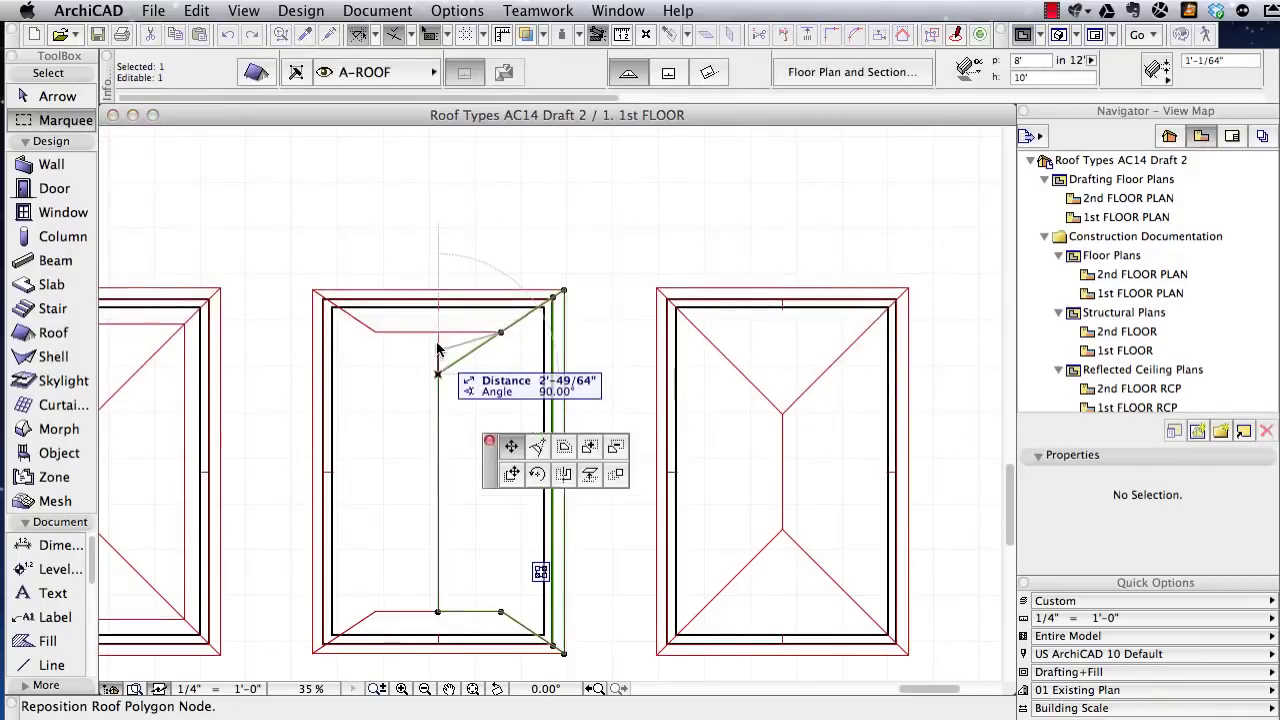
pyautogui.click(440, 326)
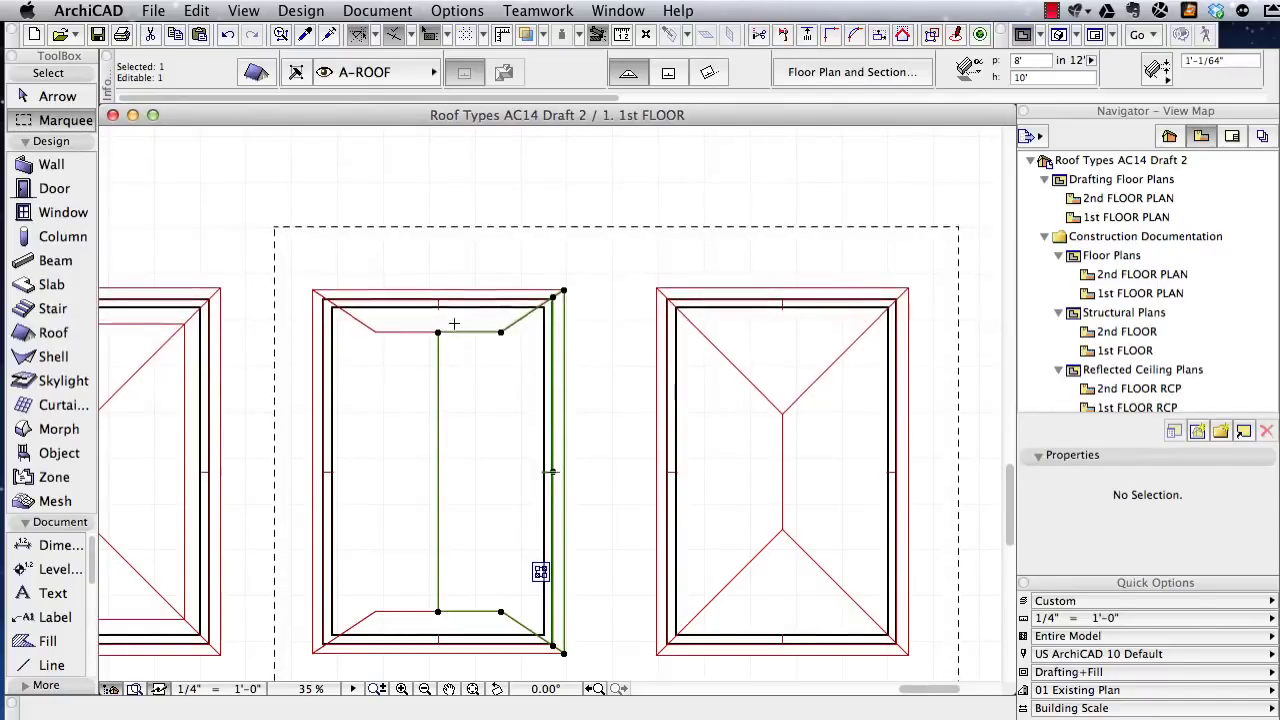
pyautogui.press('Escape')
# - Inspect the extended gablet roof planes and end openings in 3D from several angles
pyautogui.press('F5')
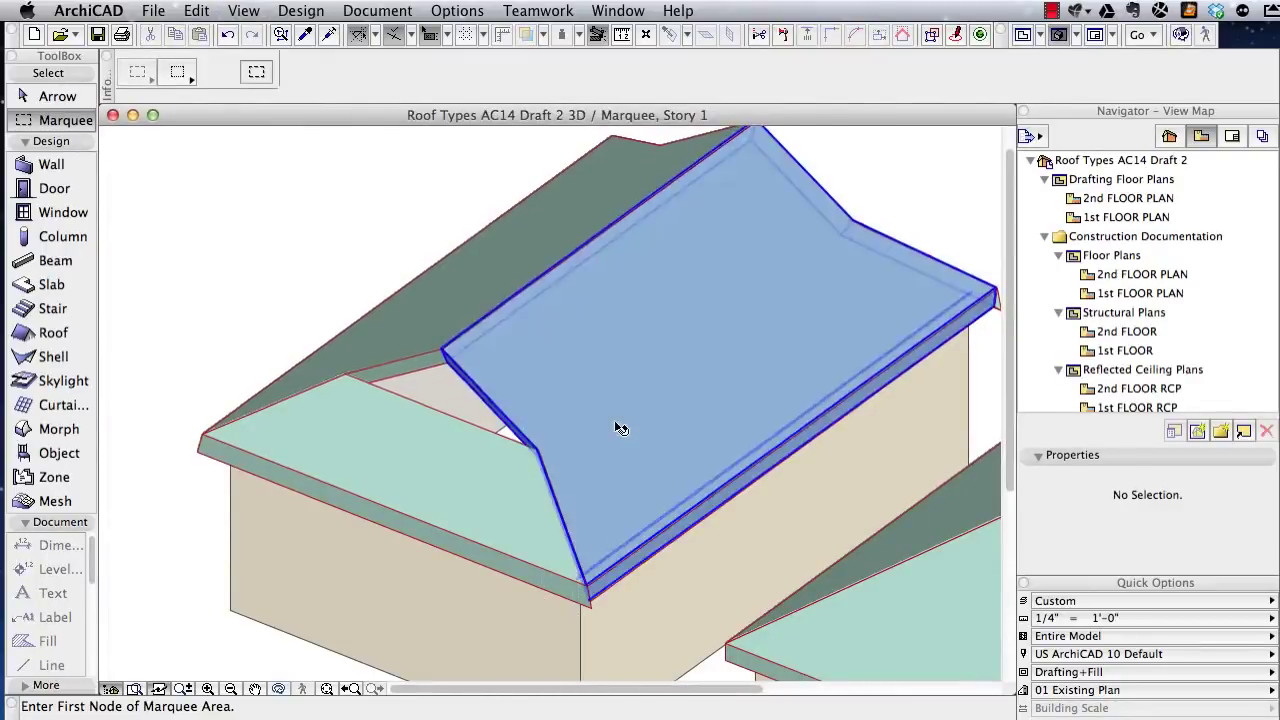
pyautogui.keyDown('shift'); pyautogui.click(523, 400); pyautogui.keyUp('shift')
pyautogui.moveTo(549, 395); pyautogui.dragTo(580, 390)
pyautogui.click(580, 391)
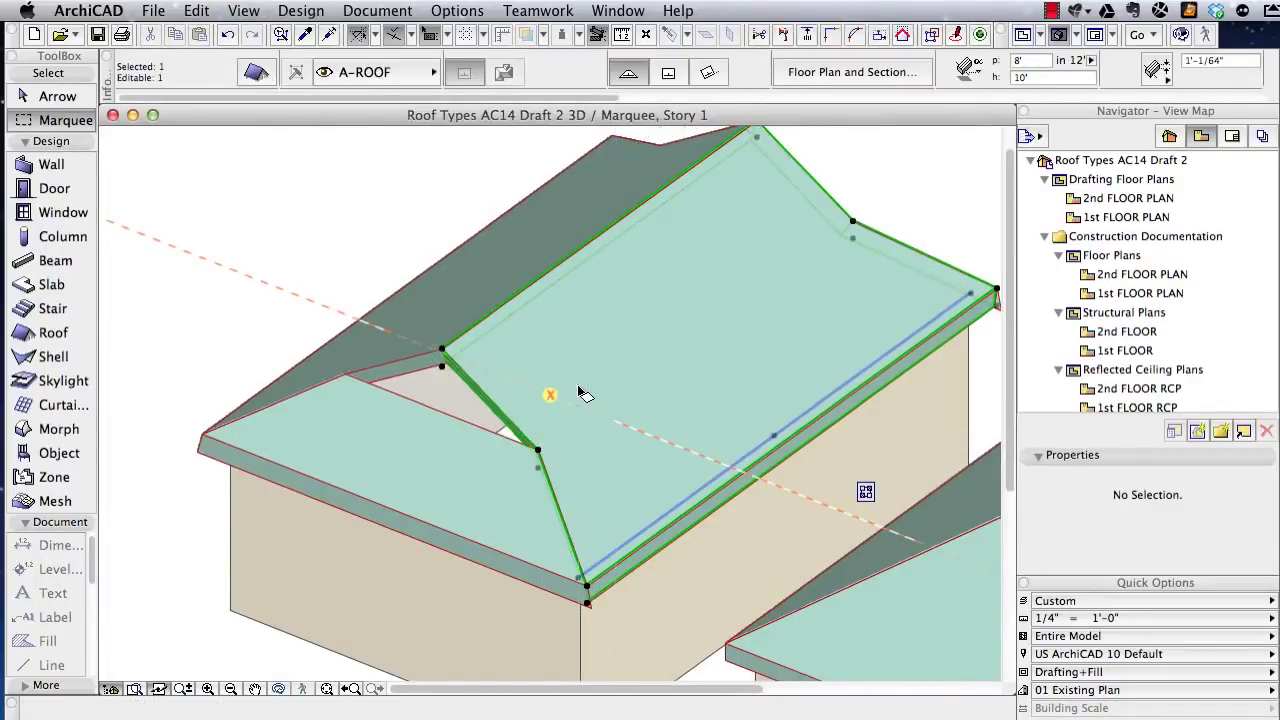
pyautogui.press('Escape')
pyautogui.scroll(4, 560, 389)
pyautogui.scroll(-4, 474, 388)
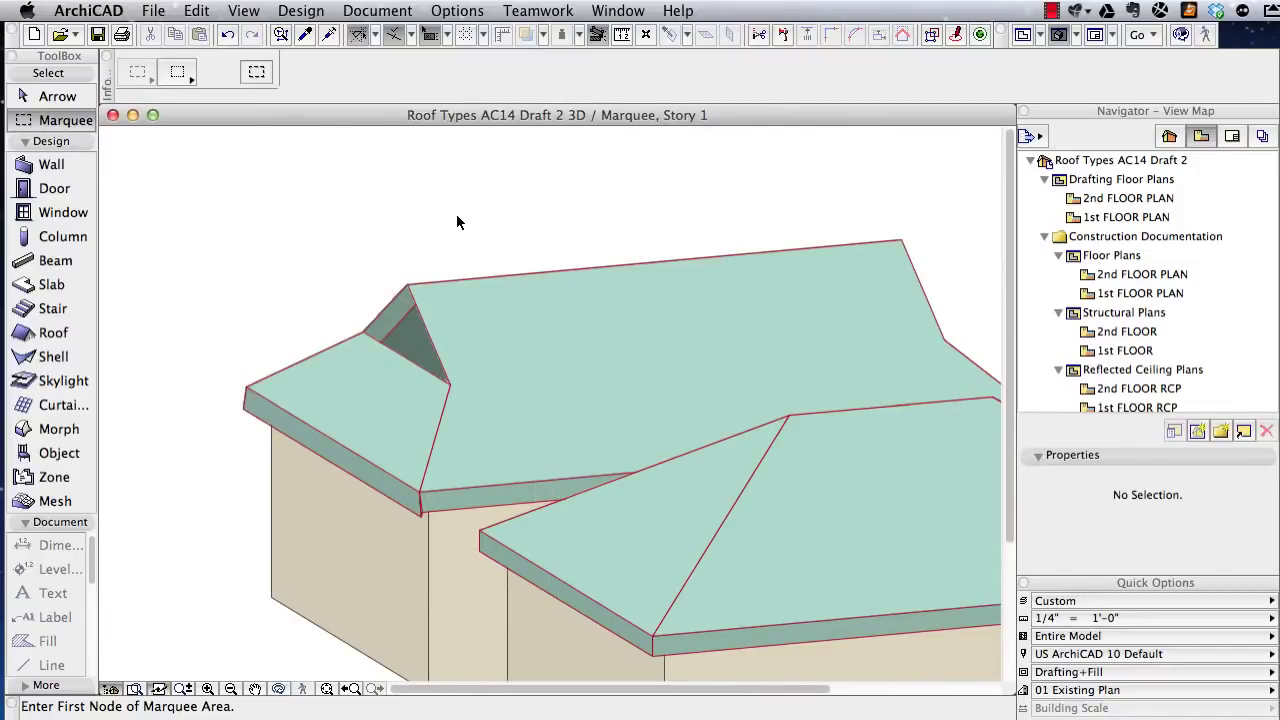
pyautogui.keyDown('shift'); pyautogui.moveTo(458, 217); pyautogui.dragTo(658, 354, button='middle'); pyautogui.keyUp('shift')
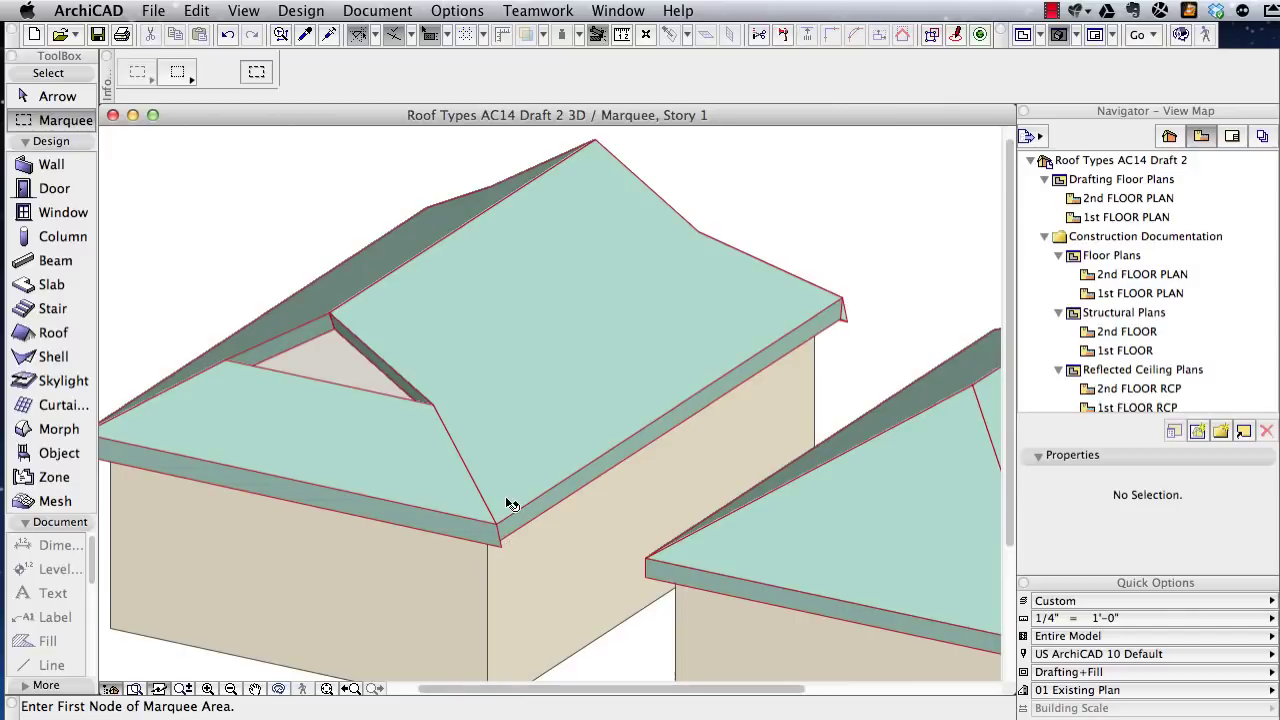
# - Try setting the gablet roof's side plane eave edge angle to Horizontal in the custom edge settings
pyautogui.click(452, 505)
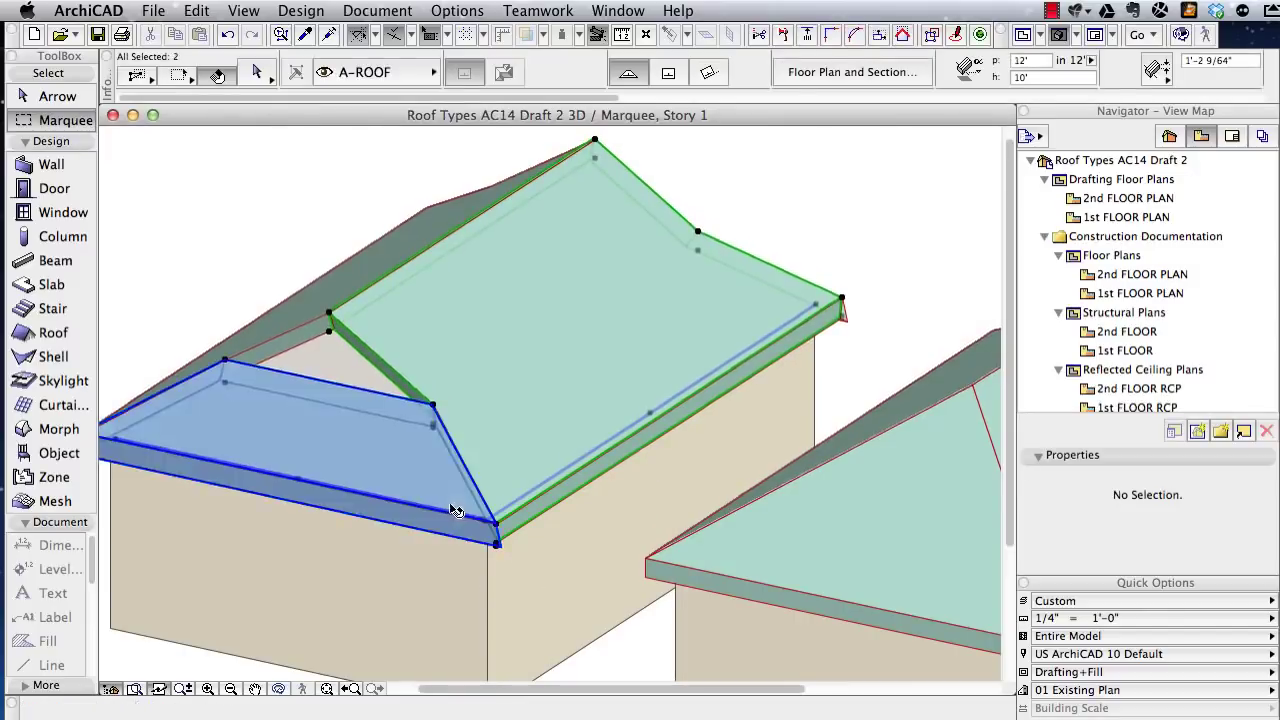
pyautogui.keyDown('shift'); pyautogui.click(452, 510); pyautogui.keyUp('shift')
pyautogui.click(559, 488)
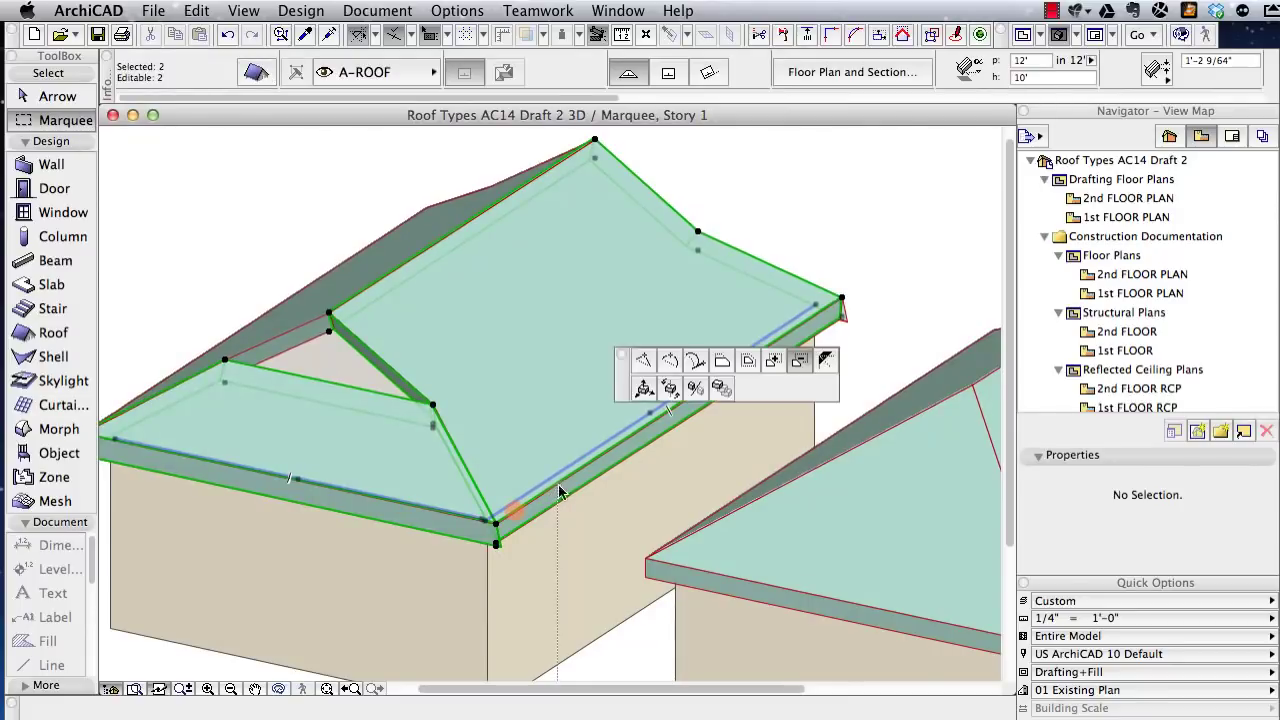
pyautogui.click(806, 366)
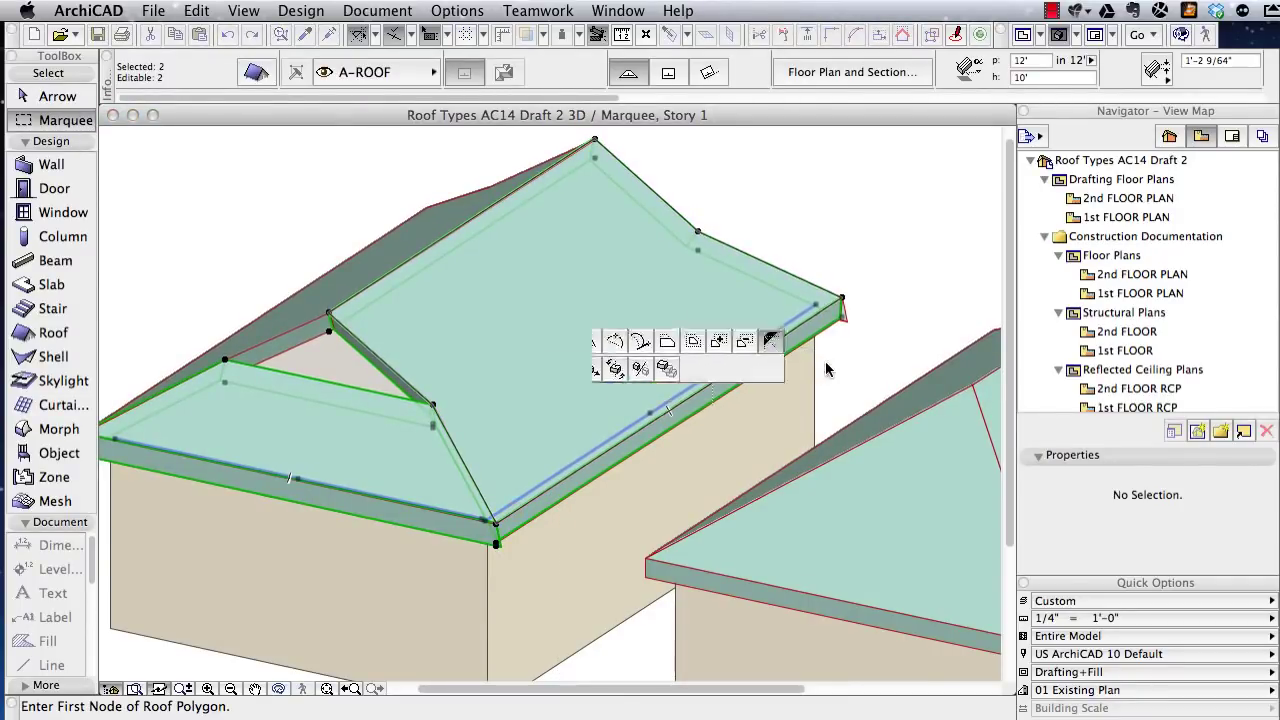
pyautogui.click(857, 334)
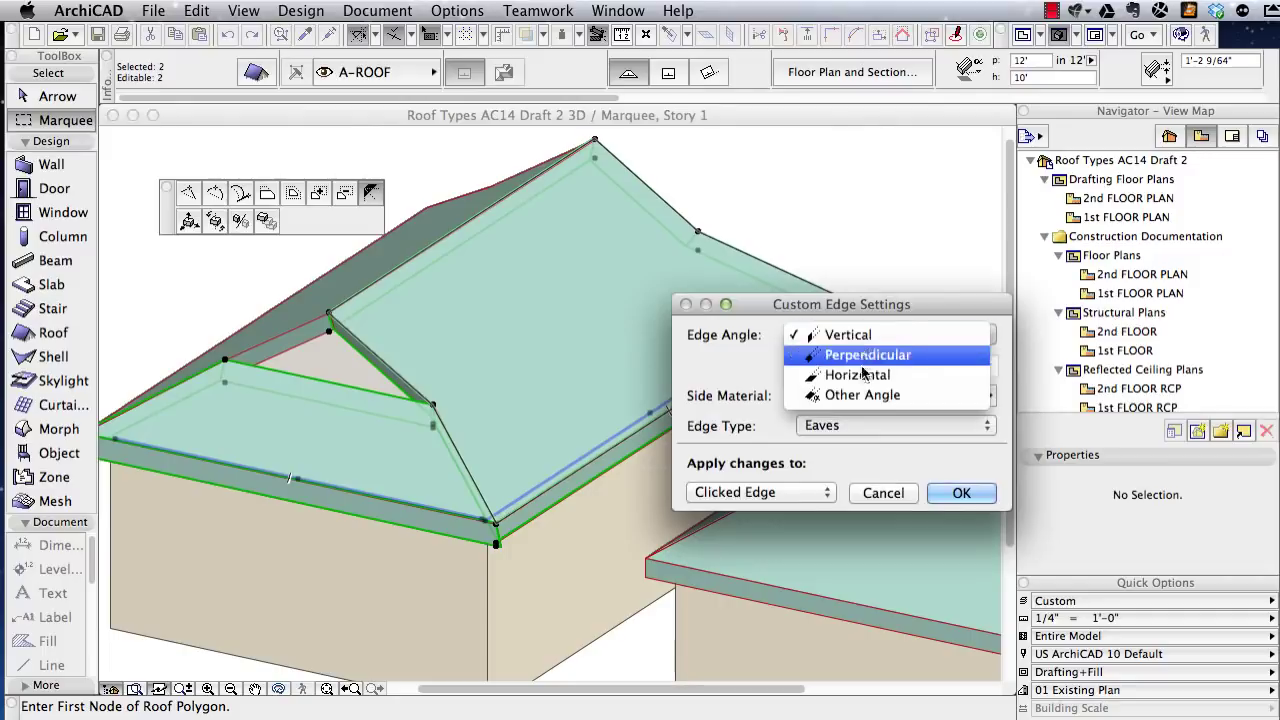
pyautogui.click(857, 371)
pyautogui.click(958, 493)
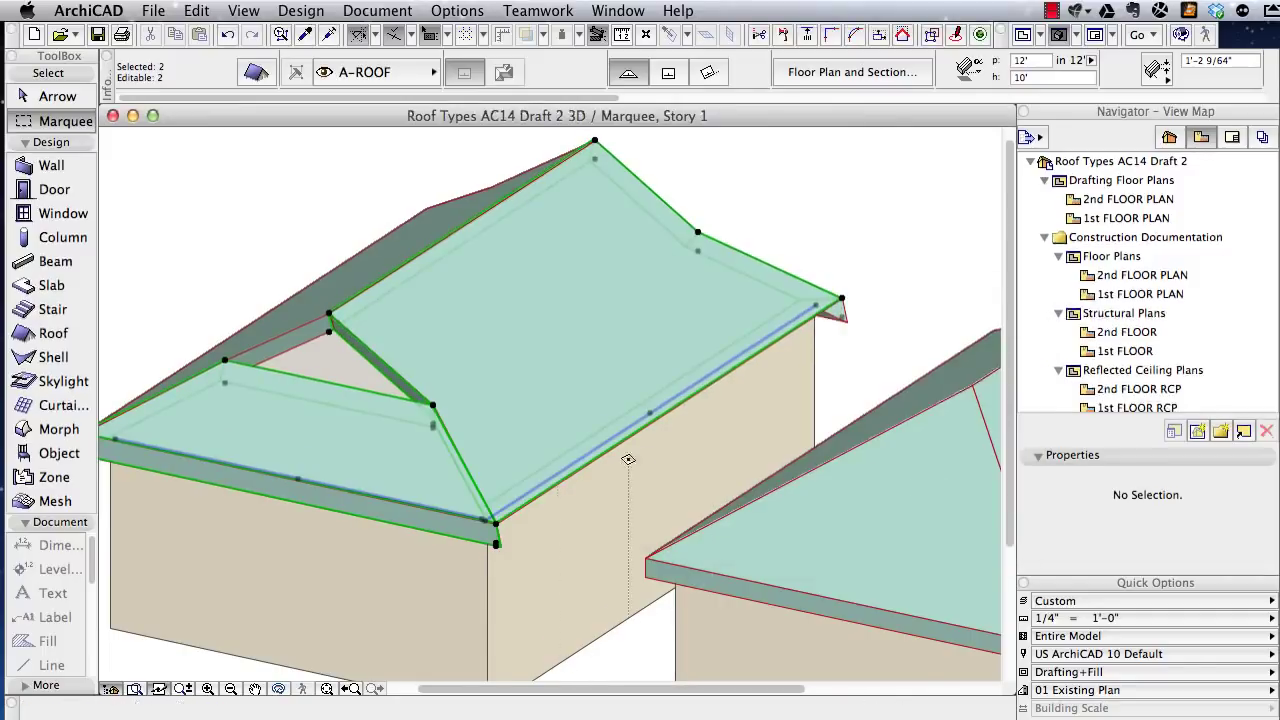
pyautogui.press('Escape')
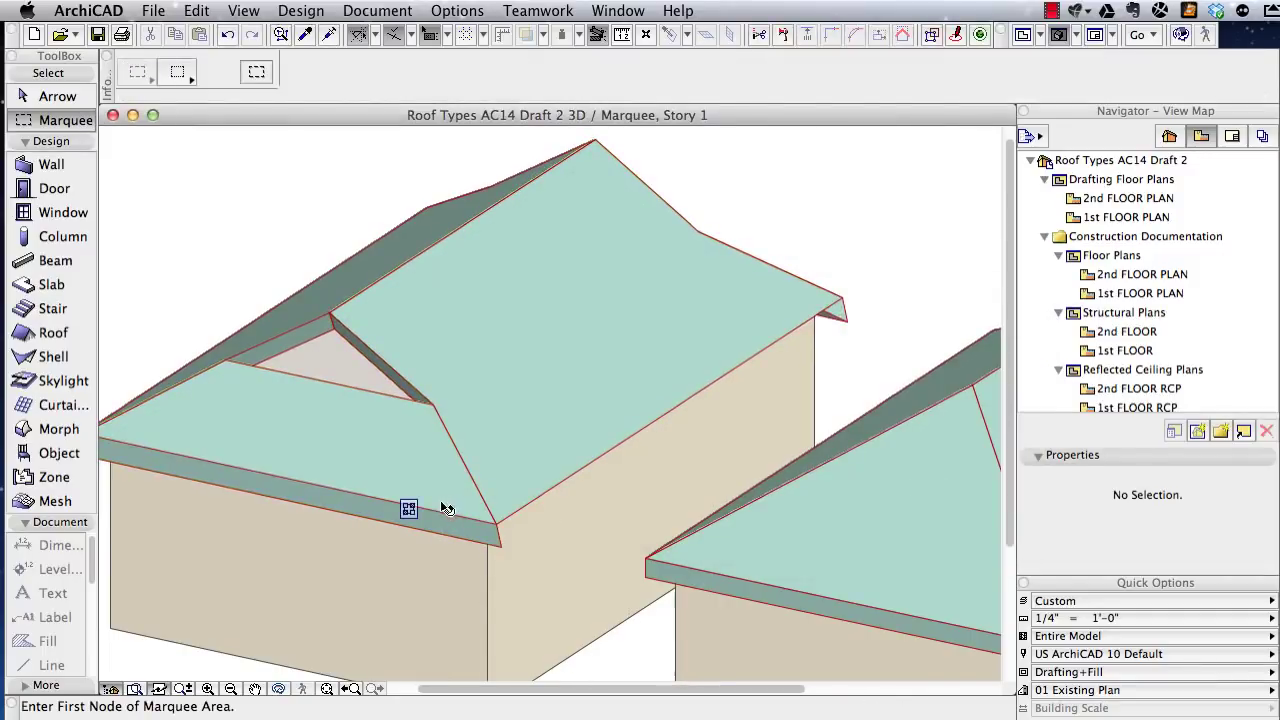
# - Try setting the near-end plane's eave edge angle to Horizontal, and undo both custom eave edge changes
pyautogui.click(441, 506)
pyautogui.click(442, 505)
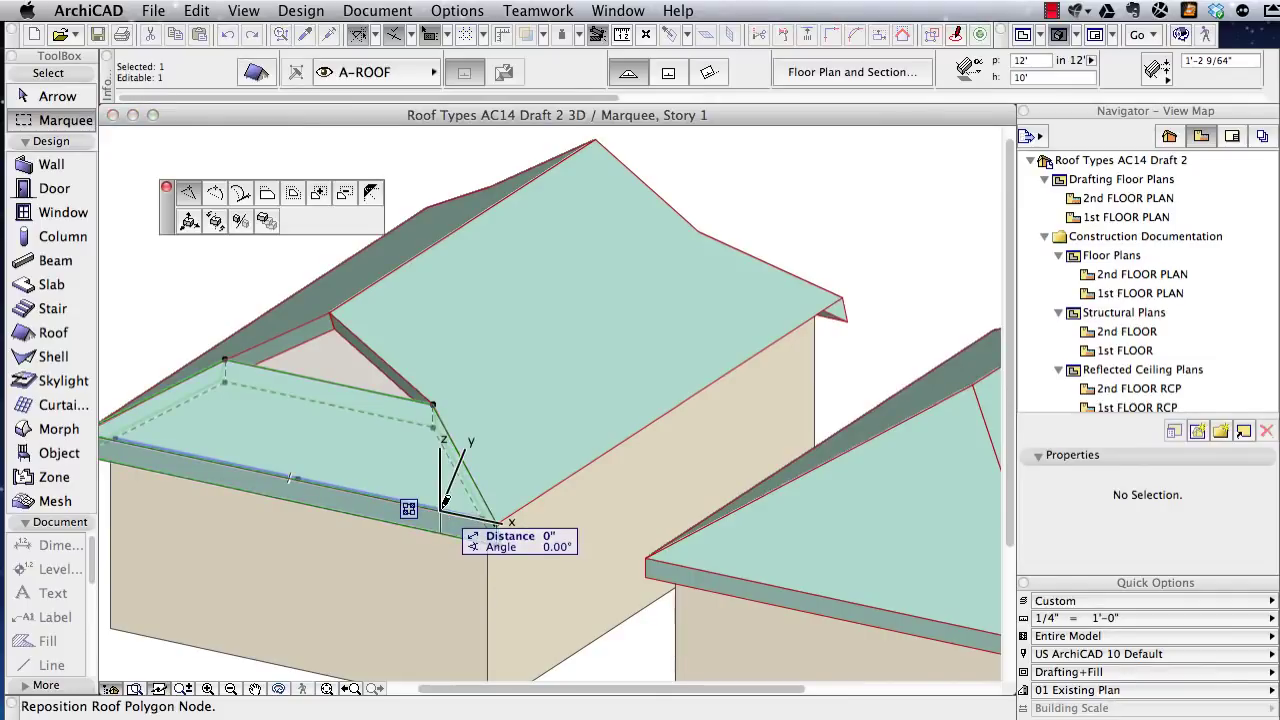
pyautogui.click(443, 505)
pyautogui.click(458, 519)
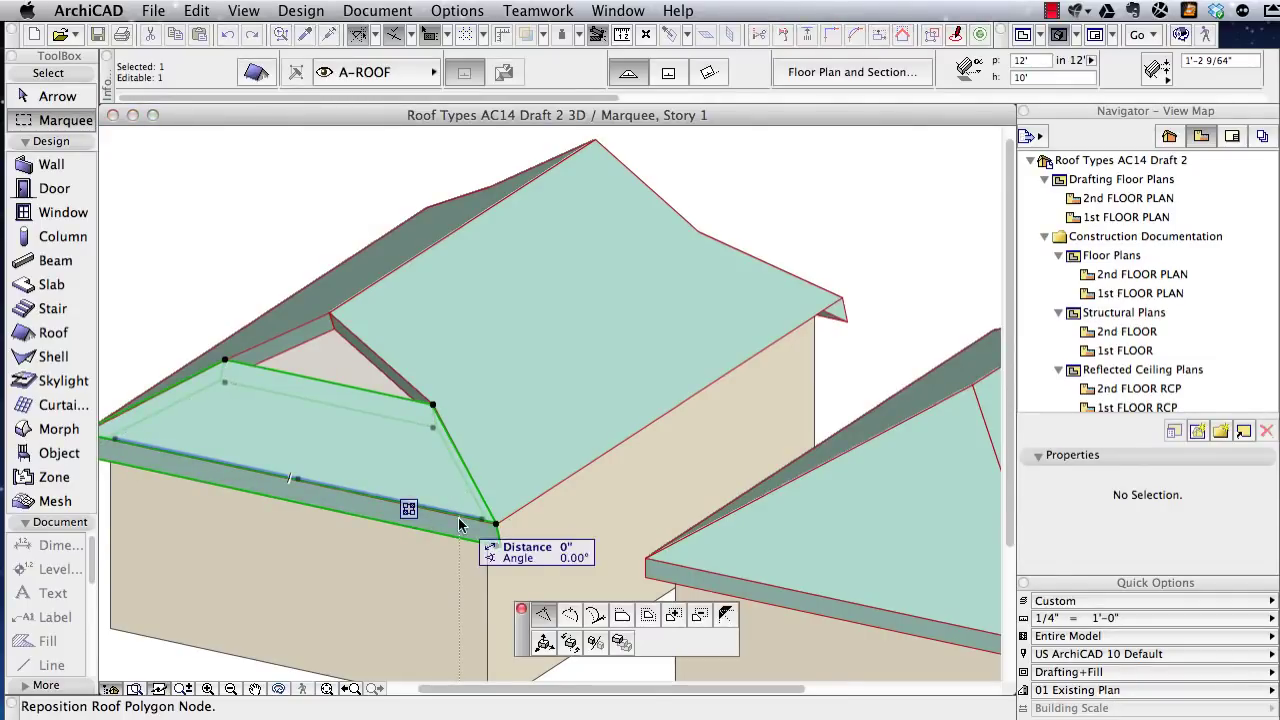
pyautogui.click(708, 600)
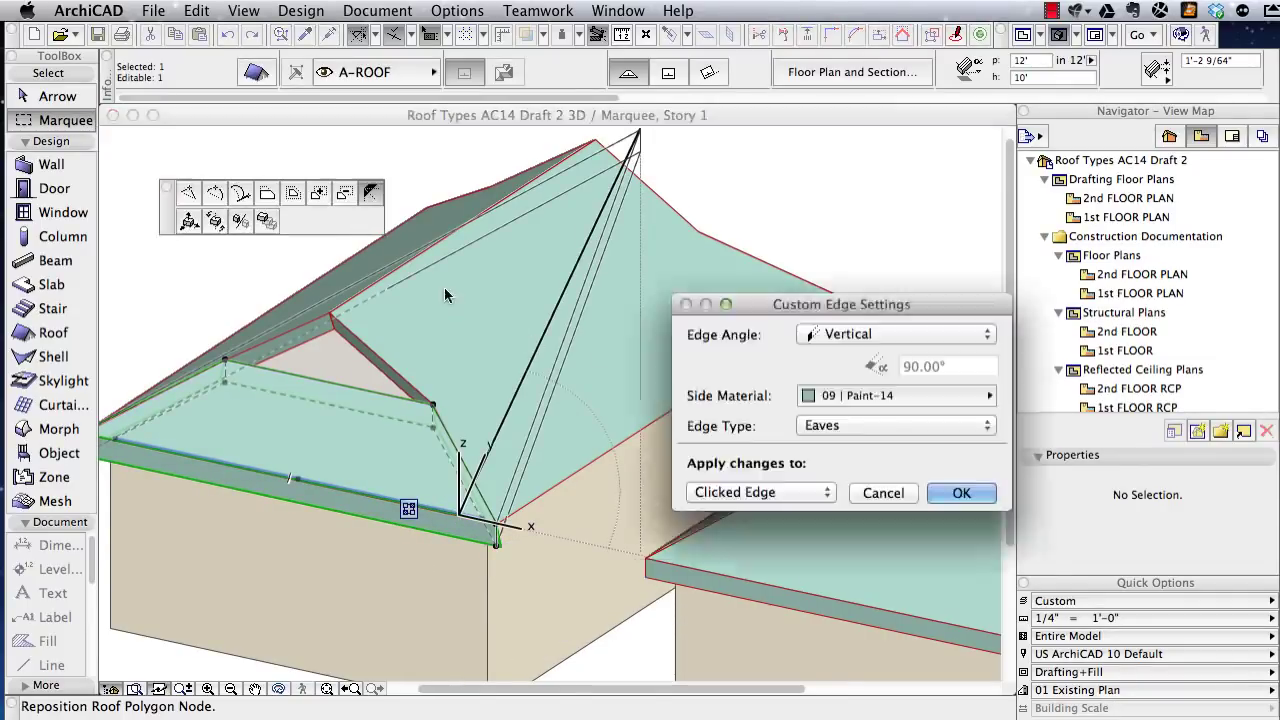
pyautogui.click(910, 341)
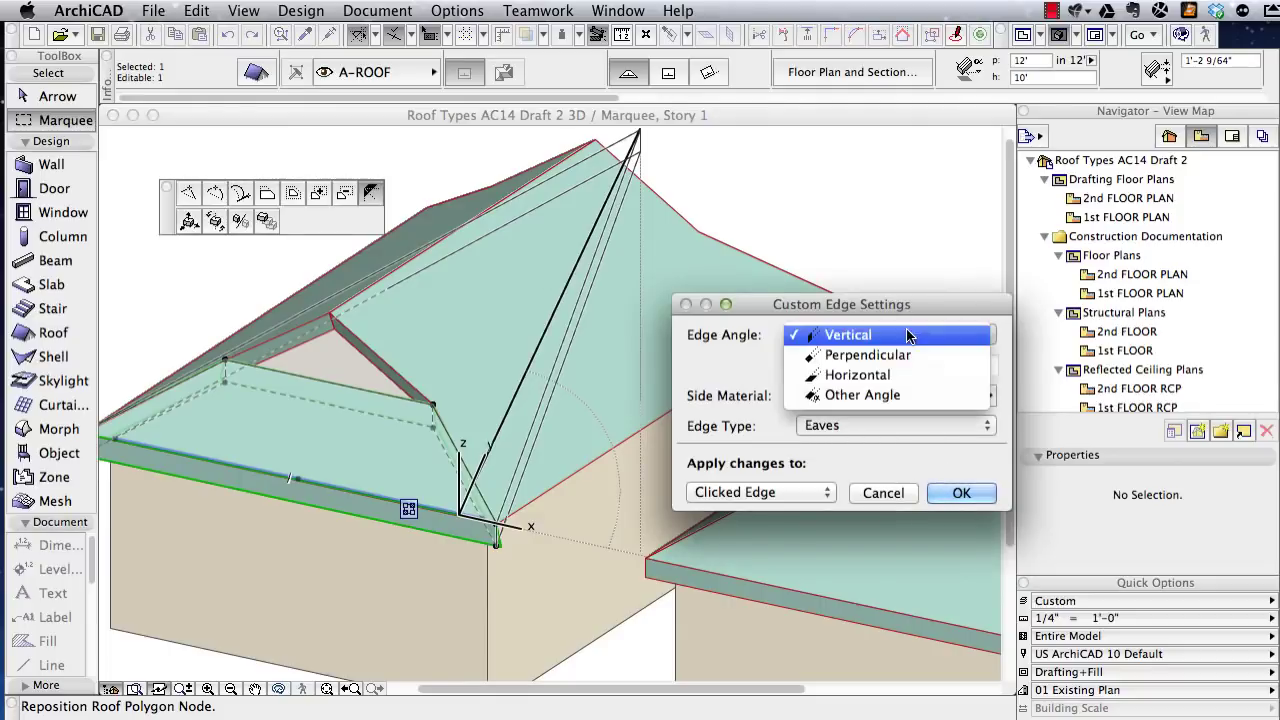
pyautogui.click(895, 382)
pyautogui.click(958, 492)
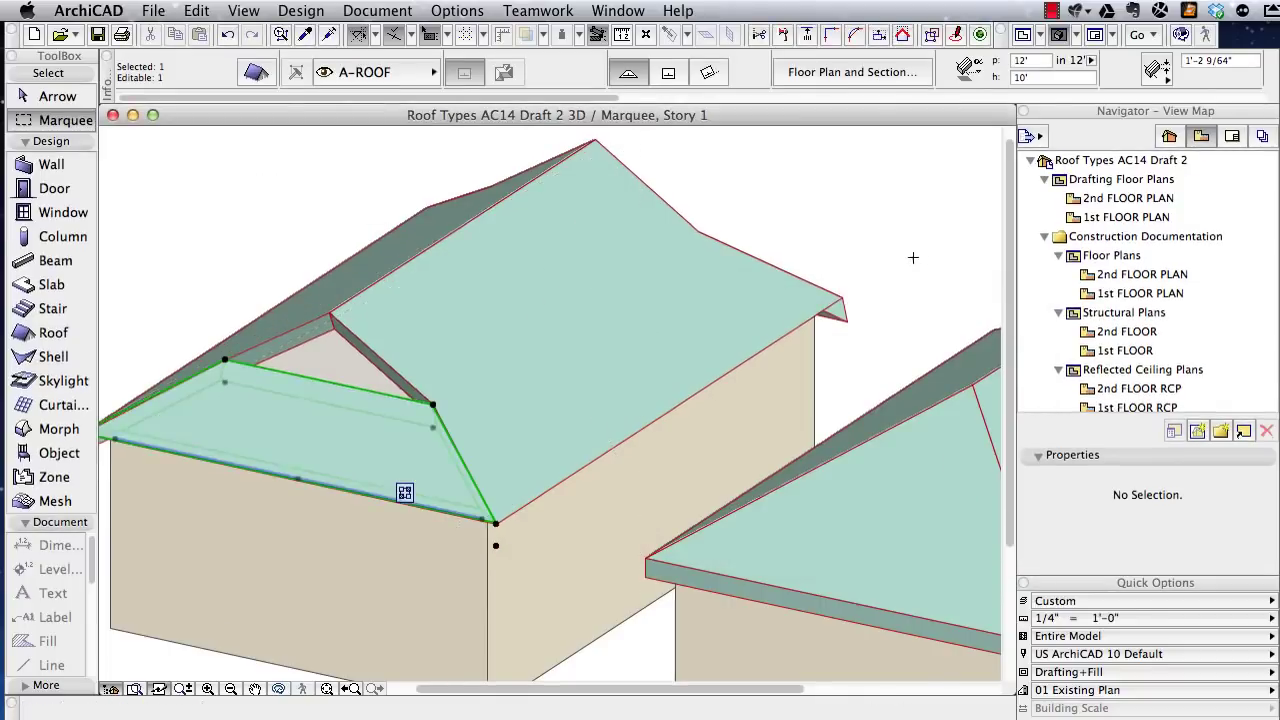
pyautogui.press('Escape')
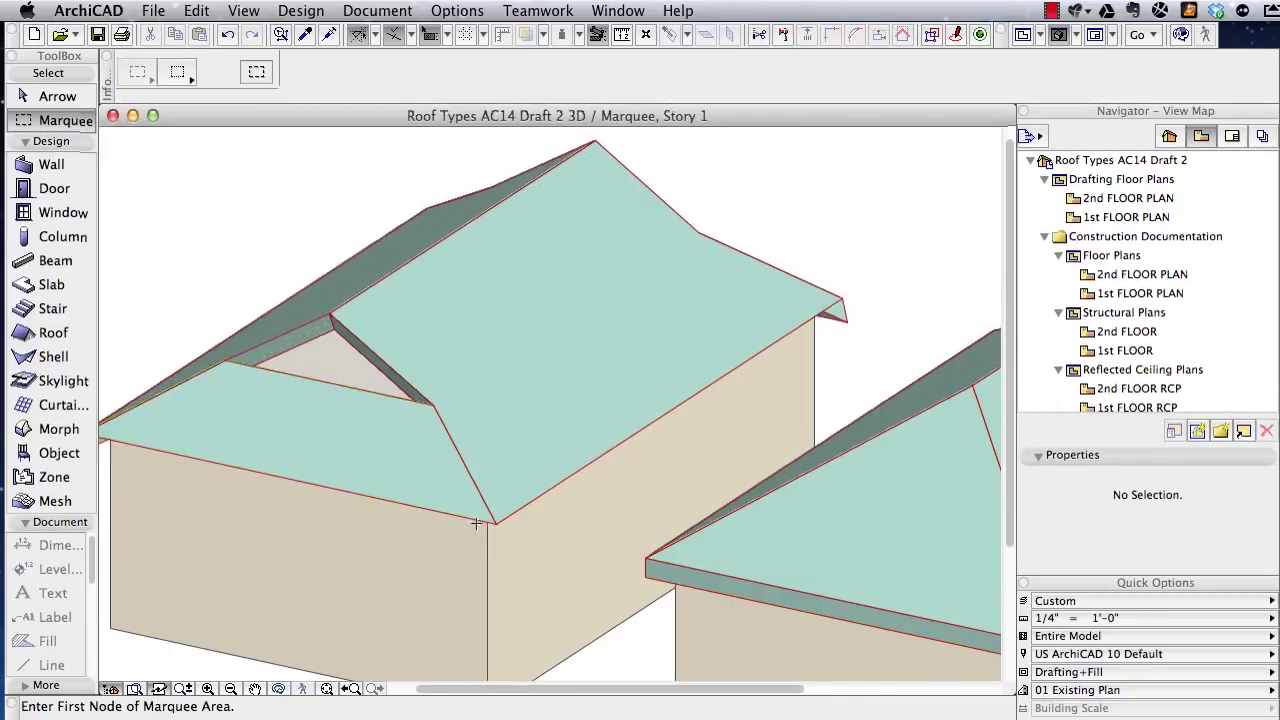
pyautogui.click(539, 500)
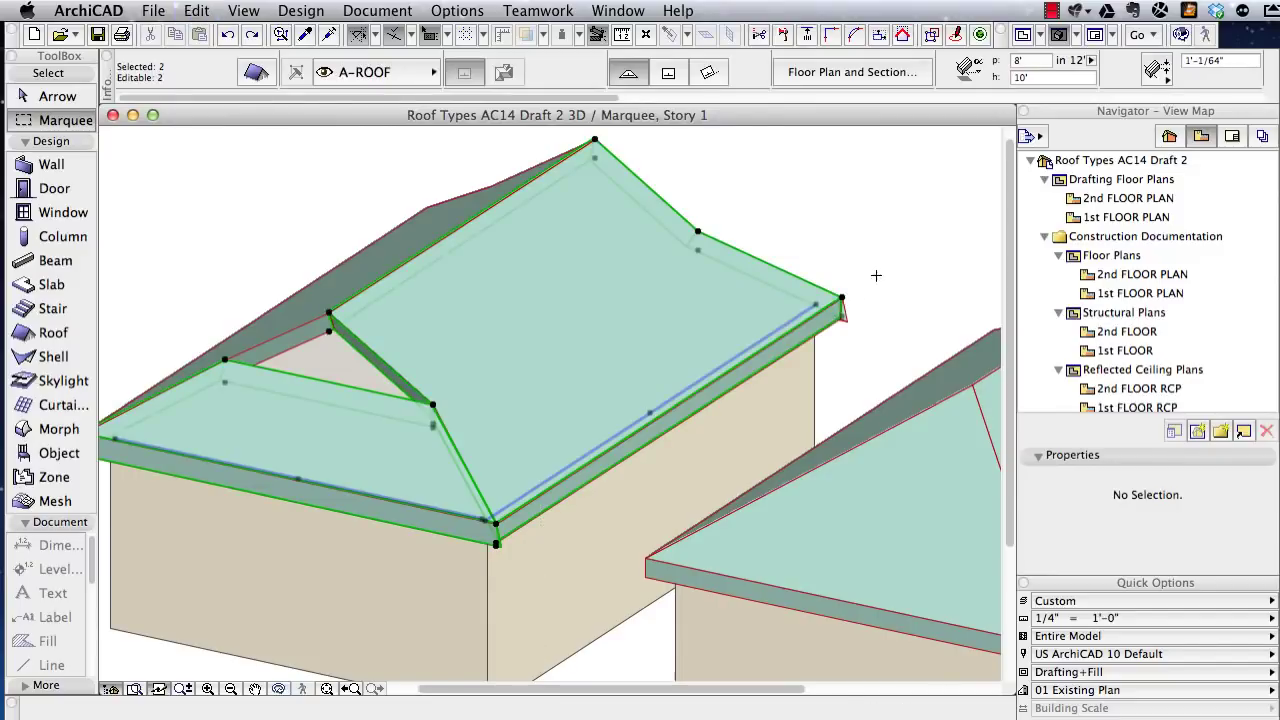
pyautogui.press('Escape')
# - Split the neighbouring building's multi-plane hip roof into single-plane roofs, and clear the selection
pyautogui.scroll(-5, 618, 546)
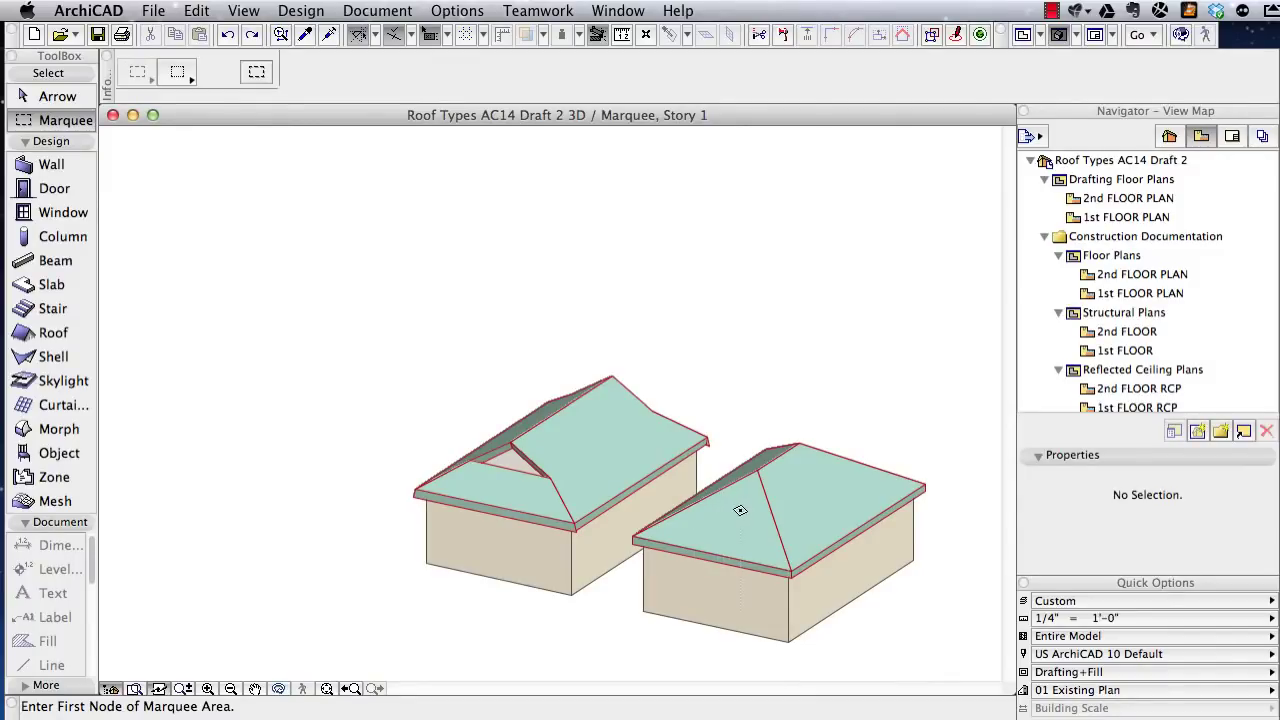
pyautogui.click(740, 511)
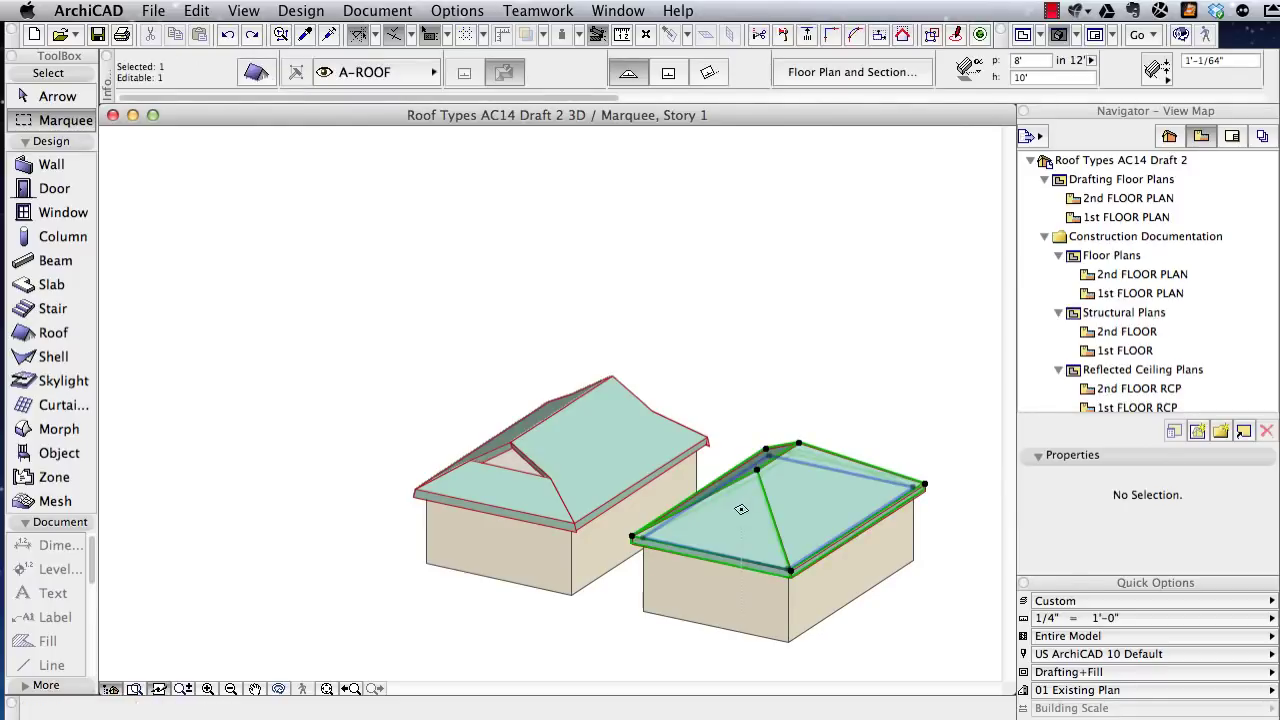
pyautogui.rightClick(741, 513)
pyautogui.click(818, 718)
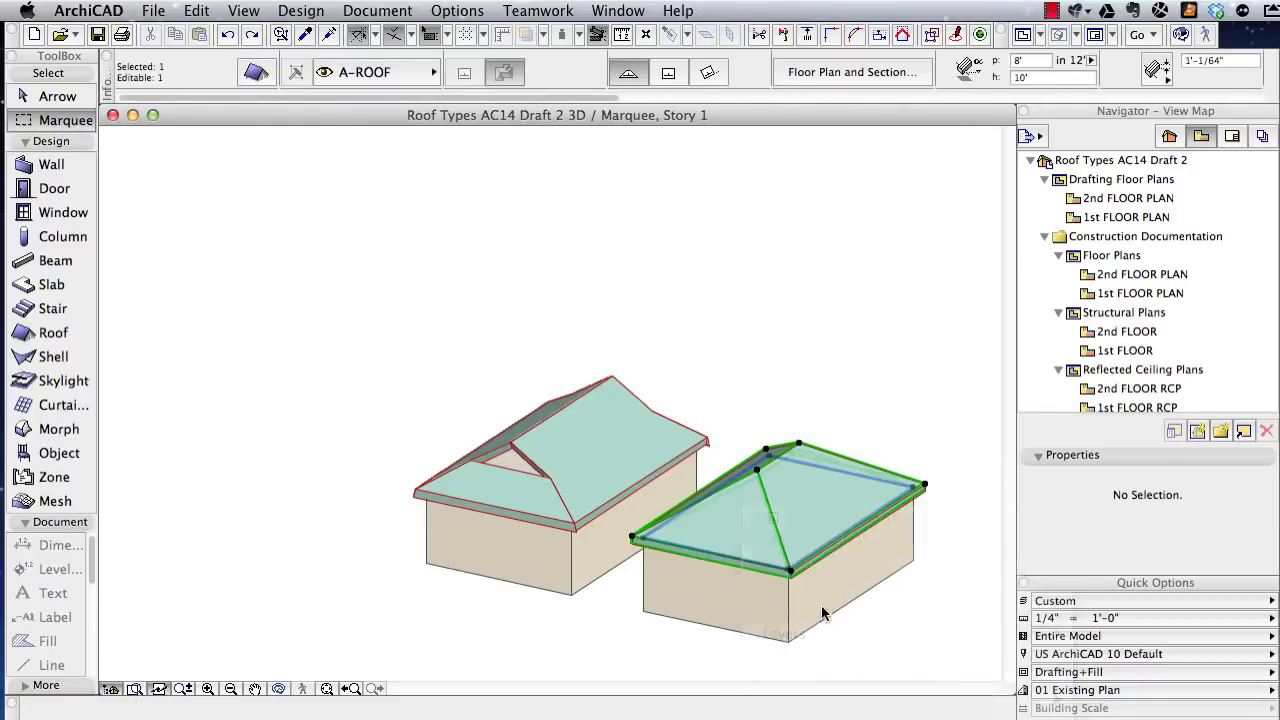
pyautogui.click(790, 354)
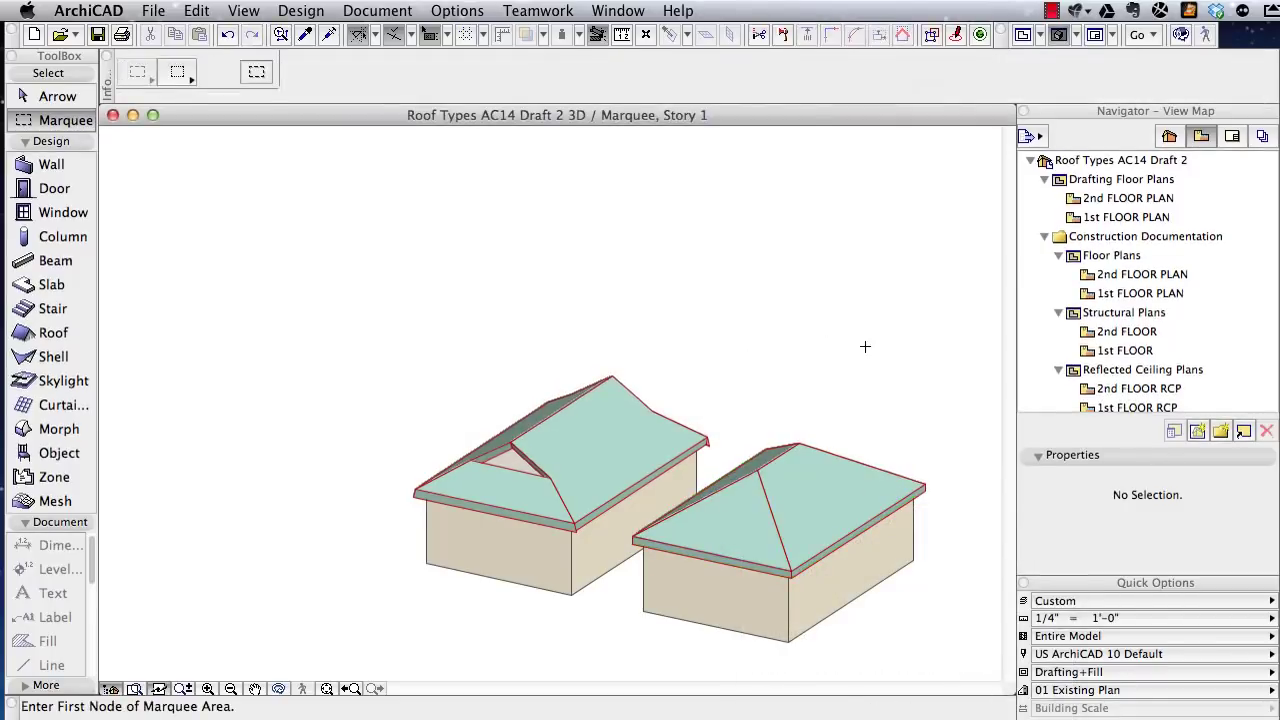
# - In the 1st floor plan, move the split hip roof's lower end plane outward along the ridge direction by about 6'-8"
pyautogui.press('F2')
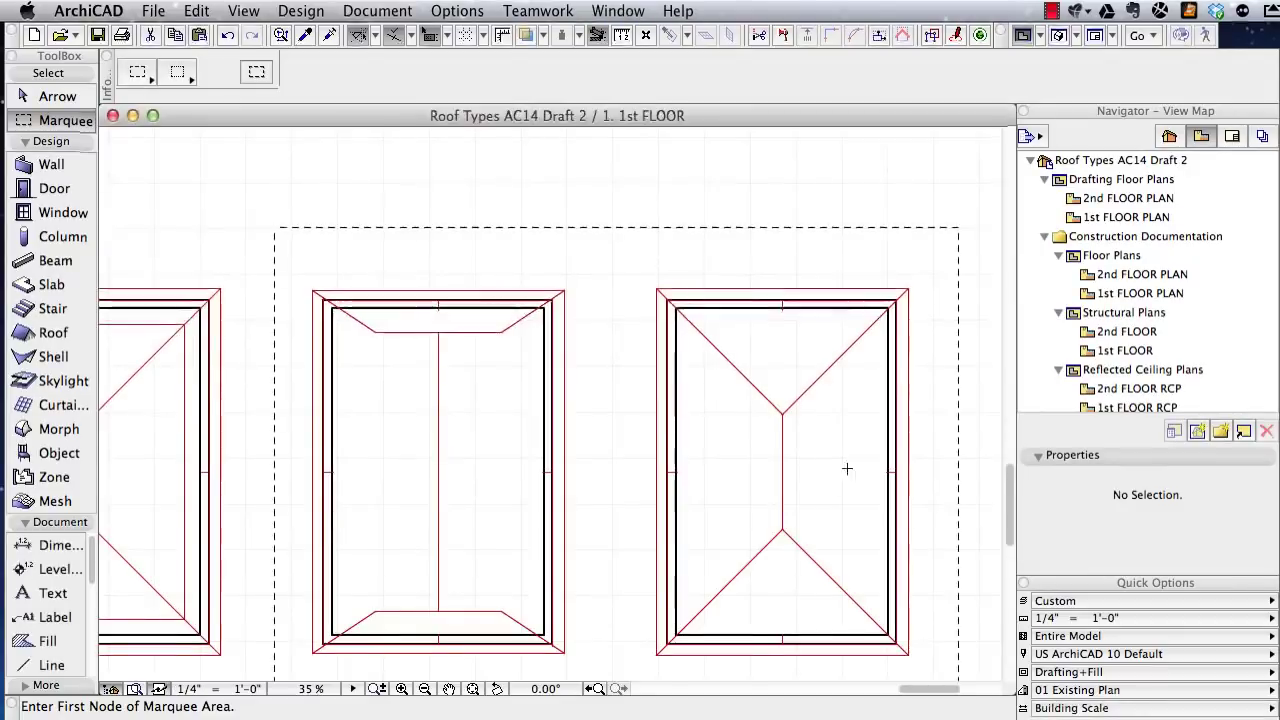
pyautogui.click(809, 599)
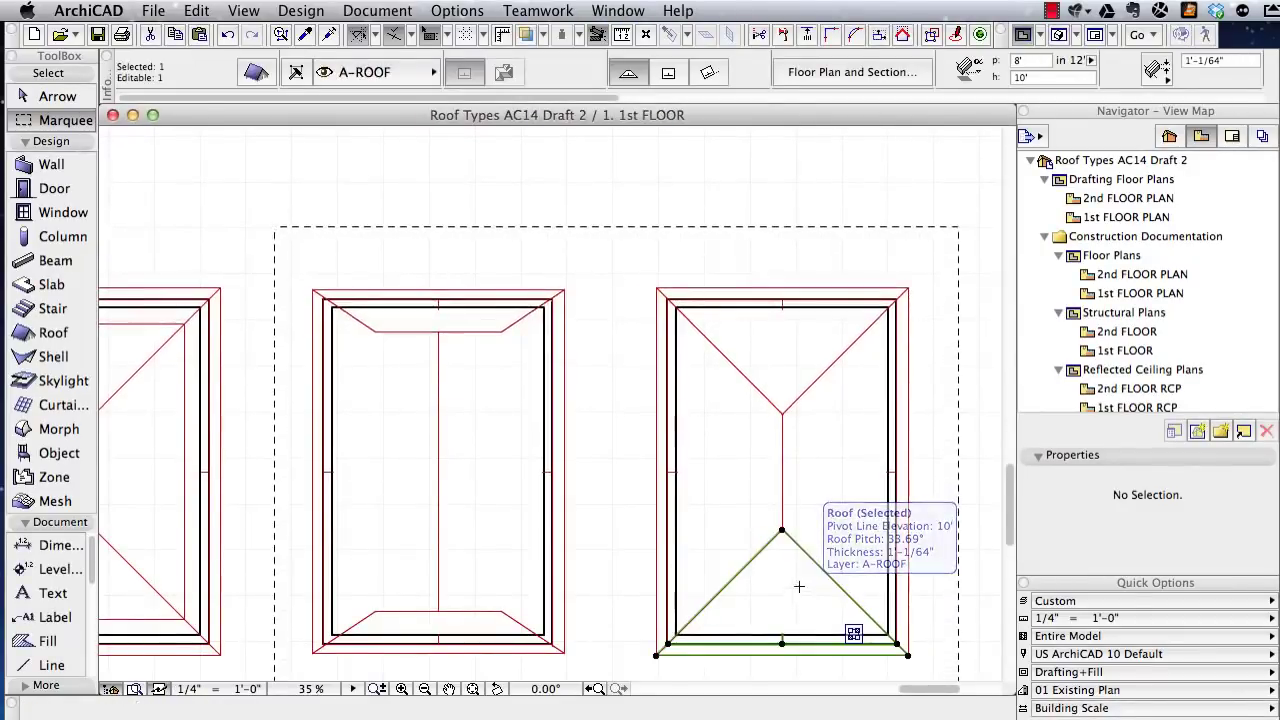
pyautogui.press('super+d')
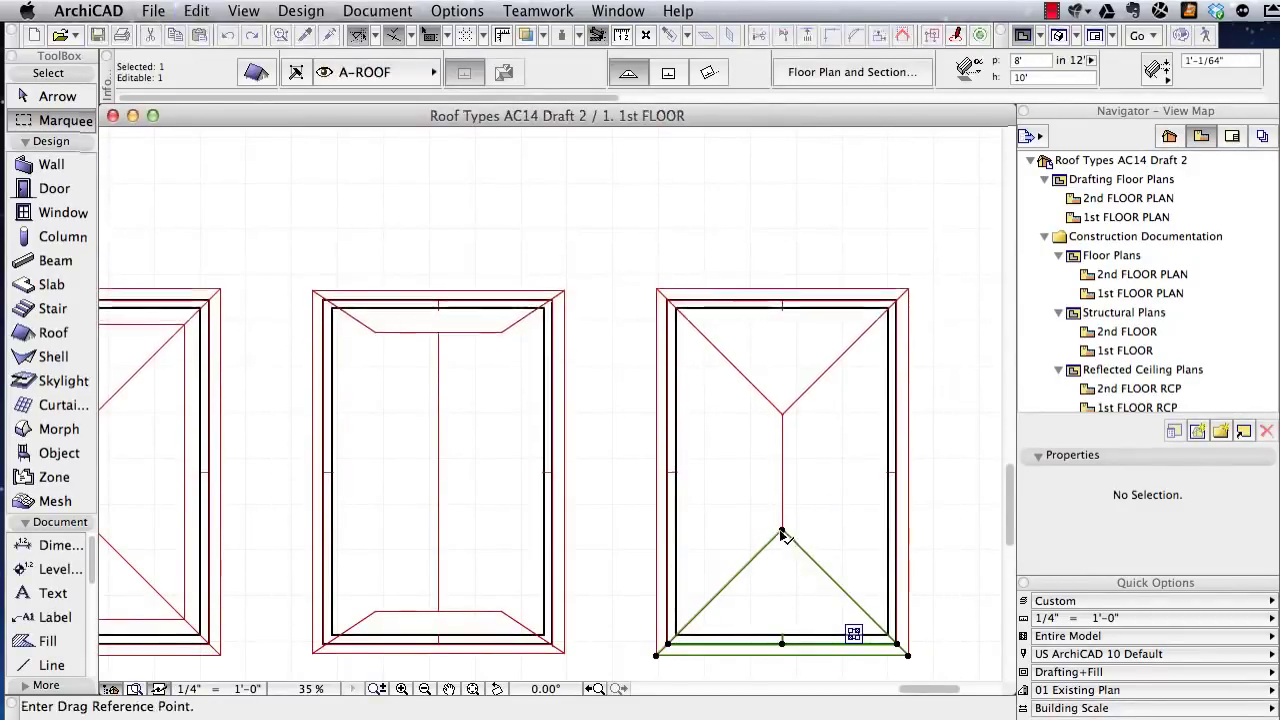
pyautogui.click(781, 531)
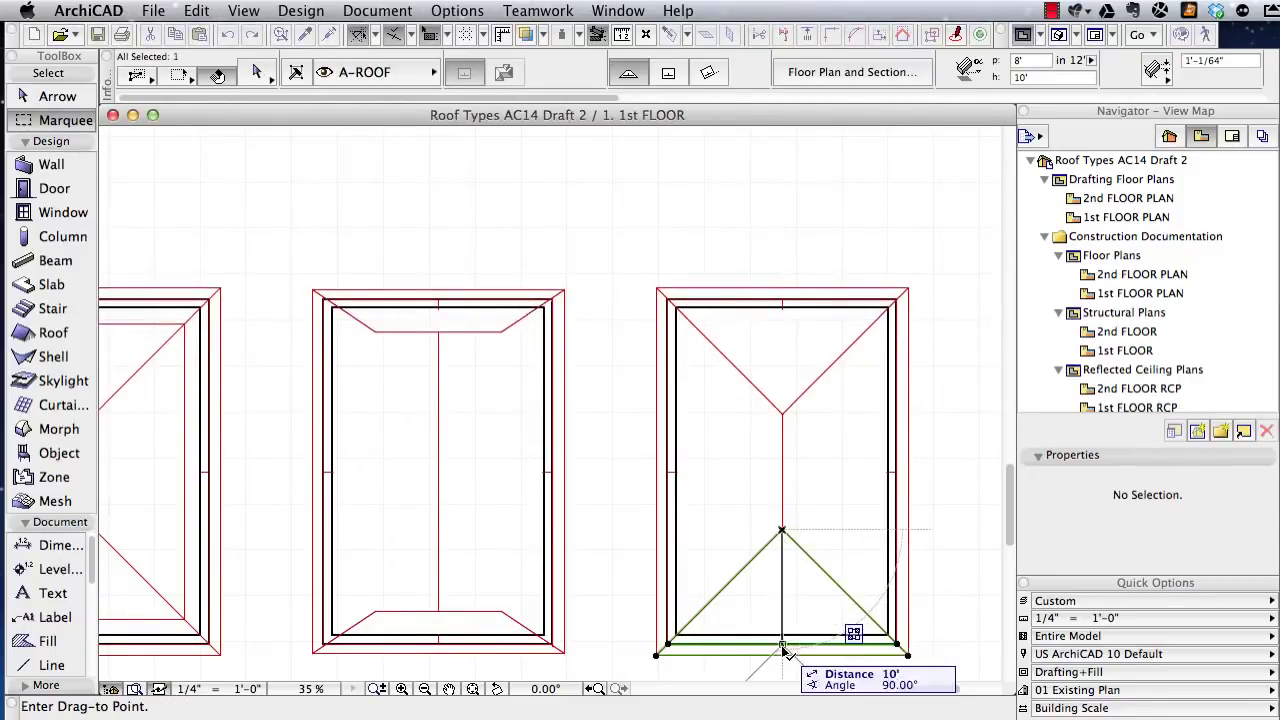
pyautogui.click(782, 607)
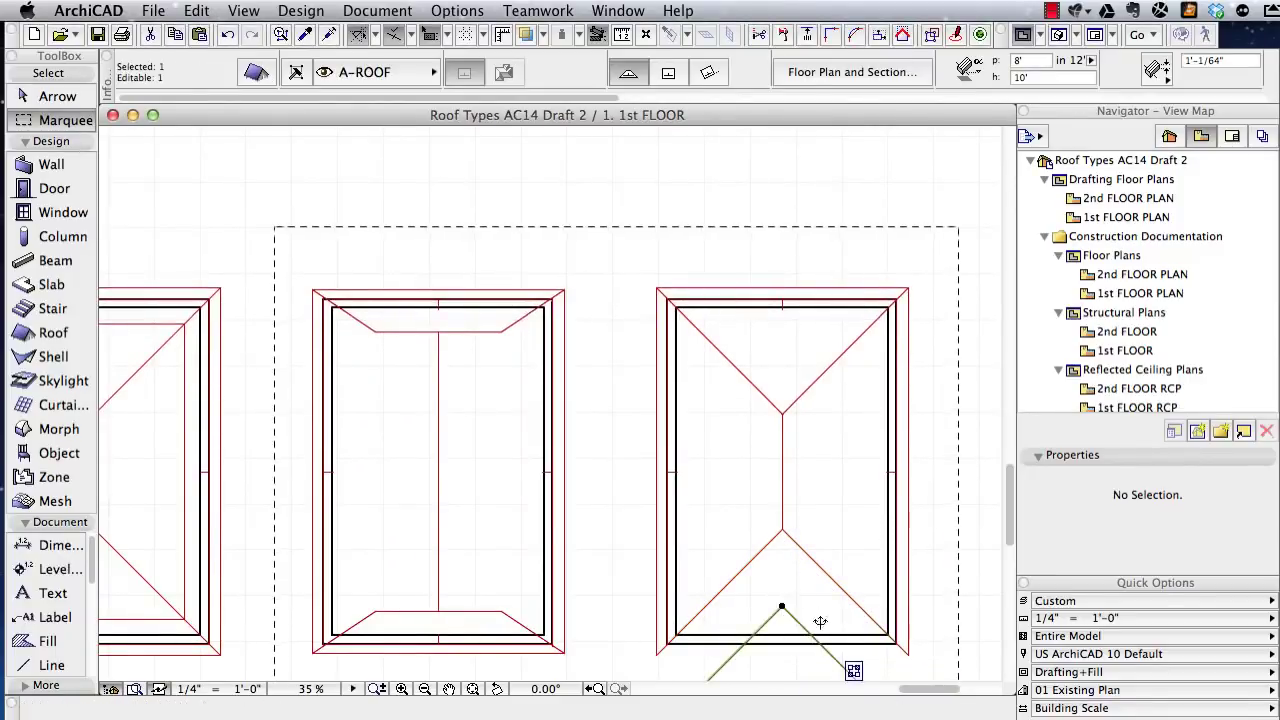
# - Split the moved end plane along the building's original eave line, and clear the selection
pyautogui.click(785, 35)
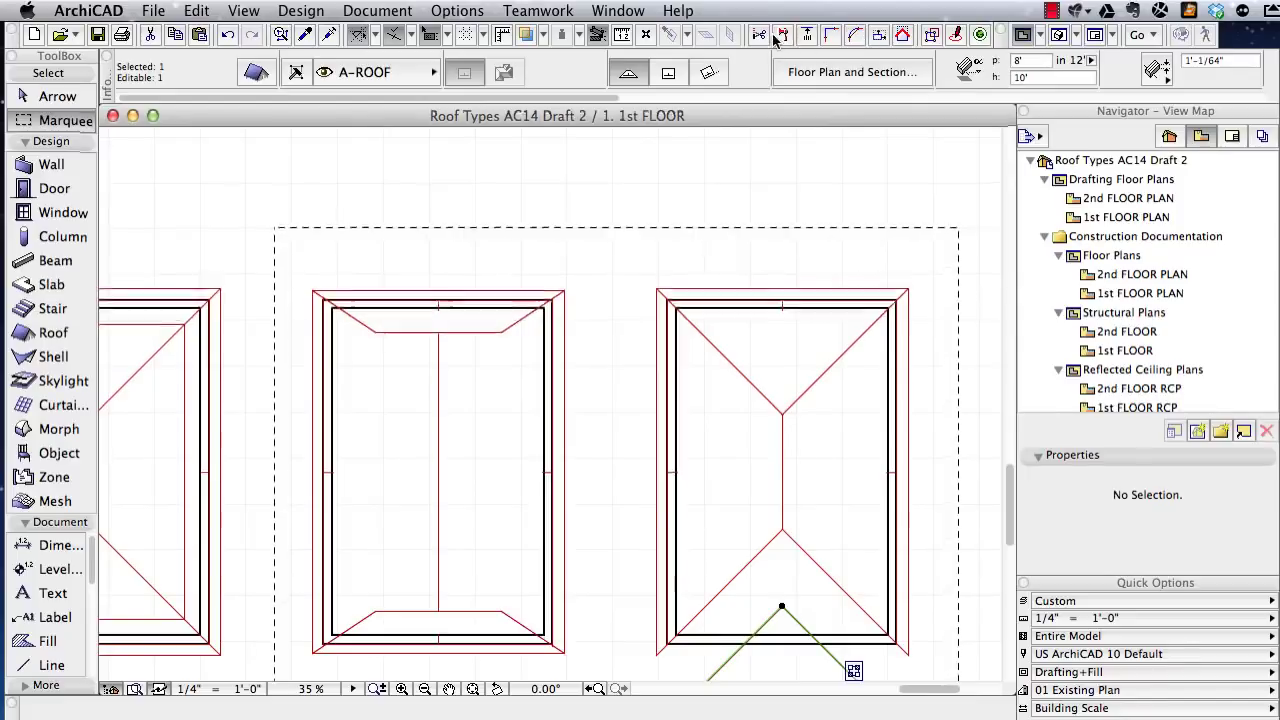
pyautogui.click(660, 648)
pyautogui.click(893, 655)
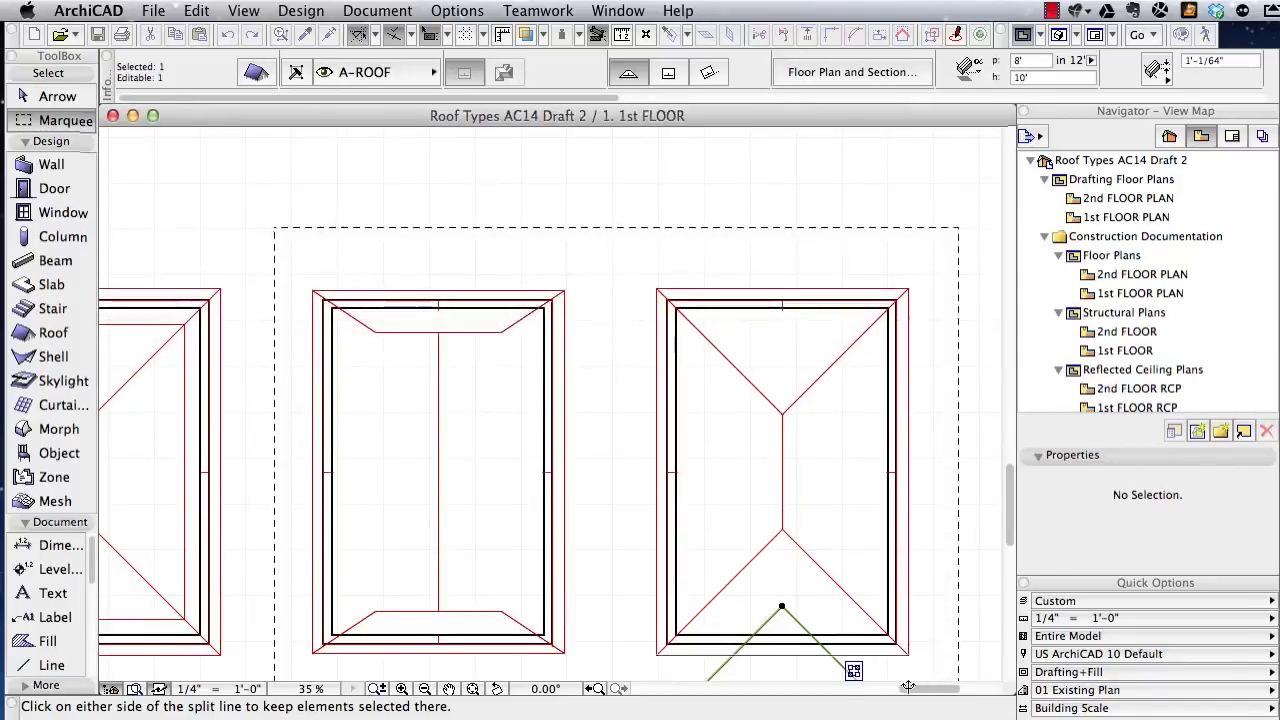
pyautogui.click(907, 677)
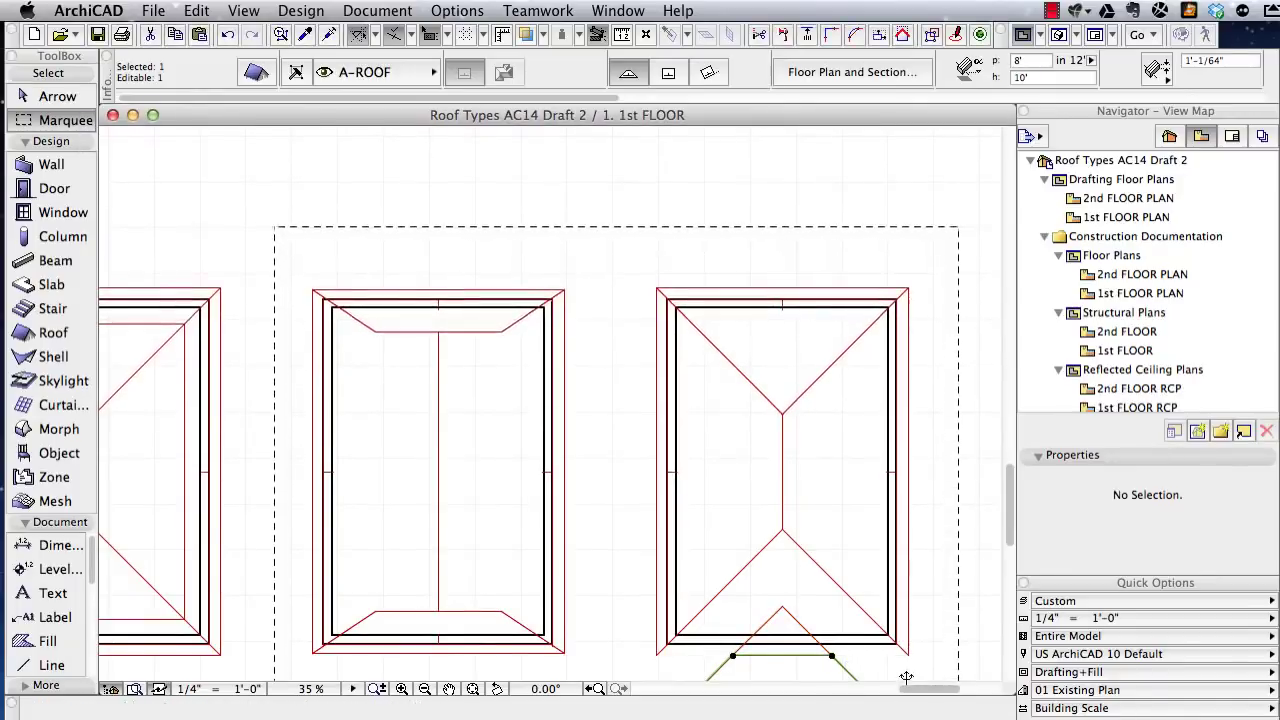
pyautogui.press('Escape')
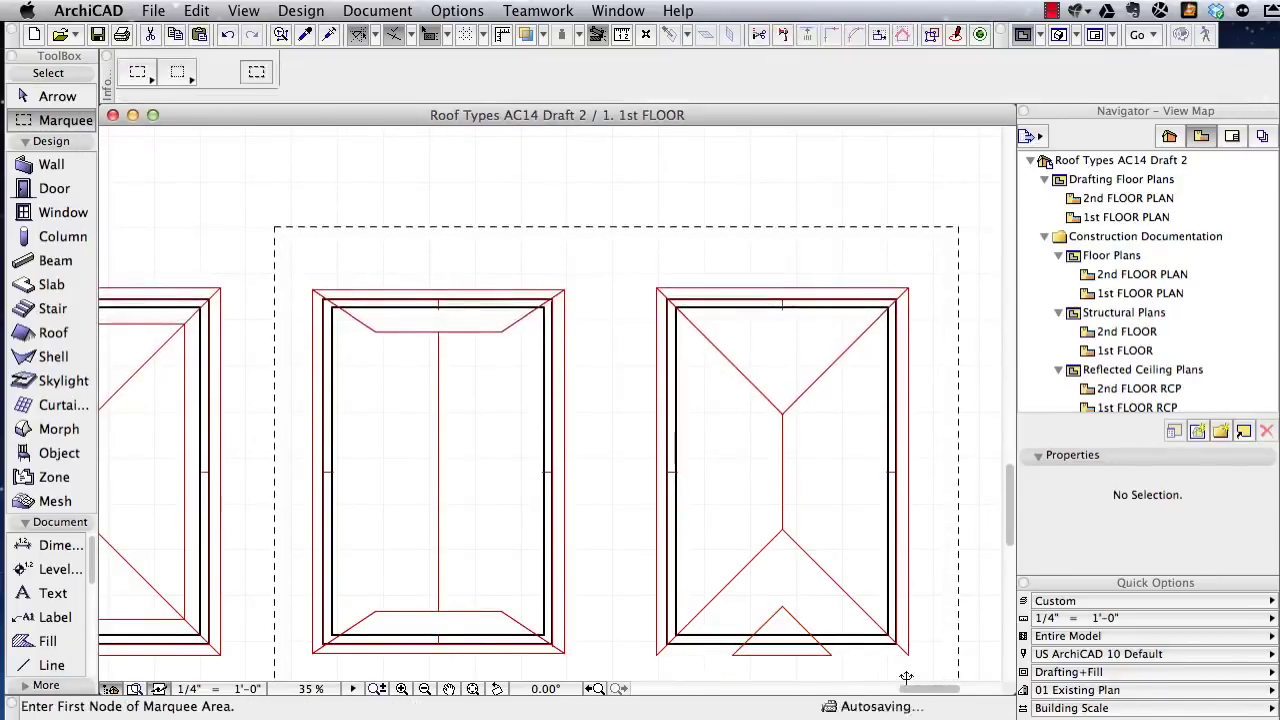
# - Extend the right side plane's ridge end to the small triangle's apex, and add a node on its end edge near the triangle's right corner
pyautogui.click(813, 566)
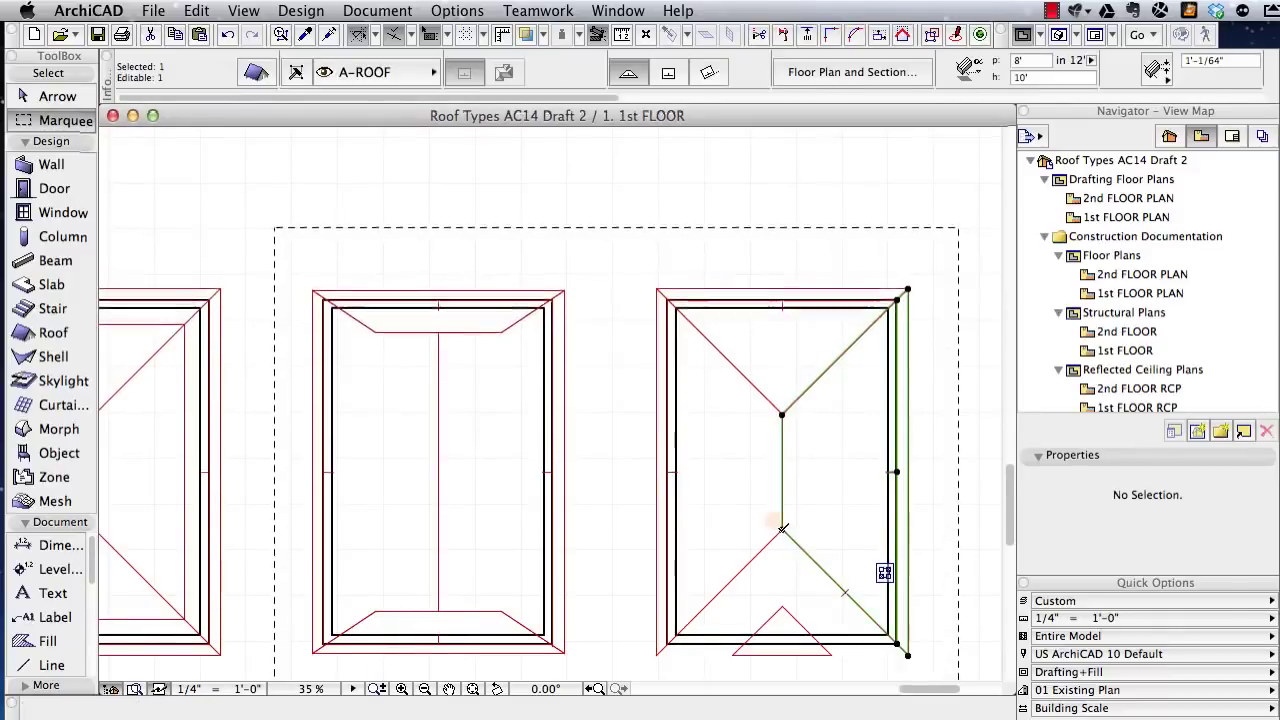
pyautogui.click(783, 529)
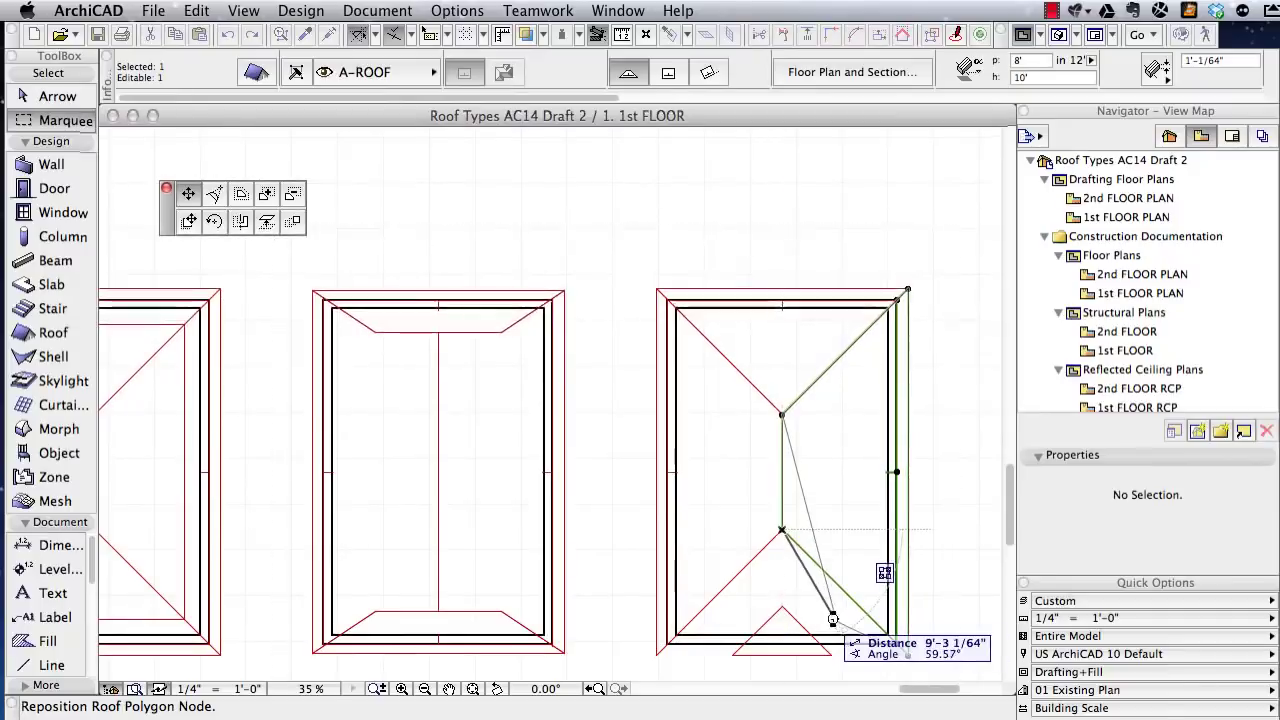
pyautogui.click(824, 617)
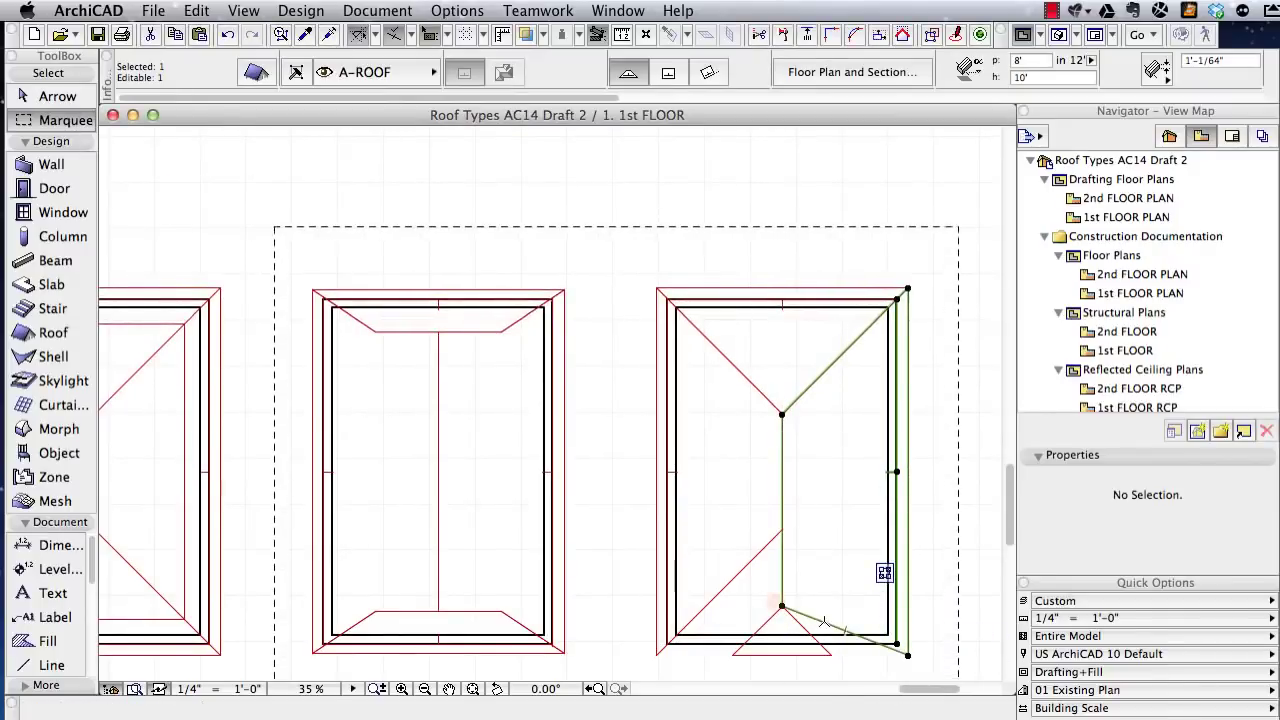
pyautogui.click(822, 621)
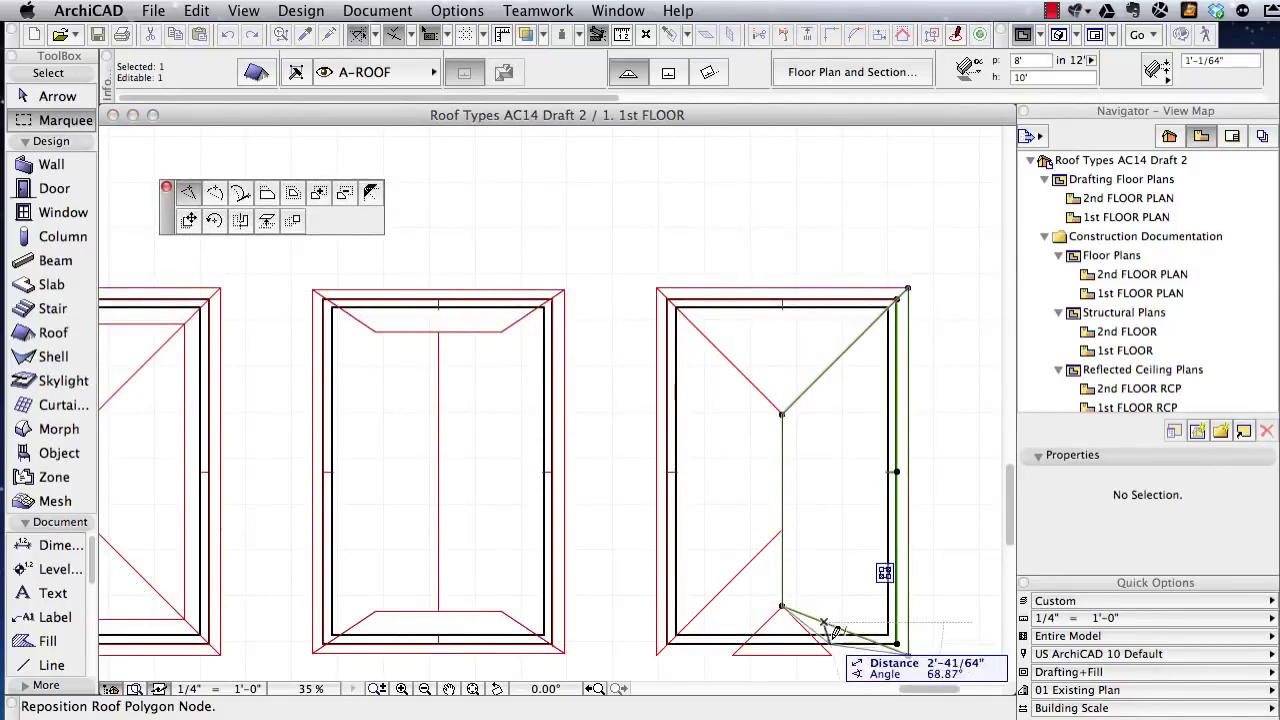
pyautogui.click(836, 648)
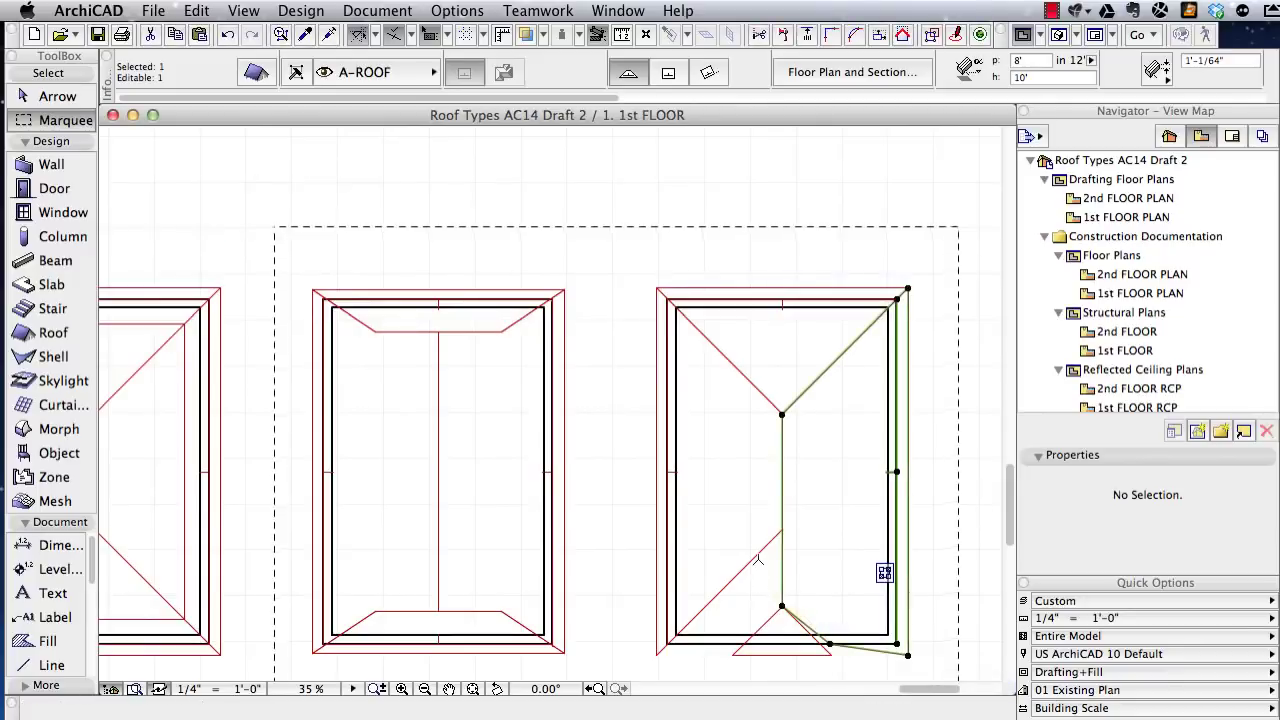
# - Extend the left side plane's ridge end to the small triangle's apex, and add a node at the triangle's left eave corner
pyautogui.click(761, 561)
pyautogui.click(761, 561)
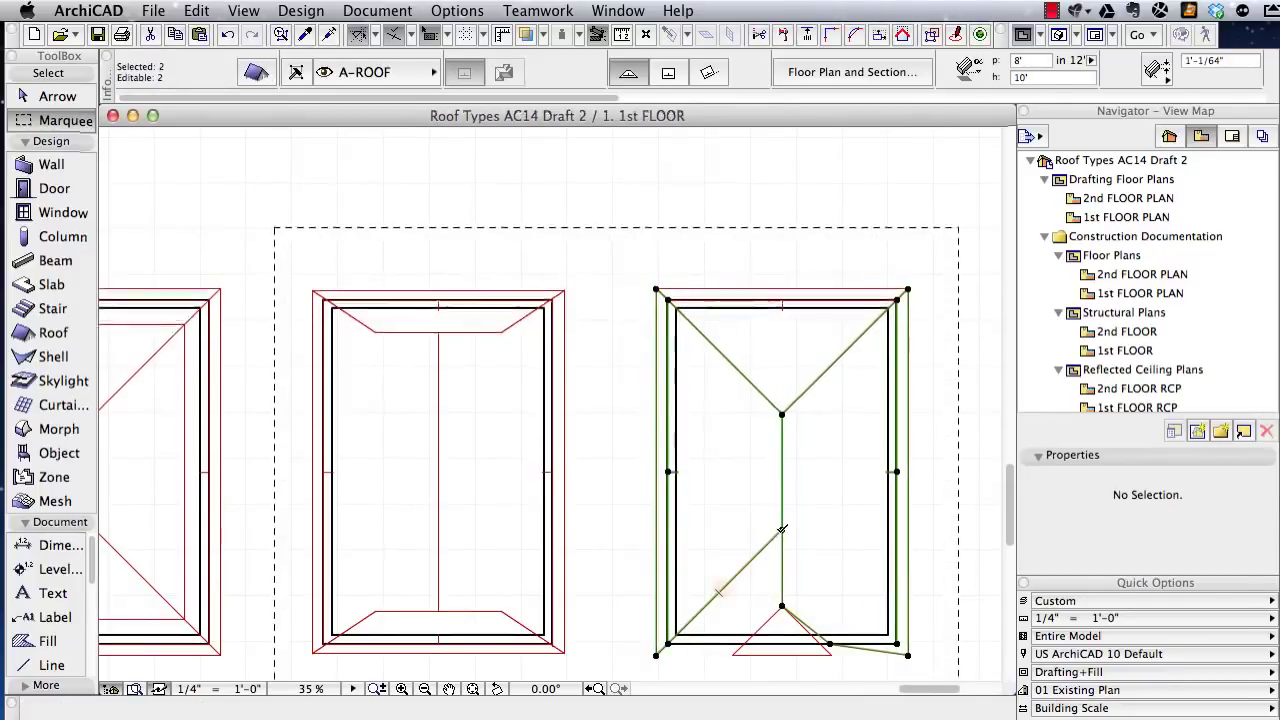
pyautogui.click(781, 530)
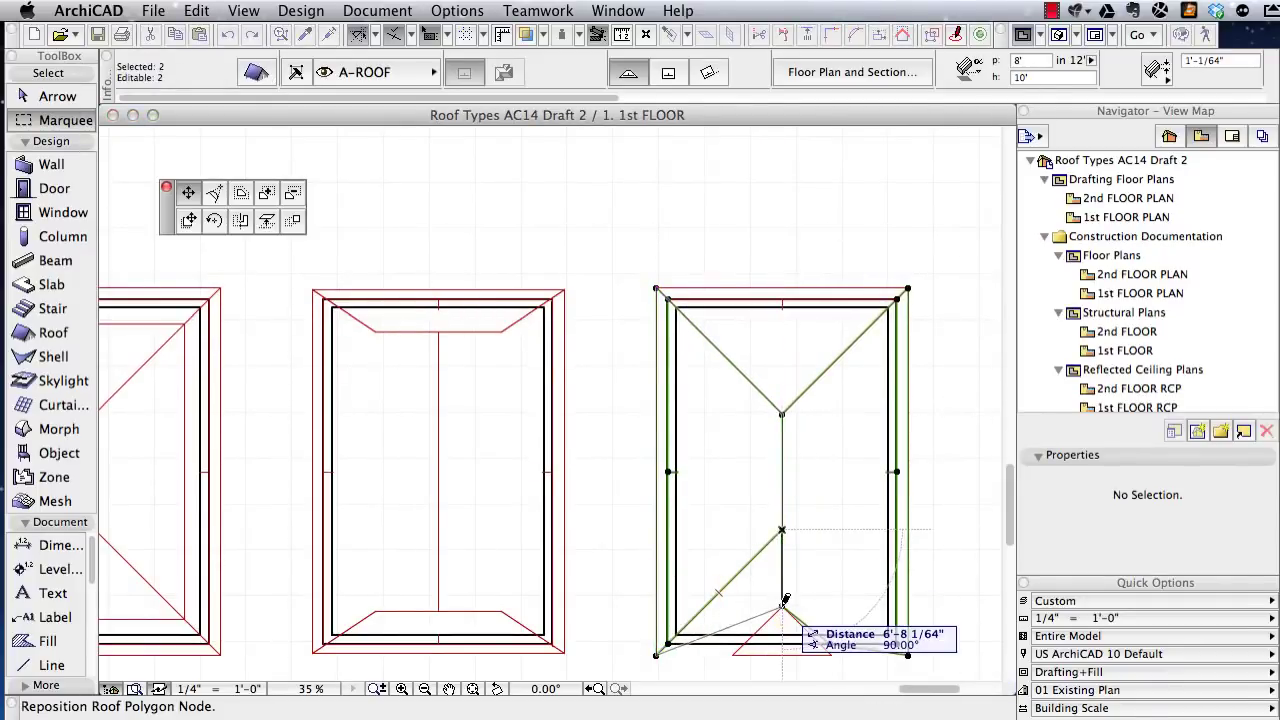
pyautogui.click(782, 606)
pyautogui.click(735, 622)
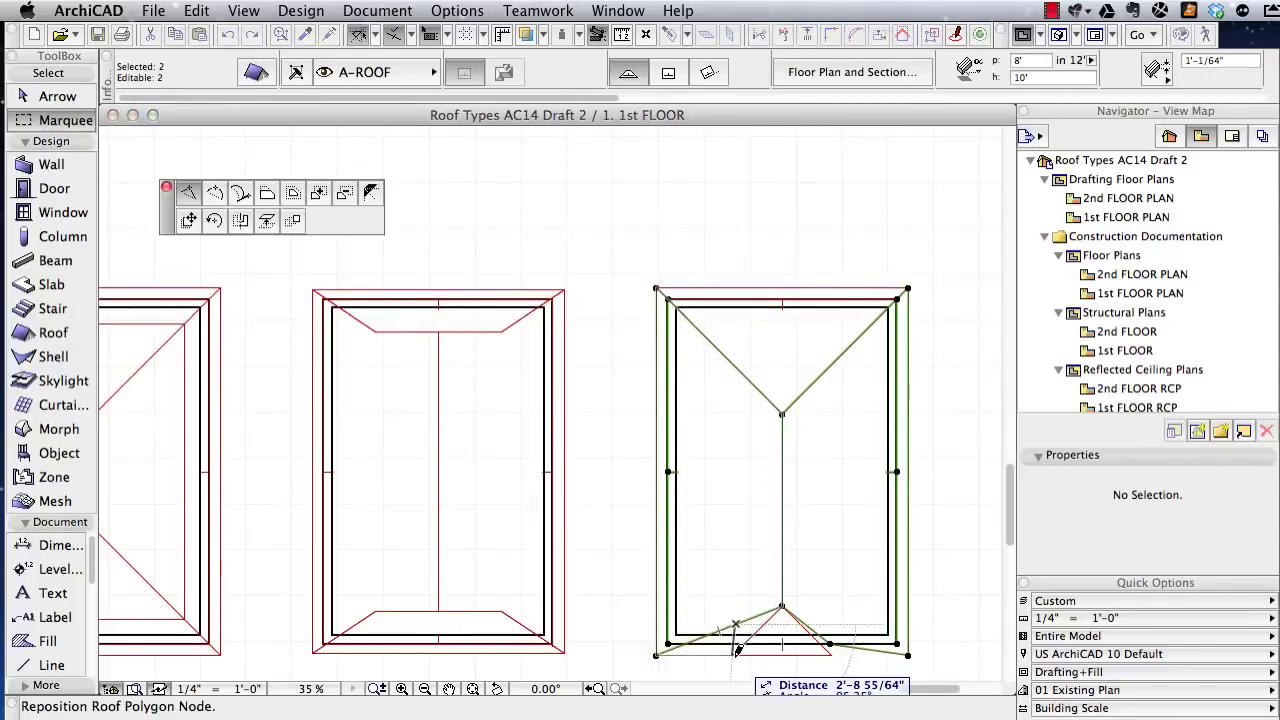
pyautogui.click(735, 652)
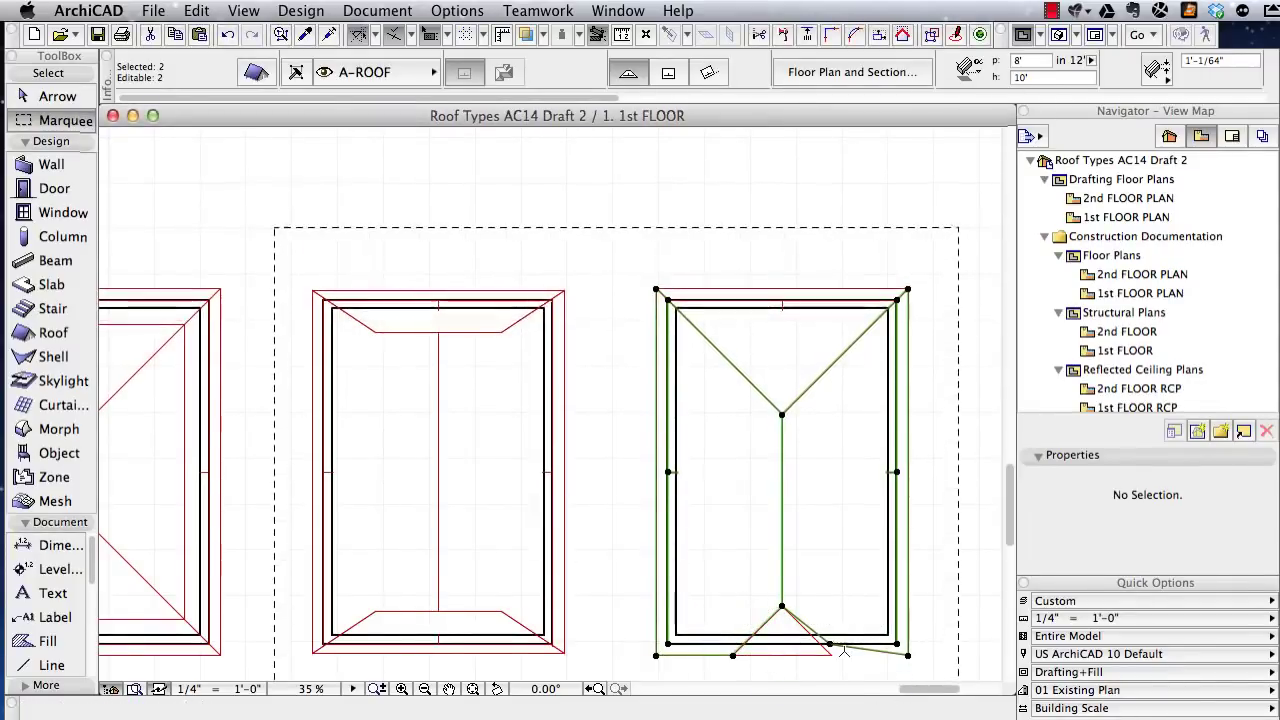
# - Move the right side plane's added node onto the small triangle's right eave corner, and clear the selection
pyautogui.click(836, 648)
pyautogui.click(830, 656)
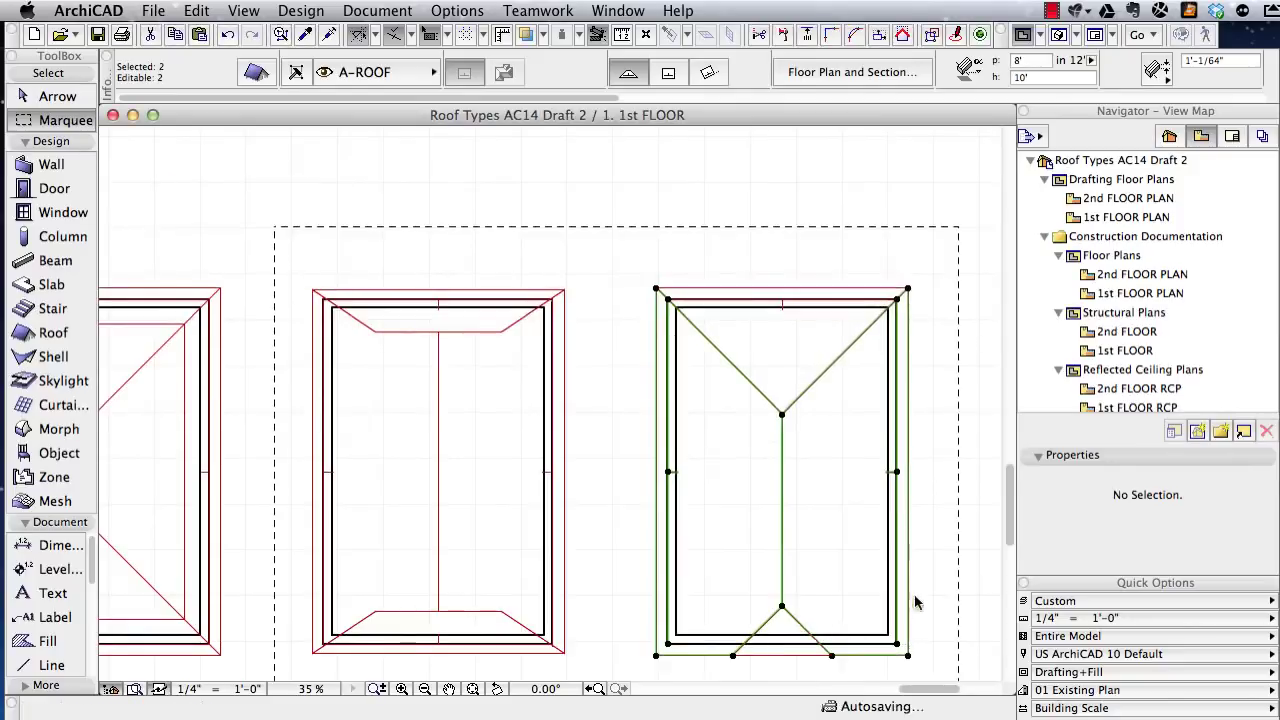
pyautogui.press('Escape')
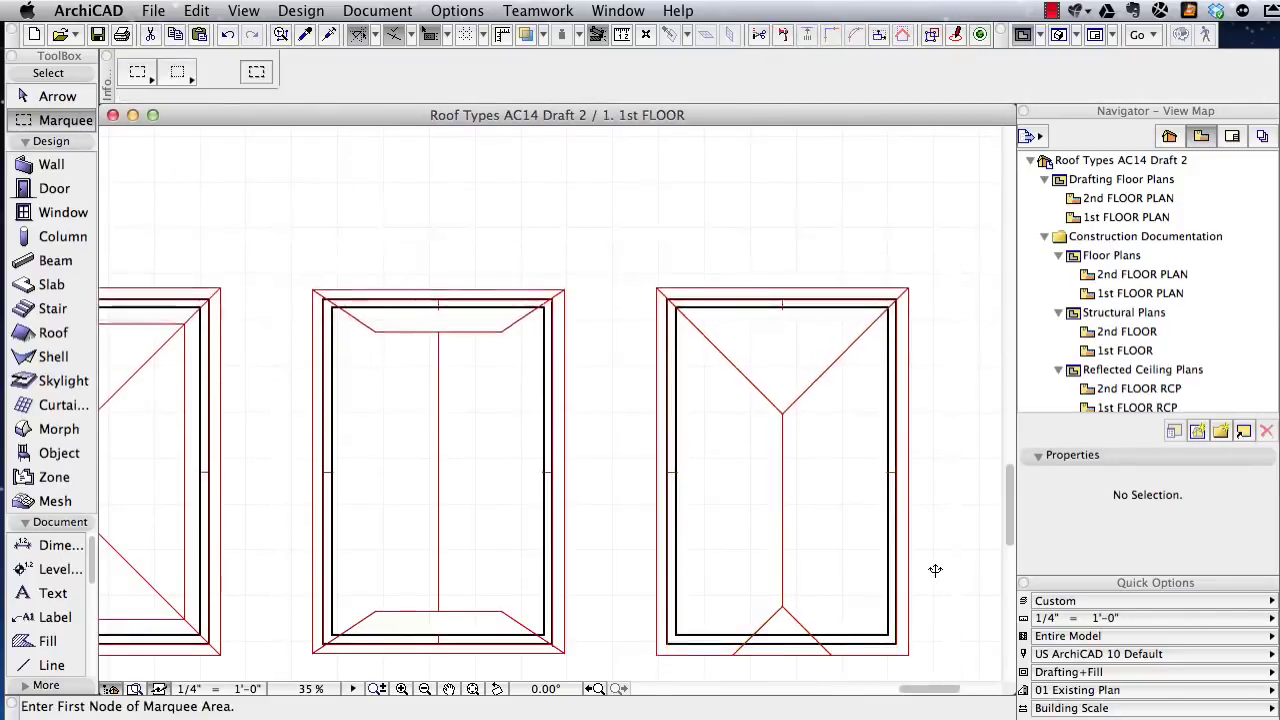
# - Inspect the reshaped roof in 3D, and display all practice buildings in 3D fitted to the window
pyautogui.press('F5')
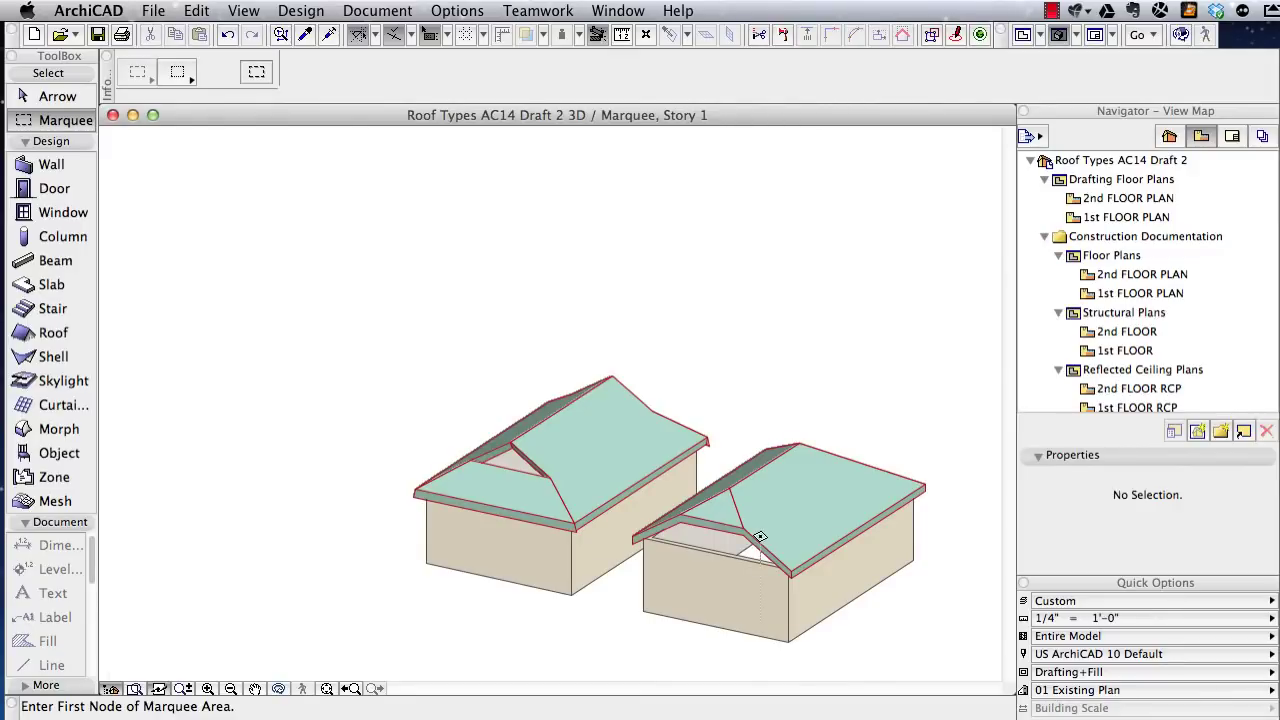
pyautogui.press('F2')
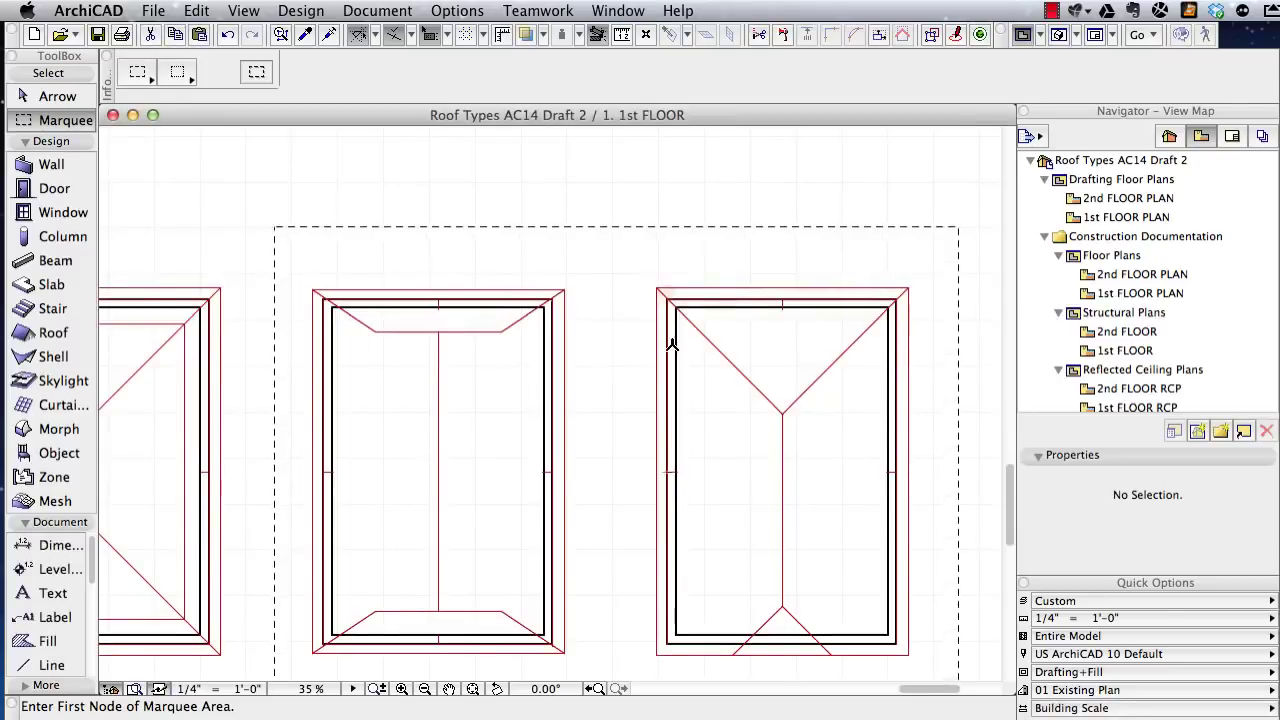
pyautogui.press('super+apostrophe')
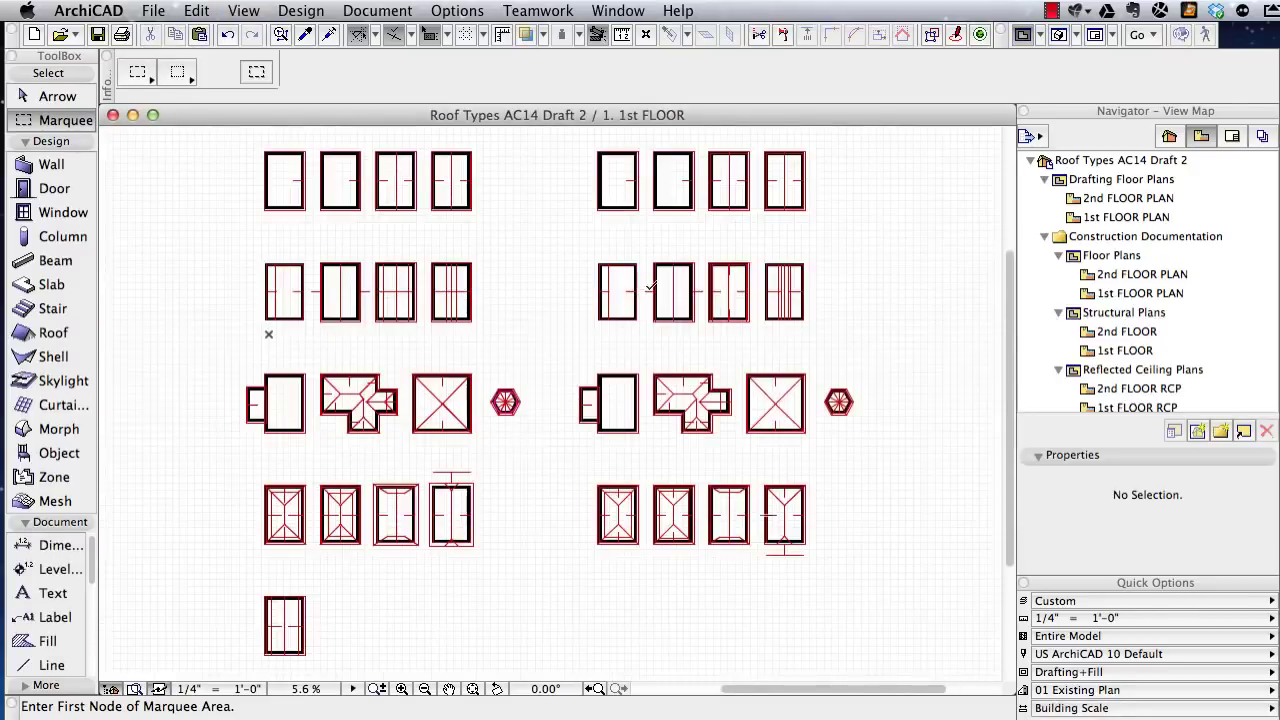
pyautogui.rightClick(909, 214)
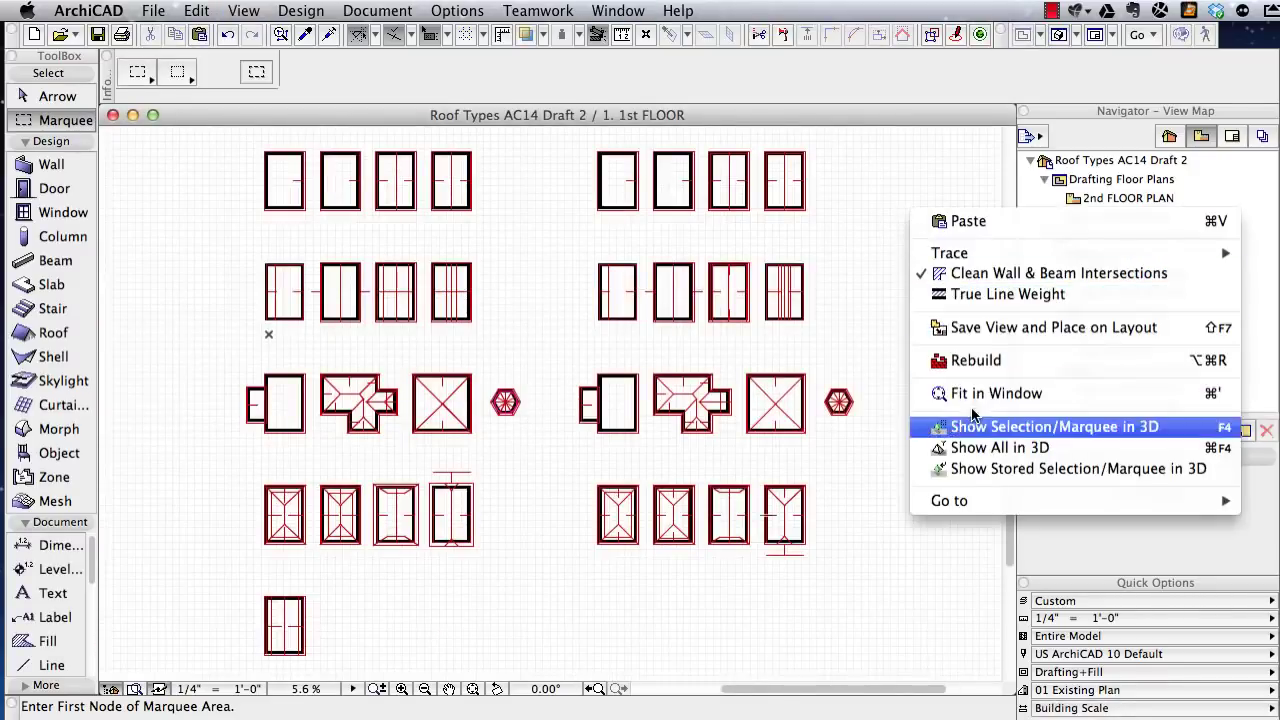
pyautogui.click(957, 455)
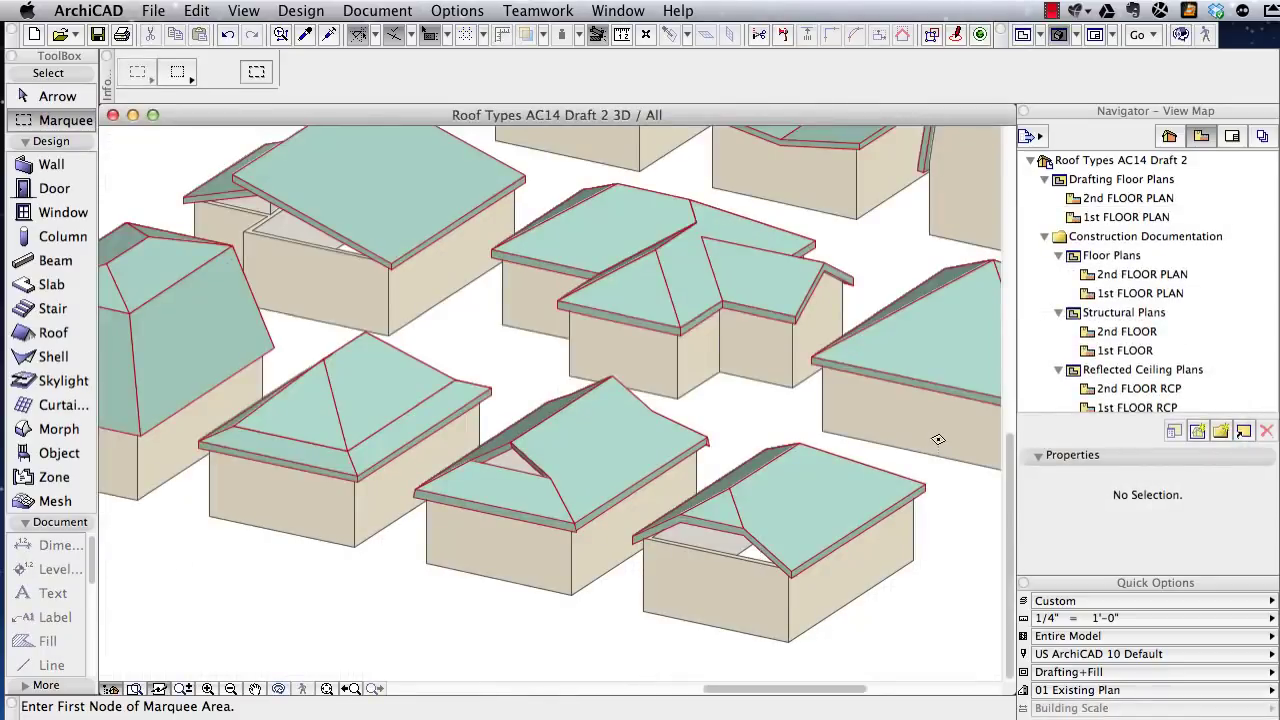
pyautogui.press('super+apostrophe')
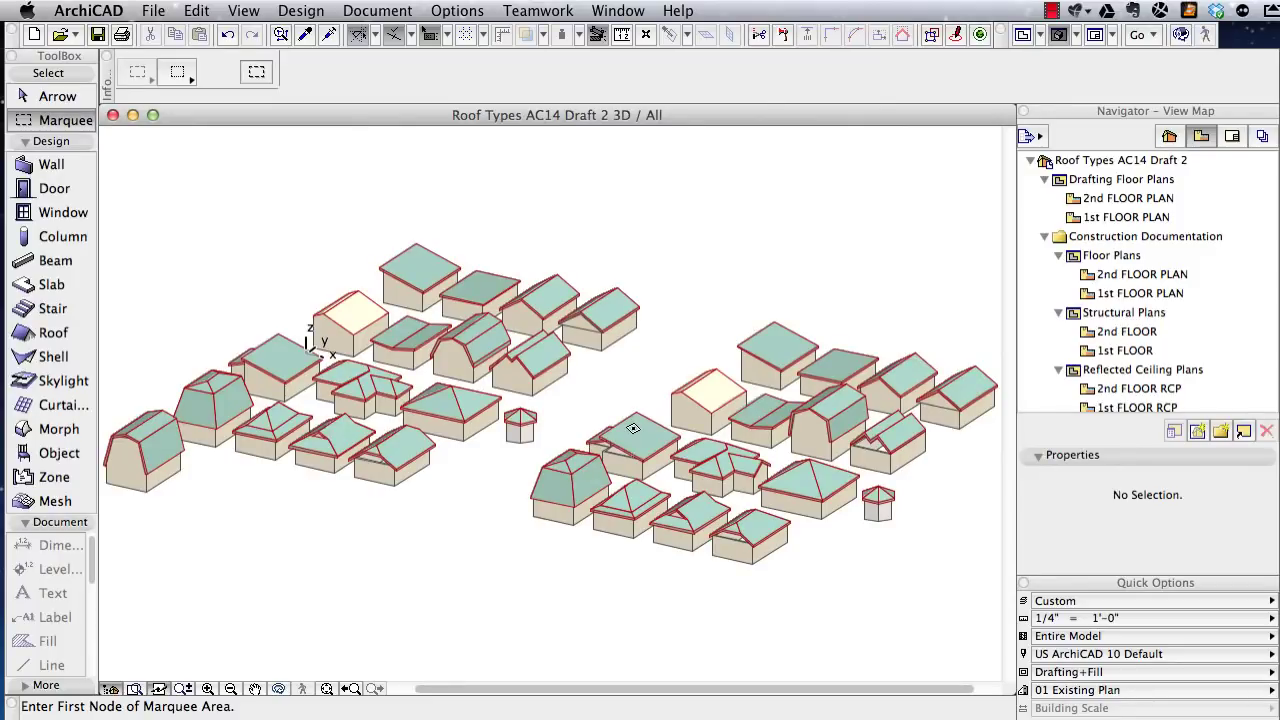
# - Set the Roof tool to single-plane construction in the floor plan, and return to the 3D view of all buildings
pyautogui.click(53, 334)
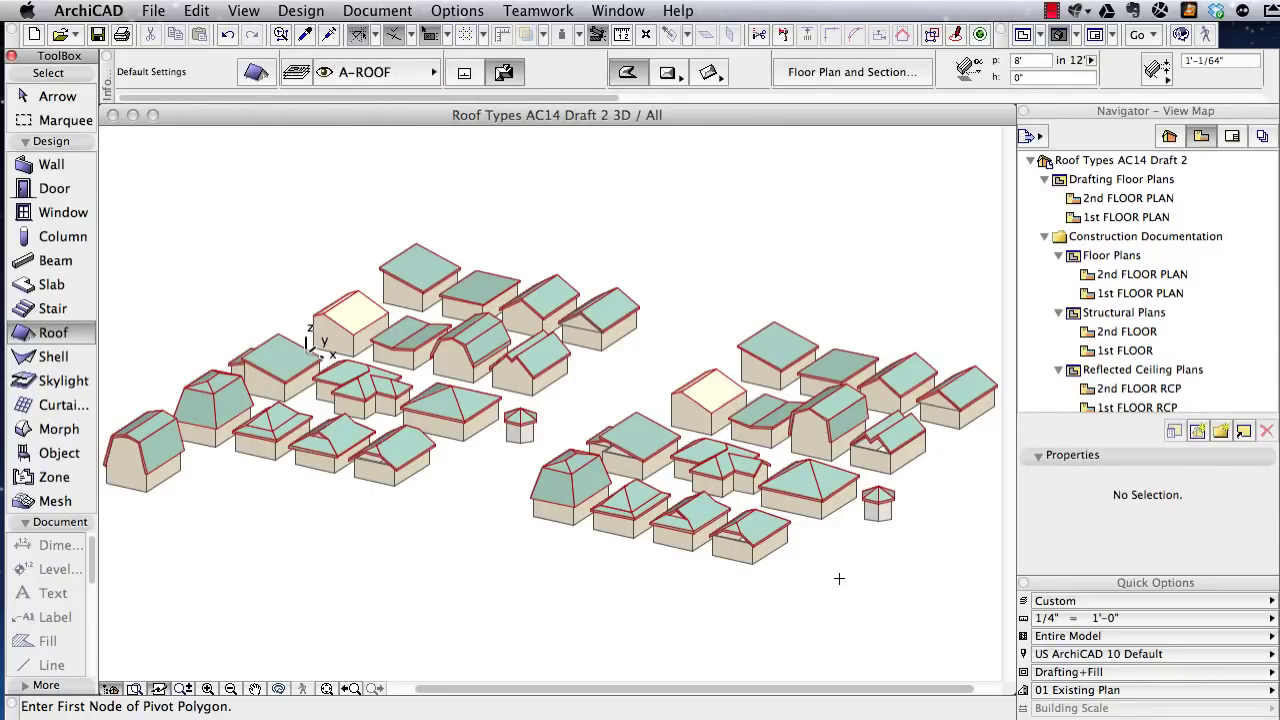
pyautogui.press('F2')
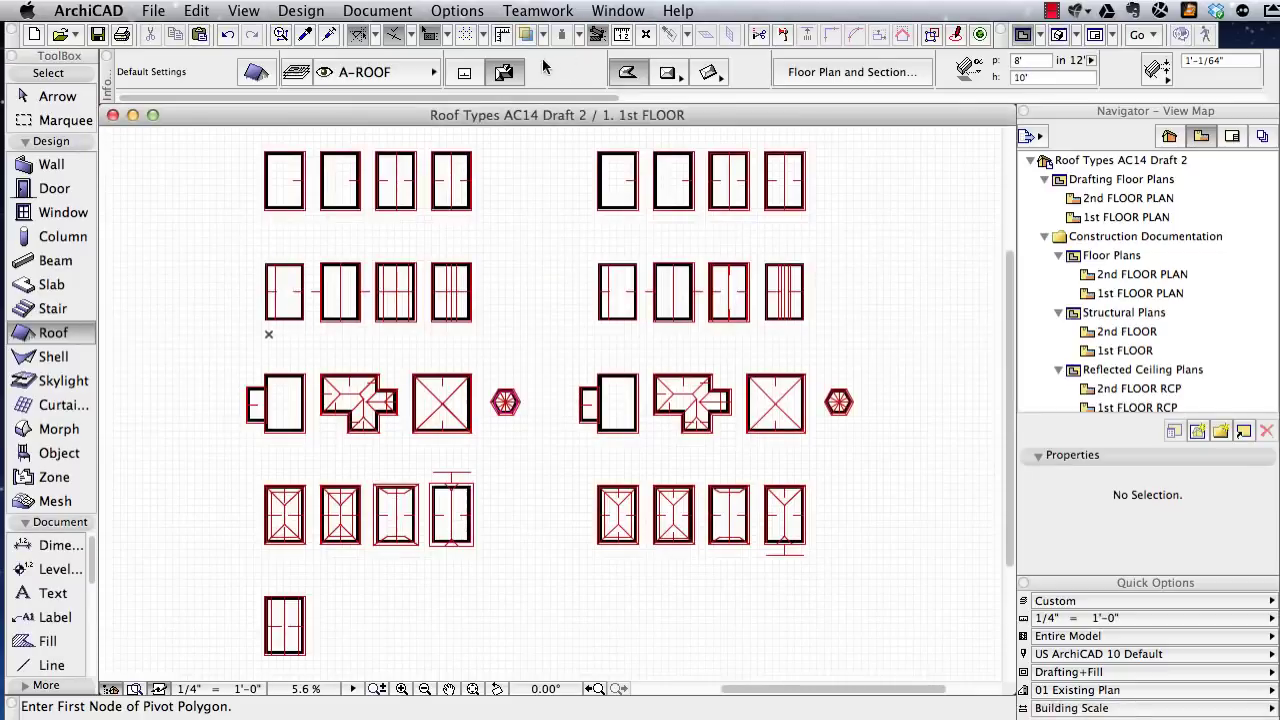
pyautogui.click(464, 73)
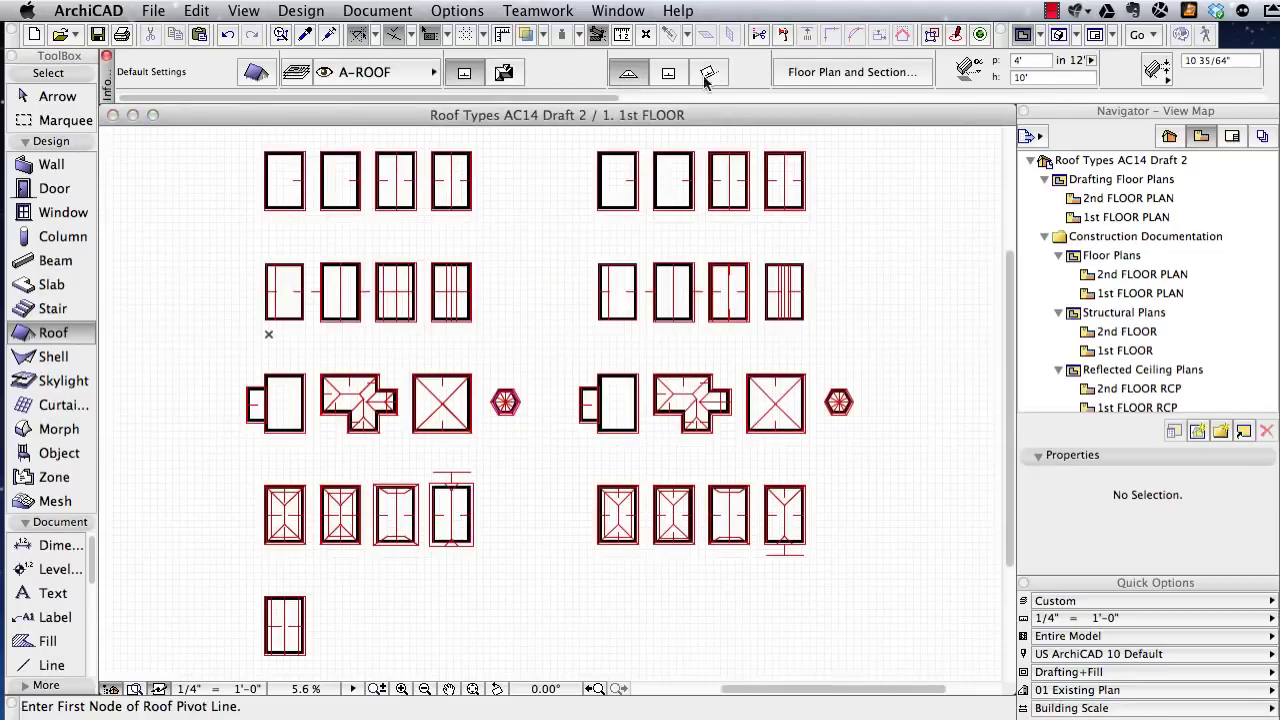
pyautogui.press('F3')
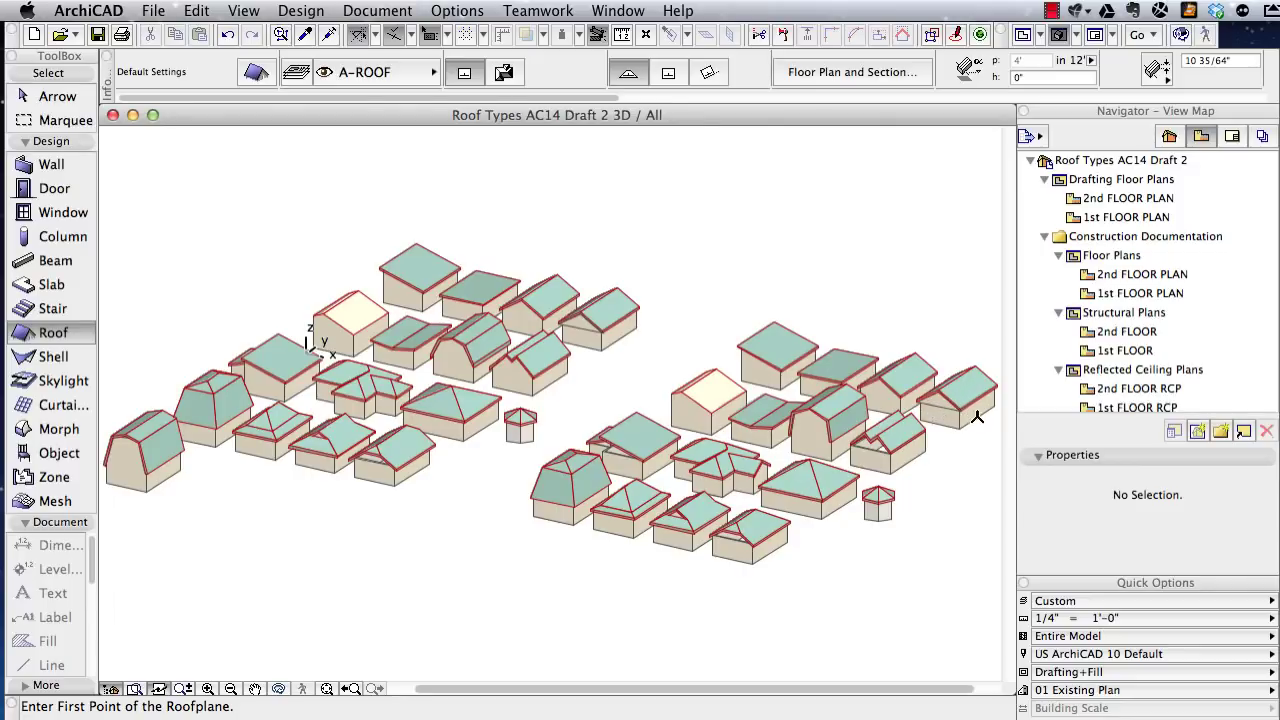
pyautogui.click(935, 444)
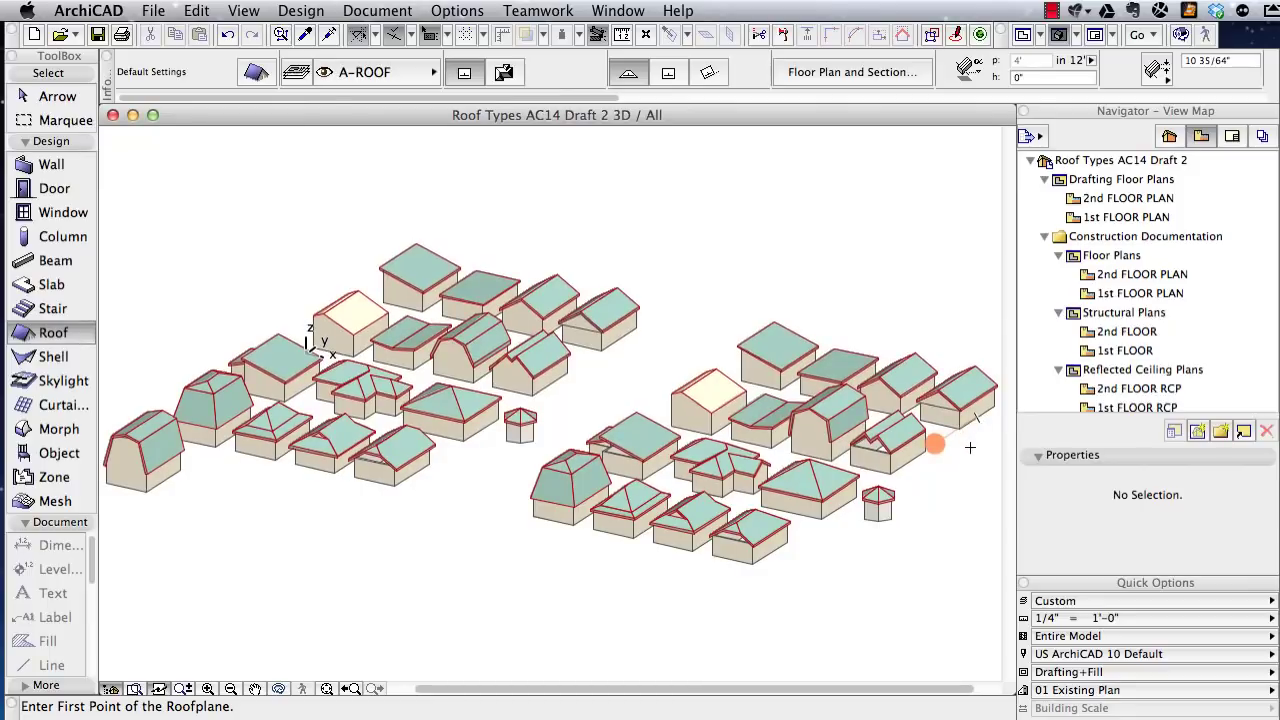